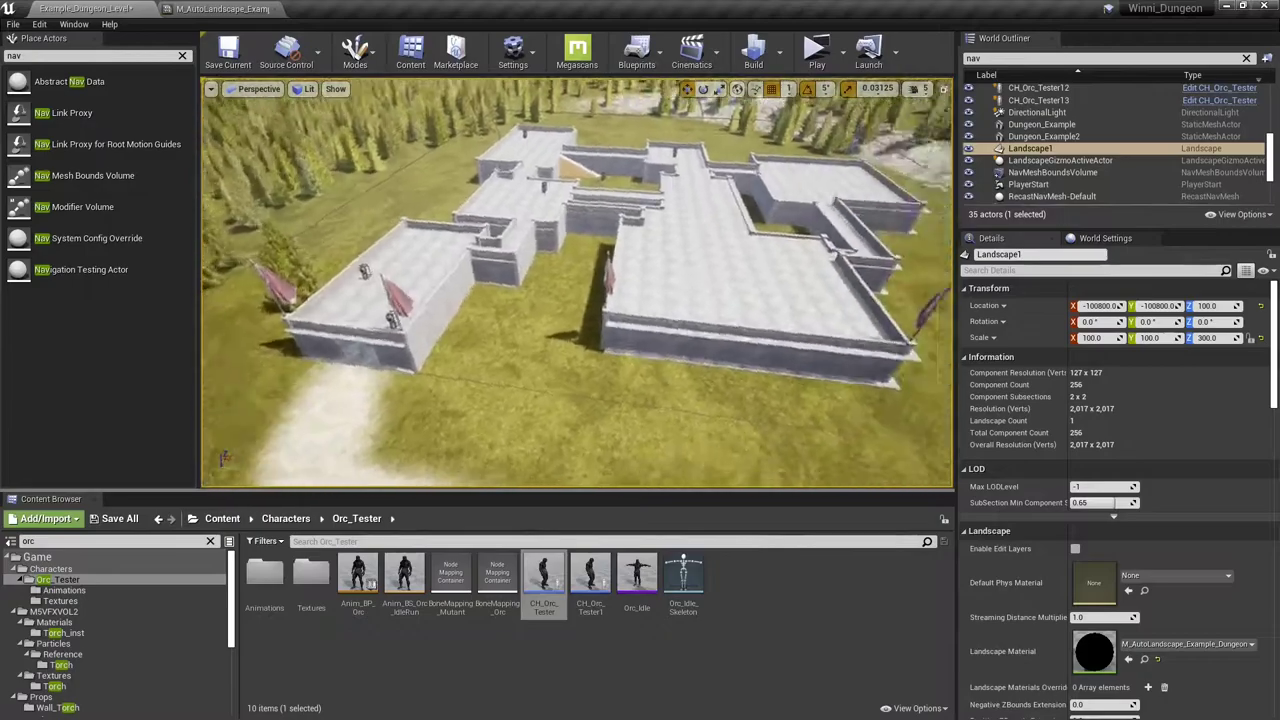
Survey the example dungeon's rooms, connecting corridors and surrounding landscape from above.
mouse_move(577, 282)
right_down()
mouse_move(525, 266)
mouse_move(574, 278)
mouse_move(566, 265)
right_up()
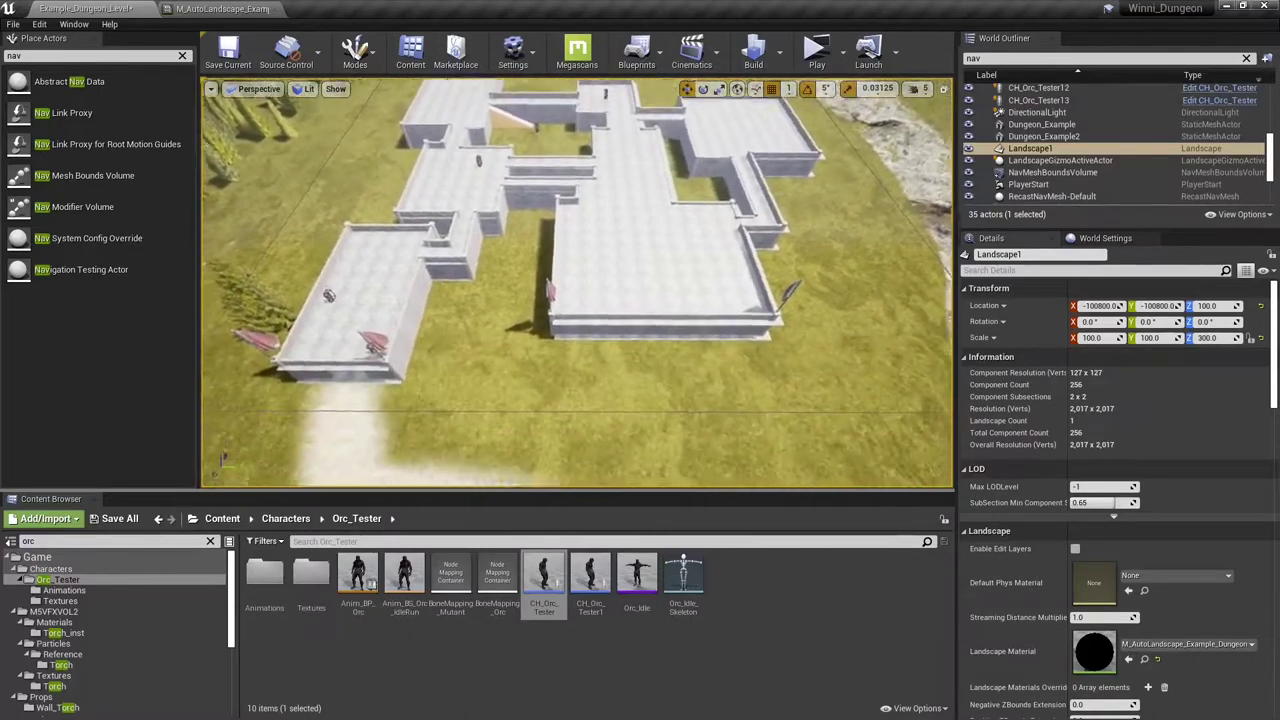
right_drag(680, 382, 686, 382)
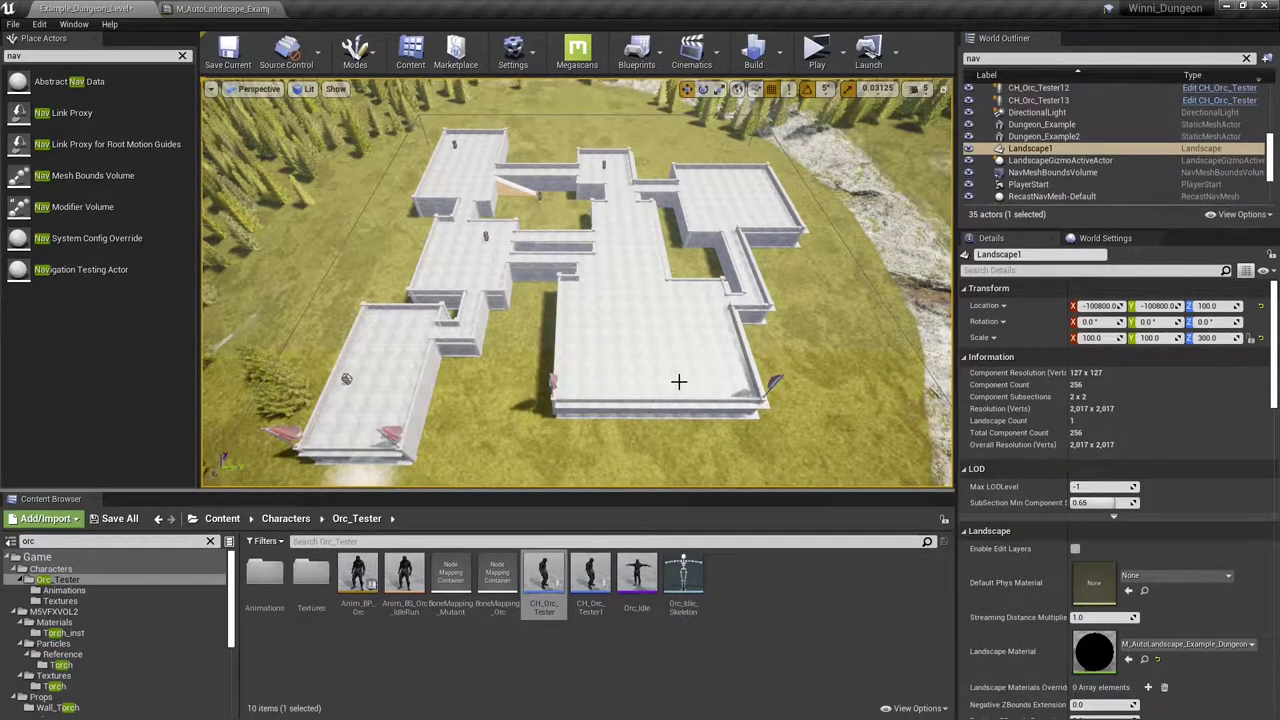
mouse_move(663, 369)
right_down()
mouse_move(648, 370)
mouse_move(648, 393)
mouse_move(648, 373)
mouse_move(663, 369)
right_up()
key(w)
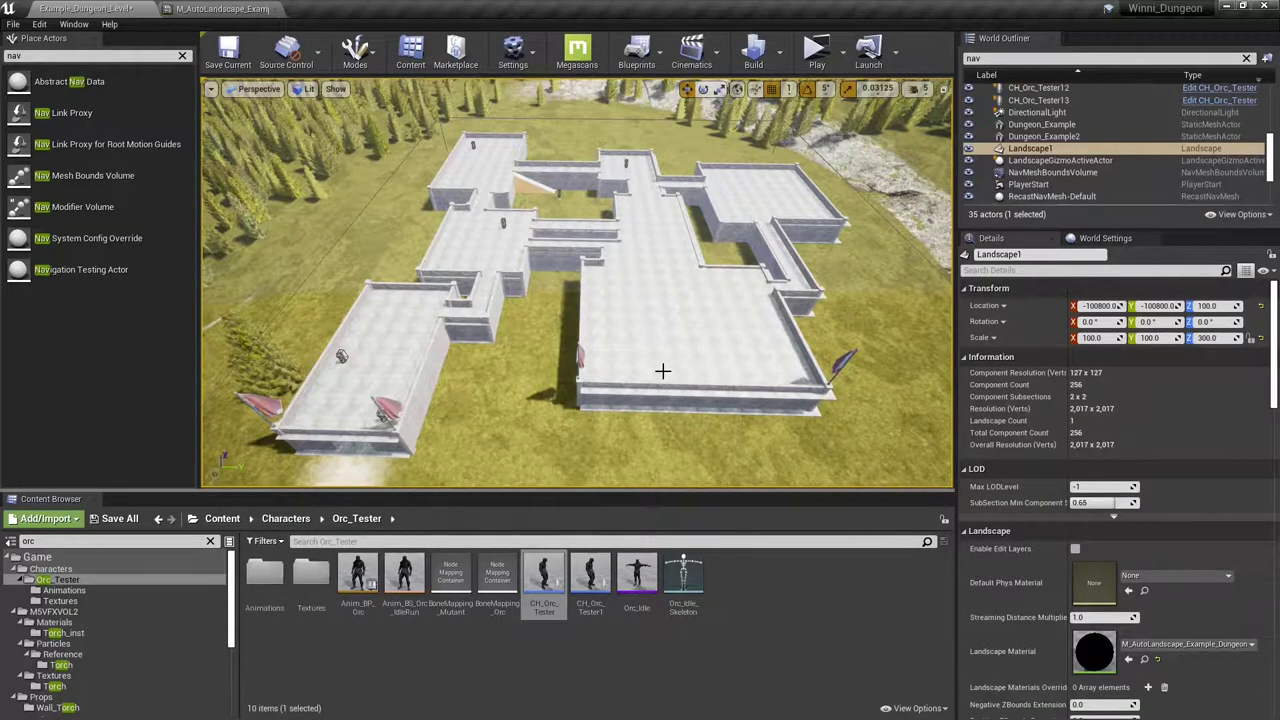
right_drag(663, 369, 663, 369)
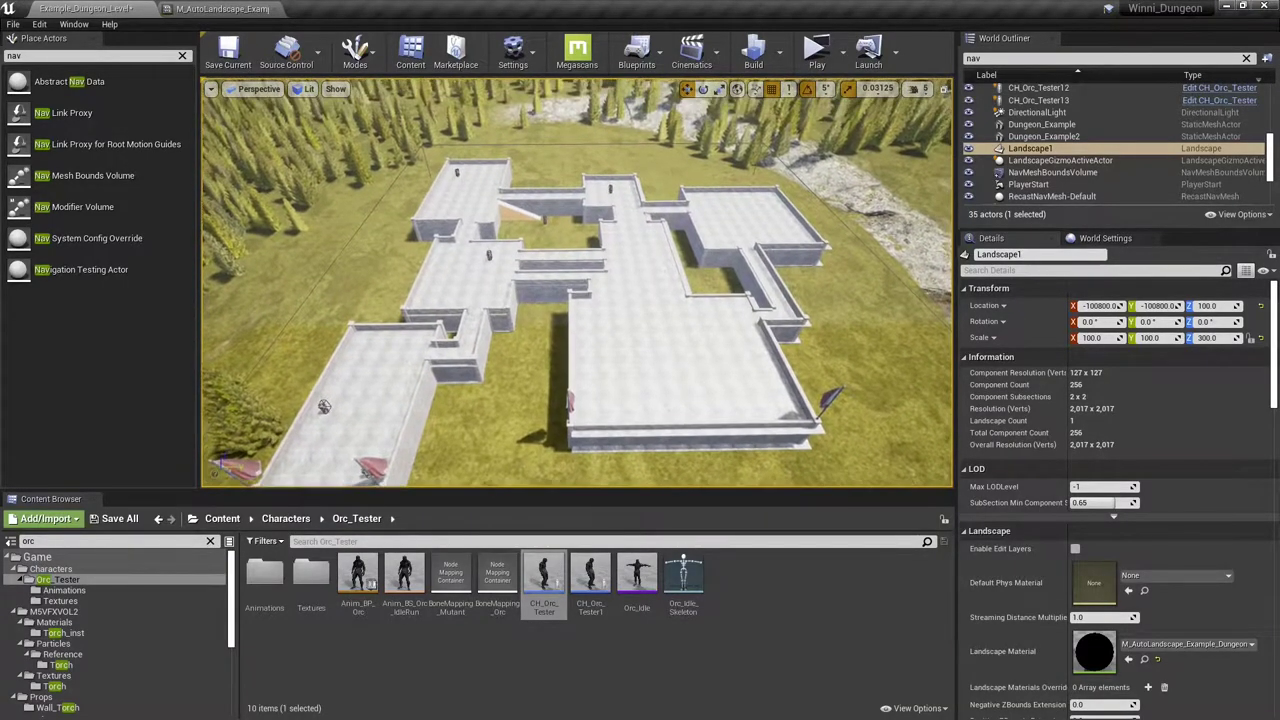
right_drag(663, 369, 663, 369)
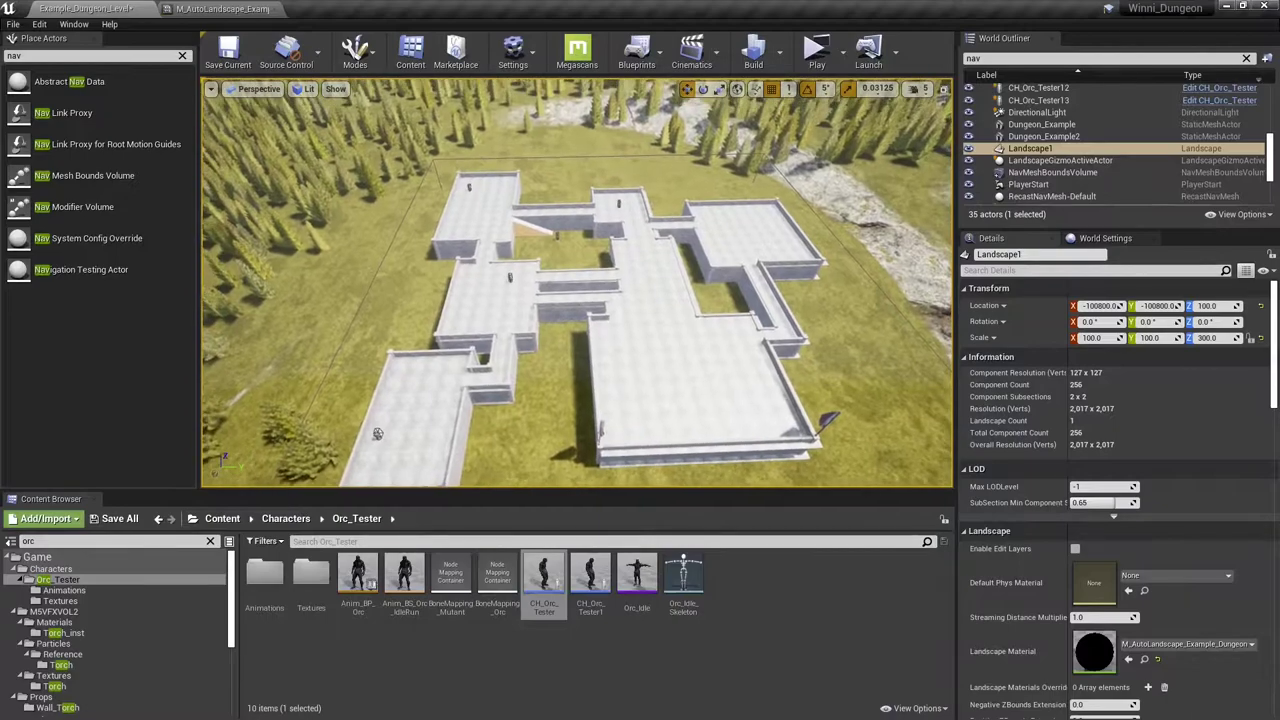
Play the level in a standalone preview, run into the dungeon's first room and shoot at the two orcs with the bow.
click(817, 50)
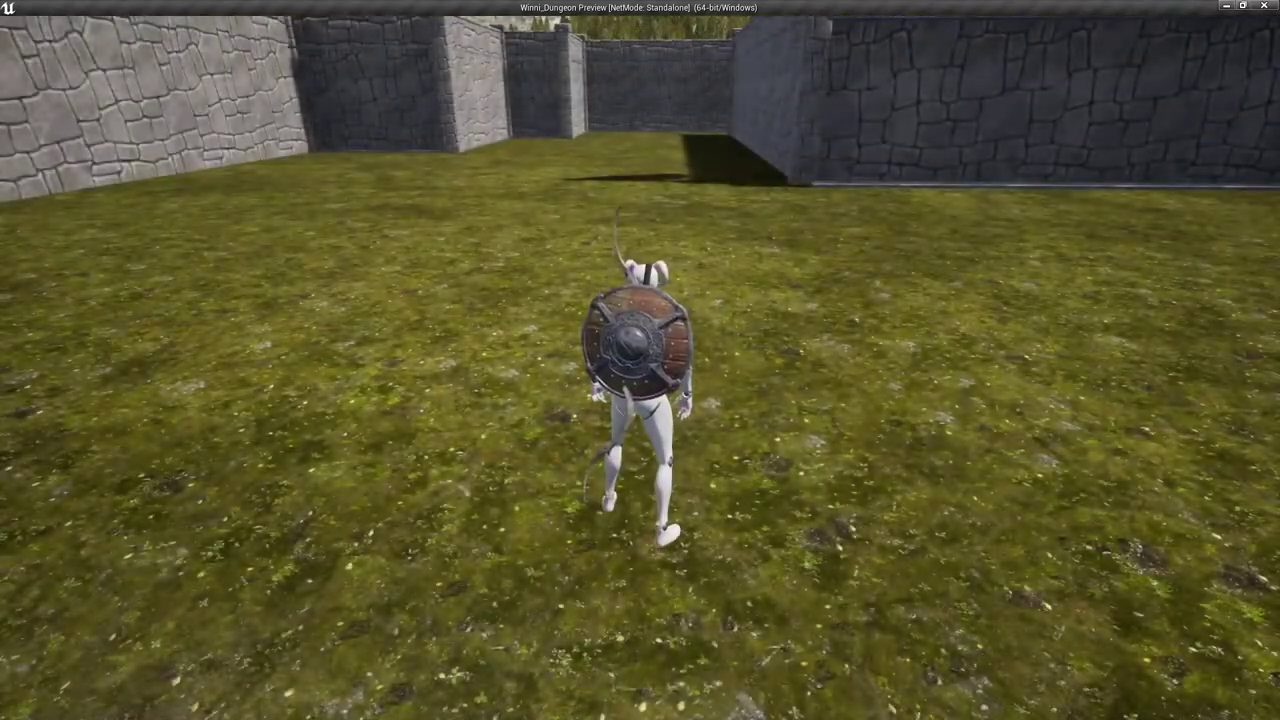
key(w)
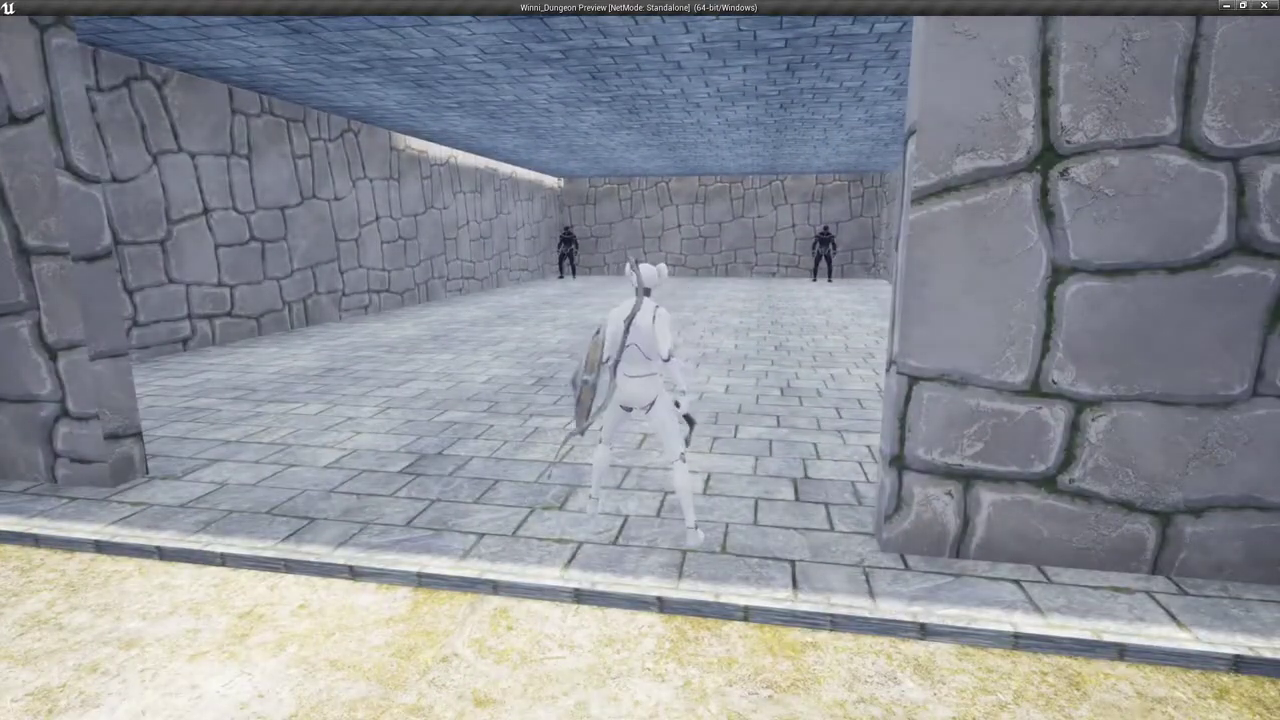
key(w)
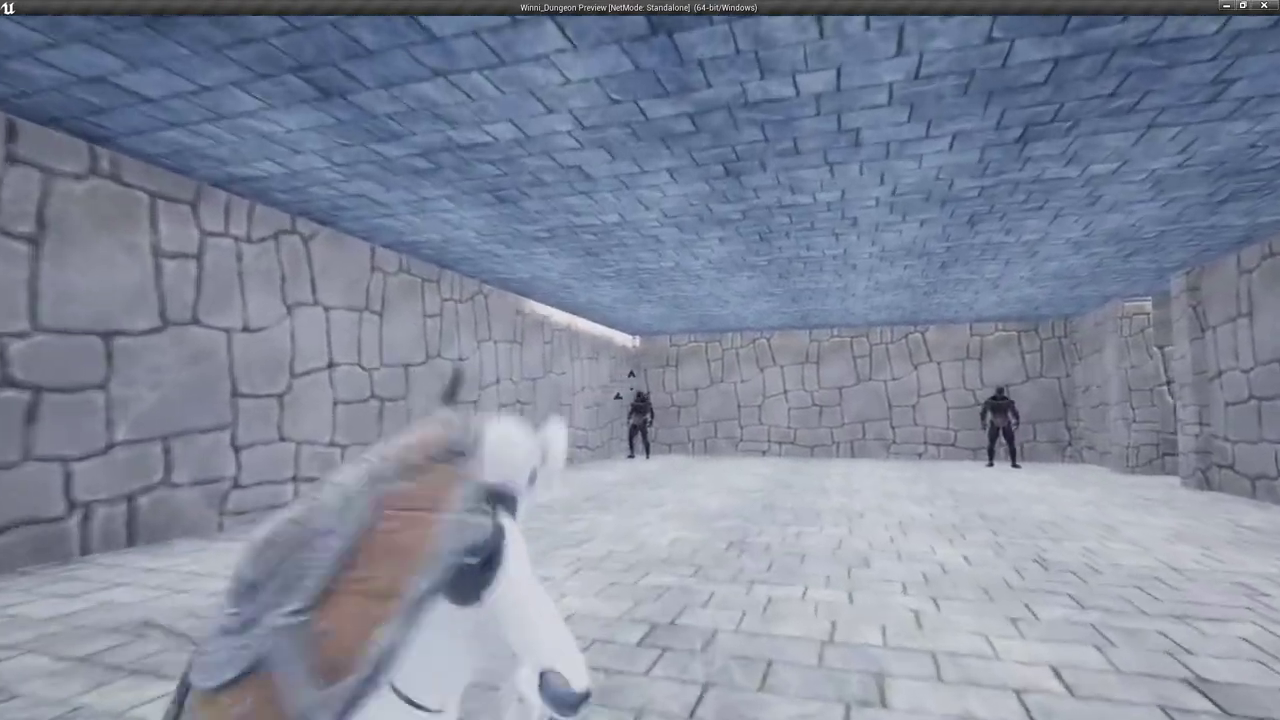
click(631, 389)
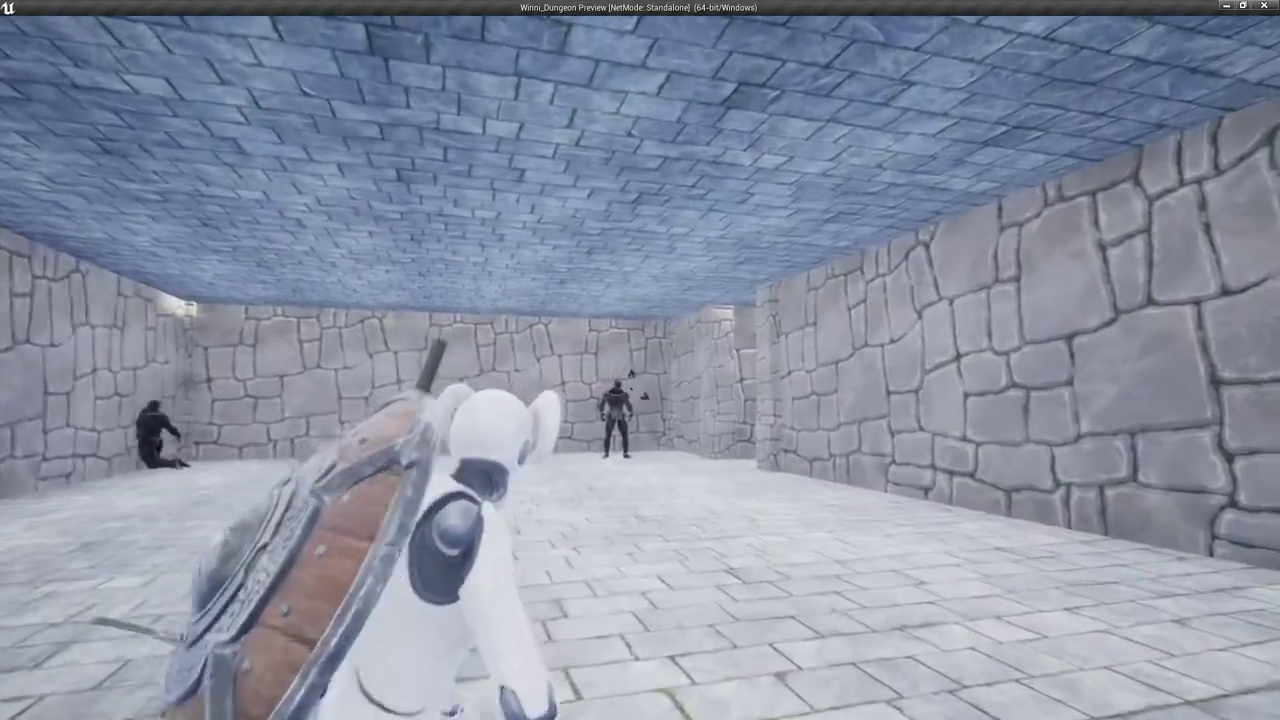
click(633, 389)
key(w)
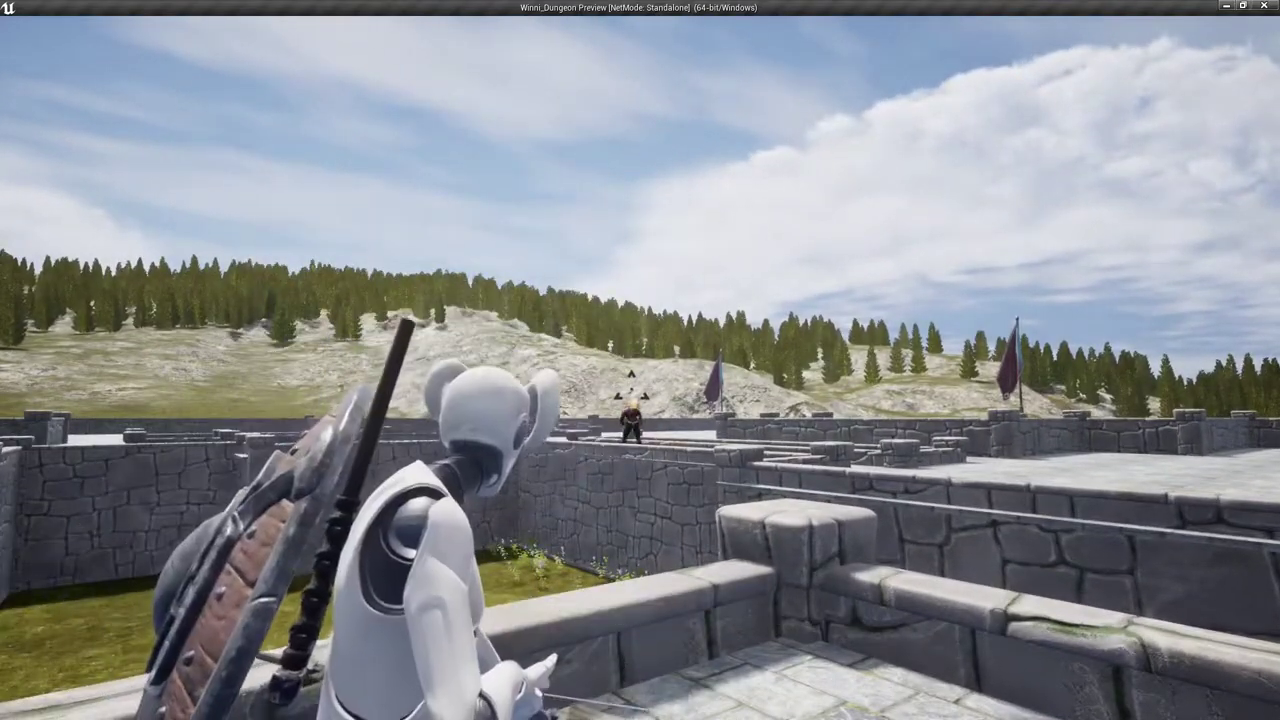
Run across the dungeon's roof walkways and test combat against the charging orc until it is defeated.
key(d)
key(w)
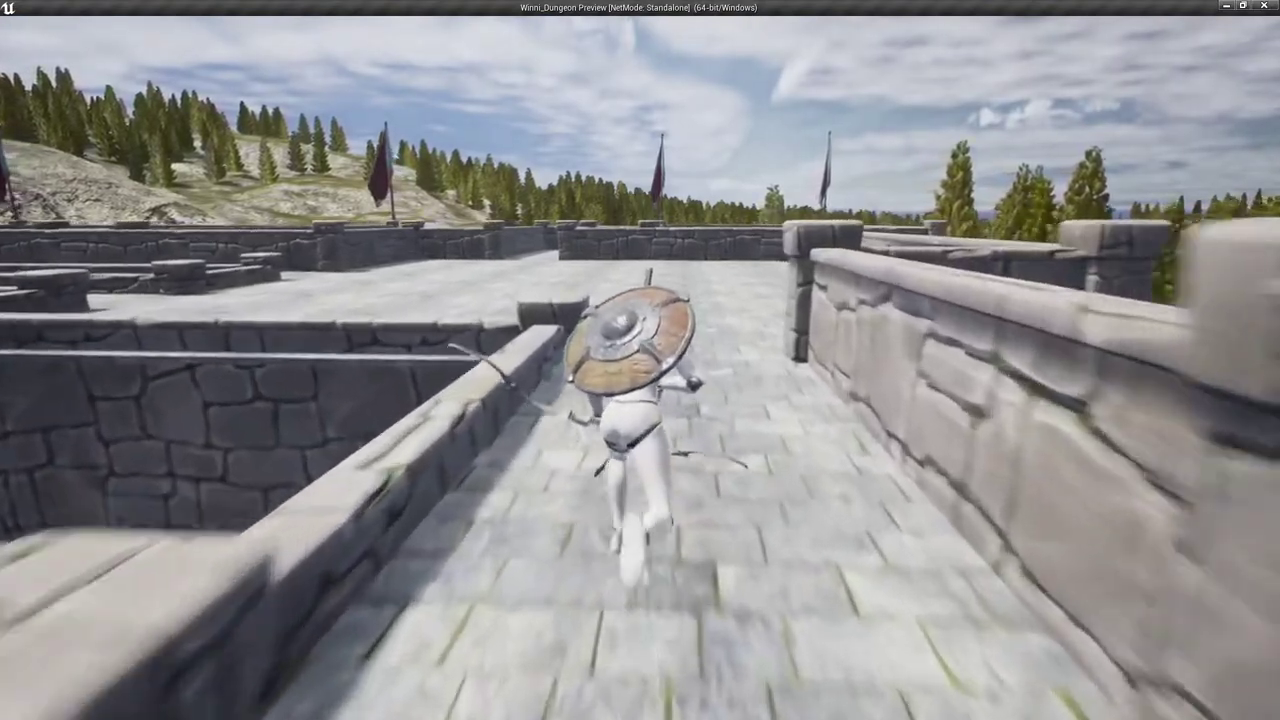
key(d)
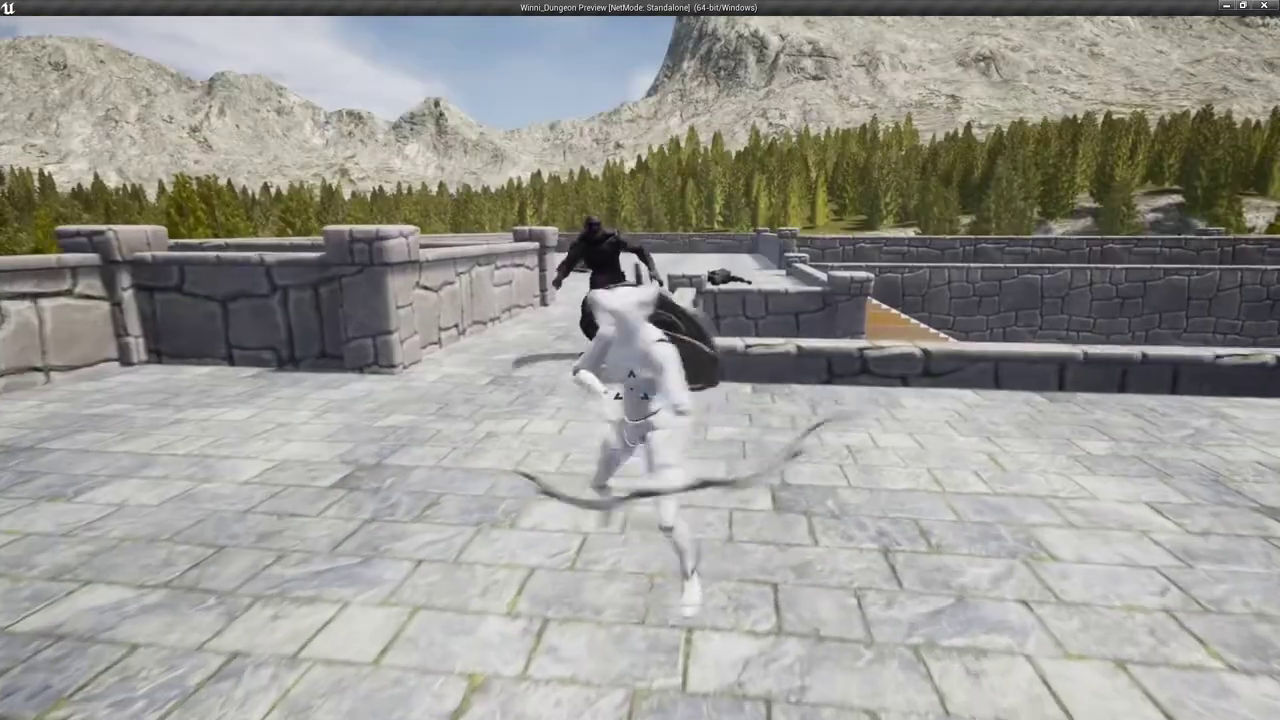
right_click(640, 368)
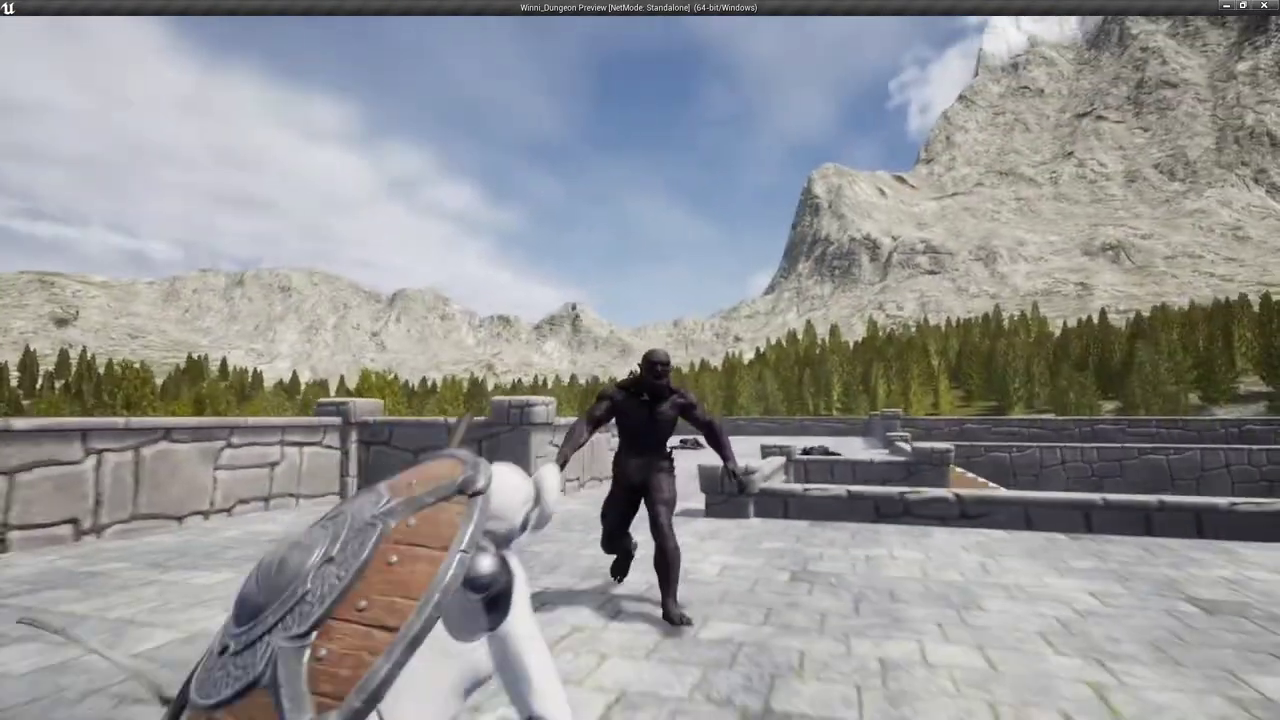
key(d)
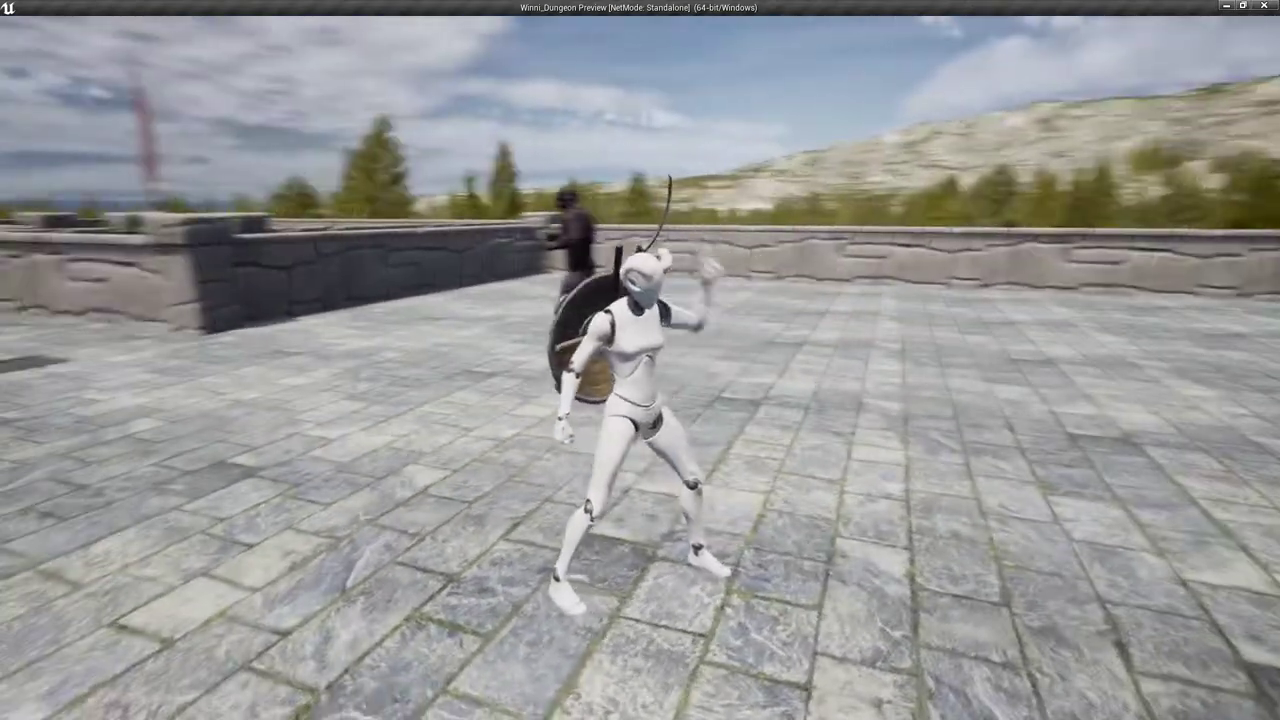
key(w)
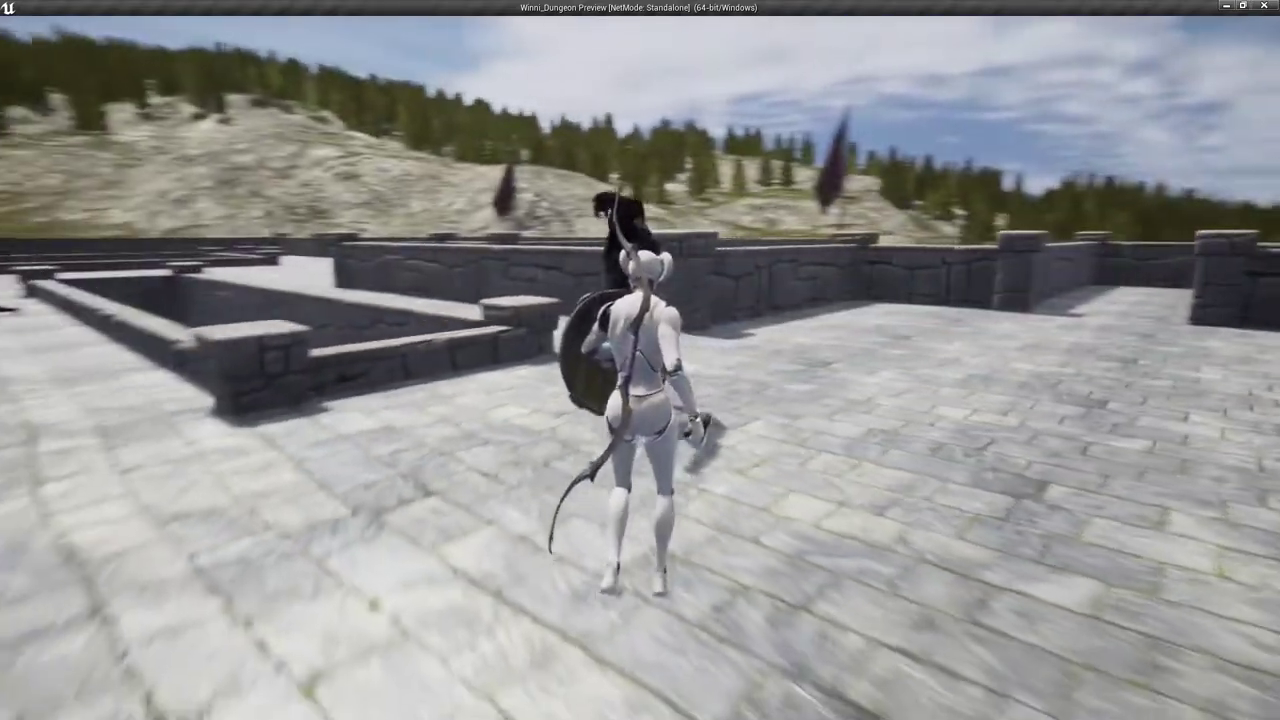
key(d)
click(640, 360)
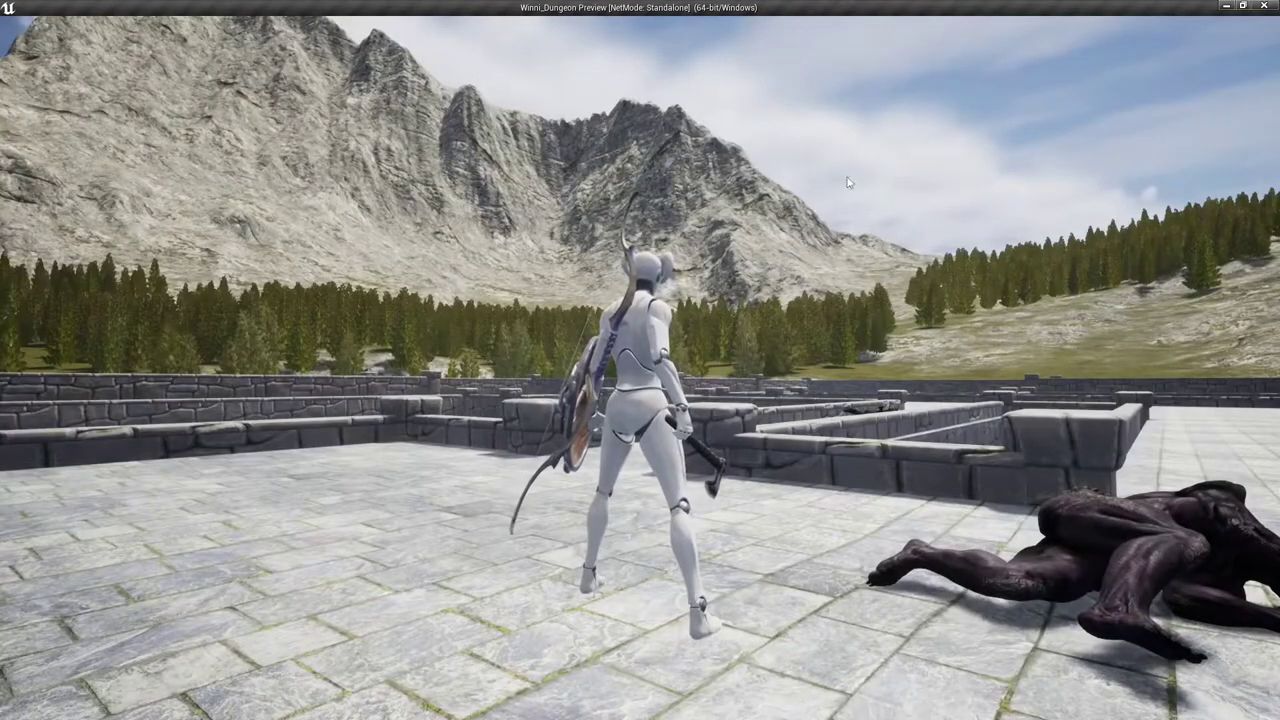
Find Dungeondraft with the Windows search and launch it.
click(191, 707)
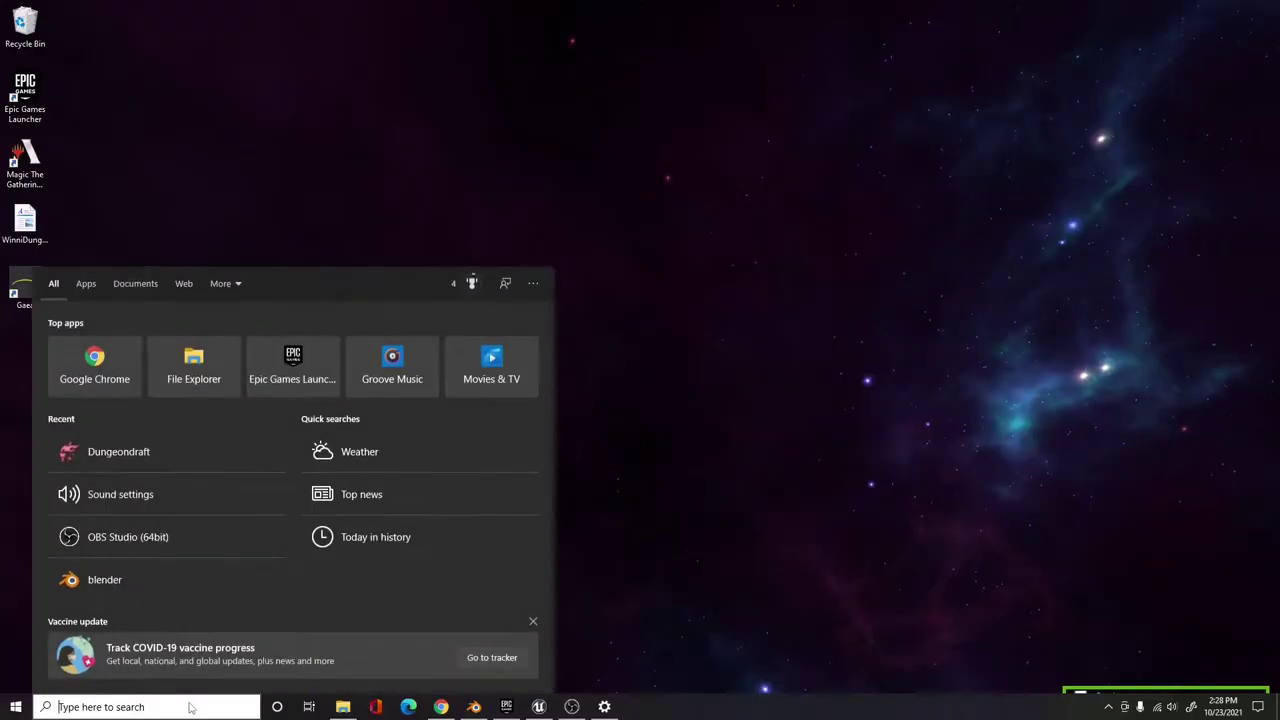
text(dug)
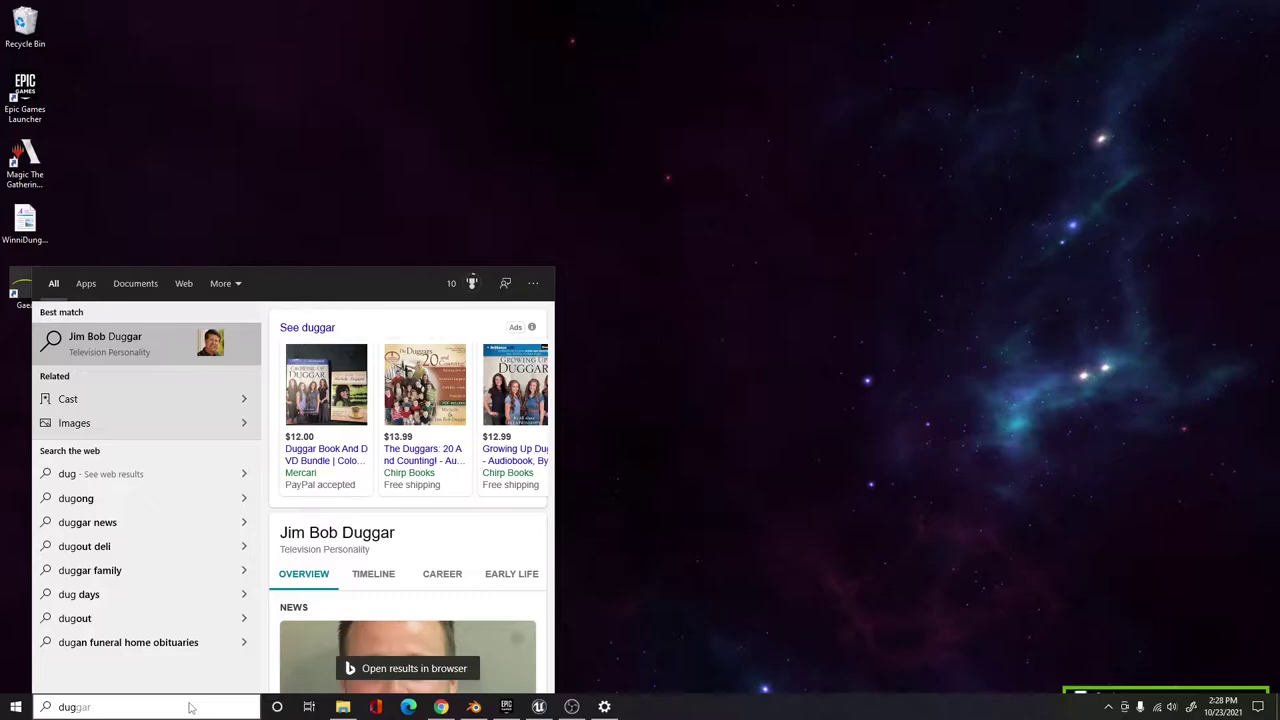
key(BackSpace)
click(119, 349)
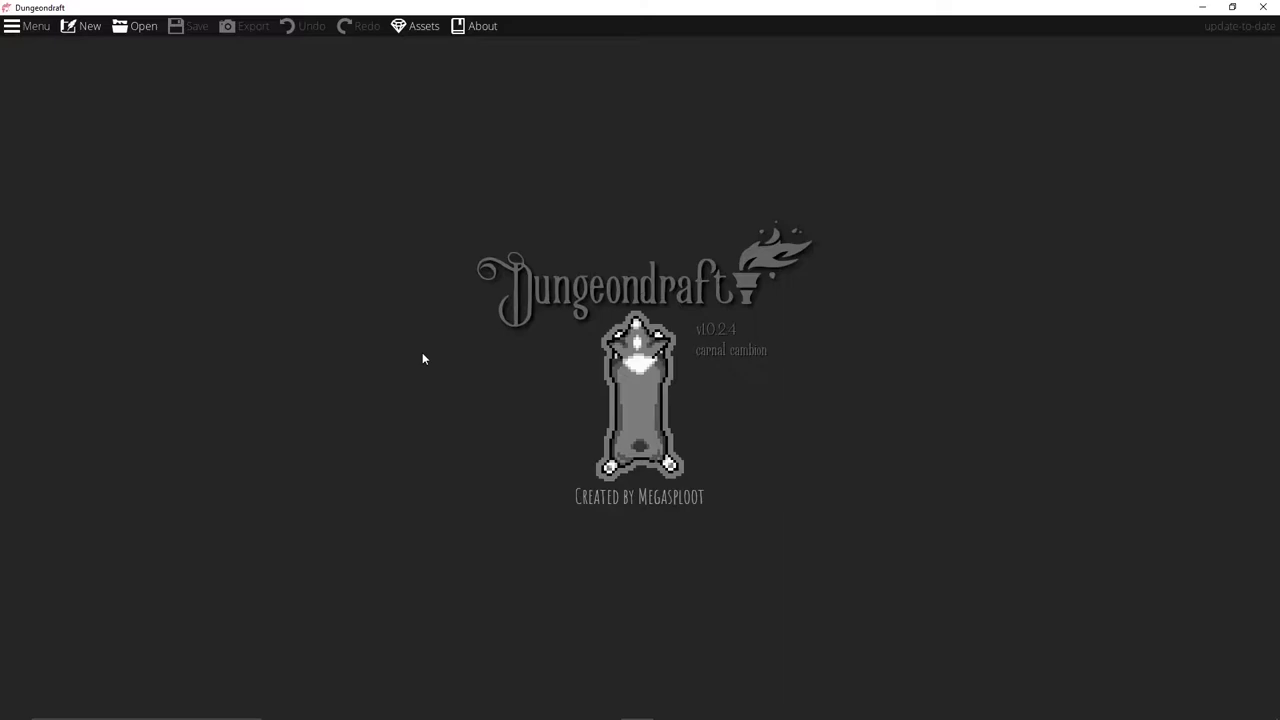
Create a new 30 by 30 tile map with the Map Wizard and generate a first dungeon layout.
click(89, 27)
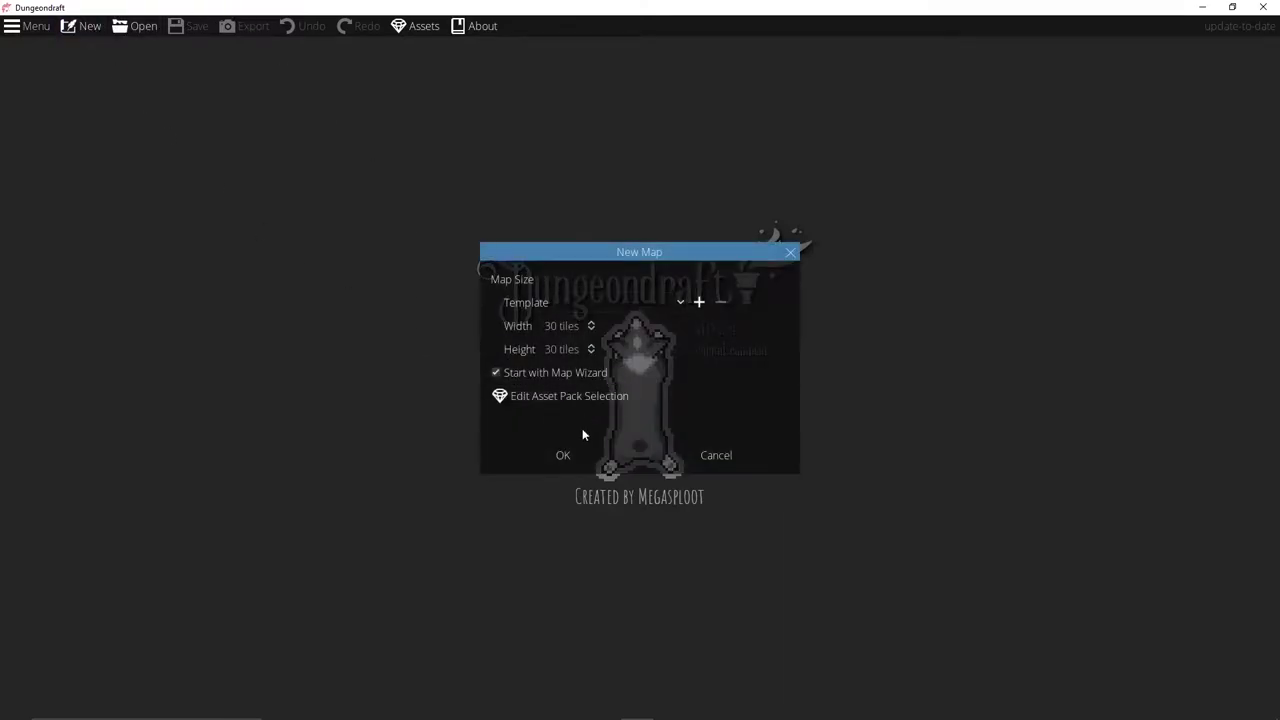
click(564, 455)
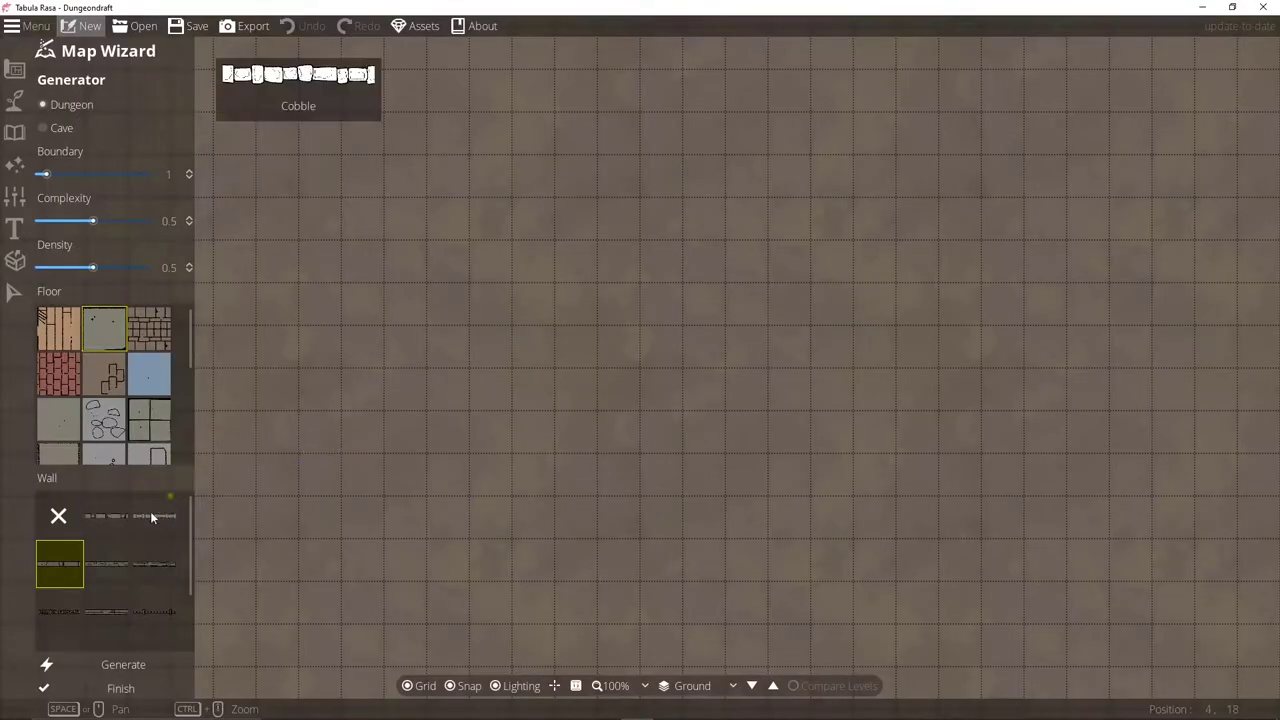
click(140, 665)
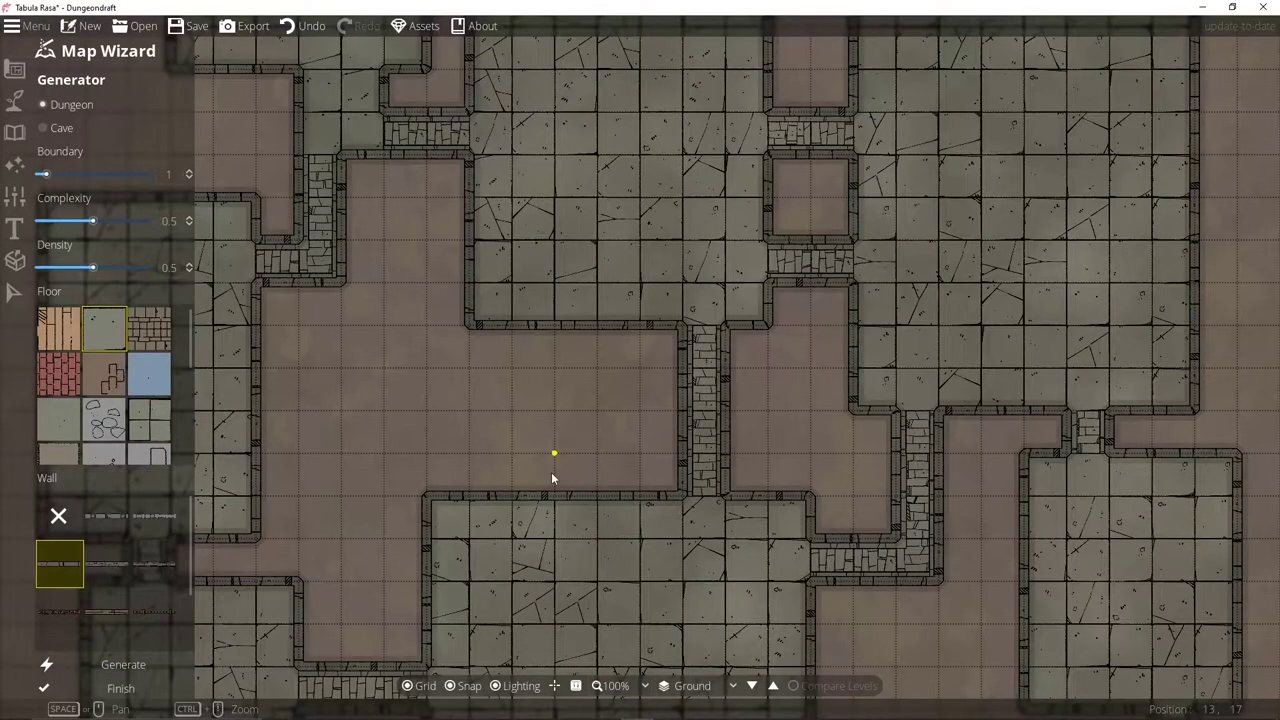
Review the generated layout, generate three further dungeon layouts and finish the Map Wizard with the last one.
ctrl+scroll(551, 472, down, 3)
ctrl+scroll(551, 472, up, 1)
middle_drag(551, 472, 554, 418)
ctrl+scroll(554, 418, down, 1)
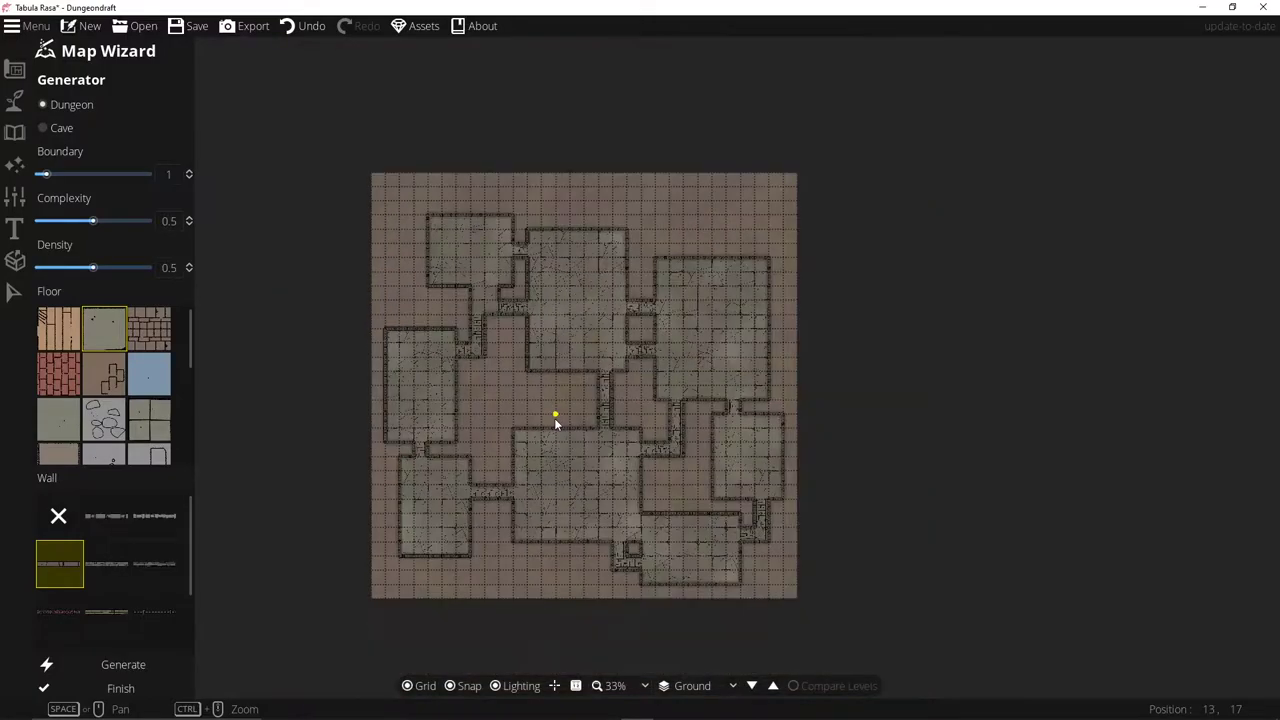
ctrl+scroll(554, 418, up, 1)
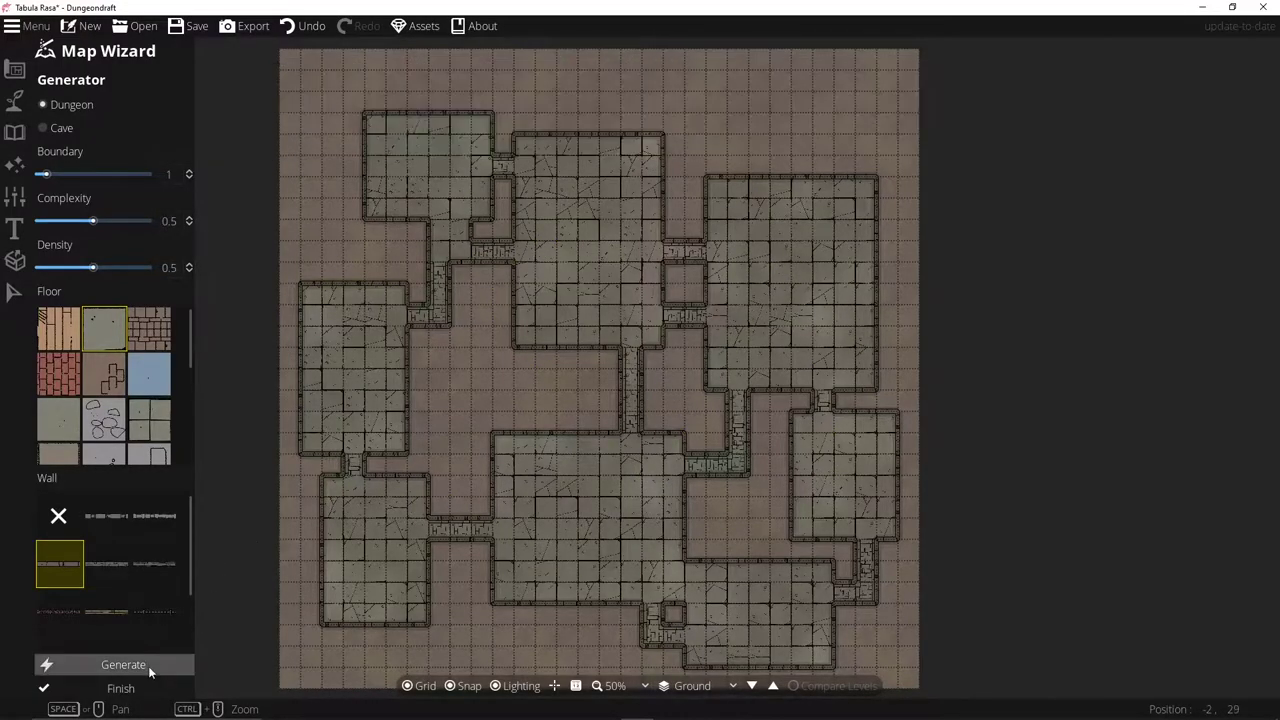
click(148, 666)
click(147, 664)
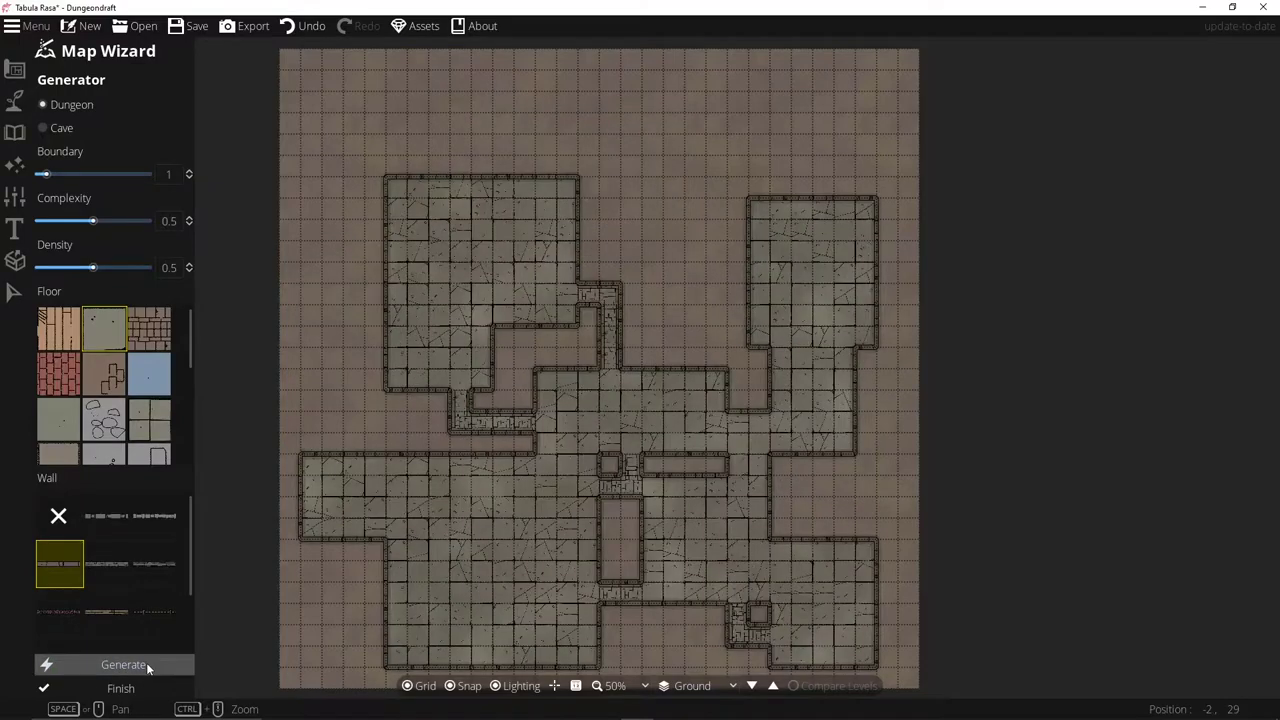
click(146, 662)
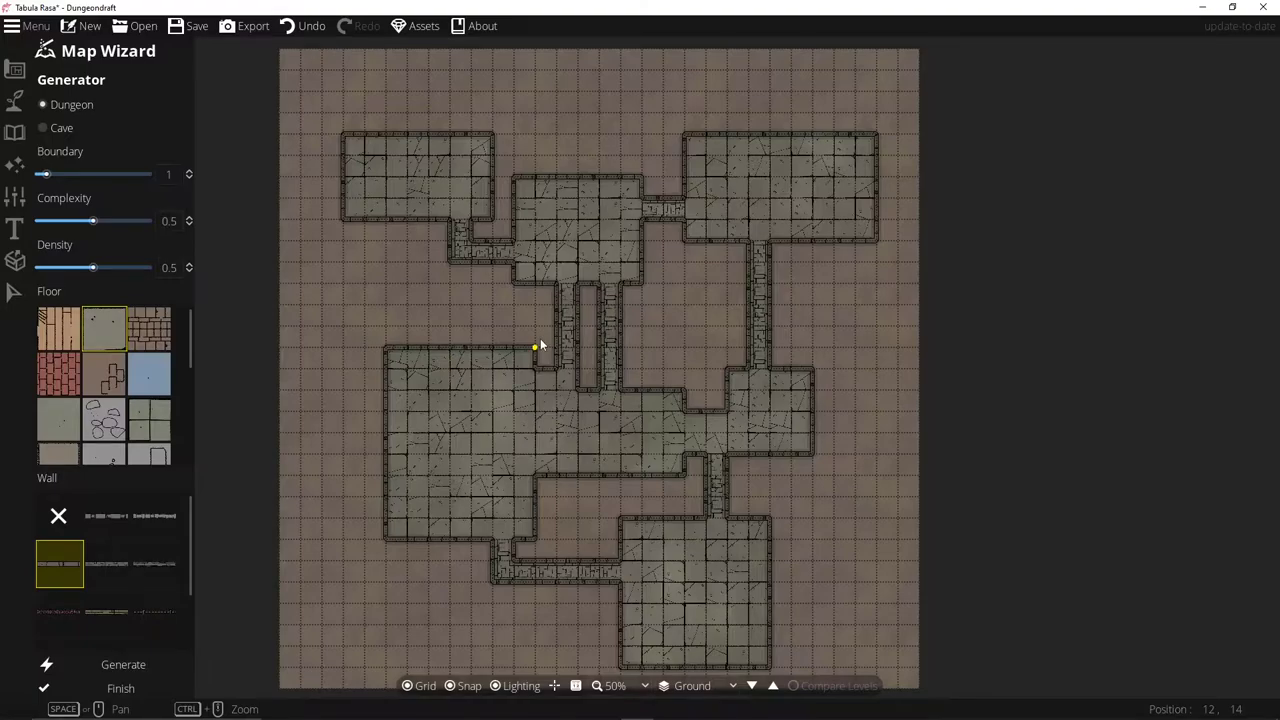
click(105, 684)
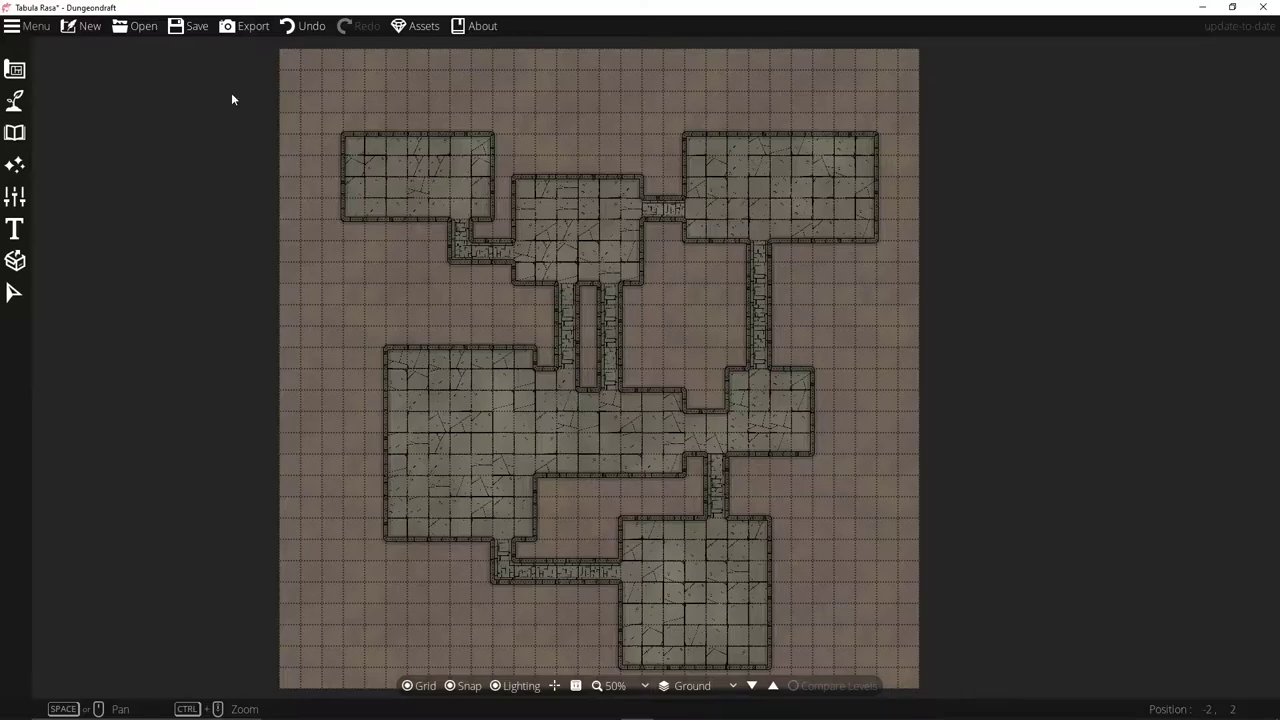
Export the map in PNG format as DungeonTest02.png to the BattleMaps folder and close the export options.
click(241, 27)
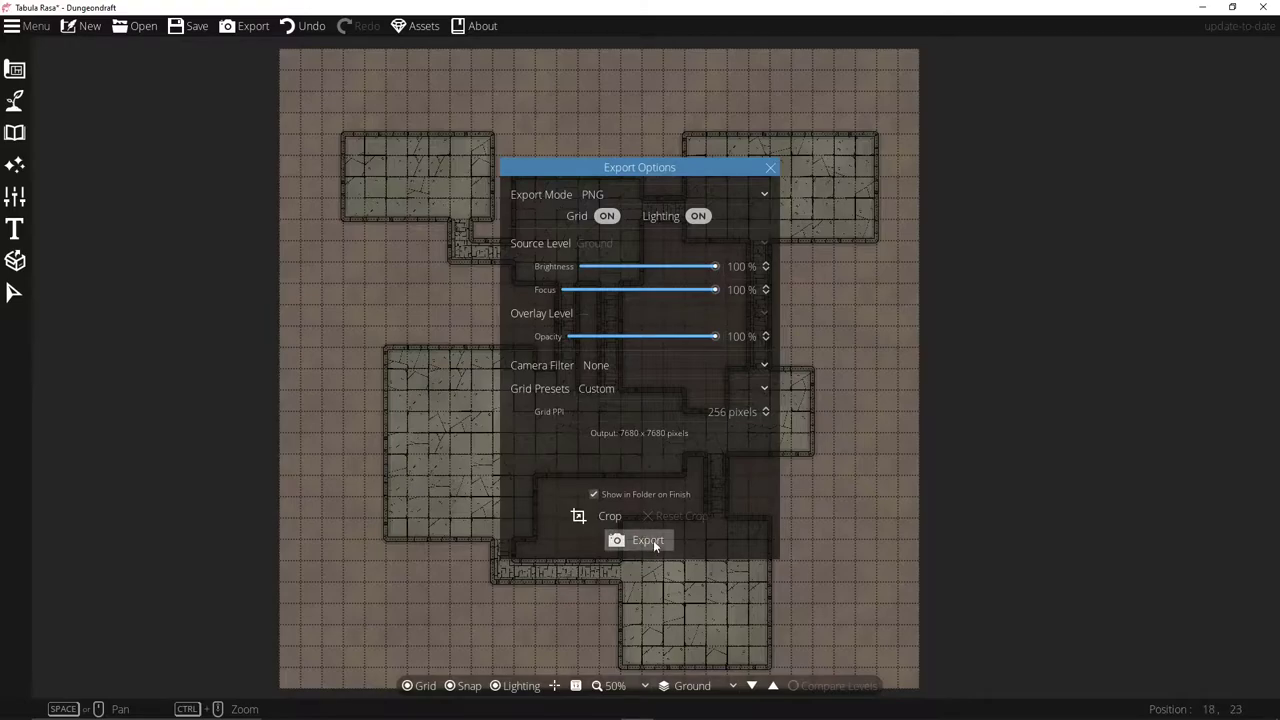
click(653, 540)
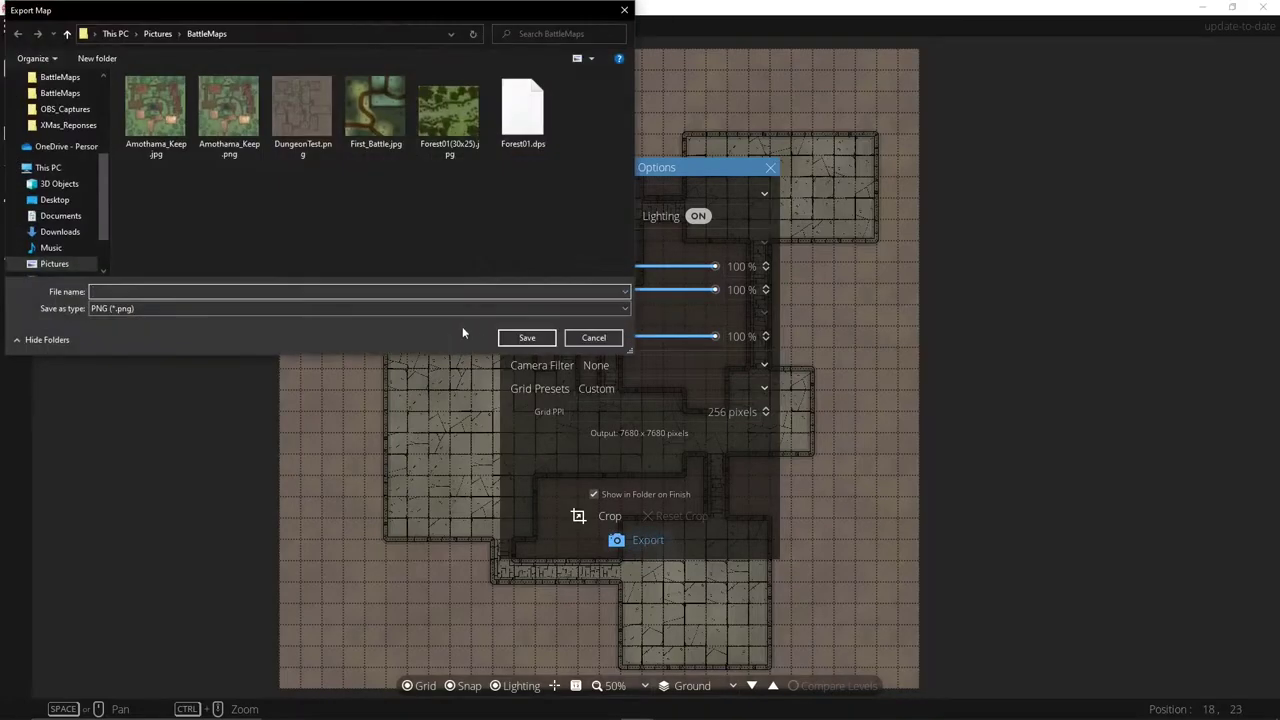
text(Du)
key(Down)
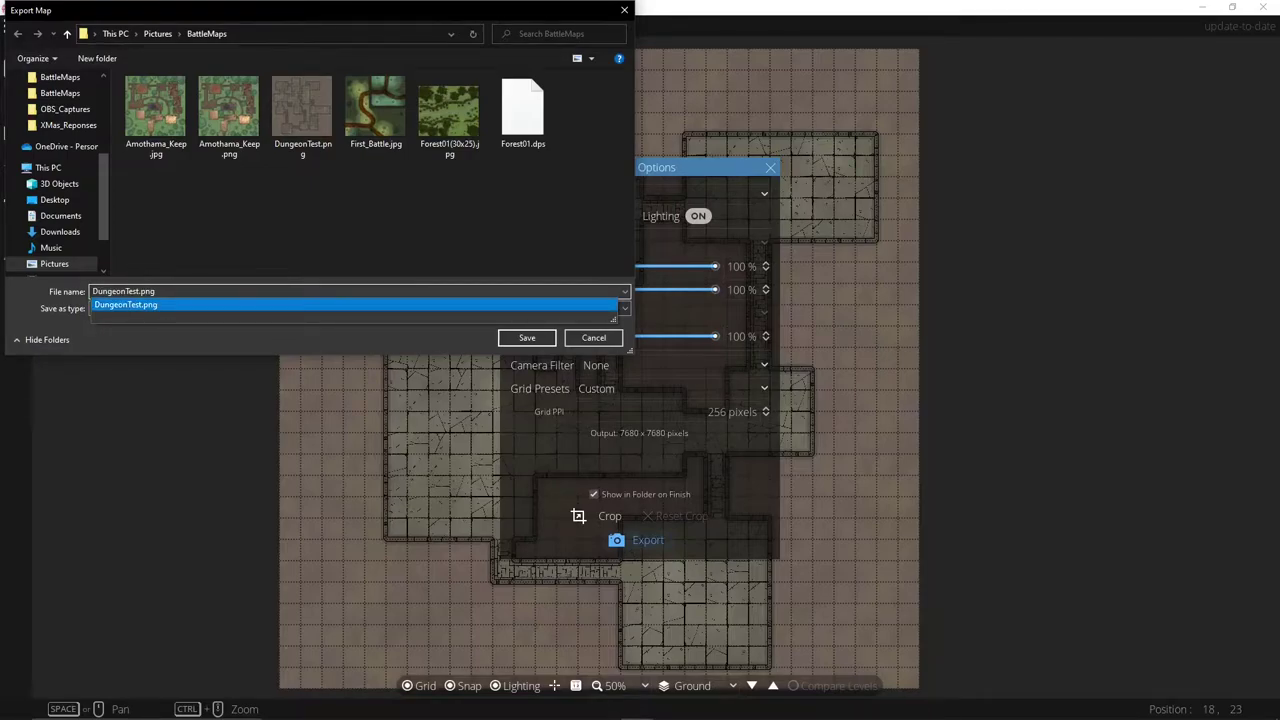
text(02)
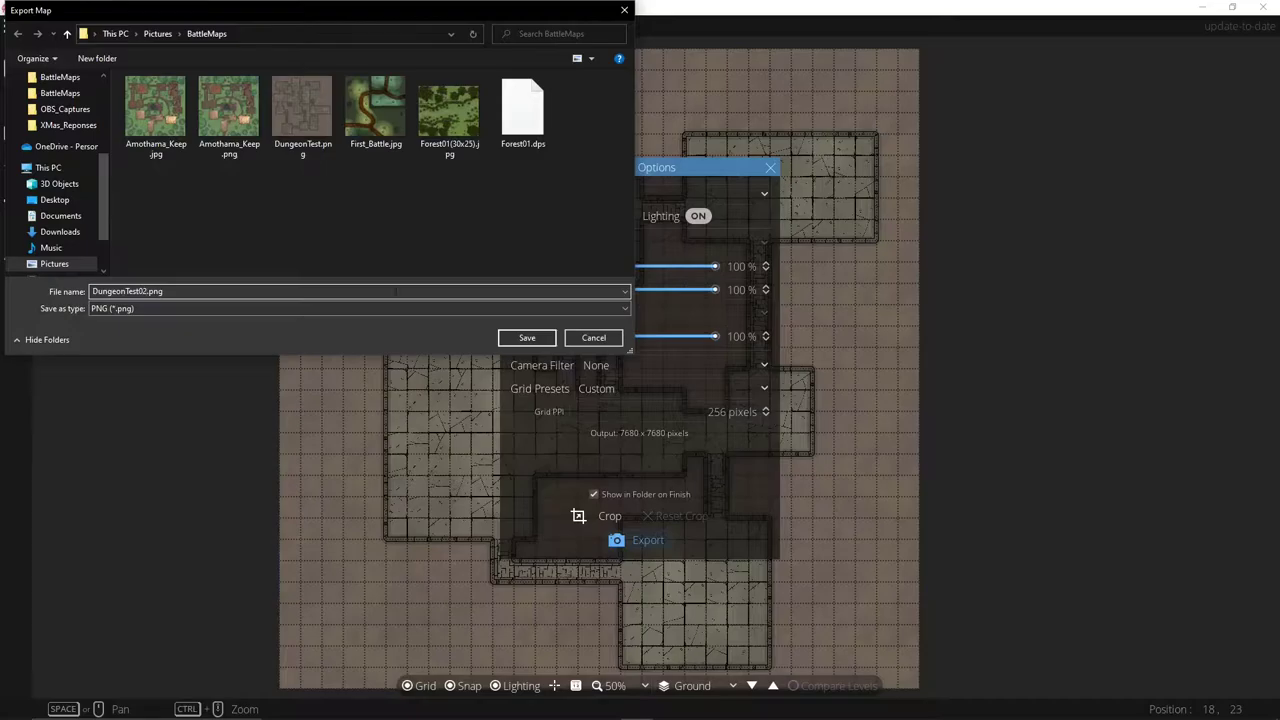
click(543, 340)
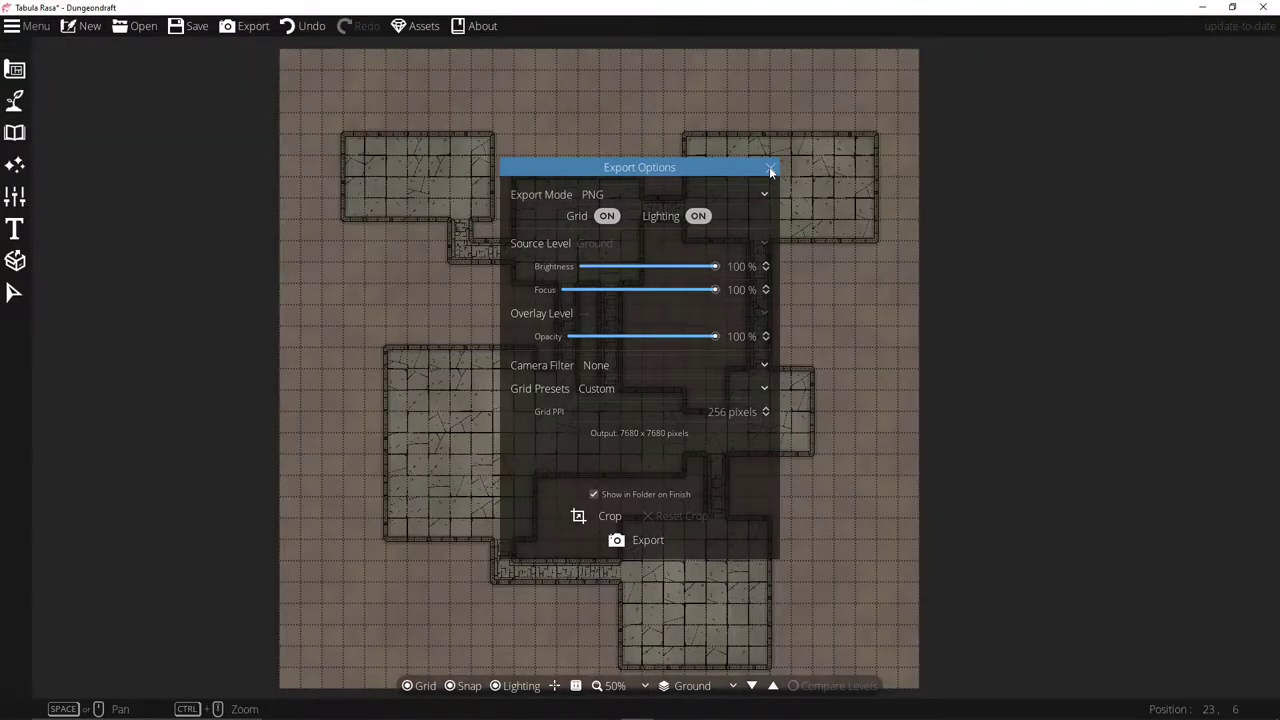
click(770, 169)
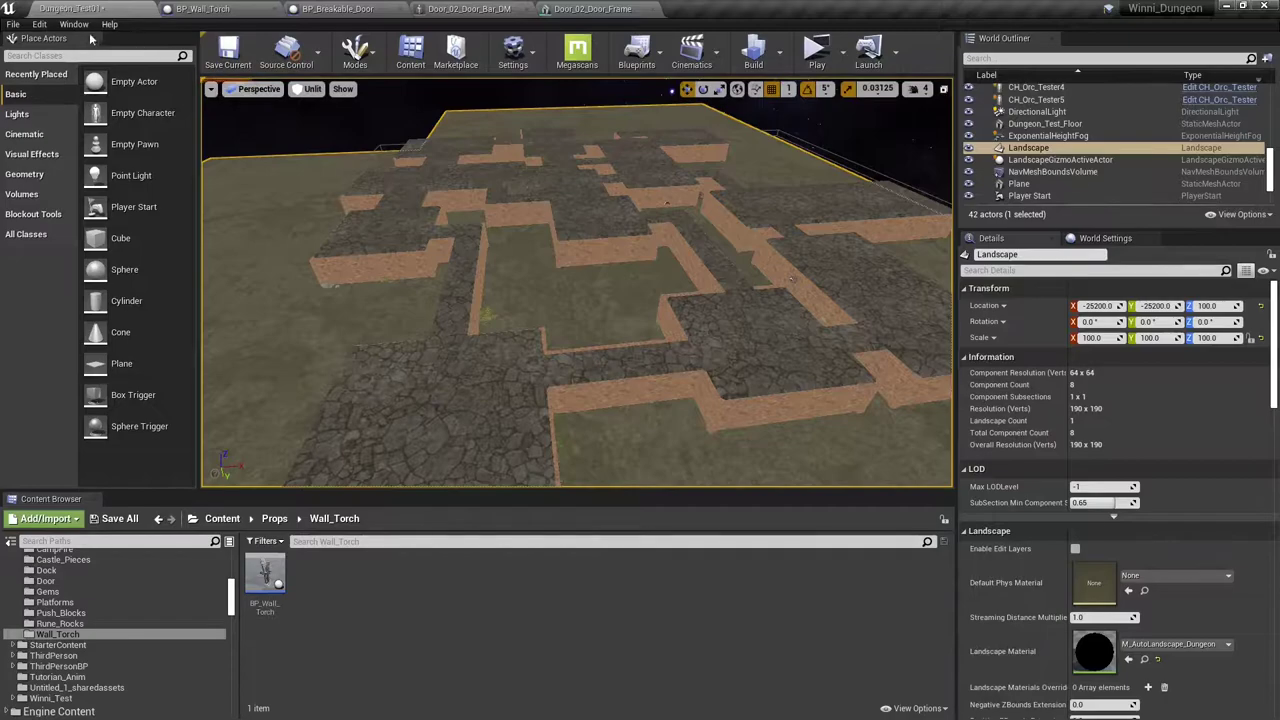
Create a new level from a template, save the changed Dungeon_Test01 content when asked, and switch the viewport to Lit.
click(13, 24)
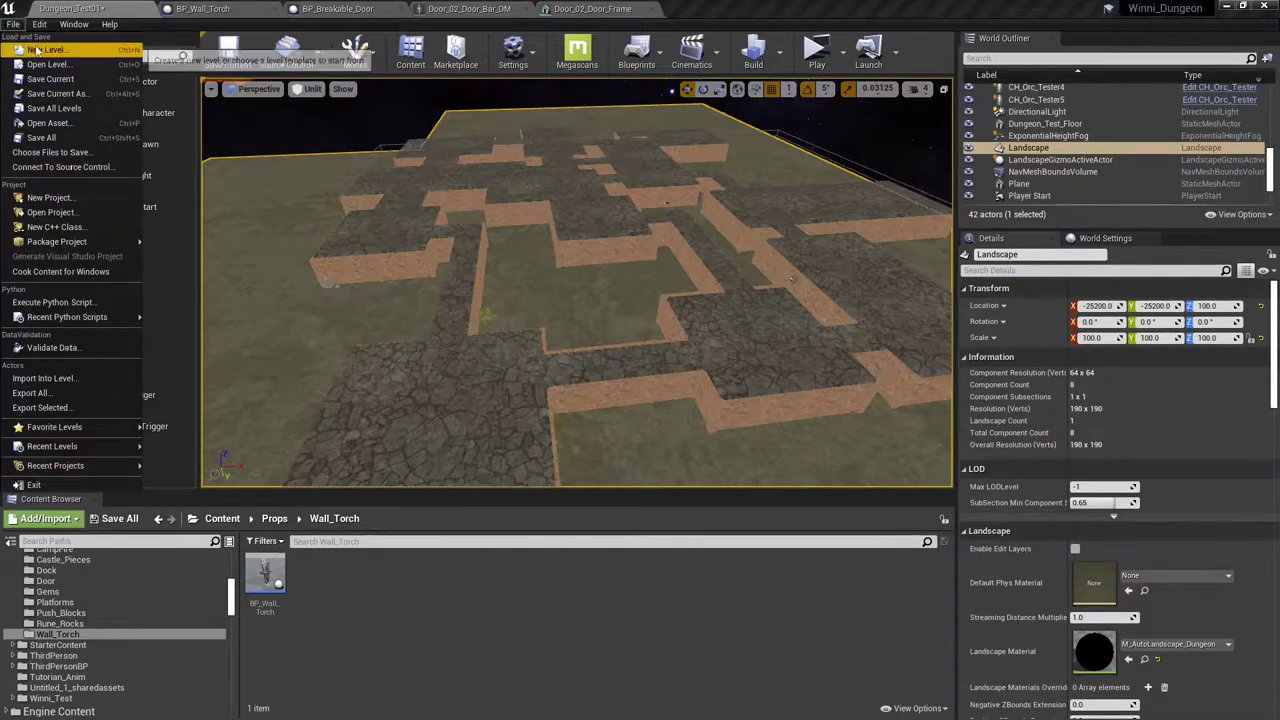
click(46, 49)
click(617, 333)
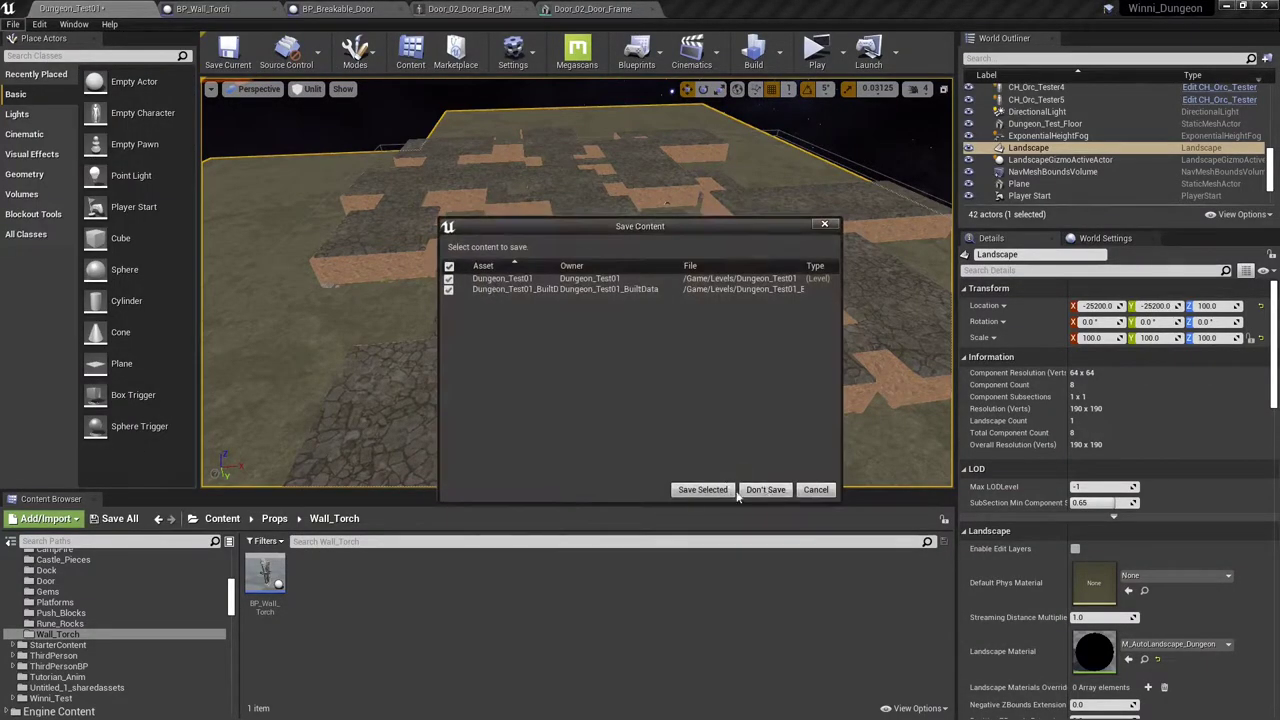
click(703, 489)
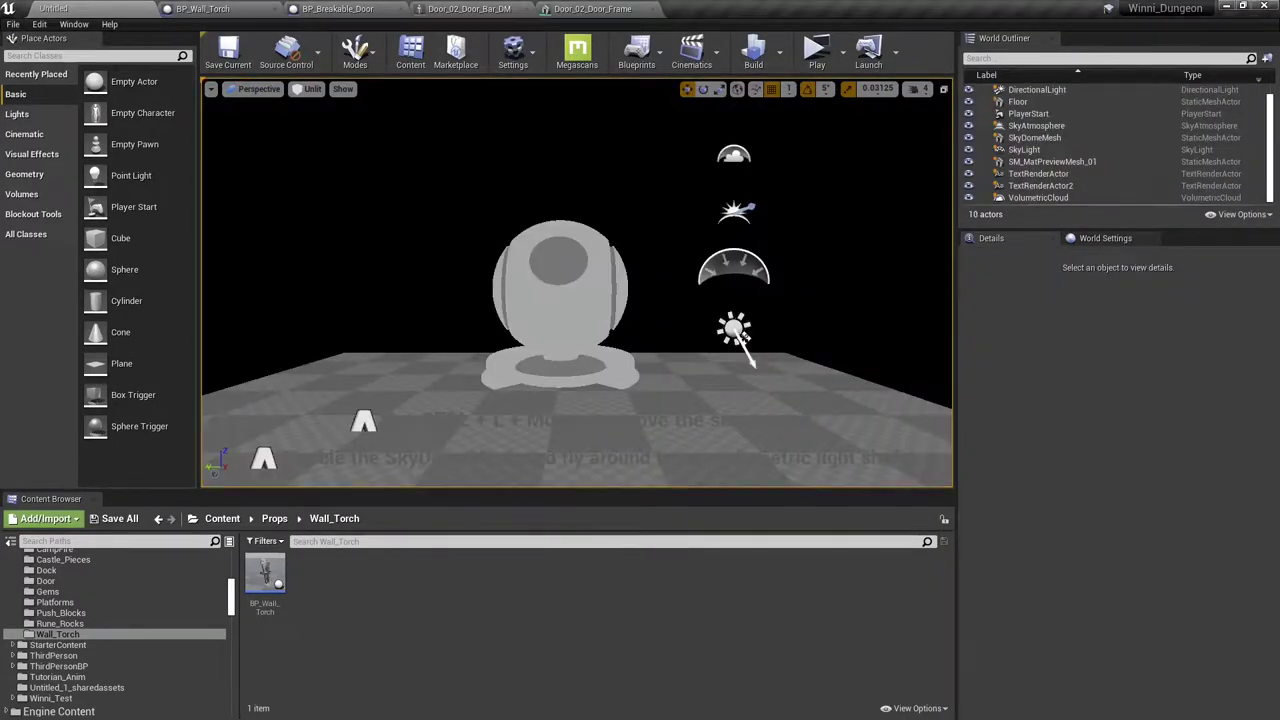
click(312, 89)
click(326, 117)
Delete the material preview mesh and the checkered floor from the new level.
right_drag(472, 229, 563, 251)
key(s)
click(563, 251)
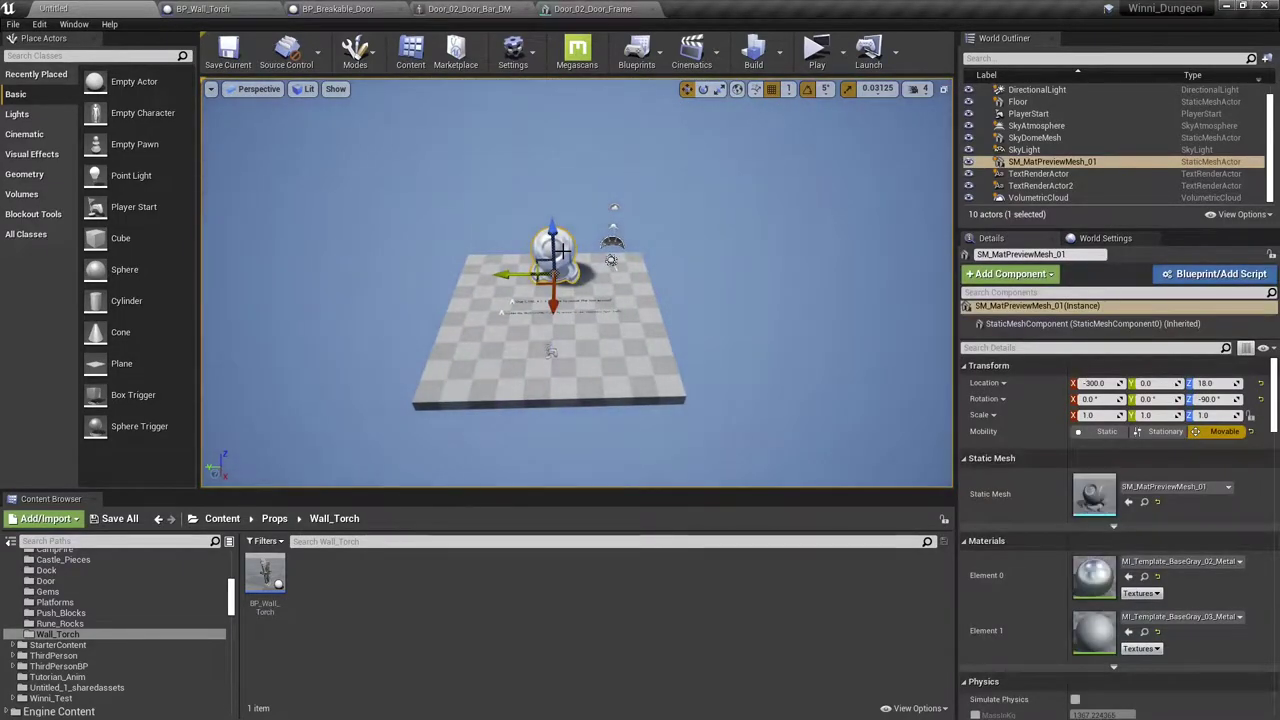
key(Delete)
click(545, 304)
key(Delete)
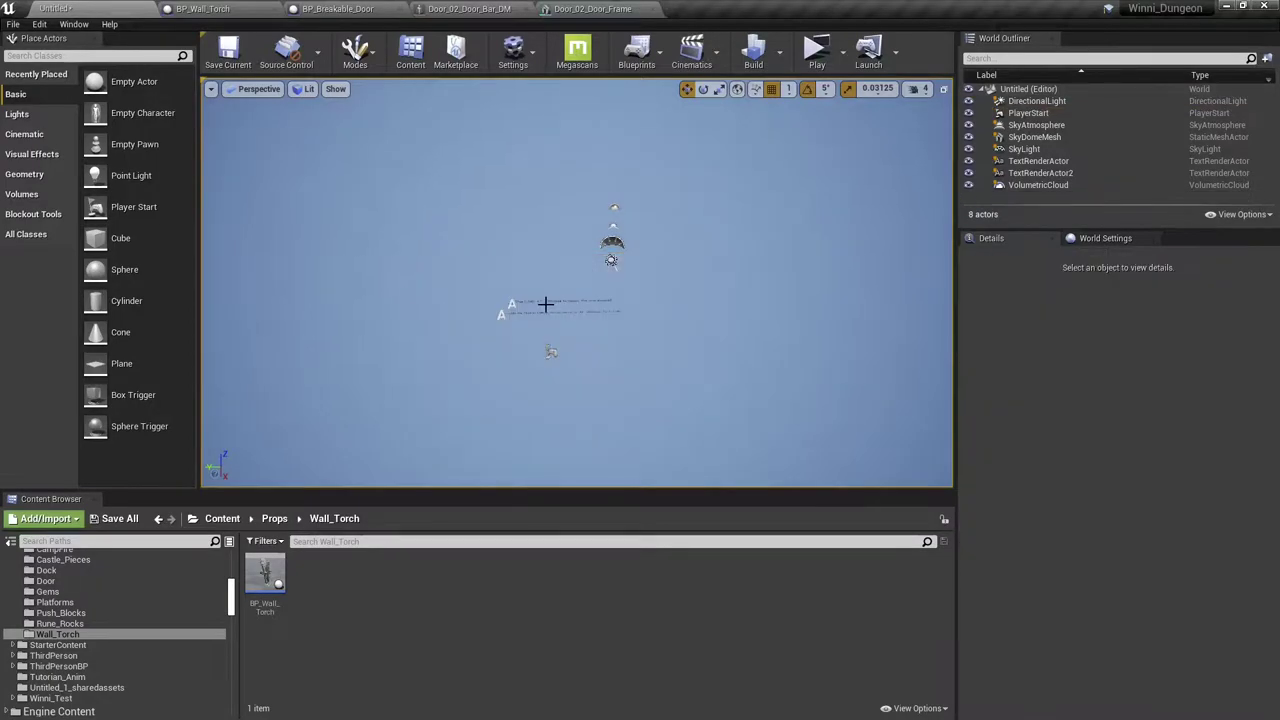
Delete both text render actors from the level.
click(539, 300)
click(512, 302)
key(Delete)
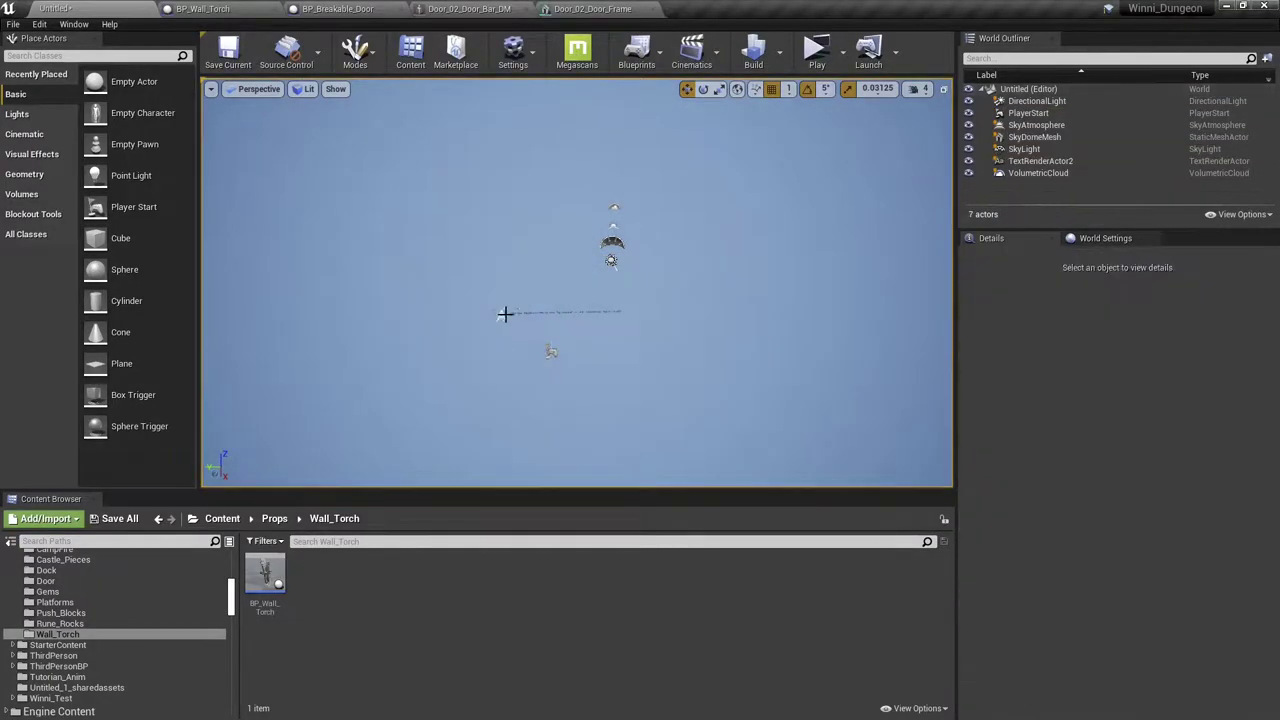
click(501, 314)
key(Delete)
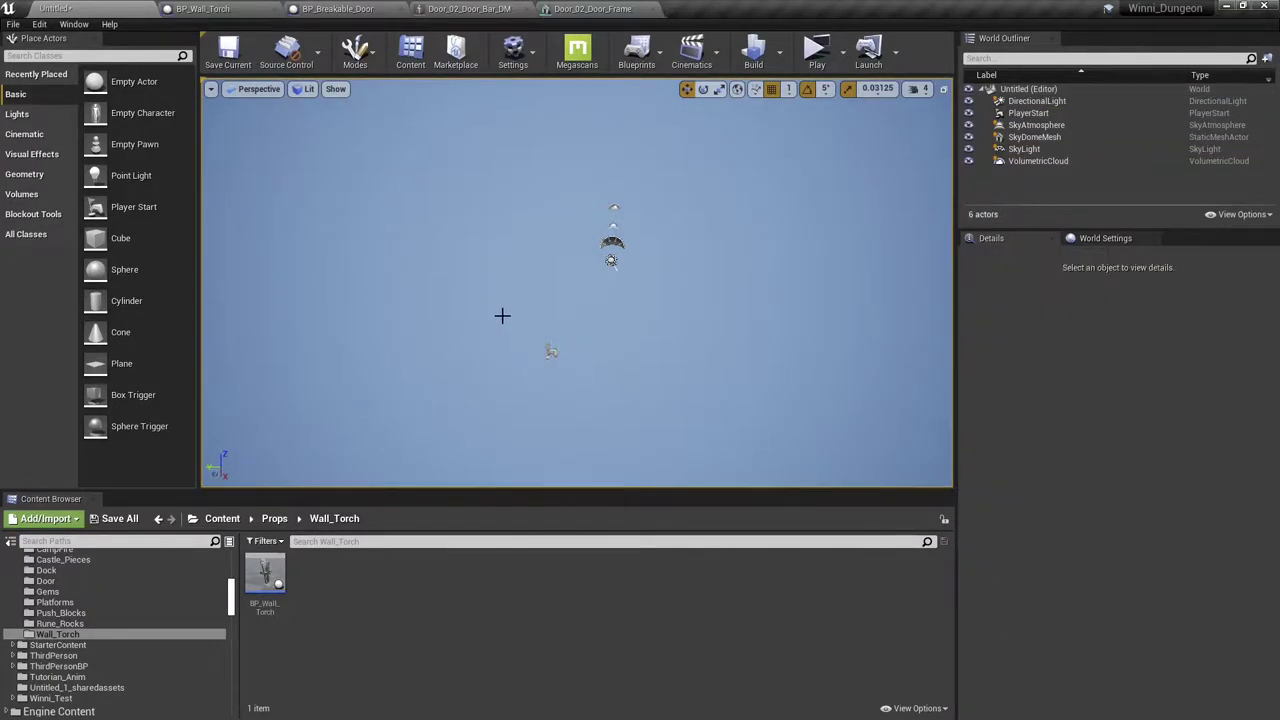
right_drag(502, 315, 487, 262)
right_drag(501, 340, 507, 352)
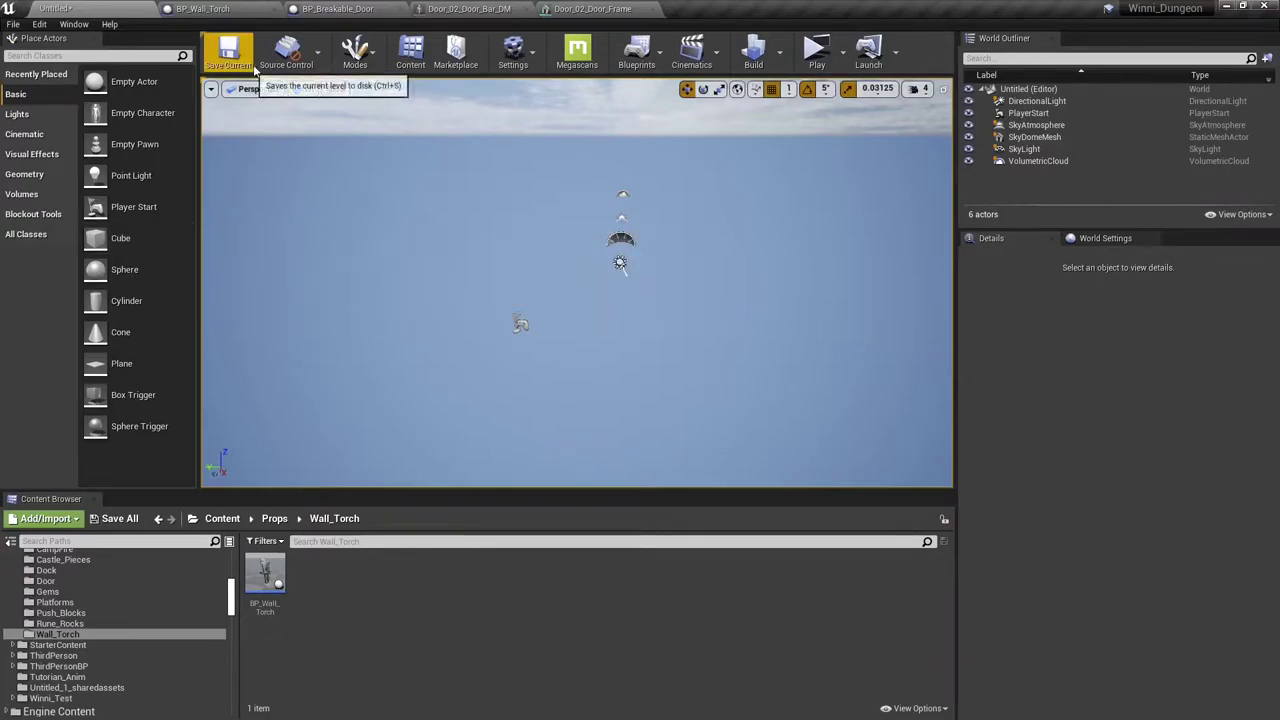
Create a landscape with 63x63 quad sections and 8 x 8 components, and return to the Select mode.
click(374, 47)
click(372, 109)
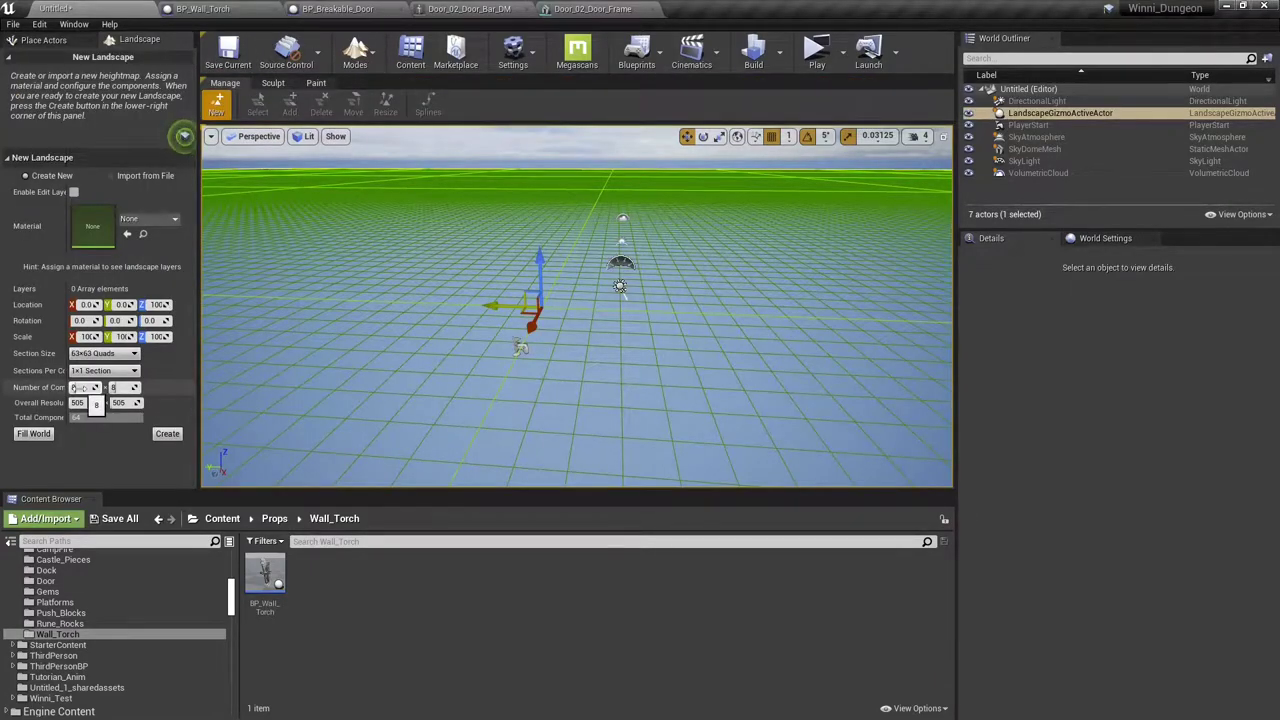
right_drag(560, 314, 526, 332)
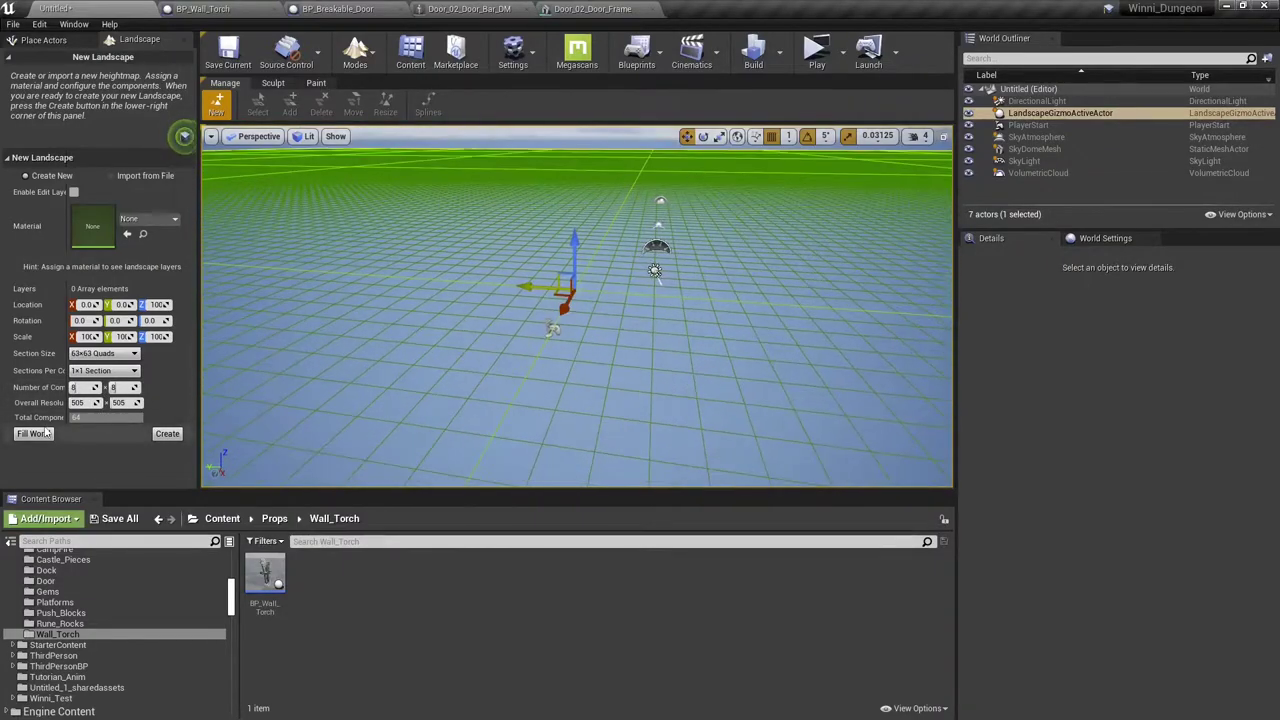
click(158, 436)
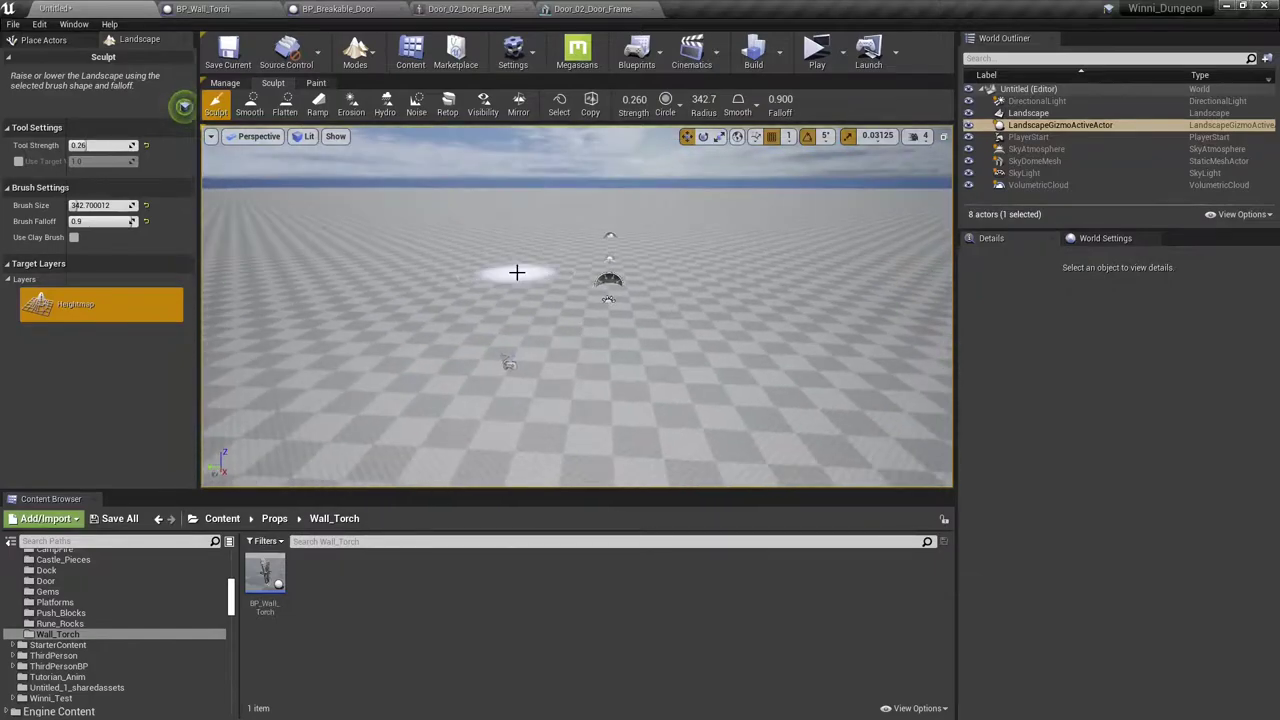
click(356, 50)
click(372, 90)
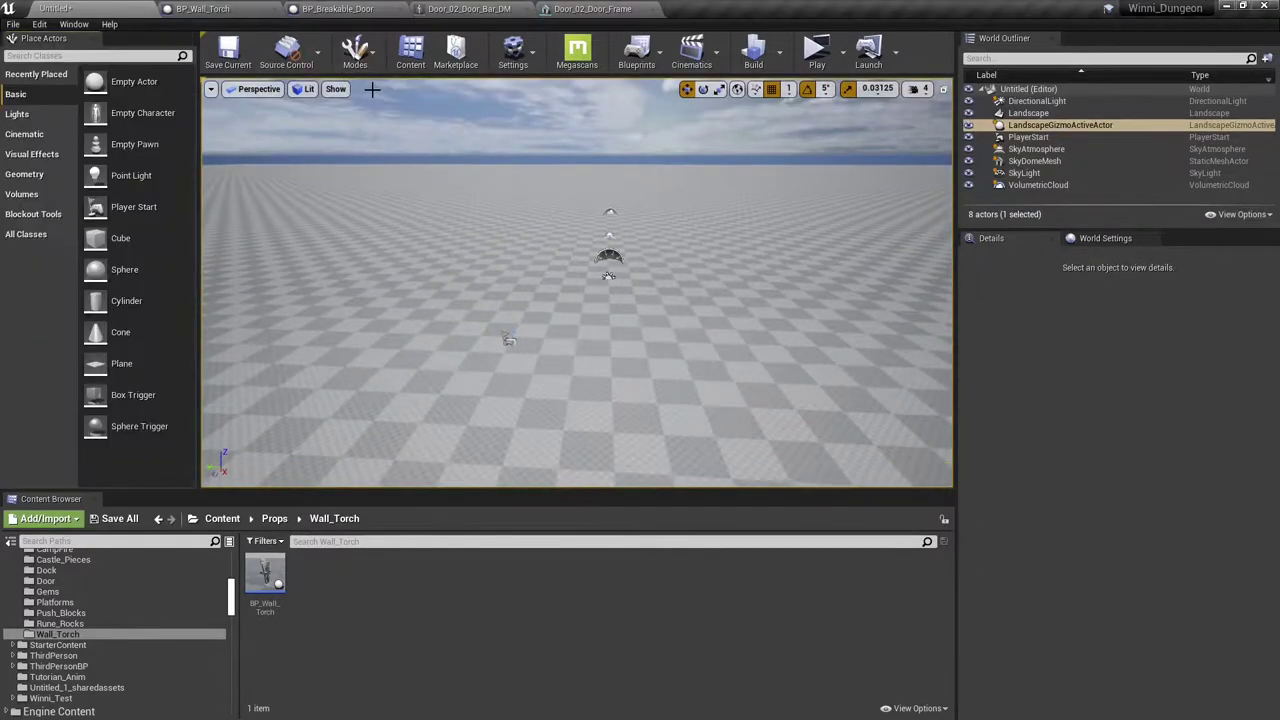
mouse_move(460, 263)
right_down()
mouse_move(461, 300)
mouse_move(463, 268)
right_up()
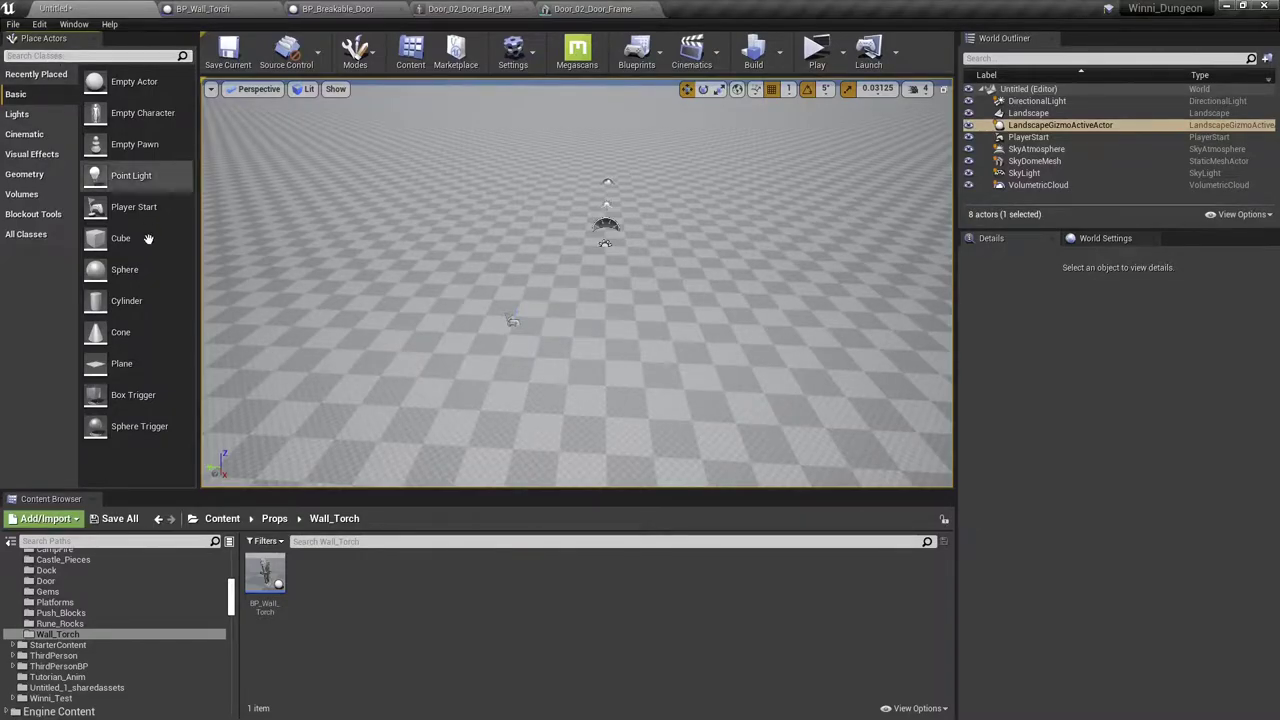
Place a plane on the landscape and import the DungeonTest02 image into the Example_Dungeon_Assets folder.
drag(118, 364, 580, 271)
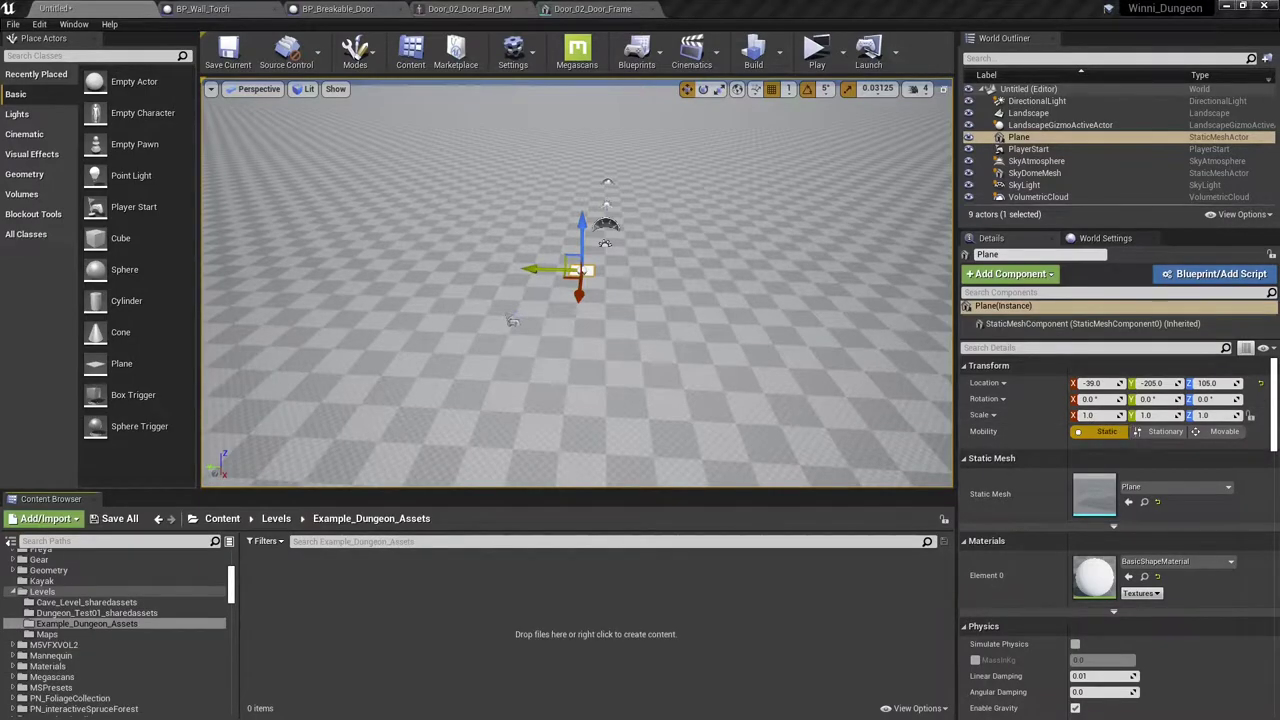
drag(407, 614, 393, 606)
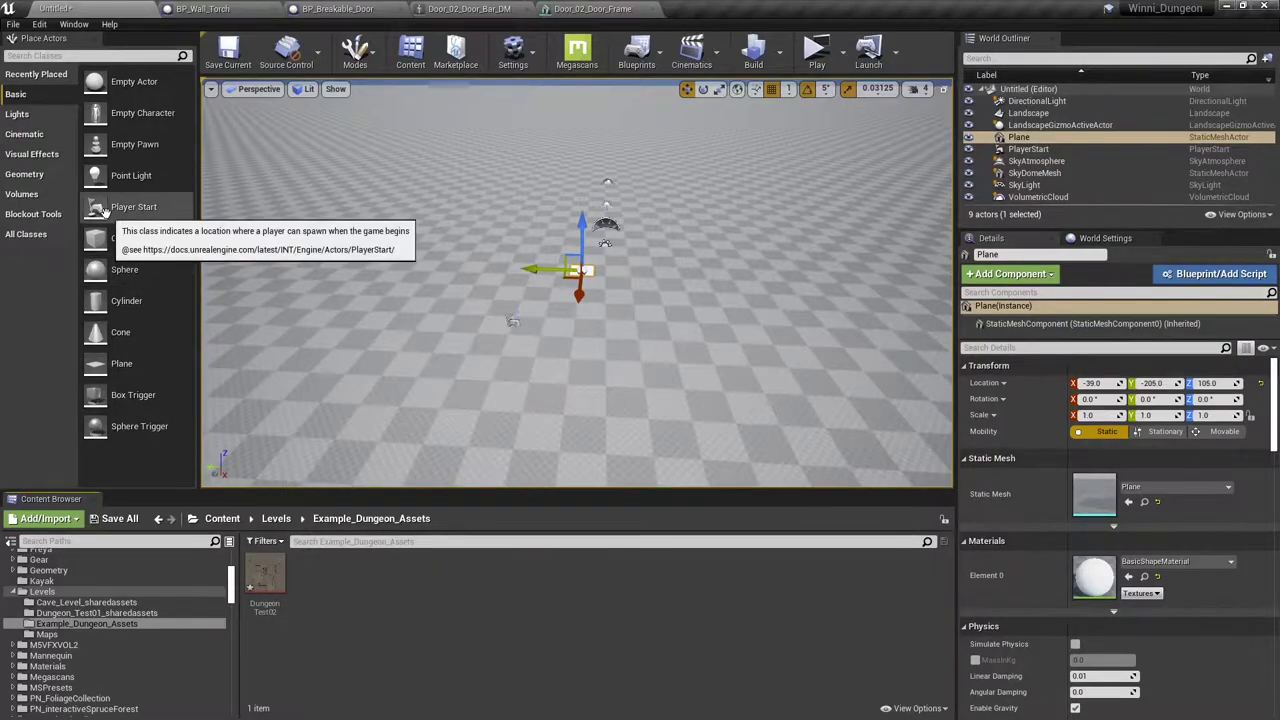
Apply the DungeonTest02 texture to the plane as a new material.
scroll(601, 279, up, 10)
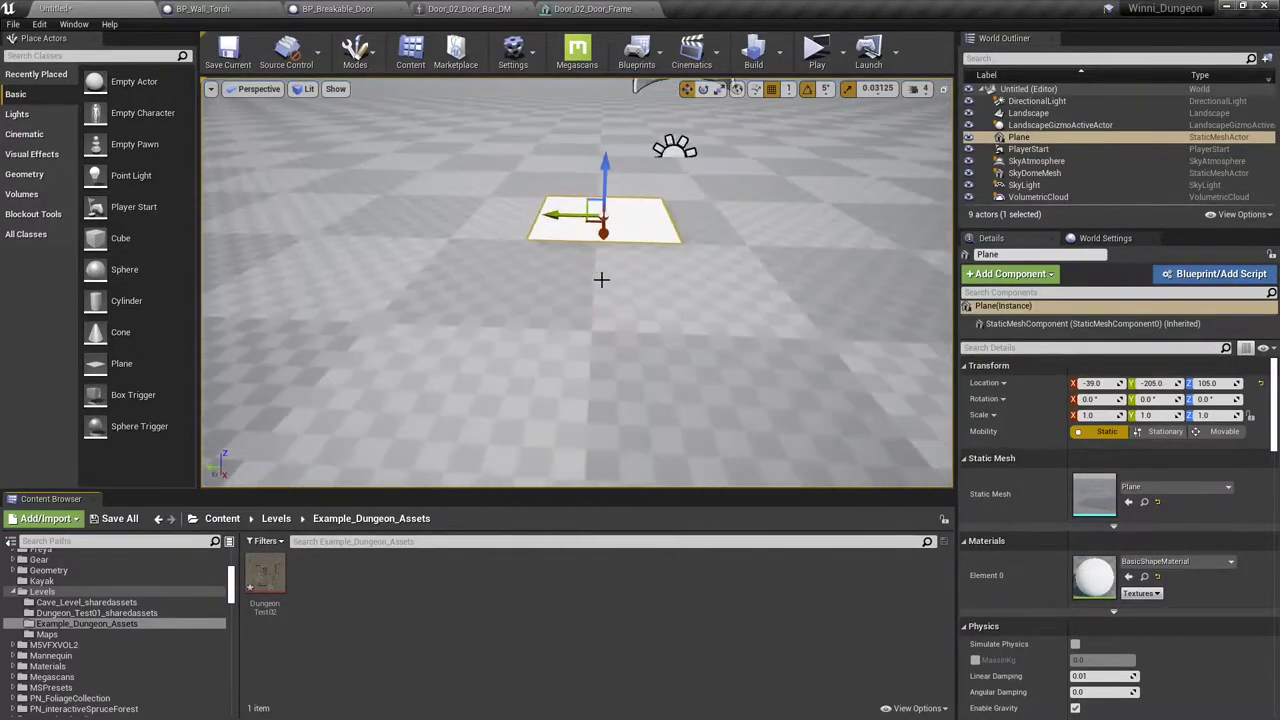
key(w)
right_drag(662, 275, 662, 313)
key(s)
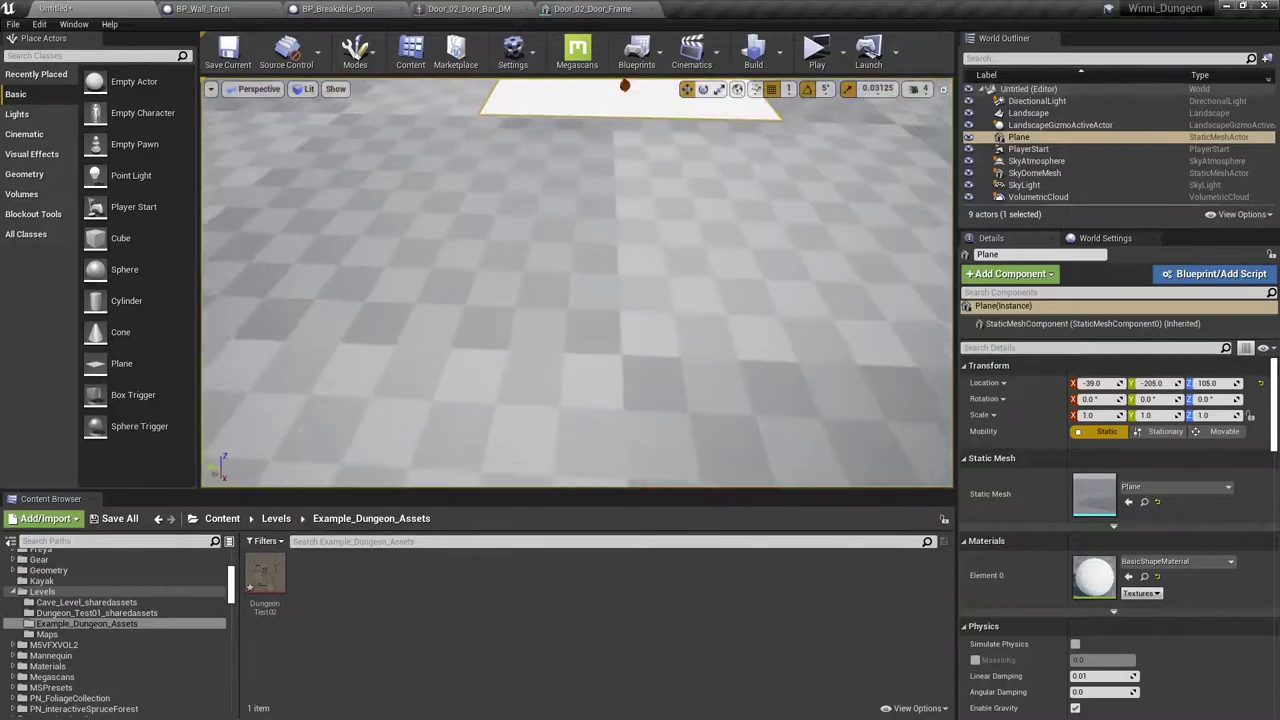
key(f)
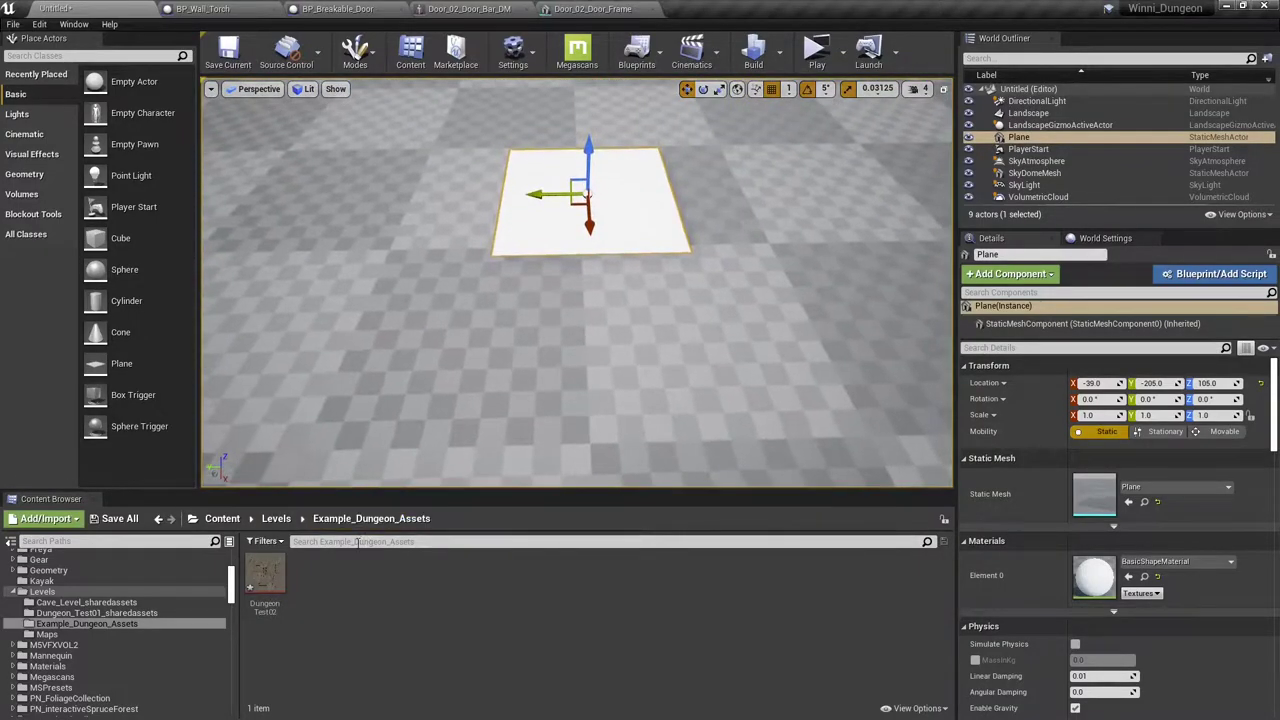
drag(262, 570, 605, 190)
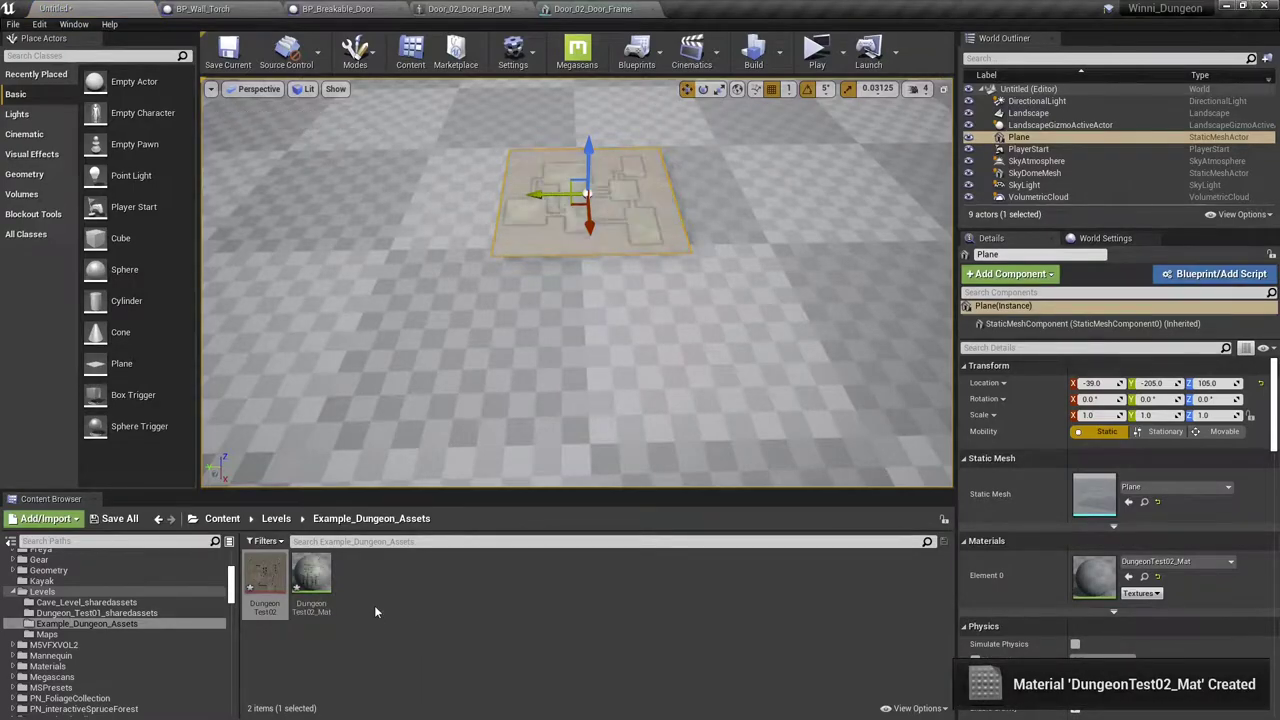
Open the DungeonTest02_Mat material, add a constant of 0 and connect it to Metallic.
double_click(323, 576)
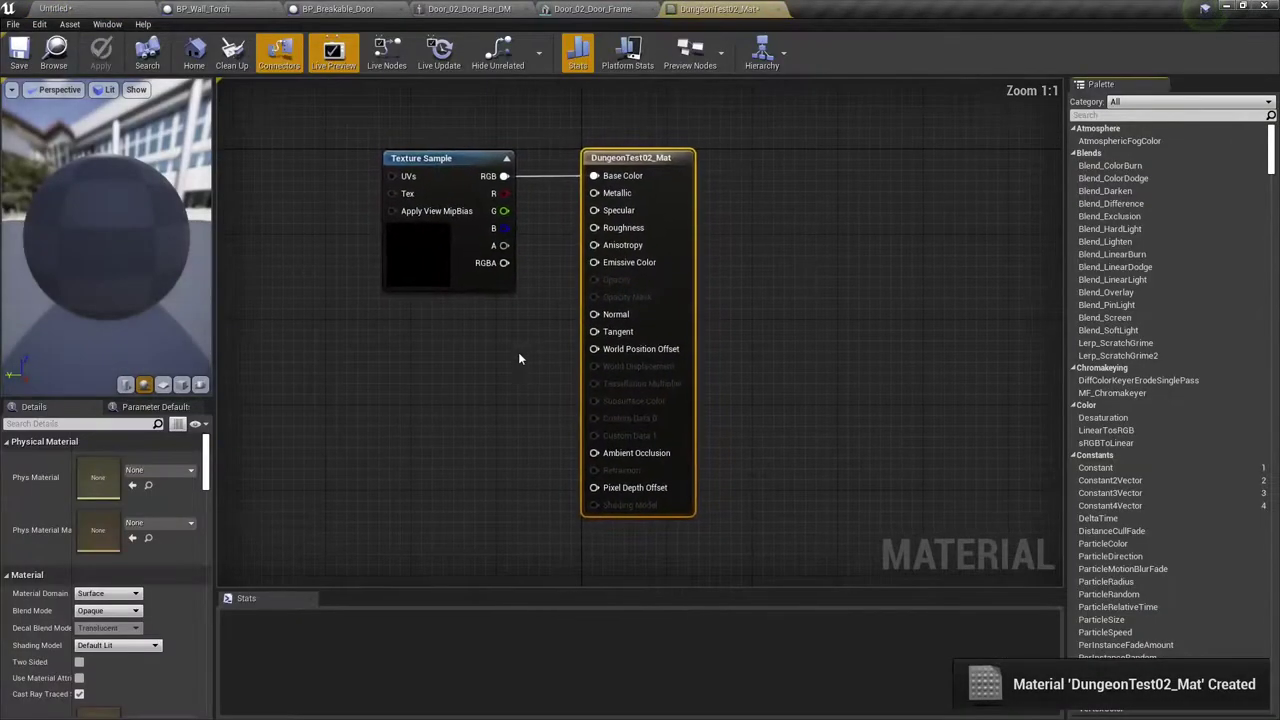
click(392, 139)
click(484, 343)
right_click(484, 343)
click(461, 327)
key(1)
click(468, 325)
drag(494, 349, 595, 194)
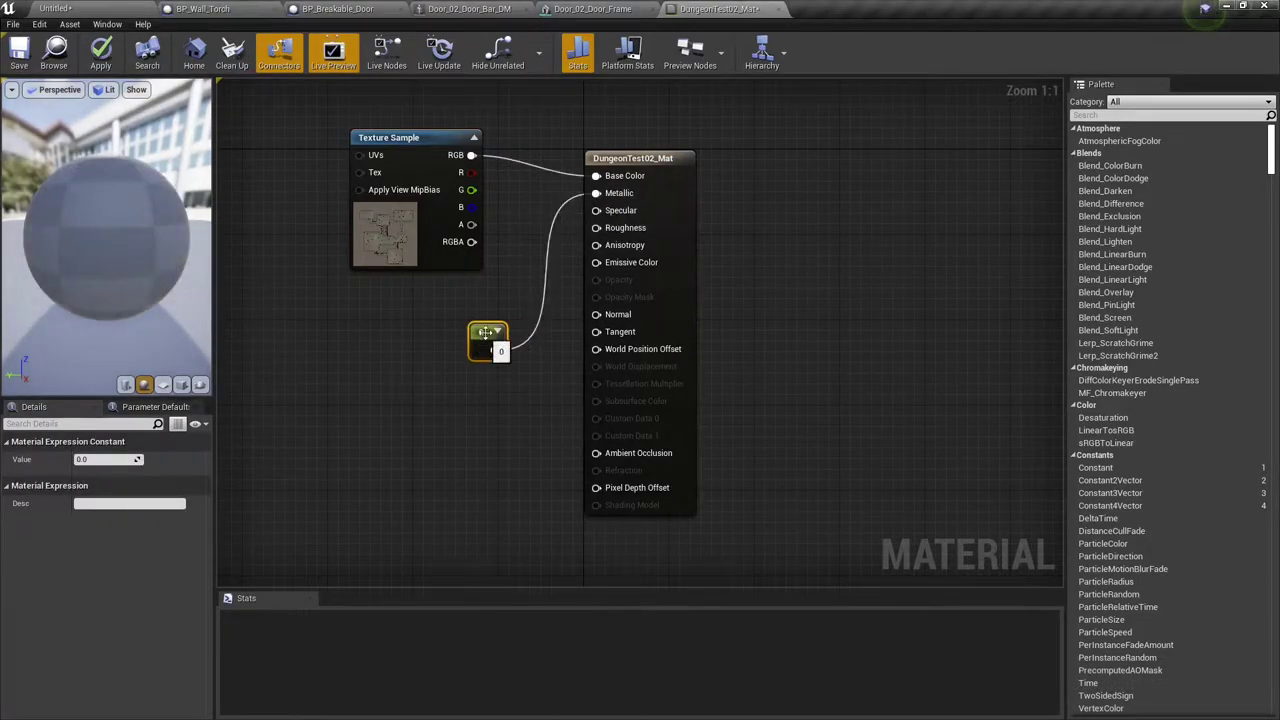
Add a second constant to the material, connect it to Roughness and set its value to 0.9.
drag(480, 333, 478, 310)
click(480, 375)
click(482, 378)
drag(483, 379, 596, 228)
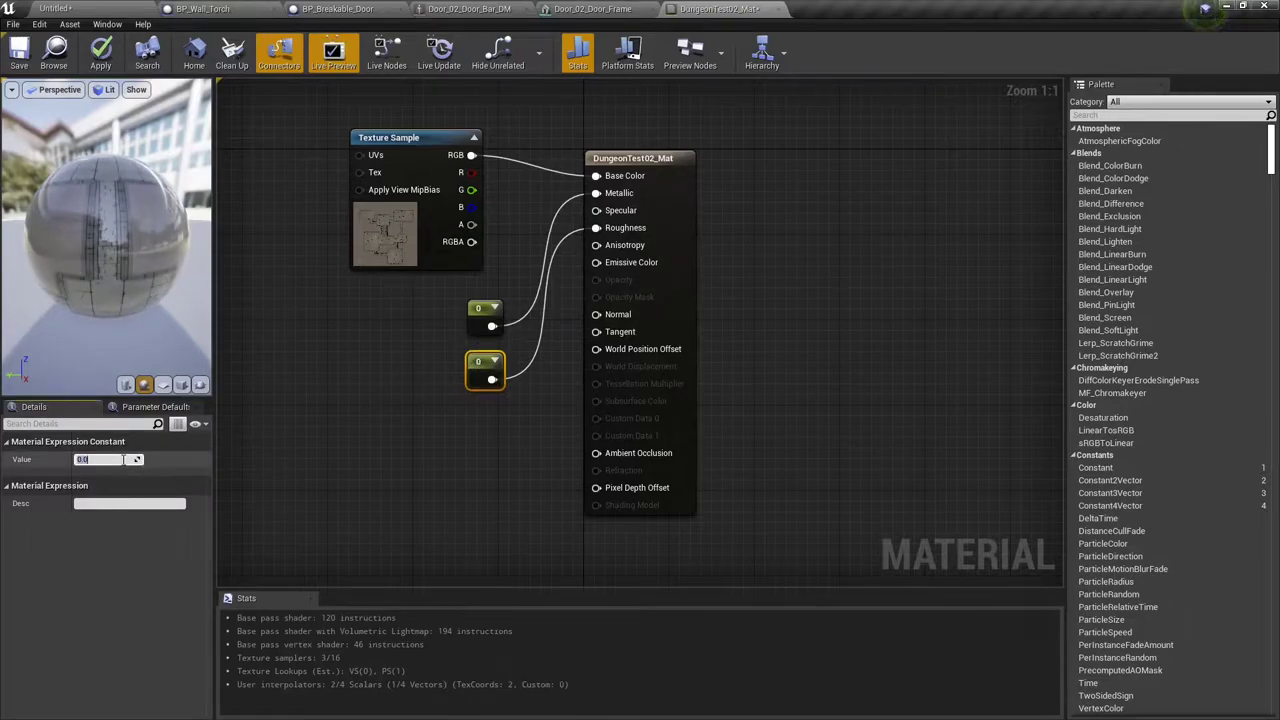
text(0.9)
key(Return)
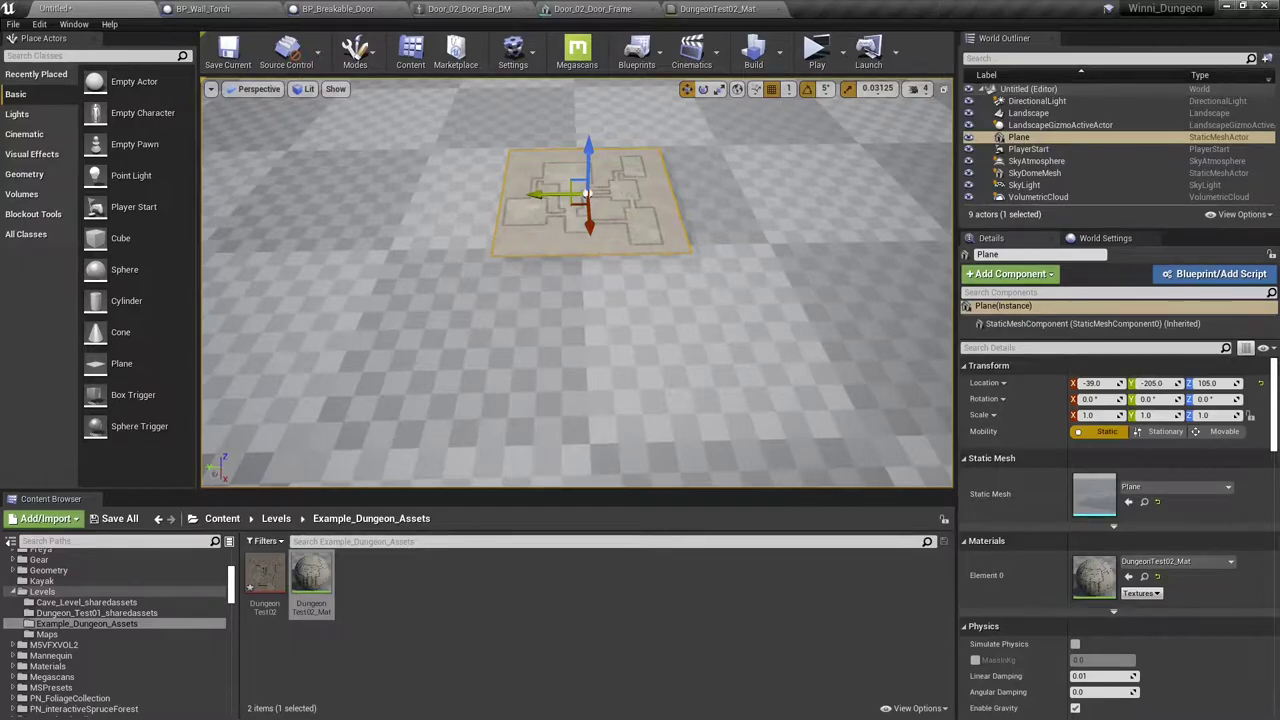
Scale the map plane up evenly in X and Y to about 11.47.
mouse_move(558, 245)
right_down()
mouse_move(580, 215)
mouse_move(558, 245)
right_up()
key(w)
key(s)
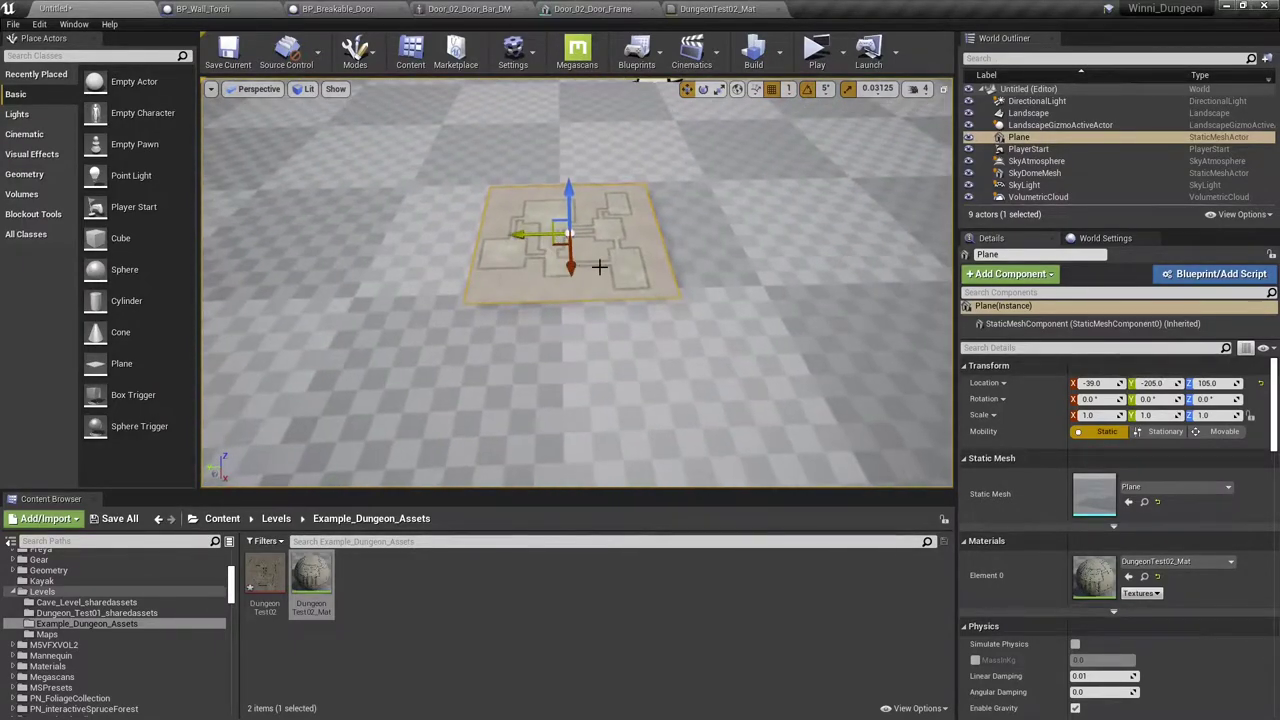
key(e)
key(r)
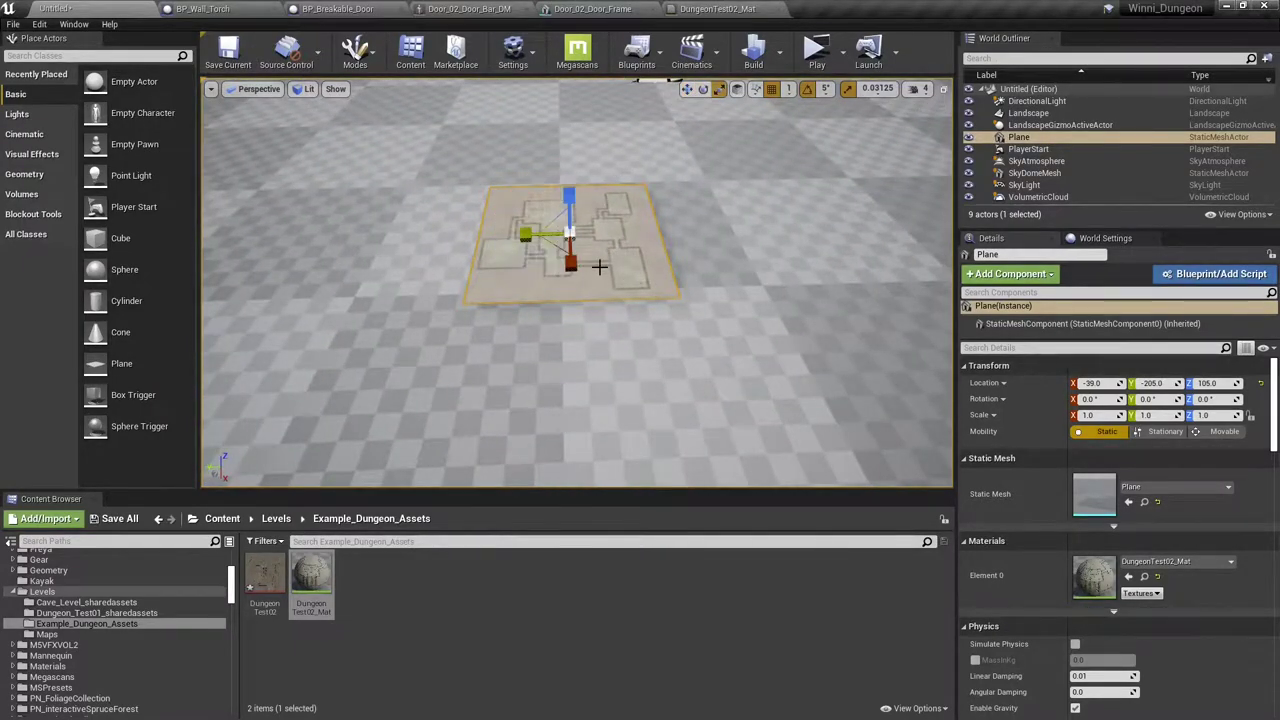
scroll(549, 249, down, 8)
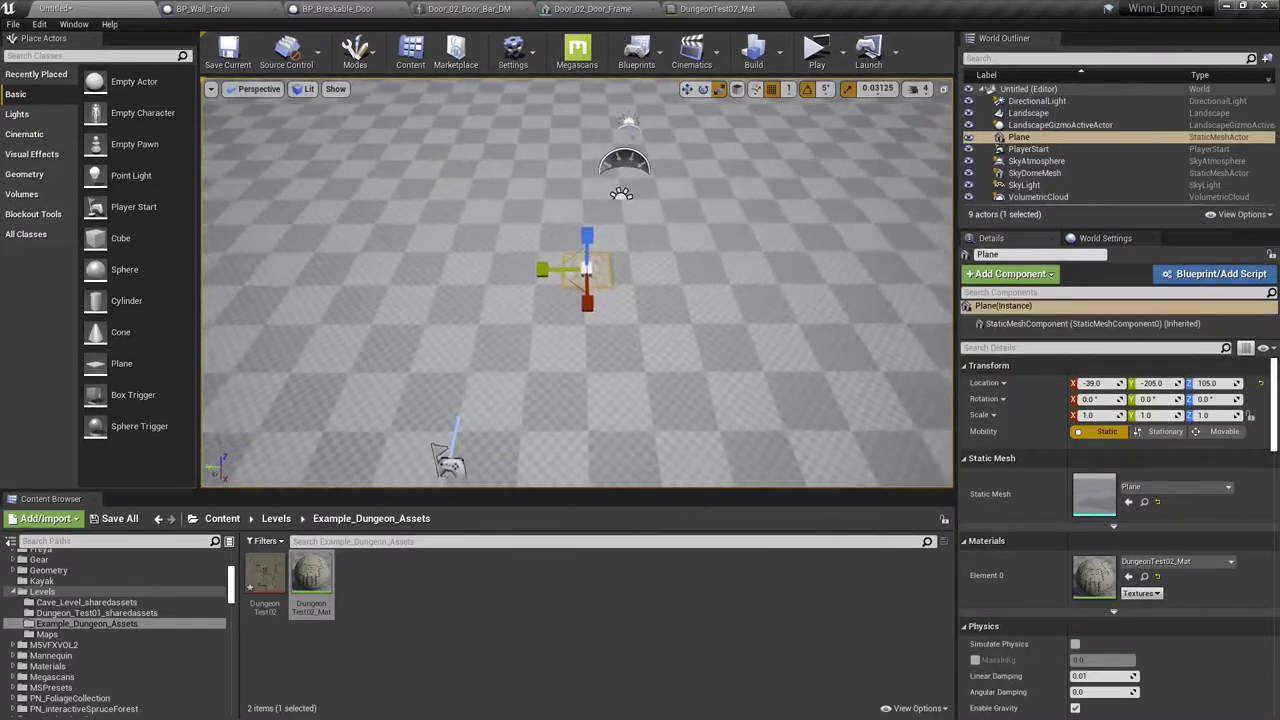
drag(566, 285, 425, 390)
right_drag(566, 285, 550, 305)
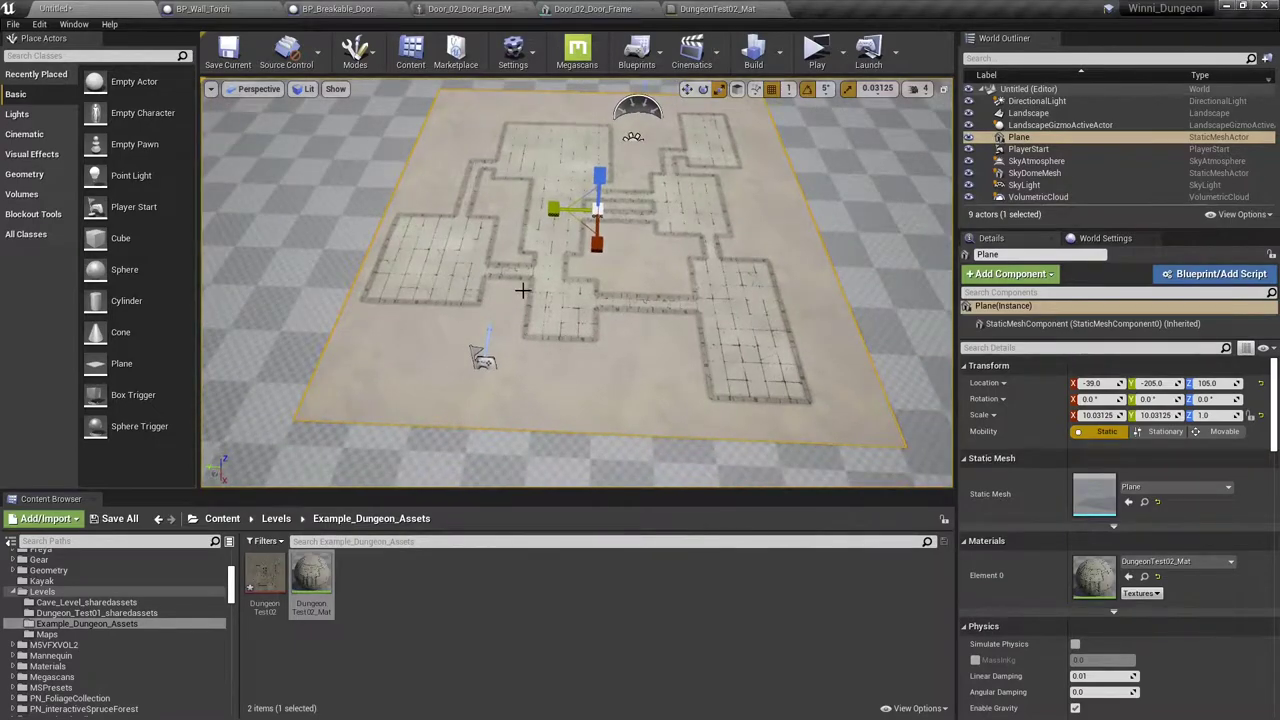
drag(586, 222, 568, 237)
right_drag(586, 222, 465, 175)
key(w)
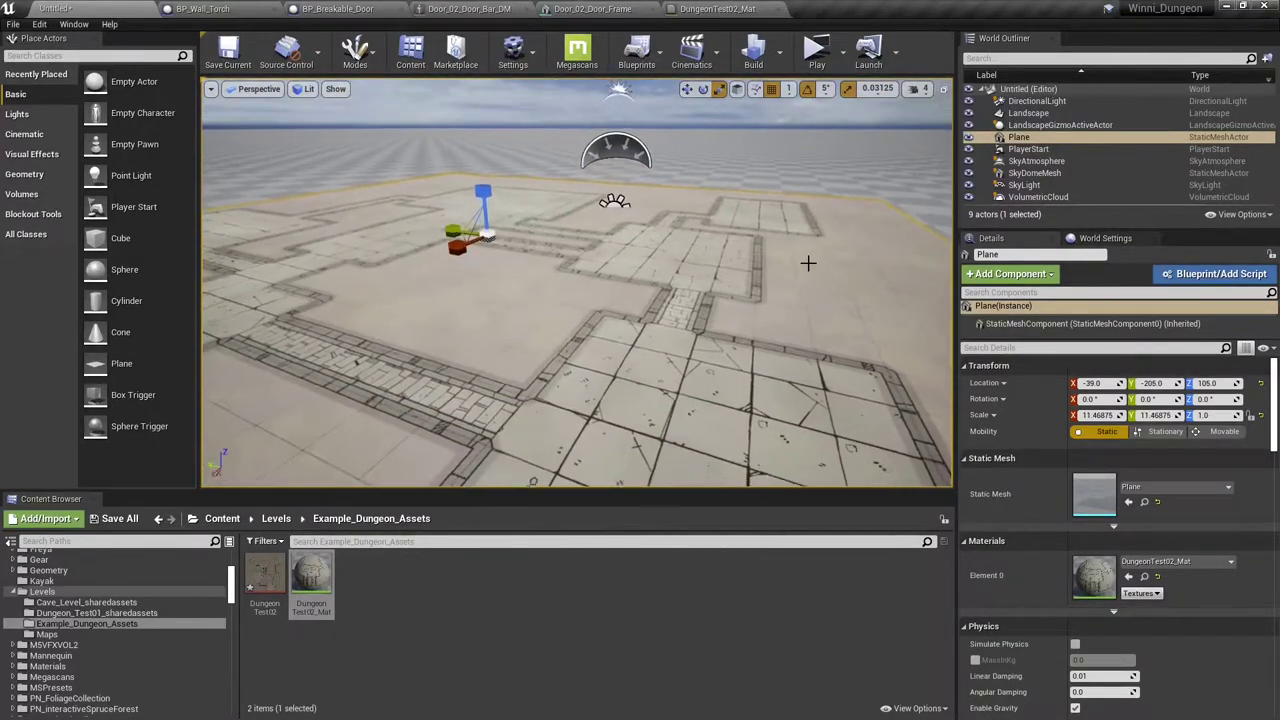
Play the level and walk the character over the map to judge its size, and end the preview.
click(817, 55)
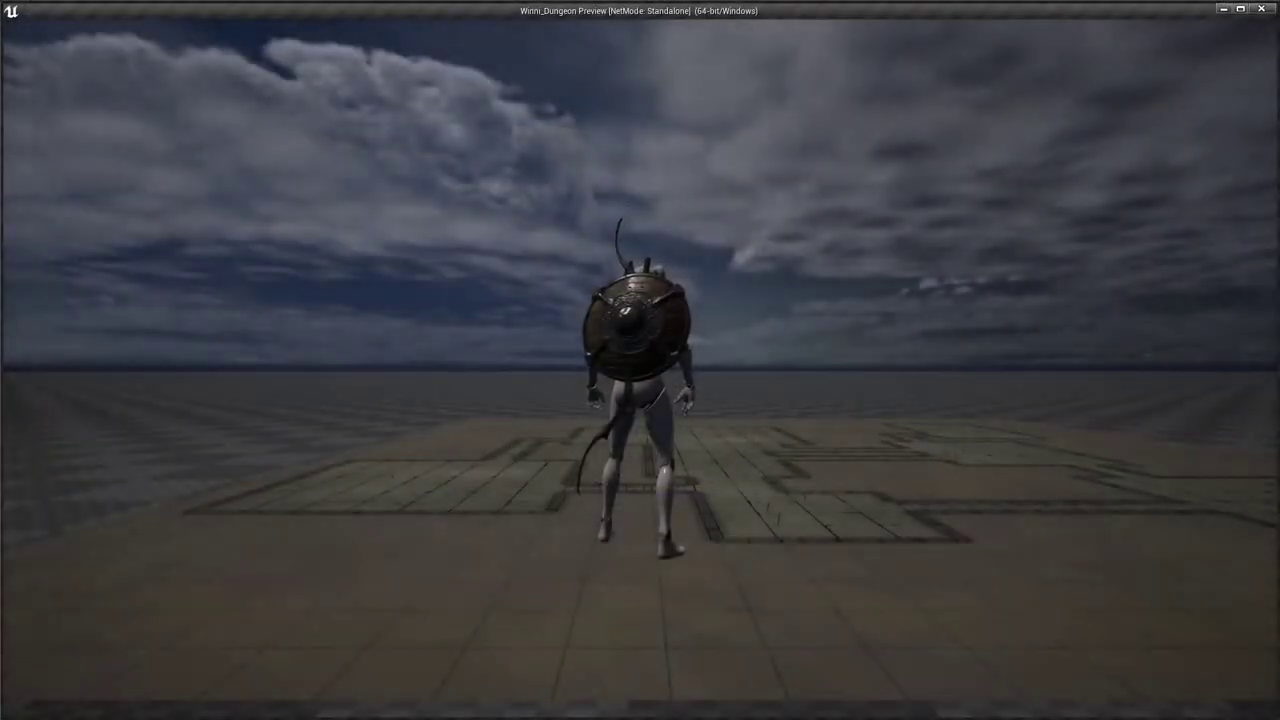
key(w)
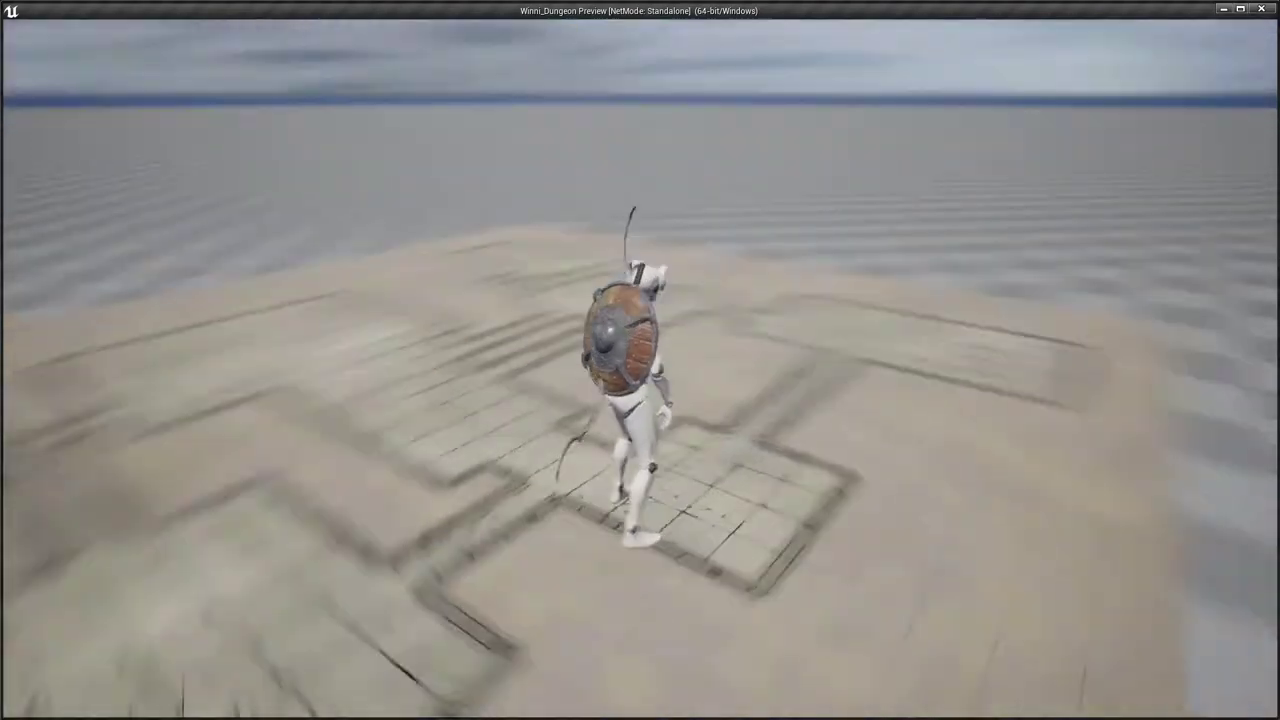
key(w)
key(w)
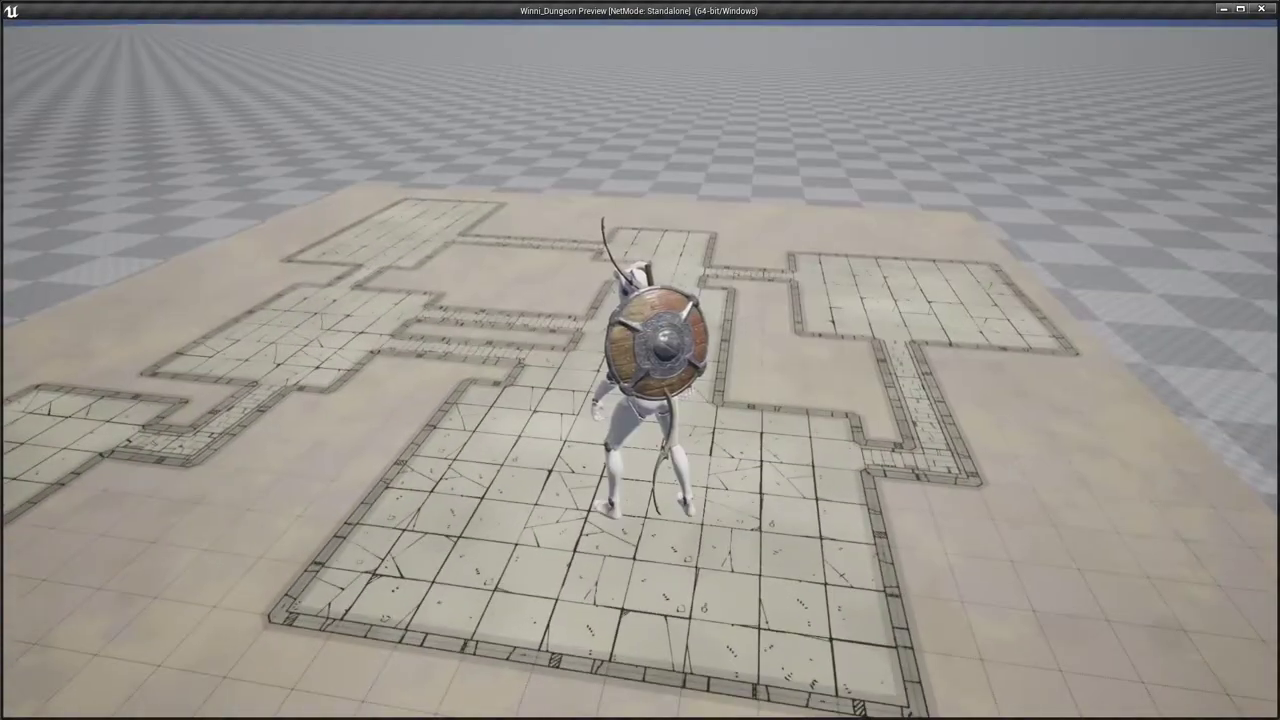
key(Escape)
Enlarge the map plane evenly in X and Y to a scale of about 47.97.
scroll(1110, 470, down, 2)
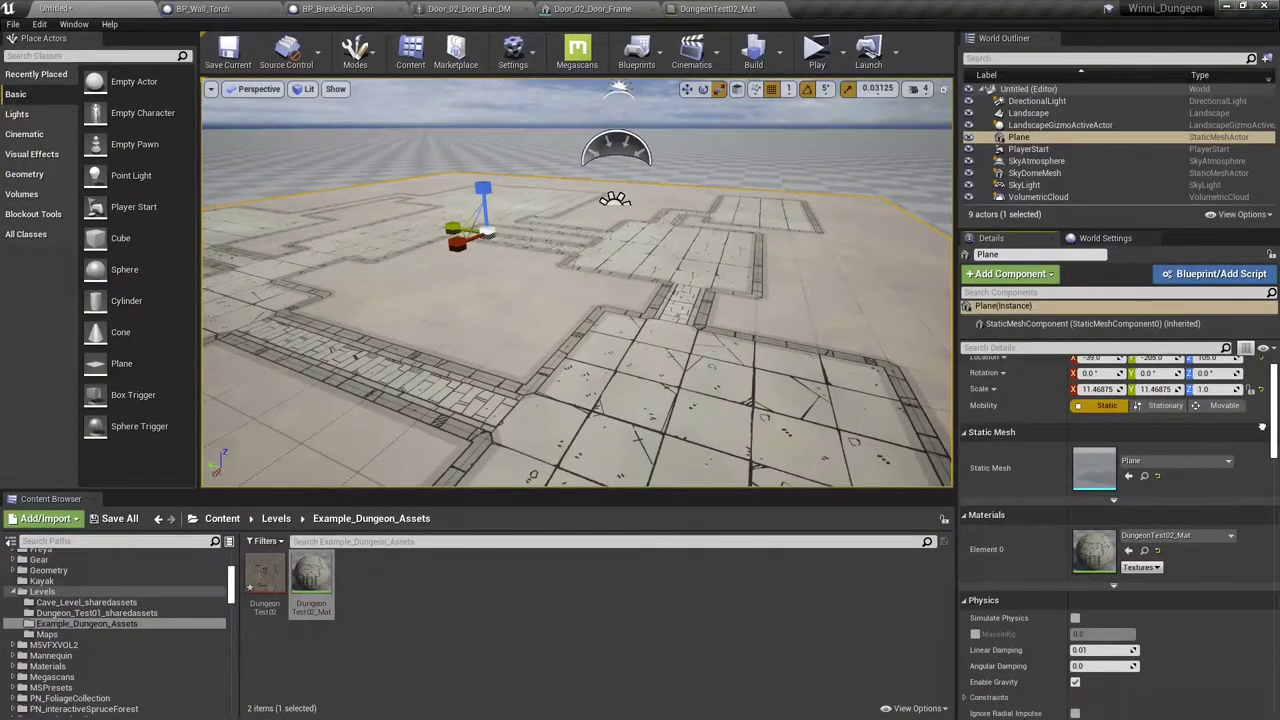
drag(690, 310, 696, 345)
key(s)
mouse_move(774, 357)
right_down()
mouse_move(756, 400)
mouse_move(774, 357)
right_up()
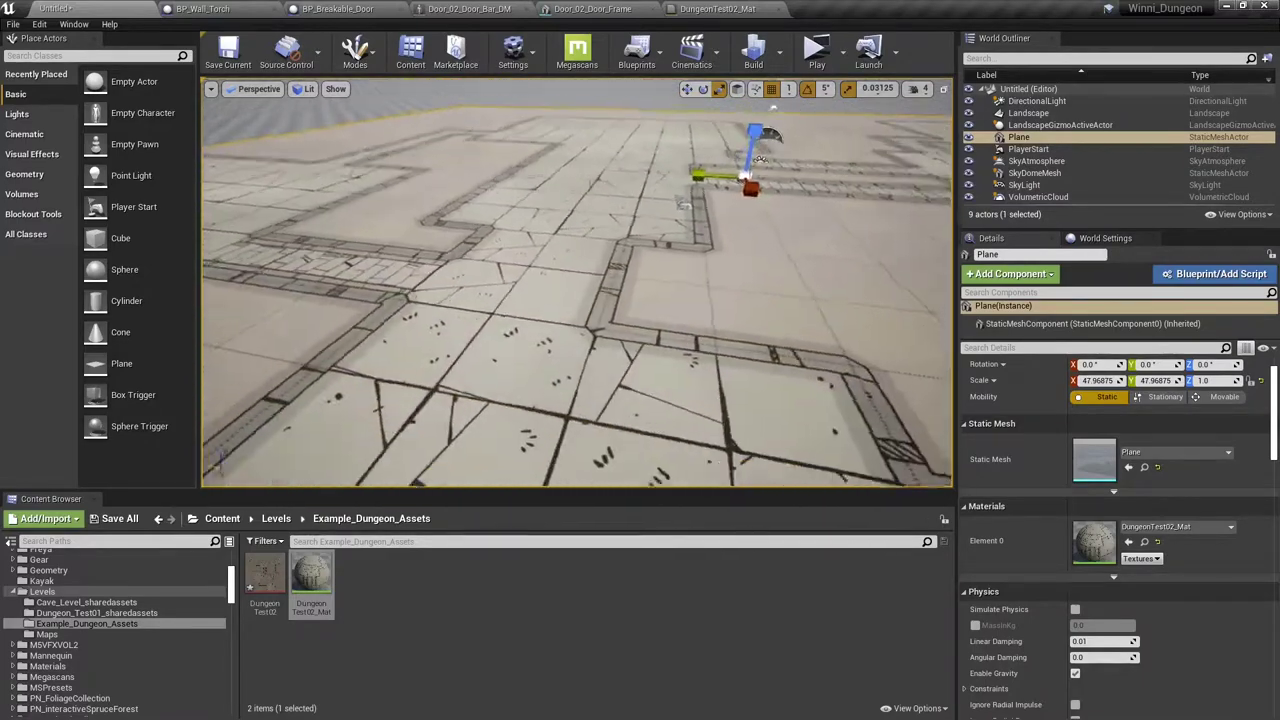
Play the level, walk the character across the map to judge its size, and end the preview.
click(817, 48)
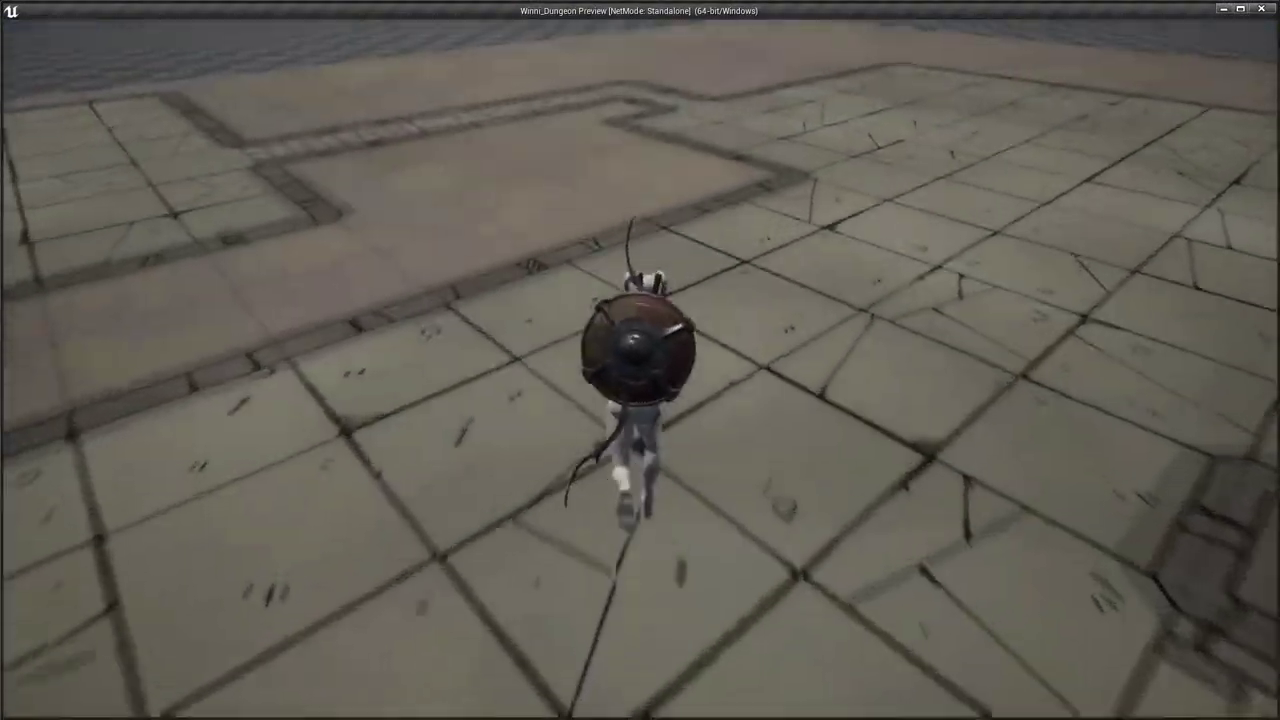
key(w)
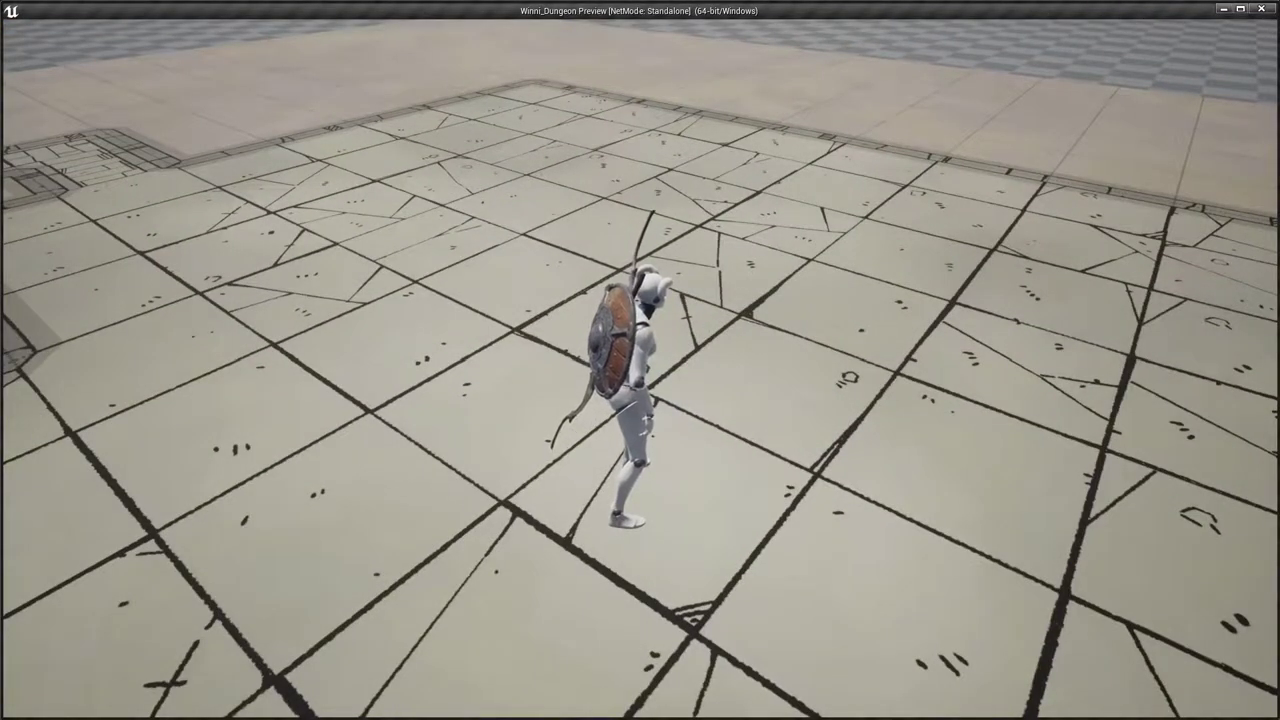
key(w)
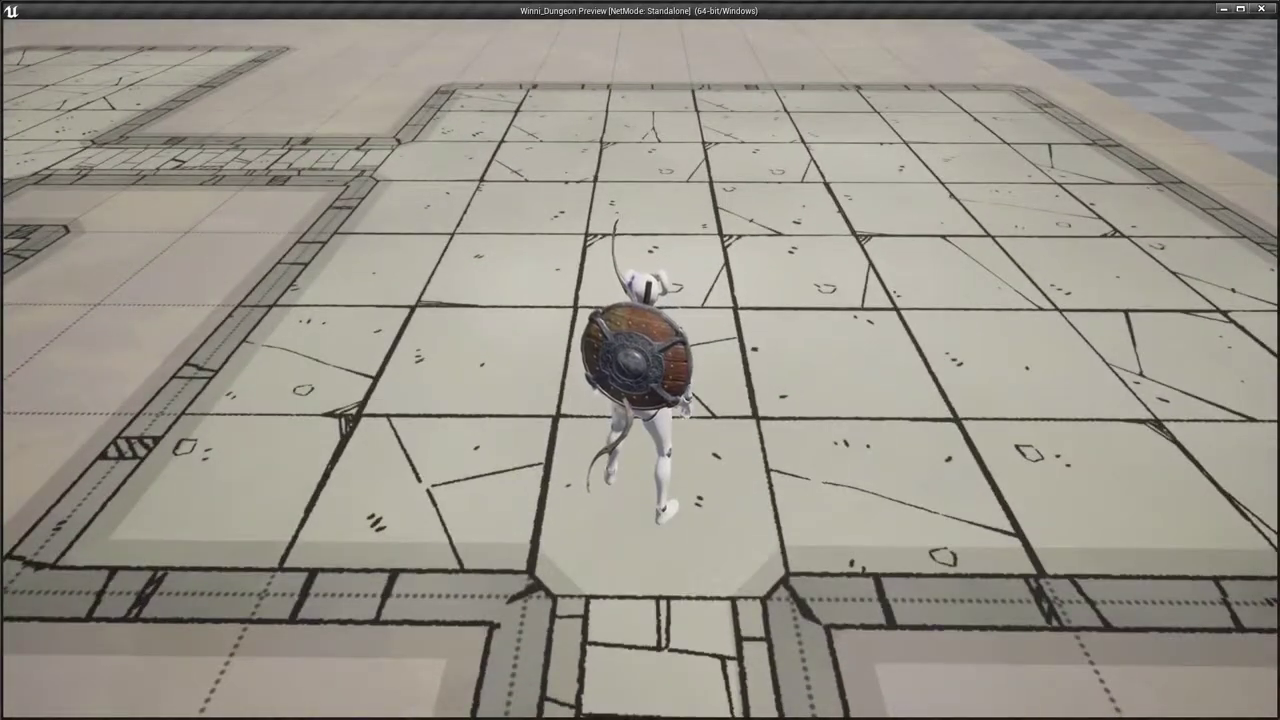
key(Escape)
Enlarge the map plane evenly in X and Y to a scale of 108.5.
key(e)
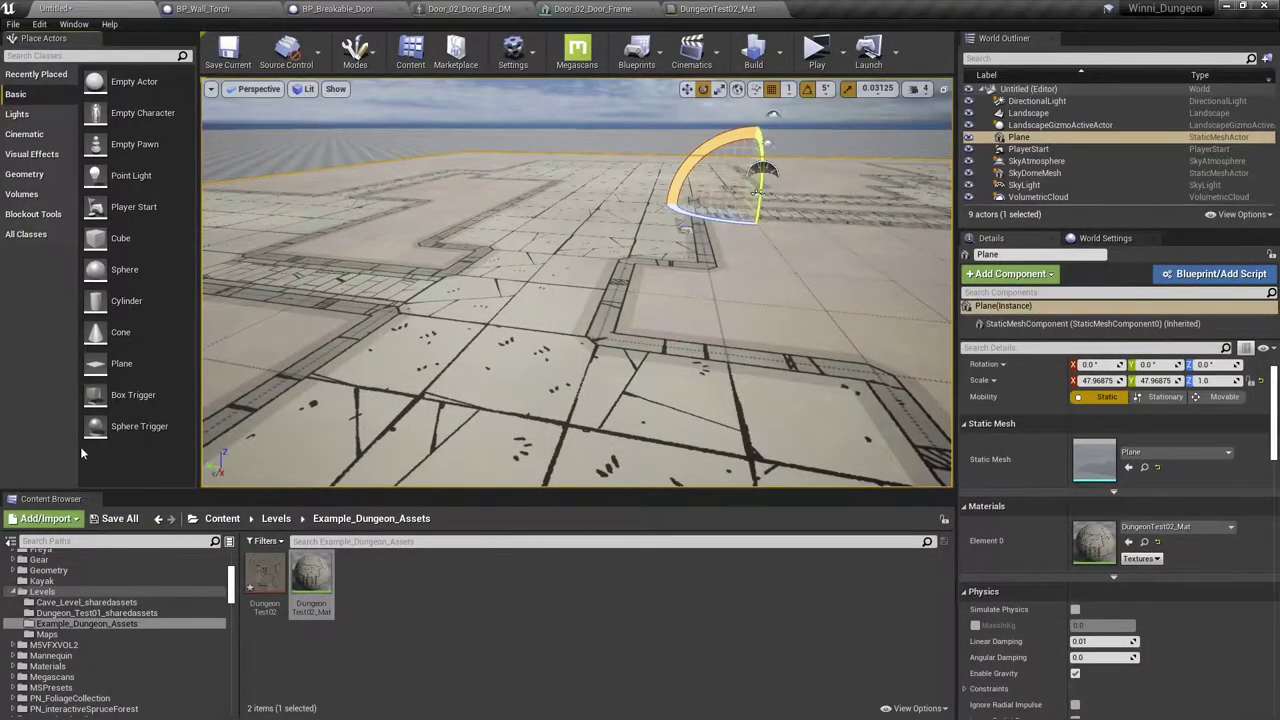
right_drag(88, 407, 88, 385)
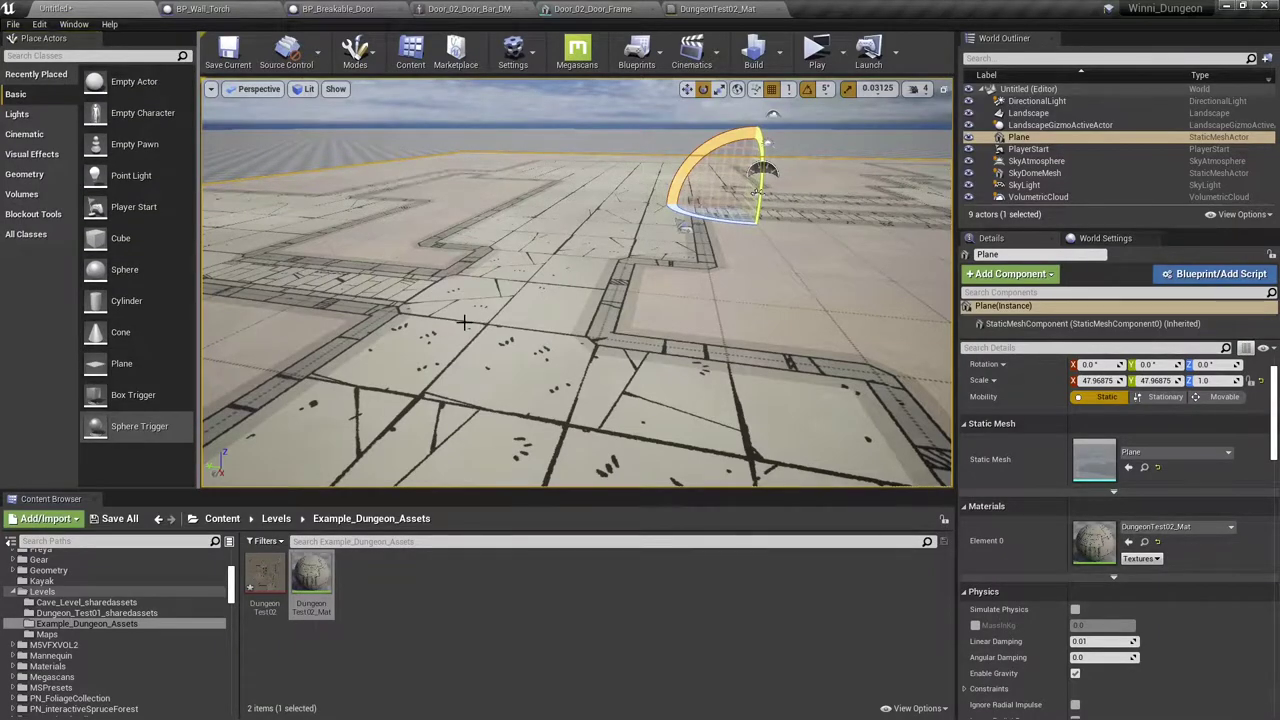
right_drag(464, 322, 470, 336)
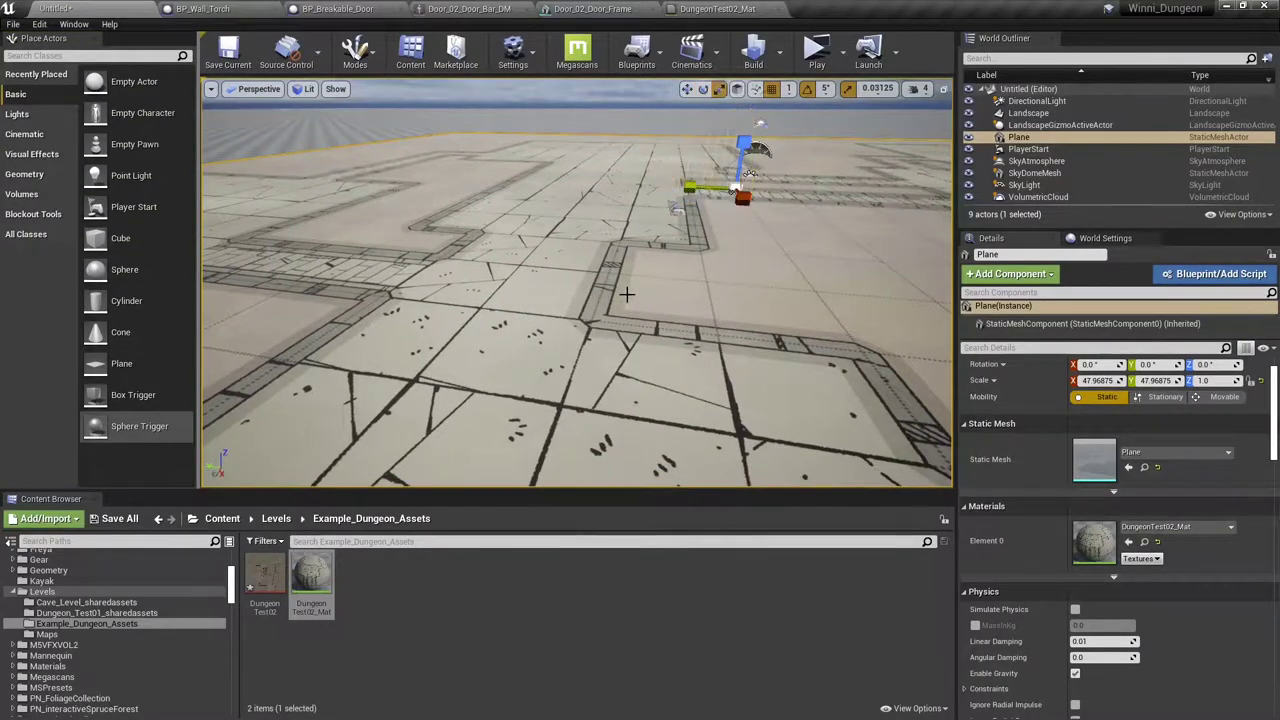
scroll(620, 294, down, 10)
drag(614, 283, 723, 245)
right_drag(515, 251, 540, 218)
Play the level again, run the character through the map's corridors and rooms to check their proportions, and end the preview.
click(803, 62)
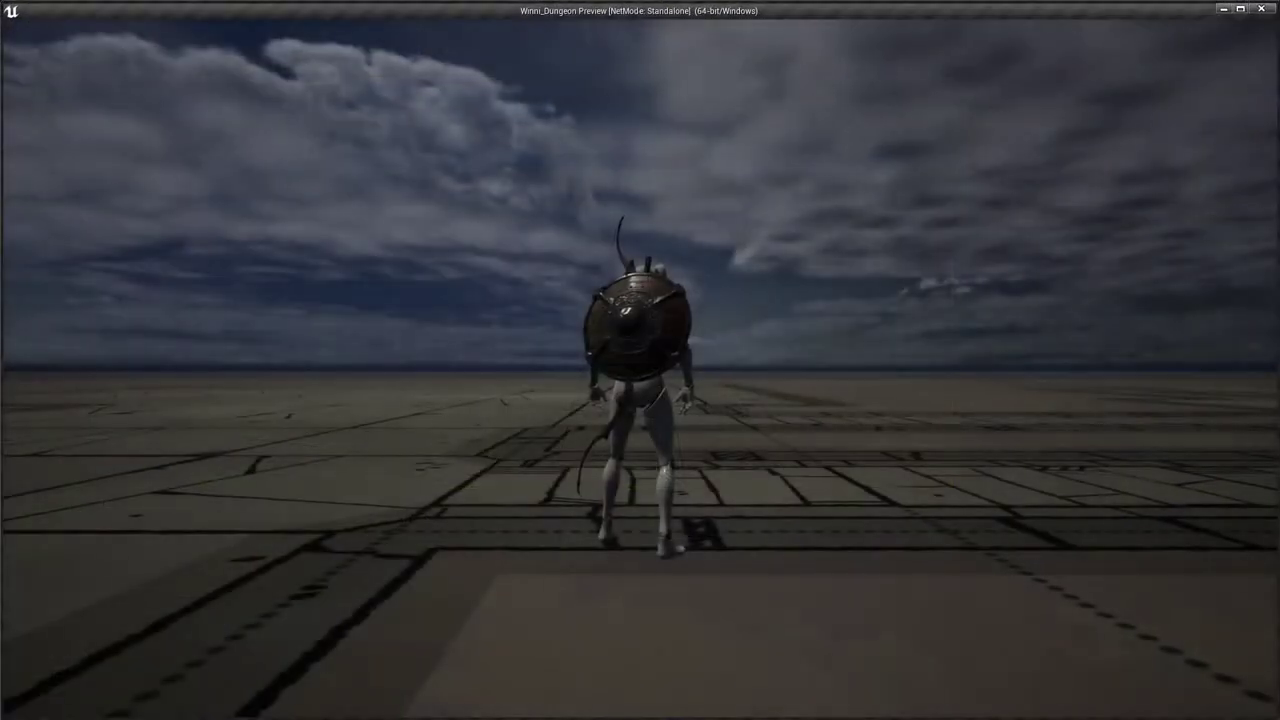
key(w)
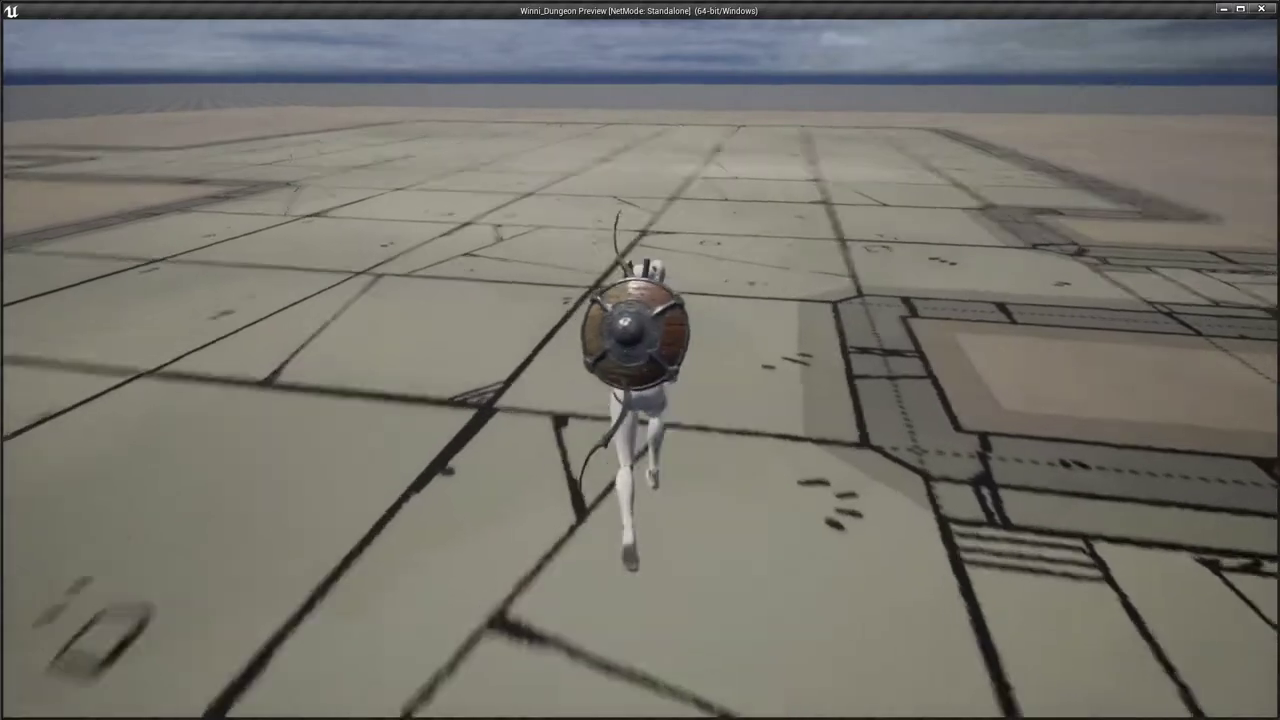
key(w)
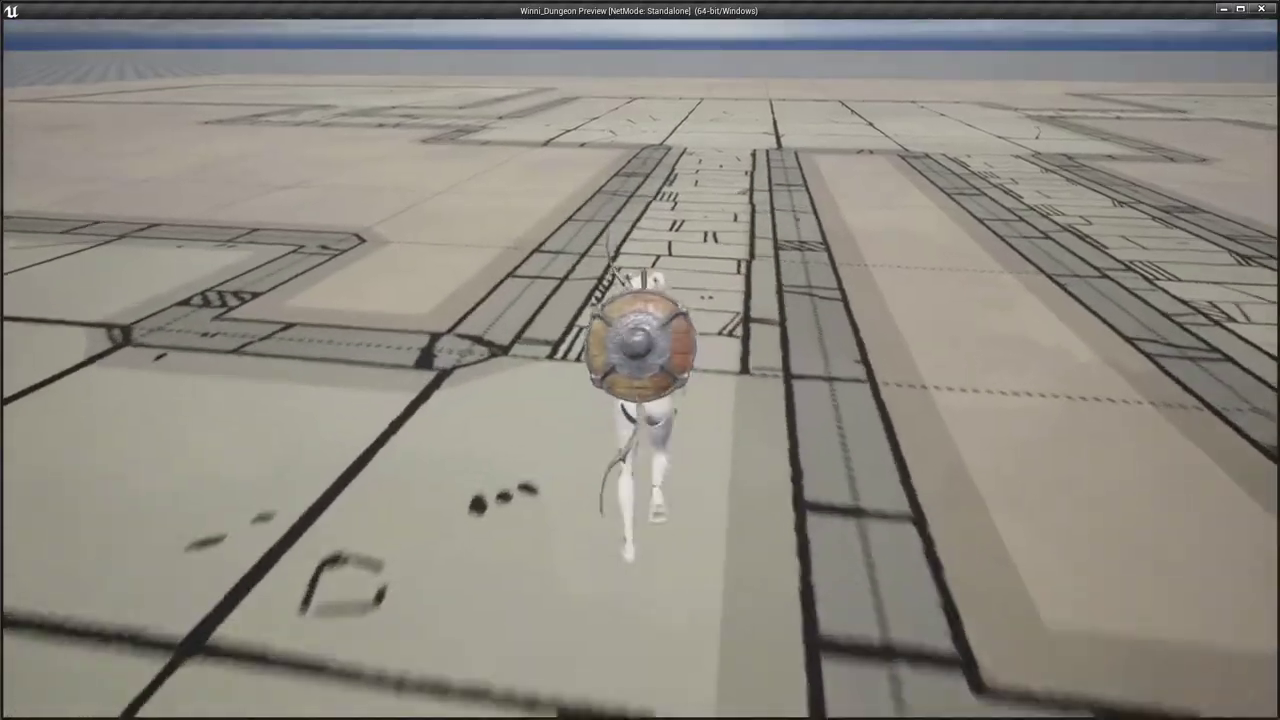
key(w)
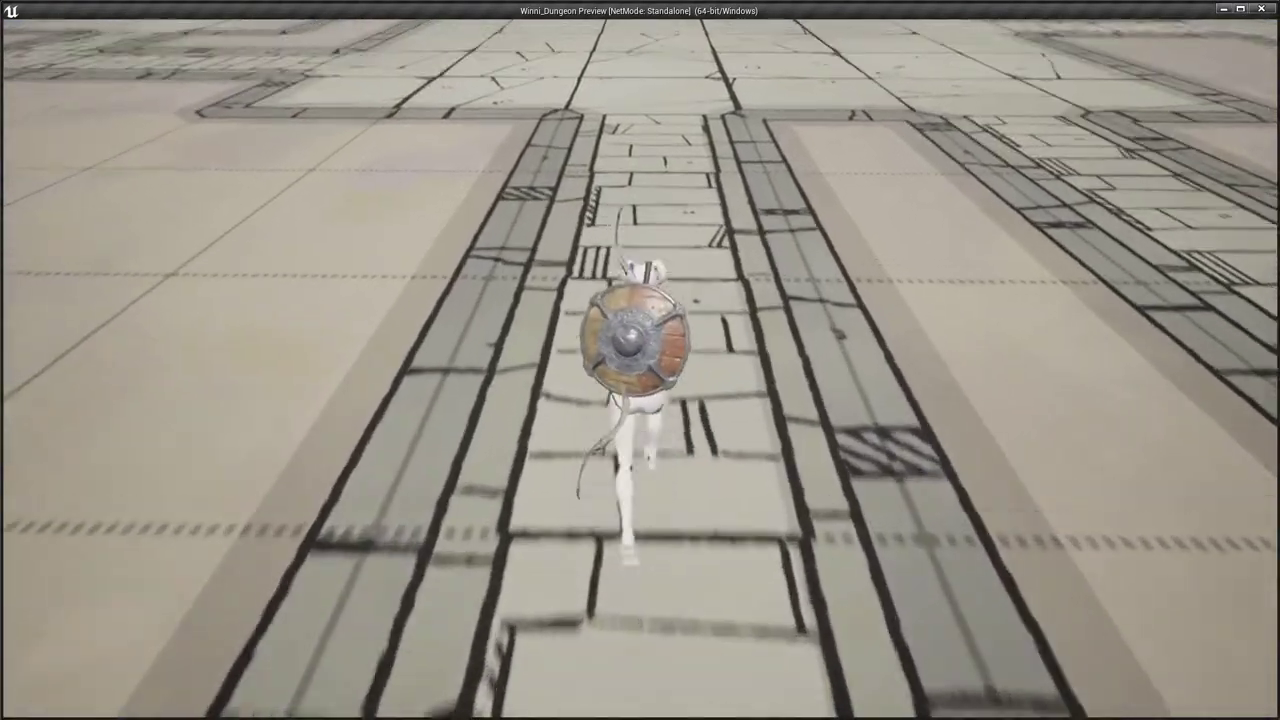
key(w)
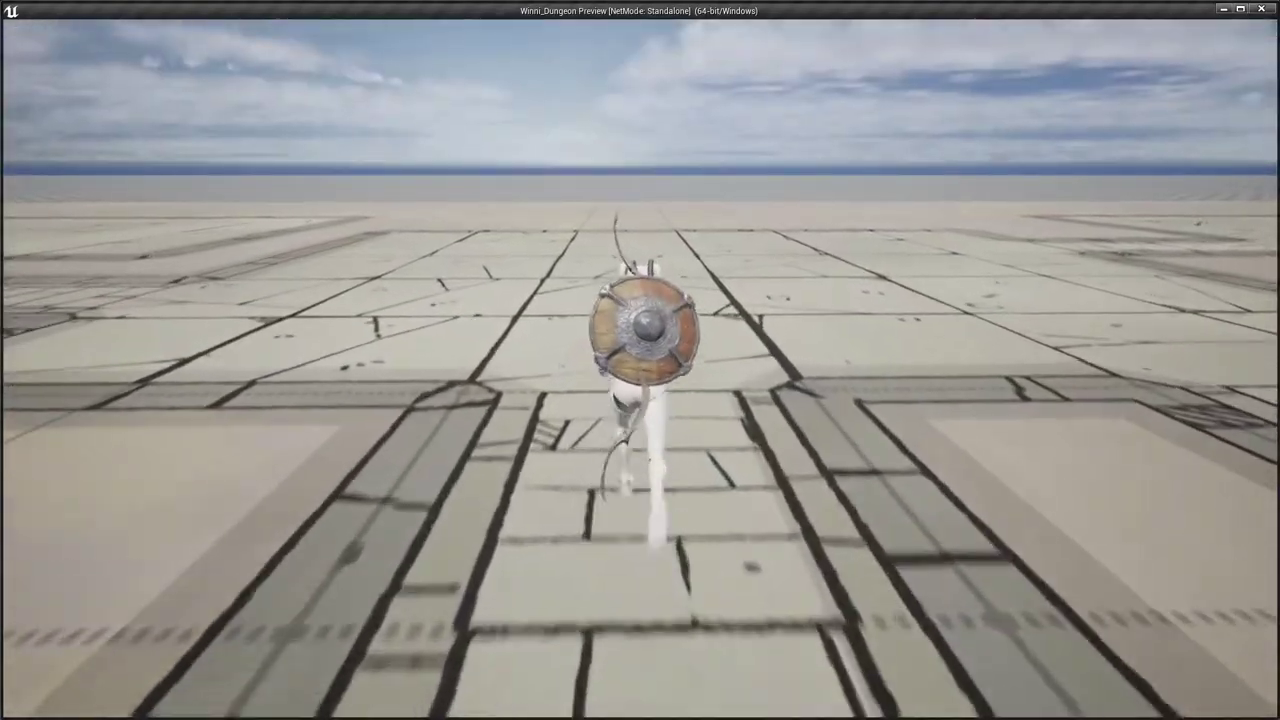
key(w)
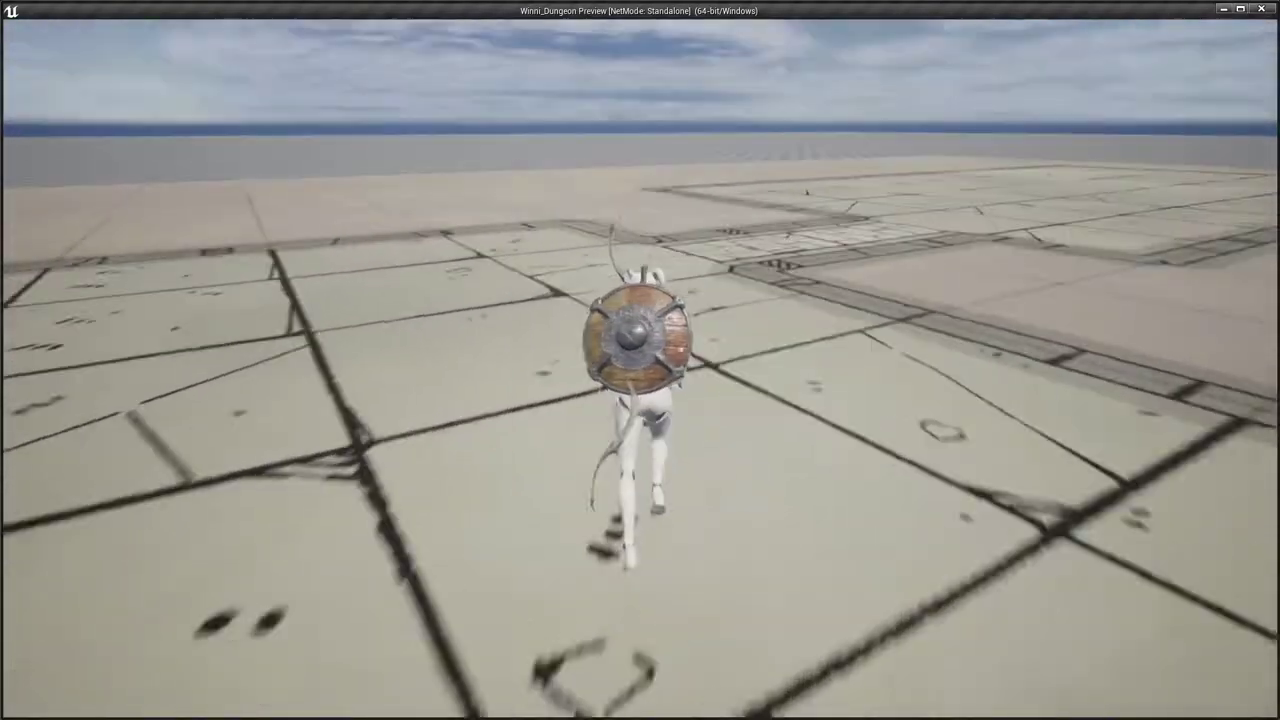
key(w)
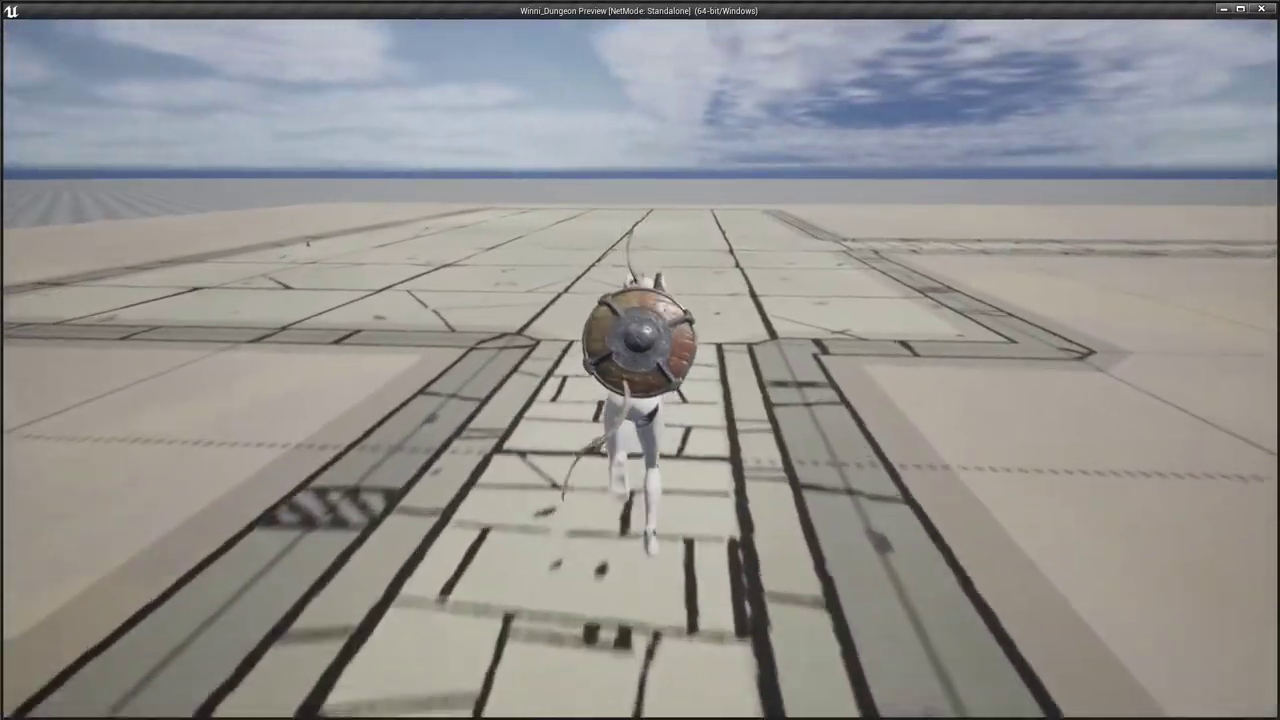
key(w)
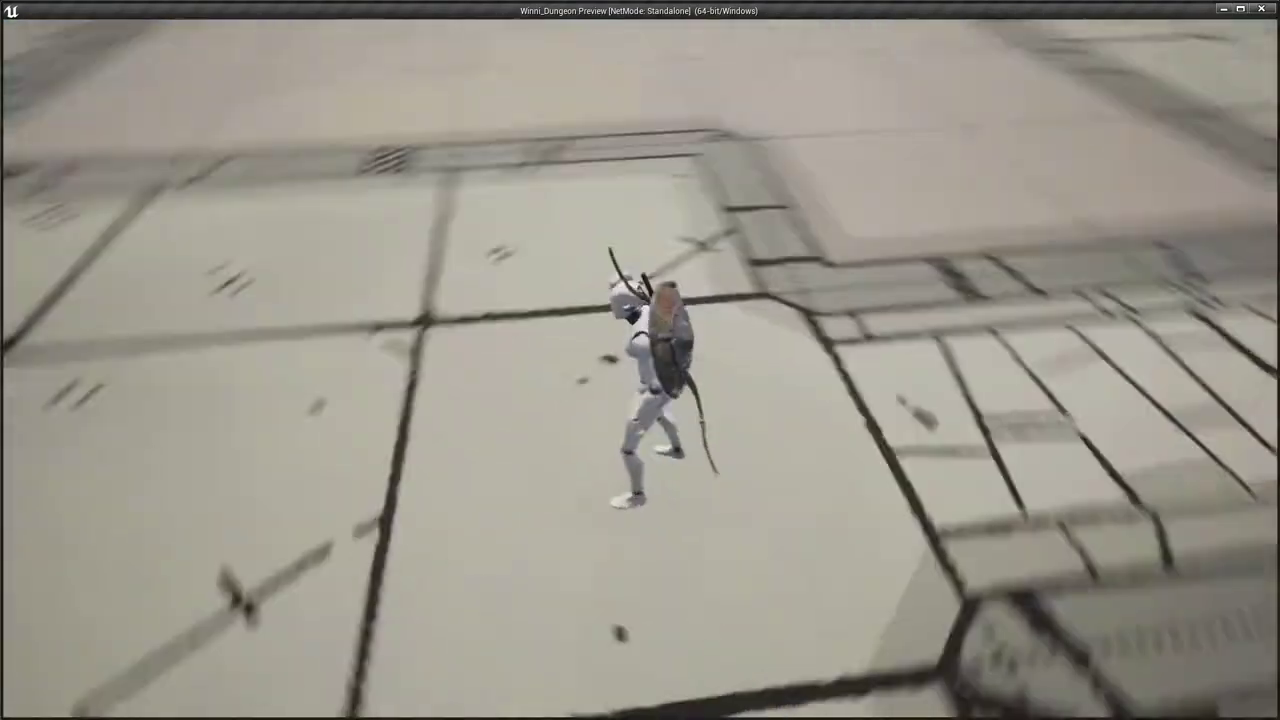
key(w)
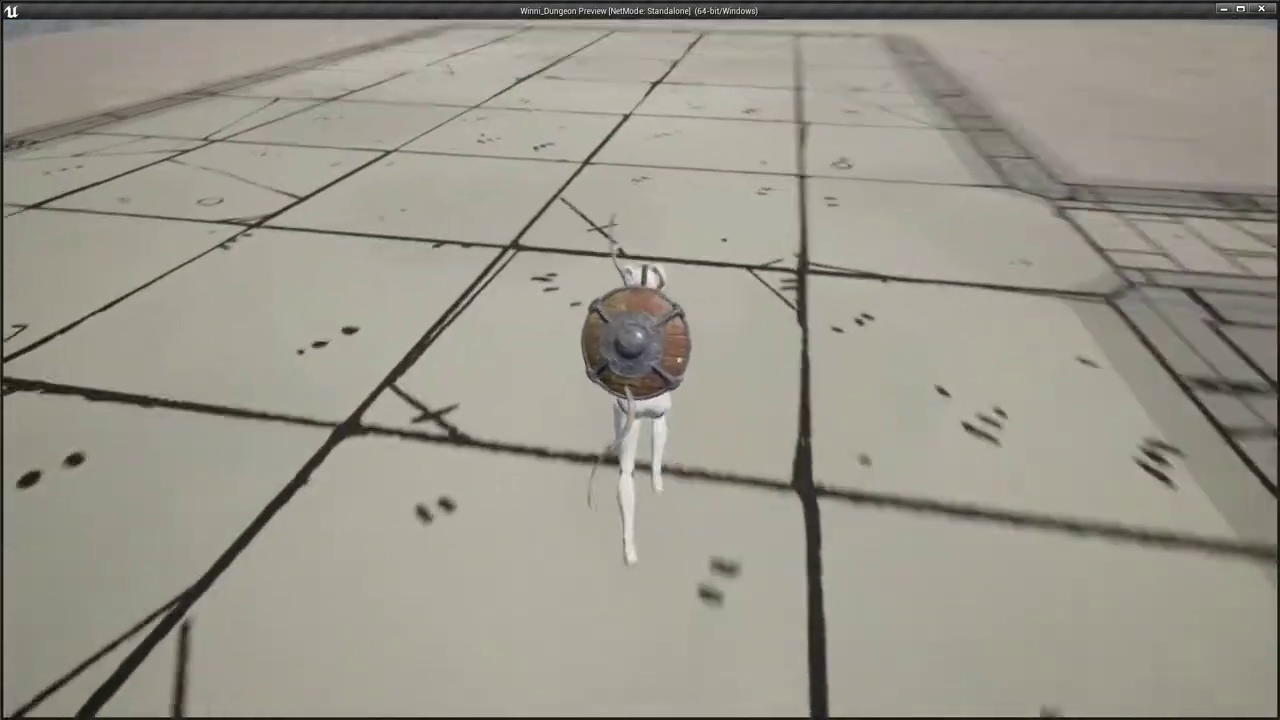
key(w)
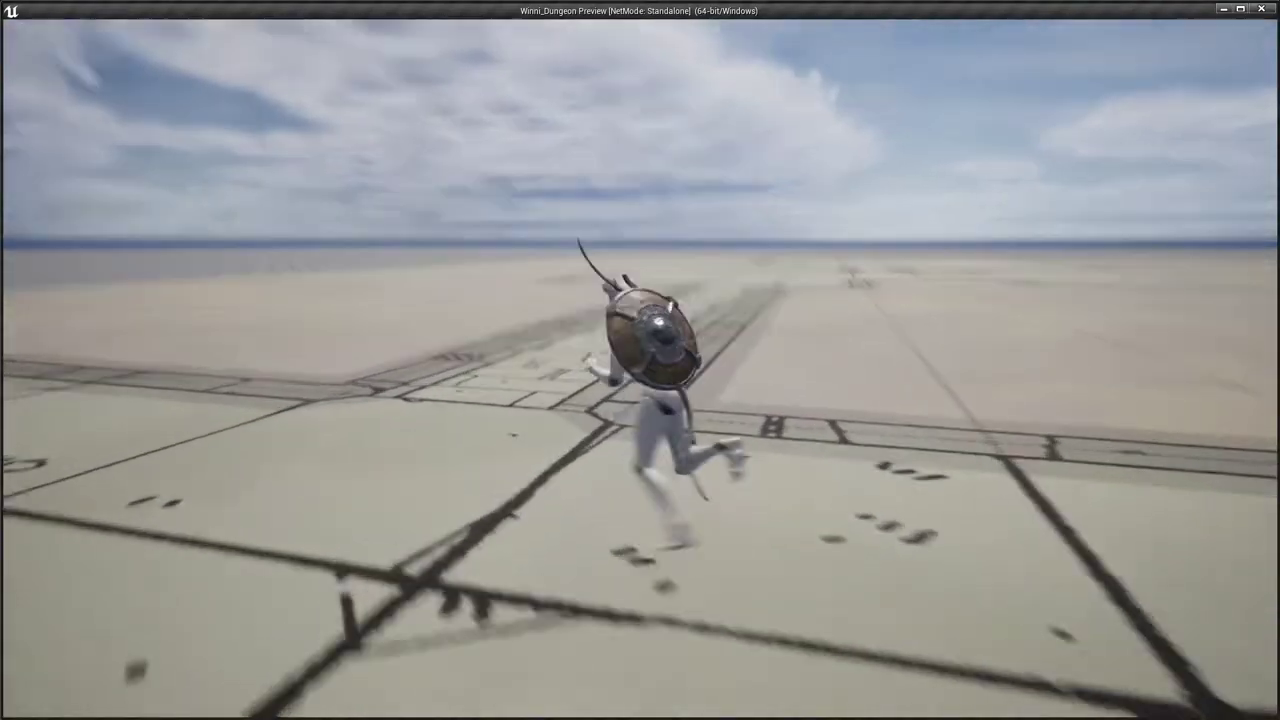
right_drag(863, 323, 777, 323)
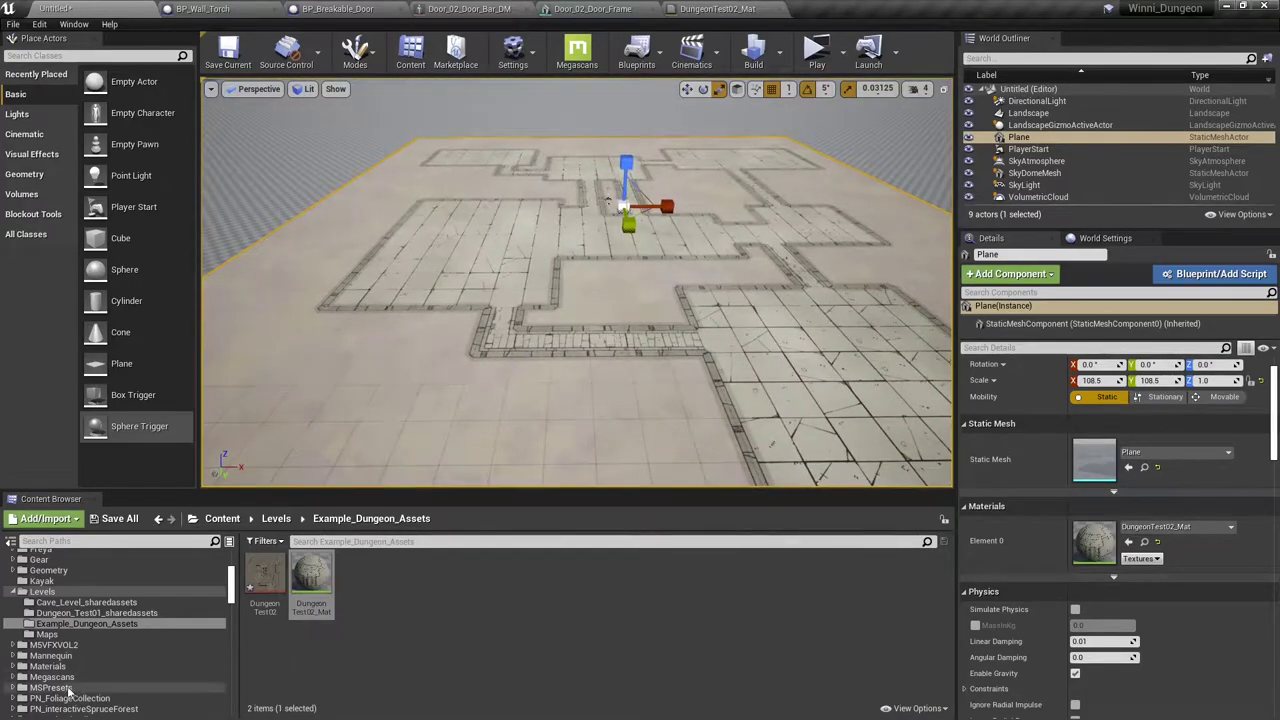
Open the Blueprints folder of the ProceduralWalls content.
scroll(81, 636, down, 2)
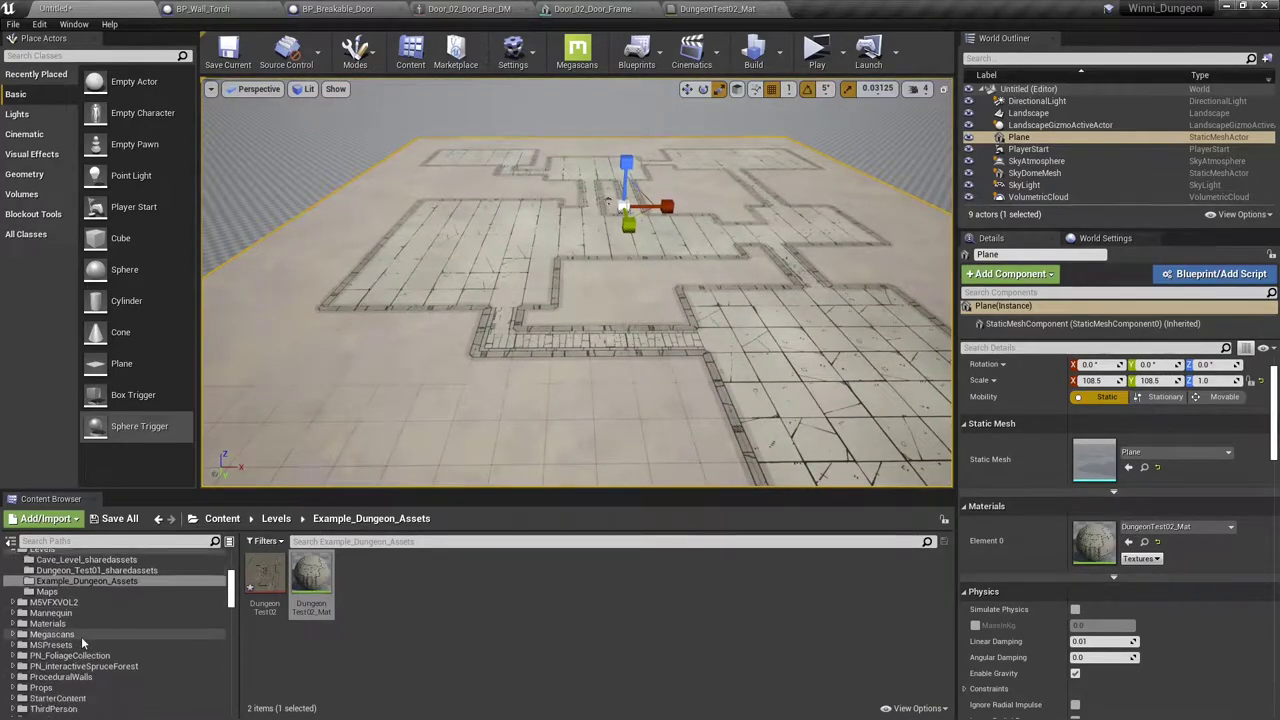
scroll(94, 669, down, 1)
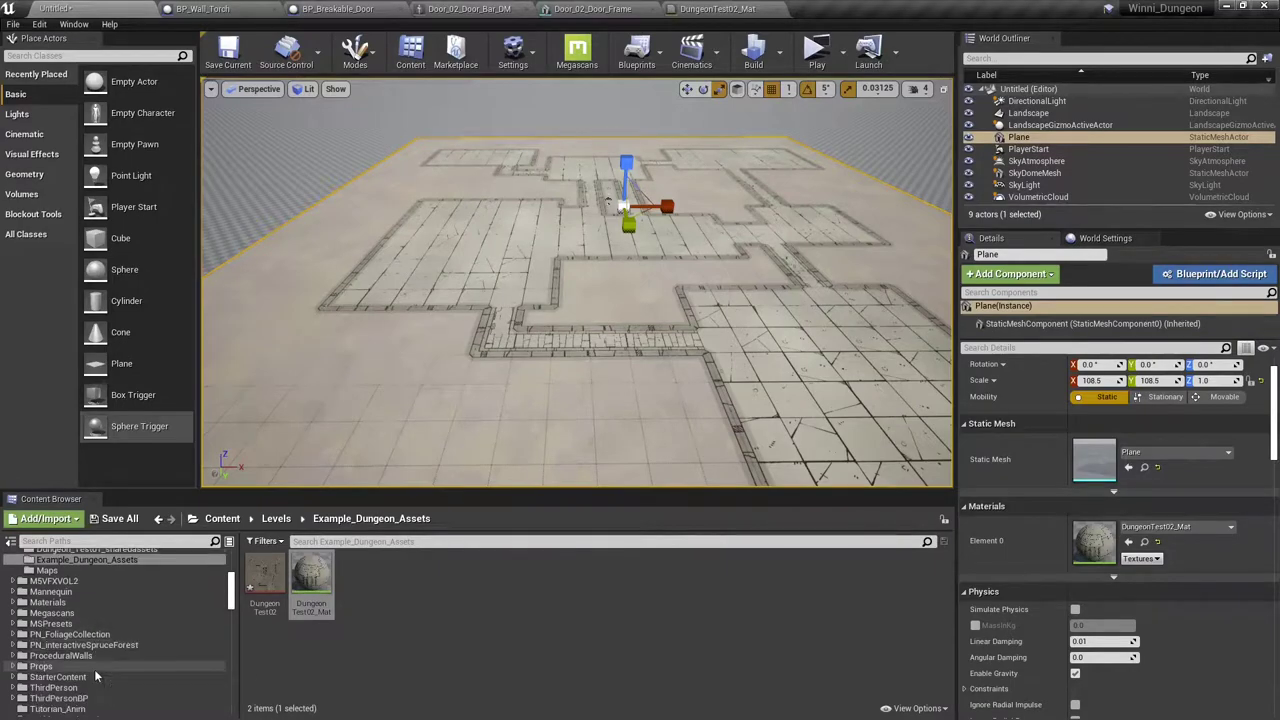
scroll(94, 669, down, 2)
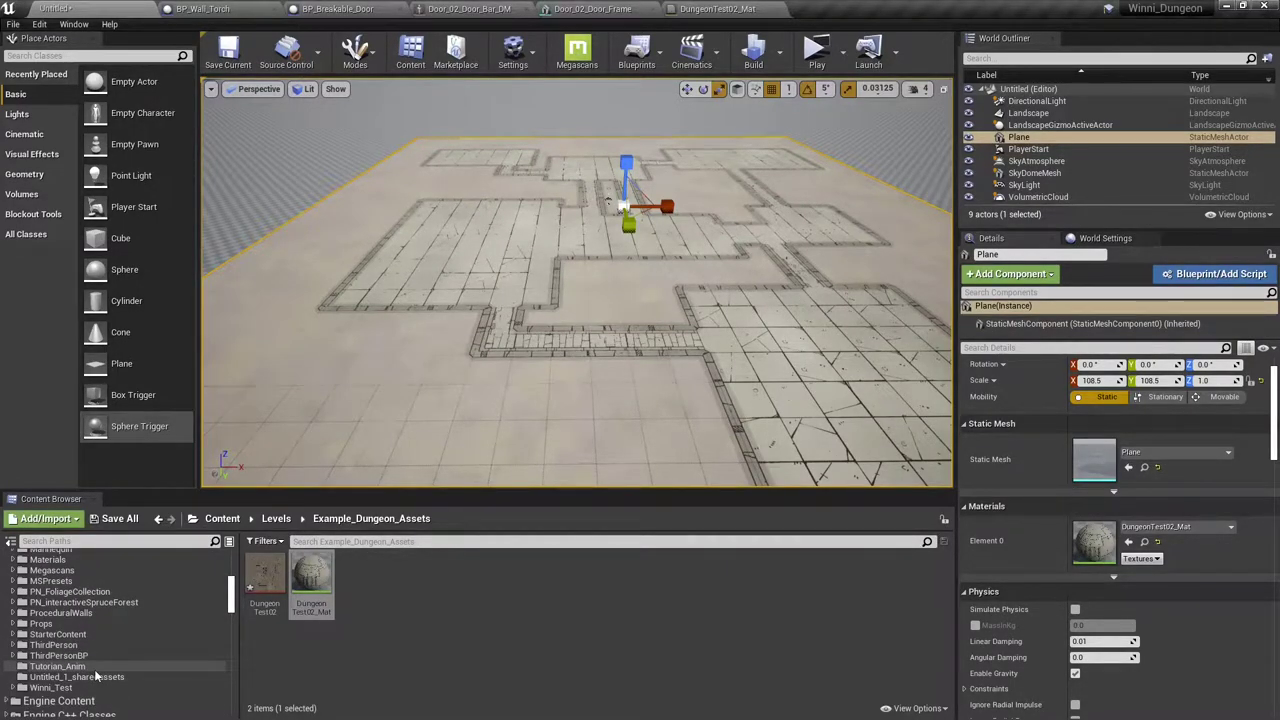
click(80, 612)
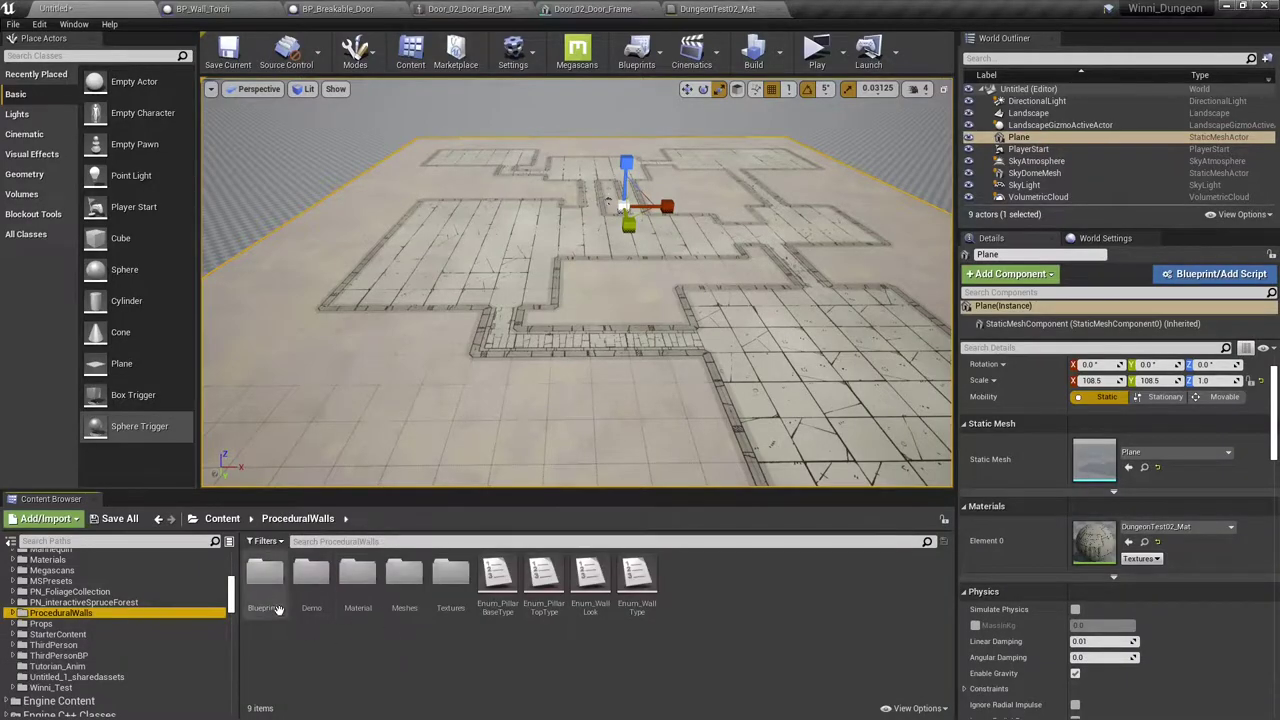
double_click(265, 580)
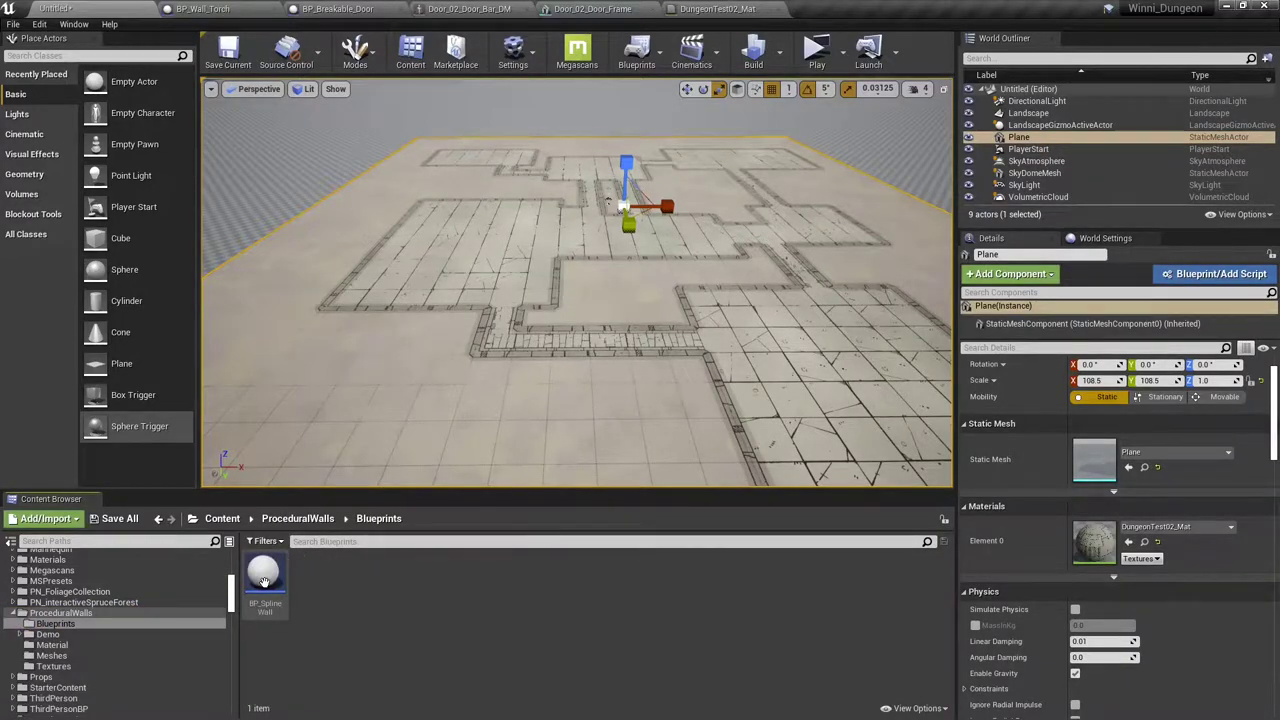
Place a BP_SplineWall in the level at the outer corner of the narrow corridor on the map.
mouse_move(486, 406)
right_down()
mouse_move(503, 387)
mouse_move(470, 408)
right_up()
key(w)
scroll(486, 406, down, 2)
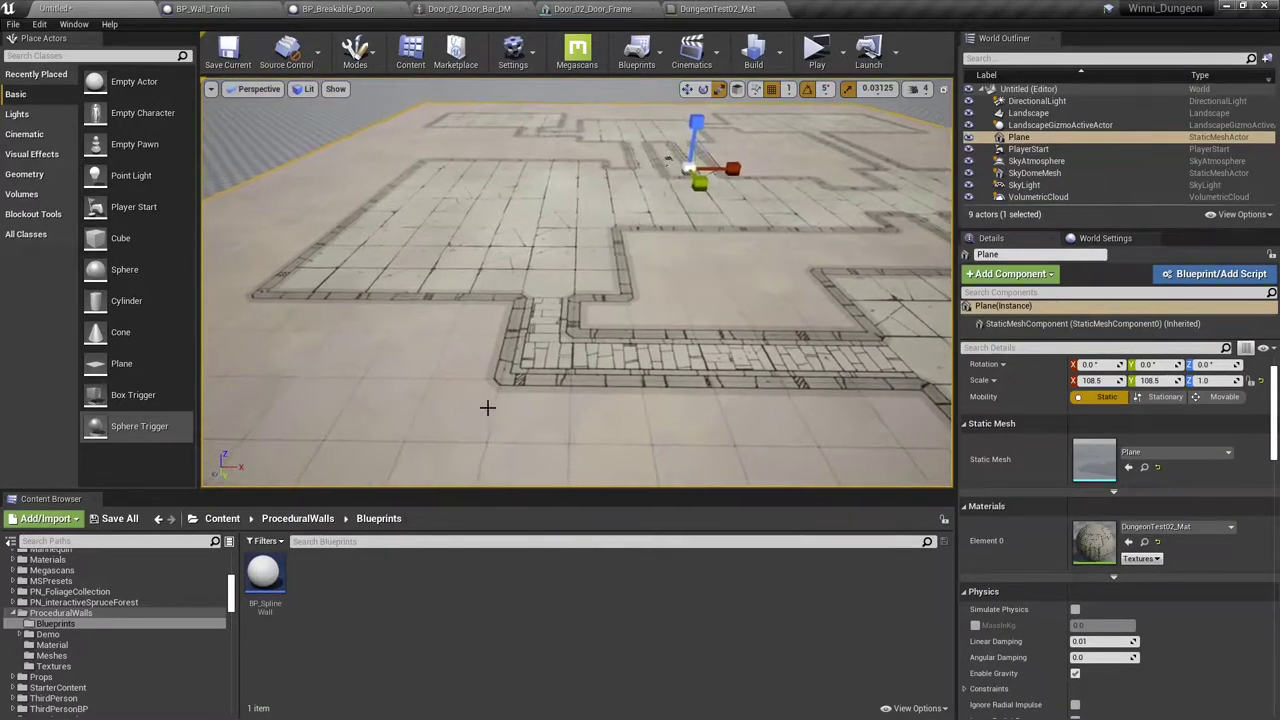
drag(266, 585, 507, 370)
scroll(563, 368, up, 5)
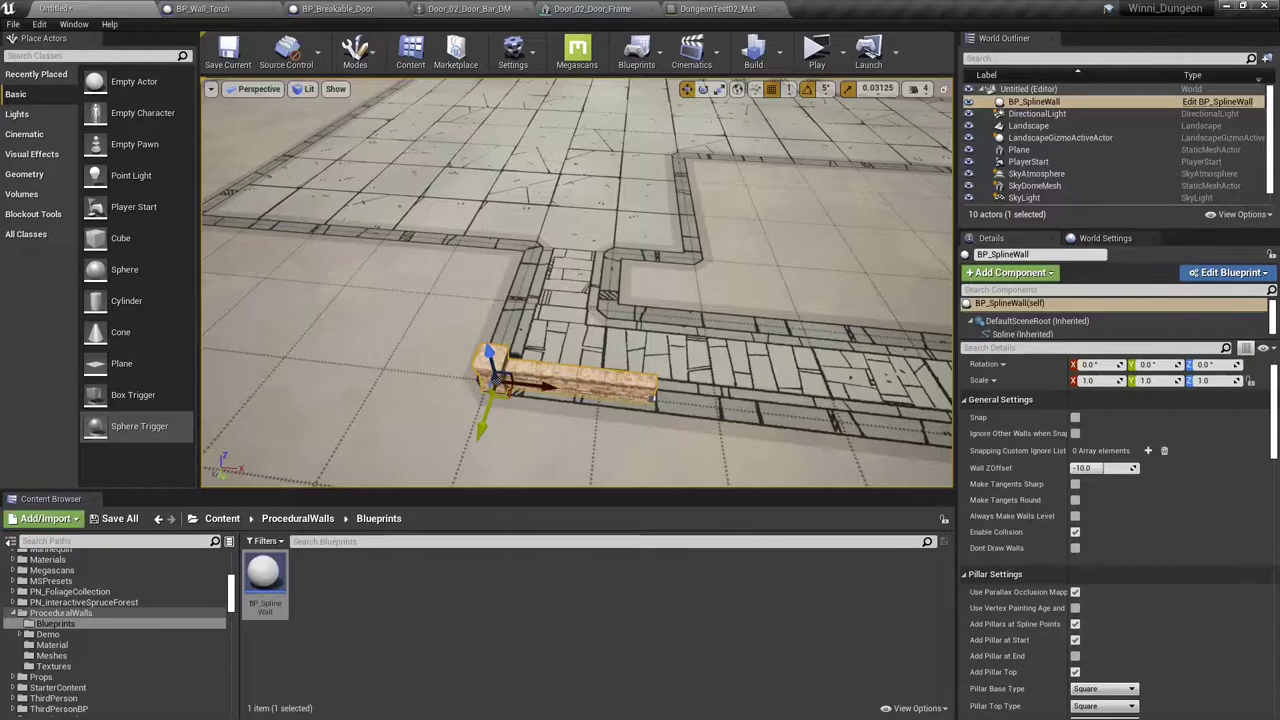
Switch to the Epic Games Launcher, search the vault for "proc" and open the Procedural Spline Walls System product page.
key(super)
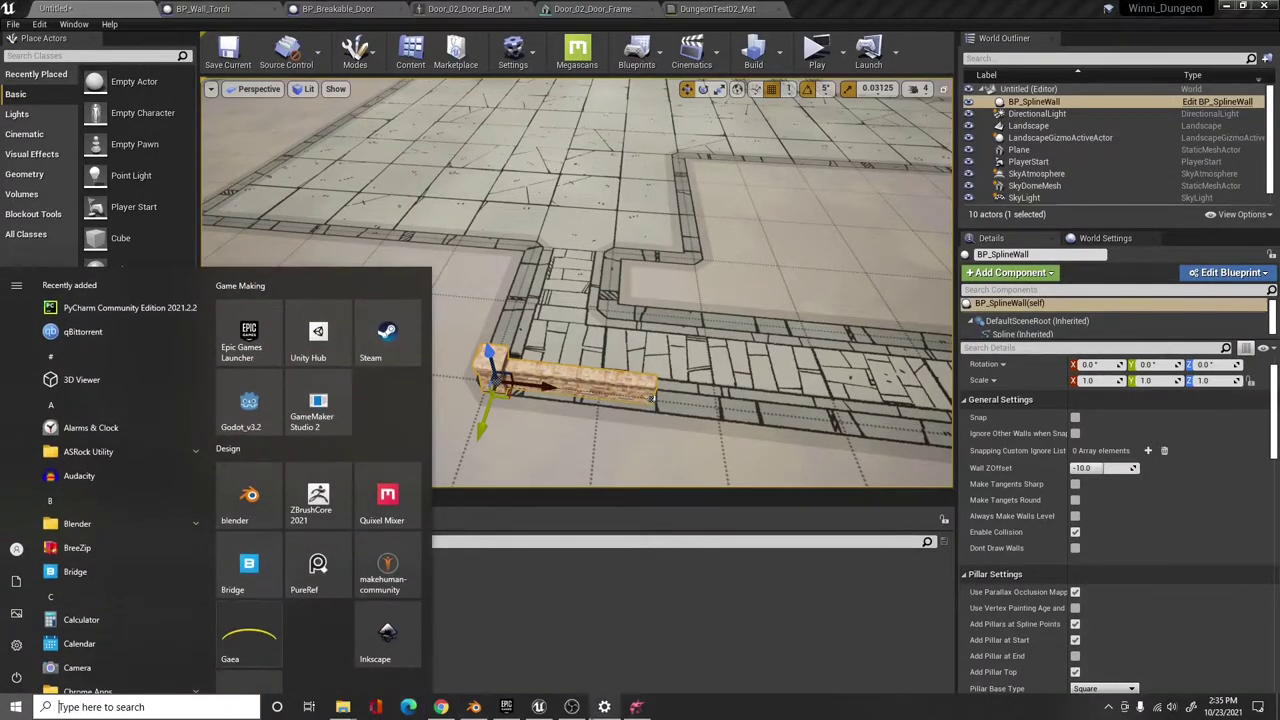
mouse_move(571, 707)
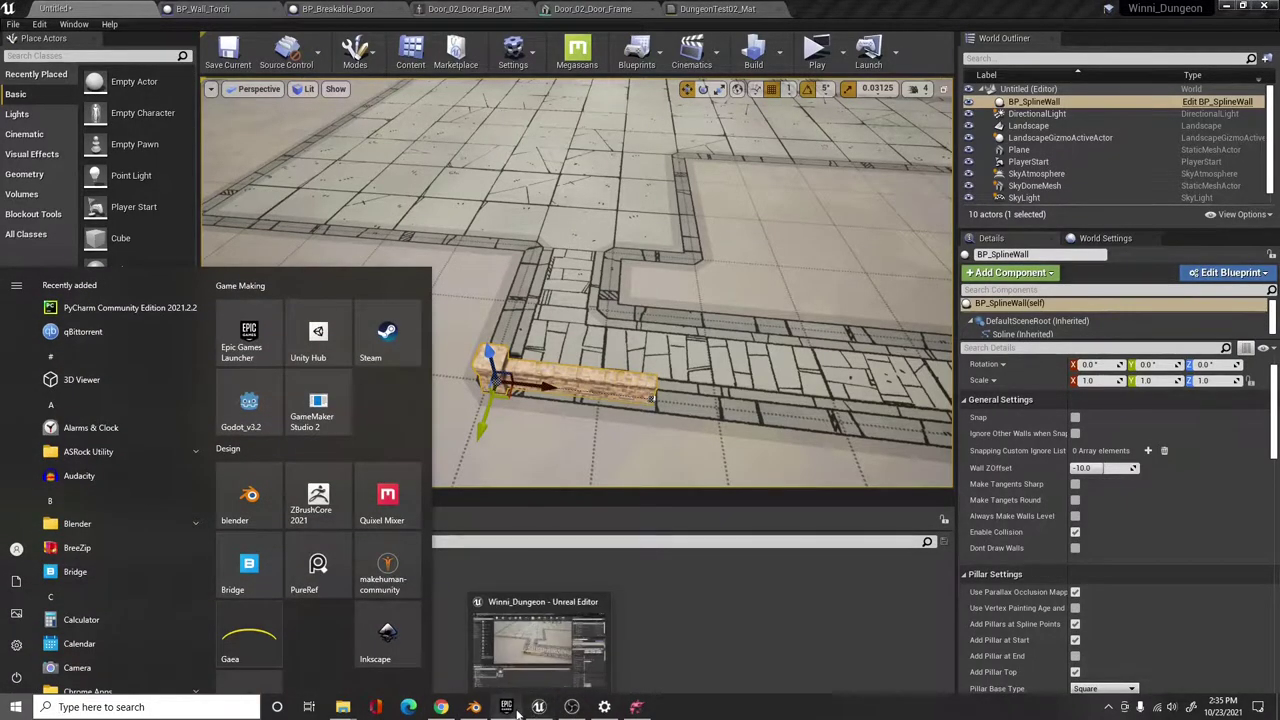
click(520, 655)
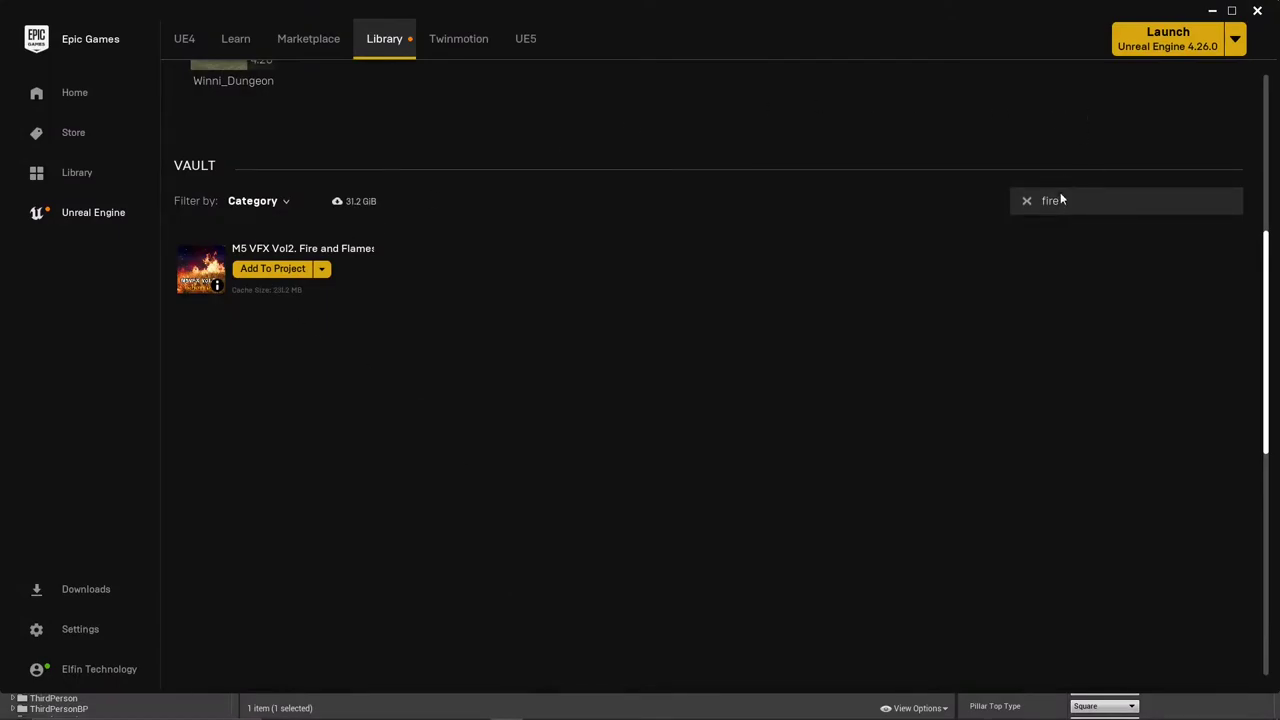
text(proc)
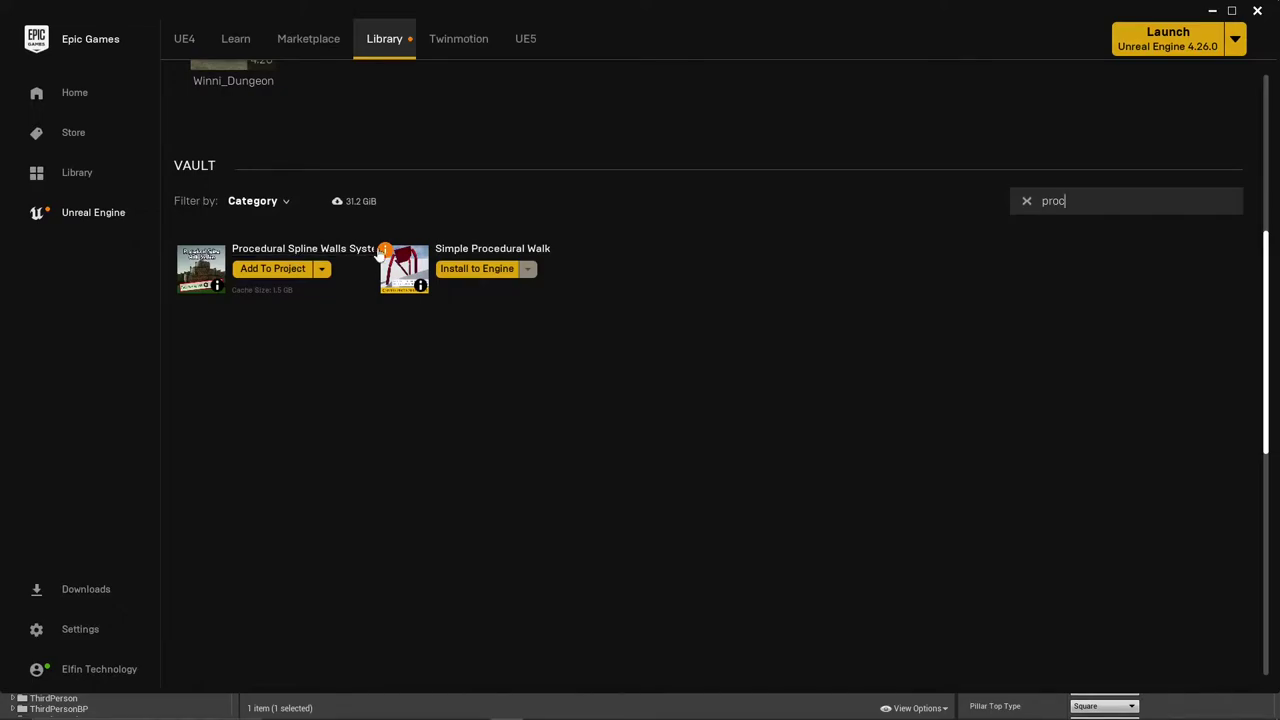
click(343, 255)
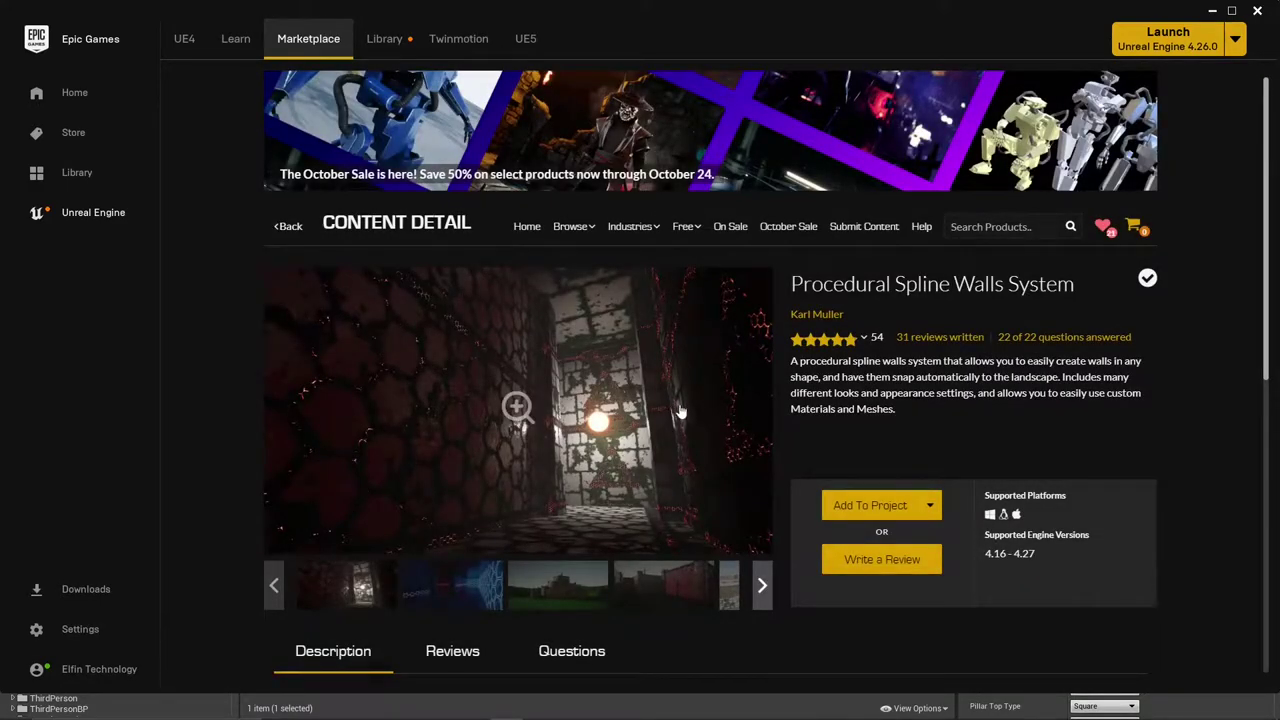
Look through the description and technical details of the Procedural Spline Walls System, and return to the Unreal Editor.
scroll(664, 387, down, 1)
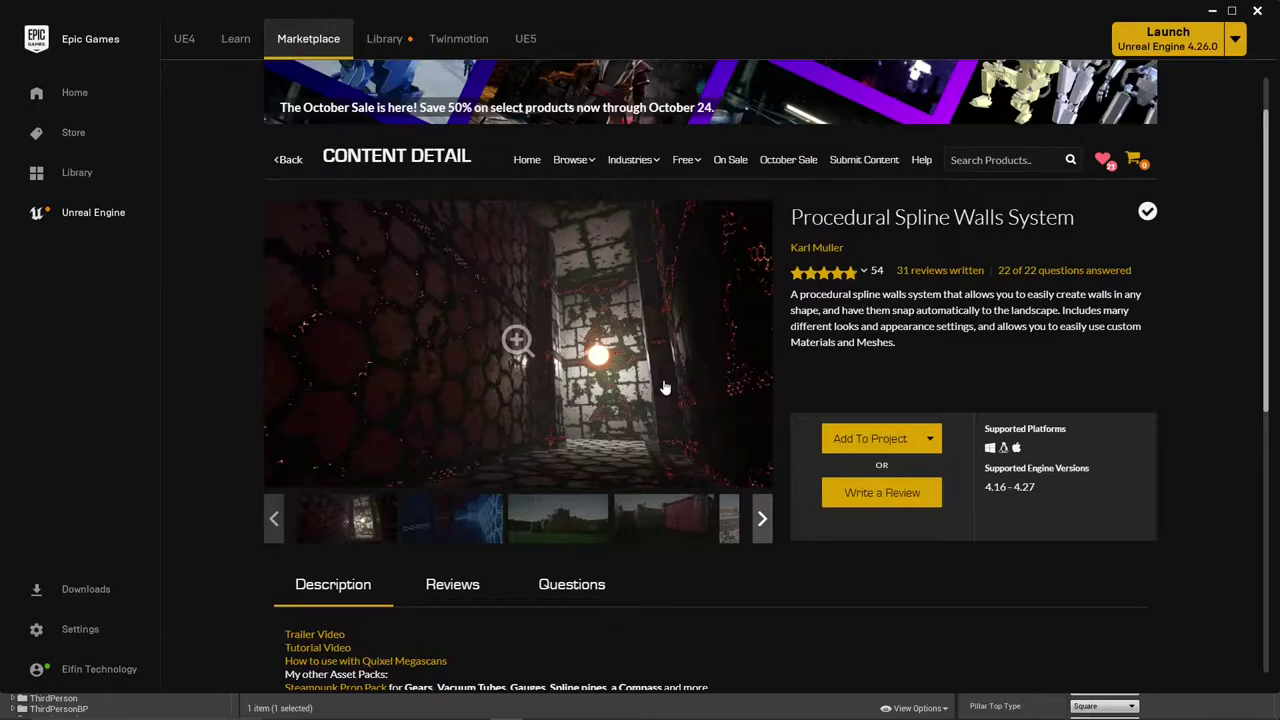
scroll(664, 387, up, 1)
scroll(664, 387, down, 5)
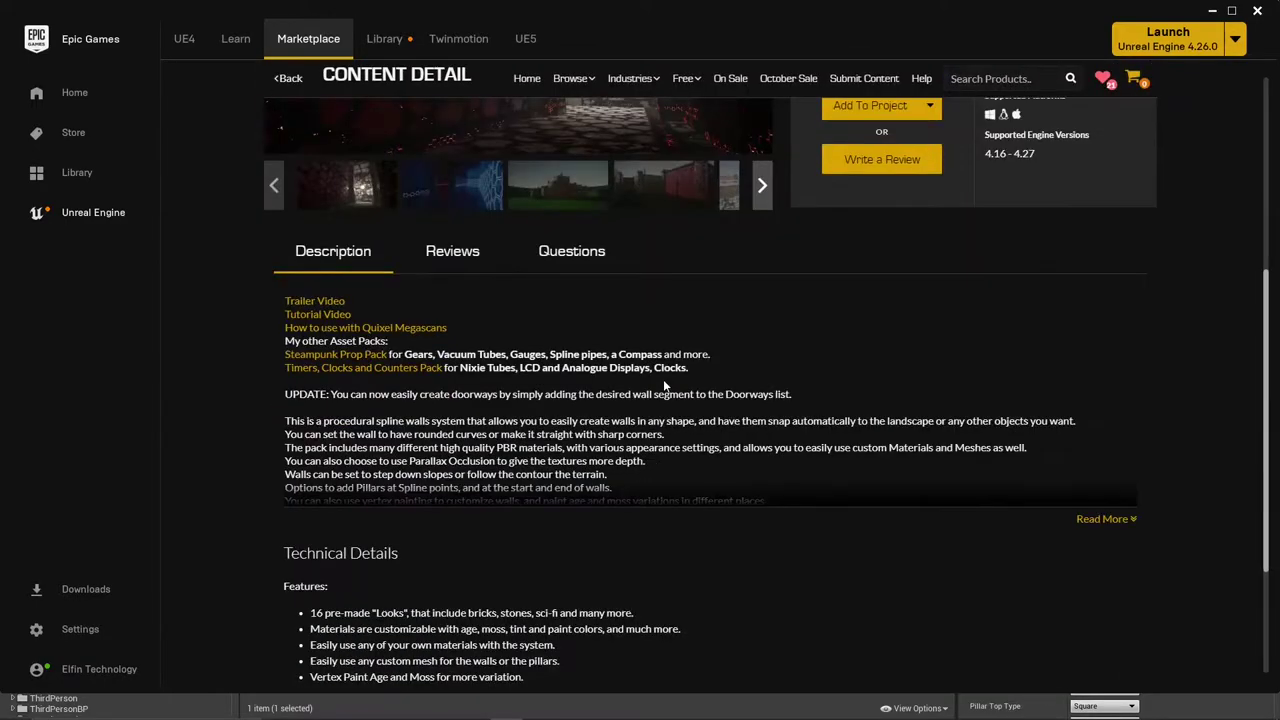
scroll(663, 379, up, 2)
scroll(663, 385, up, 2)
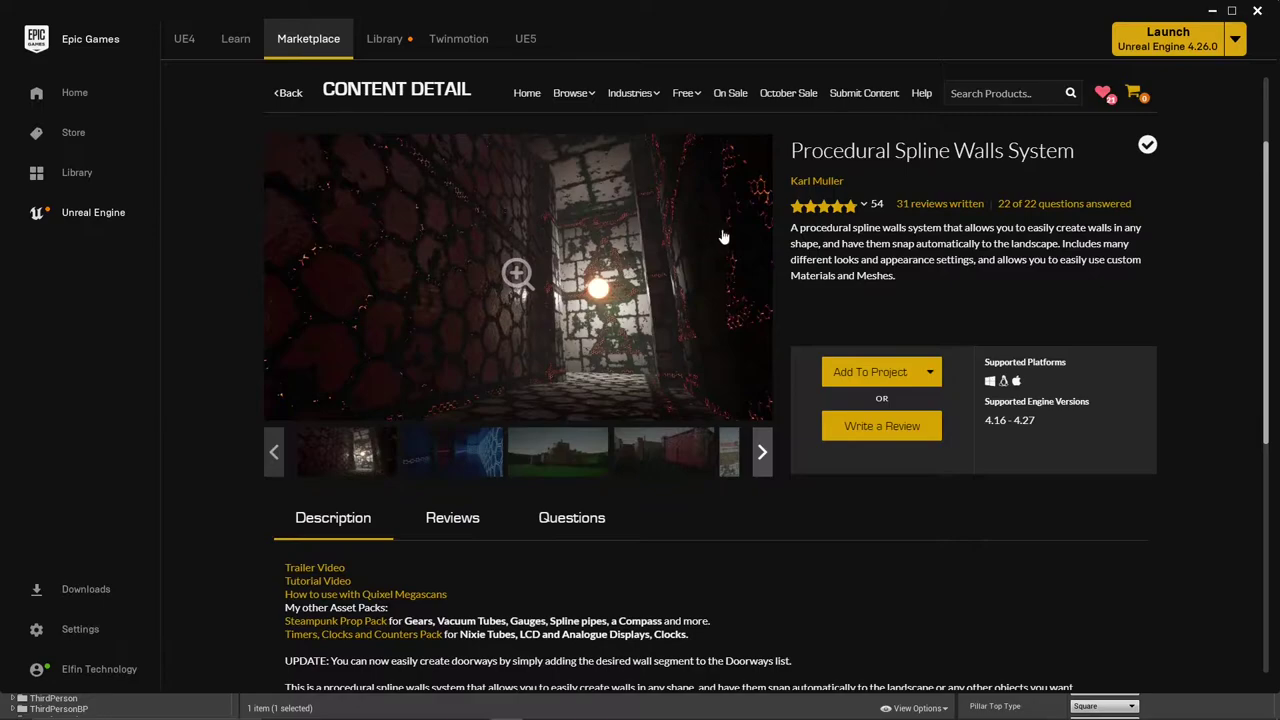
click(1211, 14)
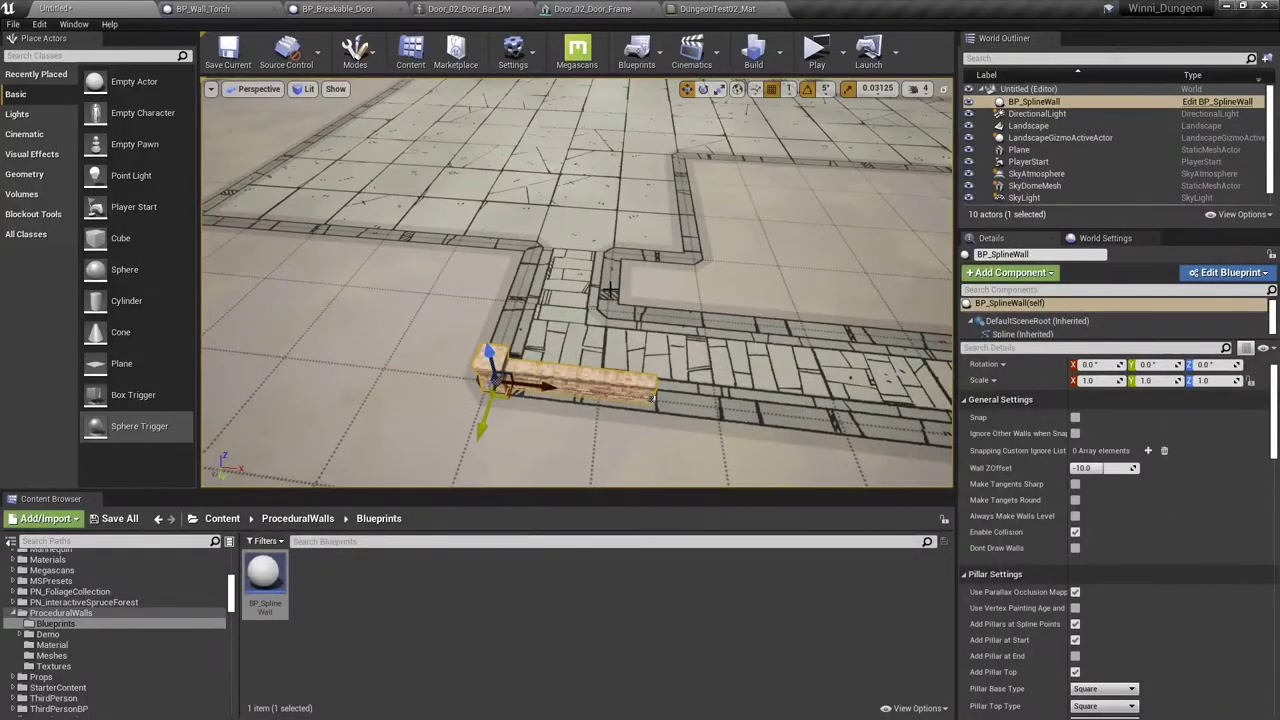
Extend the spline wall's end point along the corridor's outer edge to where the corridor meets the large room.
right_drag(500, 350, 585, 372)
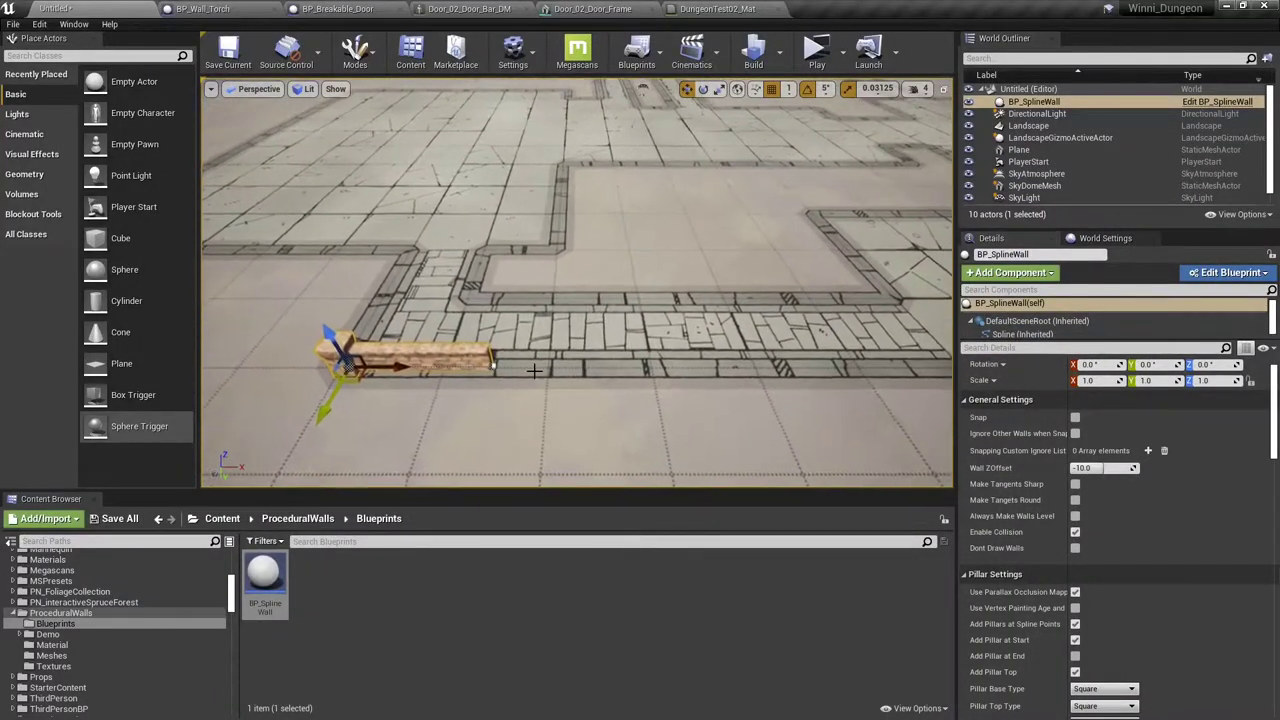
click(495, 366)
right_drag(495, 366, 457, 363)
drag(424, 318, 812, 341)
right_drag(803, 342, 745, 352)
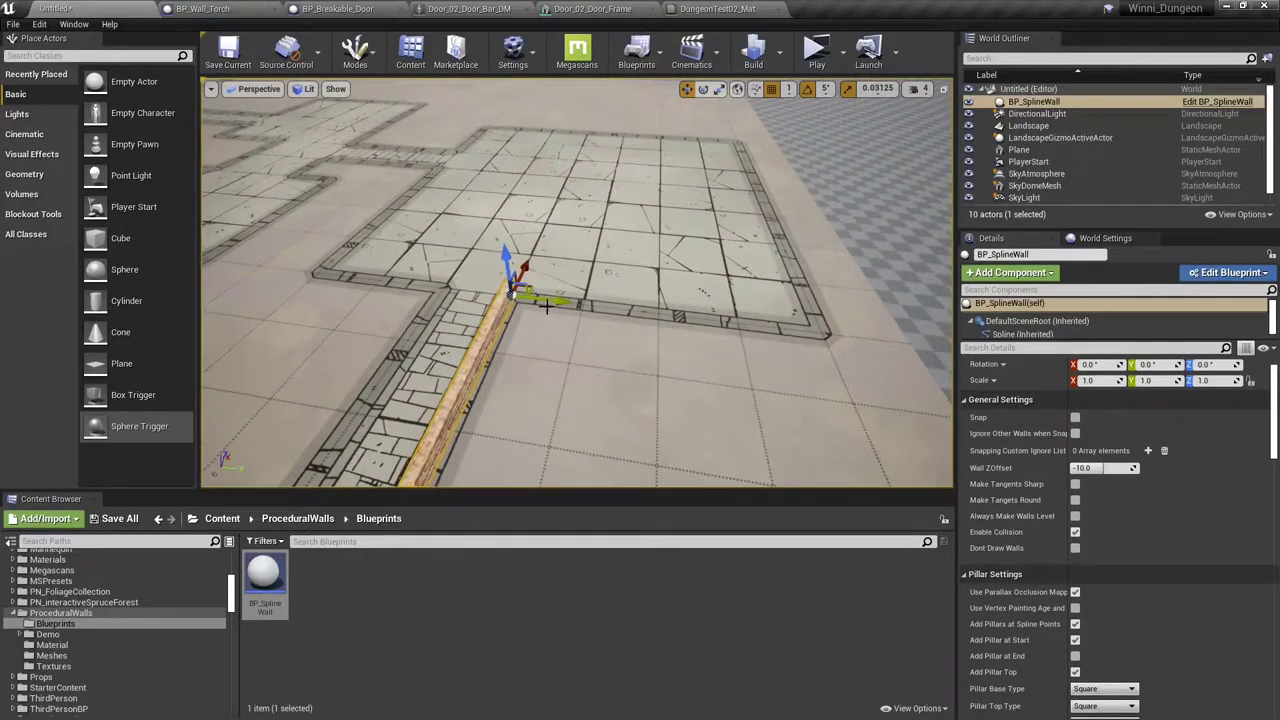
Extend the outer spline wall corner by corner from the corridor along the outside edges of the large room.
drag(634, 308, 891, 316)
right_drag(827, 286, 545, 285)
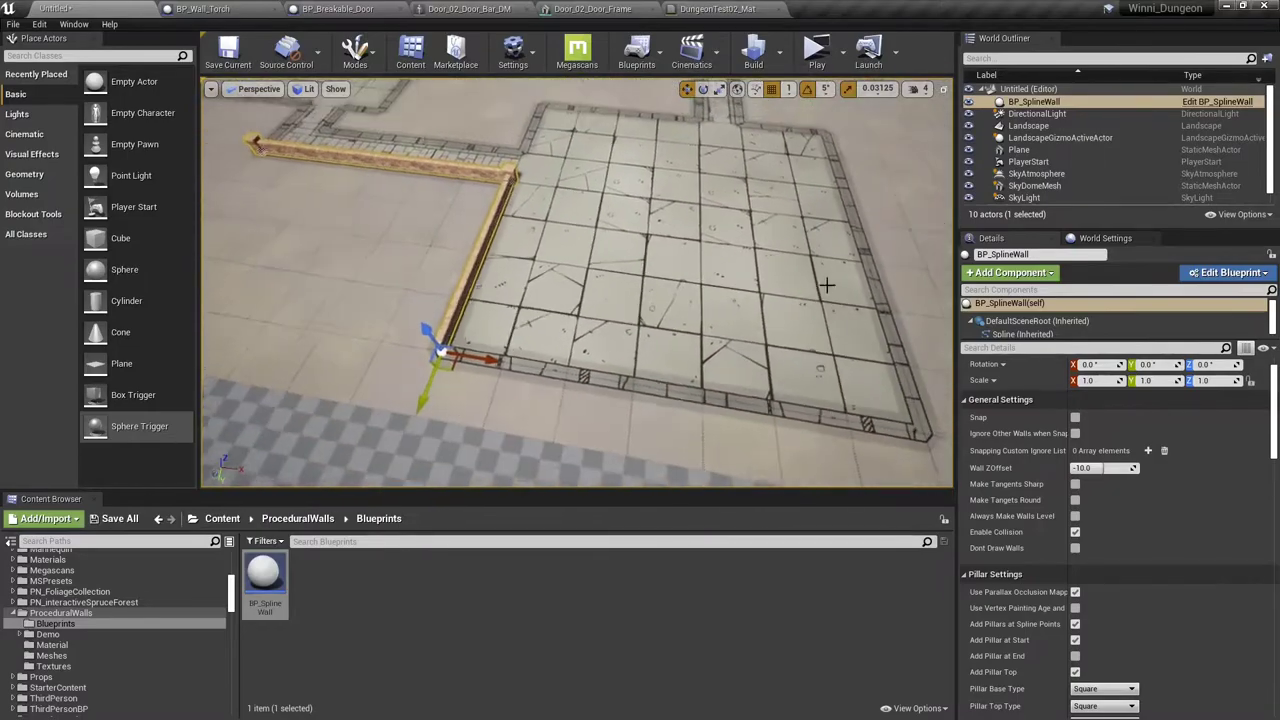
right_drag(576, 360, 571, 360)
right_drag(576, 300, 380, 342)
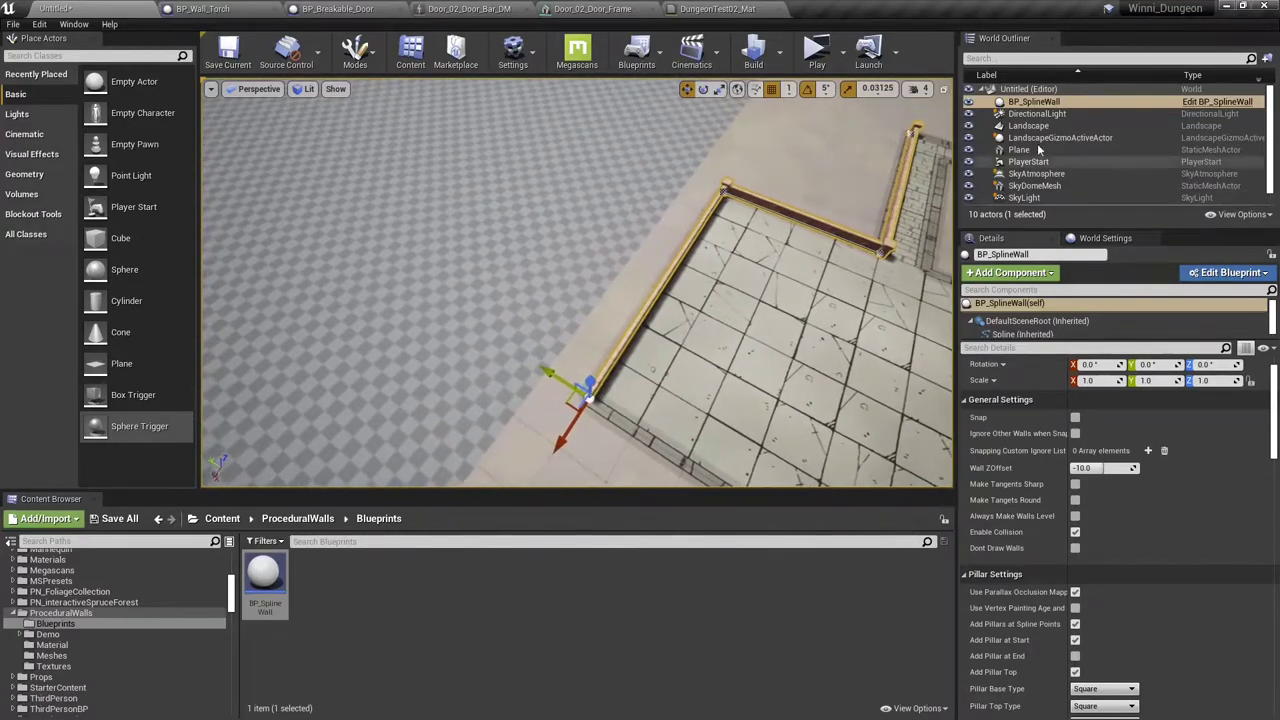
Set the viewport camera speed to 5 and continue the outer spline wall along the map's remaining outer room and corridor edges.
click(915, 88)
click(971, 123)
right_drag(800, 220, 798, 270)
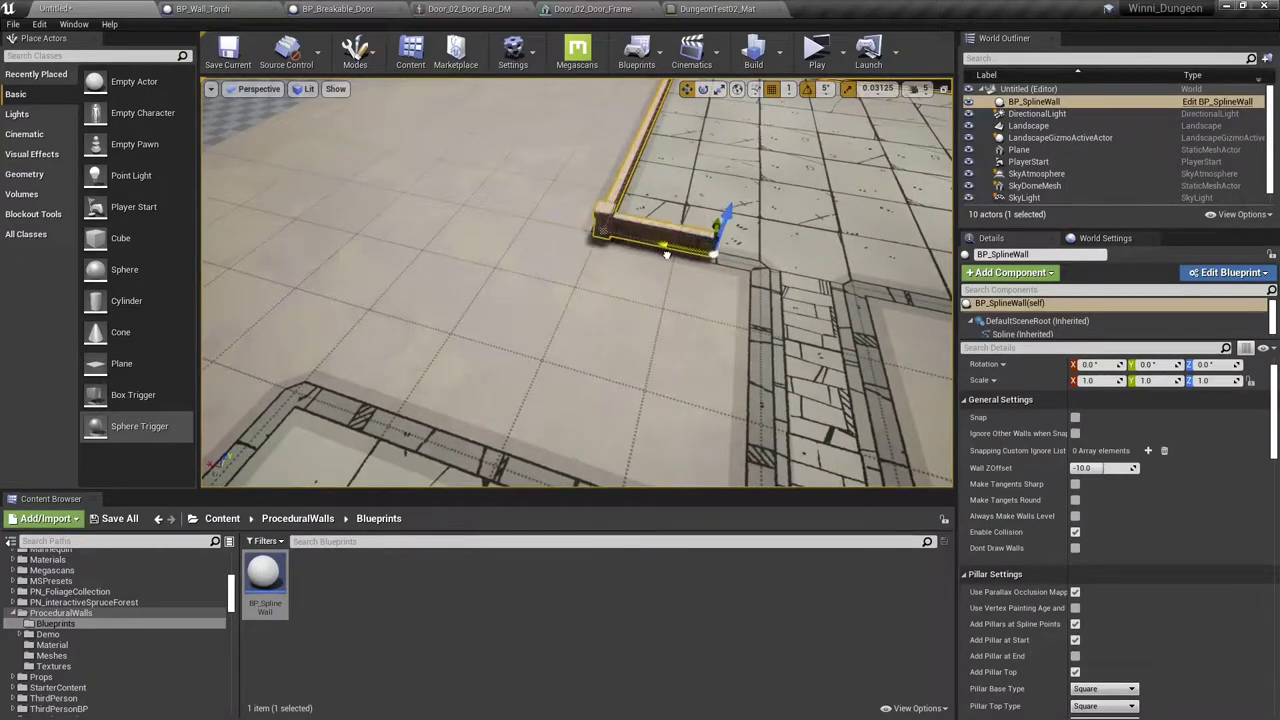
drag(662, 253, 710, 268)
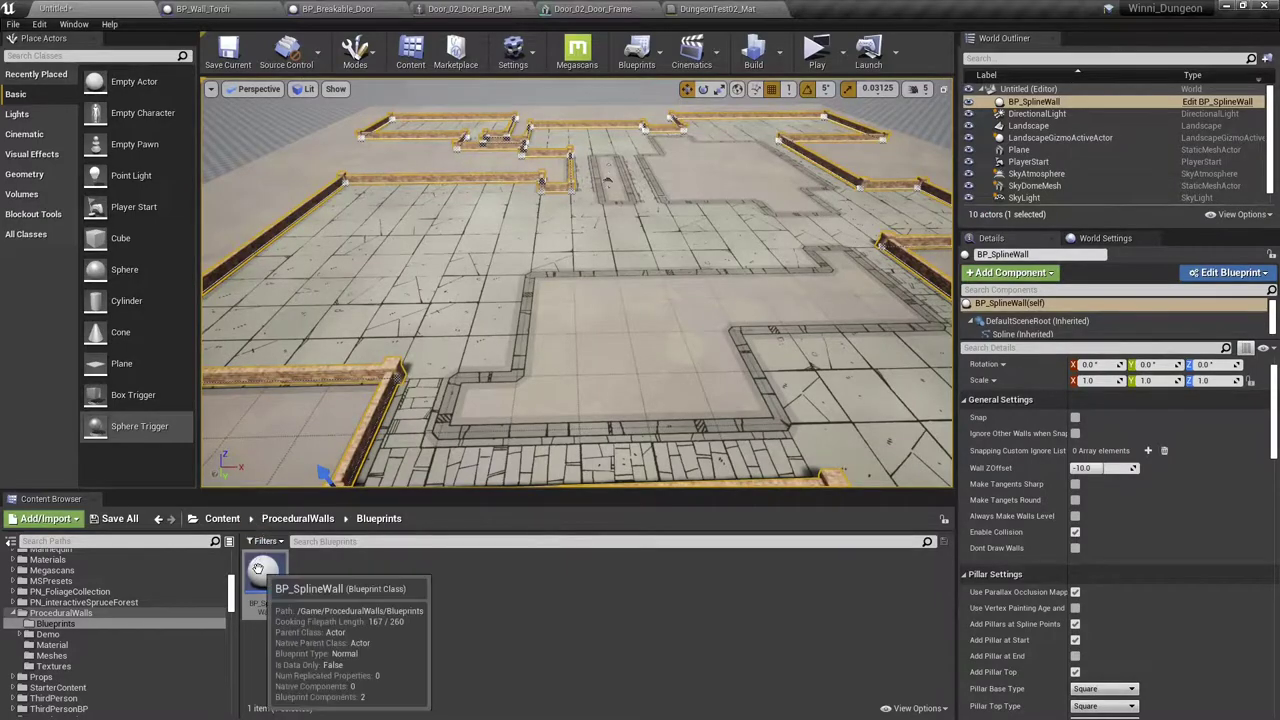
Place another BP_SplineWall at the corridor-side corner of an enclosed inner block and stretch its first segment along the block's edge.
drag(264, 582, 441, 432)
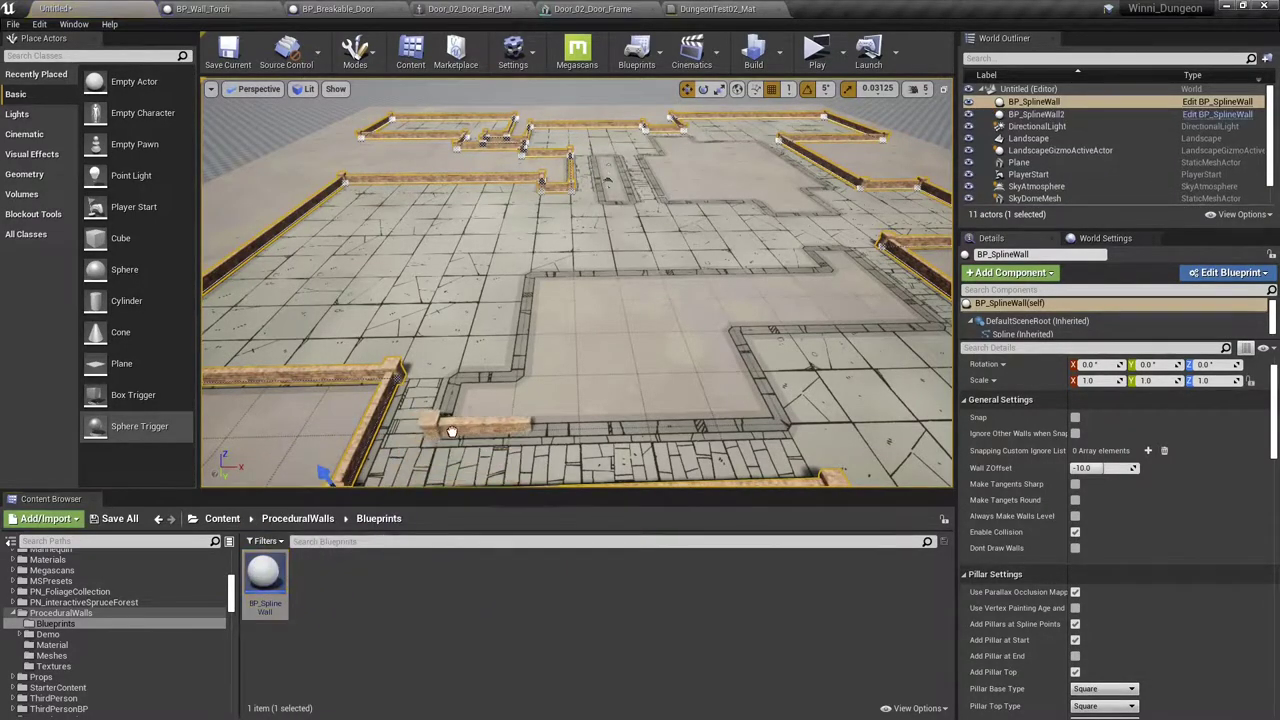
click(455, 423)
right_drag(455, 423, 470, 365)
click(451, 341)
alt+drag(503, 338, 757, 336)
right_drag(757, 336, 775, 365)
Add further spline points around the inner block's outline until the second wall closes at its starting corner.
alt+drag(757, 366, 775, 340)
right_drag(775, 340, 560, 320)
alt+drag(432, 307, 705, 301)
right_drag(705, 301, 580, 310)
alt+drag(449, 280, 560, 283)
right_drag(560, 283, 450, 290)
alt+drag(583, 281, 640, 285)
right_drag(640, 285, 720, 270)
alt+drag(482, 280, 620, 290)
right_drag(620, 290, 590, 290)
alt+drag(513, 340, 552, 340)
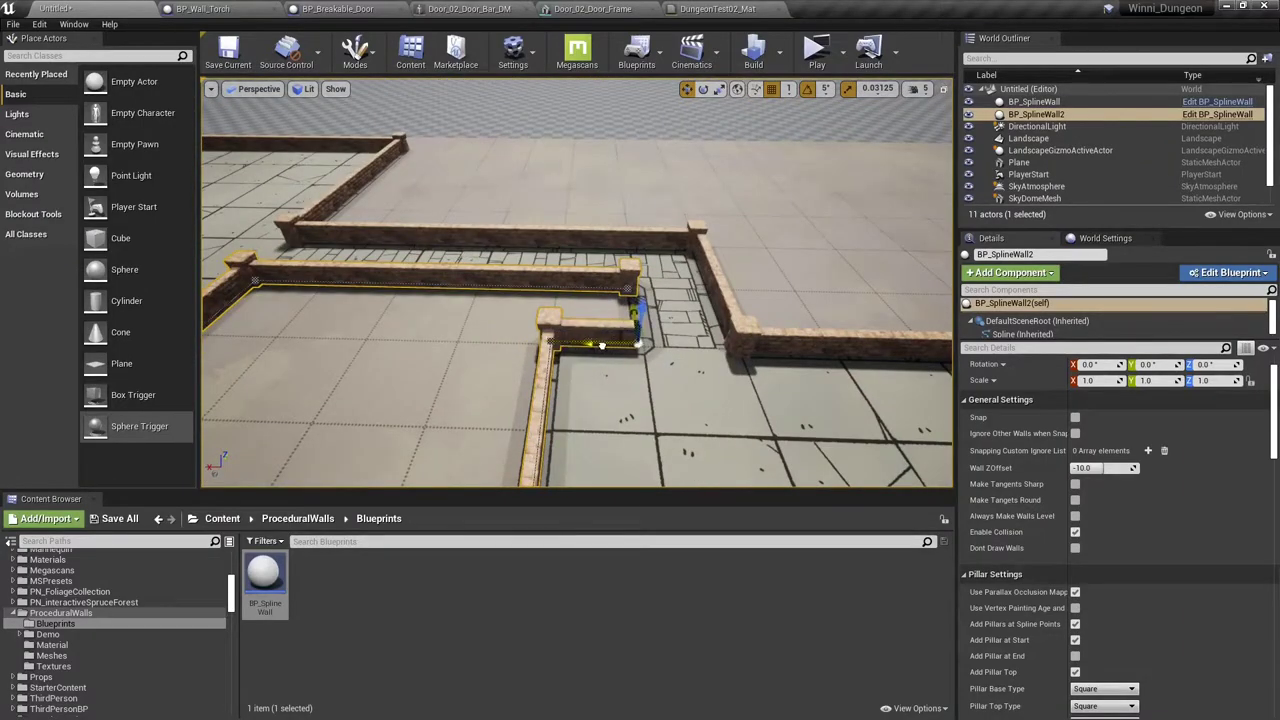
right_drag(612, 345, 480, 360)
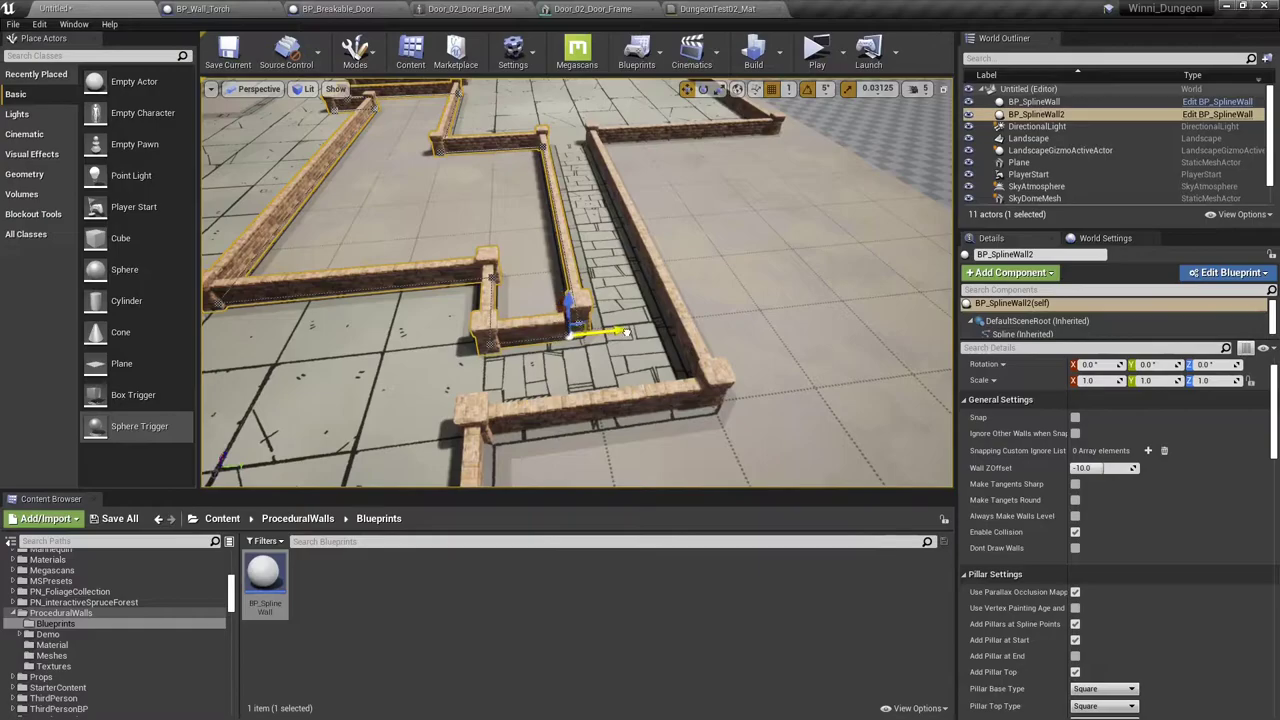
right_drag(631, 332, 273, 212)
Place a third BP_SplineWall at a corner of the stepped central block and trace its wall around the block's outline.
right_drag(496, 222, 637, 338)
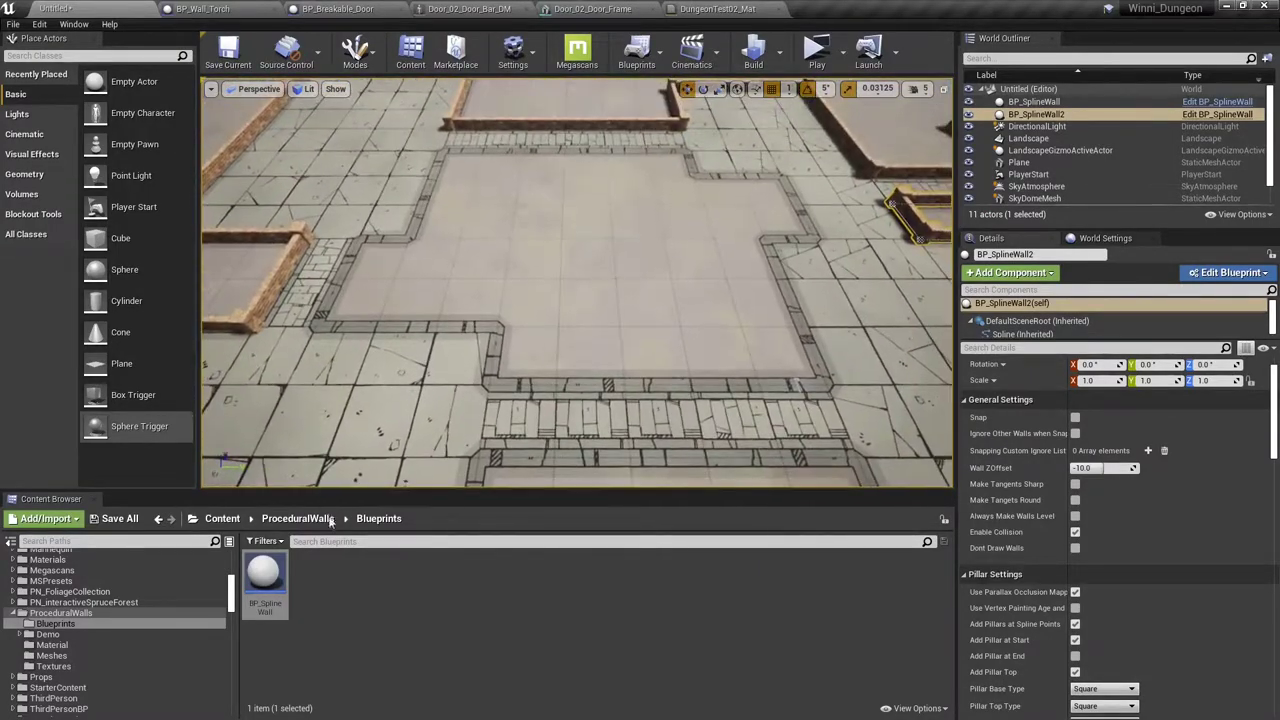
drag(268, 571, 827, 386)
right_drag(827, 386, 485, 440)
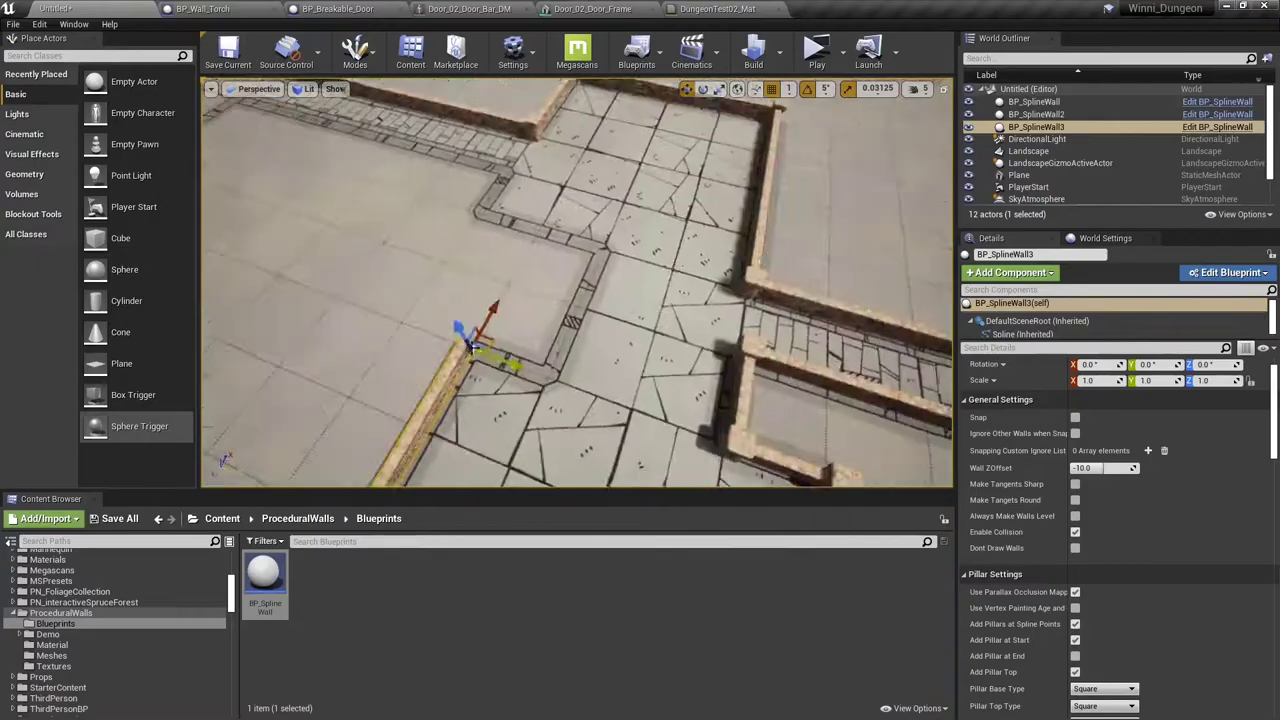
right_drag(537, 368, 700, 395)
alt+drag(700, 395, 608, 408)
right_drag(608, 408, 560, 350)
Place a fourth BP_SplineWall, rotated 90° about Z, and trace it around the narrow block between the two parallel corridors.
drag(265, 580, 870, 308)
alt+drag(700, 220, 340, 274)
right_drag(340, 274, 741, 263)
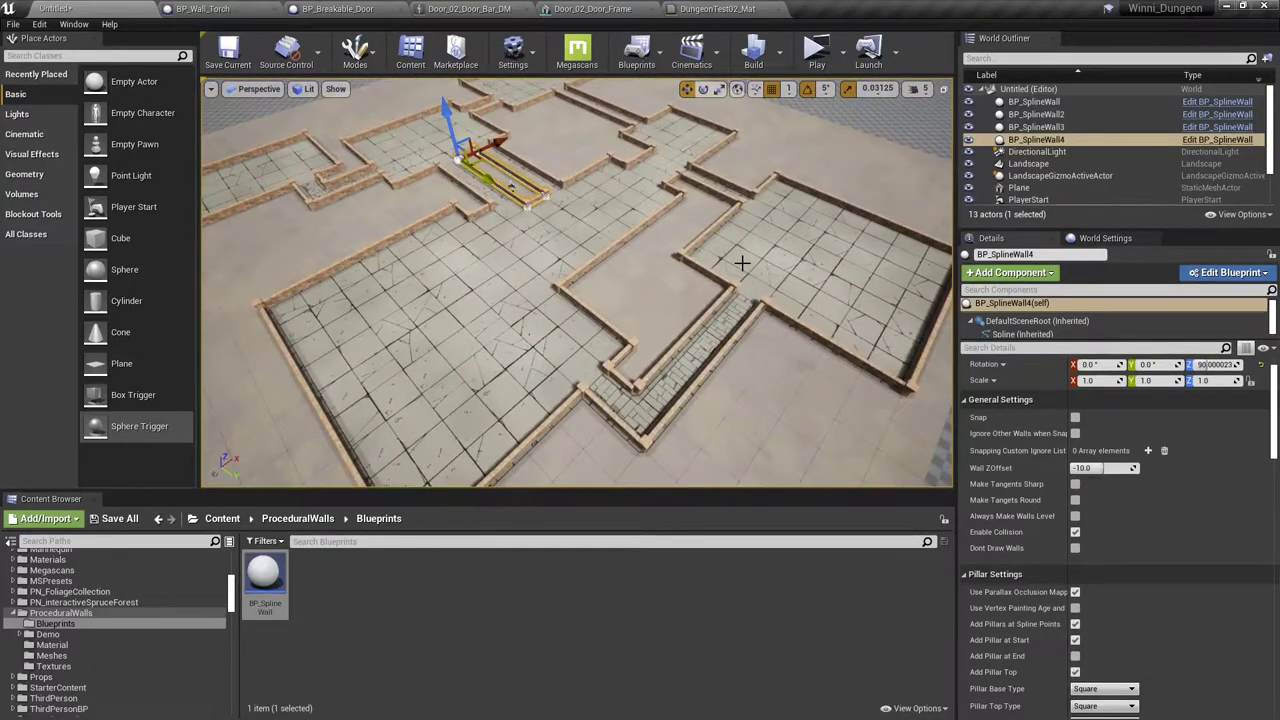
Lower the view to floor level, play the level in a preview window, and stop the preview.
right_drag(536, 259, 536, 259)
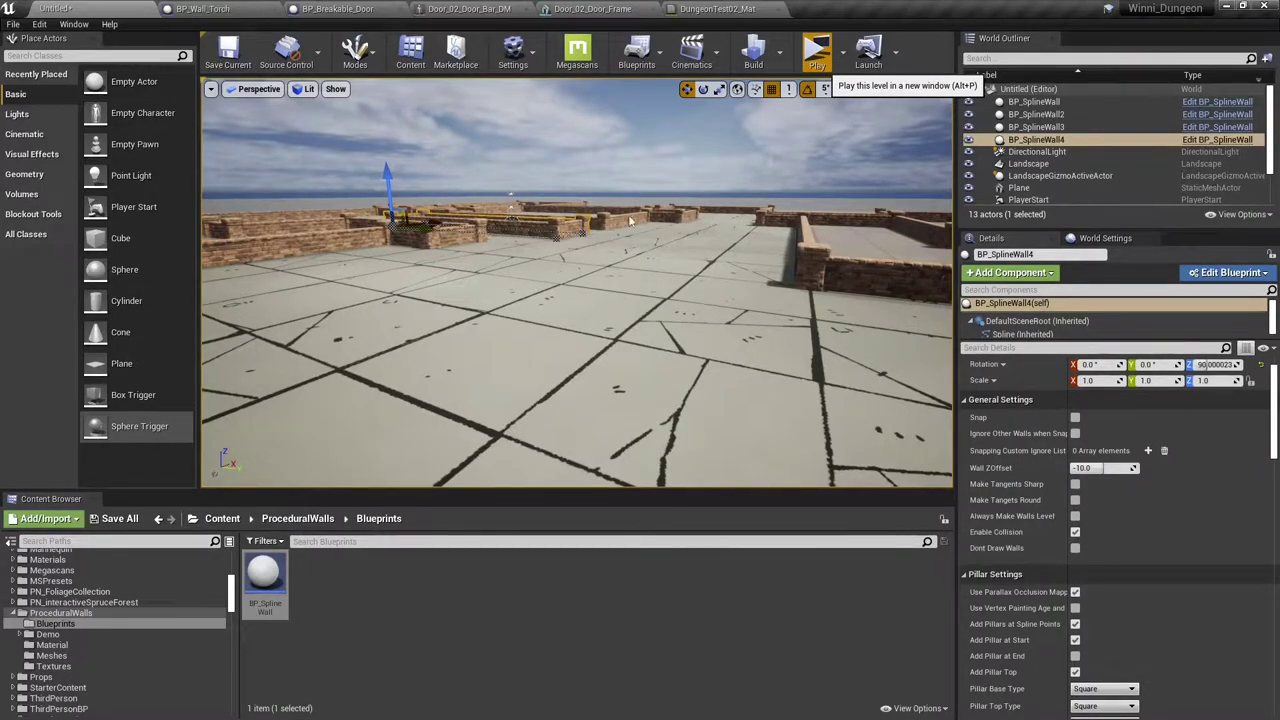
click(814, 52)
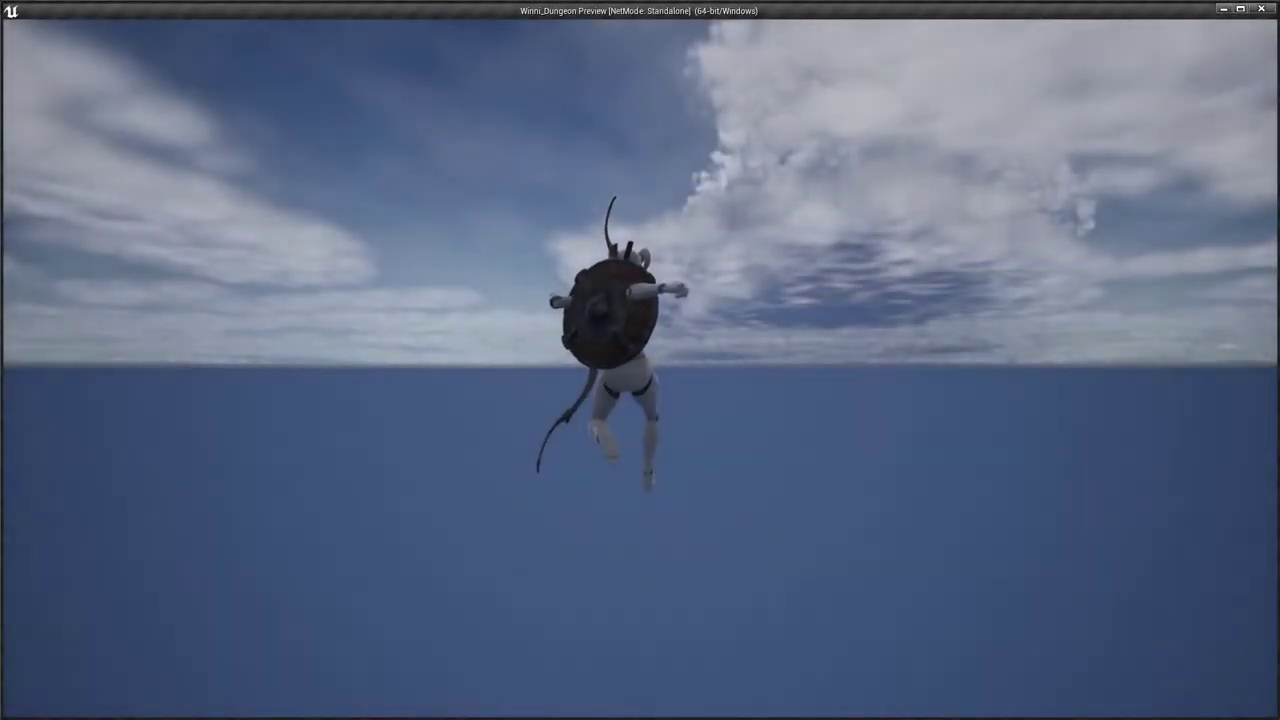
key(Escape)
Set the play preview to spawn the player at the Current Camera Location and start it.
right_drag(767, 115, 764, 112)
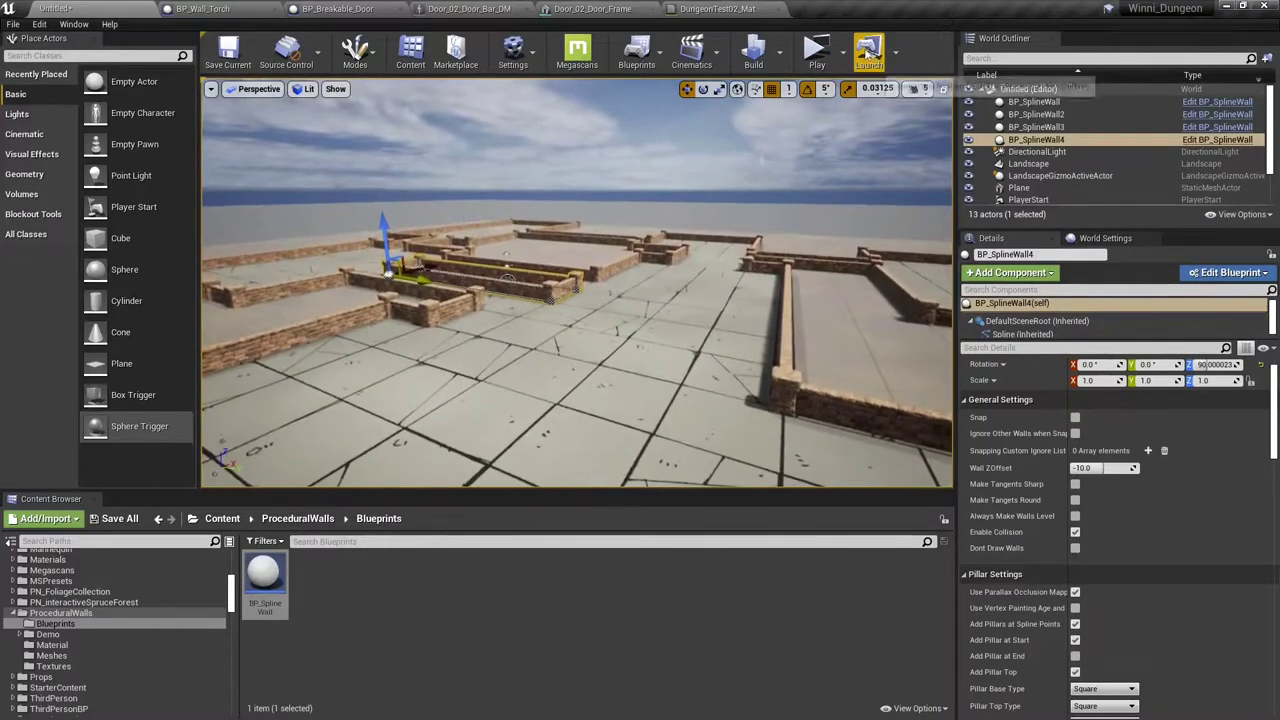
click(842, 52)
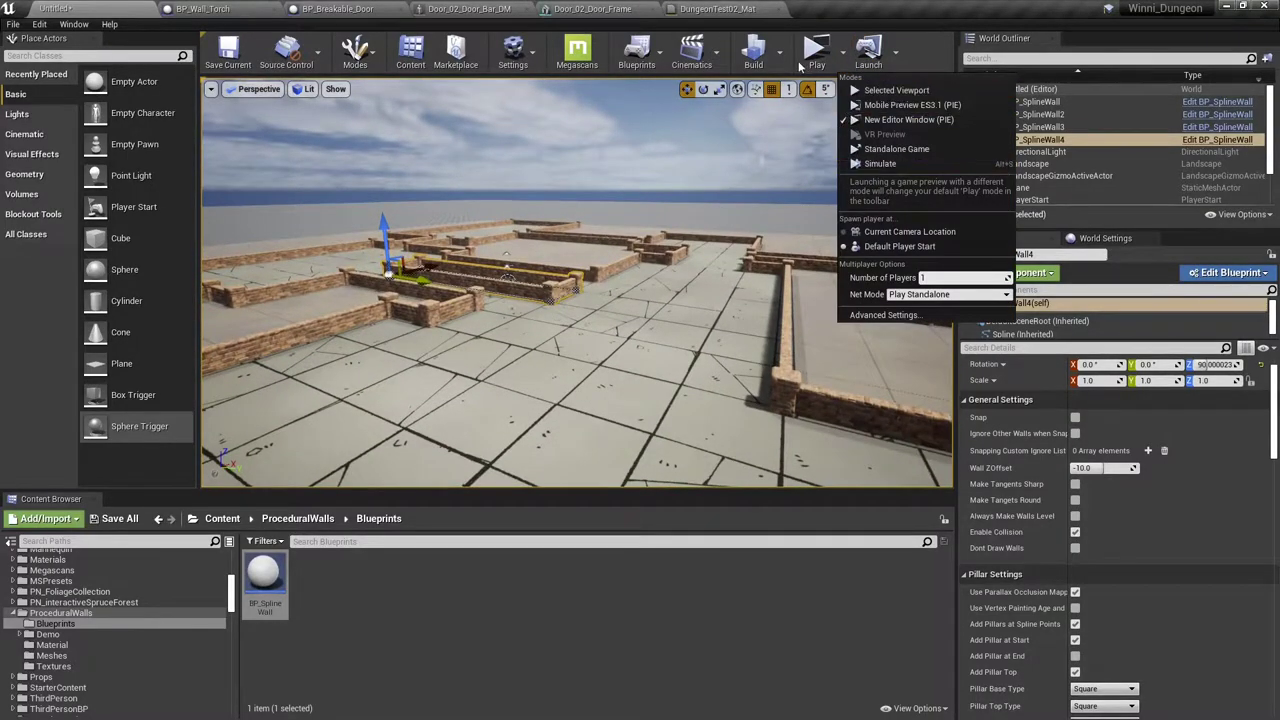
click(890, 246)
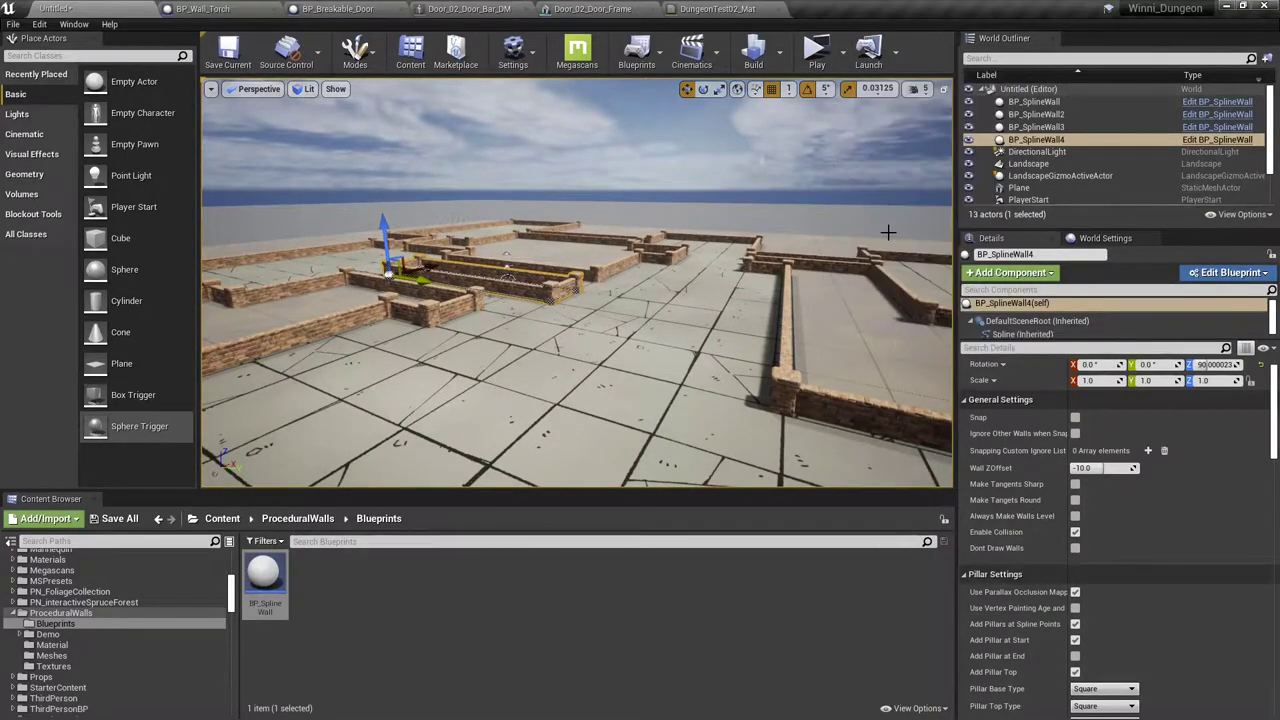
click(816, 50)
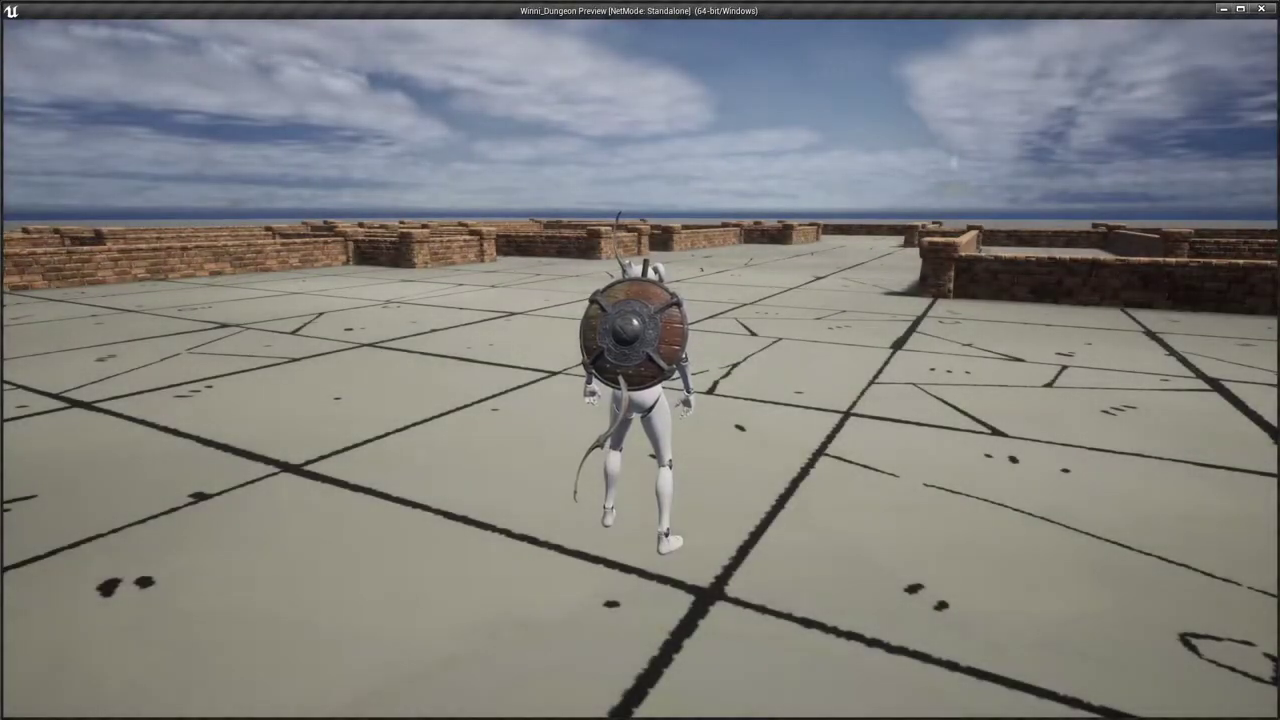
Run the character across the dungeon floor past the corridors to check the wall scale, and end the preview.
key(w)
key(w)
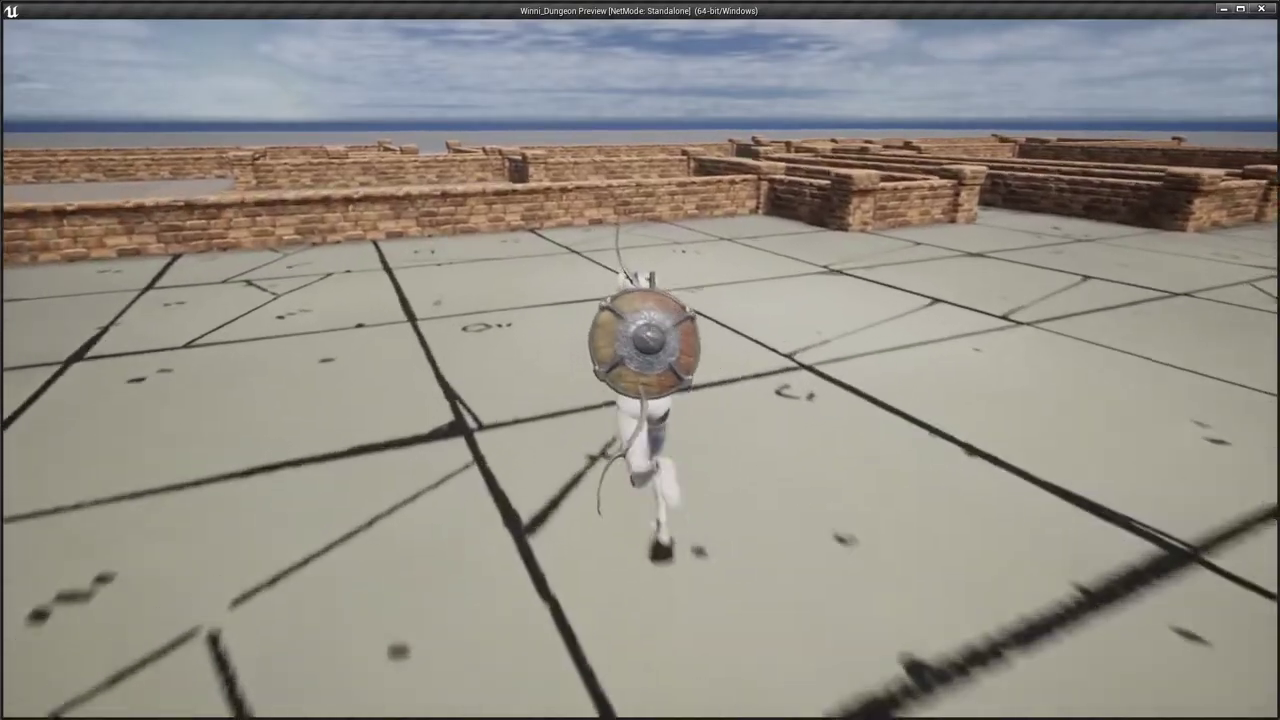
key(d)
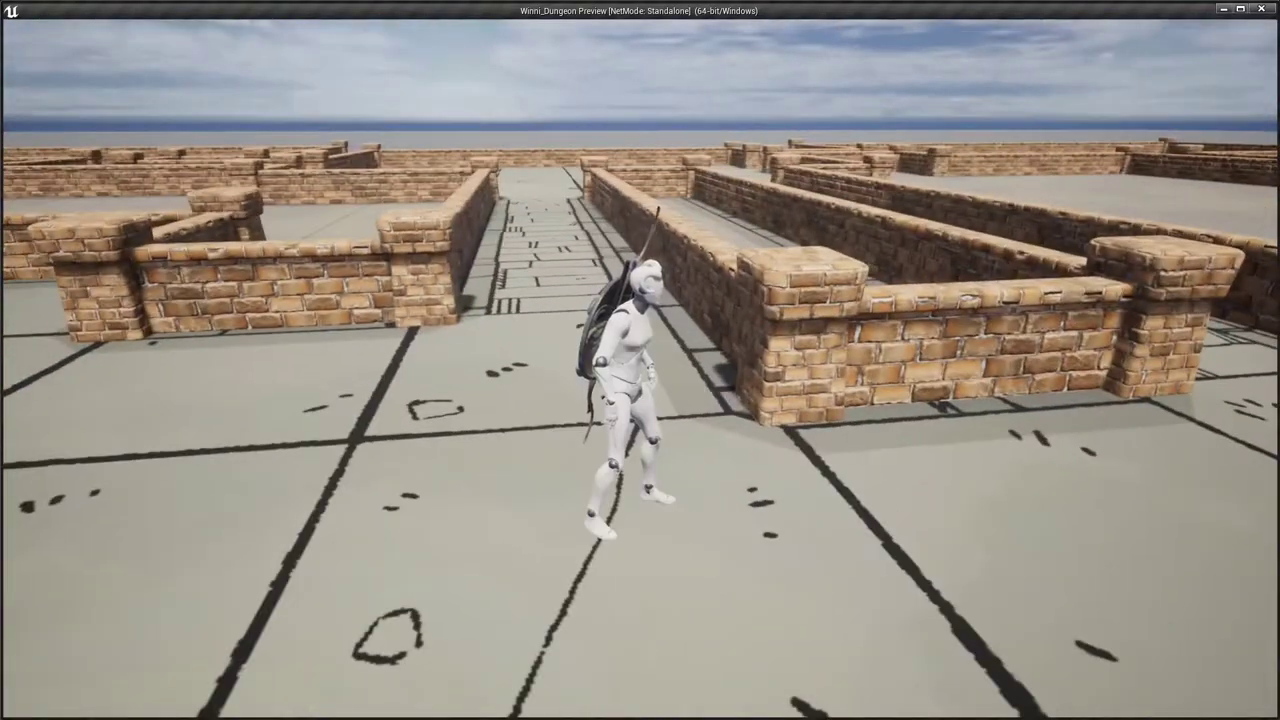
key(d)
key(w)
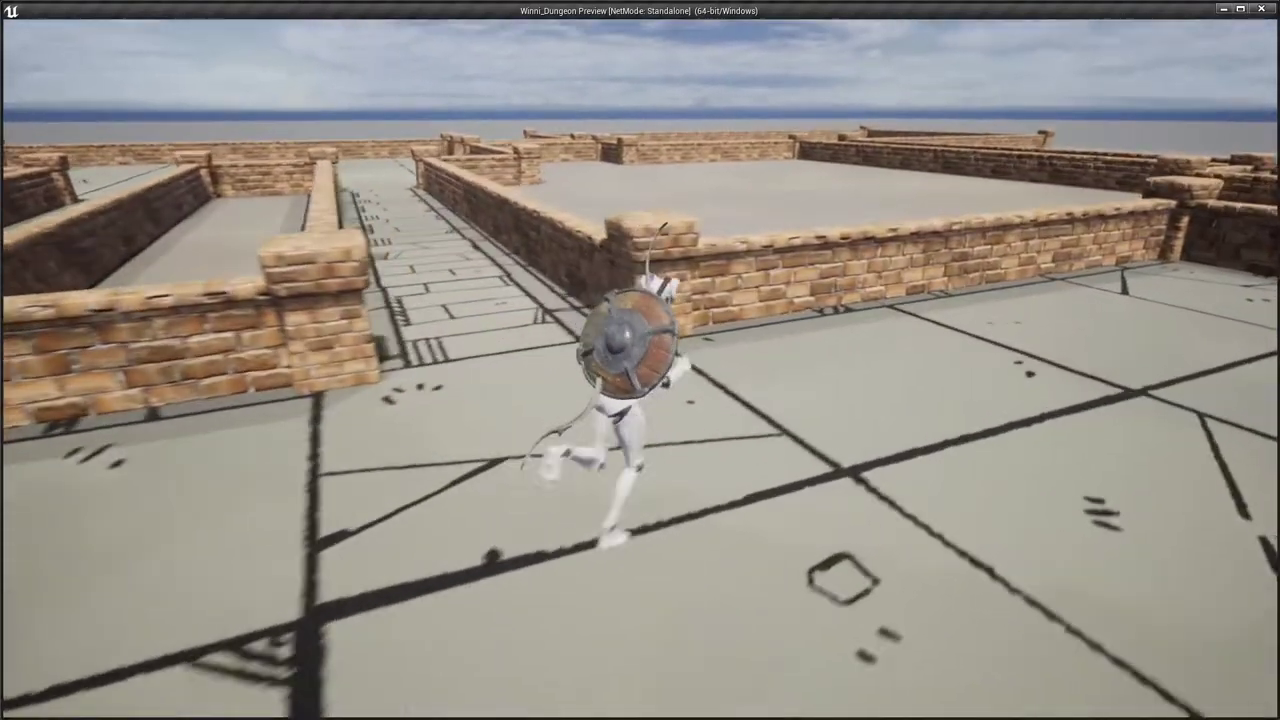
key(d)
key(w)
key(w)
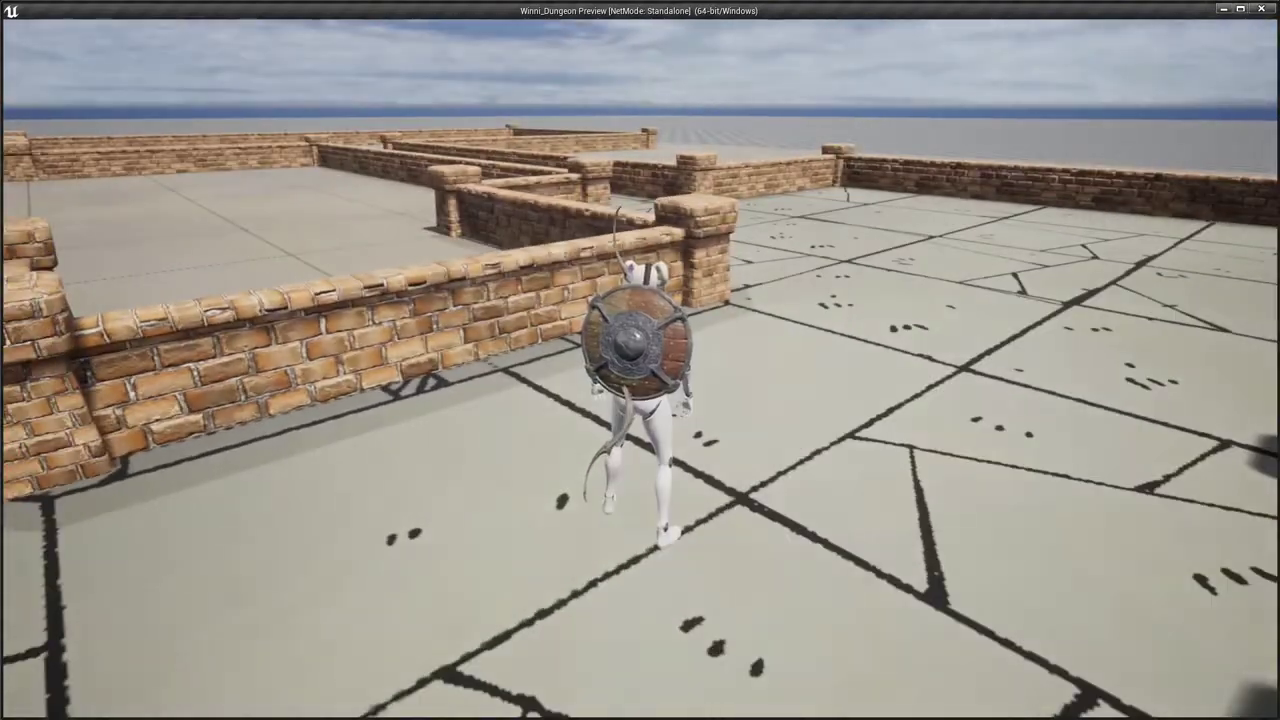
key(d)
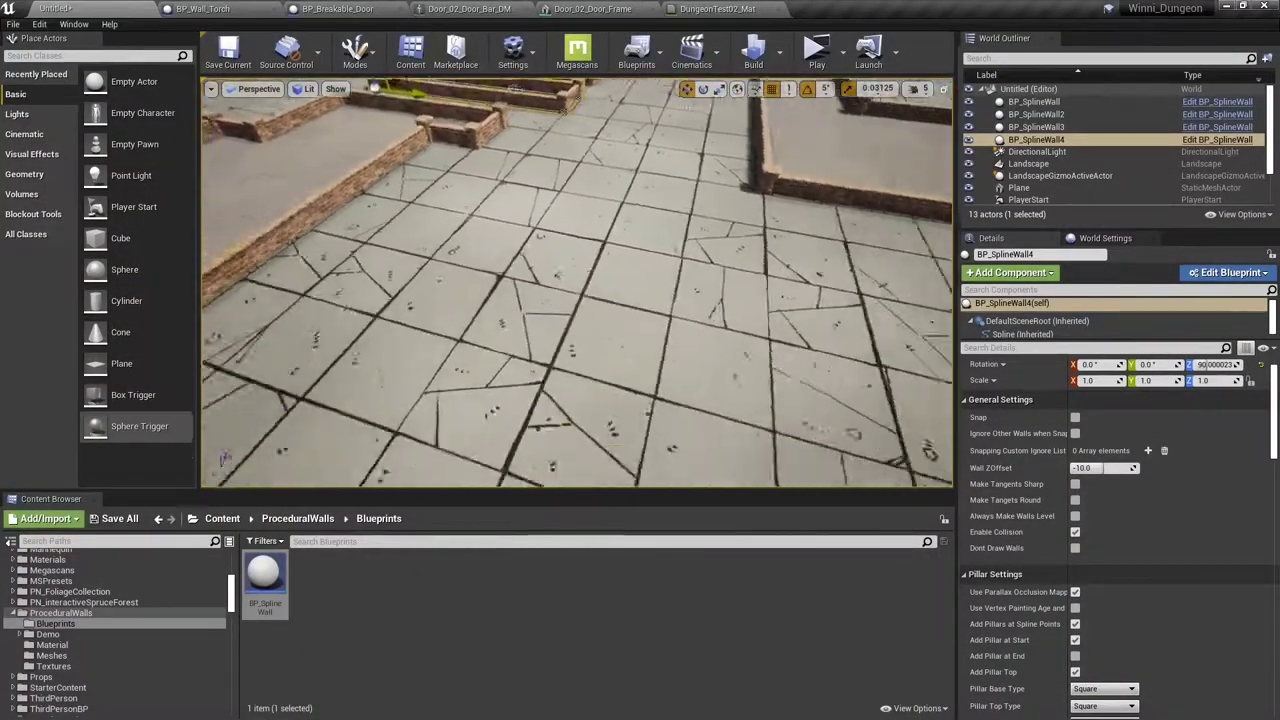
Look over the walled layout from above, select the floor plane, and play the level again from above the large room.
right_drag(577, 283, 535, 300)
key(s)
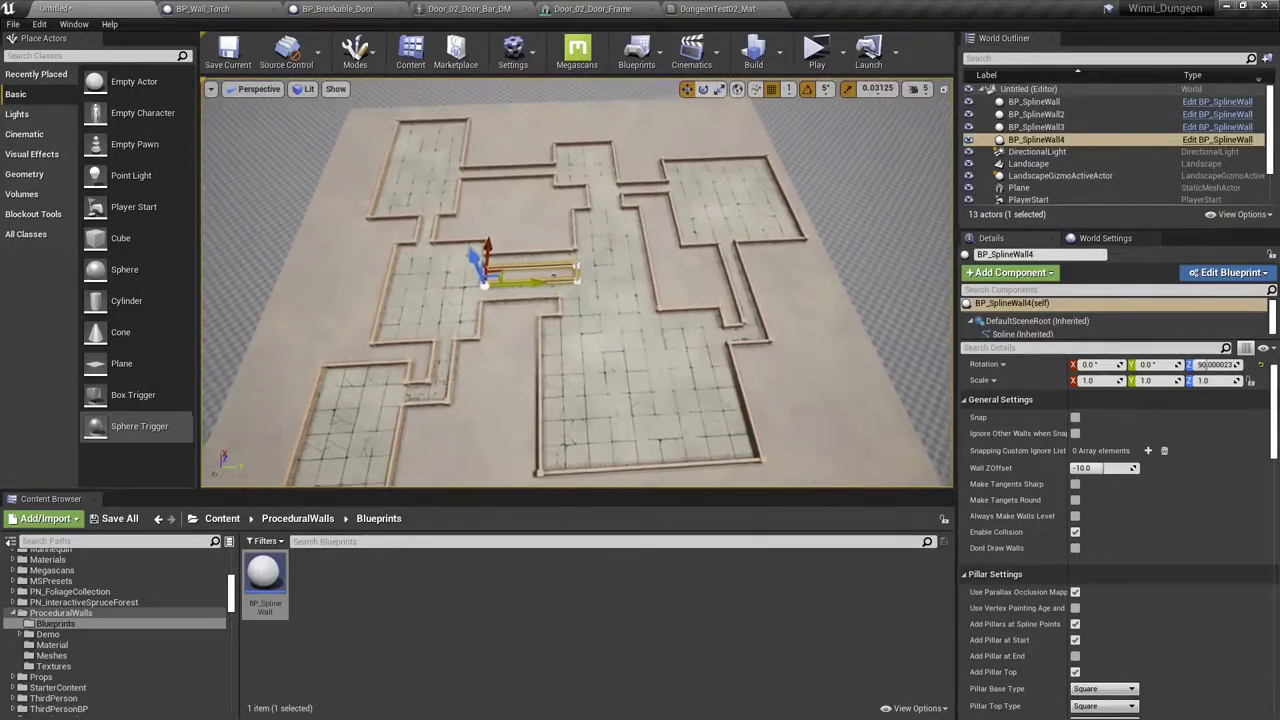
click(531, 186)
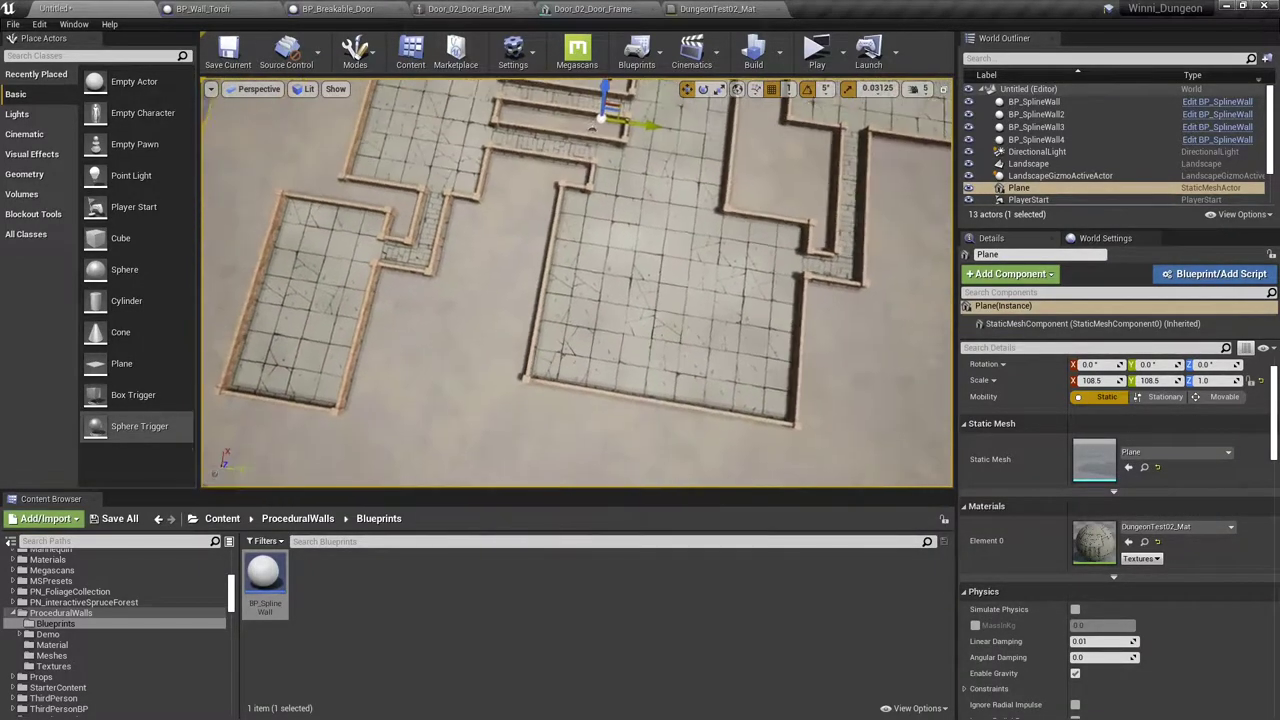
right_drag(577, 283, 585, 225)
right_drag(650, 135, 721, 121)
click(817, 60)
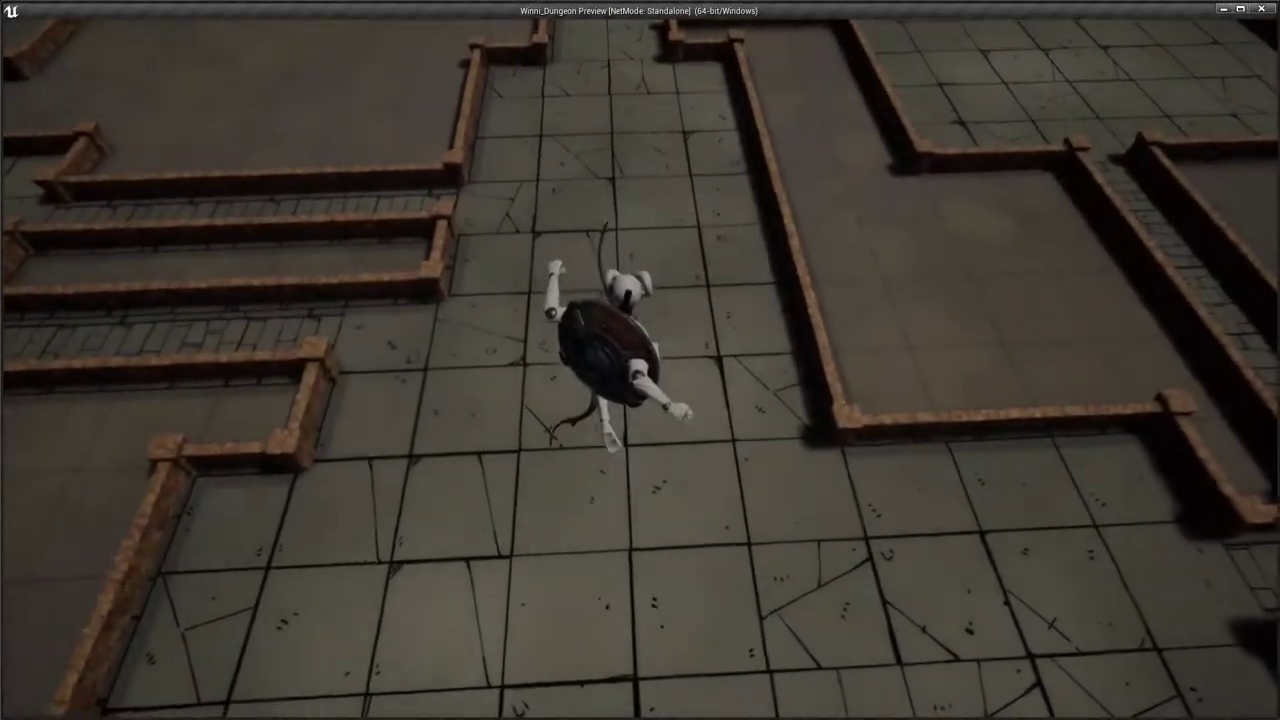
Run the character across the large room and jump over the low wall into the blank area beside it to test the wall height.
key(d)
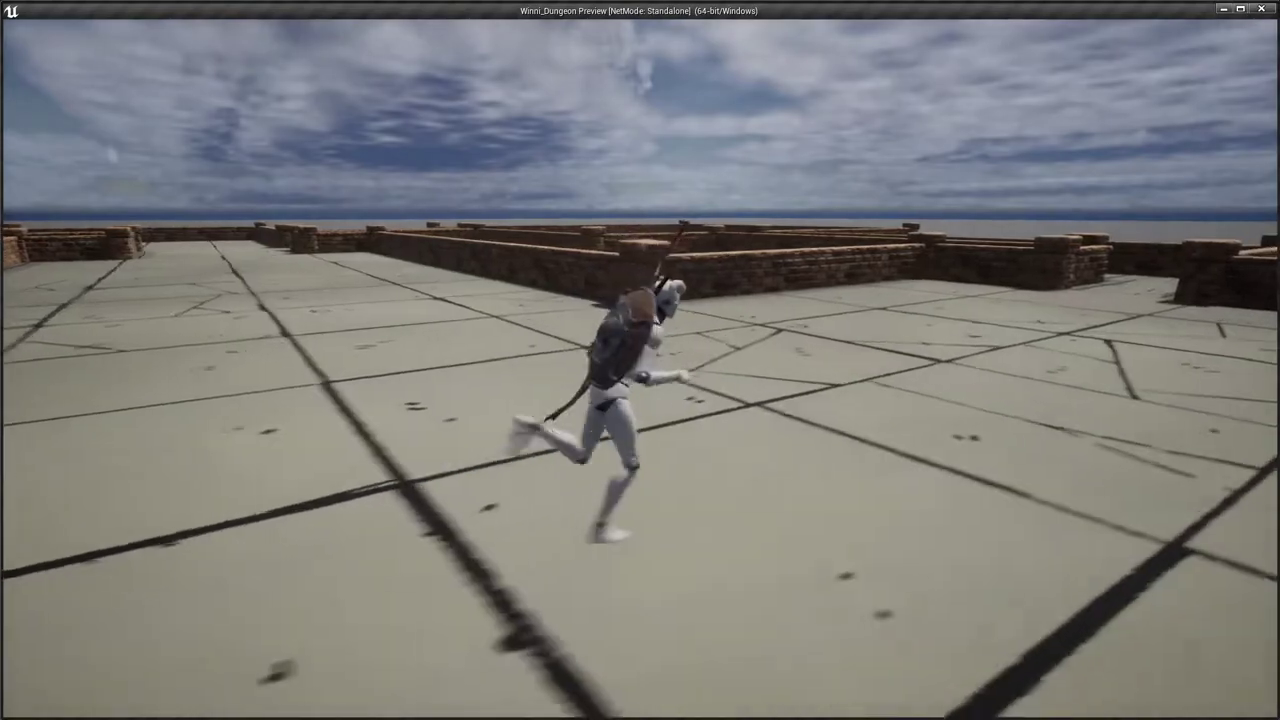
key(w)
key(w)
key(space)
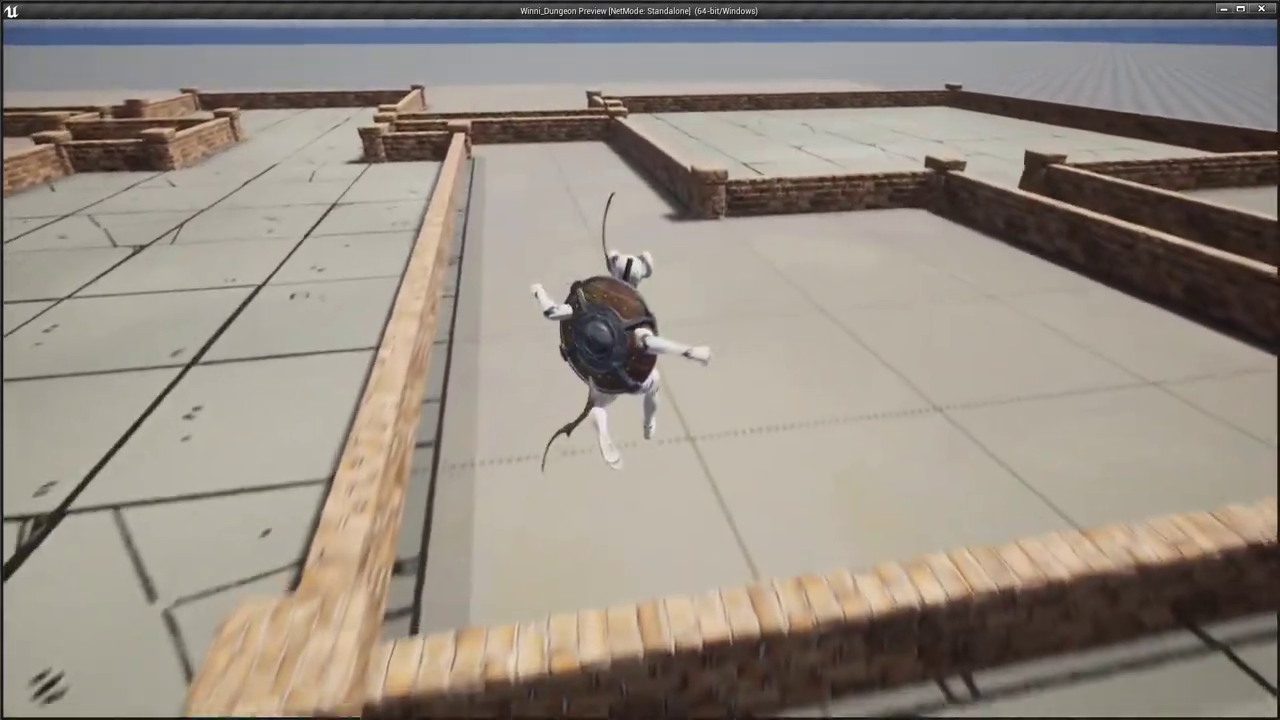
key(d)
key(w)
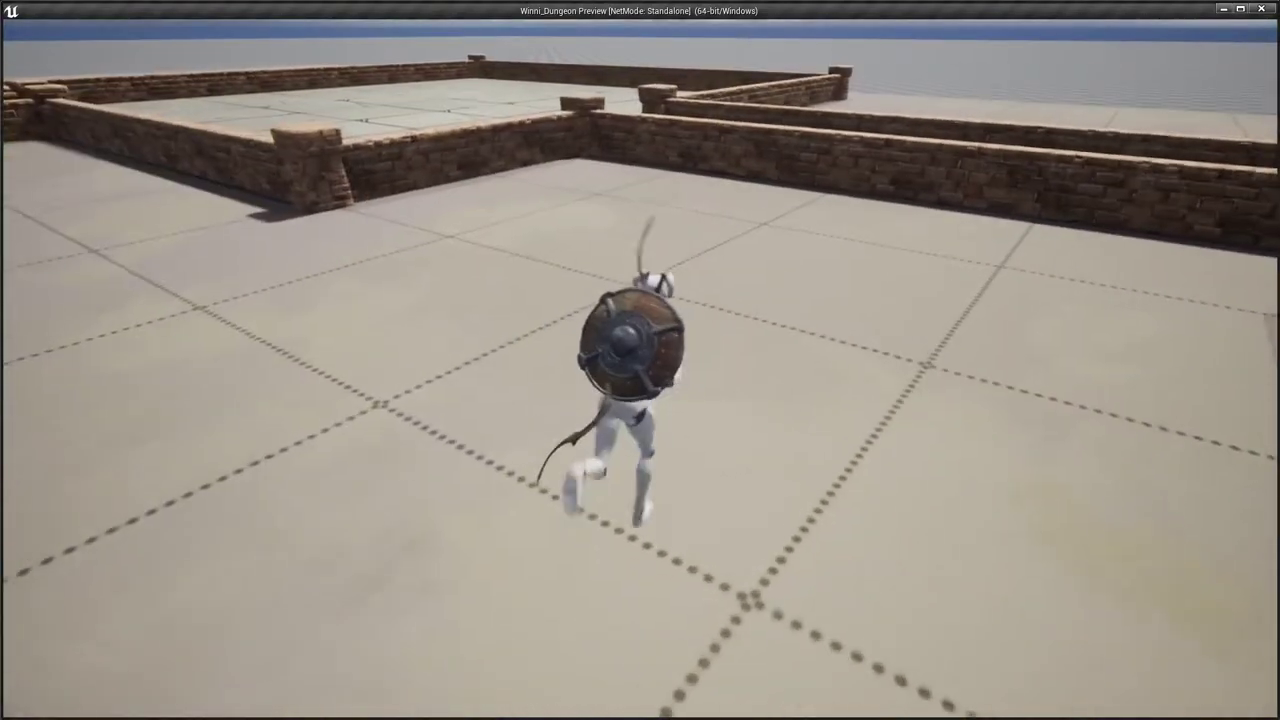
key(w)
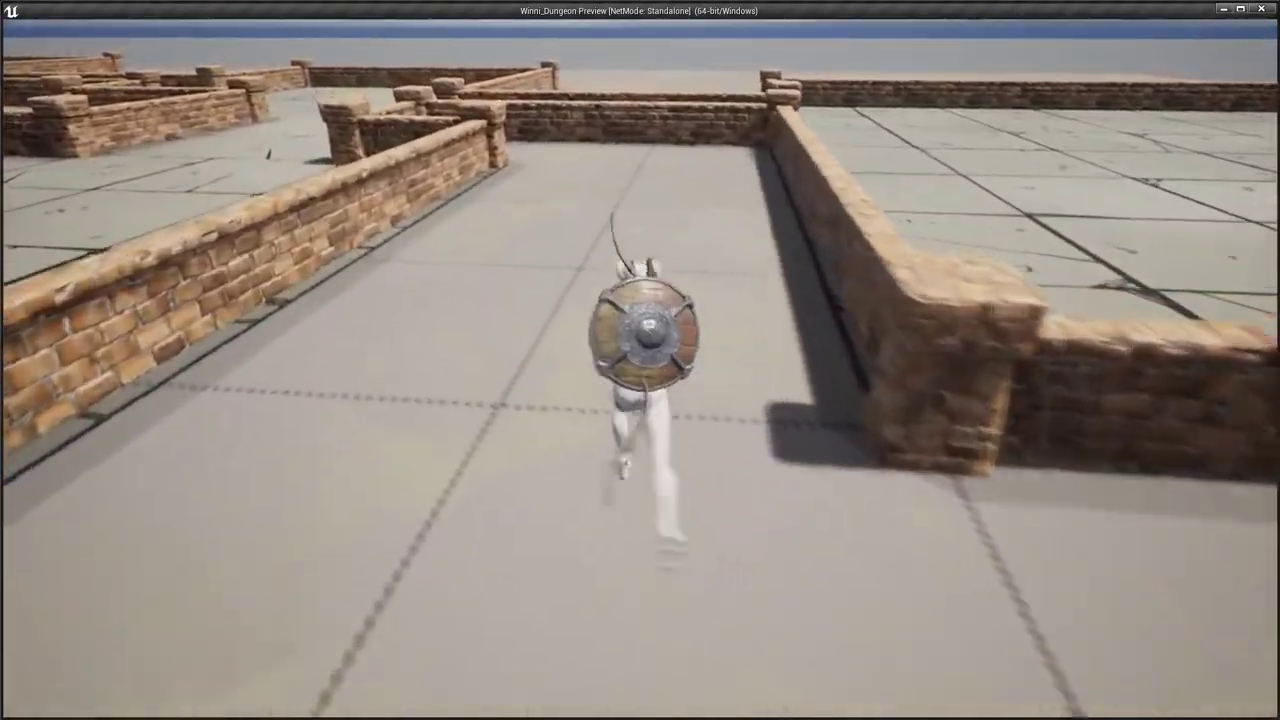
Run the character through the open rooms and into a narrow corridor to check the layout's scale, and end the preview.
key(w)
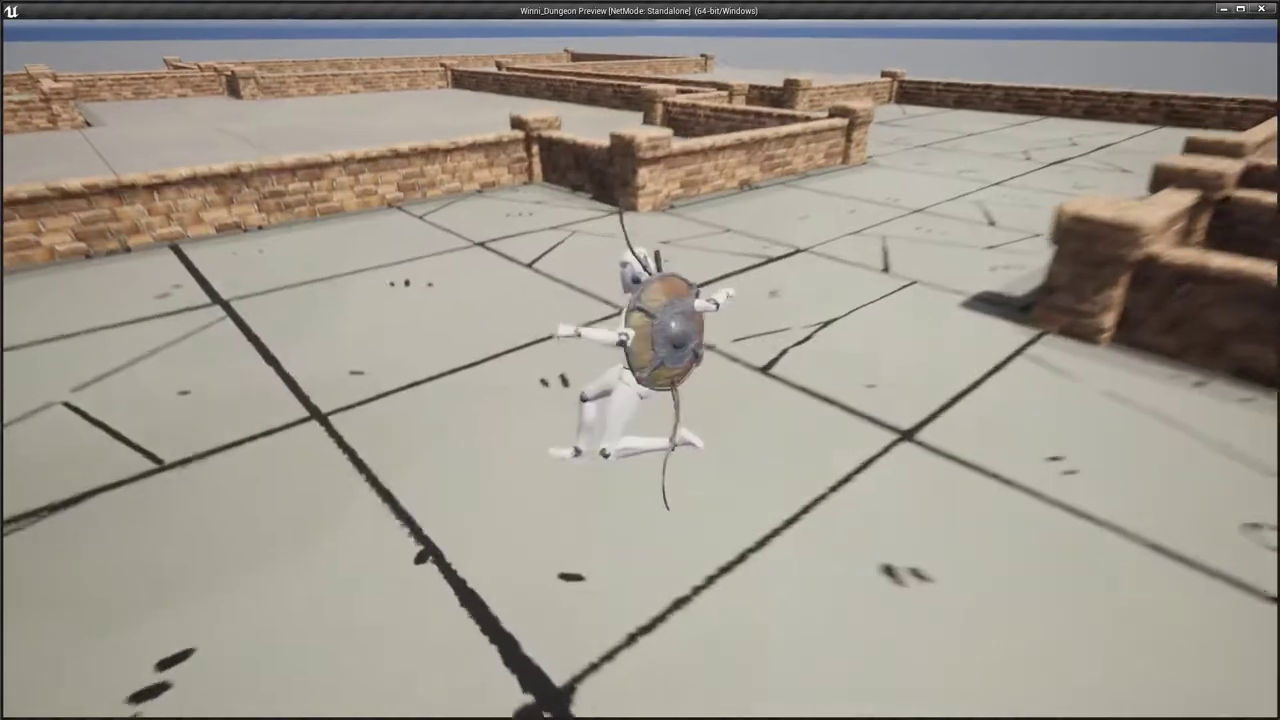
key(w)
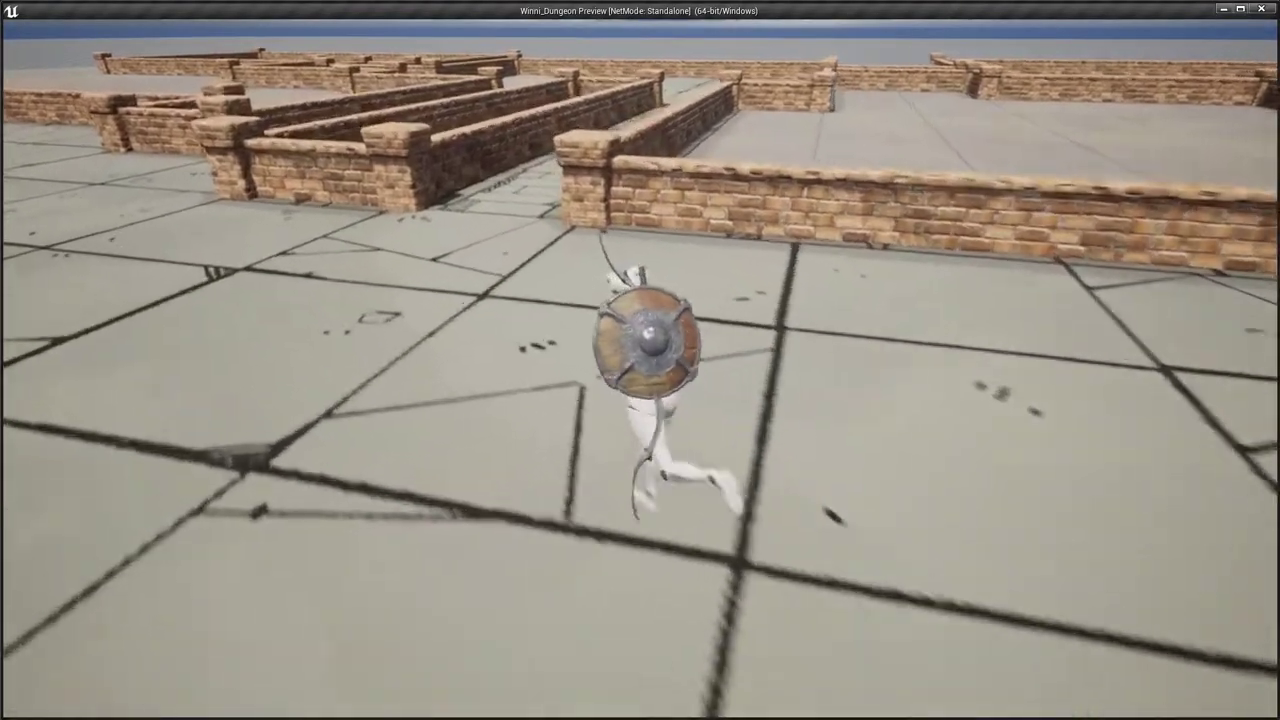
key(w)
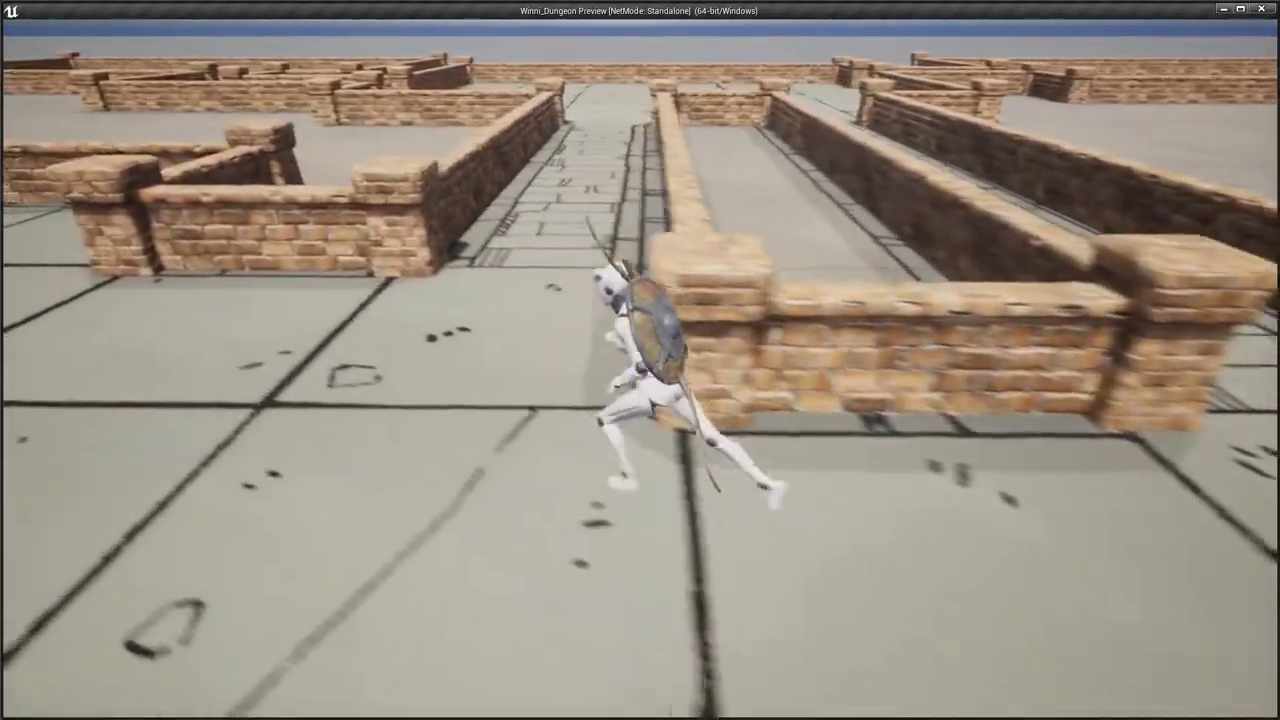
key(w)
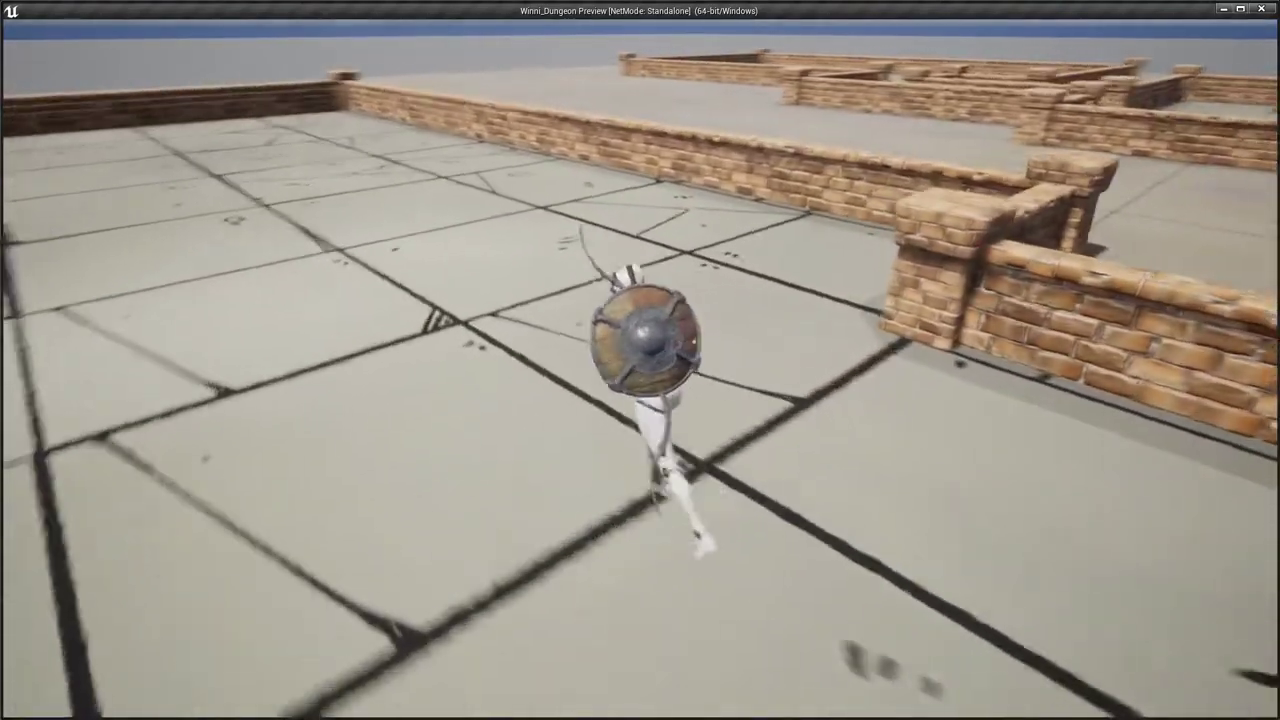
key(w)
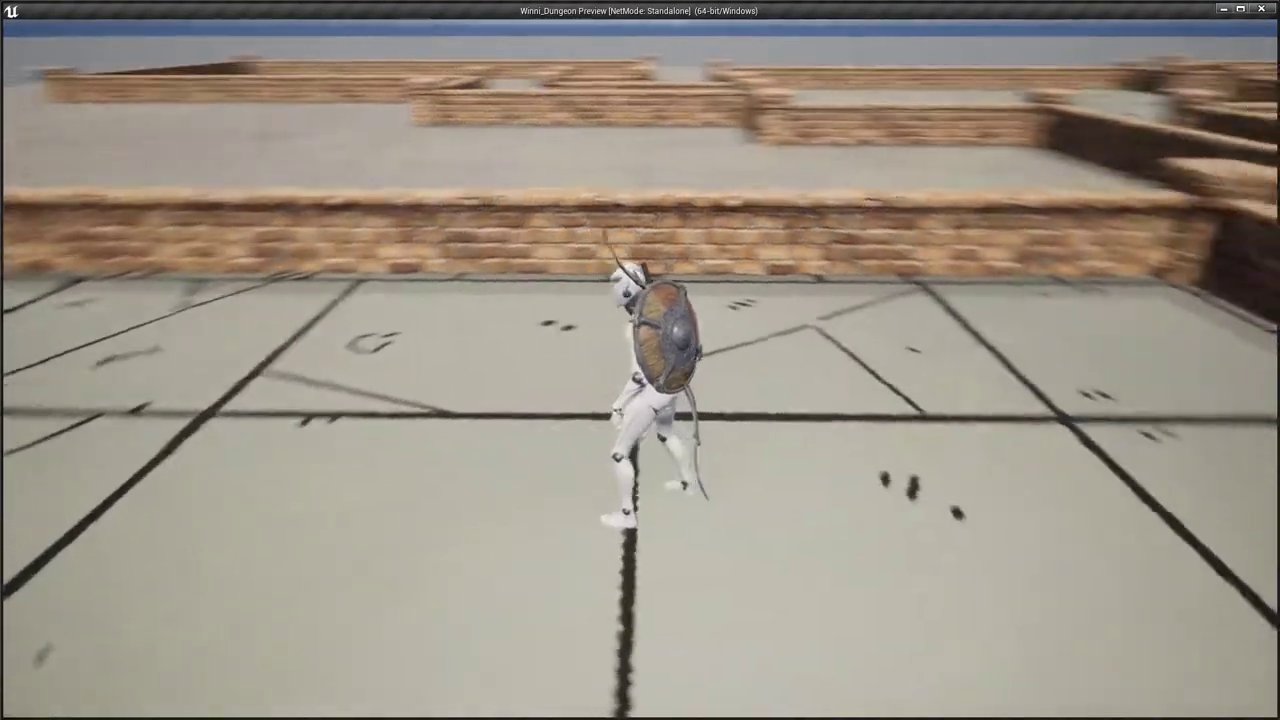
key(w)
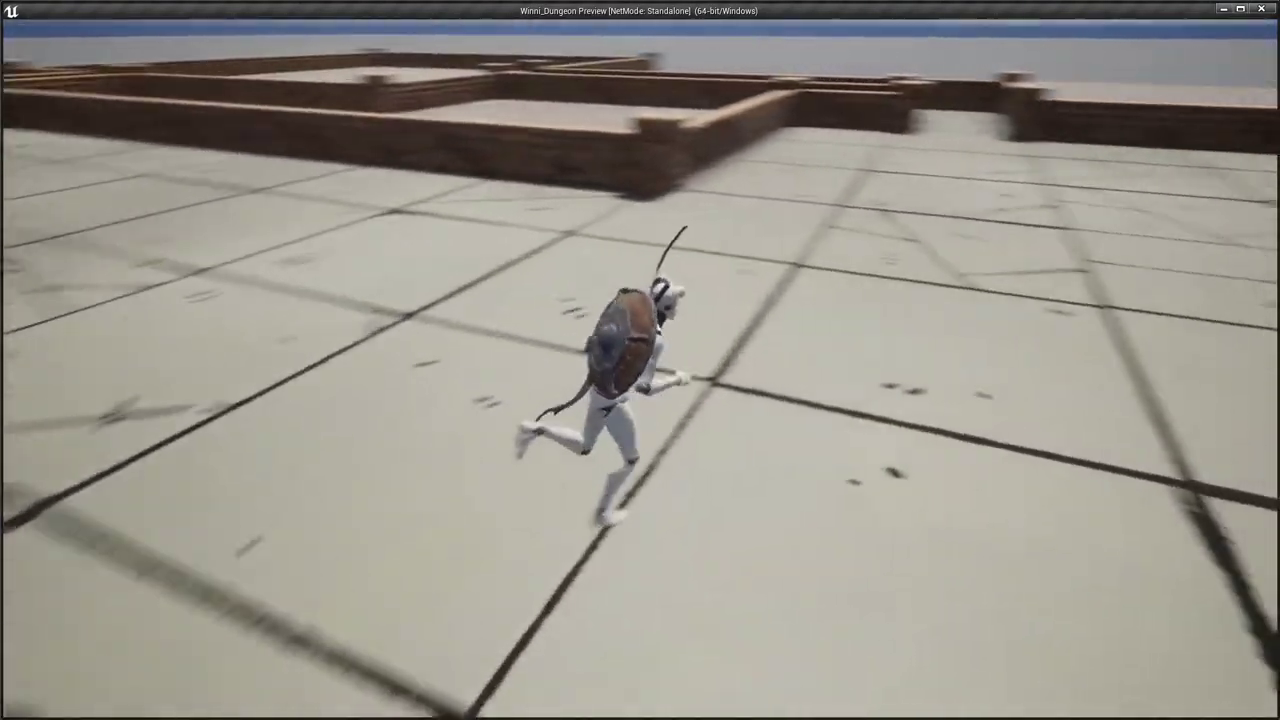
key(w)
key(w)
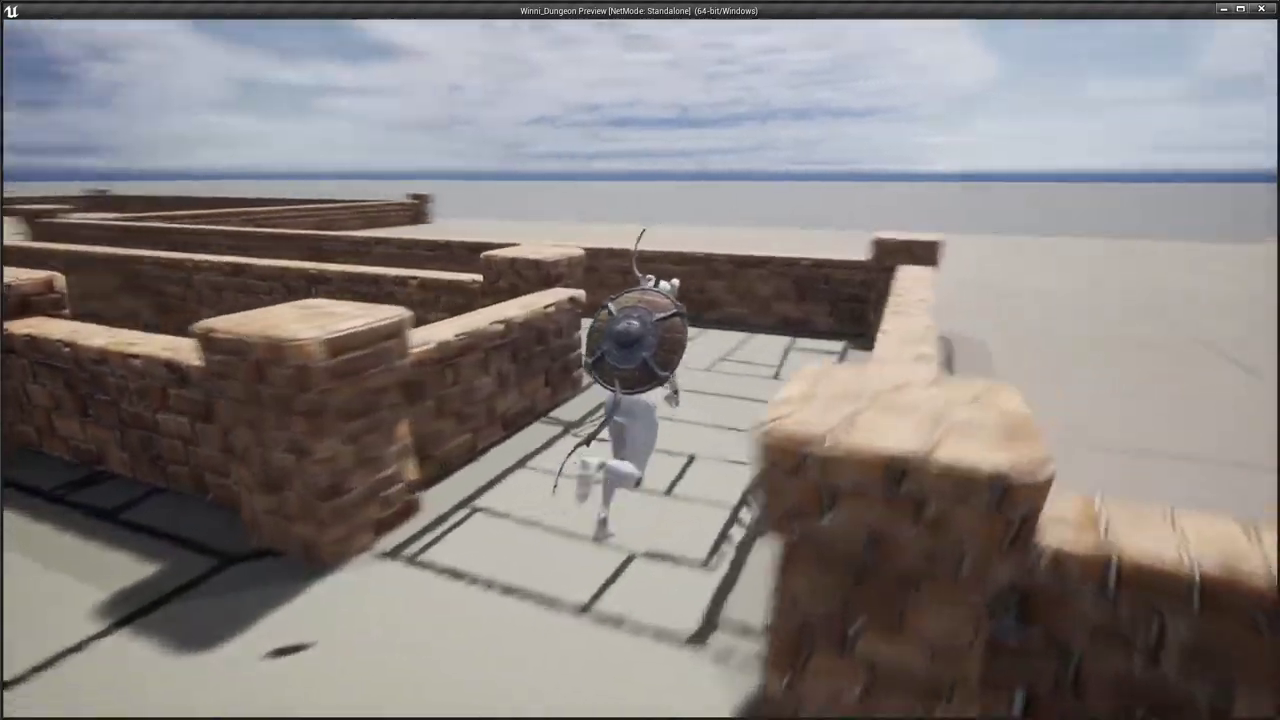
key(w)
key(a)
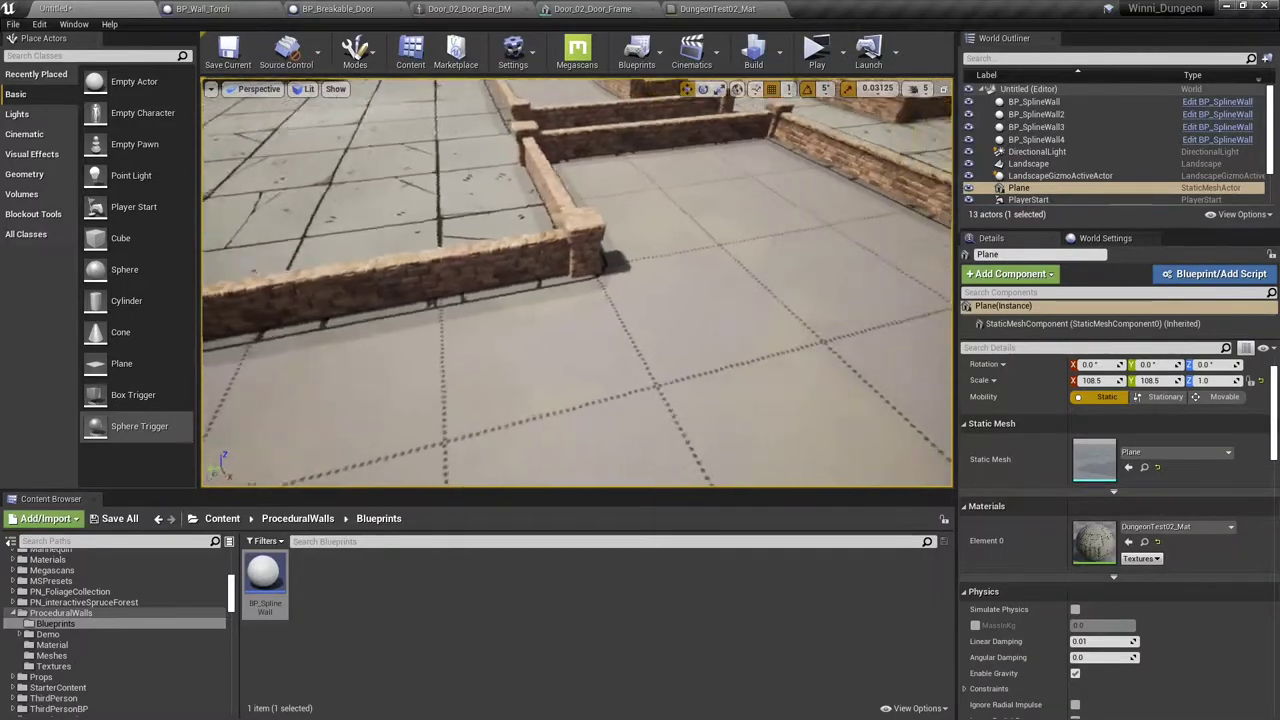
Select the spline wall bordering the rooms, play the level from the raised view, and run the character around the large room.
click(522, 213)
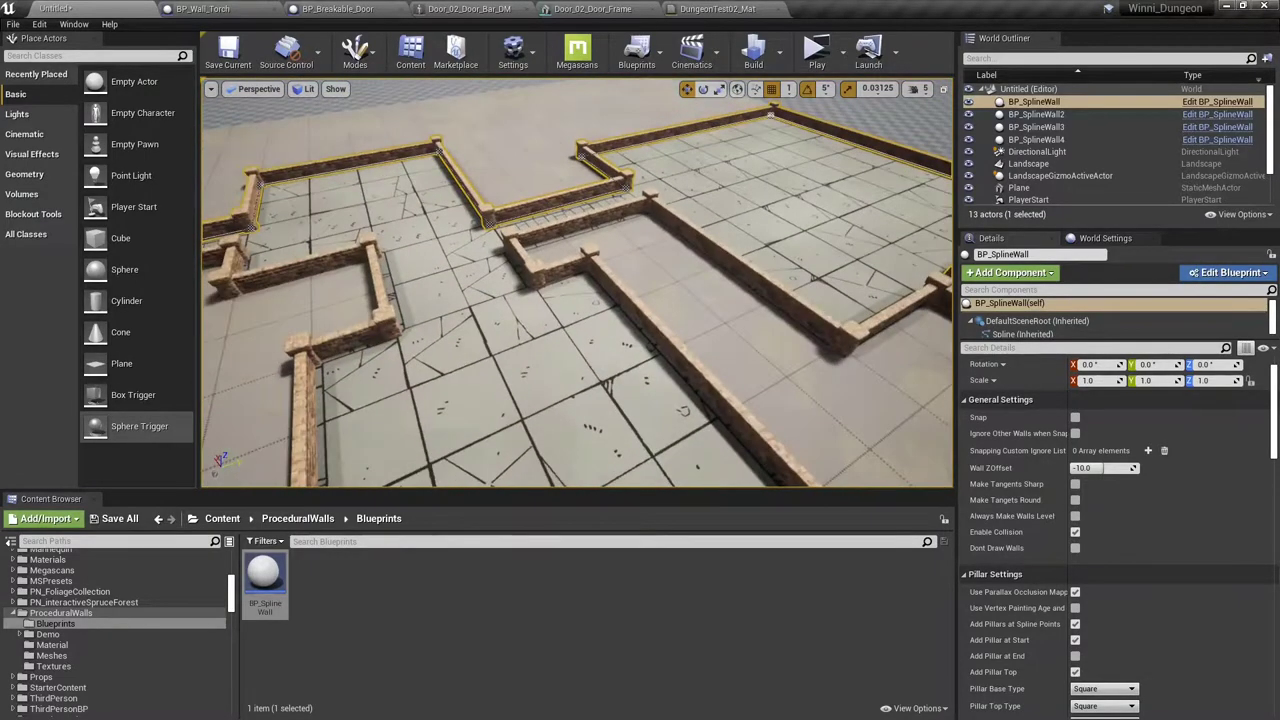
click(816, 50)
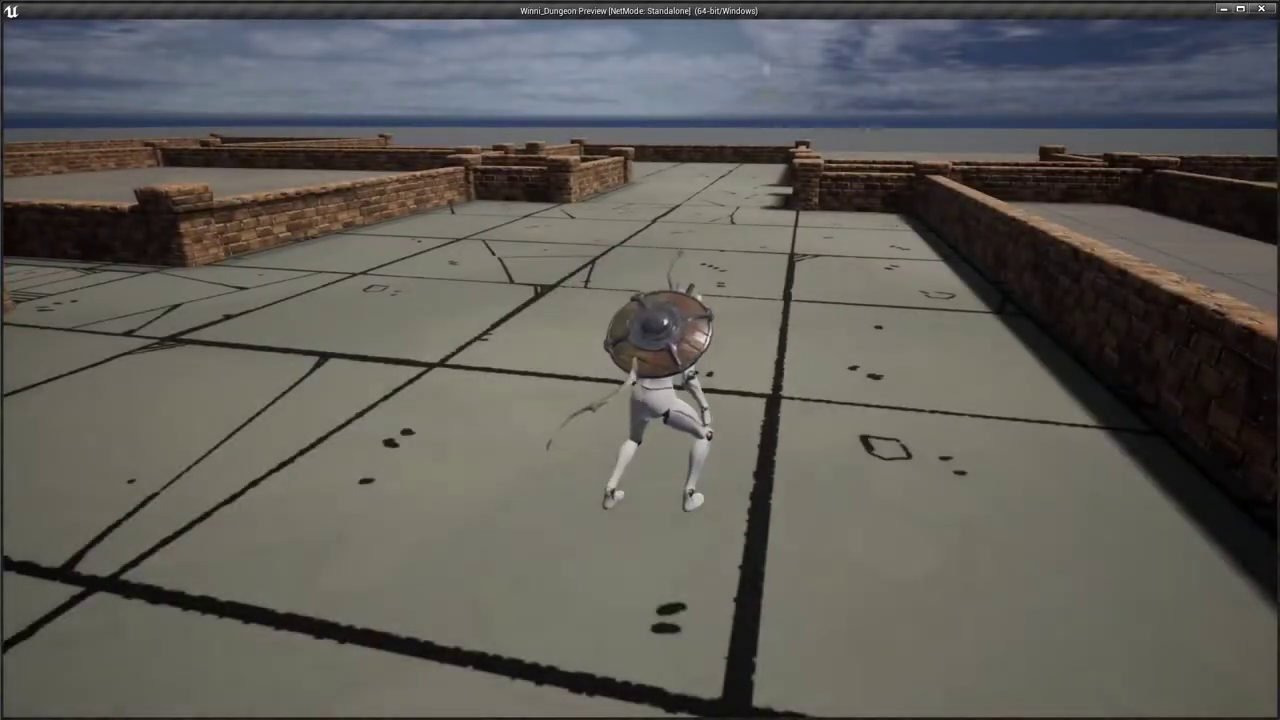
key(d)
key(s)
key(a)
key(w)
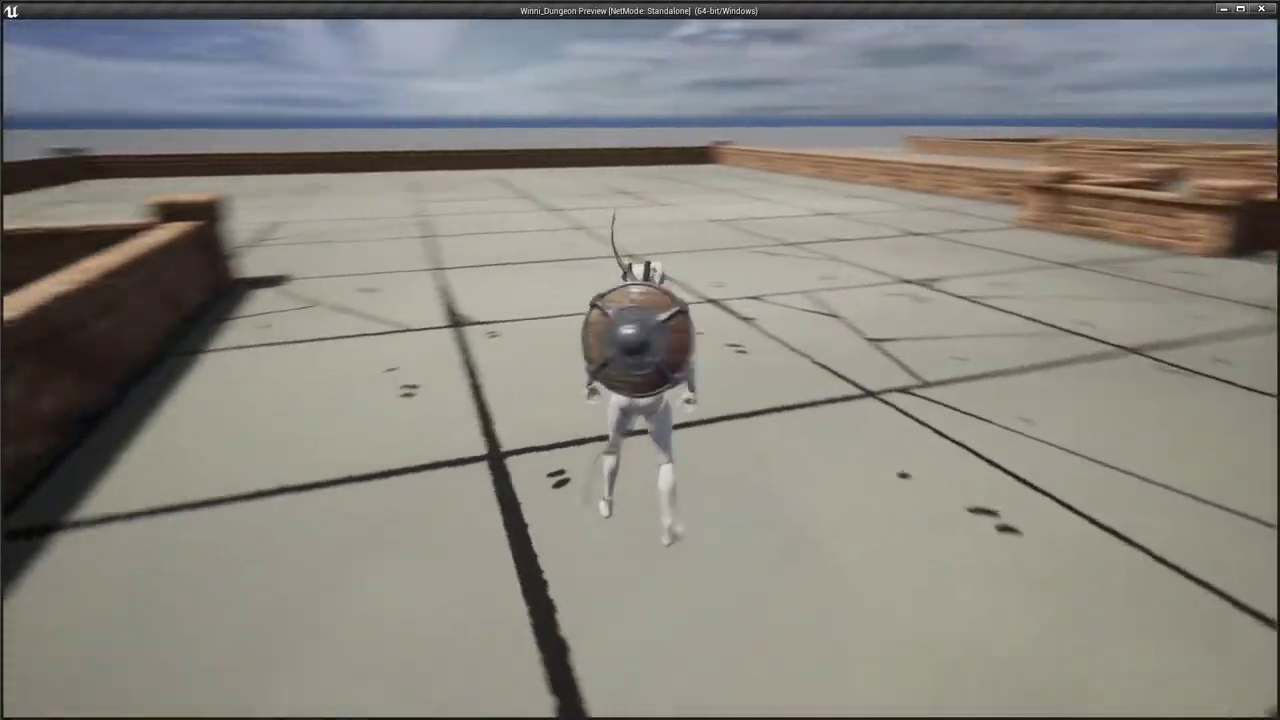
key(w)
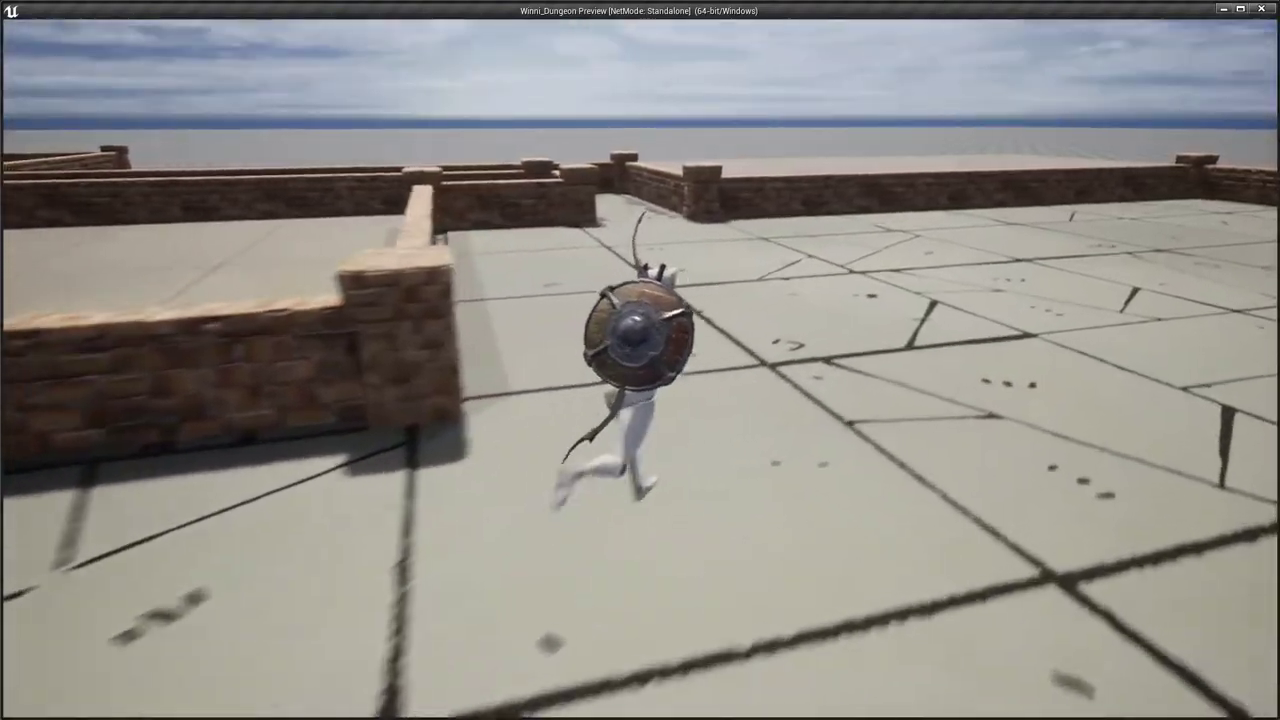
key(w)
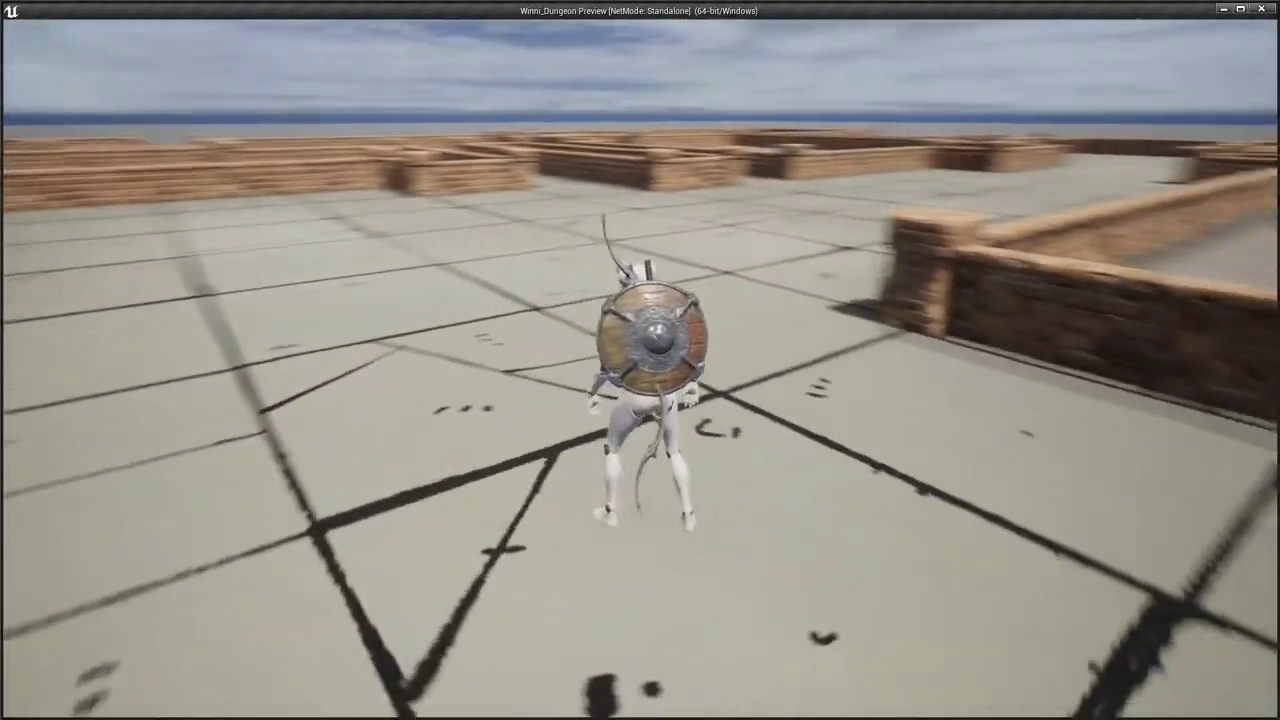
Jump the character over the low walls between rooms, run down the long paved corridor, and stop the preview.
key(d)
key(w)
key(space)
key(a)
key(w)
key(space)
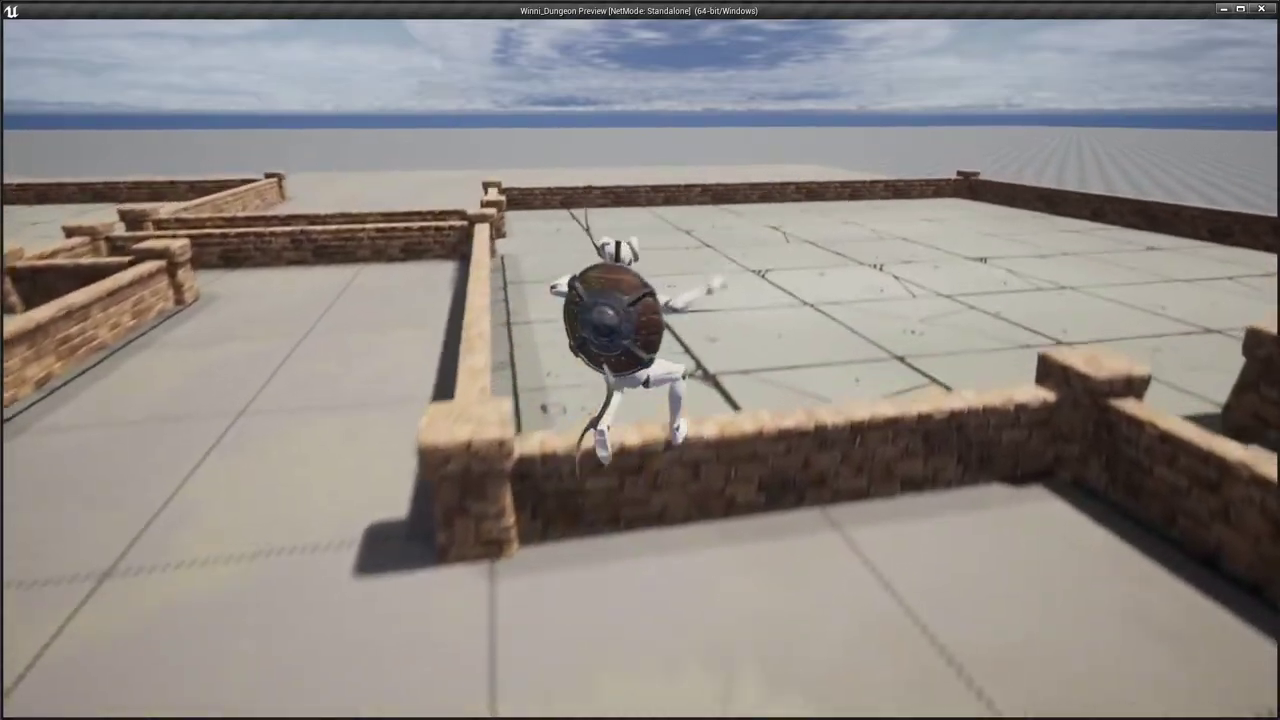
key(d)
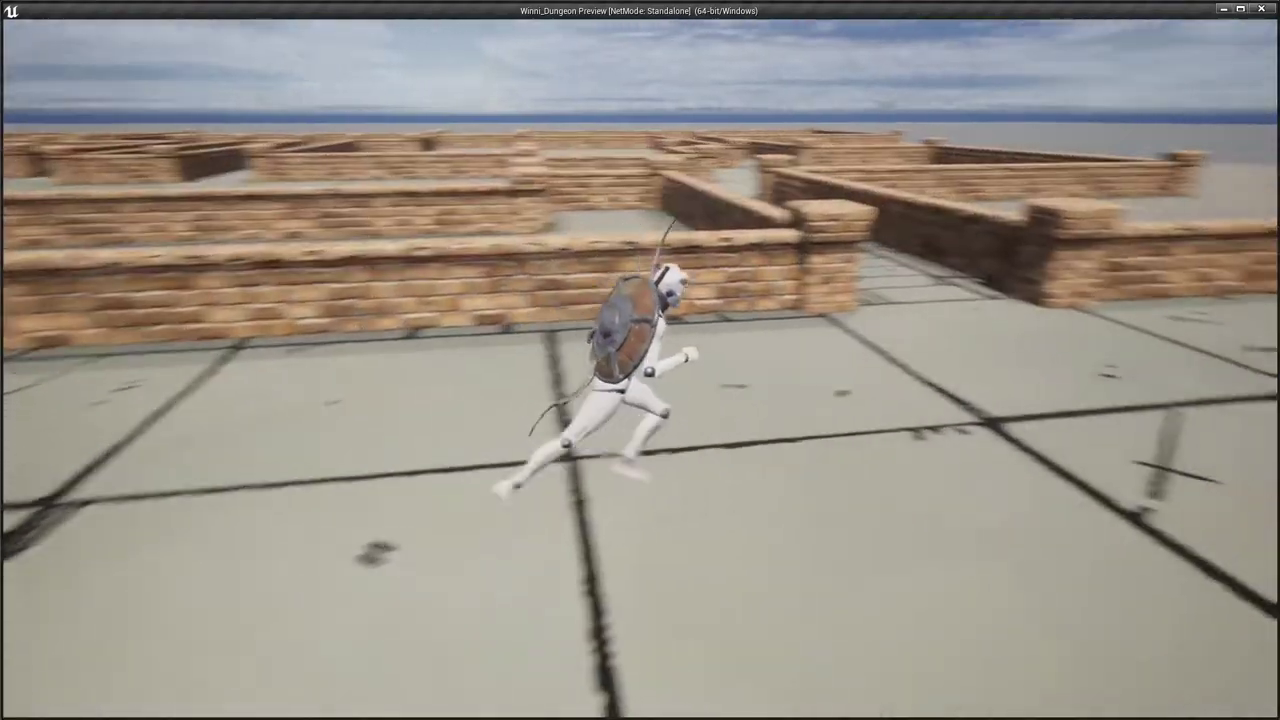
key(w)
key(w)
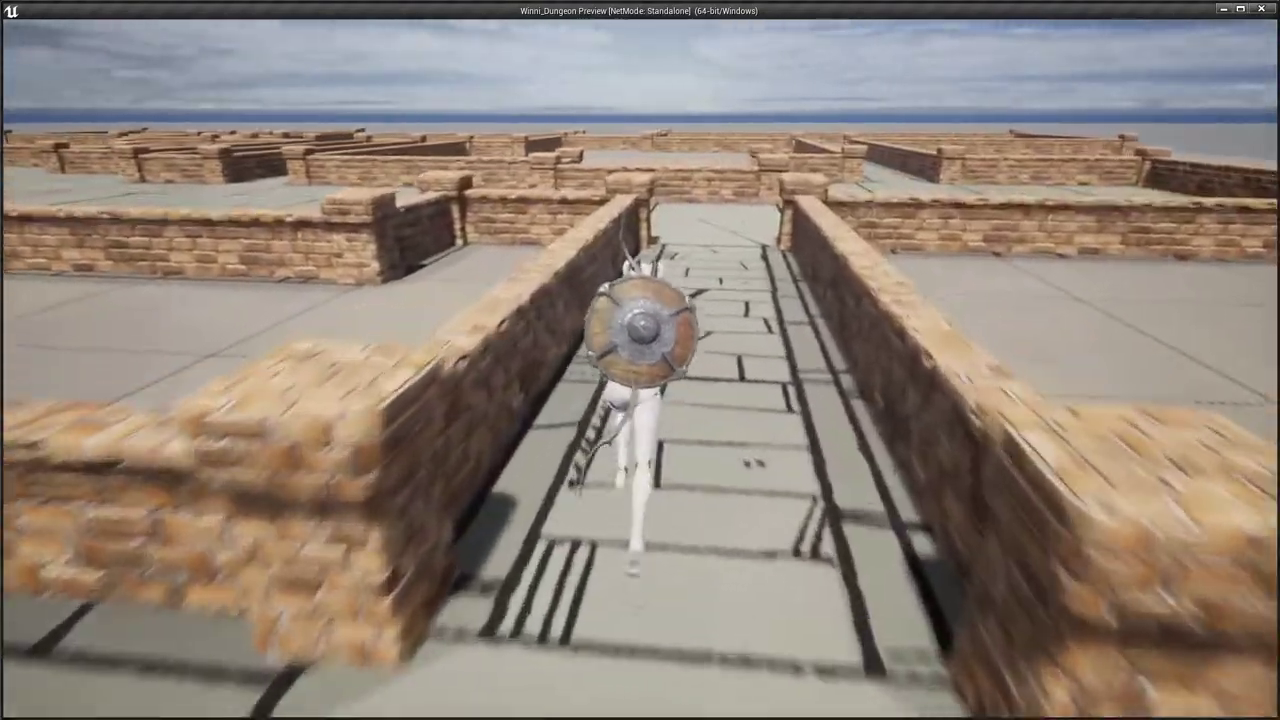
key(w)
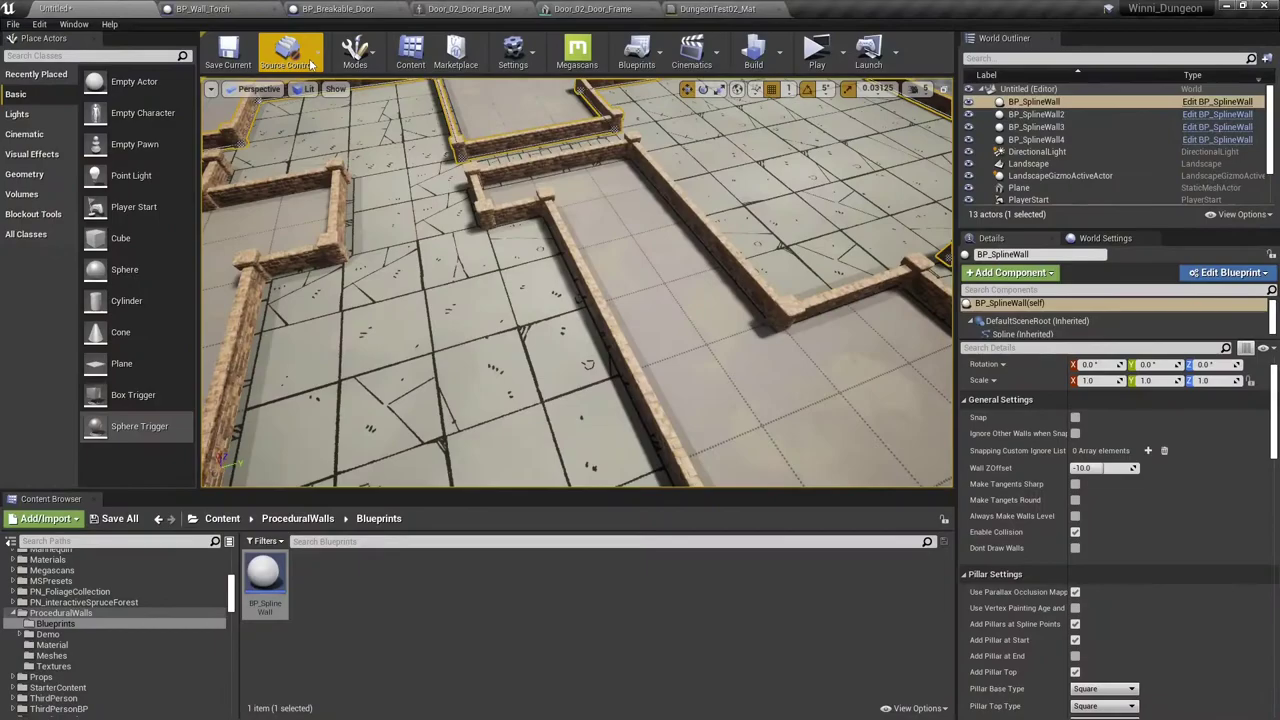
Select all four BP_SplineWall actors and set their Z scale to 5.
key(s)
right_drag(414, 219, 424, 242)
key(w)
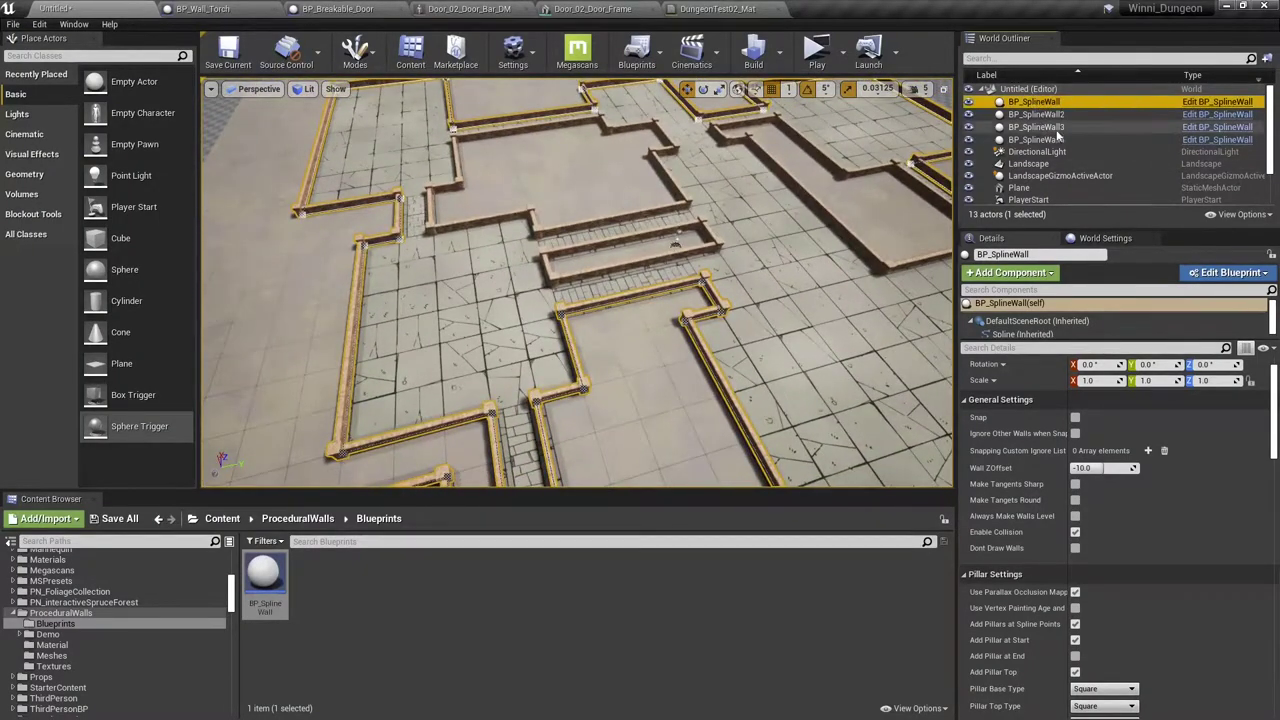
shift+click(1058, 143)
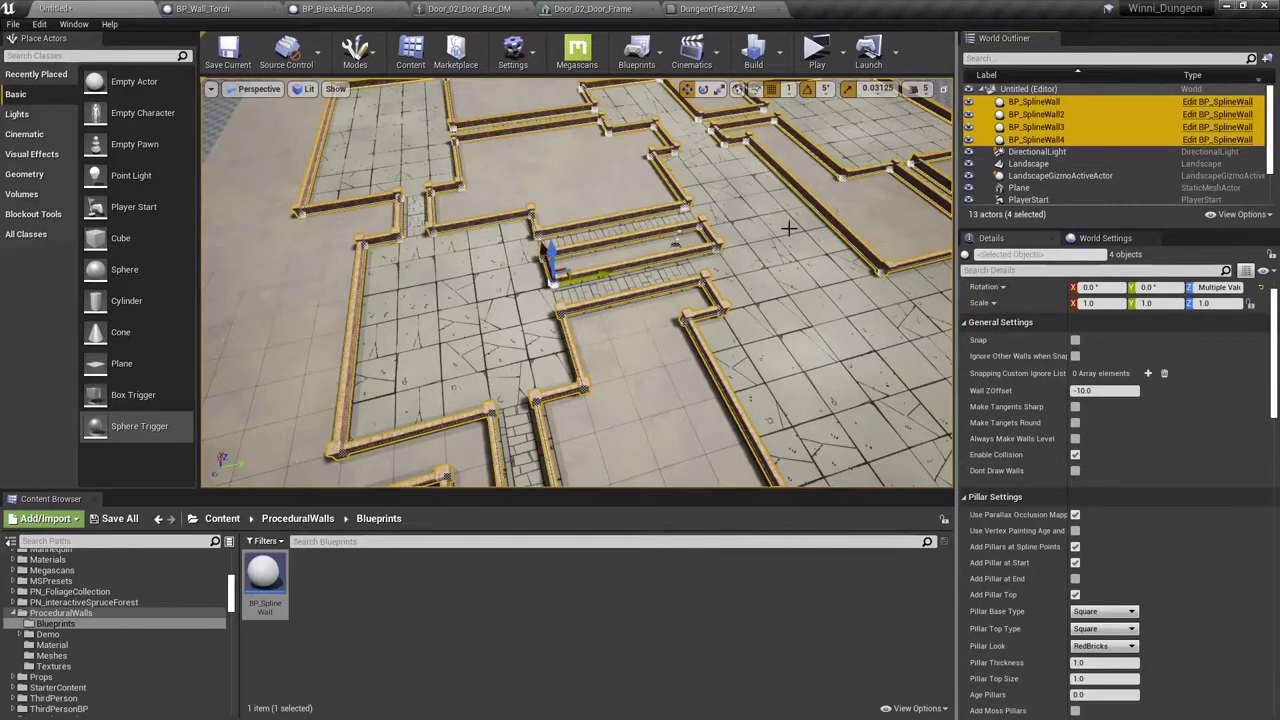
scroll(1107, 377, up, 2)
click(1215, 338)
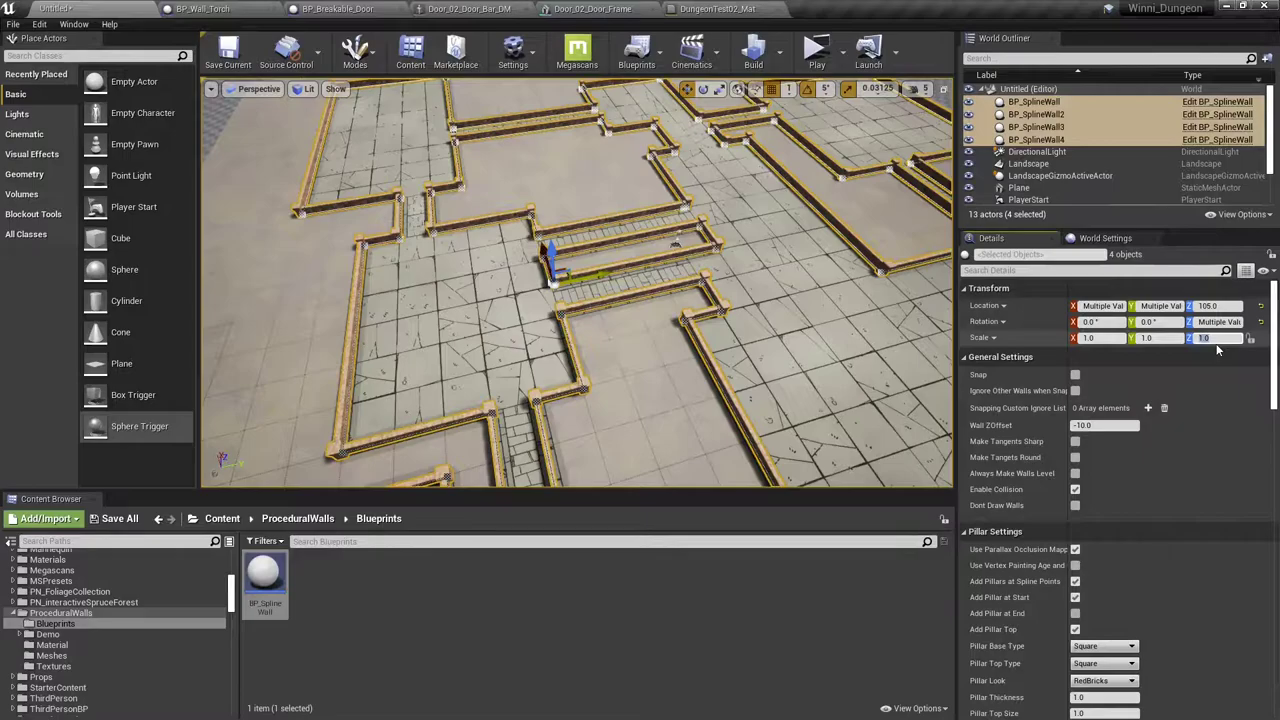
text(5)
key(Return)
Bring the view down to floor level between the heightened walls and play the level from there.
mouse_move(735, 142)
right_down()
mouse_move(705, 105)
mouse_move(705, 120)
mouse_move(725, 80)
mouse_move(735, 142)
right_up()
key(w)
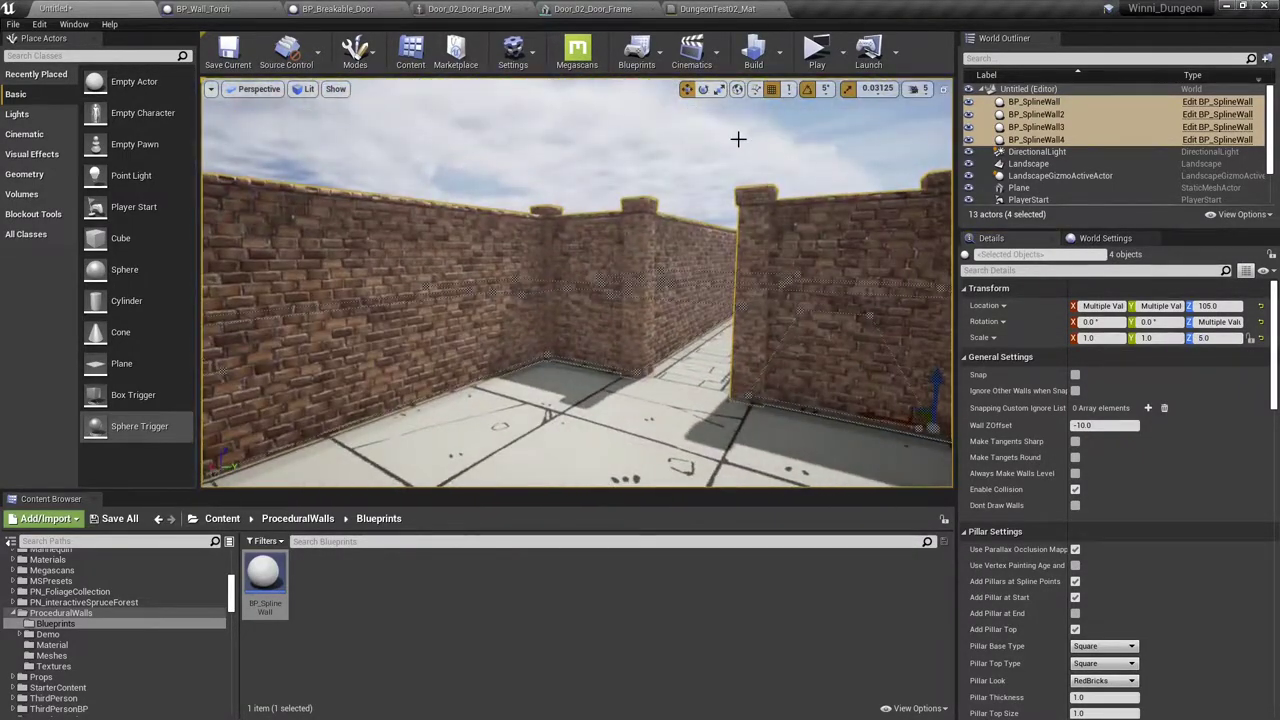
click(816, 62)
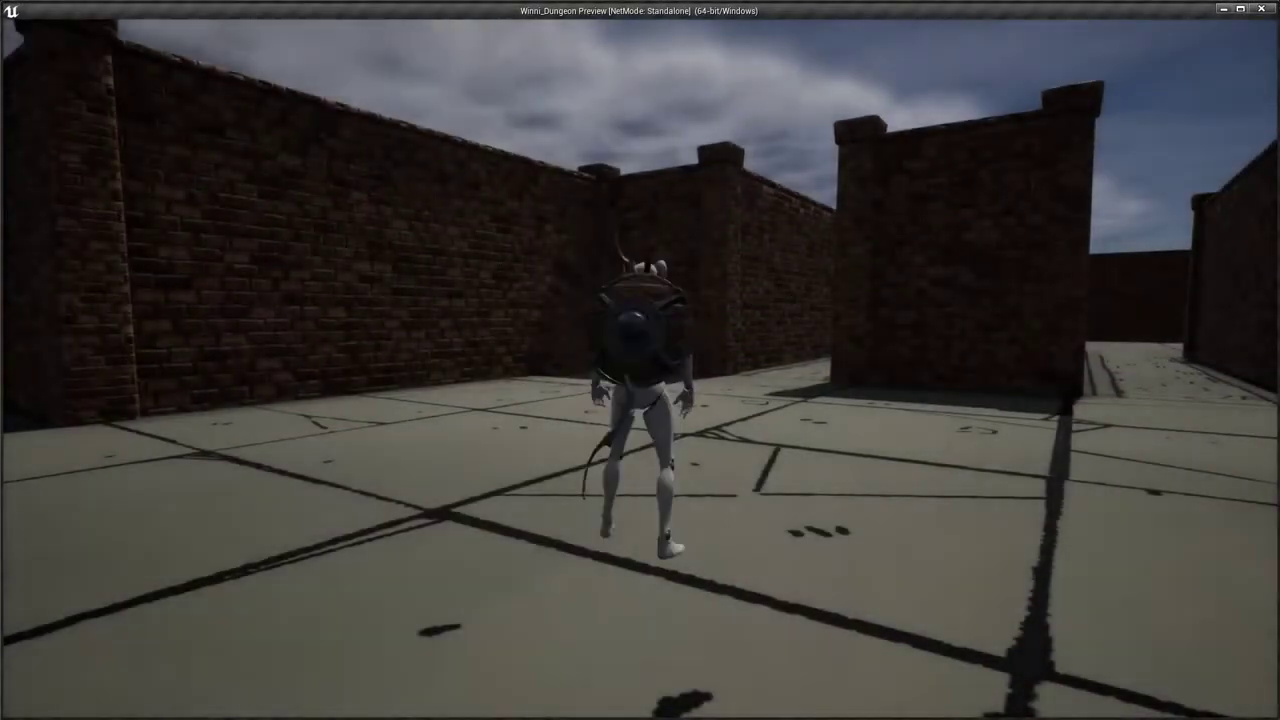
Run the character through the corridors and rooms between the tall walls to check their height, and end the preview.
key(w)
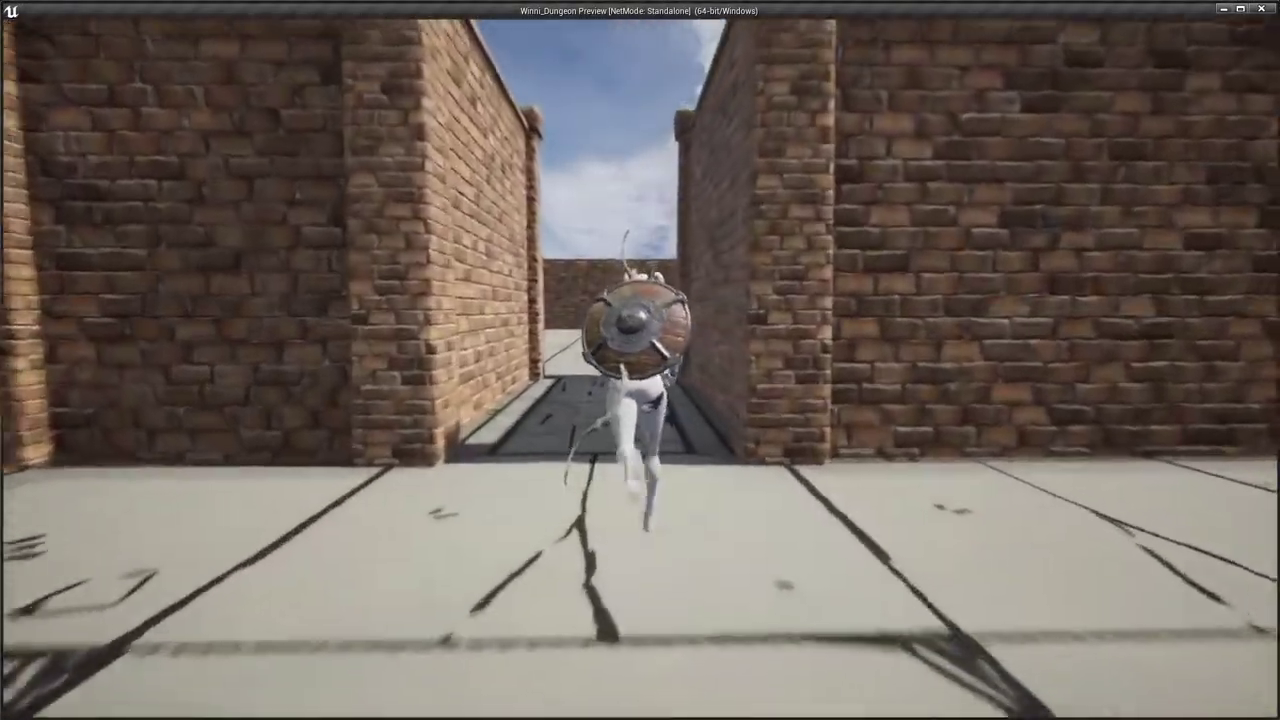
key(w)
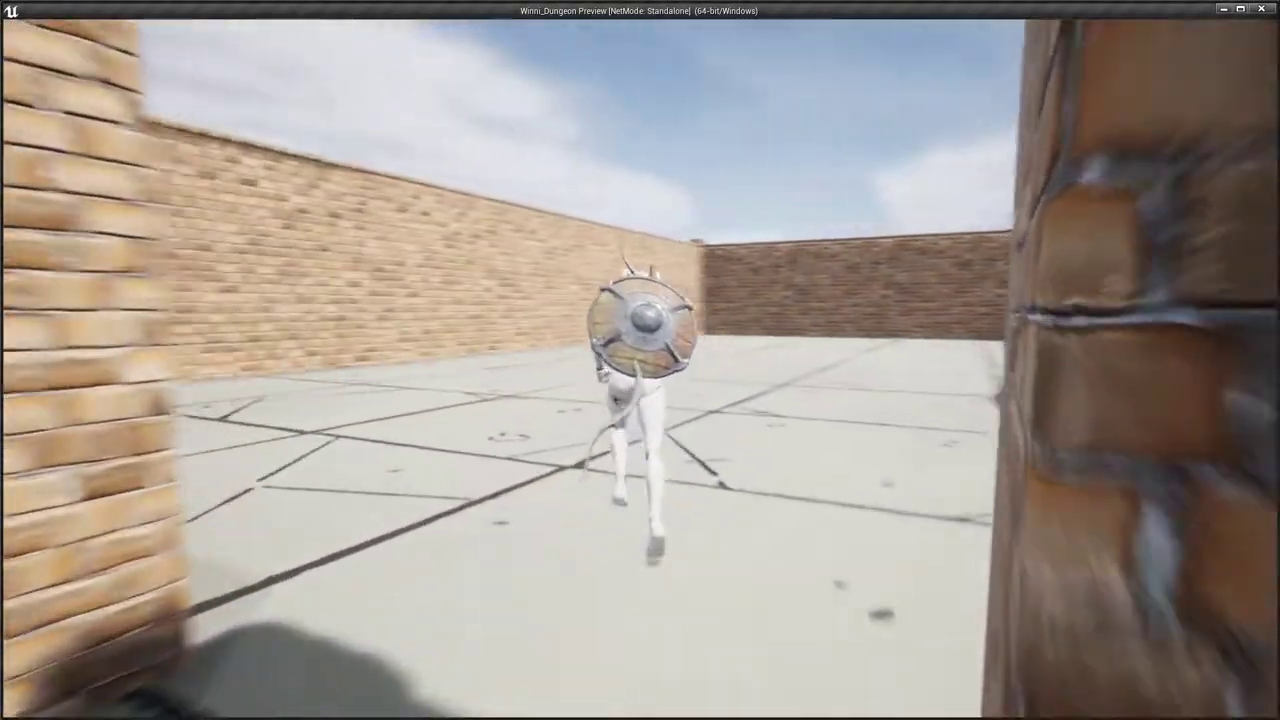
key(w)
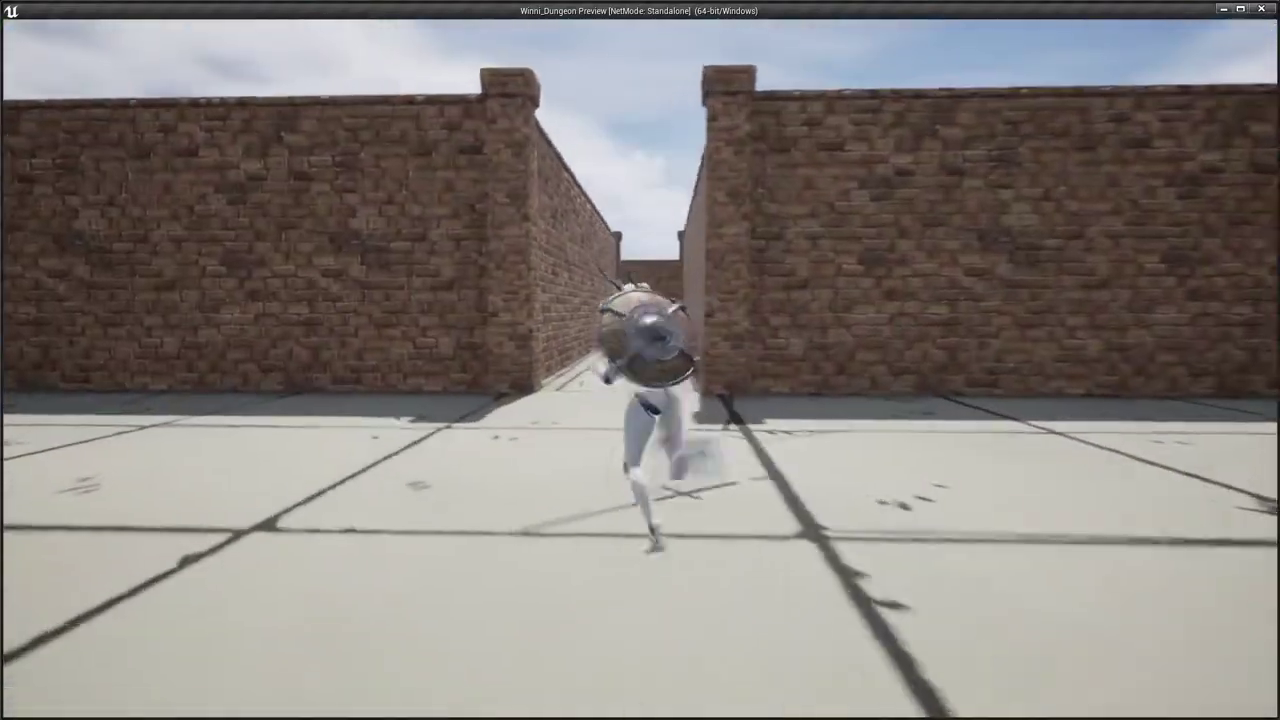
key(w)
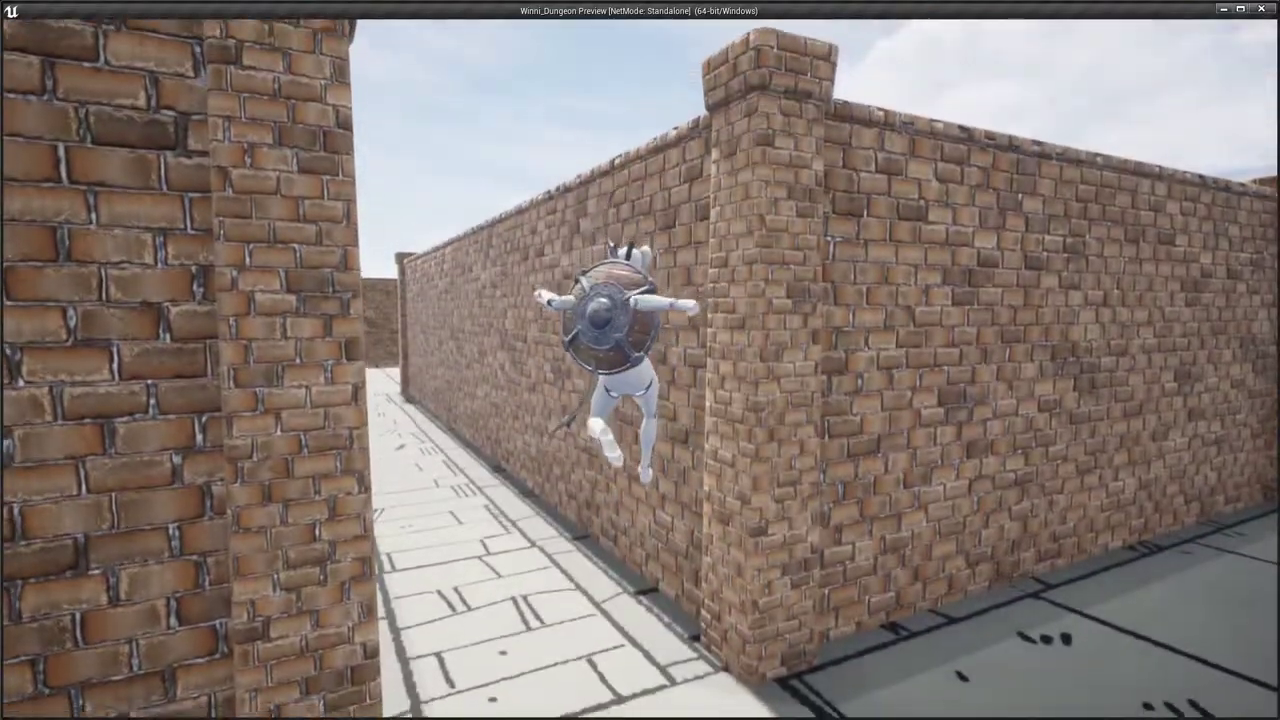
key(w)
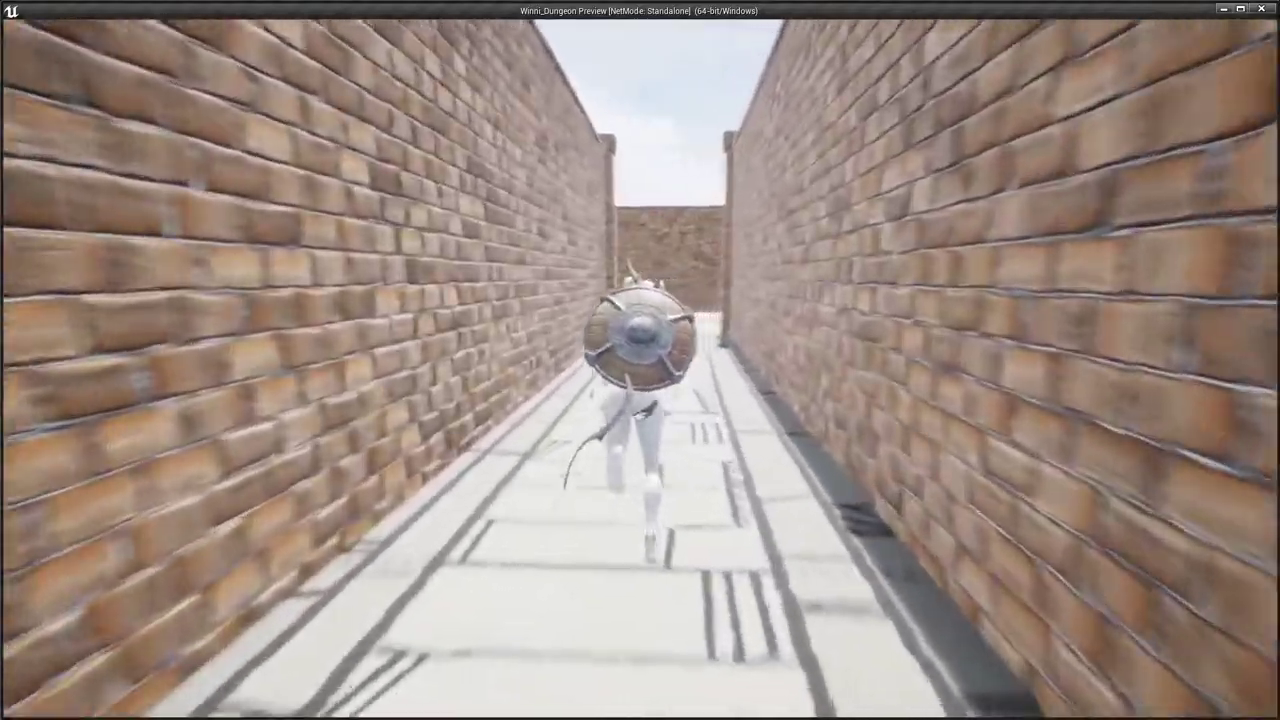
key(w)
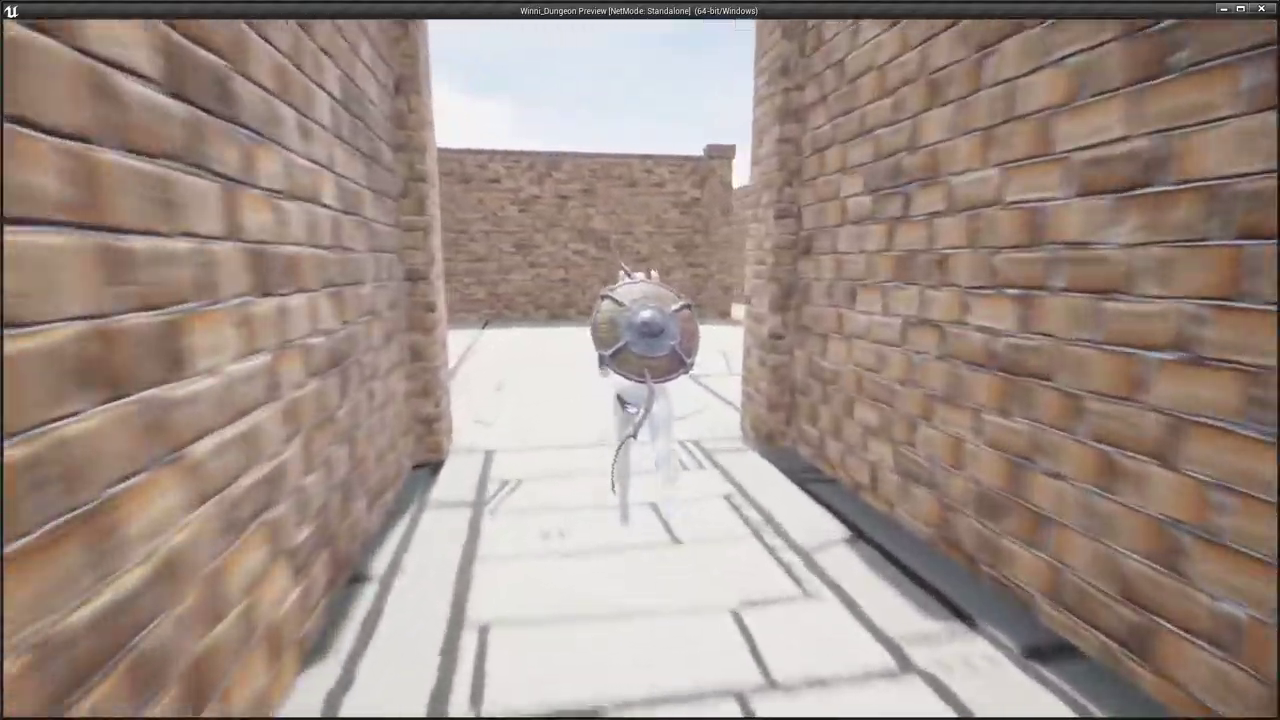
key(w)
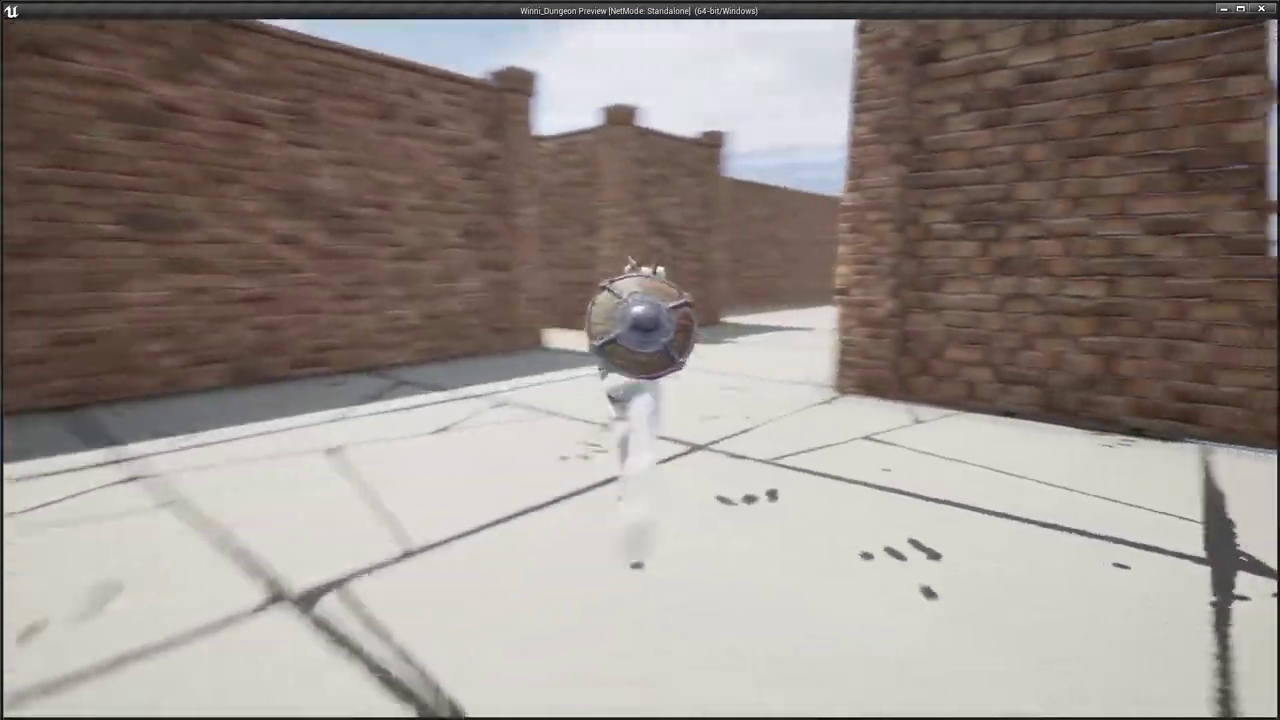
key(w)
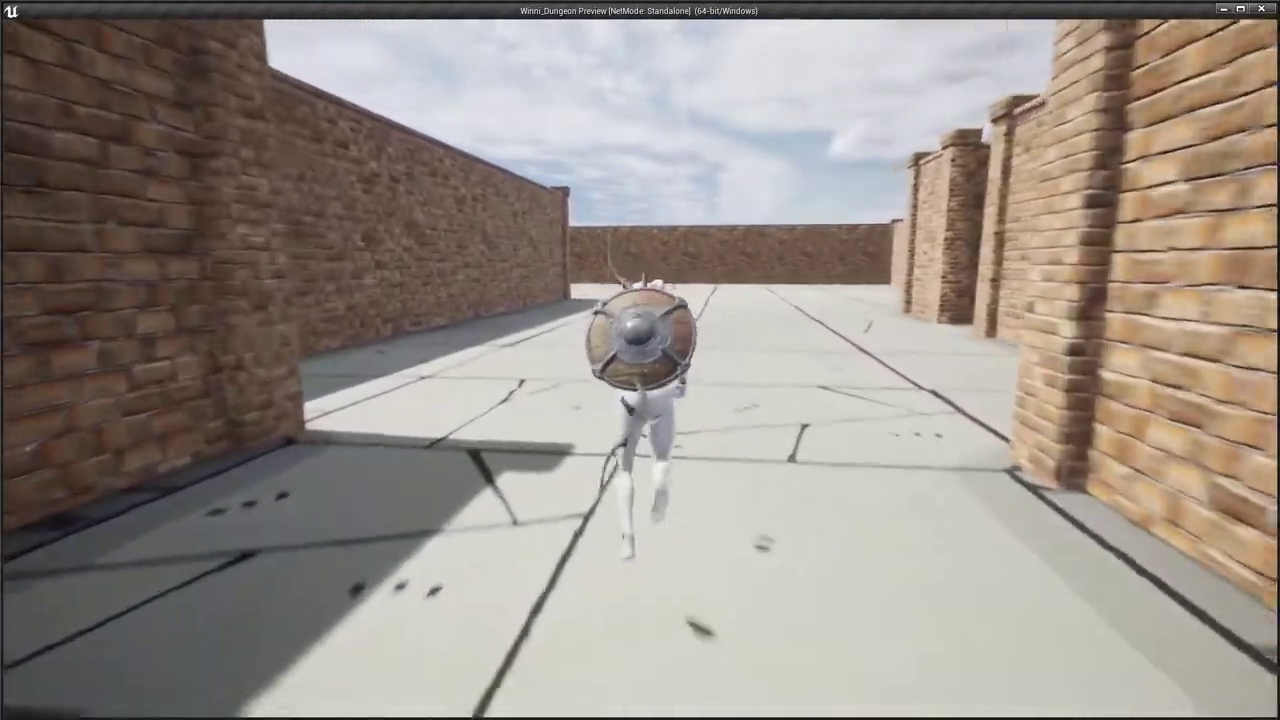
key(w)
key(Escape)
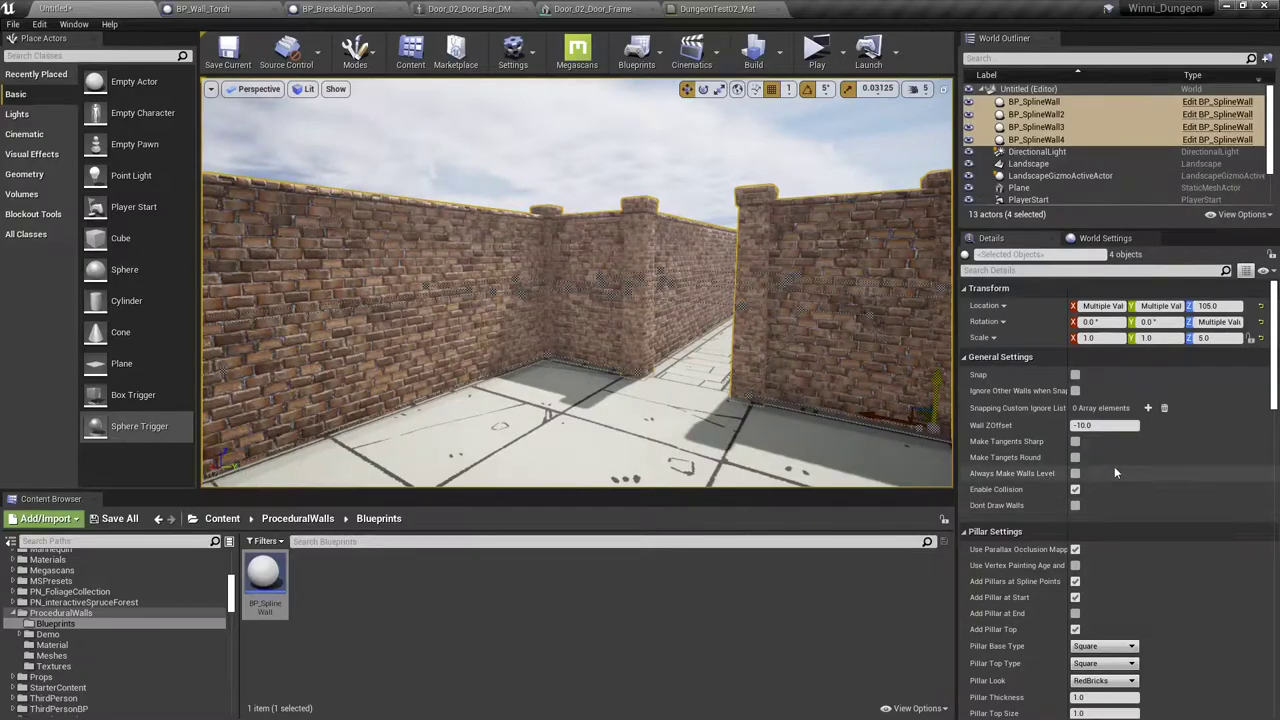
Try the Plastered pillar look on the four selected spline walls and return it to RedBricks.
scroll(1114, 466, down, 2)
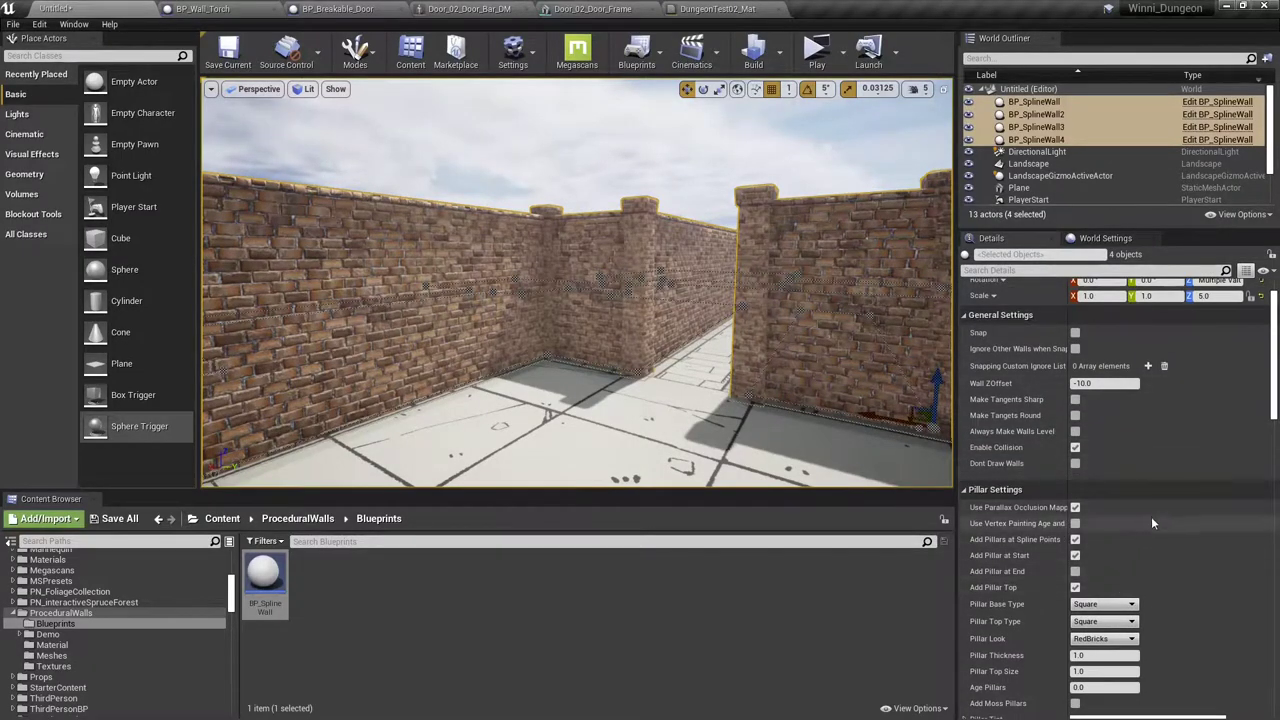
scroll(1152, 520, down, 3)
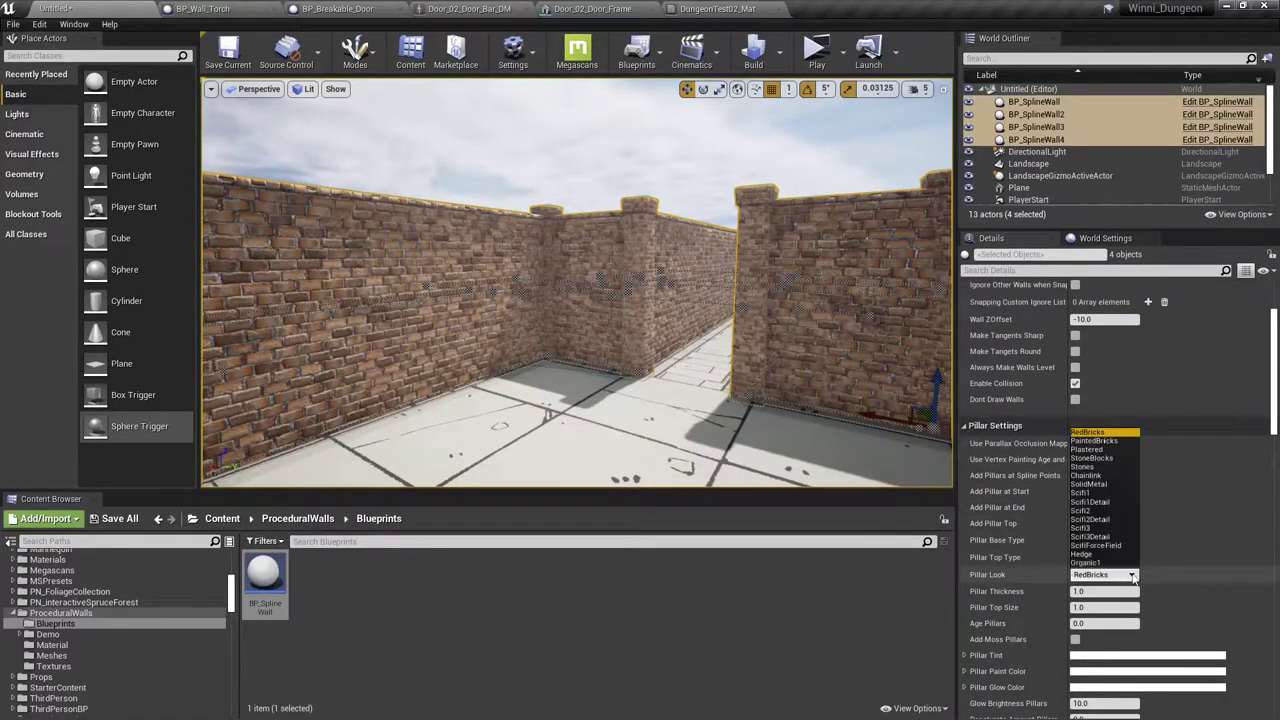
click(1096, 450)
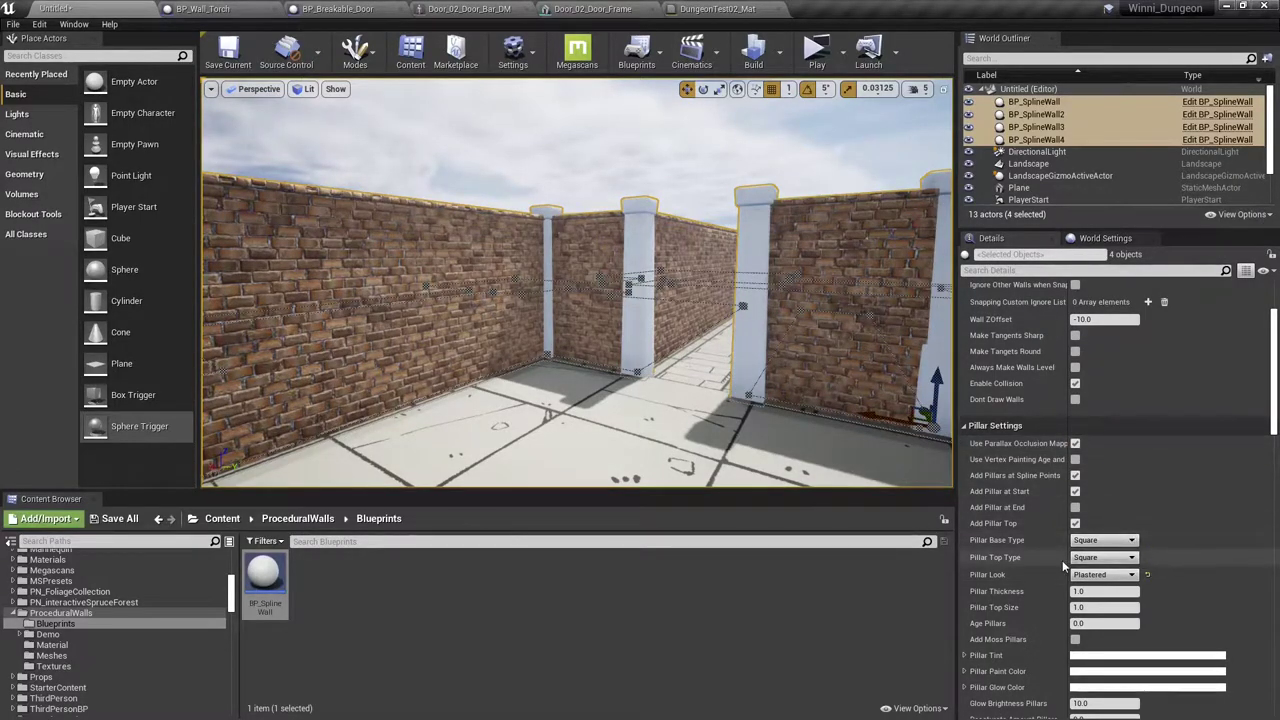
click(1118, 578)
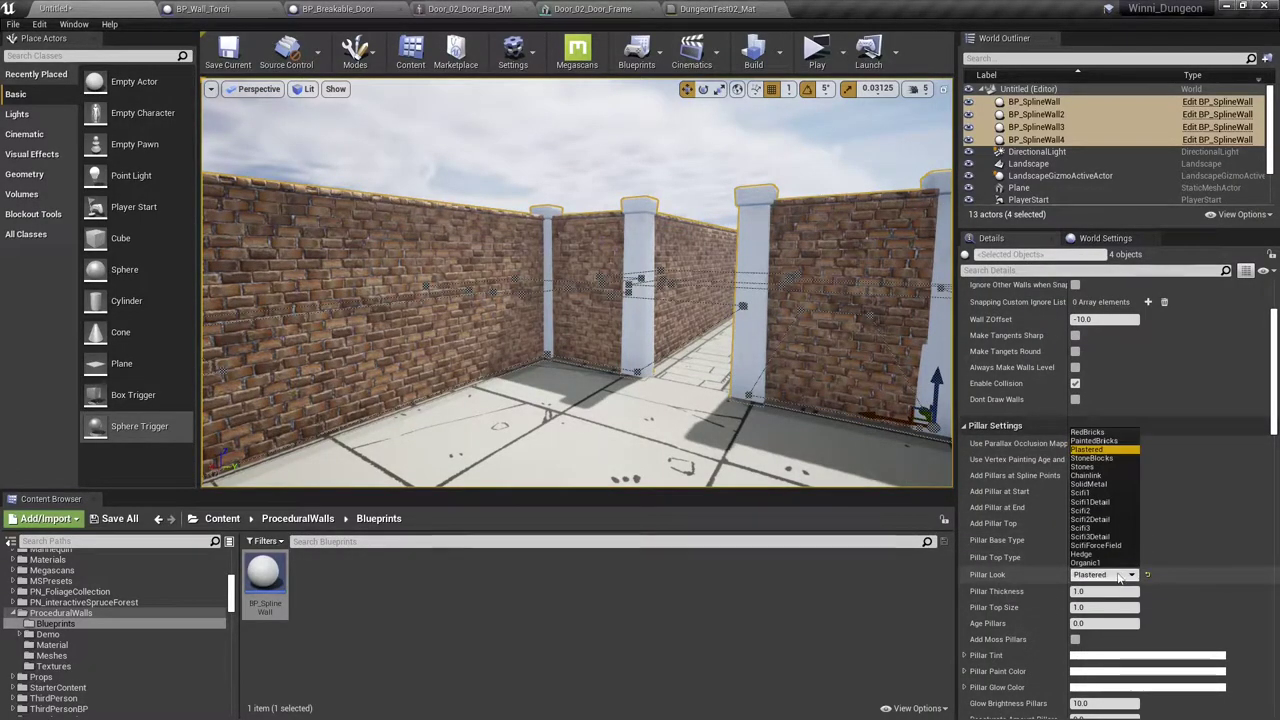
click(1088, 432)
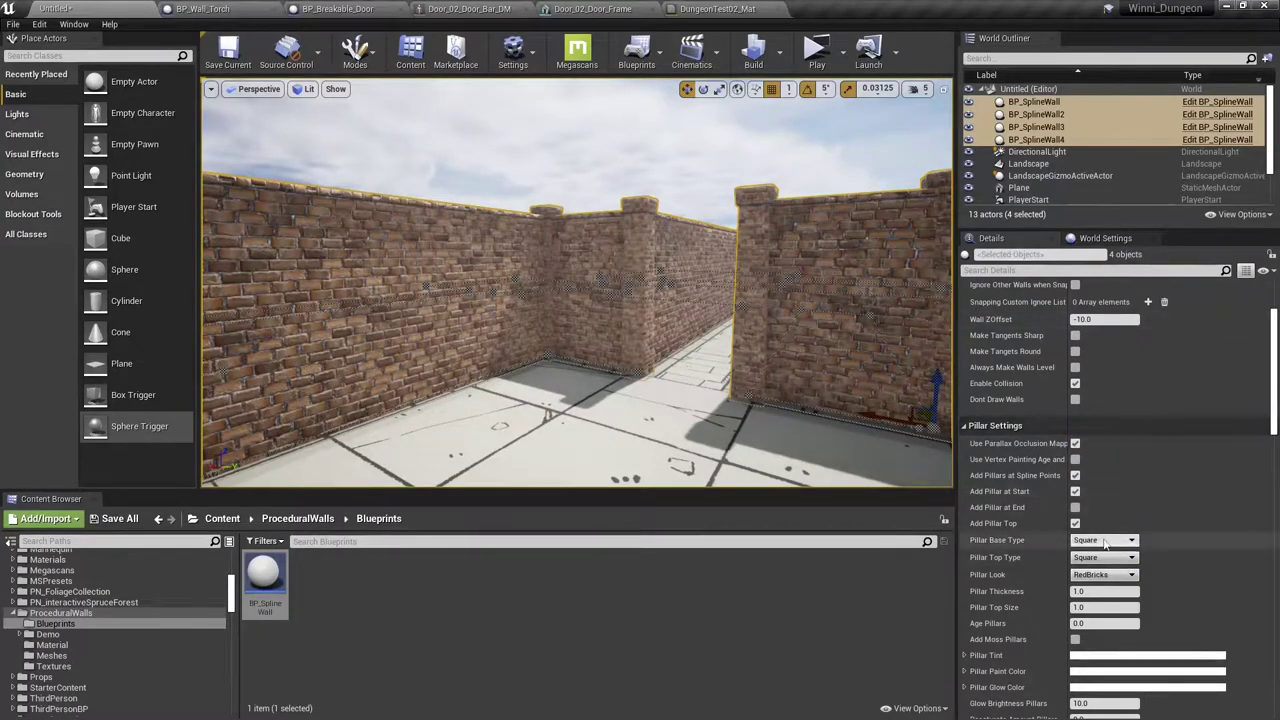
Try the Plastered and Chainlink wall looks on the four selected spline walls.
scroll(1104, 540, down, 5)
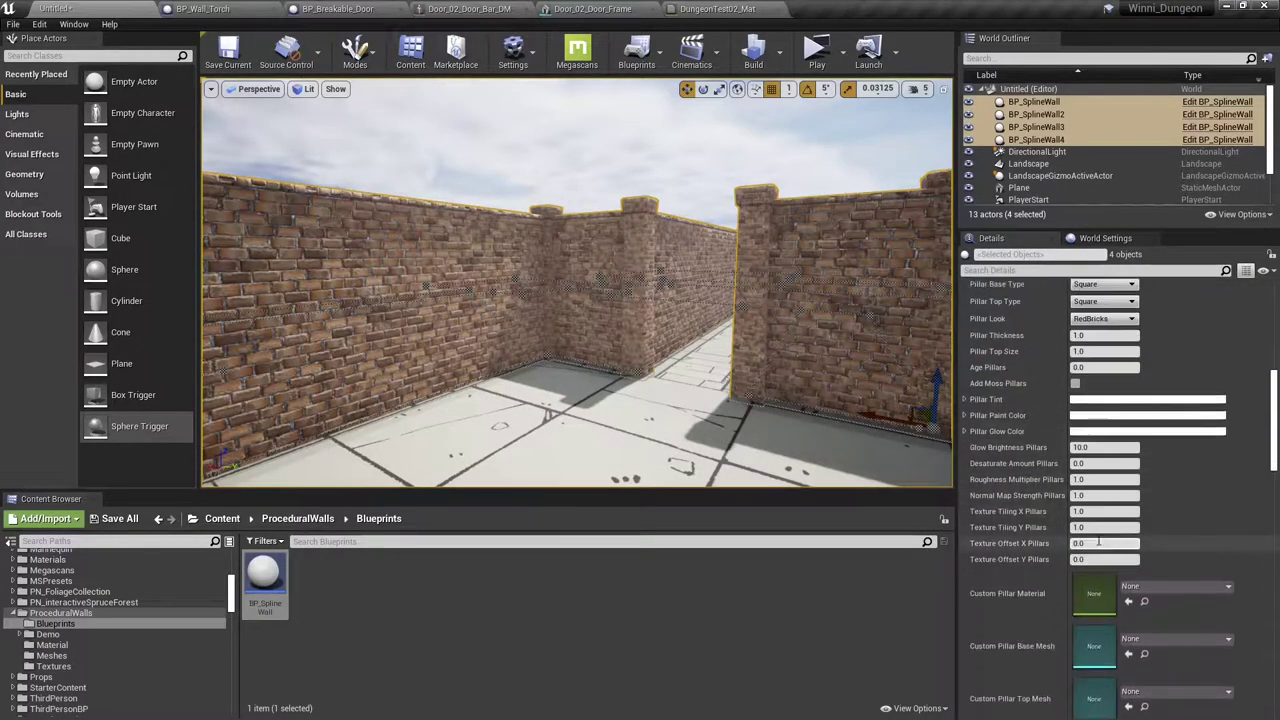
scroll(1098, 541, up, 1)
scroll(1098, 539, up, 2)
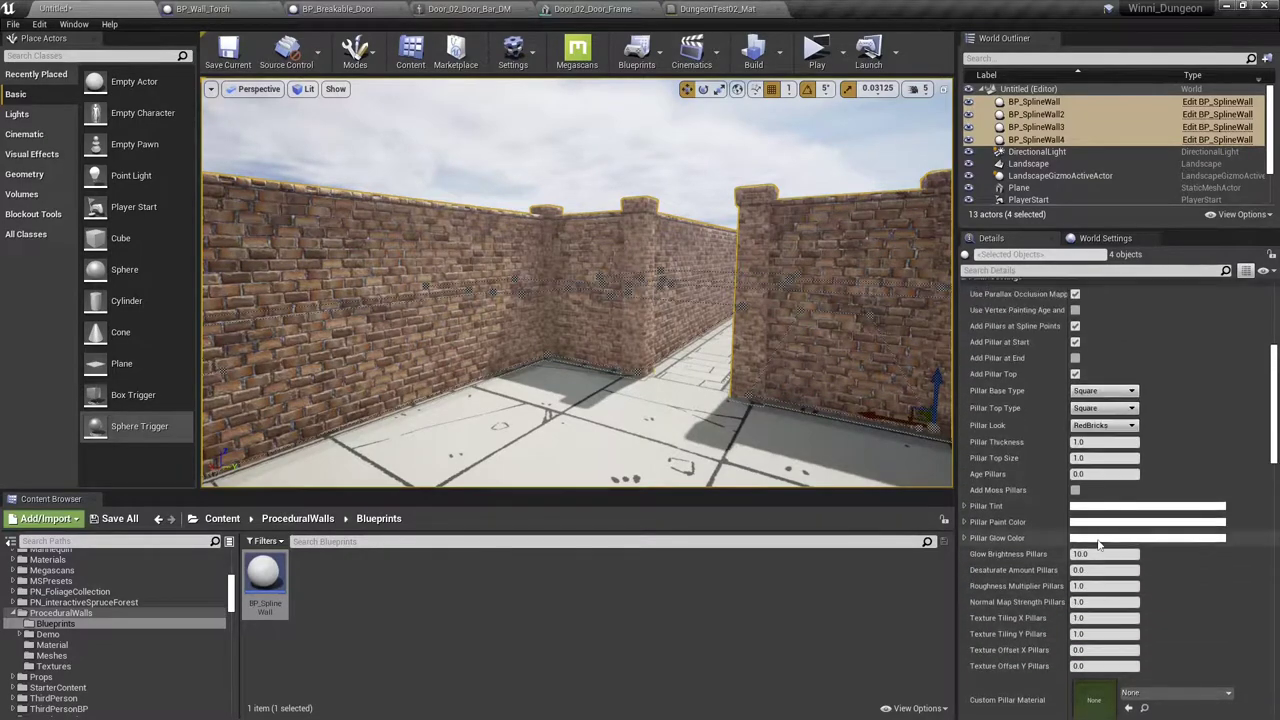
scroll(990, 349, up, 2)
click(966, 341)
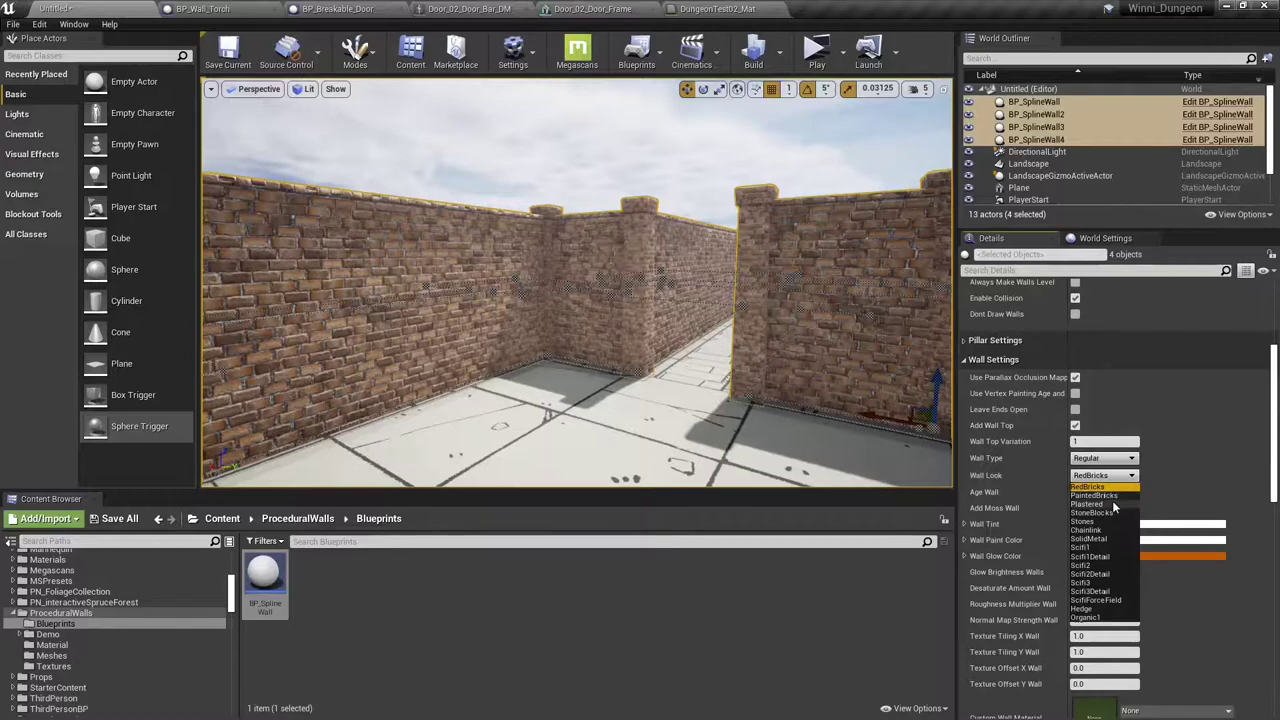
click(1113, 502)
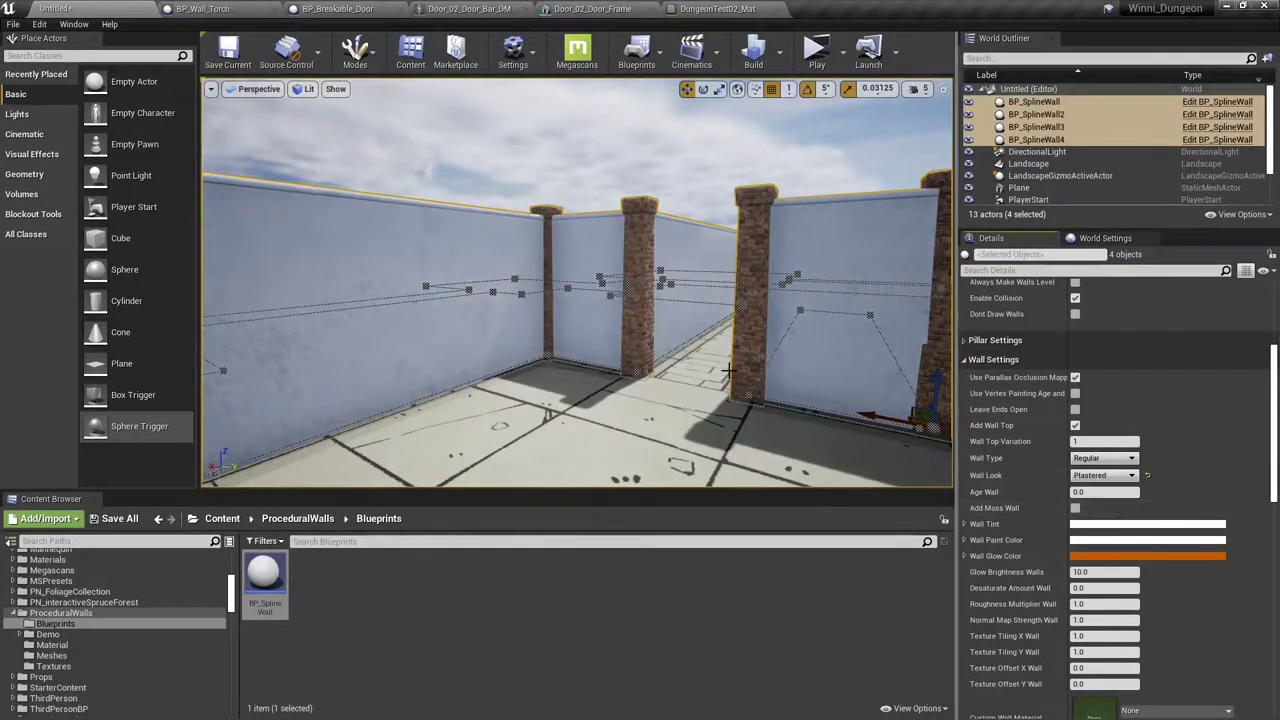
right_drag(840, 380, 930, 378)
right_drag(789, 415, 940, 428)
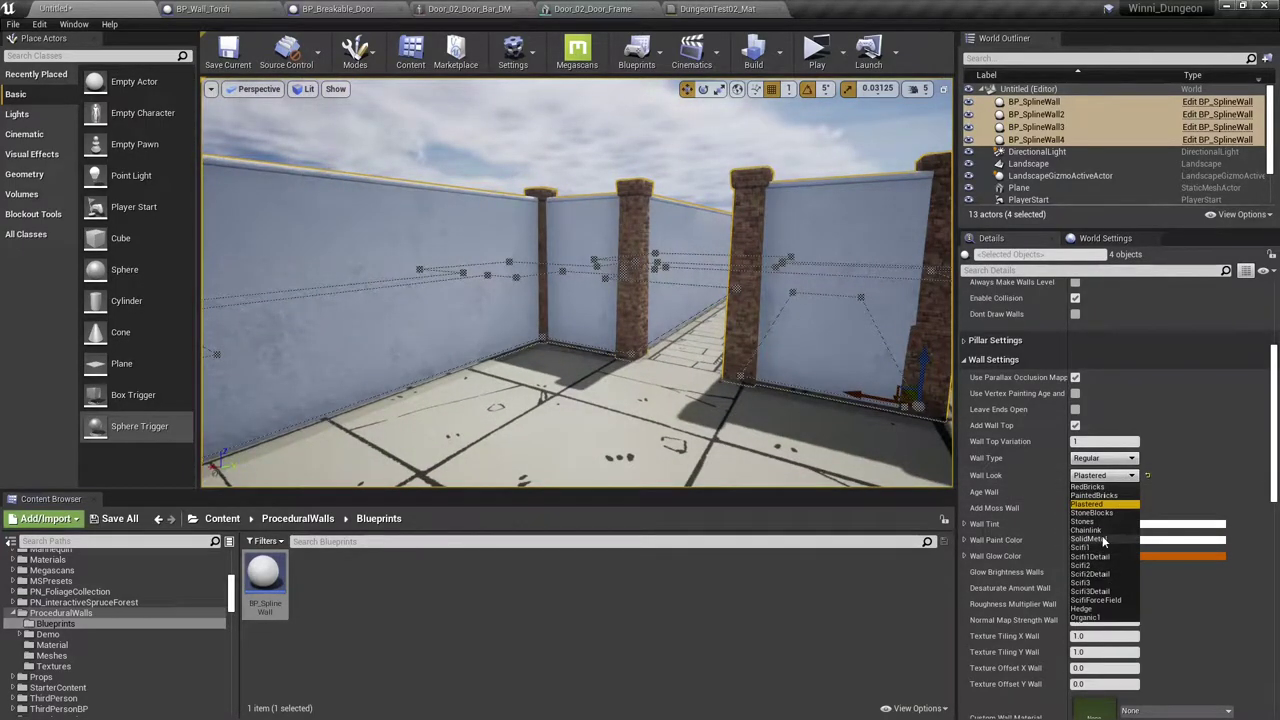
click(1101, 529)
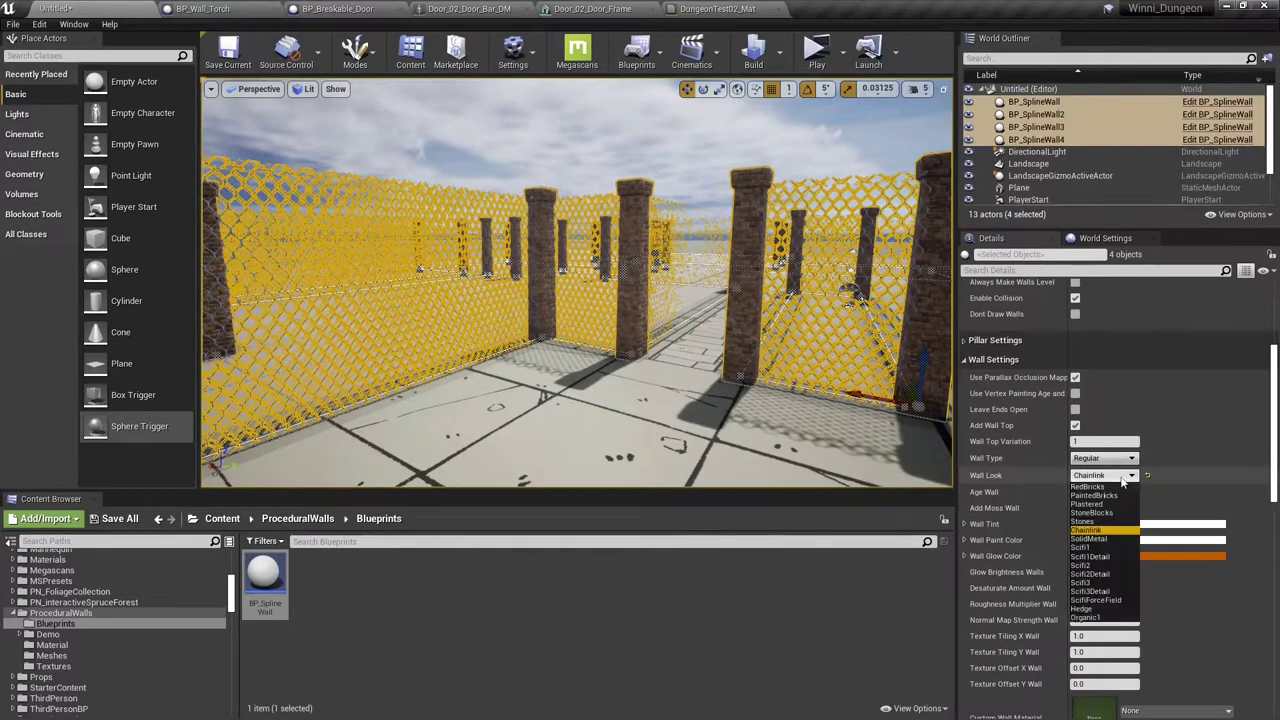
Set both the wall look and the pillar look of the four spline walls to StoneBlocks.
click(1113, 512)
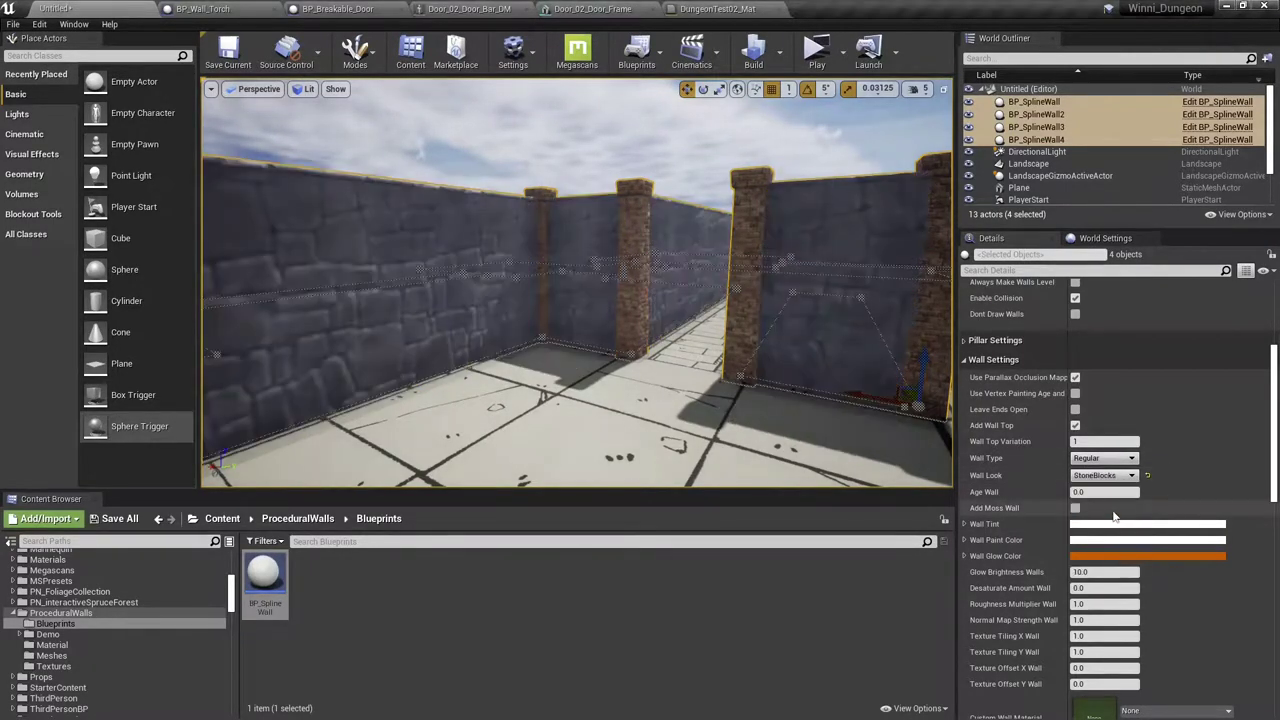
right_drag(632, 331, 770, 340)
right_drag(632, 330, 643, 320)
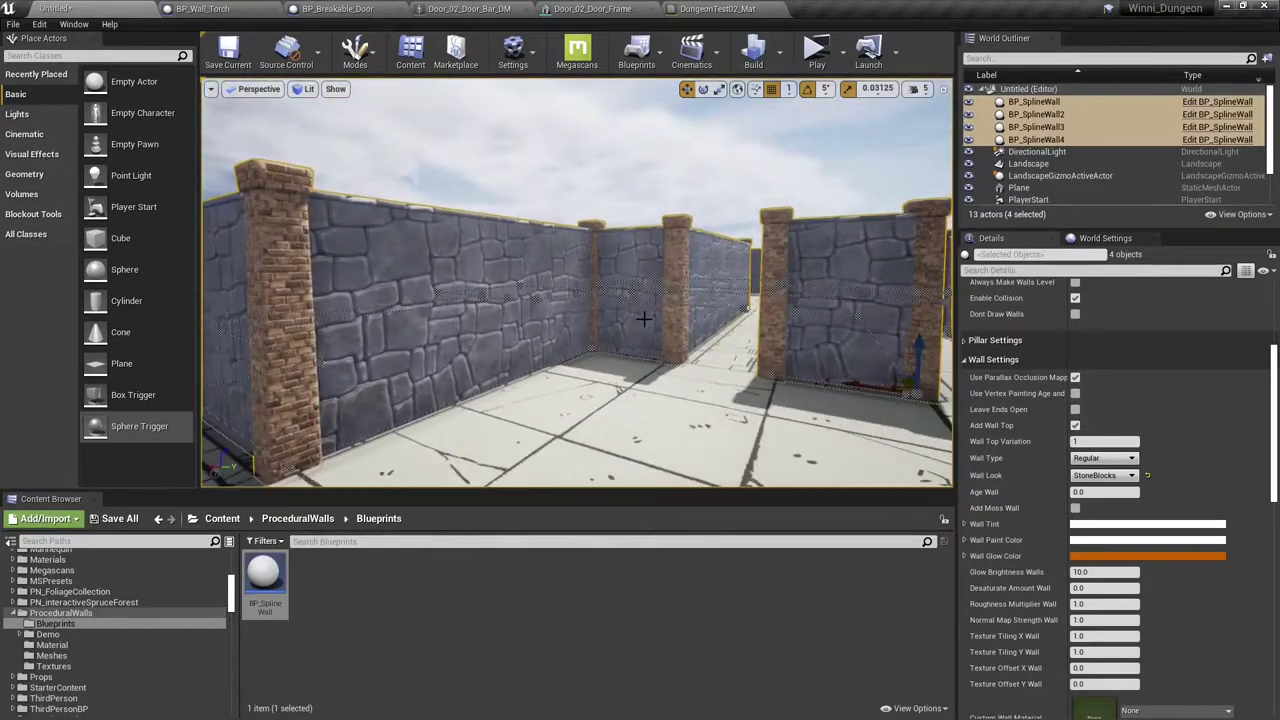
click(965, 341)
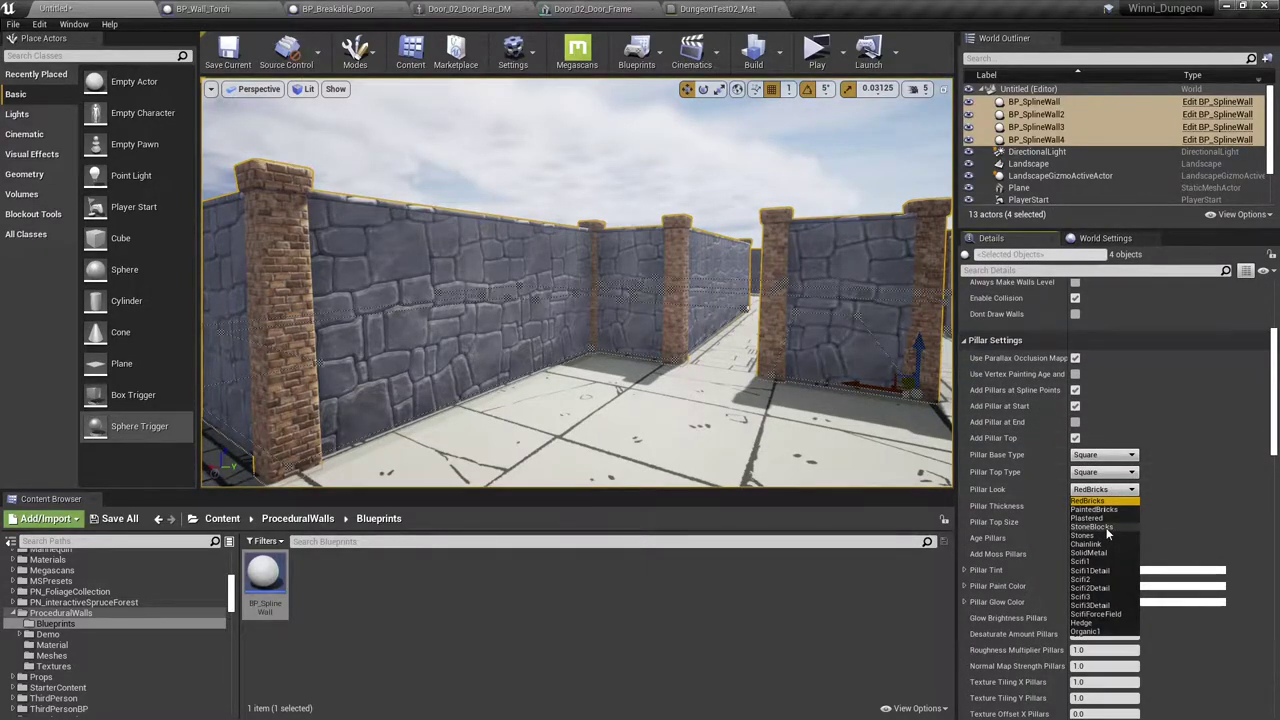
click(1106, 528)
drag(857, 410, 913, 168)
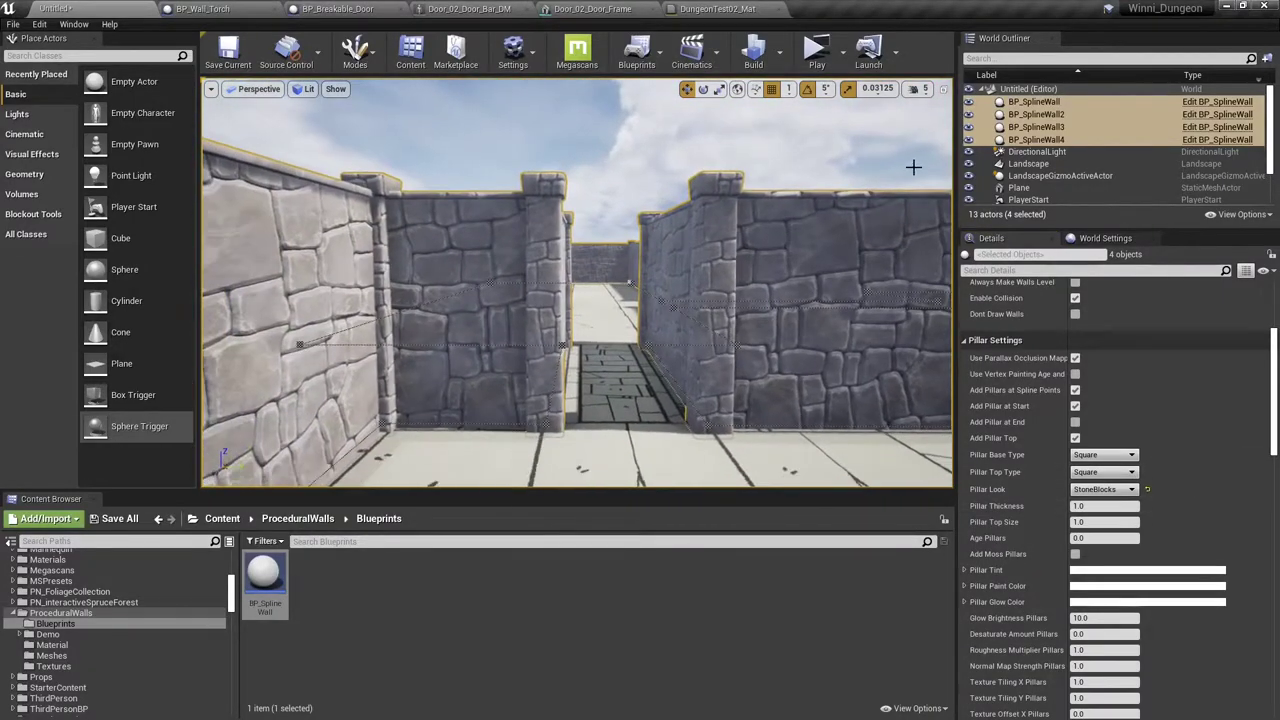
Play the level, run the character through the rooms and long corridor between the stone-block walls, and end the preview.
click(816, 55)
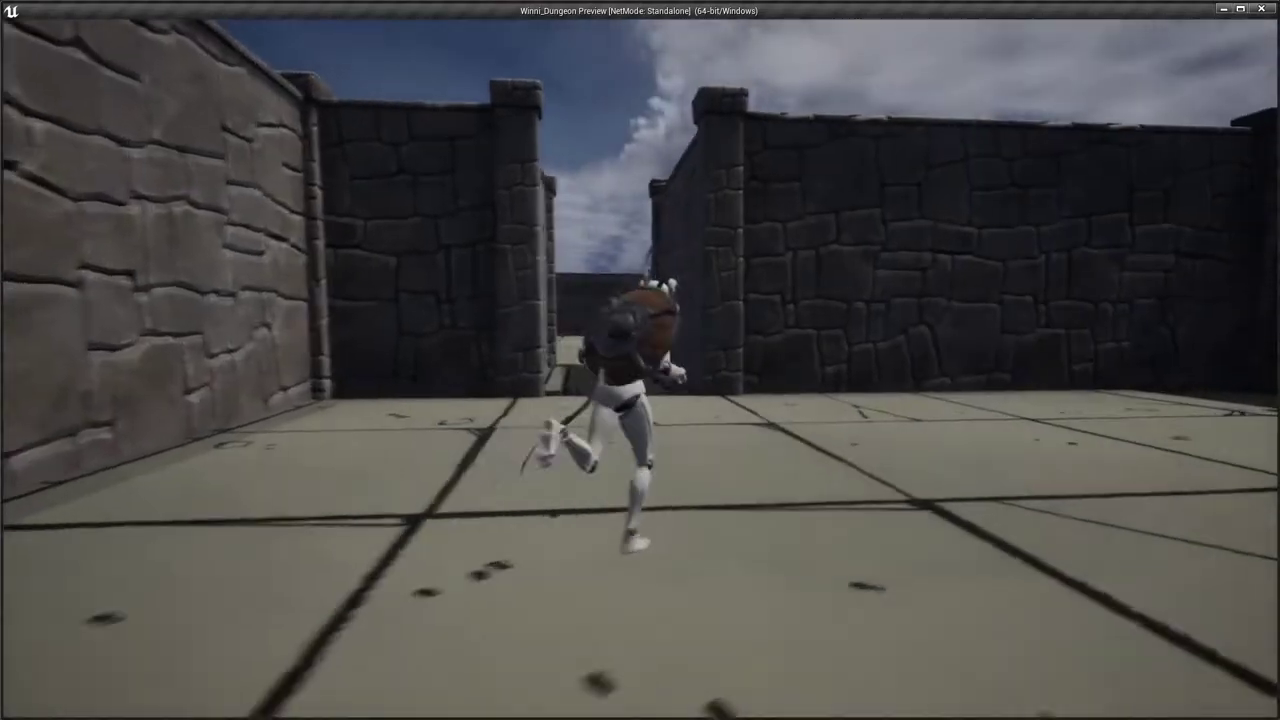
key(w)
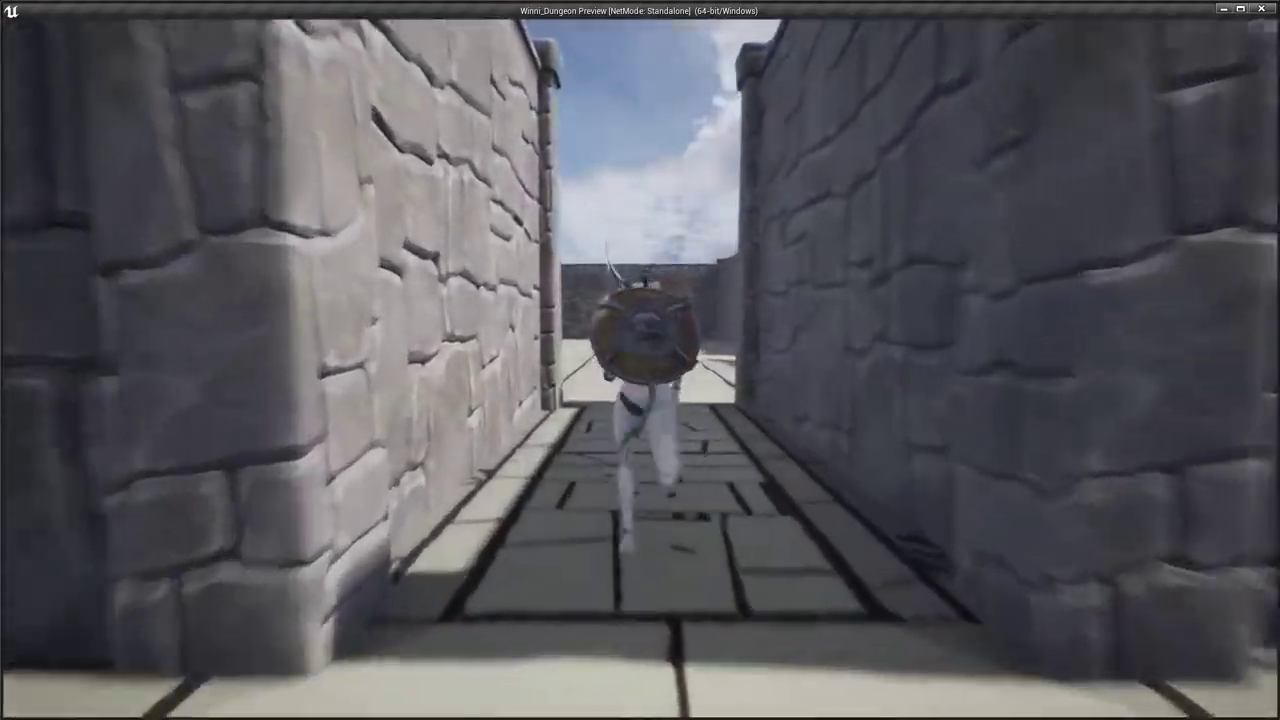
key(w)
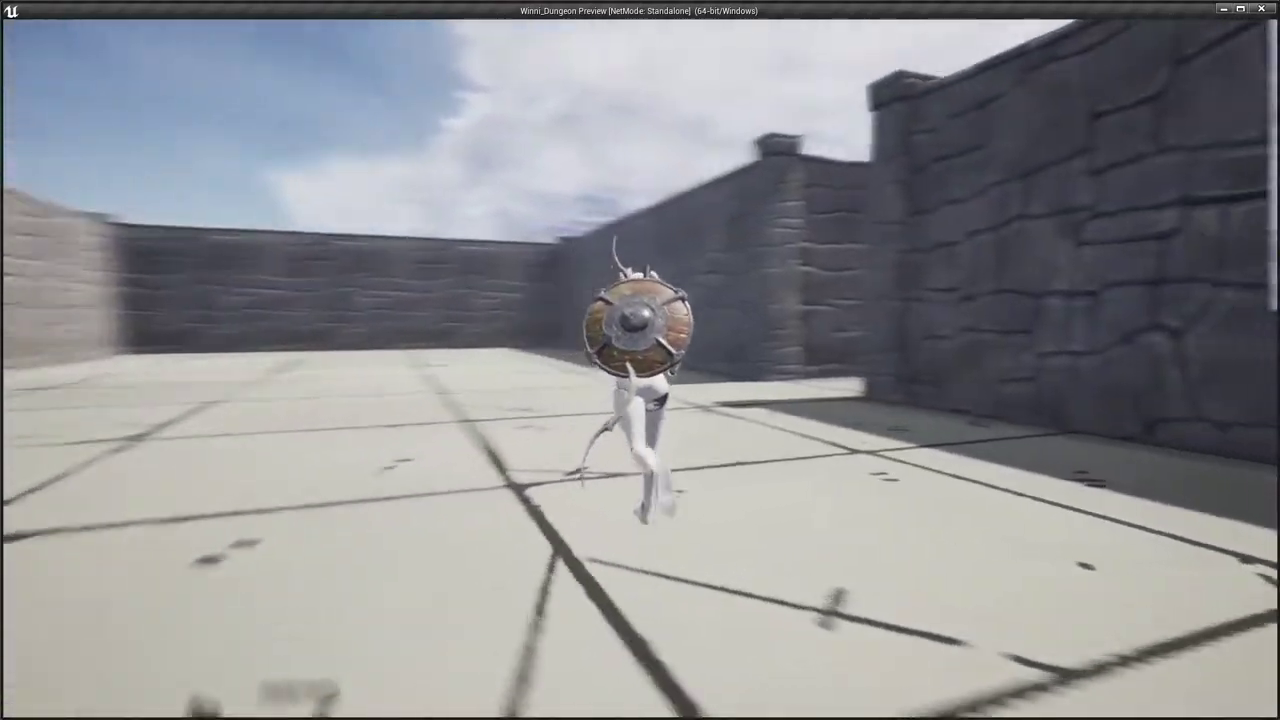
key(w)
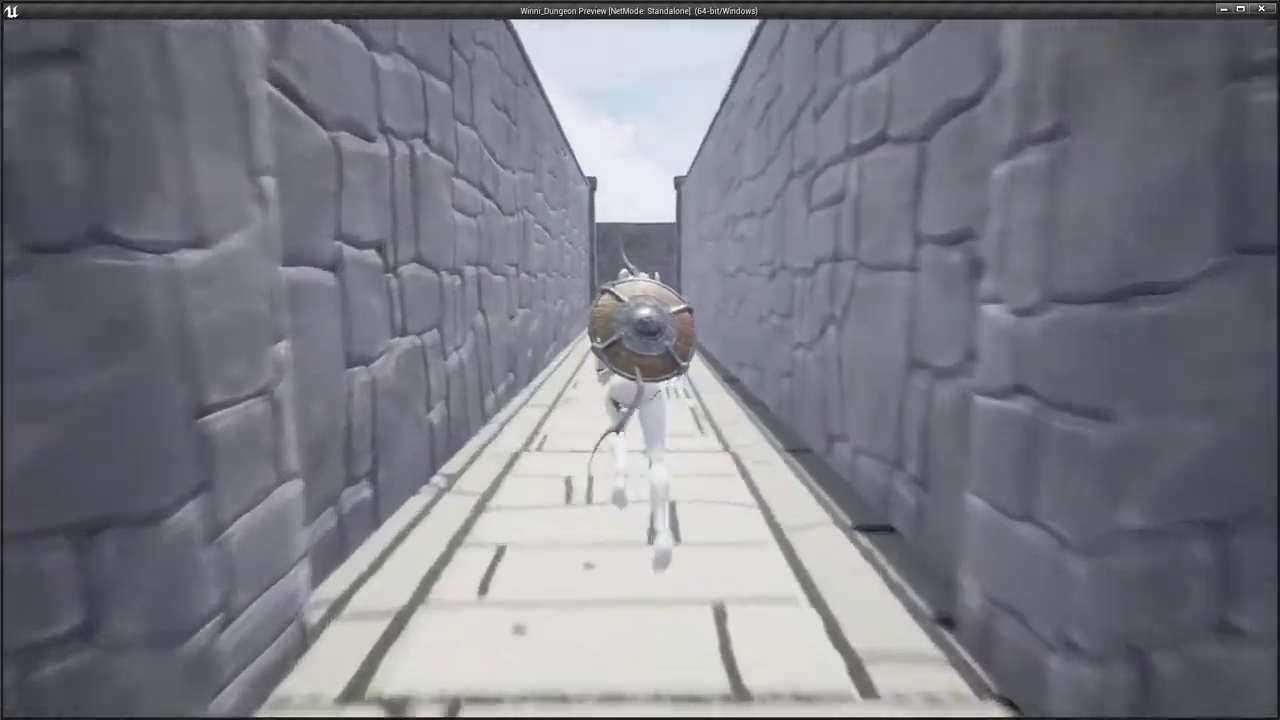
key(w)
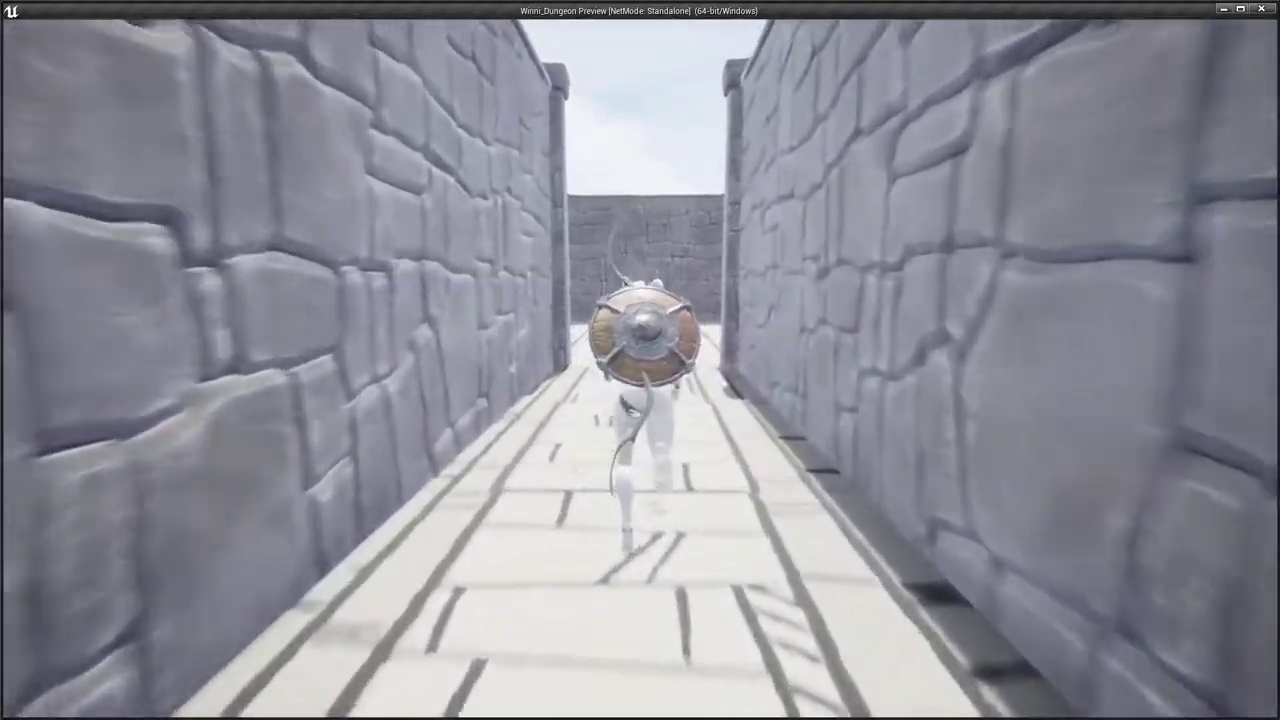
key(w)
key(d)
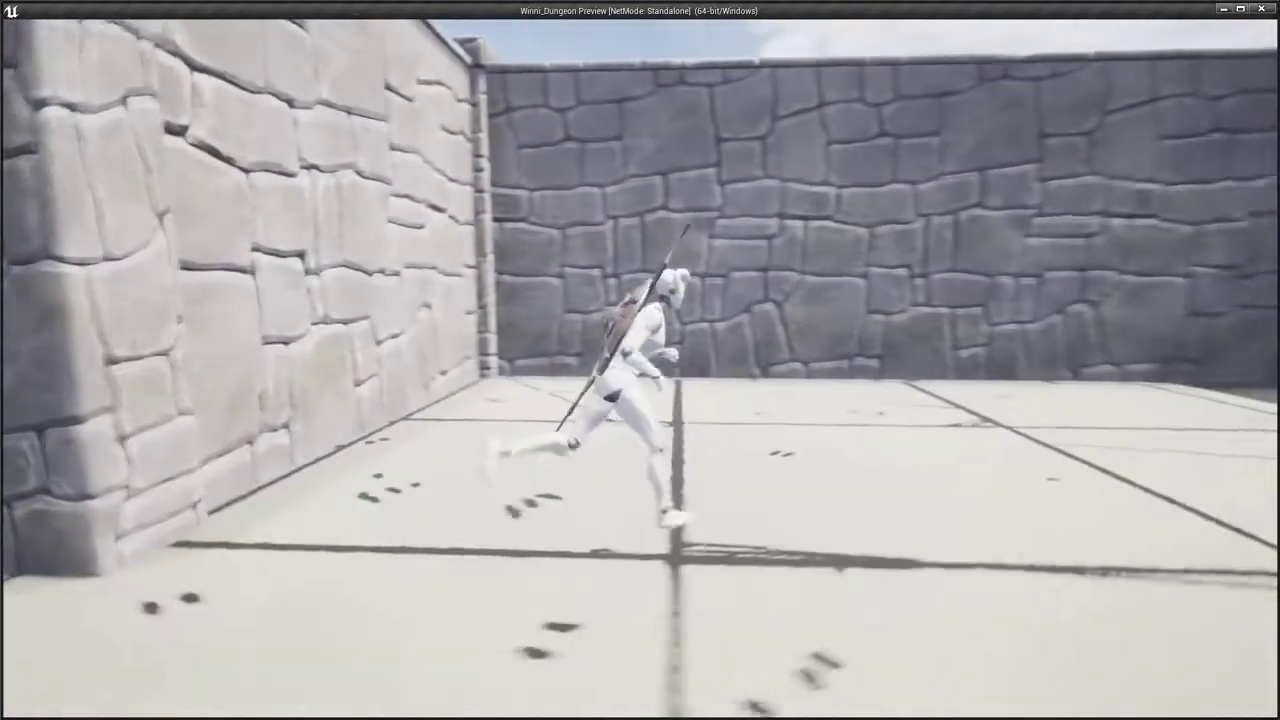
key(w)
key(w)
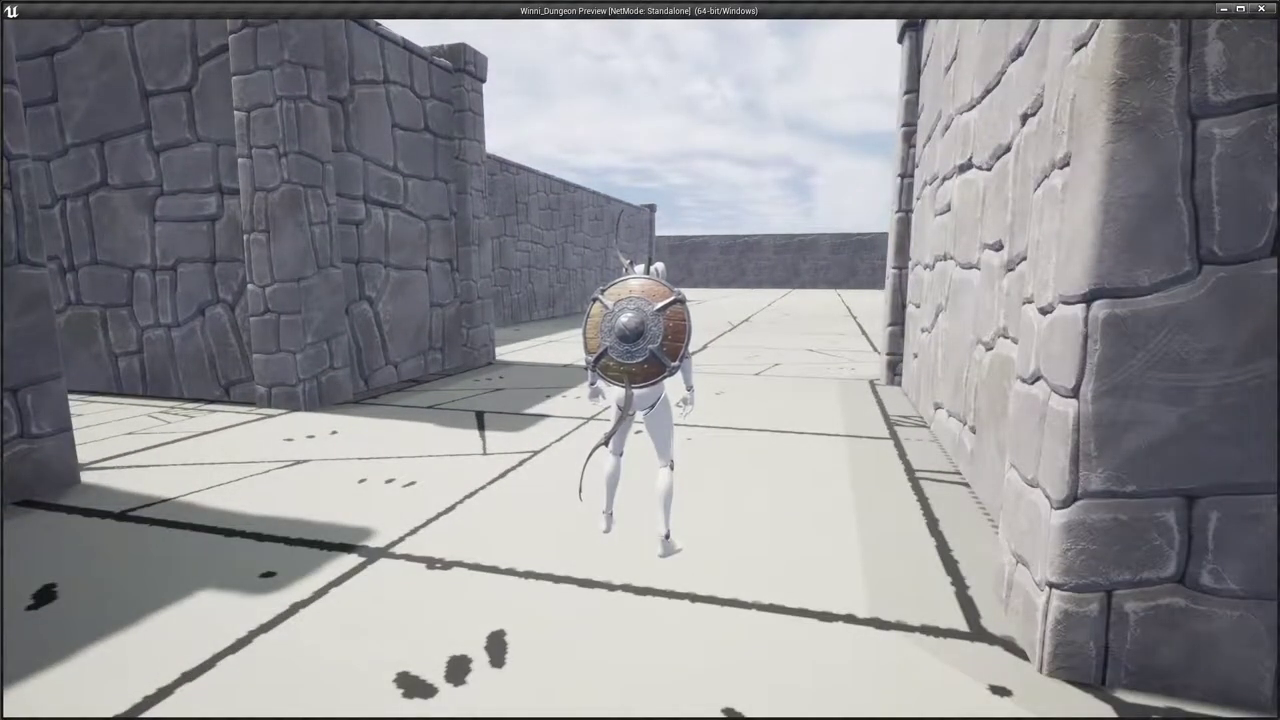
key(Escape)
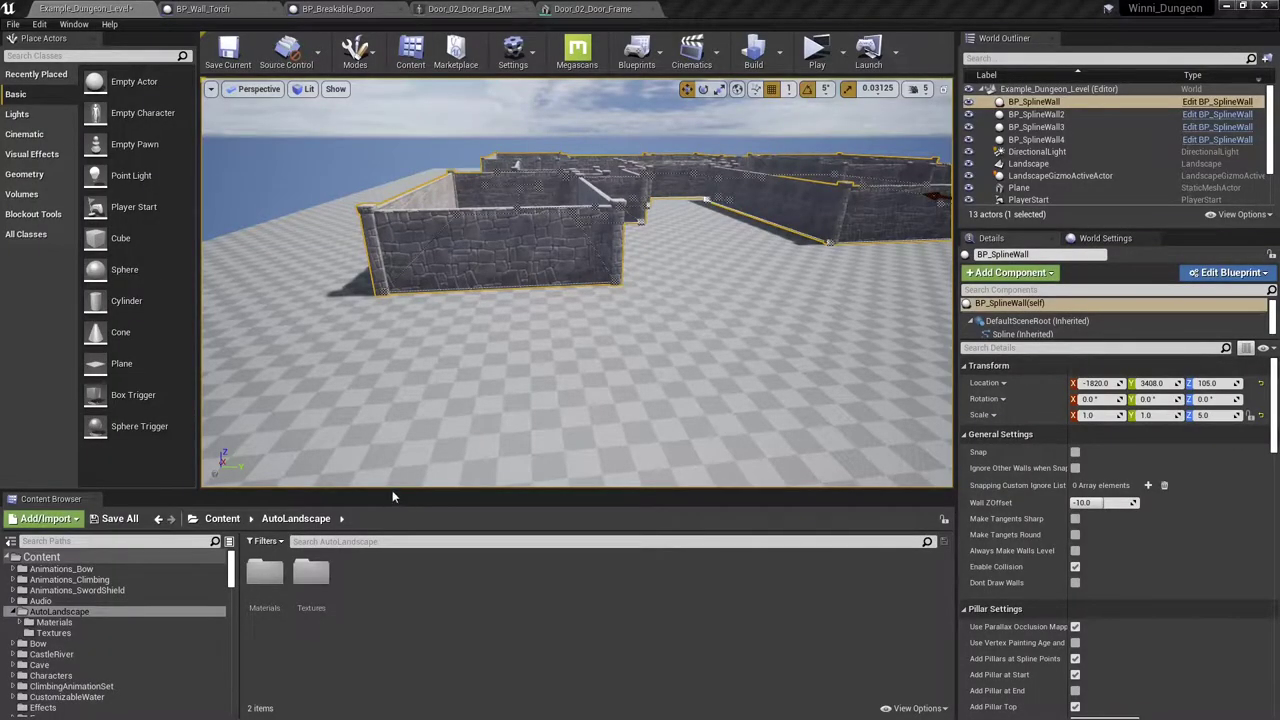
Look over the stone-walled dungeon layout on the checkered landscape from above.
mouse_move(436, 428)
right_down()
mouse_move(410, 456)
mouse_move(436, 428)
right_up()
key(e)
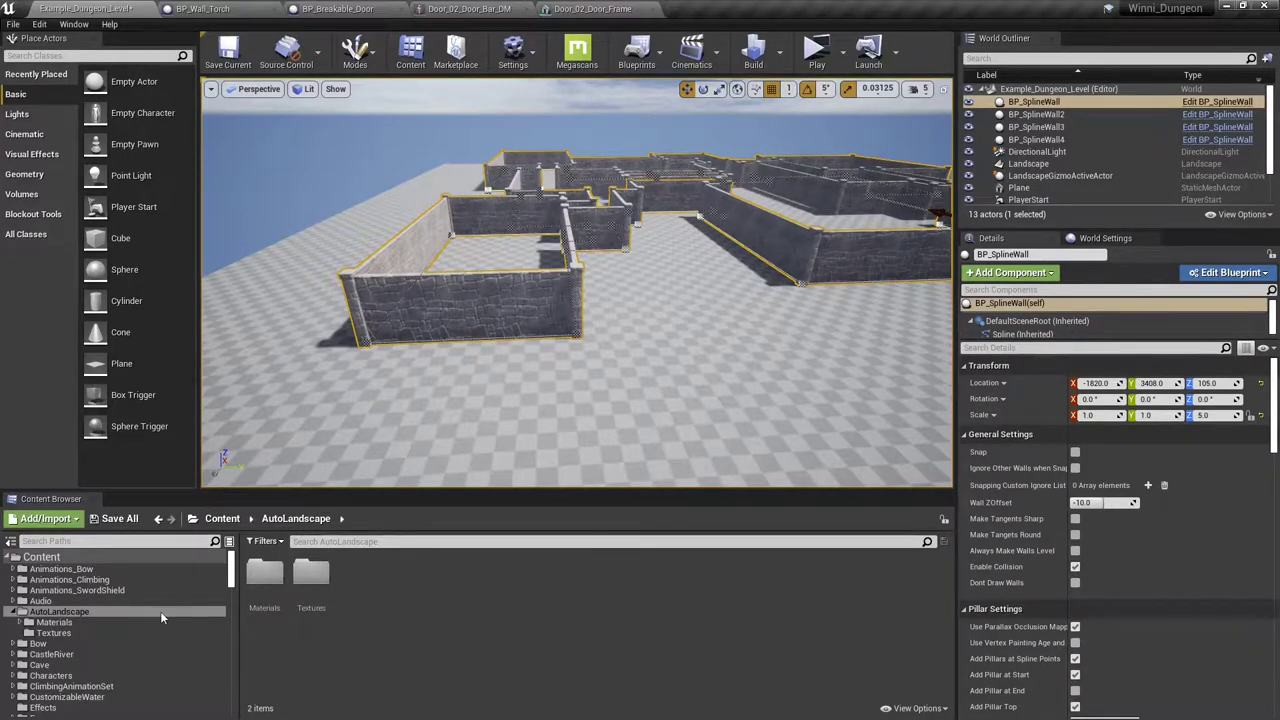
right_drag(560, 423, 500, 447)
key(w)
right_drag(668, 444, 682, 458)
key(s)
right_drag(557, 423, 614, 394)
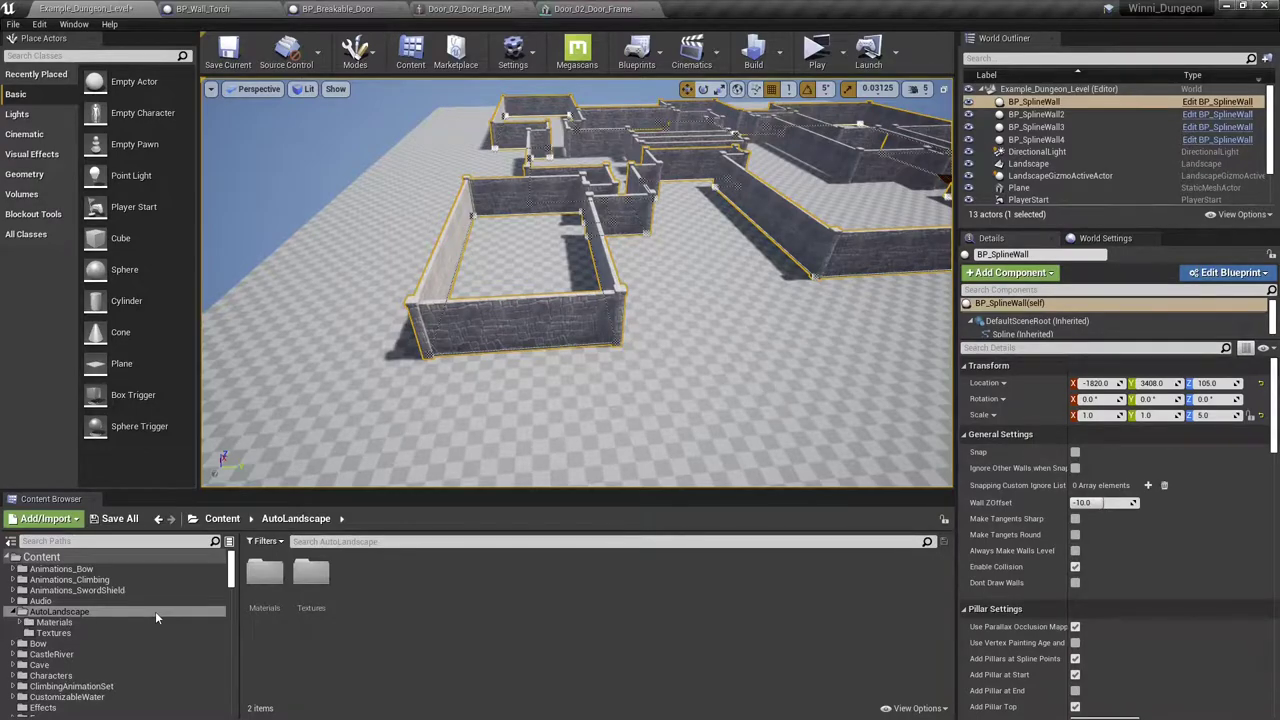
Open the M_AutoLandscape_Example material instance from AutoLandscape's Materials folder and place its editor in a separate window over the level.
double_click(264, 575)
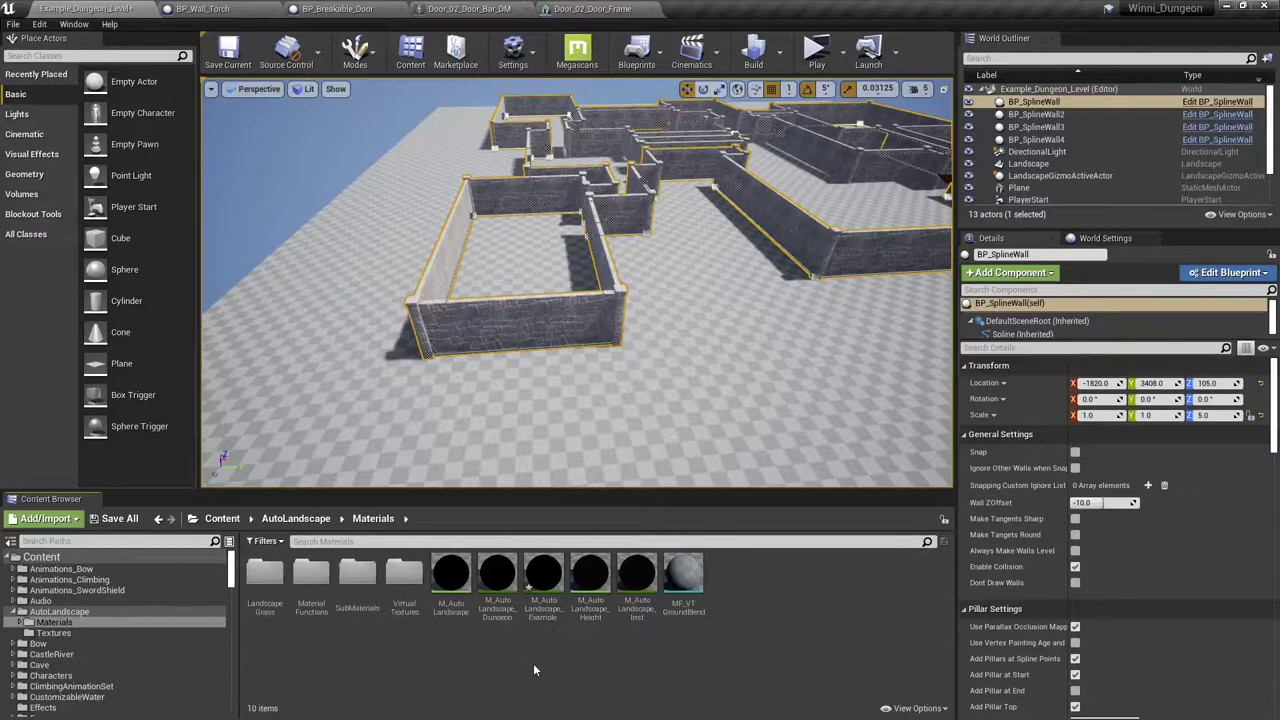
click(598, 590)
double_click(542, 578)
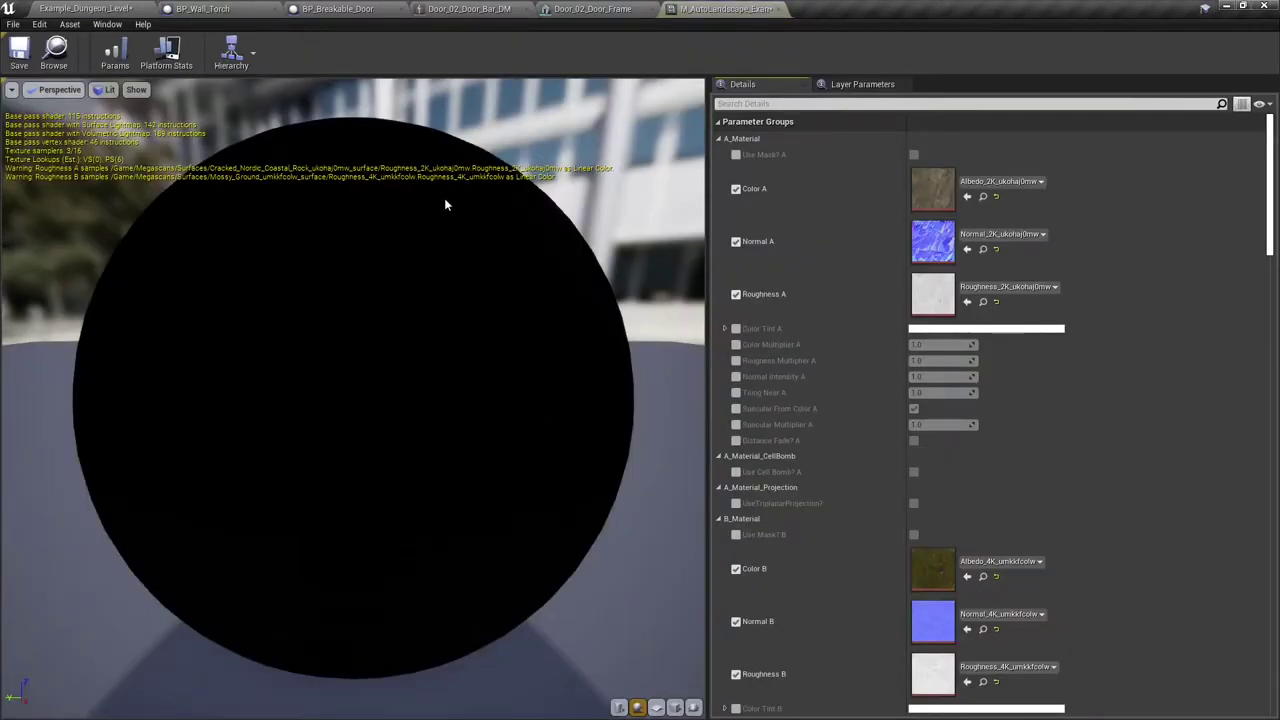
drag(759, 19, 944, 43)
click(125, 7)
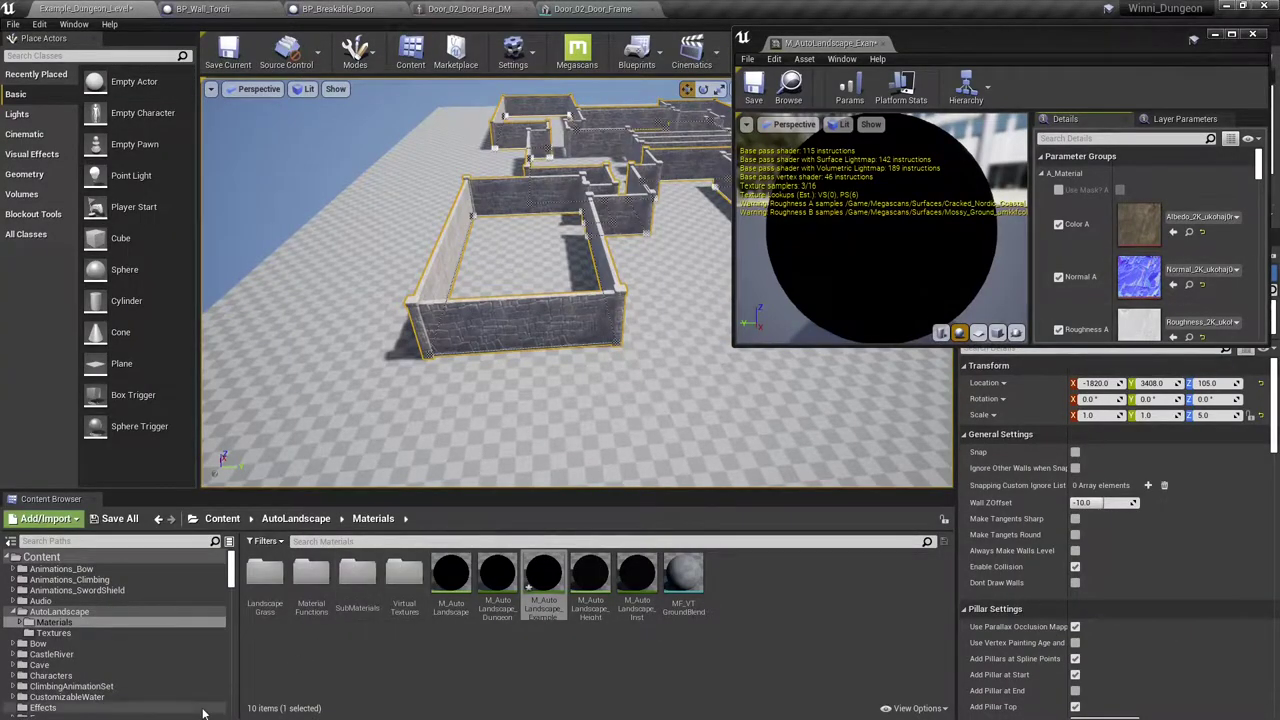
scroll(124, 653, down, 2)
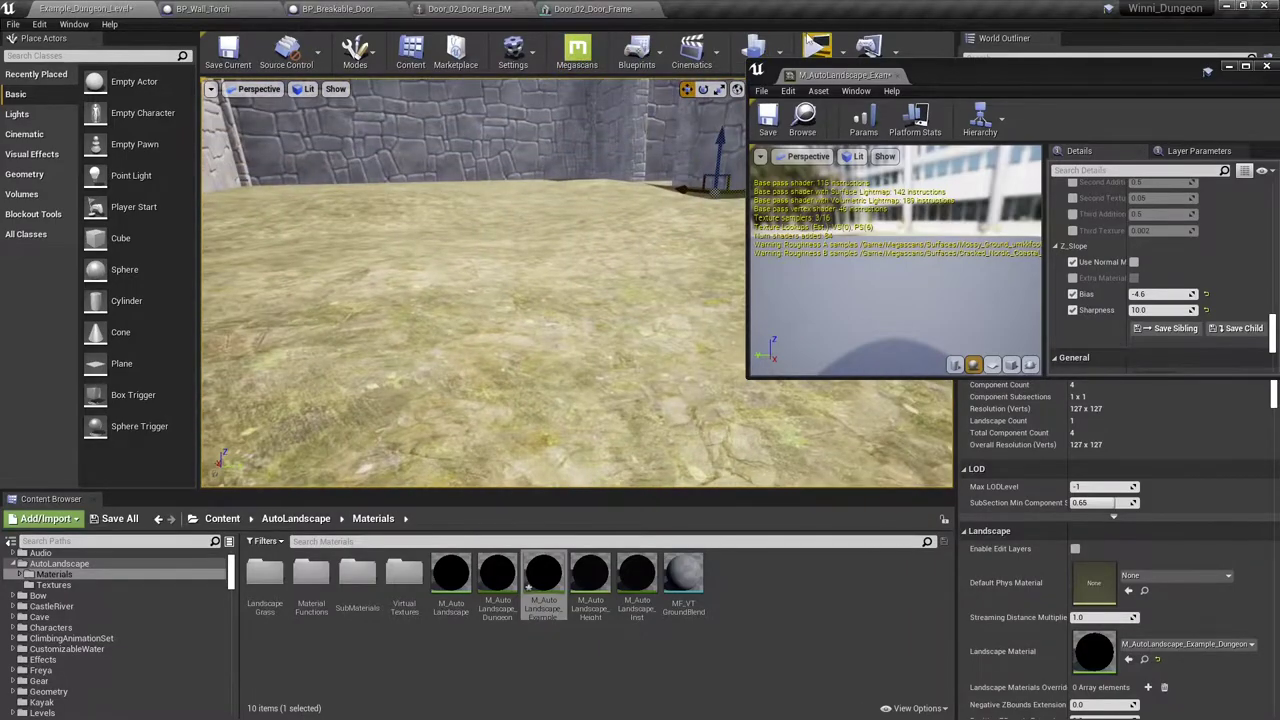
Play the level, run the character across the grassy ground and through the gaps between the stone walls, and end the preview.
click(815, 47)
click(406, 245)
key(w)
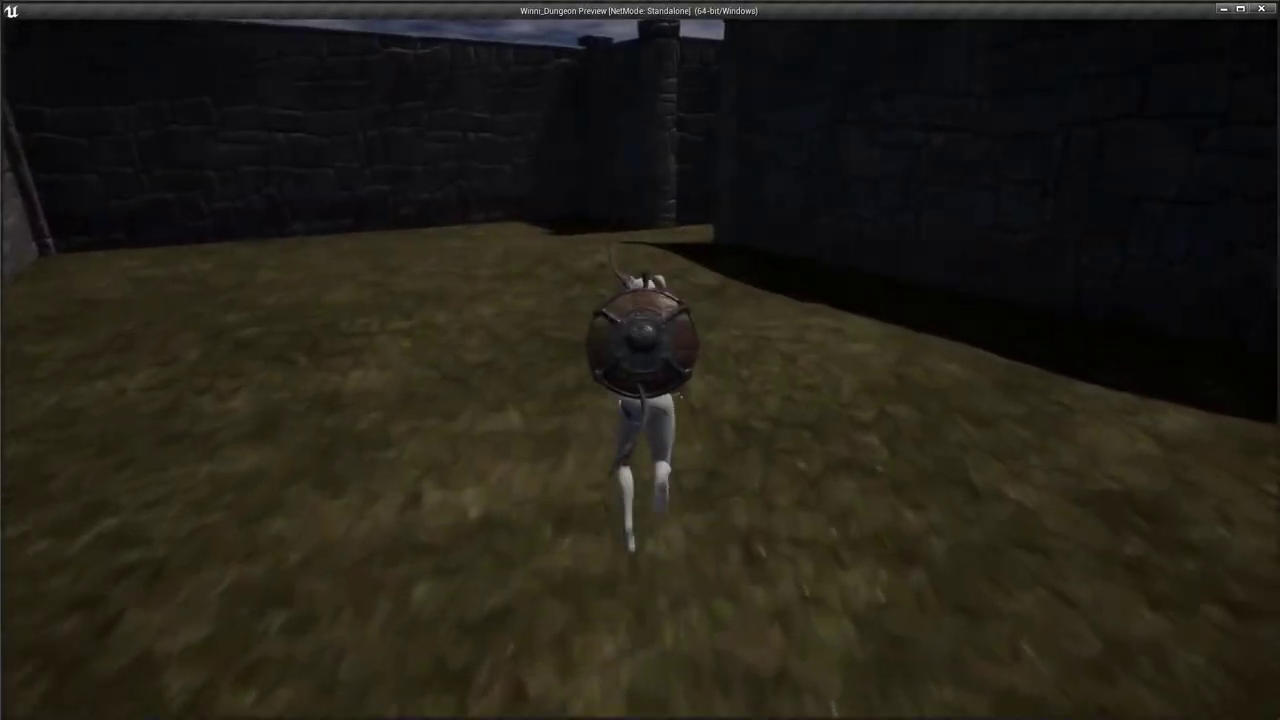
key(w)
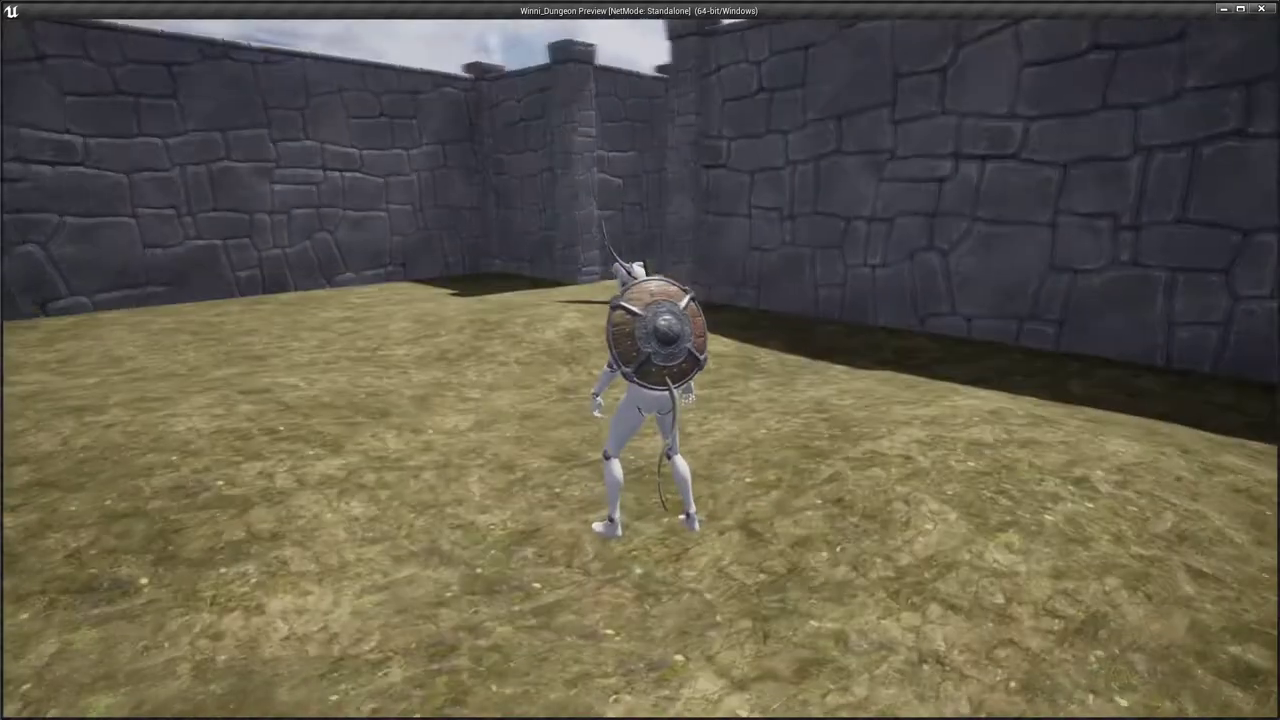
key(w)
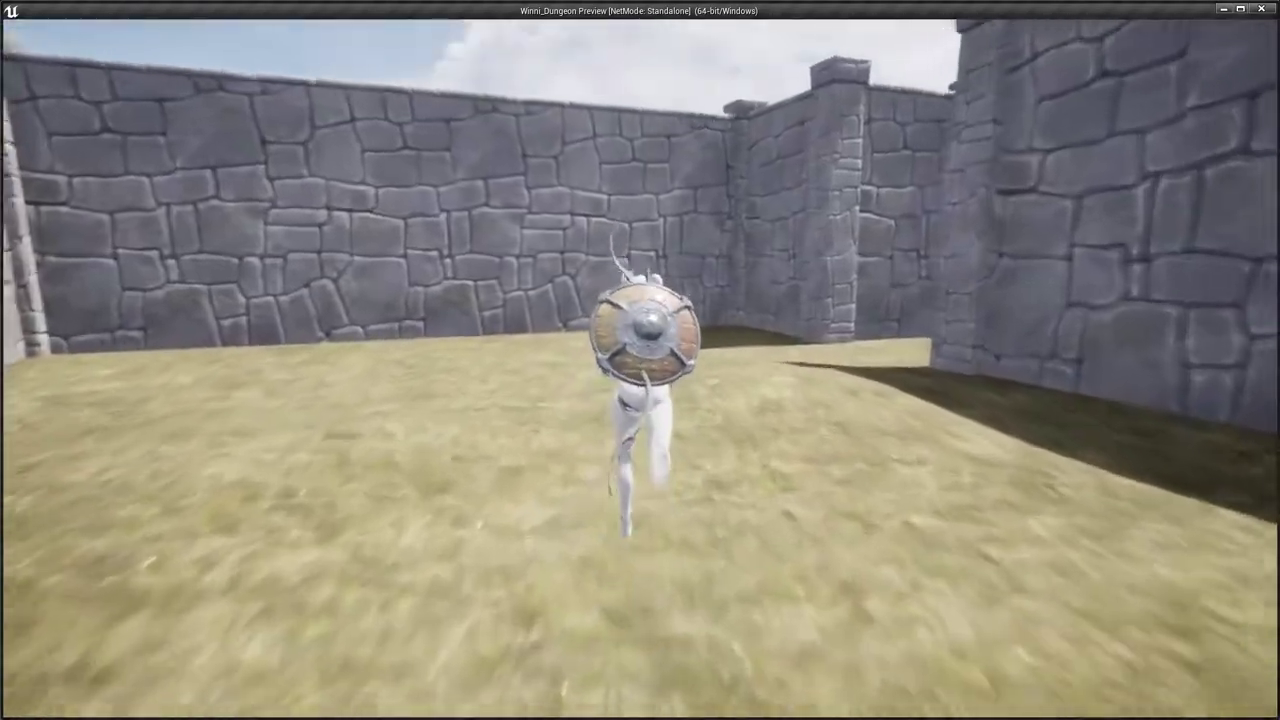
key(w)
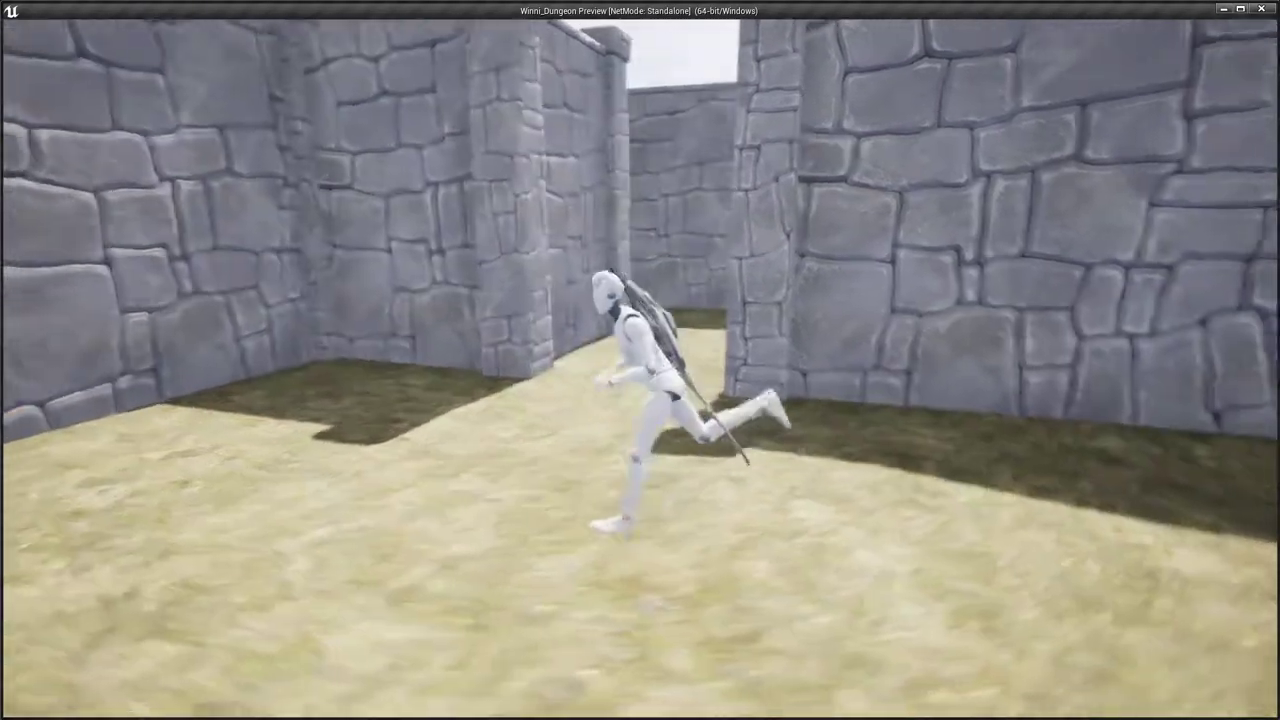
key(w)
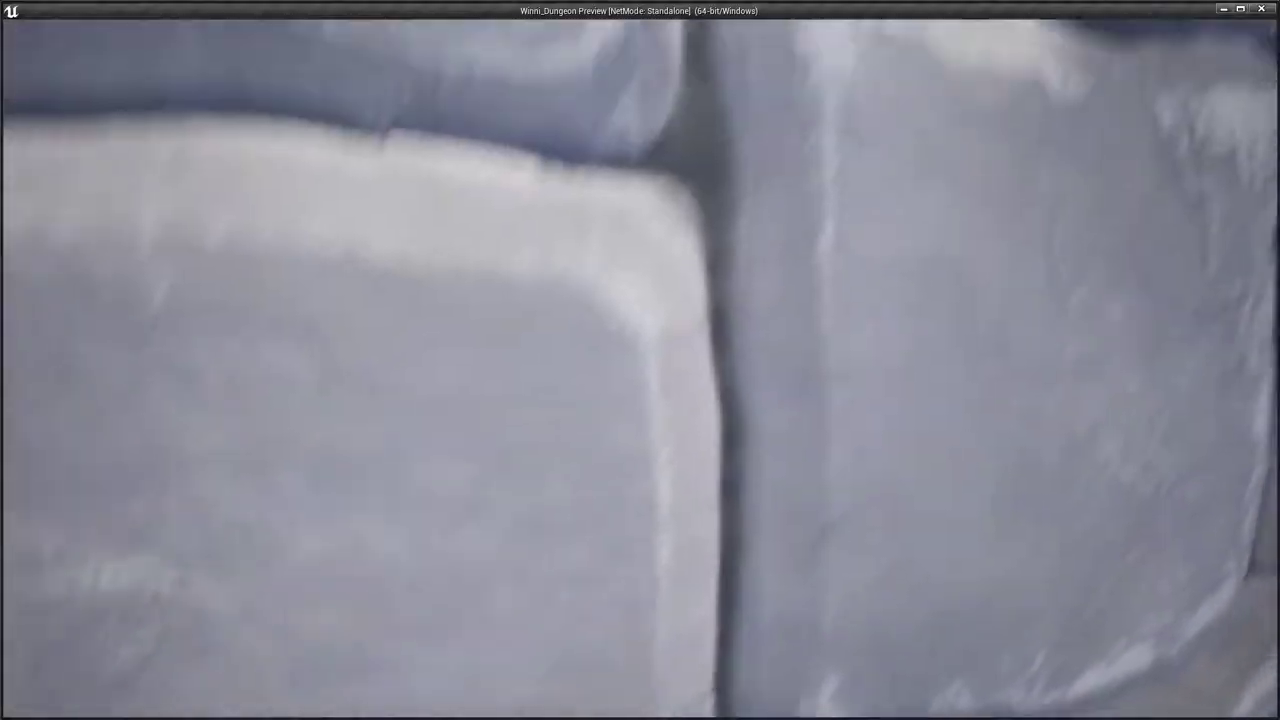
key(w)
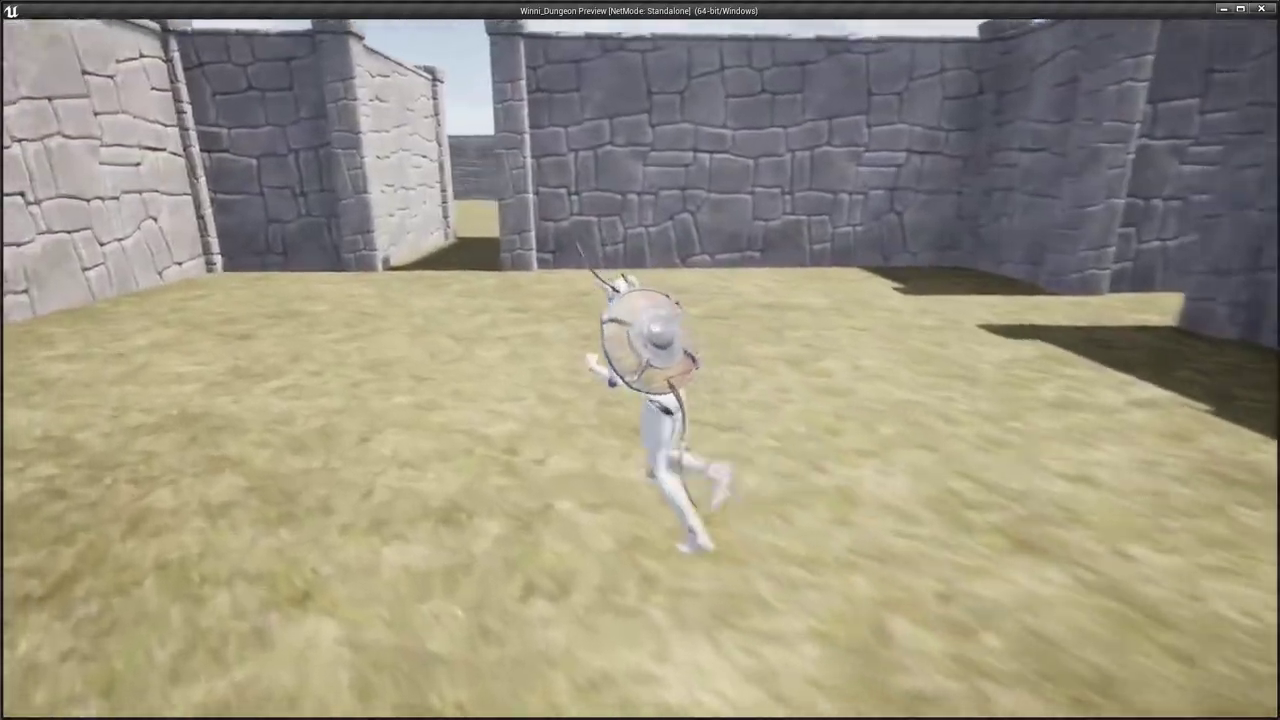
key(w)
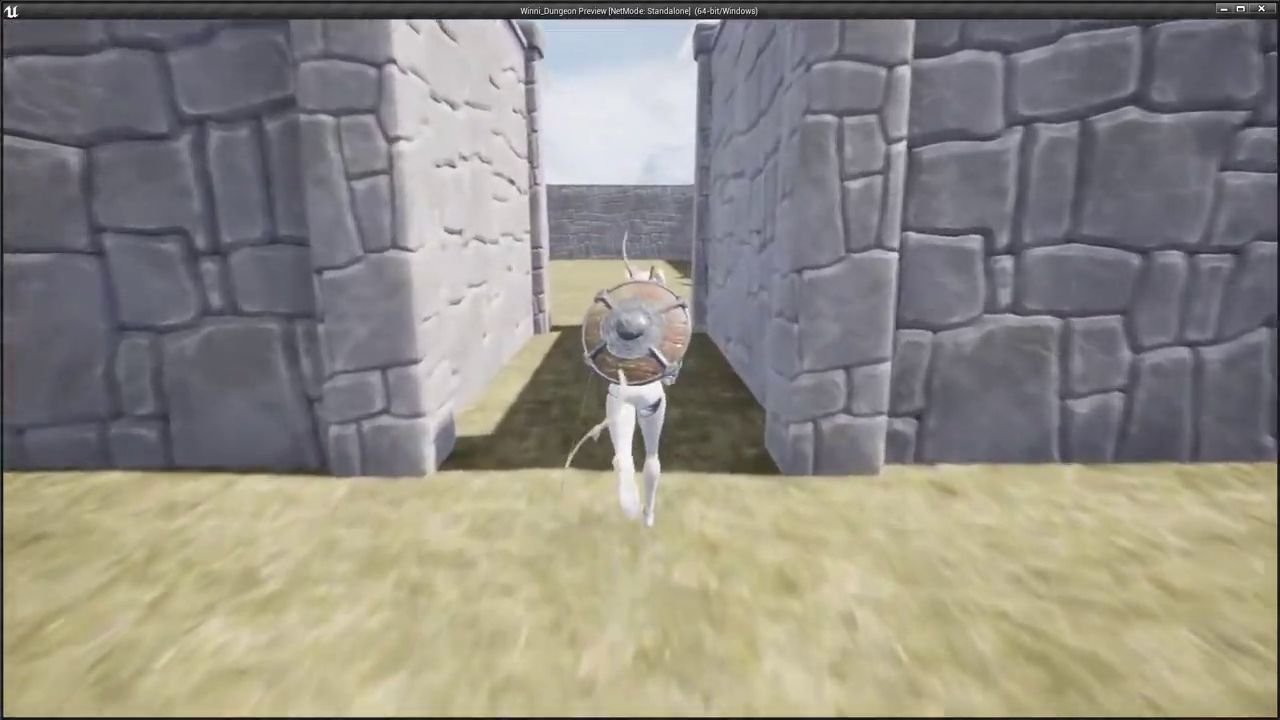
key(w)
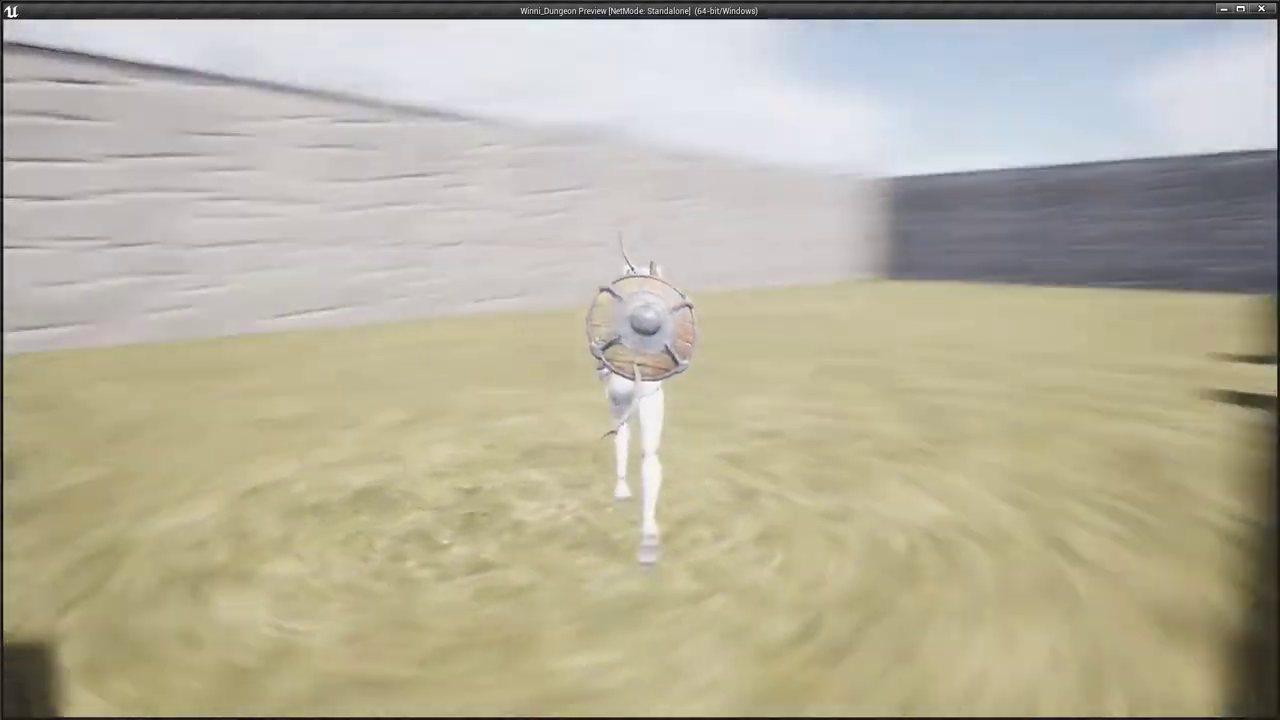
key(w)
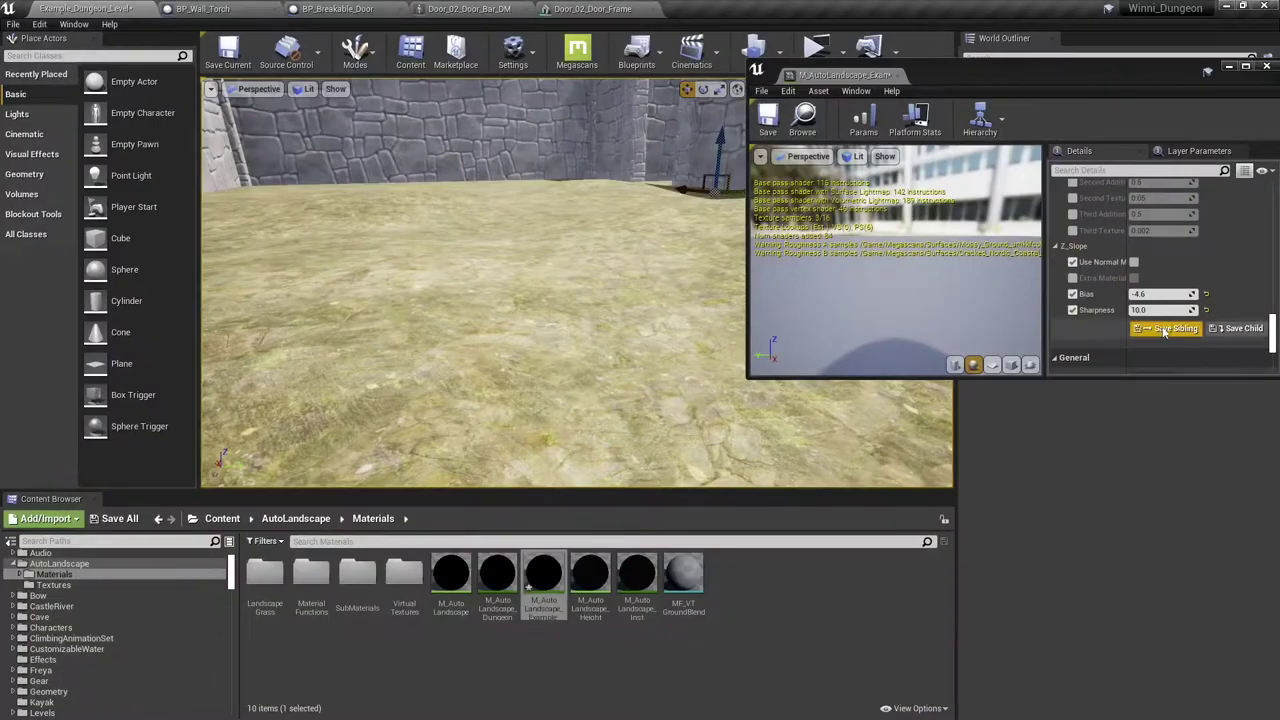
click(1132, 294)
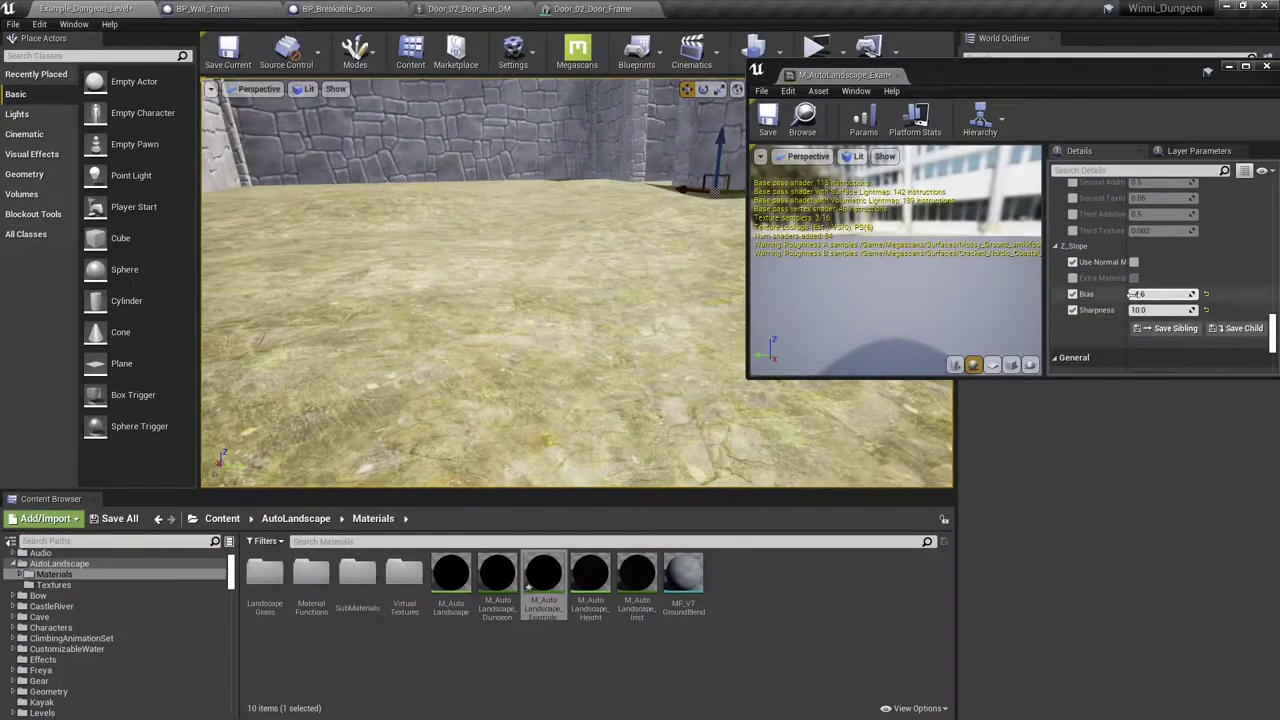
Set the BP_SplineWall's section to add a doorway to 23, on the end wall of the outer room.
right_drag(476, 300, 630, 362)
right_drag(529, 300, 609, 289)
click(609, 289)
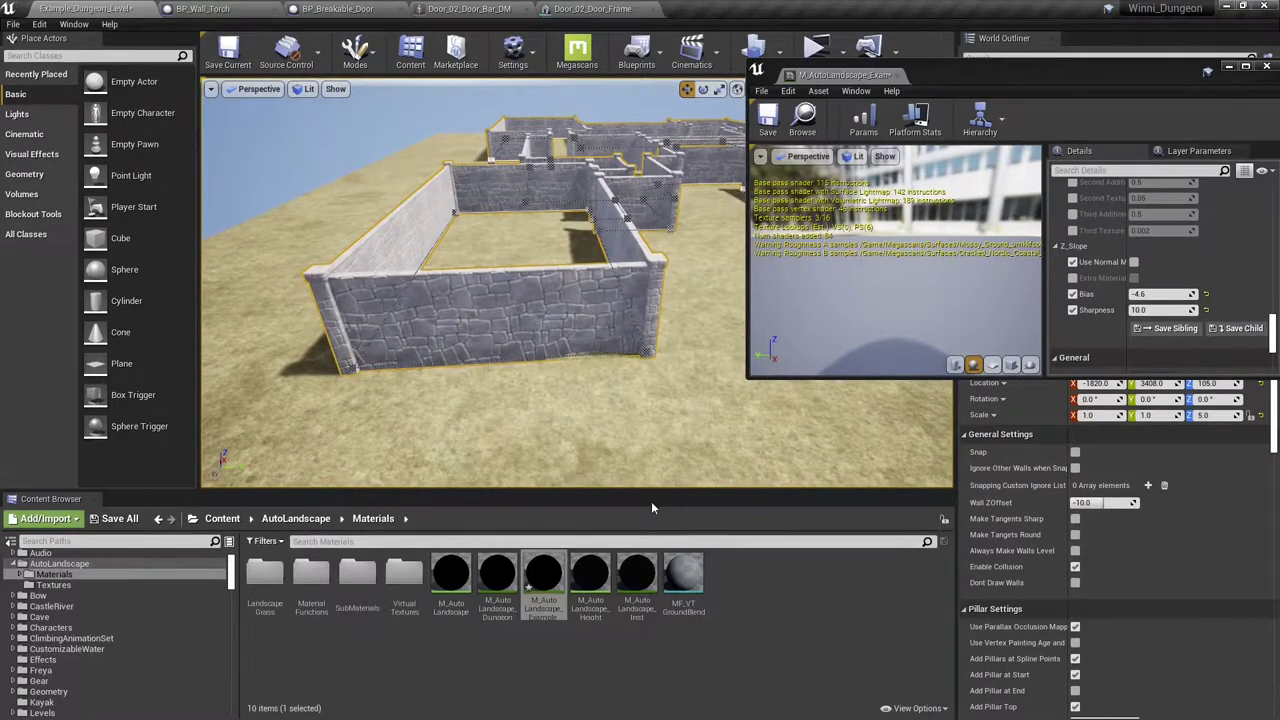
right_drag(543, 420, 543, 420)
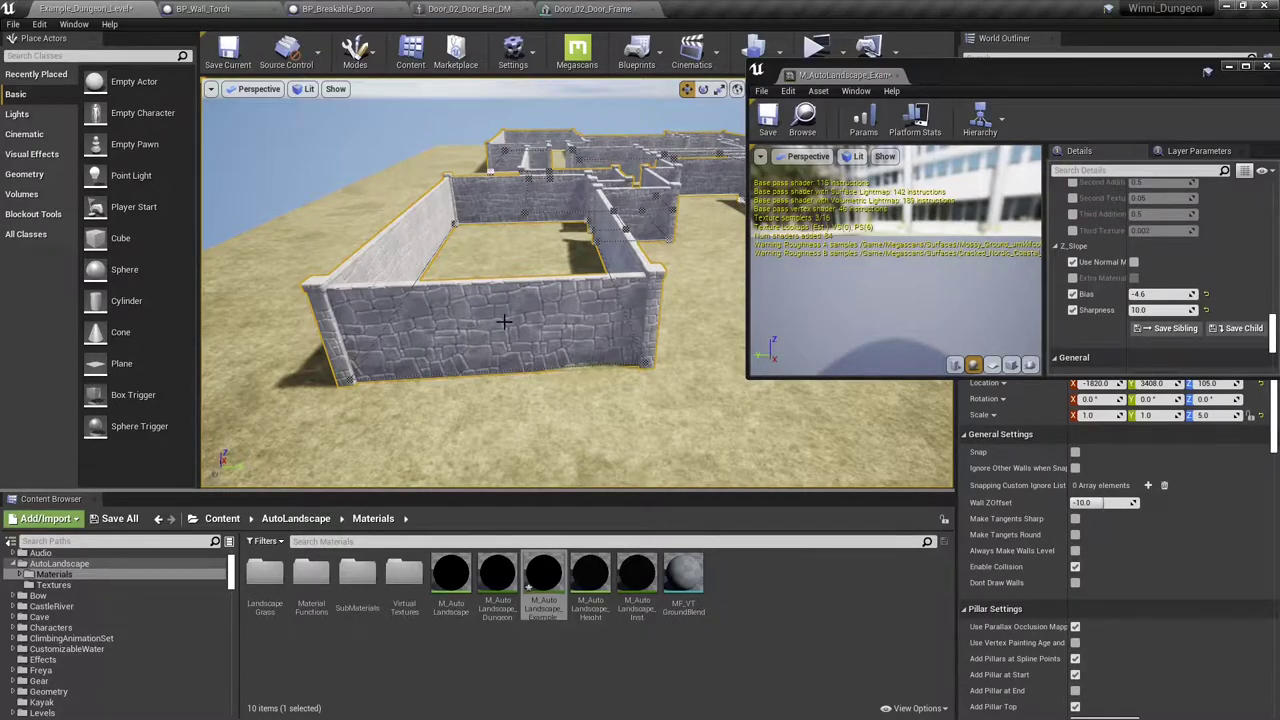
key(w)
right_drag(504, 321, 504, 322)
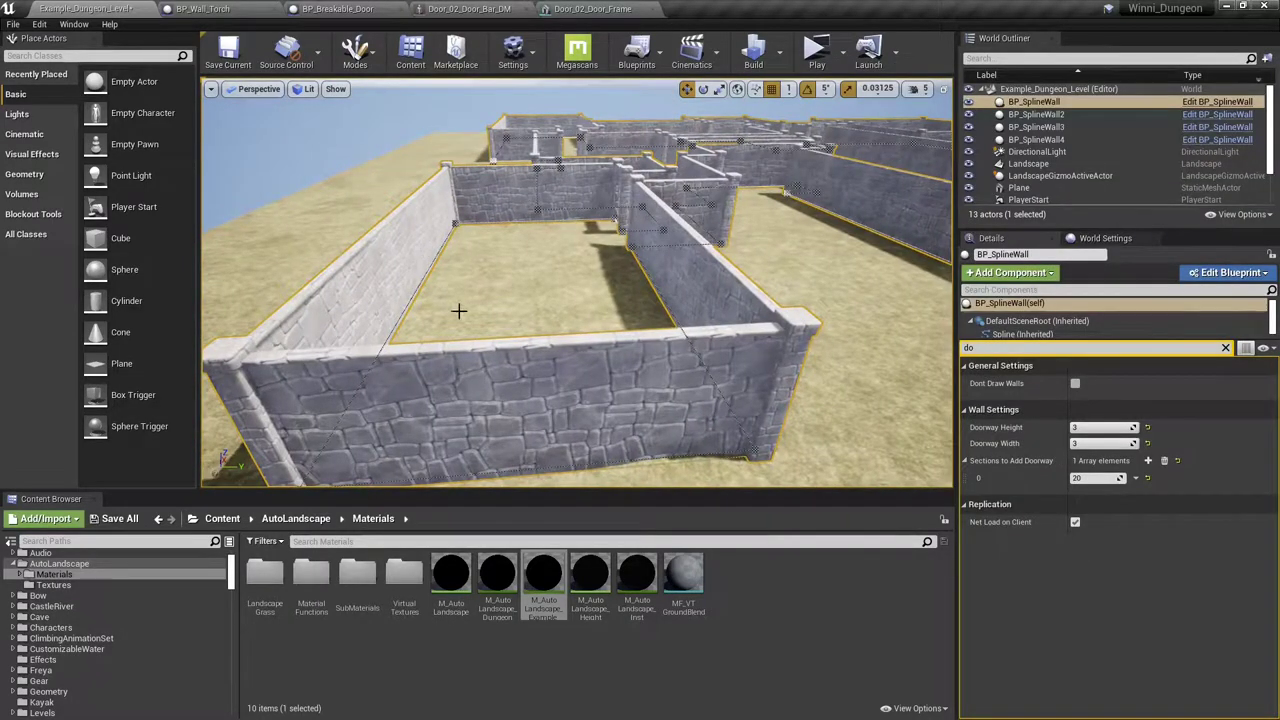
click(1078, 478)
text(2)
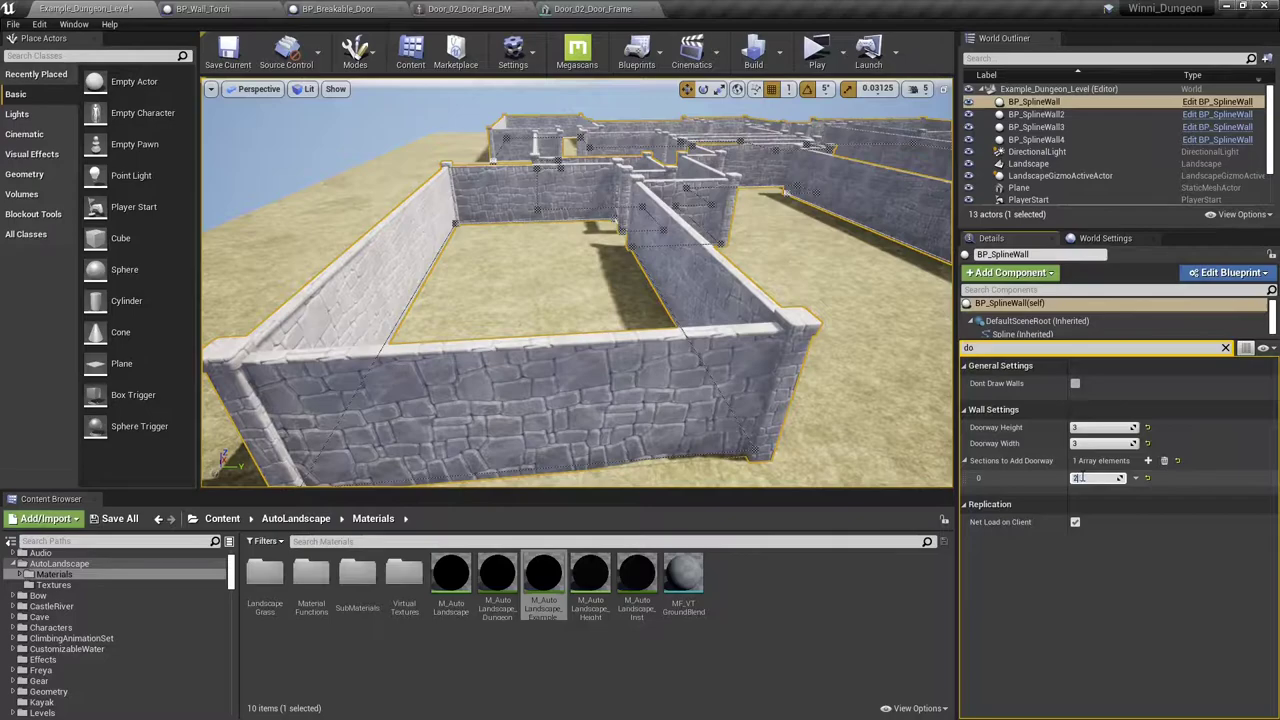
text(3)
key(Return)
Set the BP_SplineWall's doorway width to 2.
right_drag(728, 358, 716, 316)
key(s)
click(1094, 443)
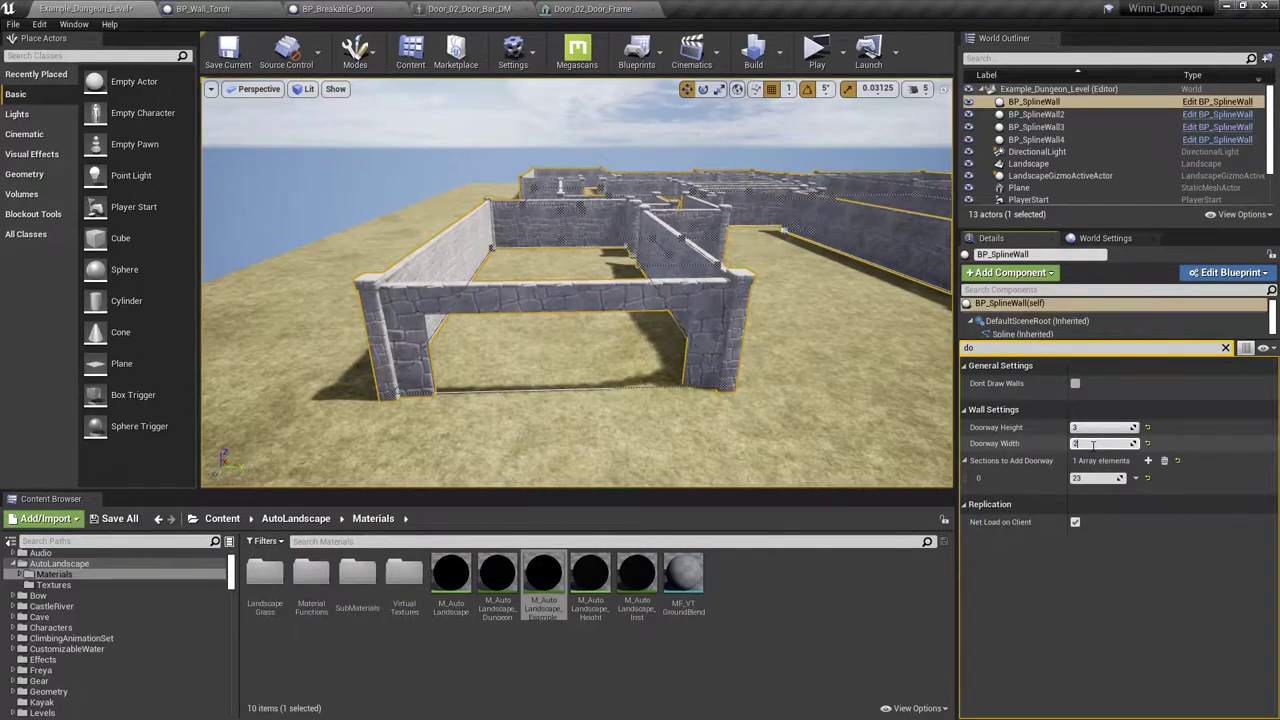
right_drag(720, 345, 690, 282)
key(w)
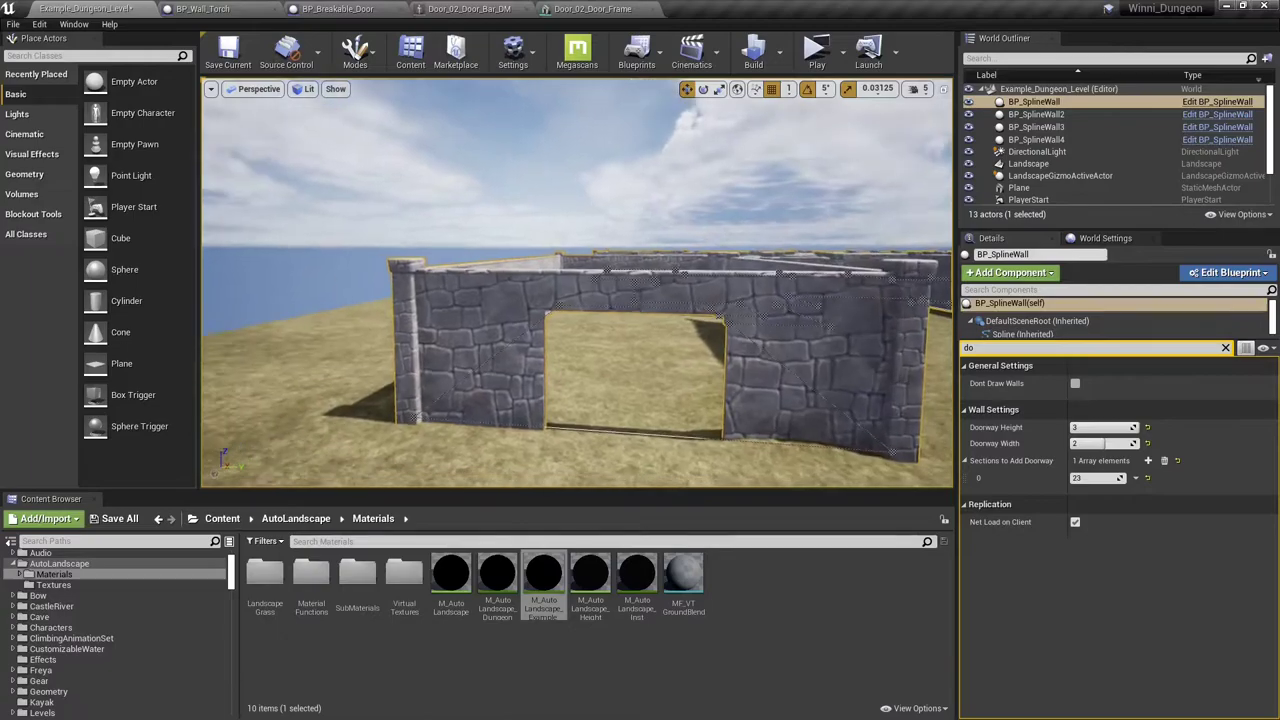
Play the level, run the character in and out through the new doorway, and end the preview.
click(817, 50)
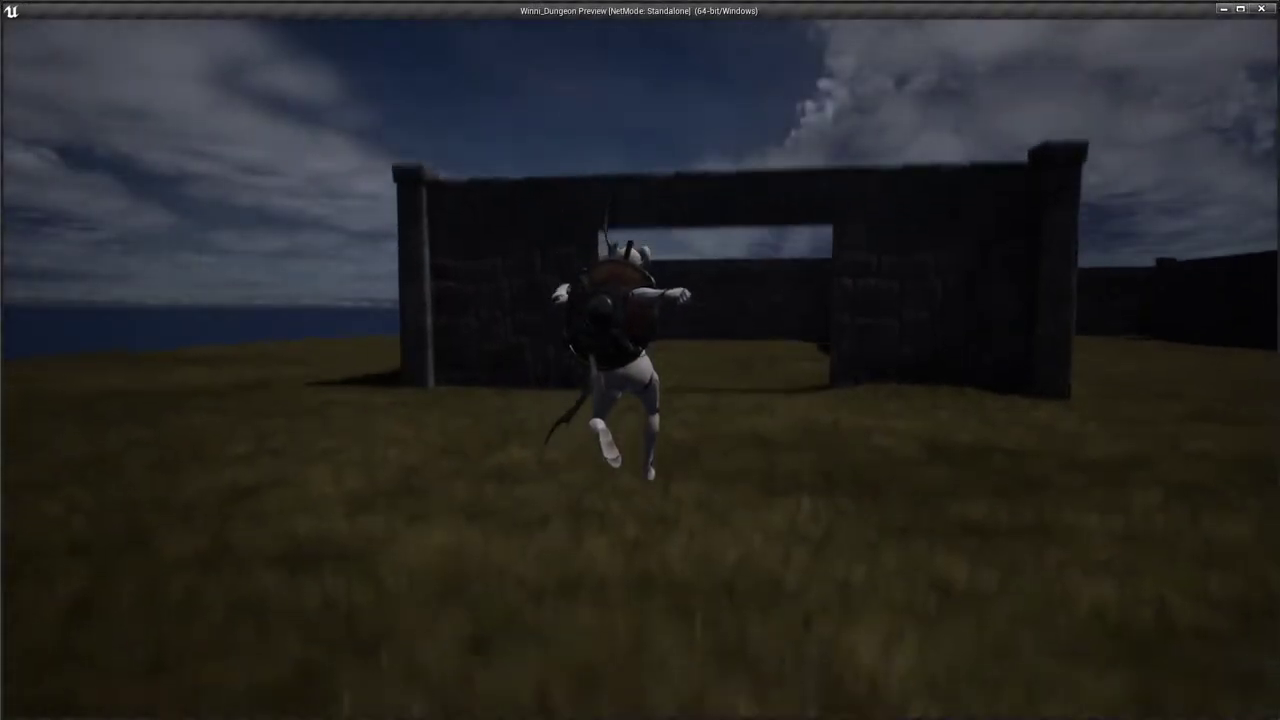
key(w)
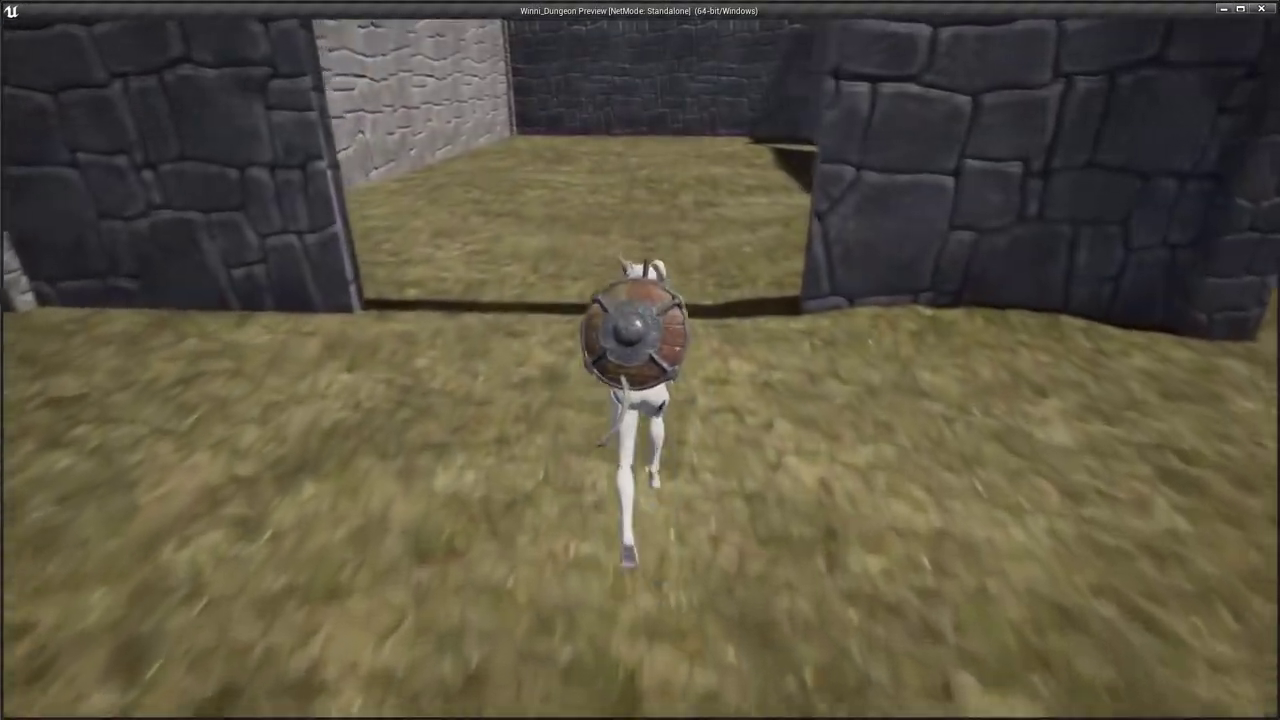
key(a)
key(s)
key(d)
key(a)
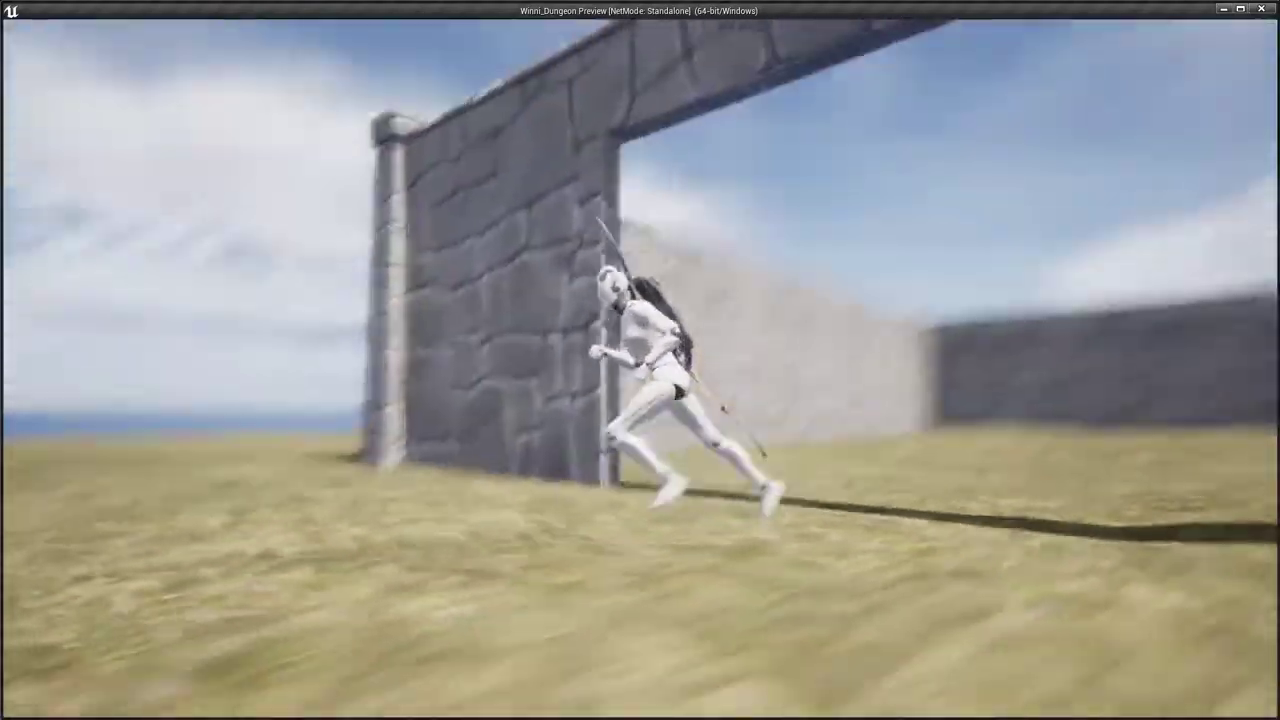
key(w)
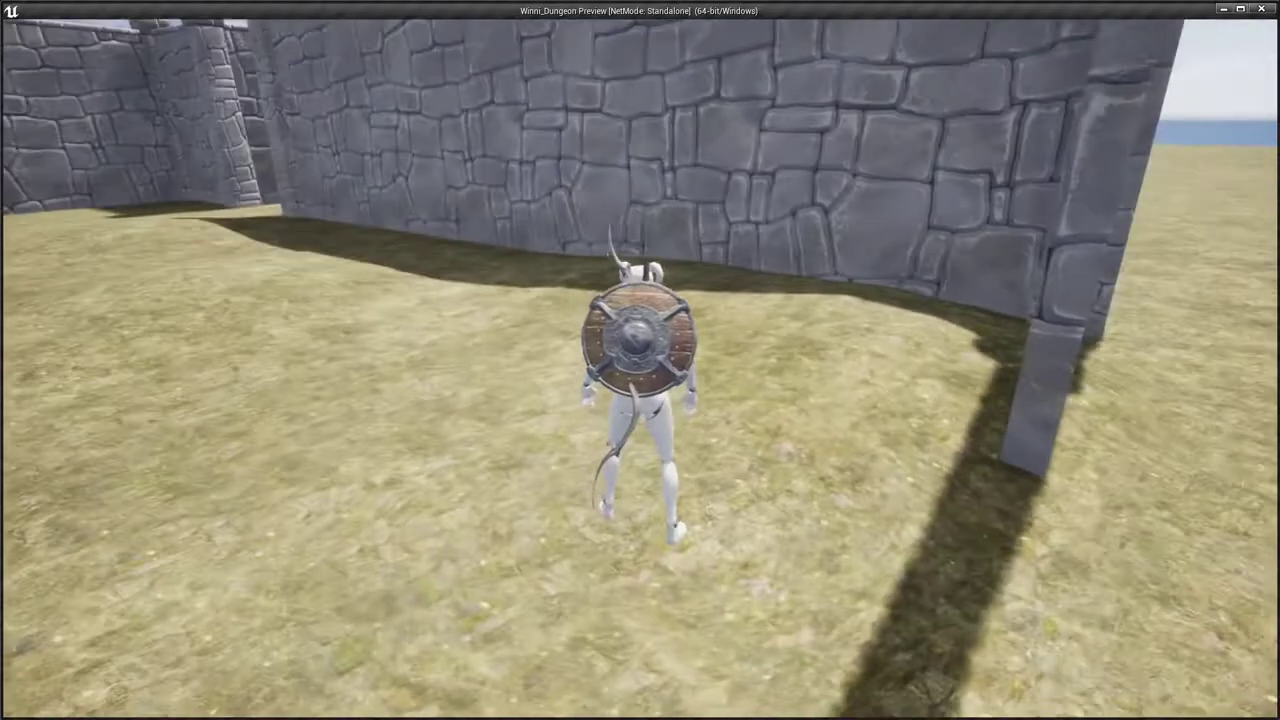
key(a)
key(d)
key(s)
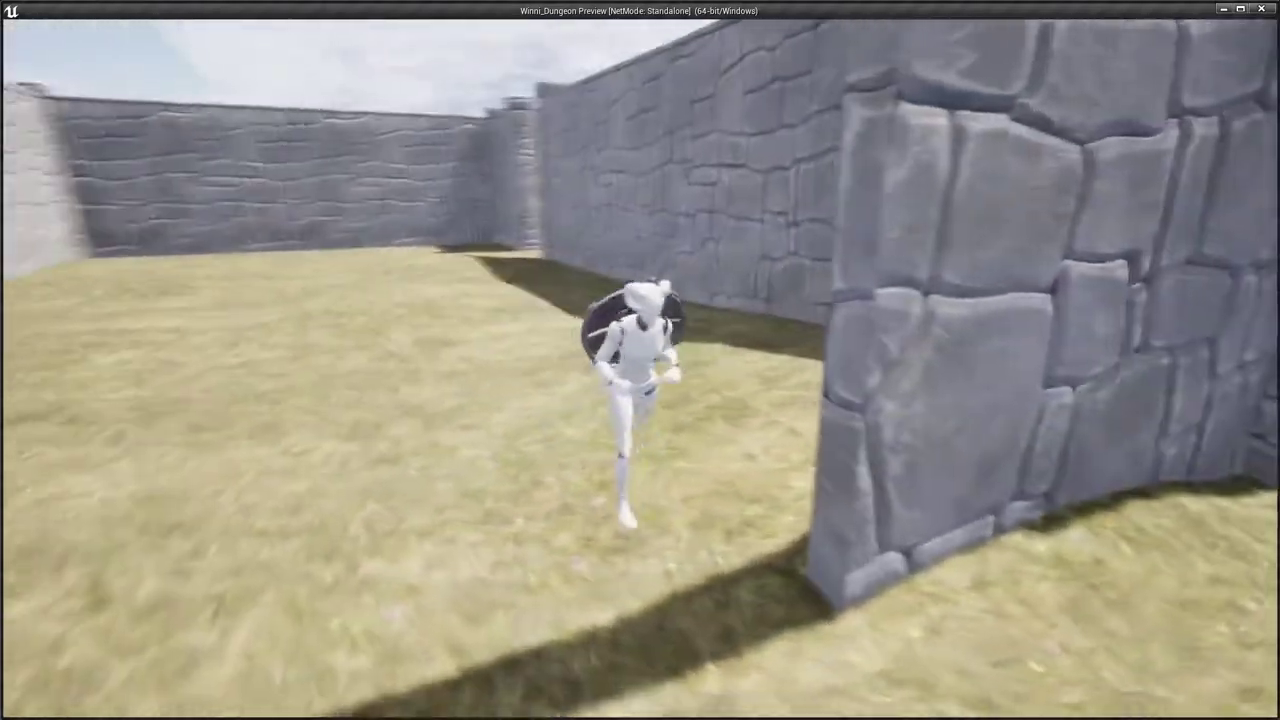
key(Escape)
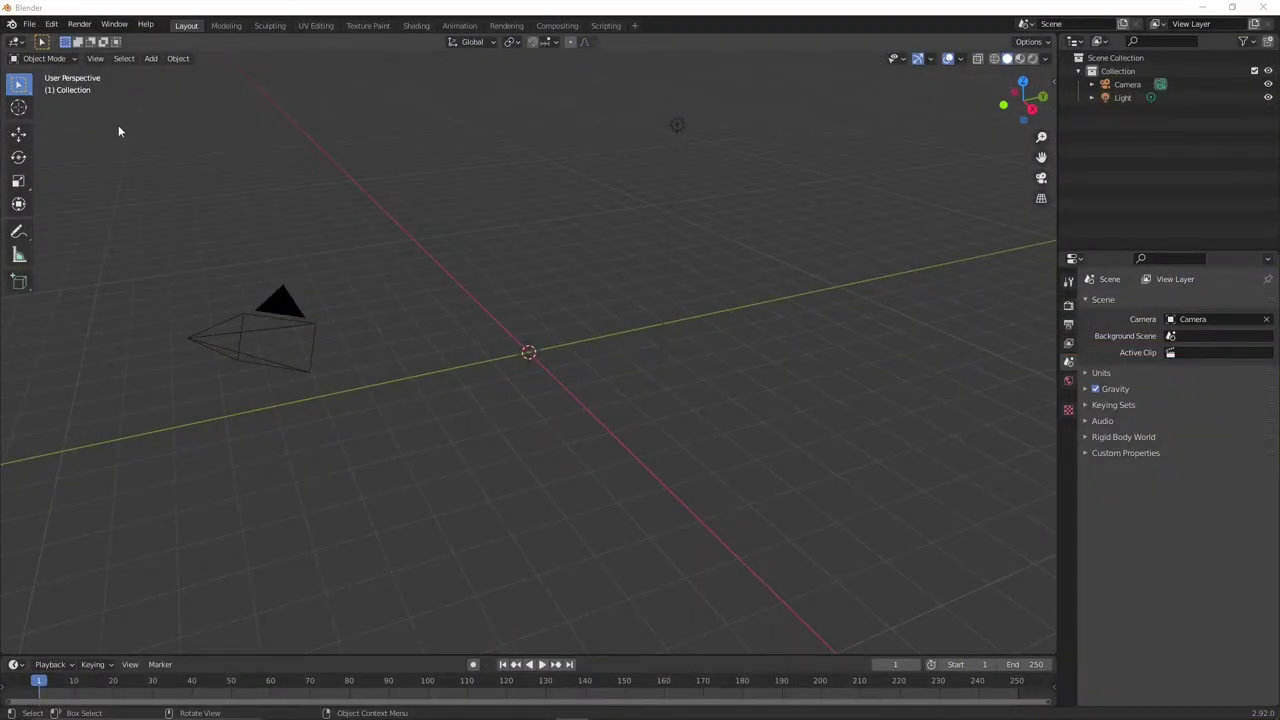
Switch to Blender and delete the camera from the scene.
right_click(555, 375)
middle_drag(560, 342, 716, 317)
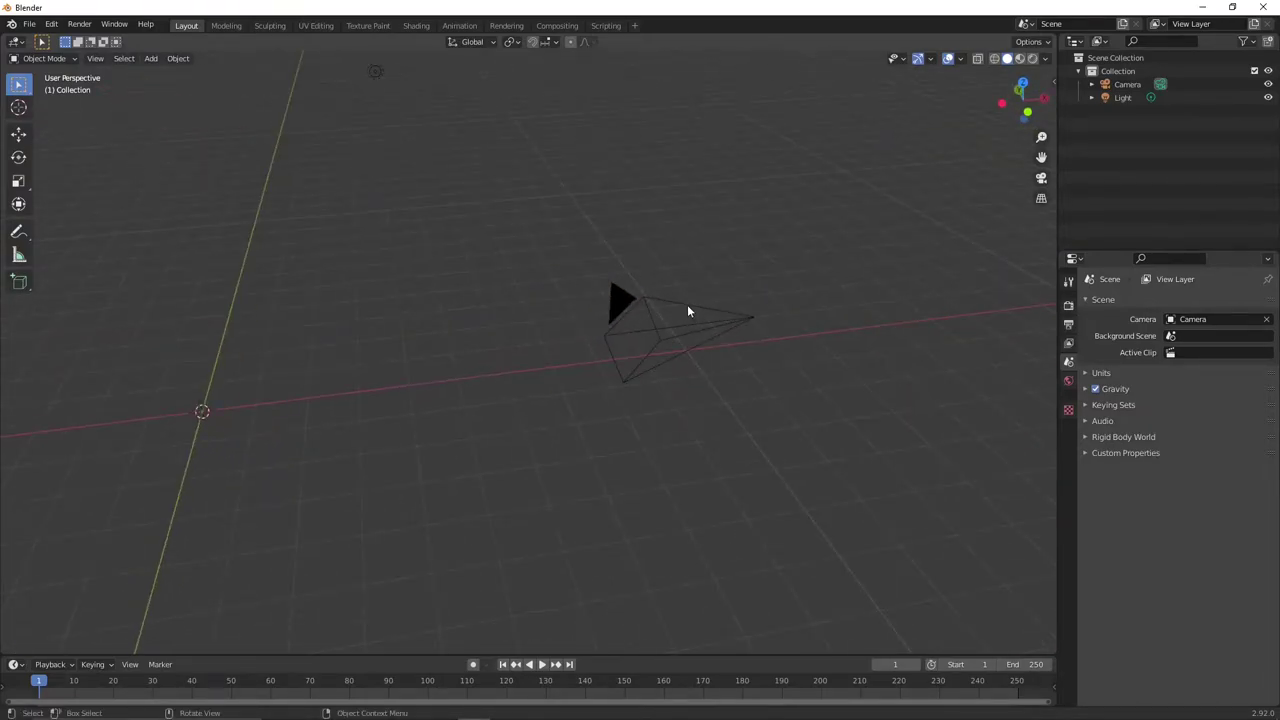
click(687, 304)
middle_drag(528, 341, 522, 335)
key(Delete)
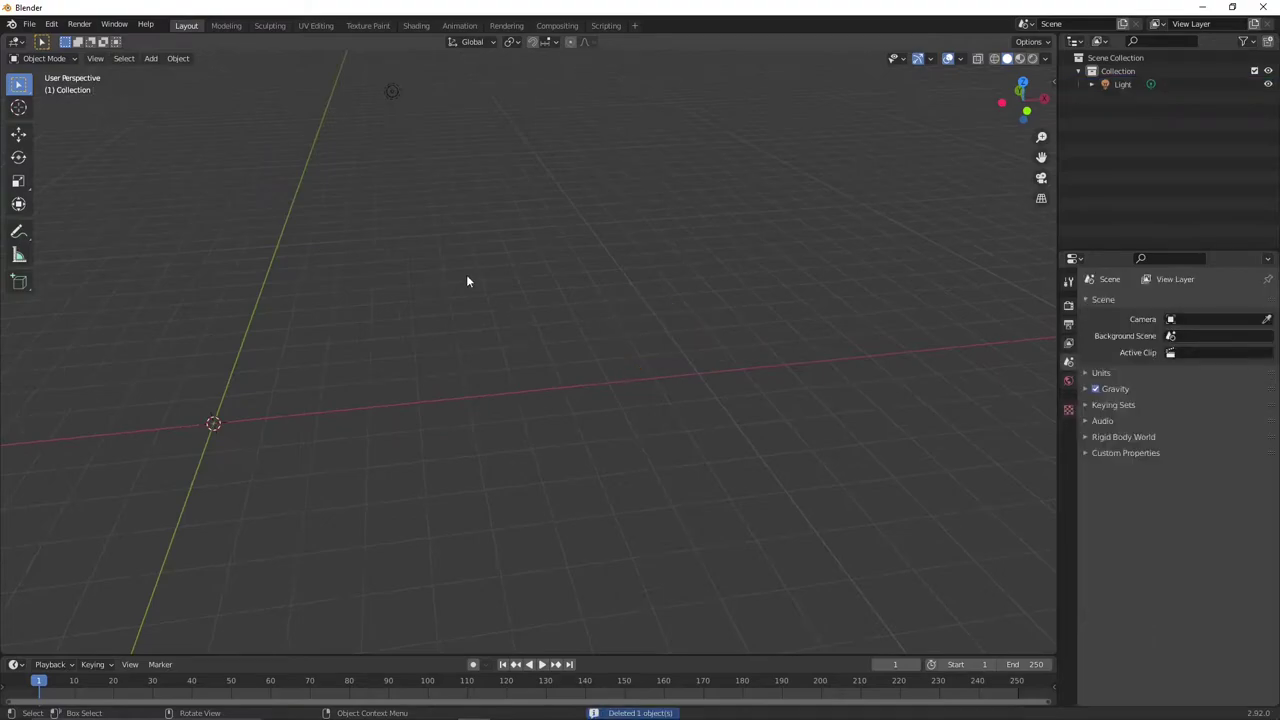
Add DungeonTest02.png from the BattleMaps folder to the scene as a reference image.
middle_drag(394, 365, 444, 314)
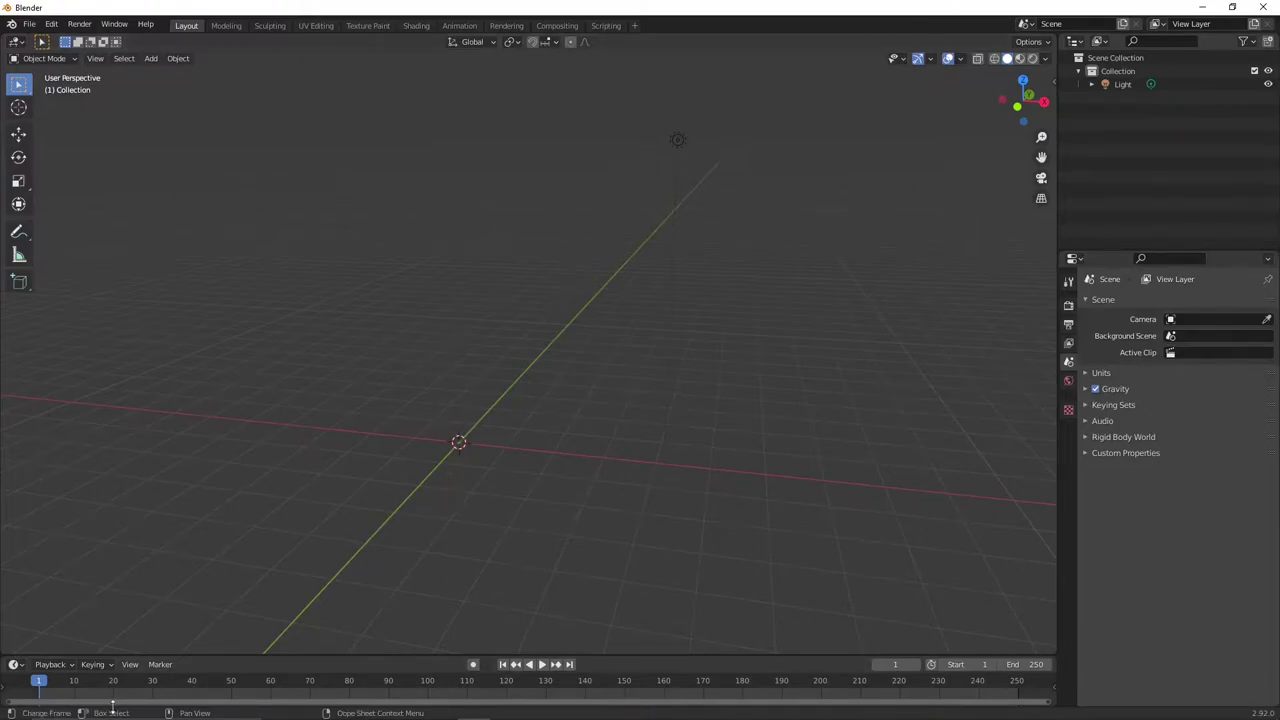
middle_drag(382, 524, 369, 530)
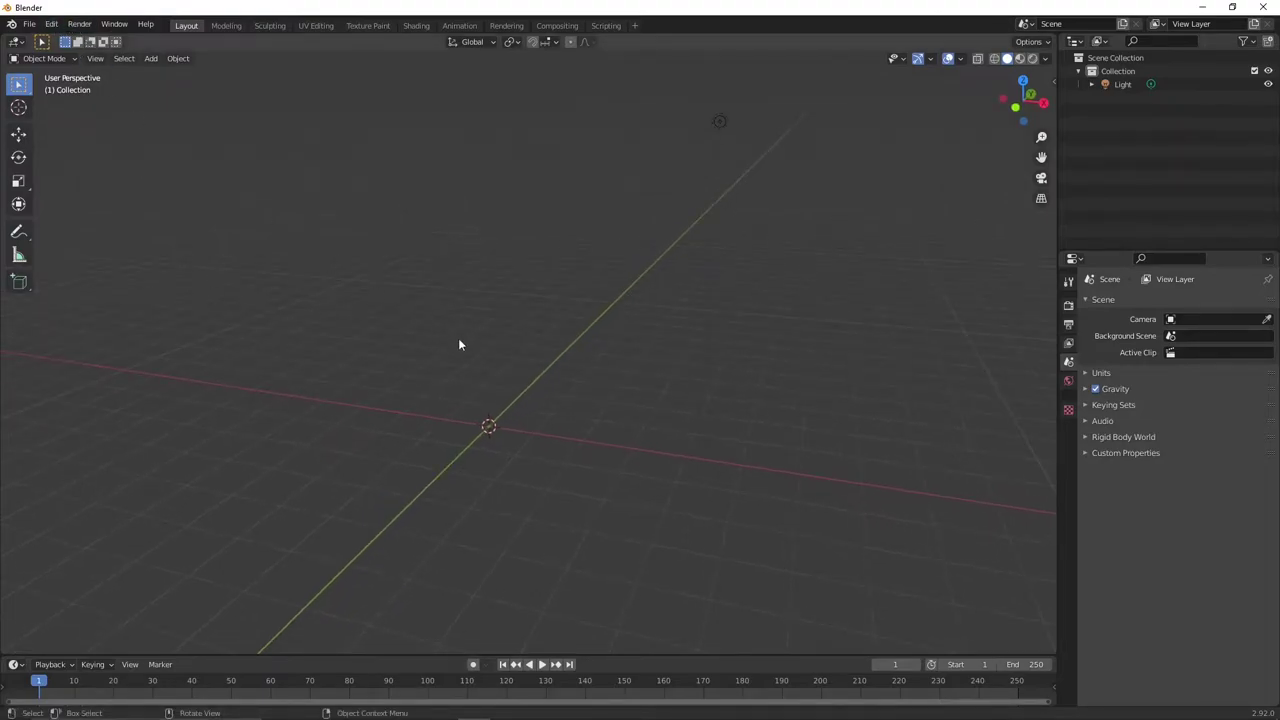
key(shift+a)
mouse_move(481, 392)
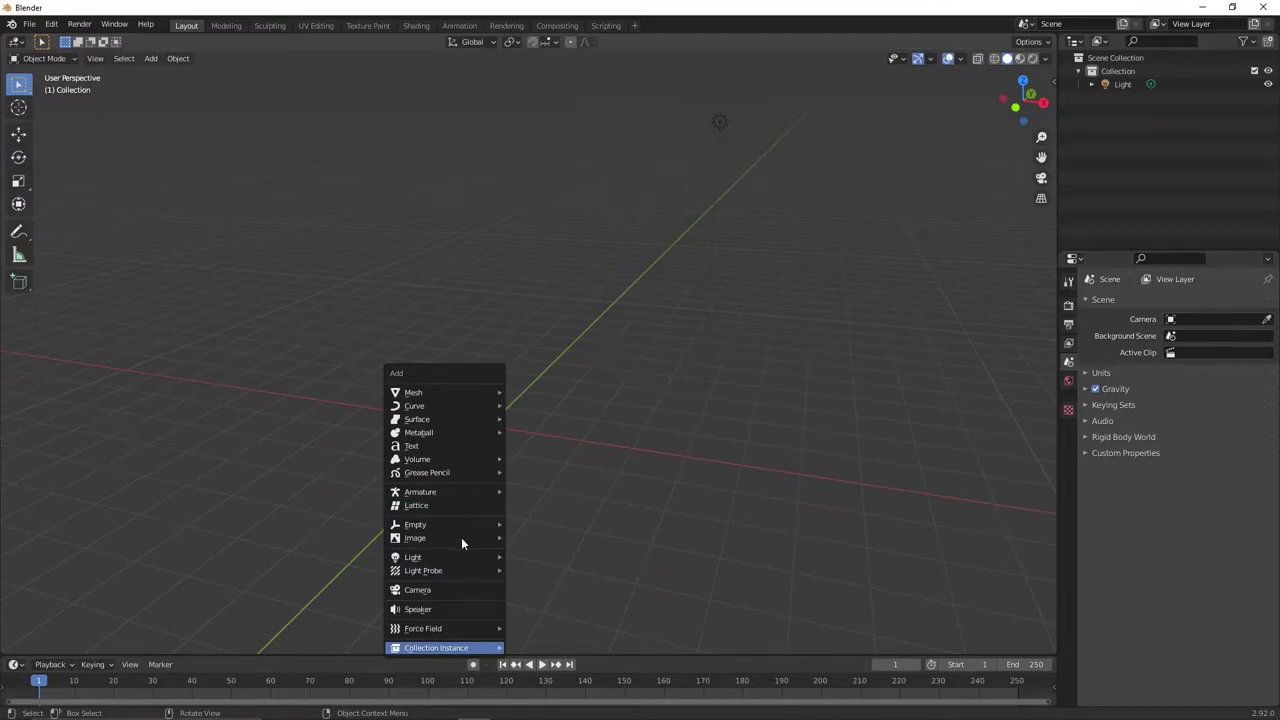
mouse_move(461, 542)
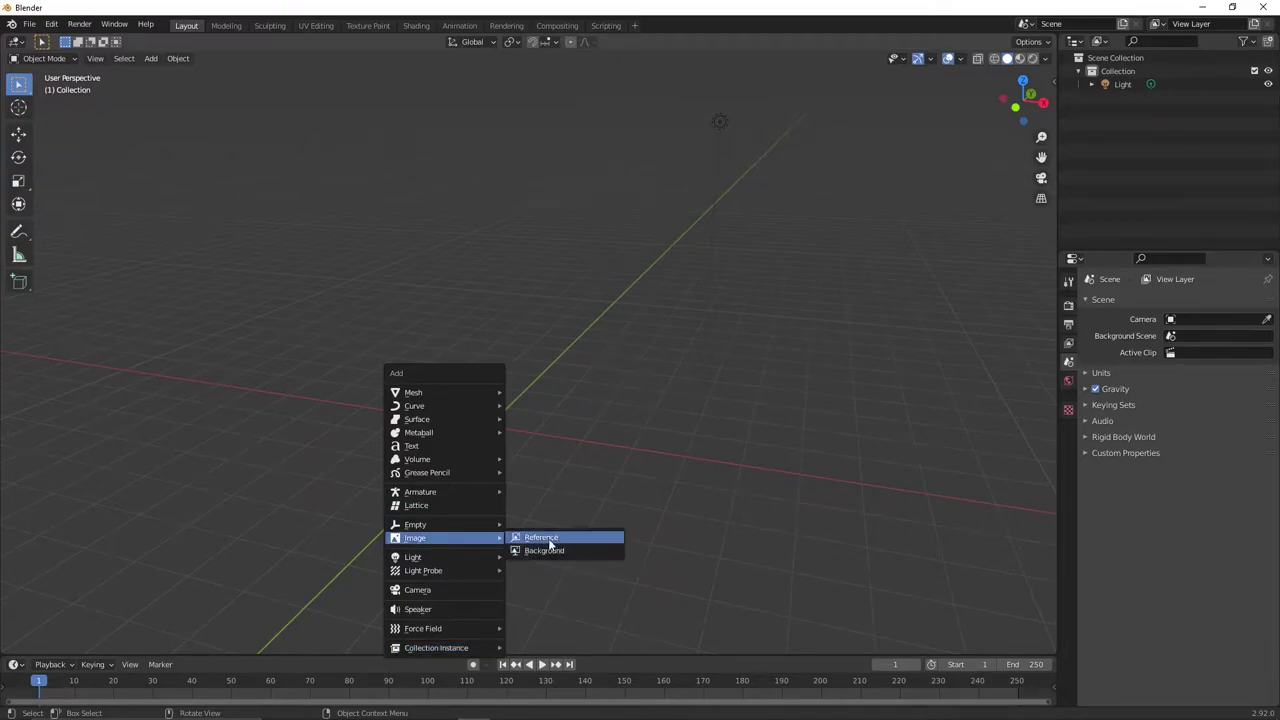
click(549, 541)
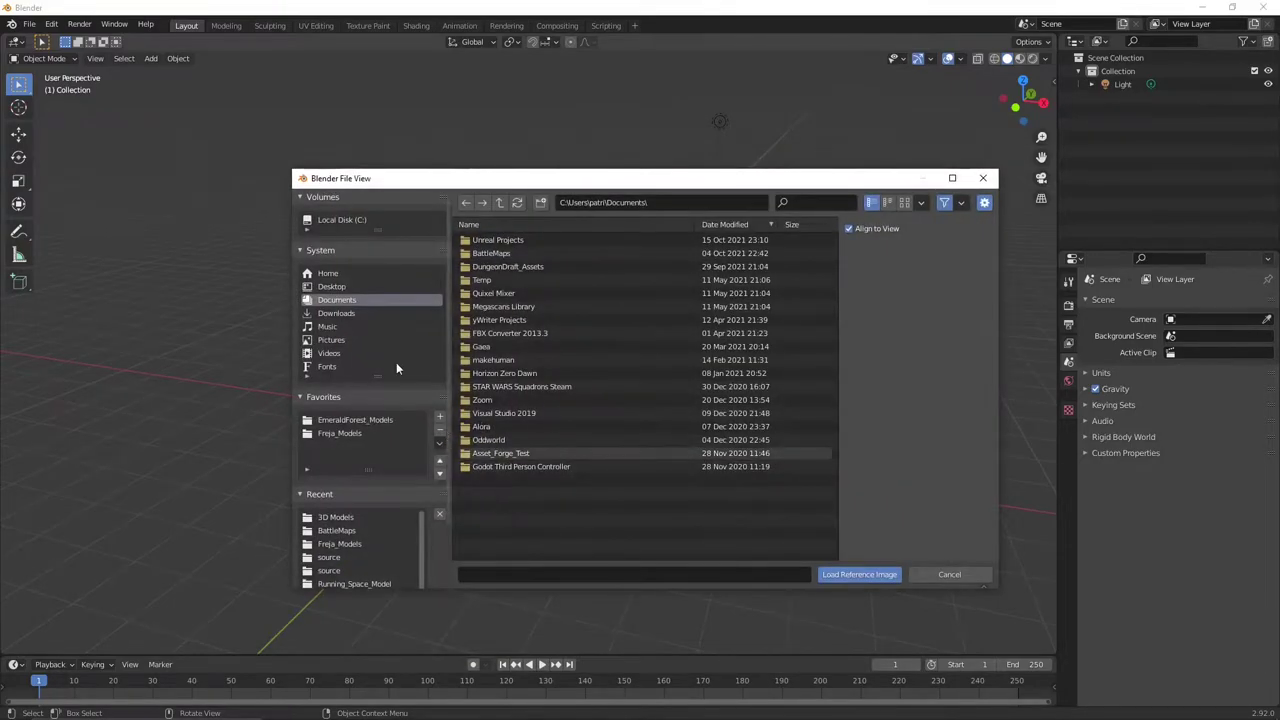
click(337, 530)
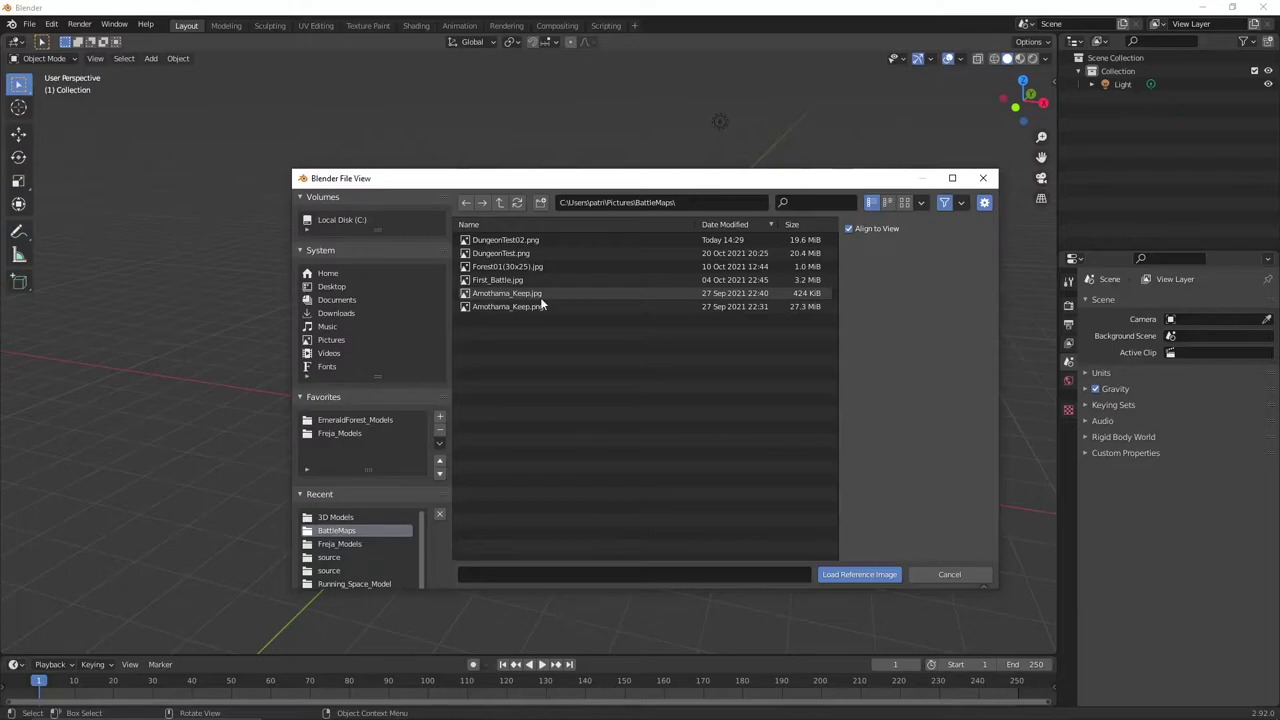
click(542, 239)
click(838, 577)
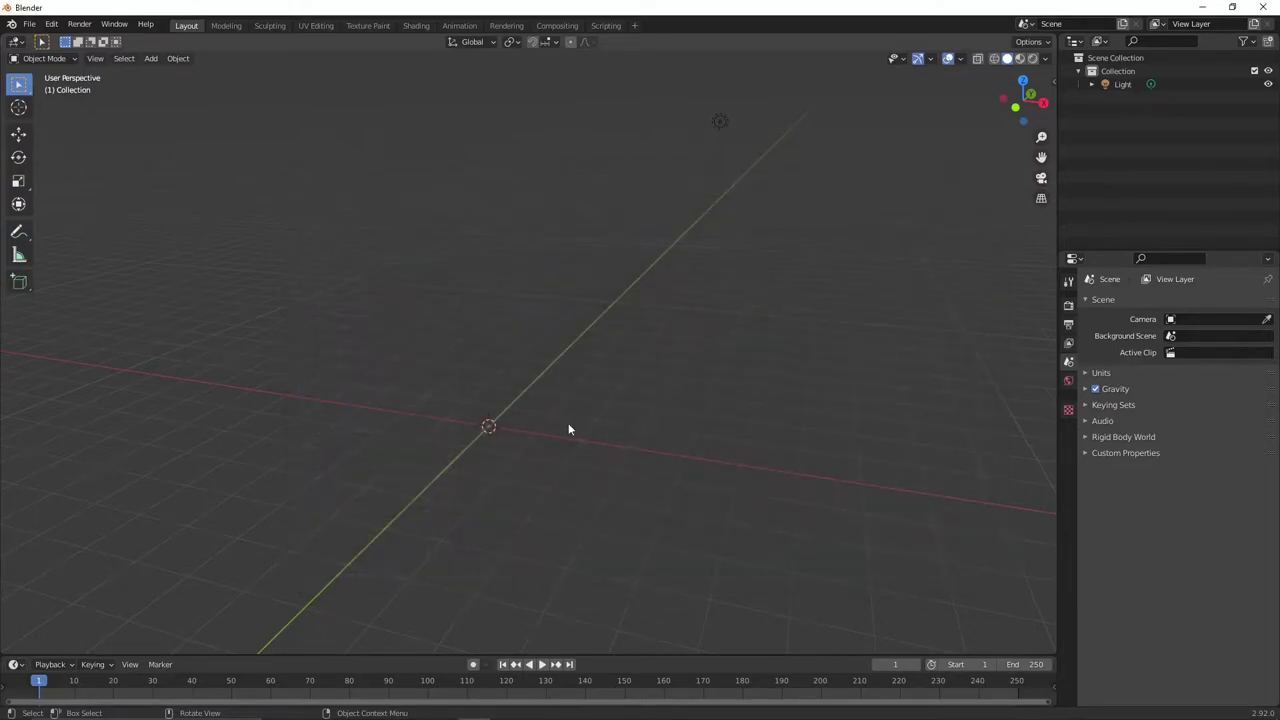
Lay the dungeon reference image flat by setting its X, Y and Z rotation to 0°.
middle_drag(530, 432, 480, 465)
scroll(478, 463, down, 3)
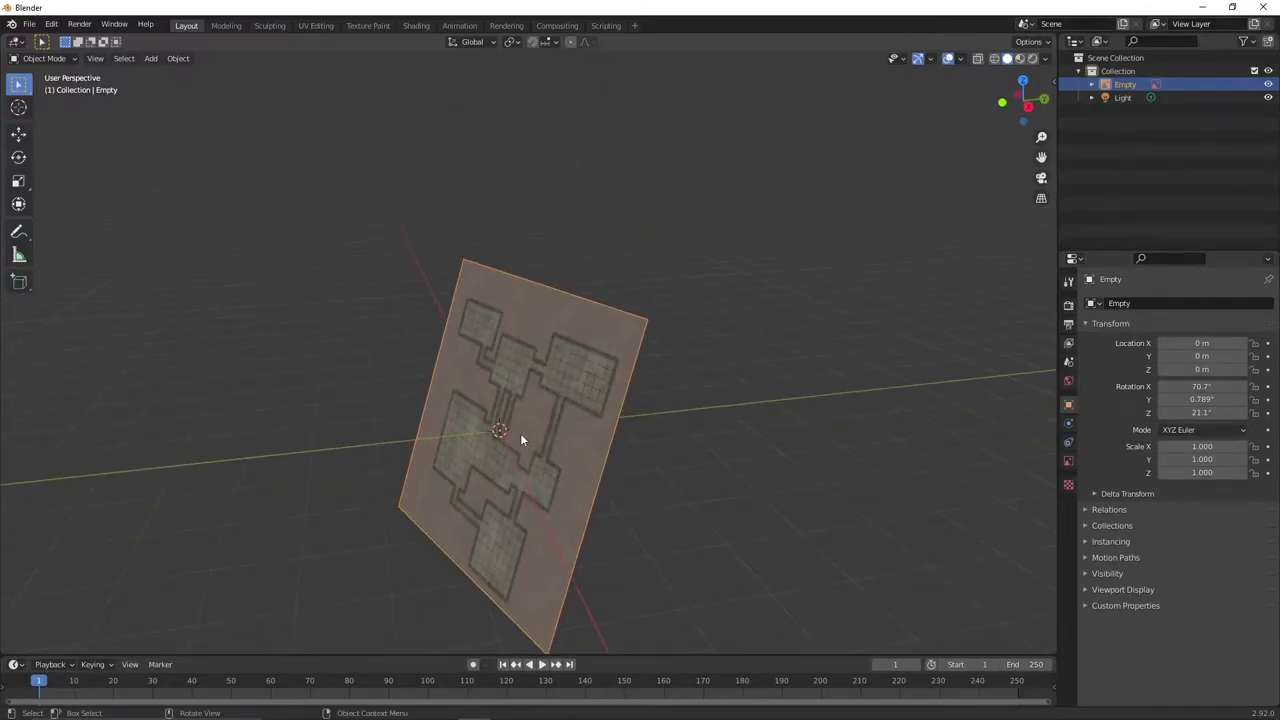
key(n)
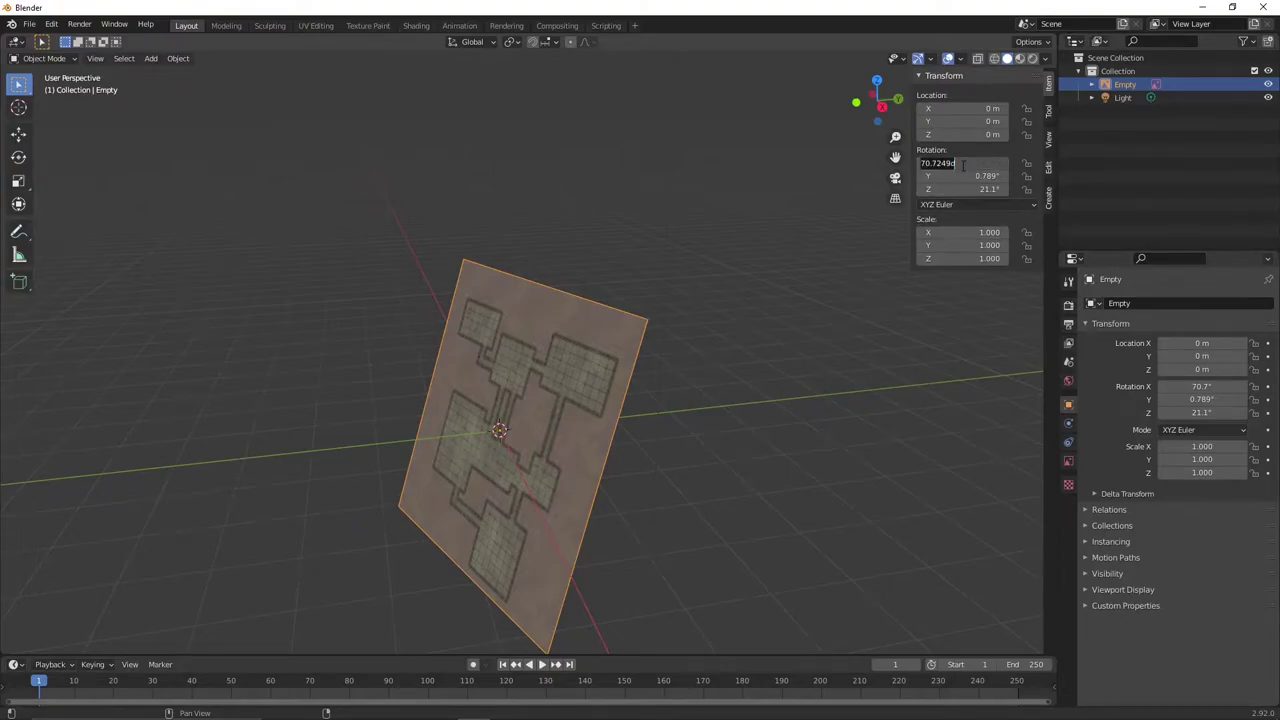
text(0)
key(Tab)
text(0)
key(Tab)
text(0)
key(Tab)
key(Return)
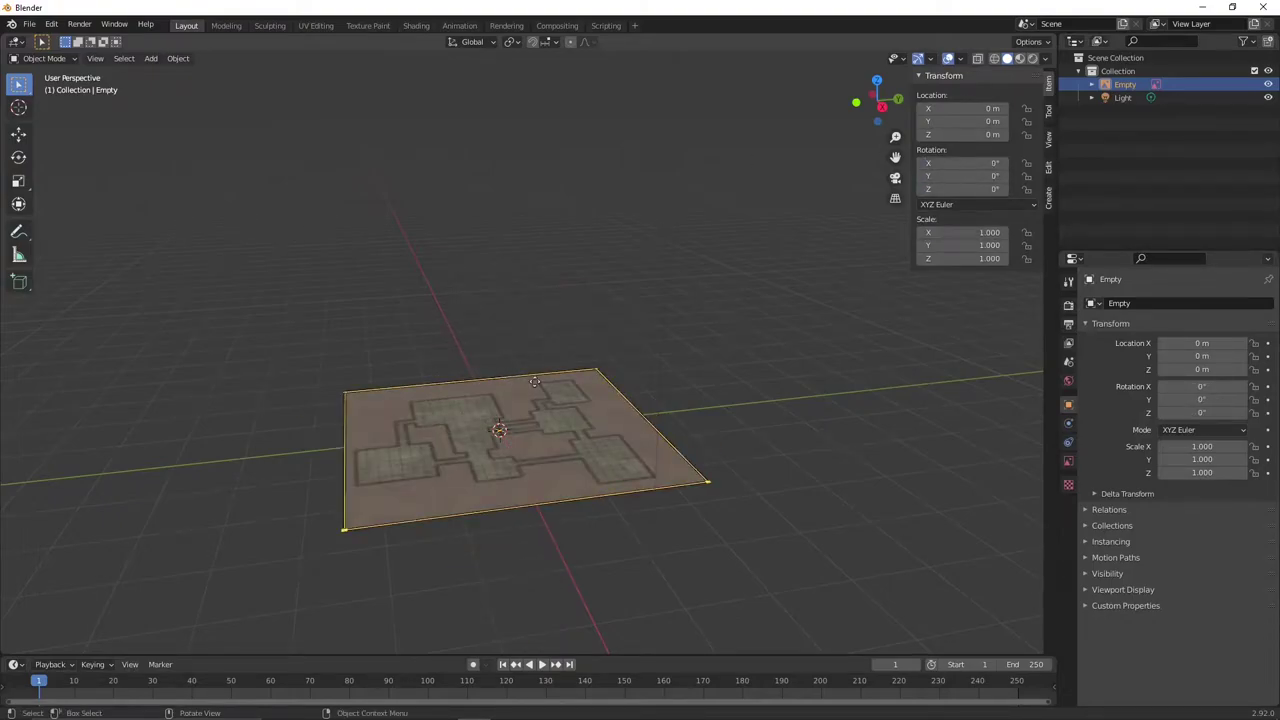
middle_drag(588, 332, 597, 414)
scroll(577, 375, up, 3)
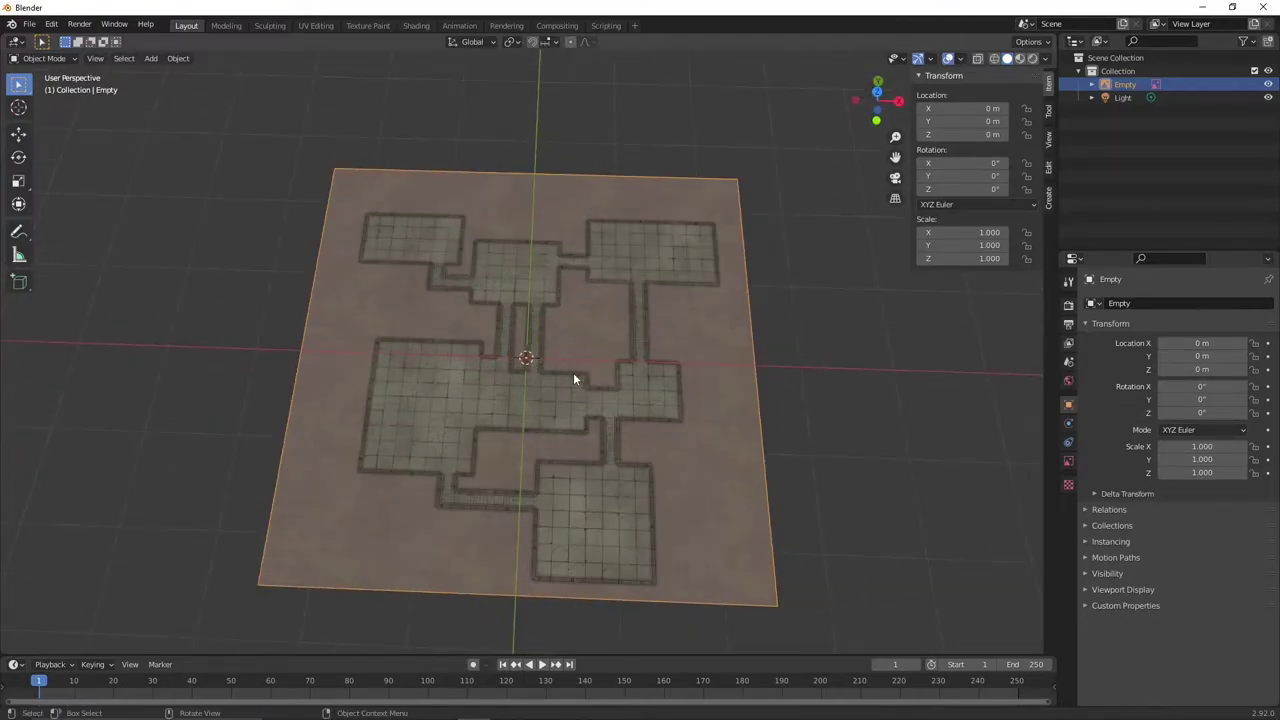
Rename the dungeon reference image object as BattbleMap.
middle_drag(575, 378, 610, 315)
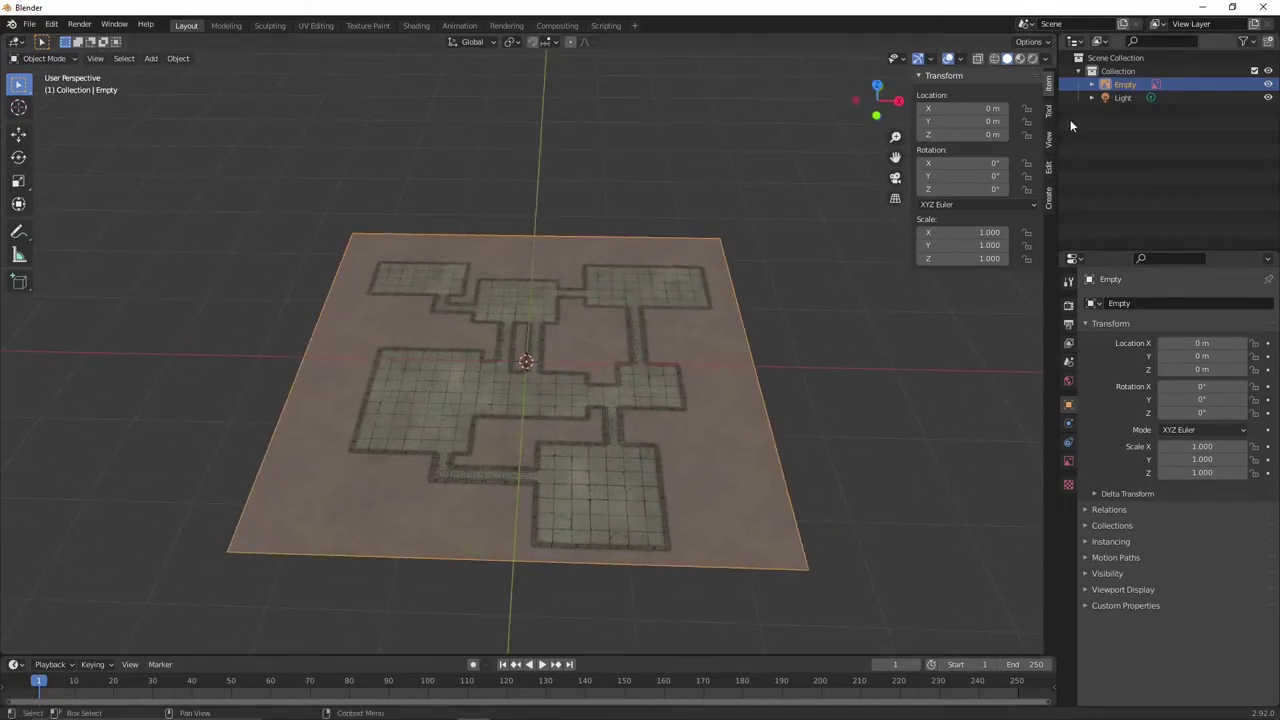
double_click(1122, 85)
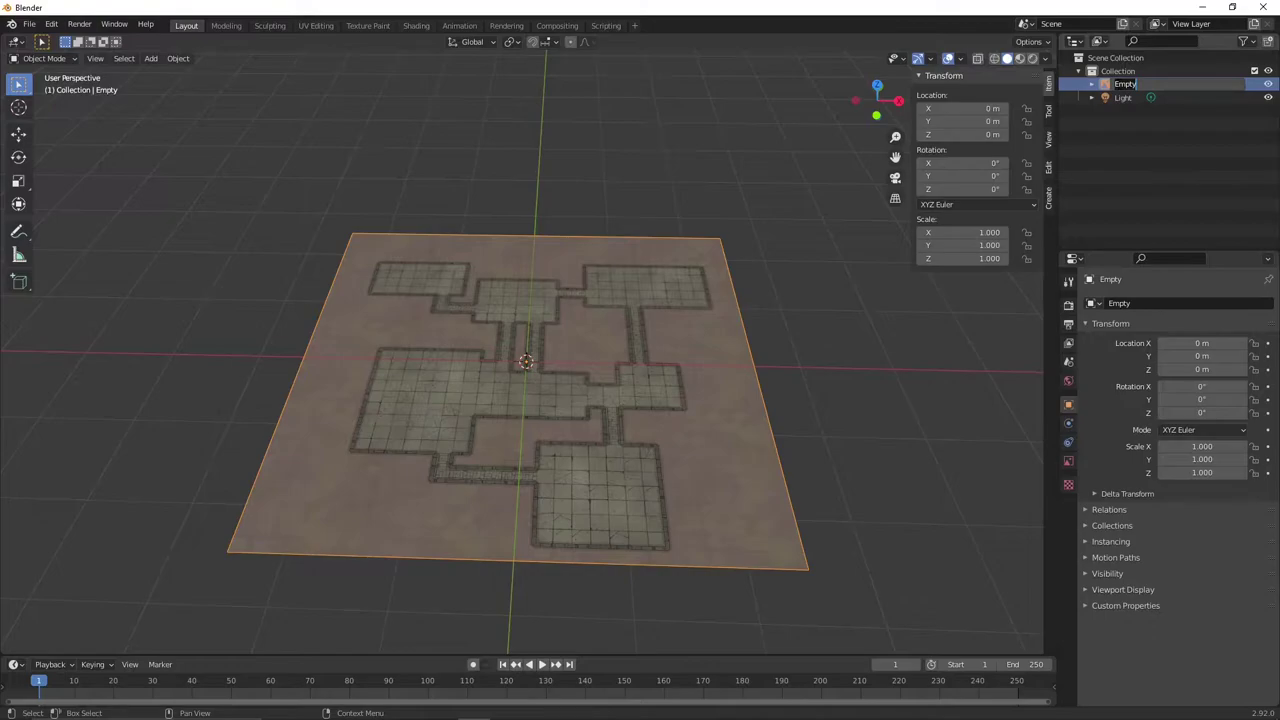
text(BattleMap)
key(Return)
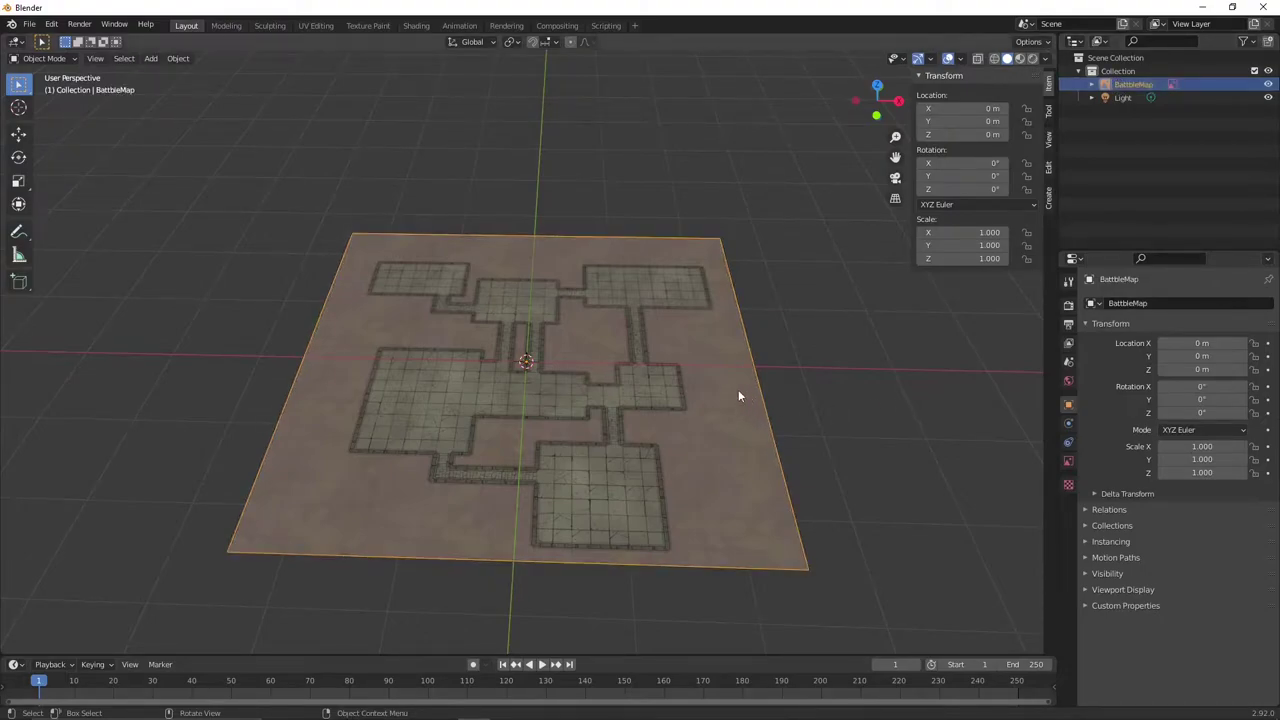
Add a plane mesh to the scene over the dungeon map.
middle_drag(646, 403, 552, 336)
scroll(468, 384, up, 4)
scroll(546, 339, down, 1)
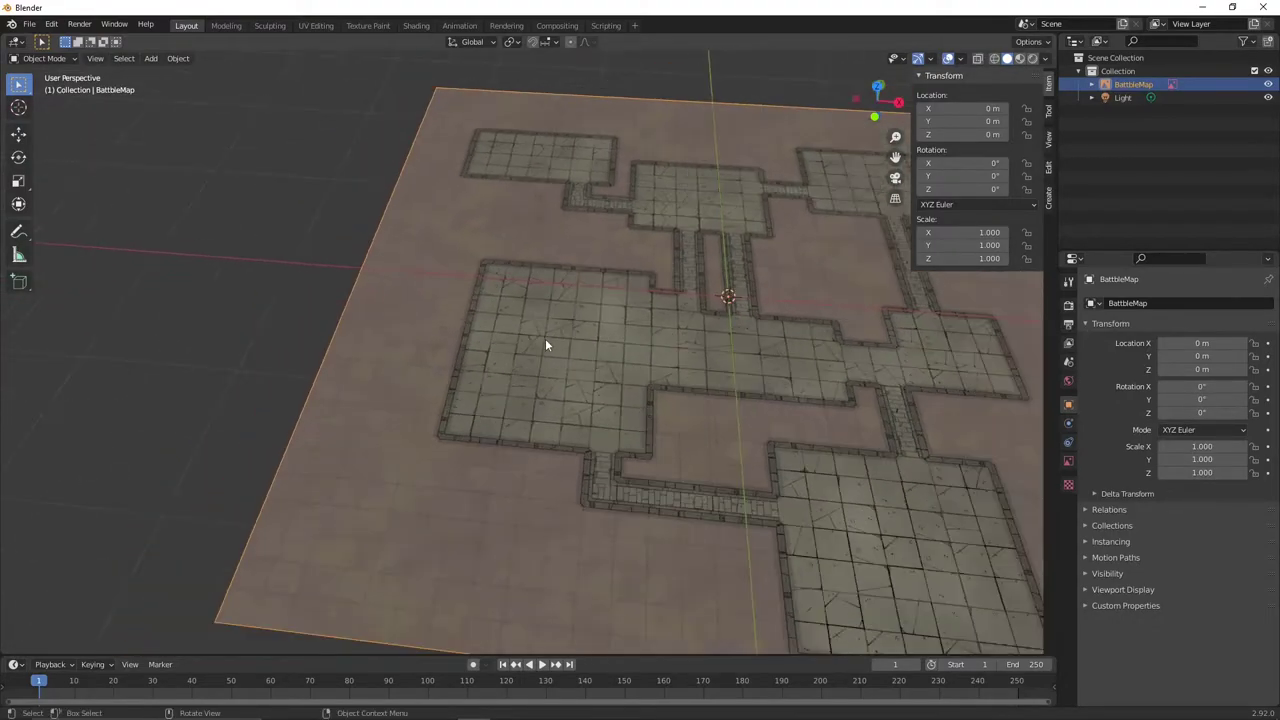
middle_drag(636, 406, 547, 380)
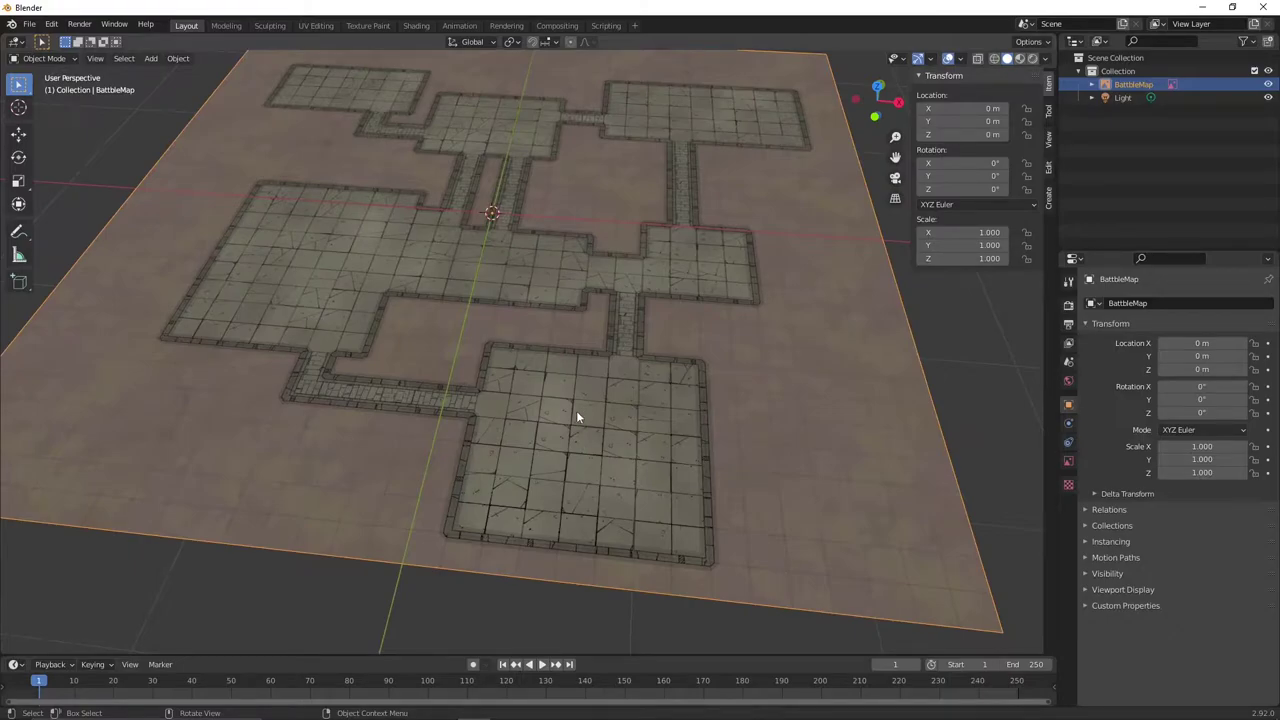
key(shift+a)
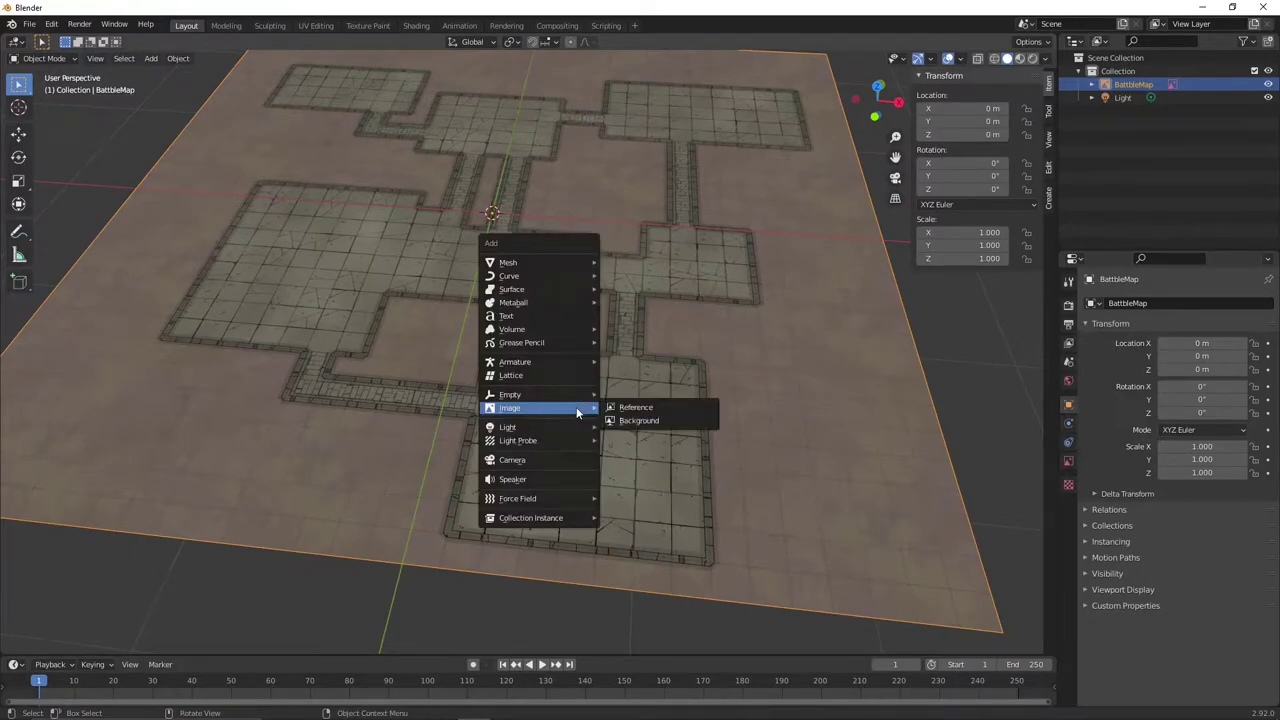
mouse_move(563, 261)
click(654, 271)
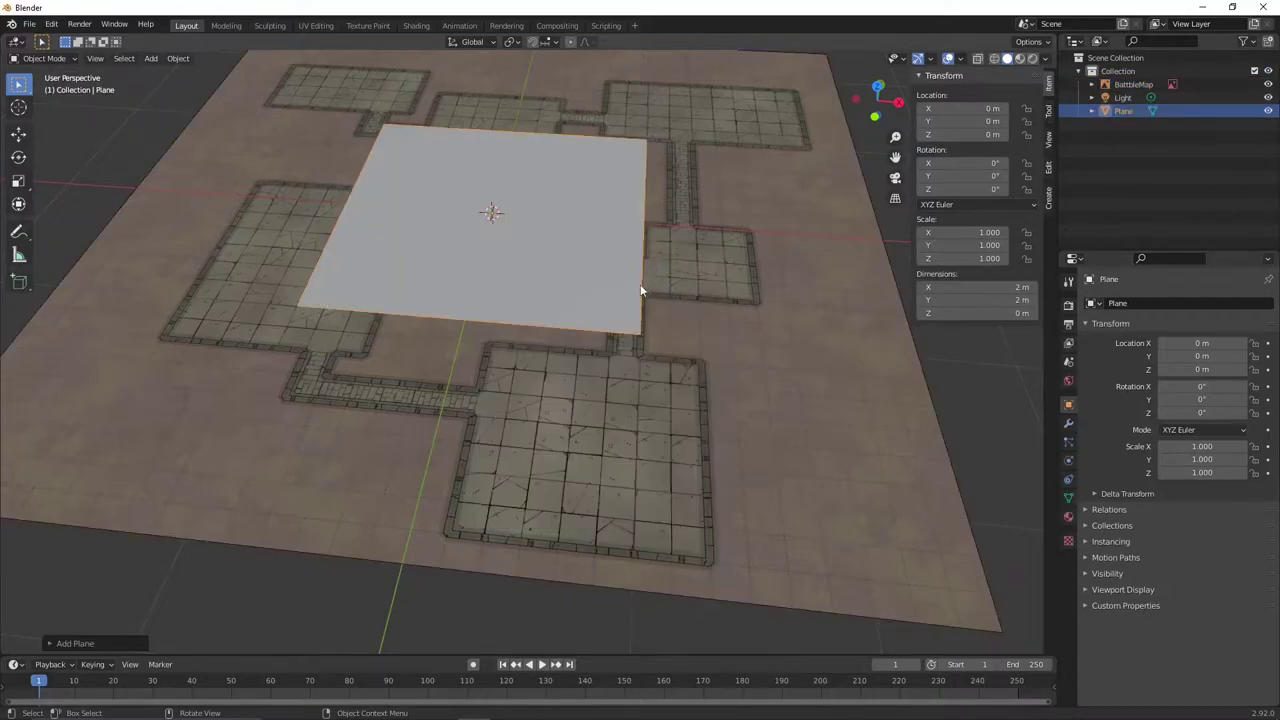
Move the plane within the XY plane over the southernmost room, to about X 0.77 m, Y -1.41 m.
scroll(575, 360, down, 3)
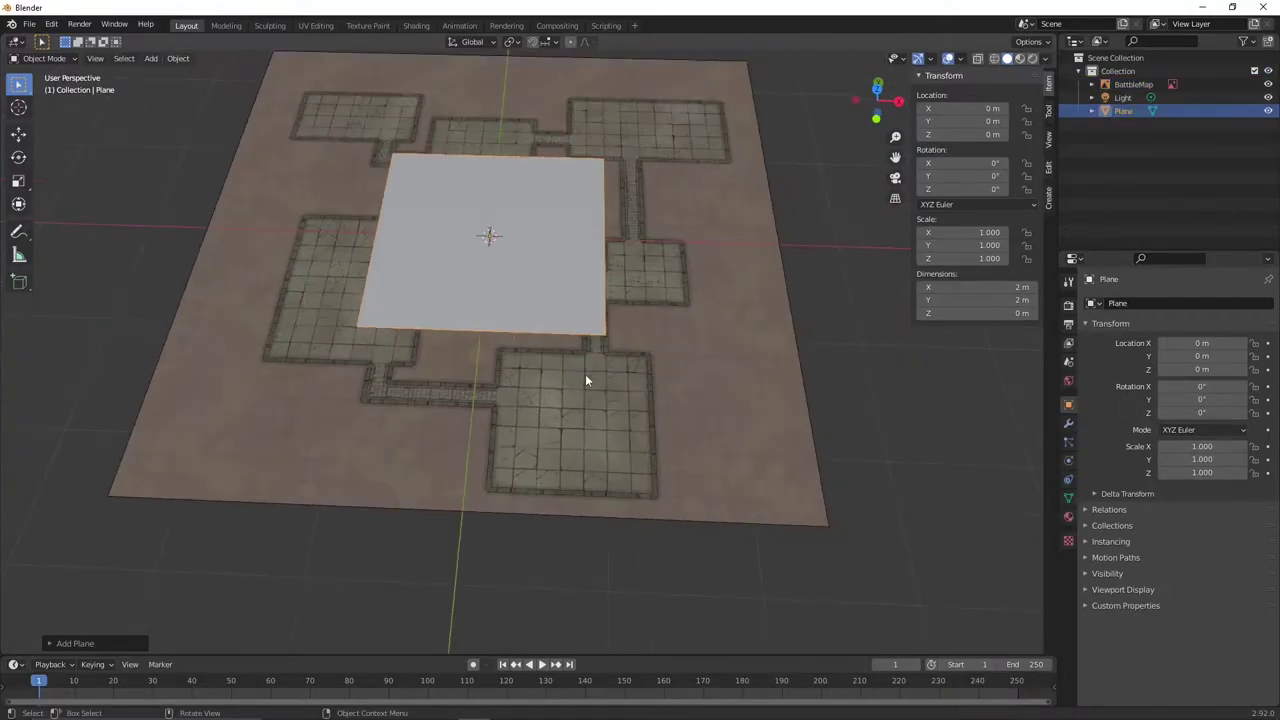
key(g)
right_click(581, 396)
key(g)
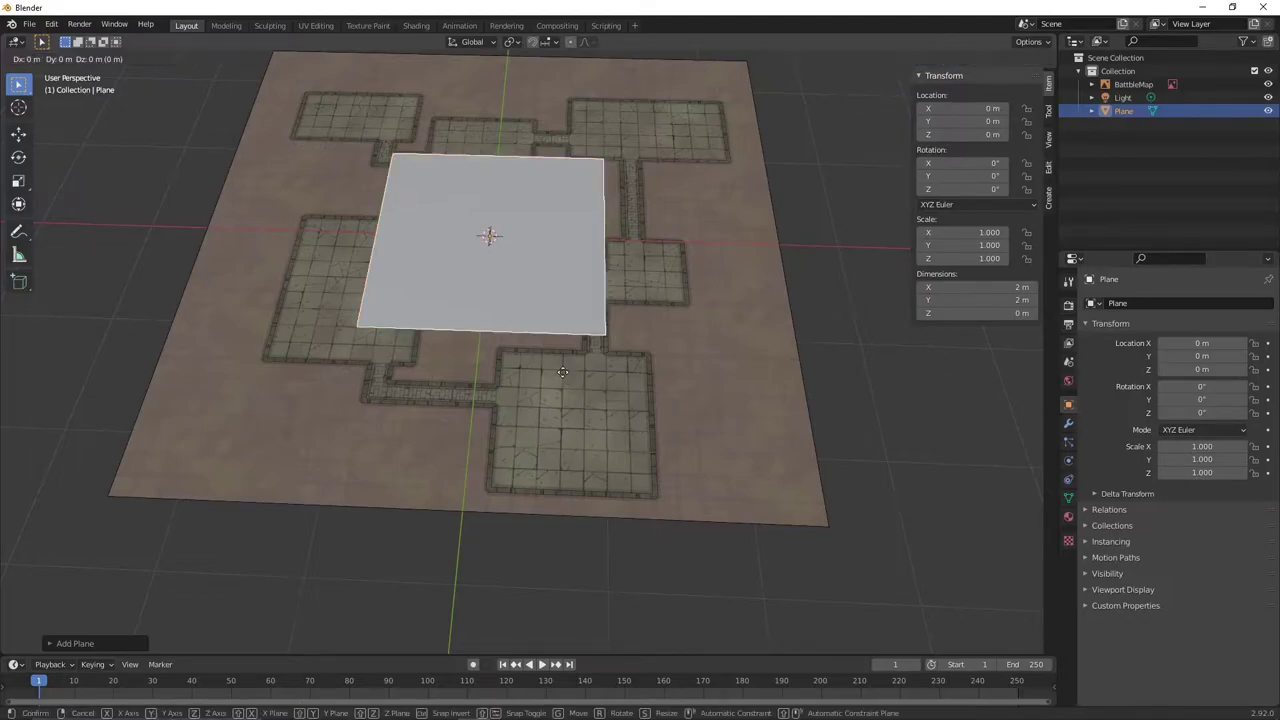
key(shift+z)
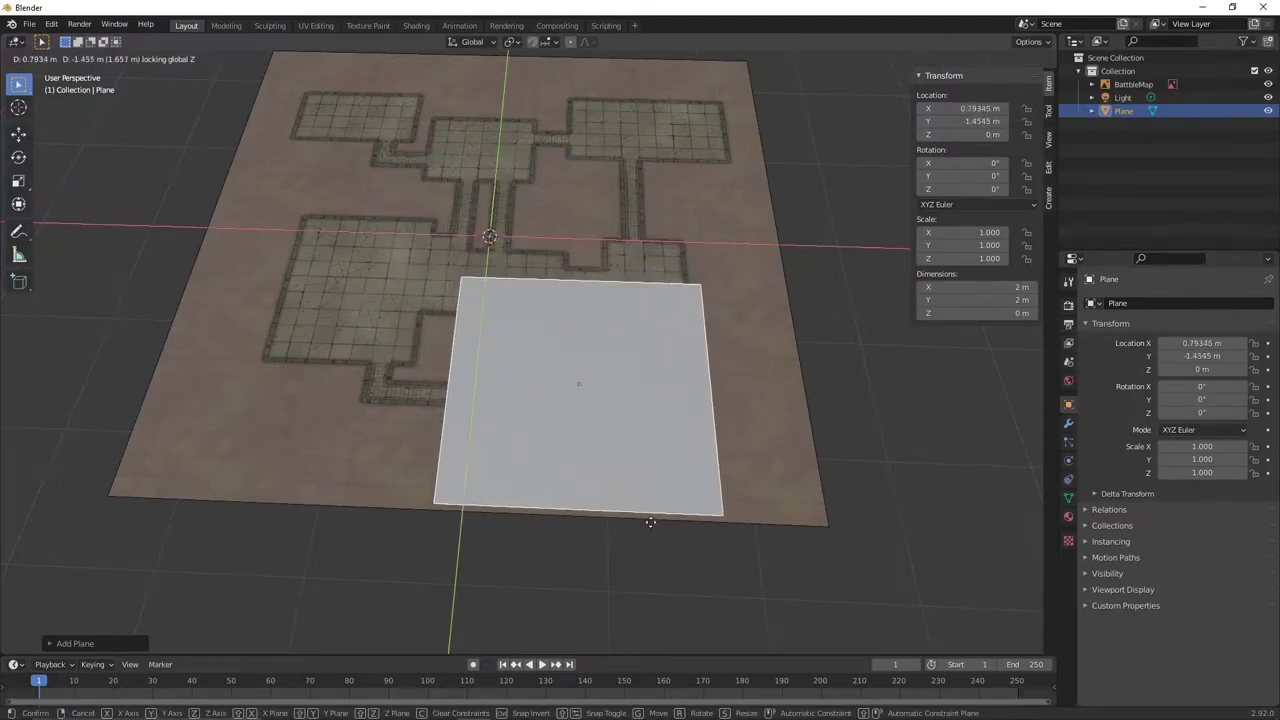
click(649, 514)
Scale the plane to about 1.21 m square to match the southernmost room's width, and shift it to line up with the room from top view.
key(s)
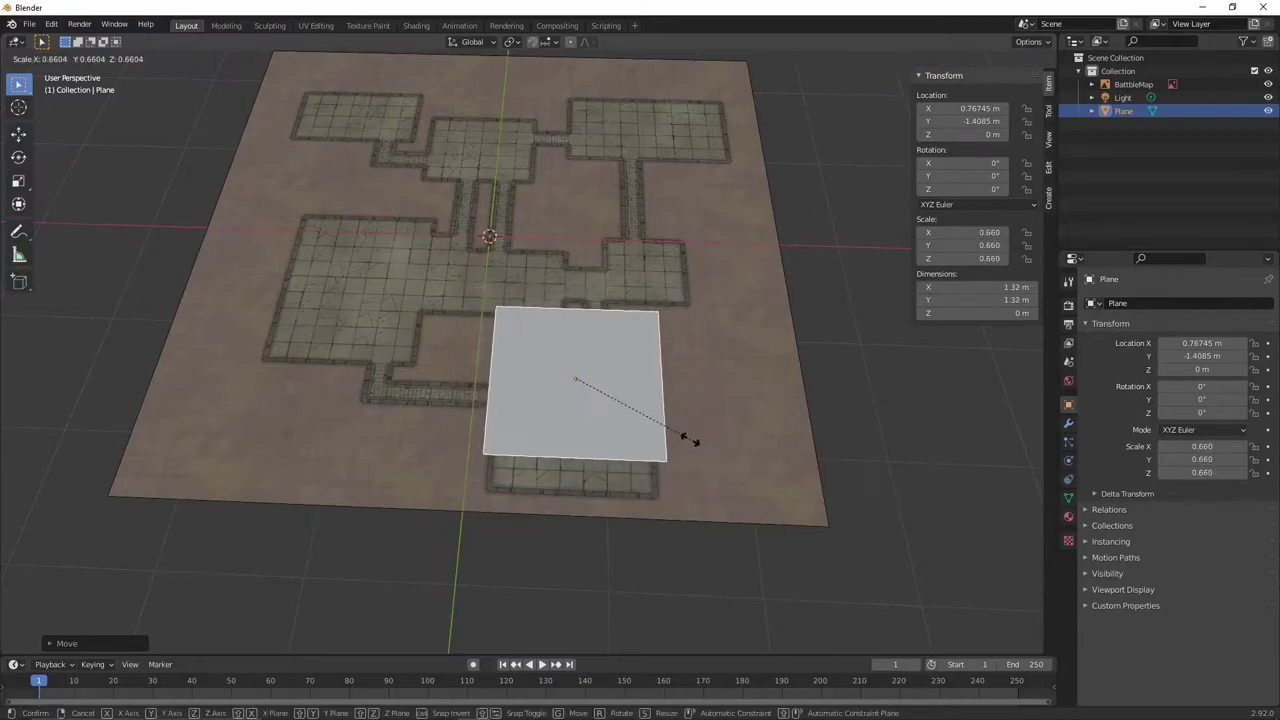
click(688, 445)
key(KP_7)
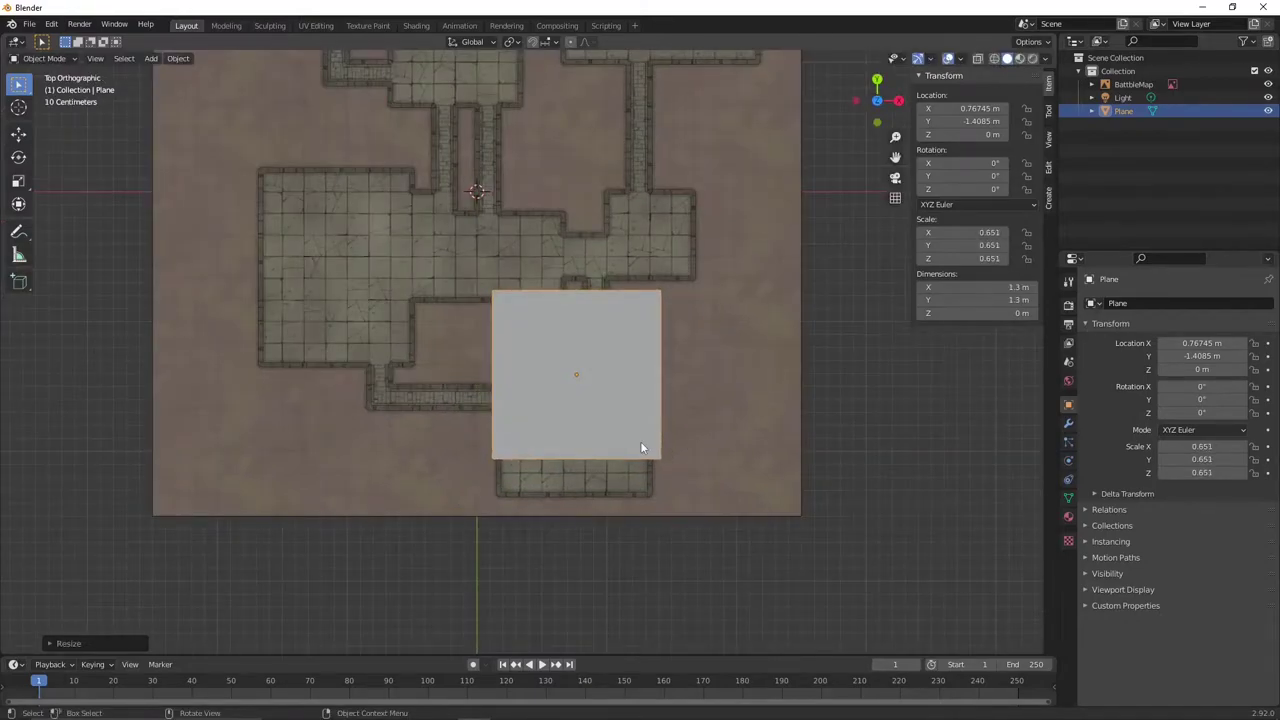
key(s)
click(696, 426)
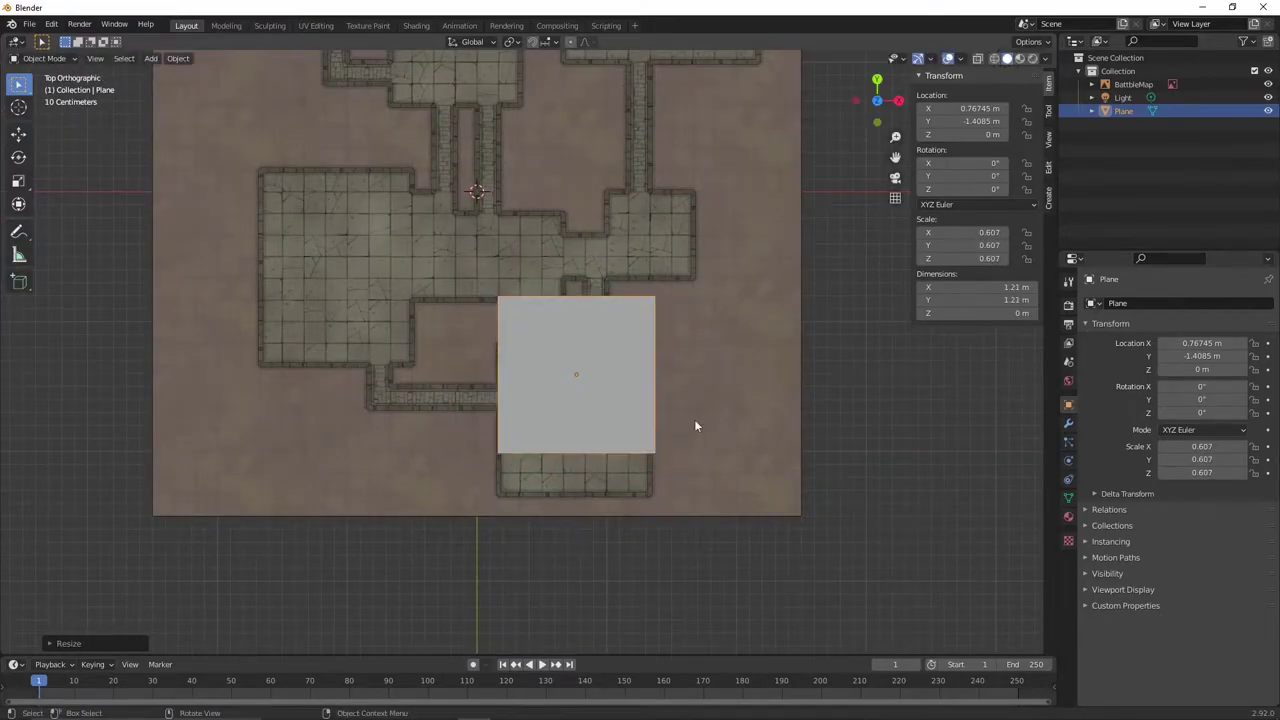
key(g)
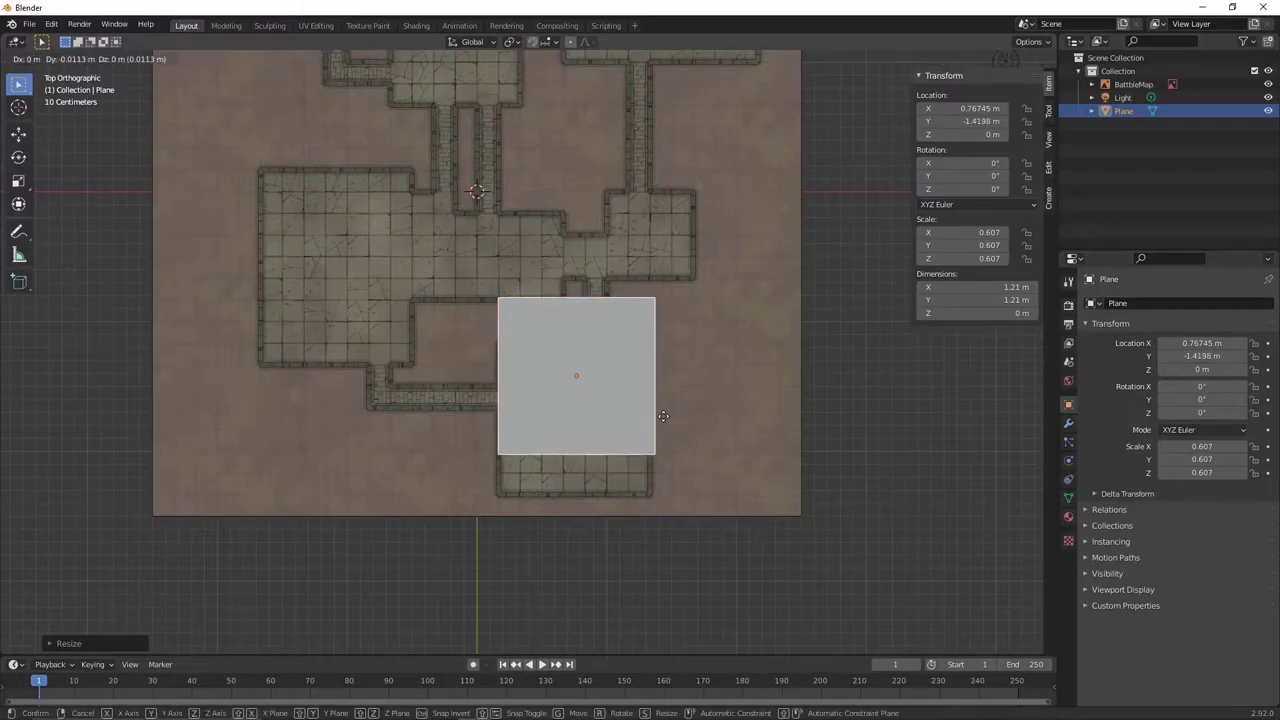
Move the plane in X and Y onto the map's southernmost square room and align it with the walls at about X 0.752 m, Y -1.753 m.
key(shift+z)
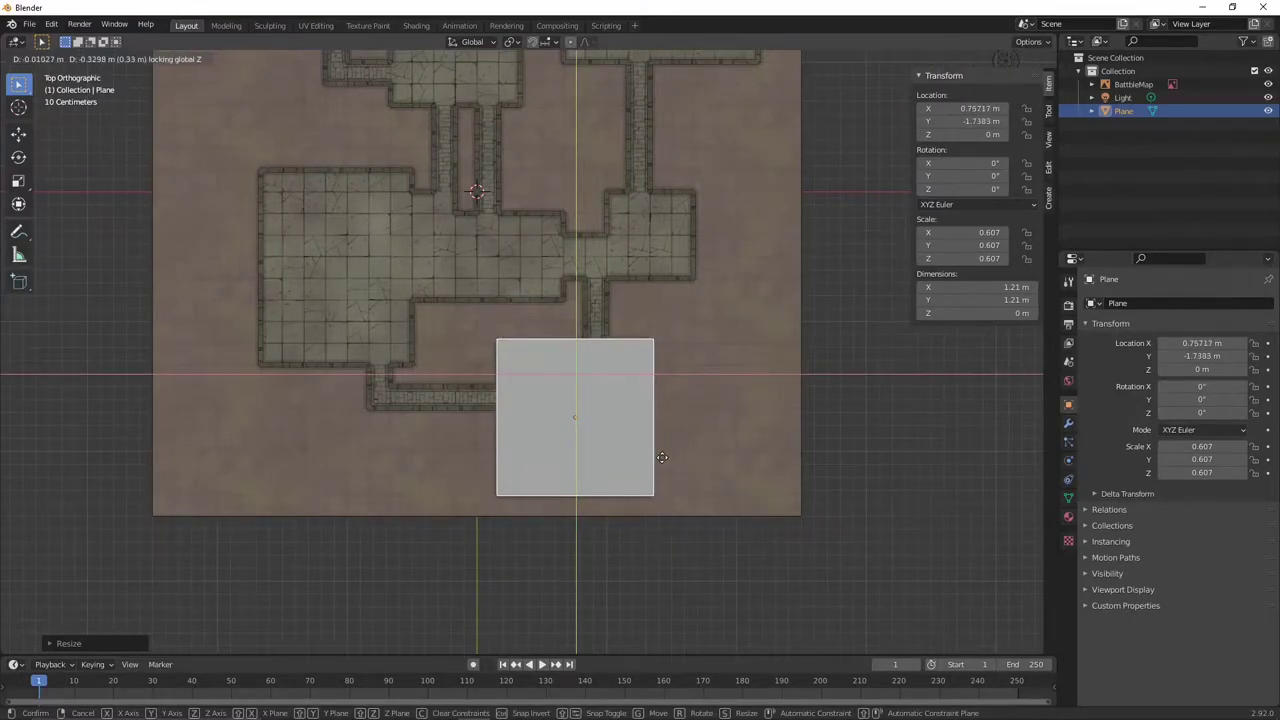
click(662, 457)
scroll(612, 416, up, 4)
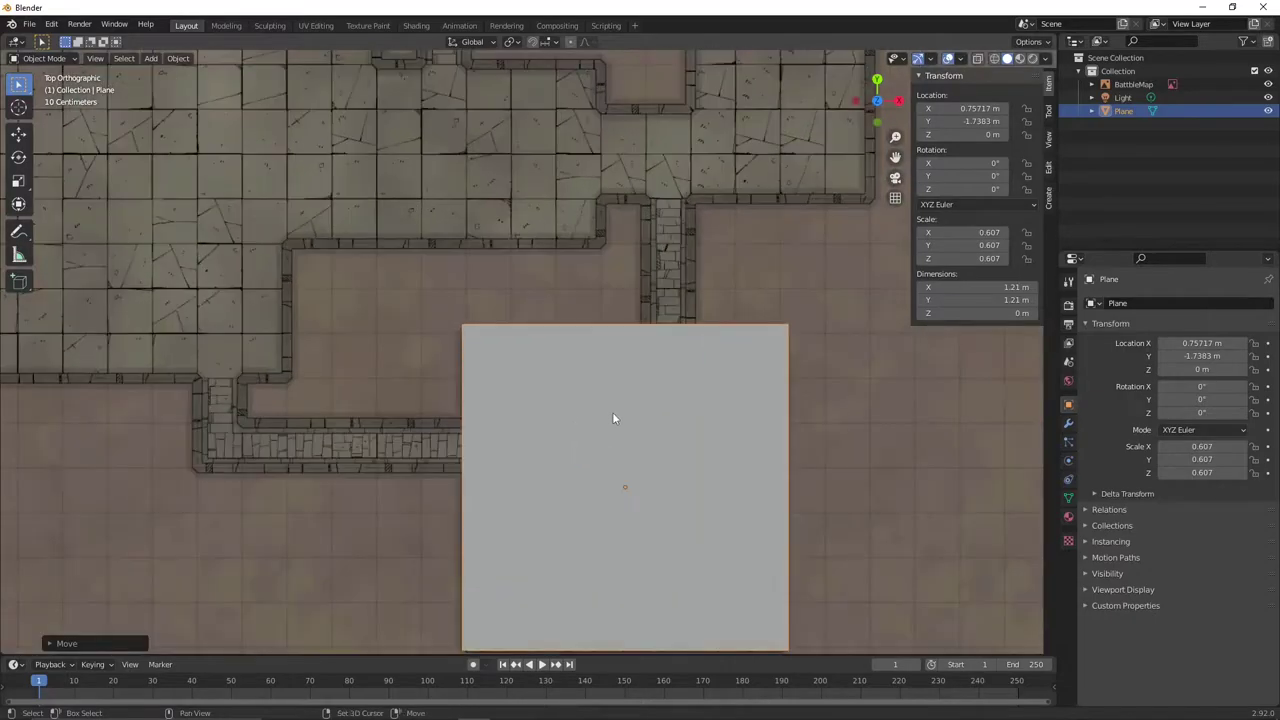
shift+middle_drag(612, 415, 593, 328)
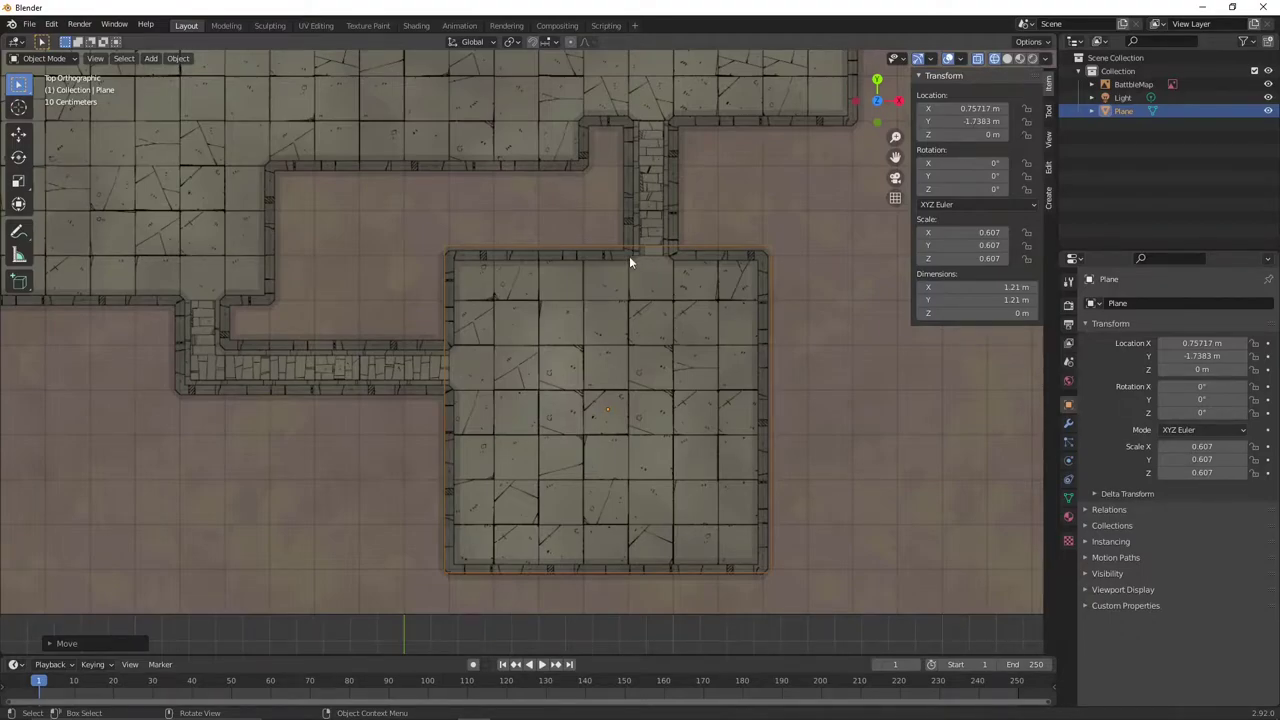
key(g)
key(shift+z)
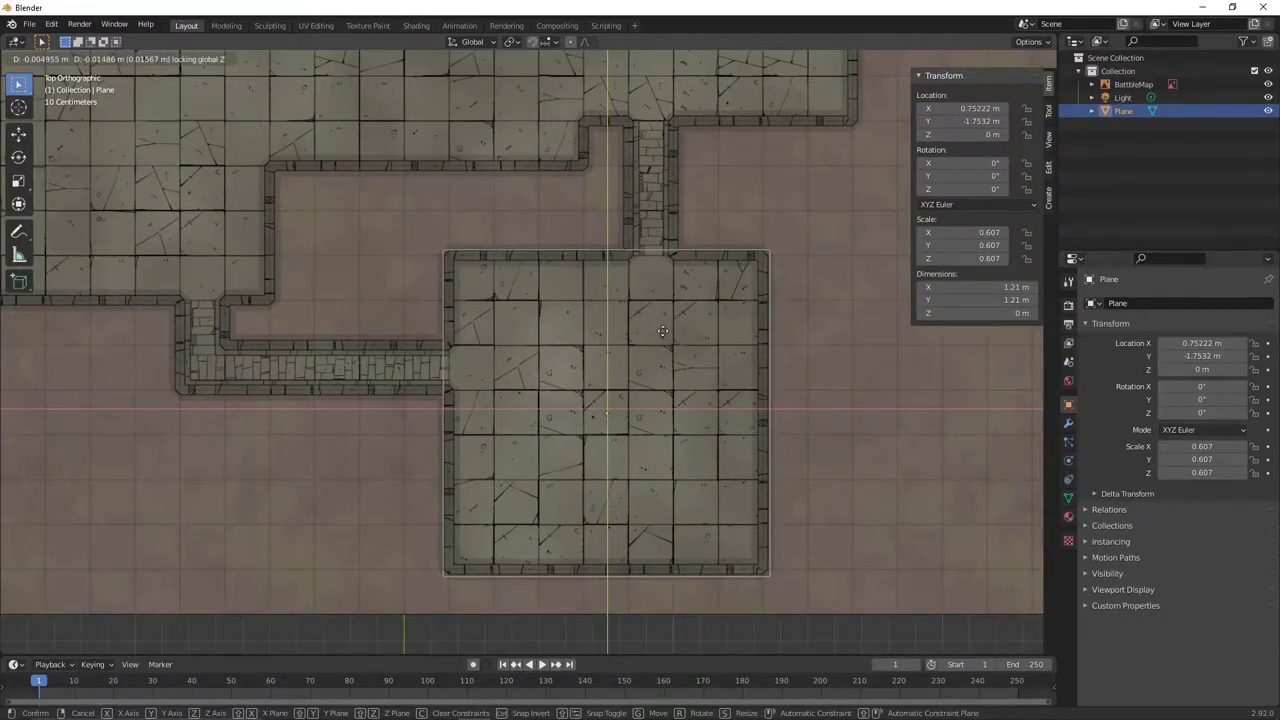
click(662, 330)
shift+middle_drag(666, 300, 651, 357)
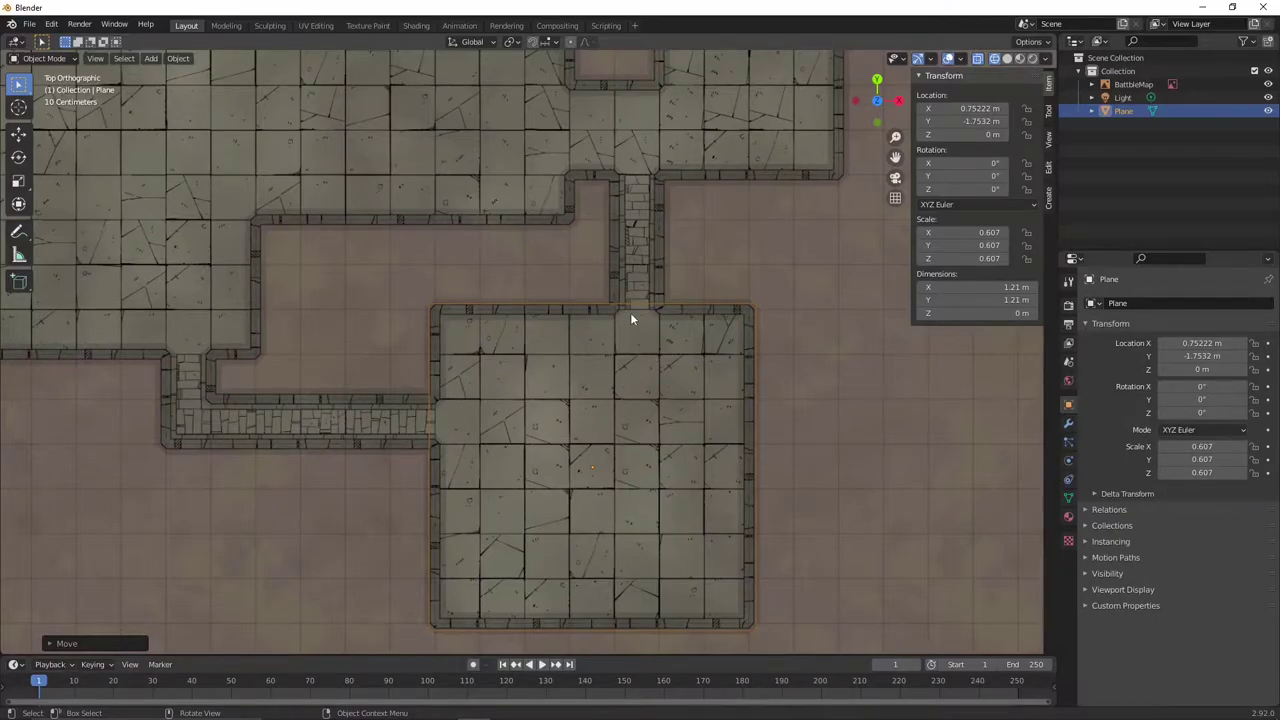
Edit the plane's mesh and add two north-south loop cuts, one along each side of the corridor opening in the room's north wall.
key(Tab)
key(alt+a)
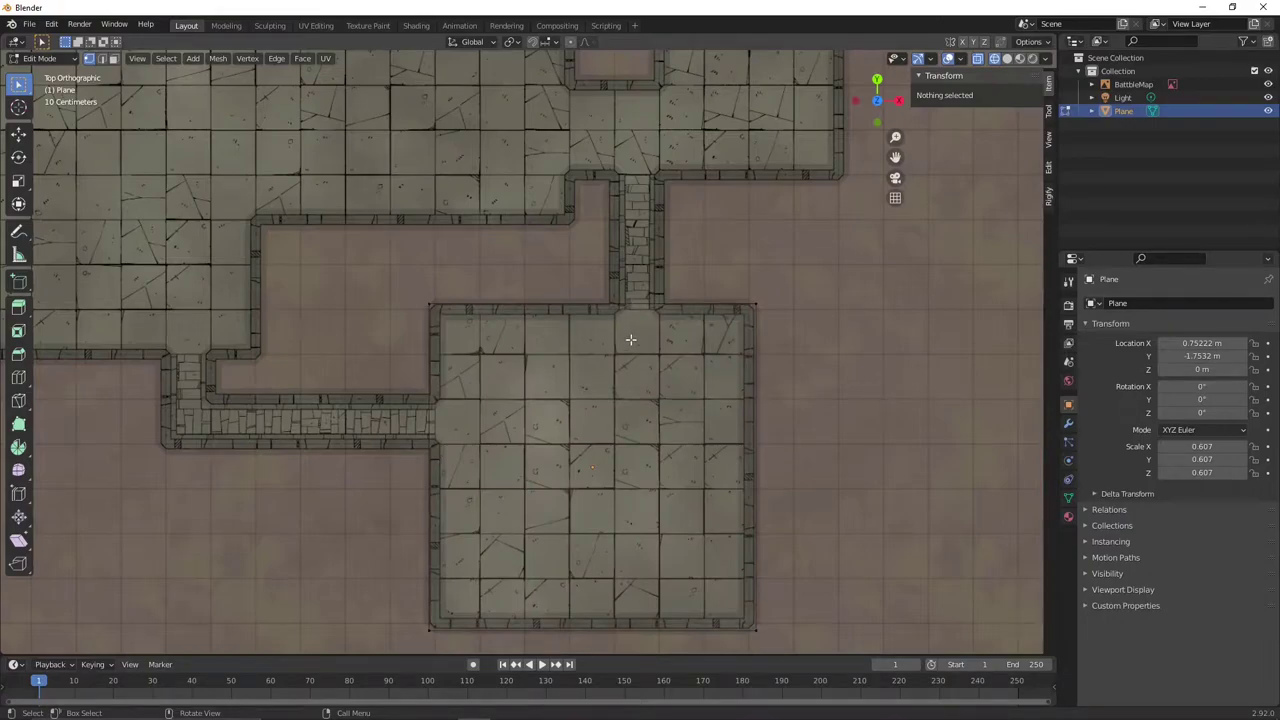
key(2)
key(3)
key(ctrl+r)
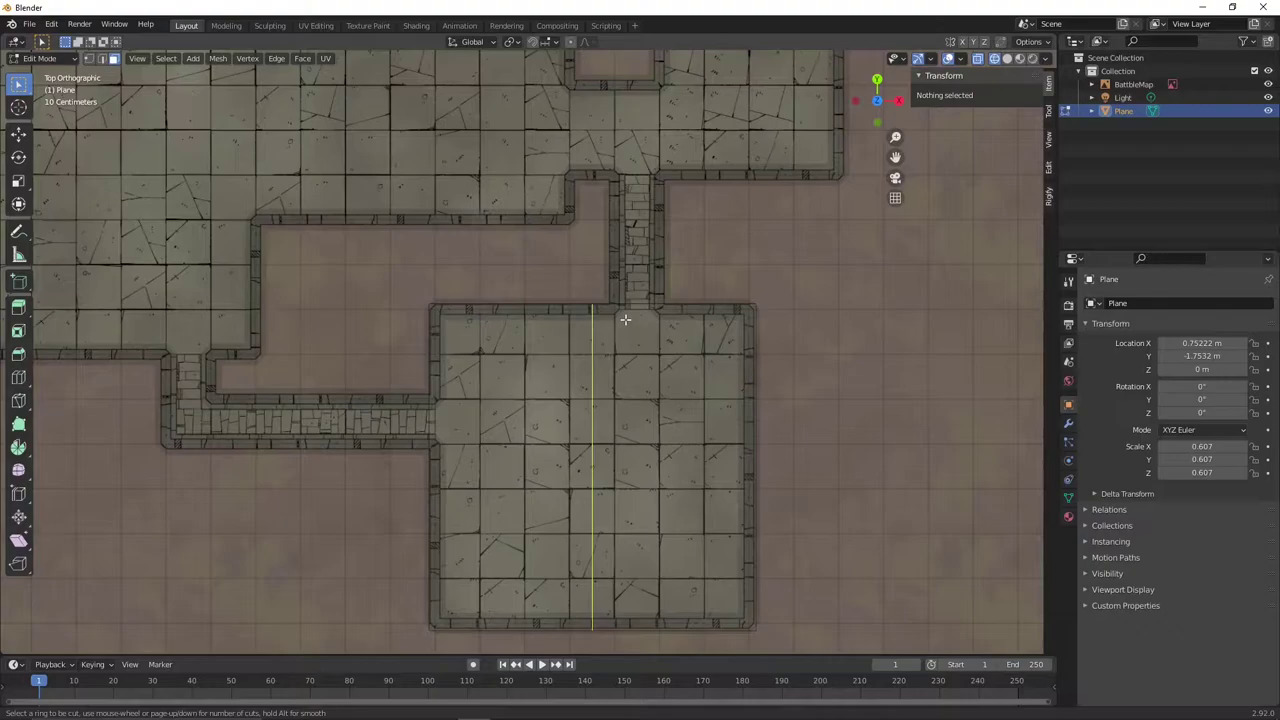
click(625, 319)
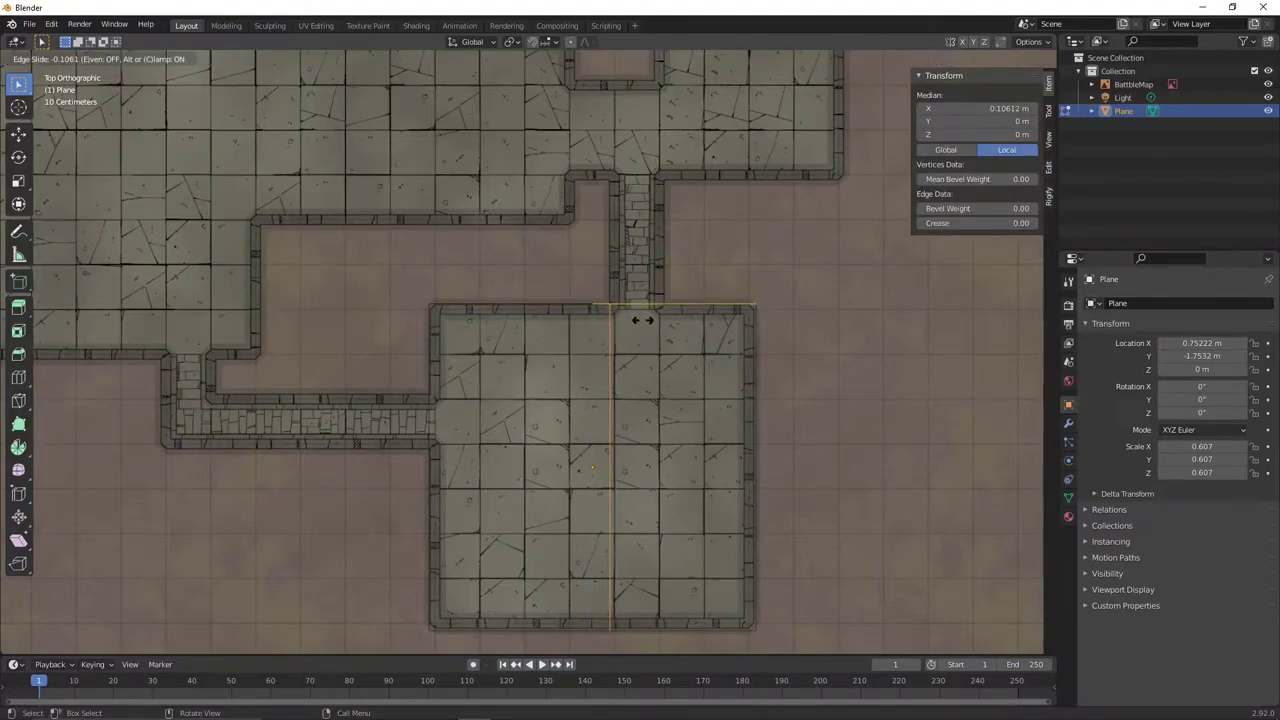
click(641, 320)
key(ctrl+r)
click(648, 326)
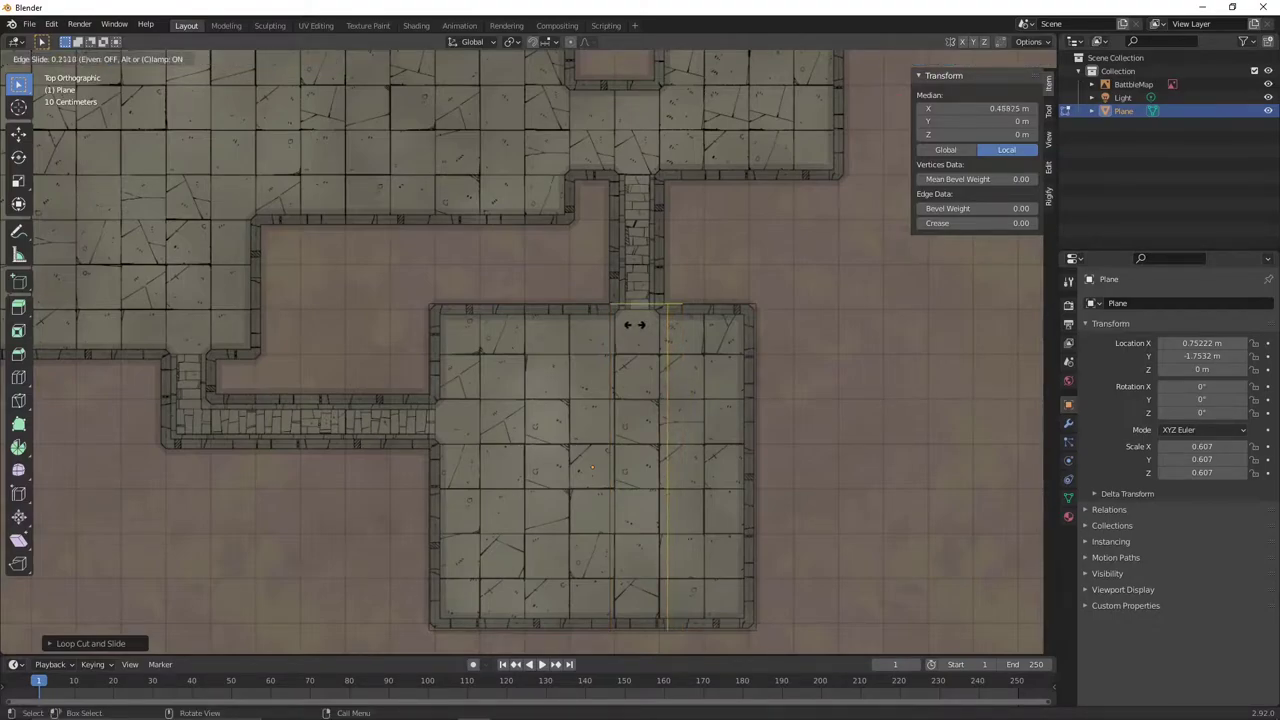
click(634, 323)
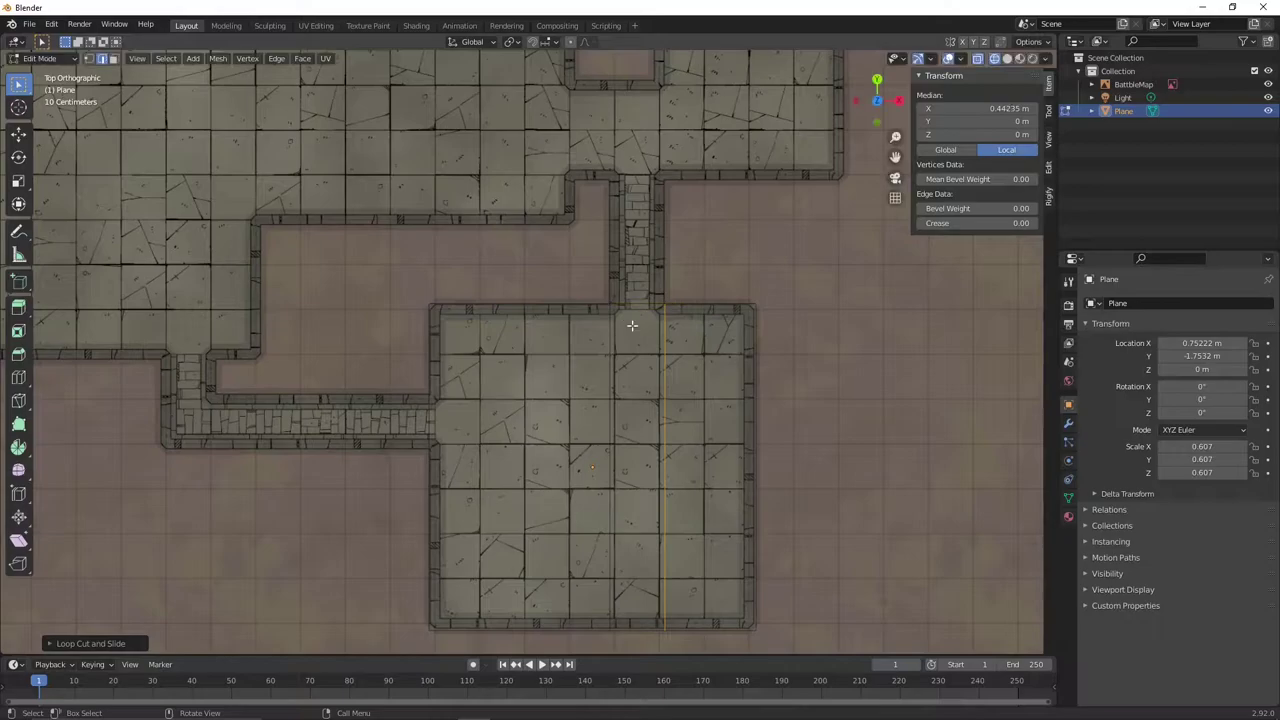
Extrude the short edge at the corridor opening about 0.83 m along Y, up to the north wall of the junction.
click(634, 306)
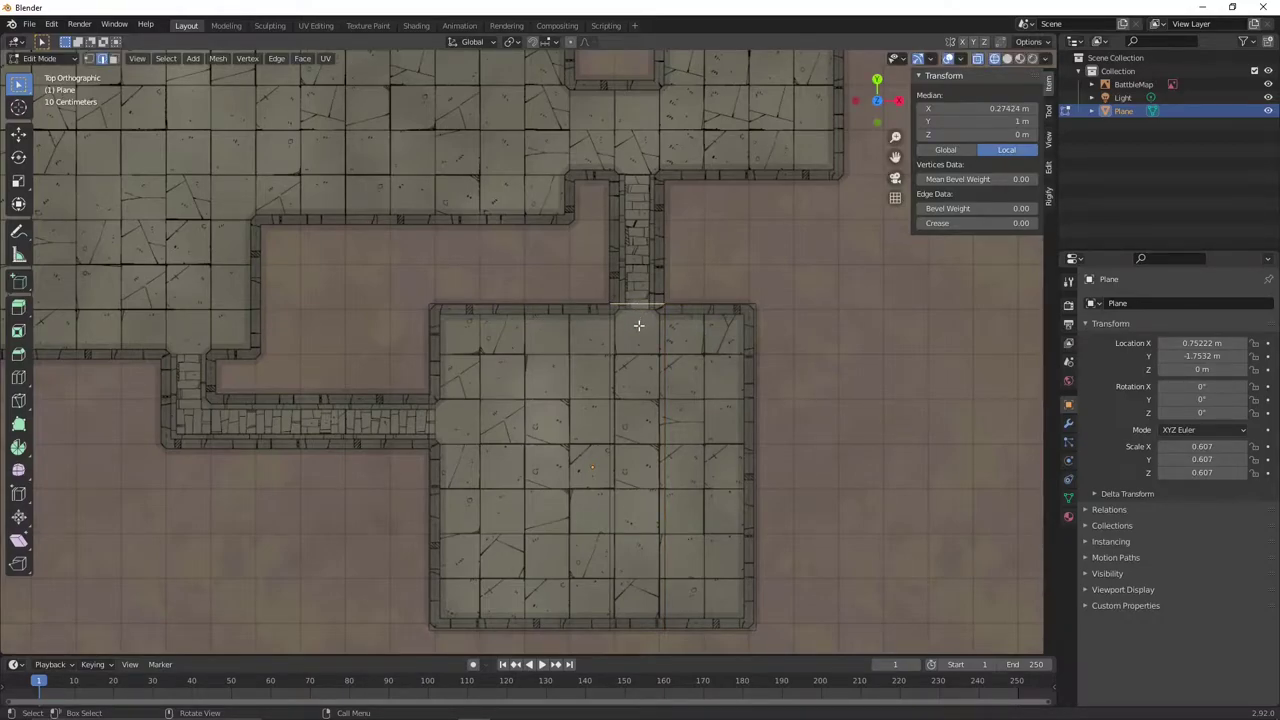
key(g)
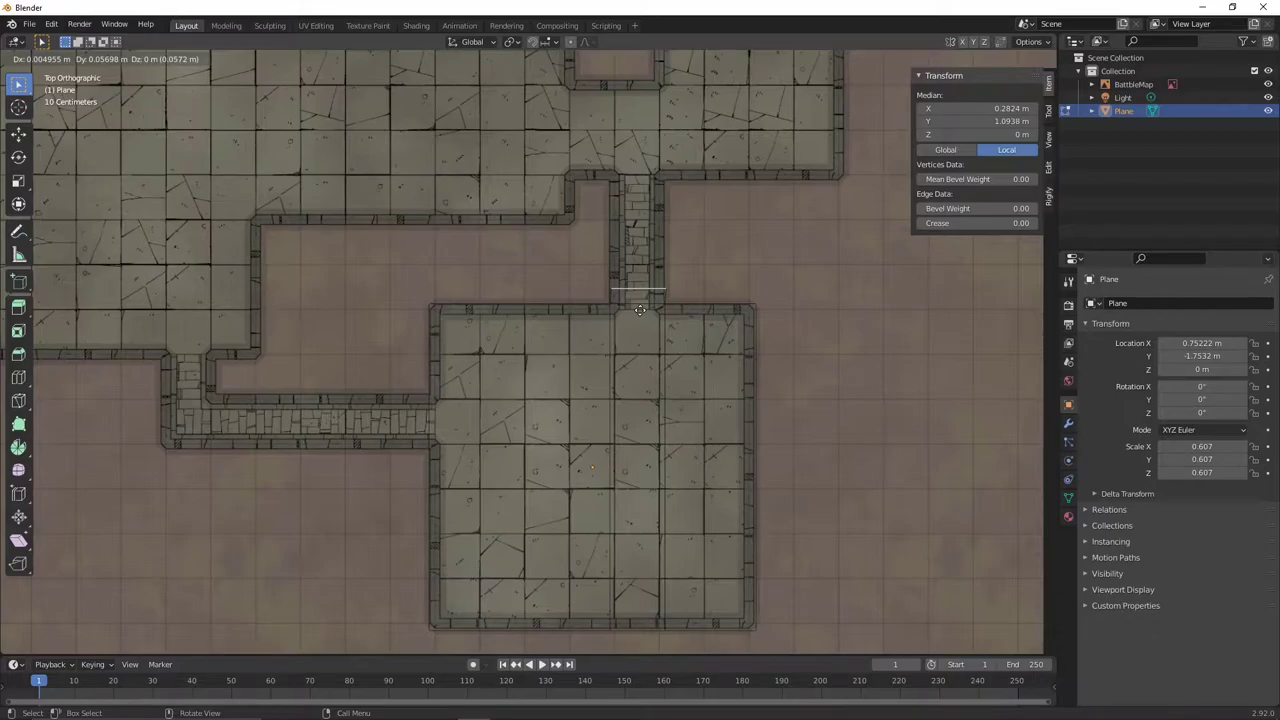
key(y)
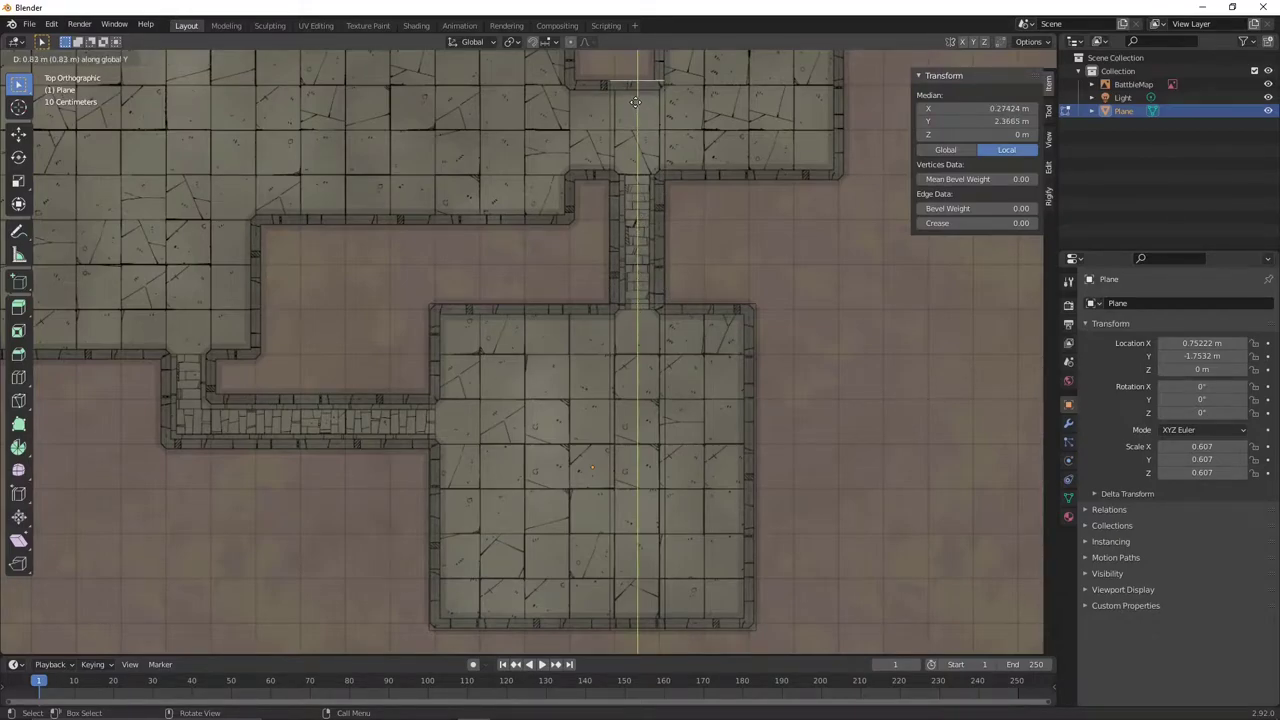
click(659, 126)
shift+middle_drag(659, 126, 673, 296)
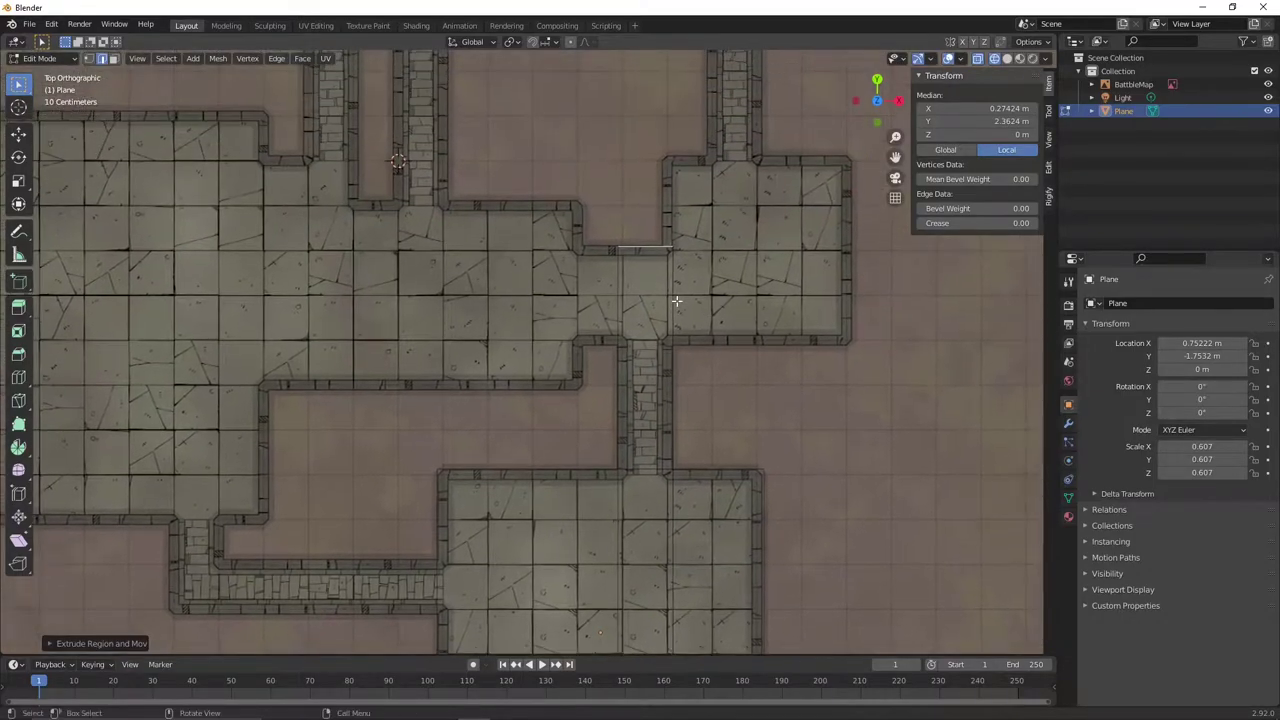
Add a crosswise loop cut to the extruded corridor strip where the corridor meets the south wall of the junction.
click(673, 296)
key(ctrl+r)
click(673, 296)
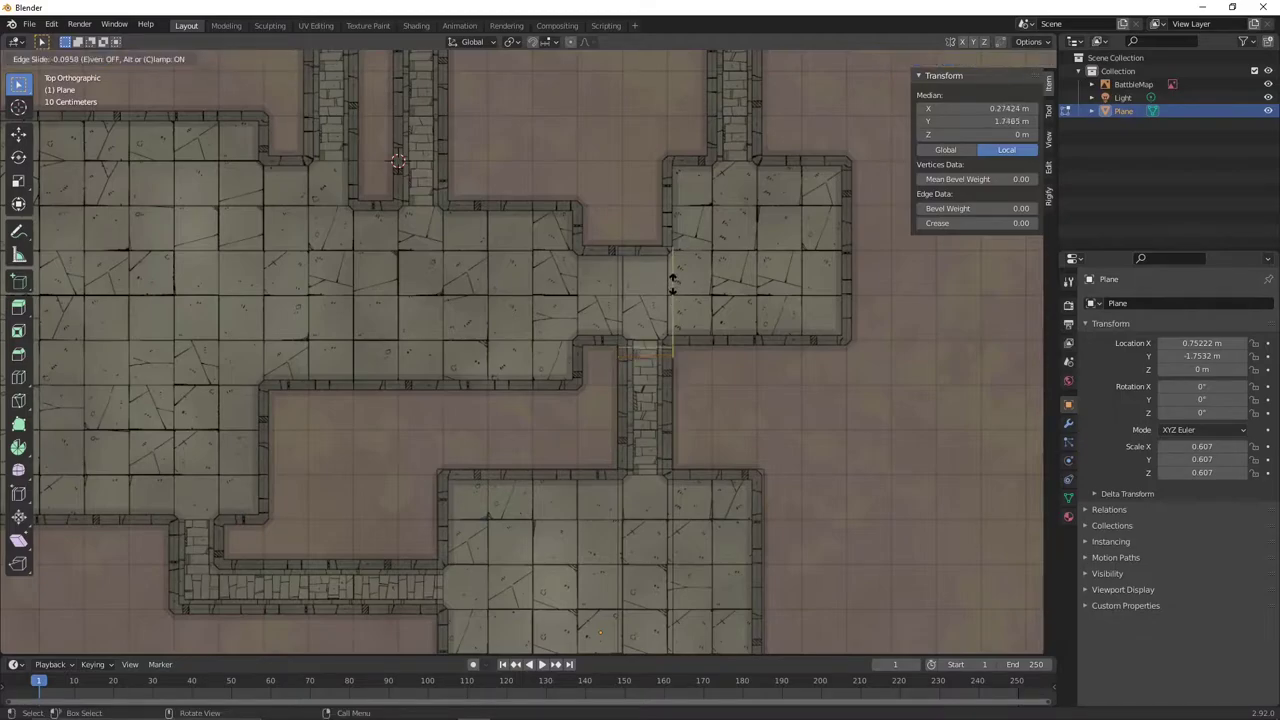
click(672, 282)
Extrude the junction's east edge about 0.66 m along X to the east wall of the small room.
click(673, 289)
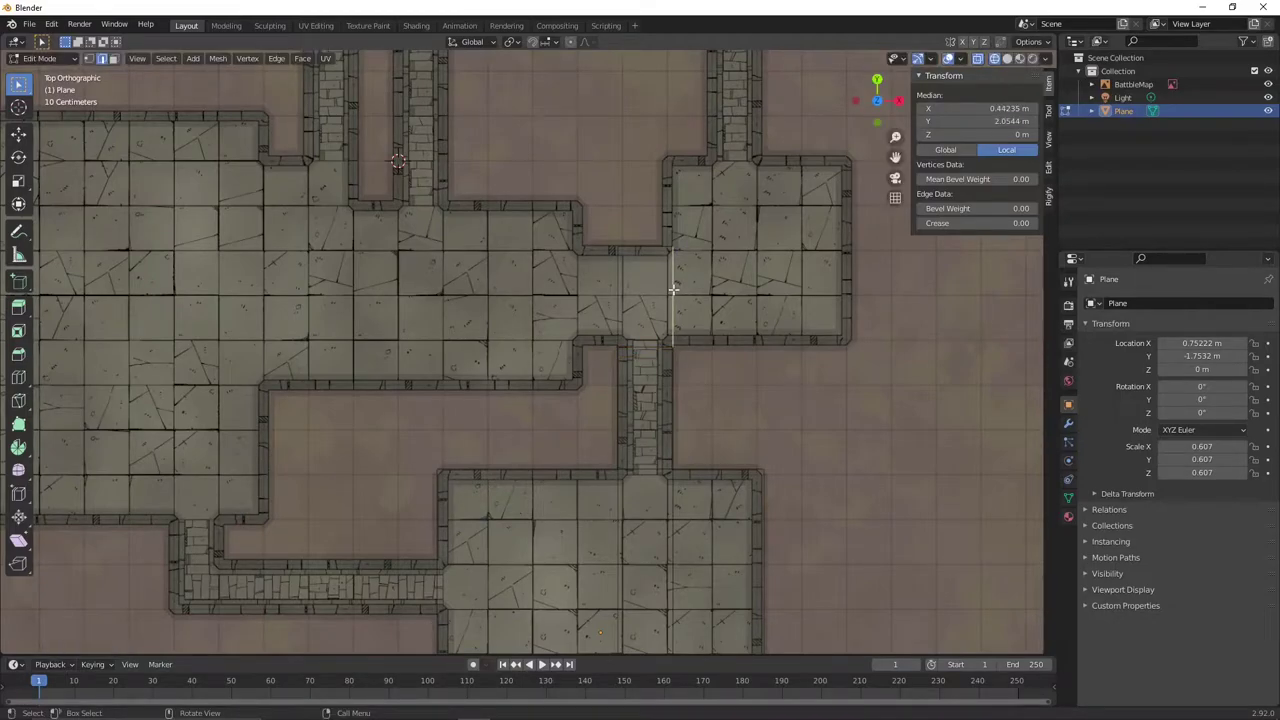
key(g)
key(x)
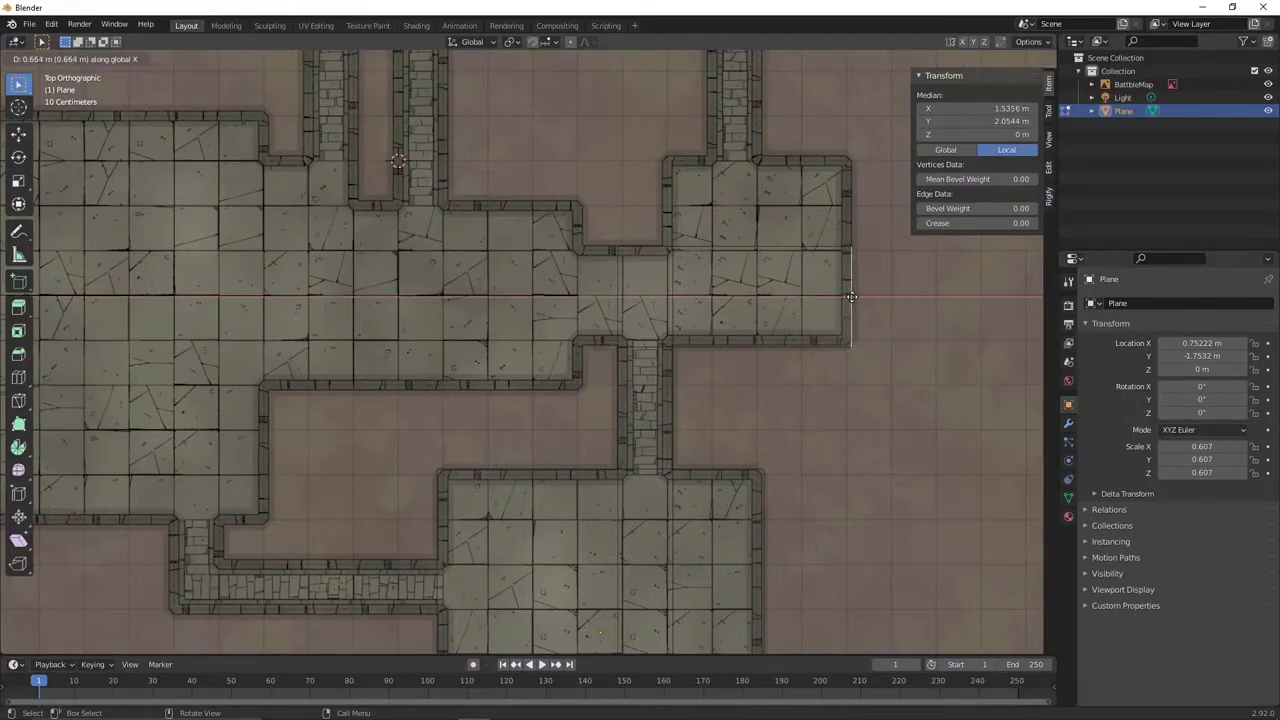
click(850, 296)
Extrude the north edge of the small room's face about 0.34 m along Y to the room's north wall.
click(760, 245)
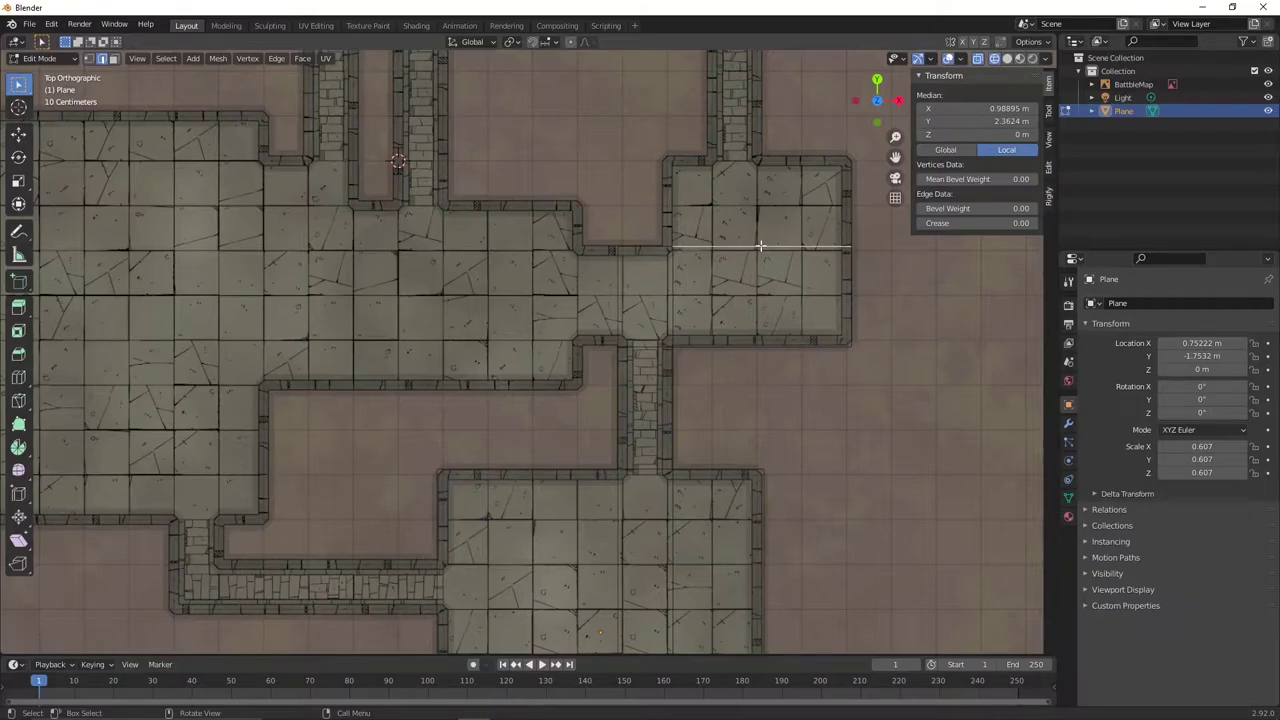
key(g)
key(x)
key(y)
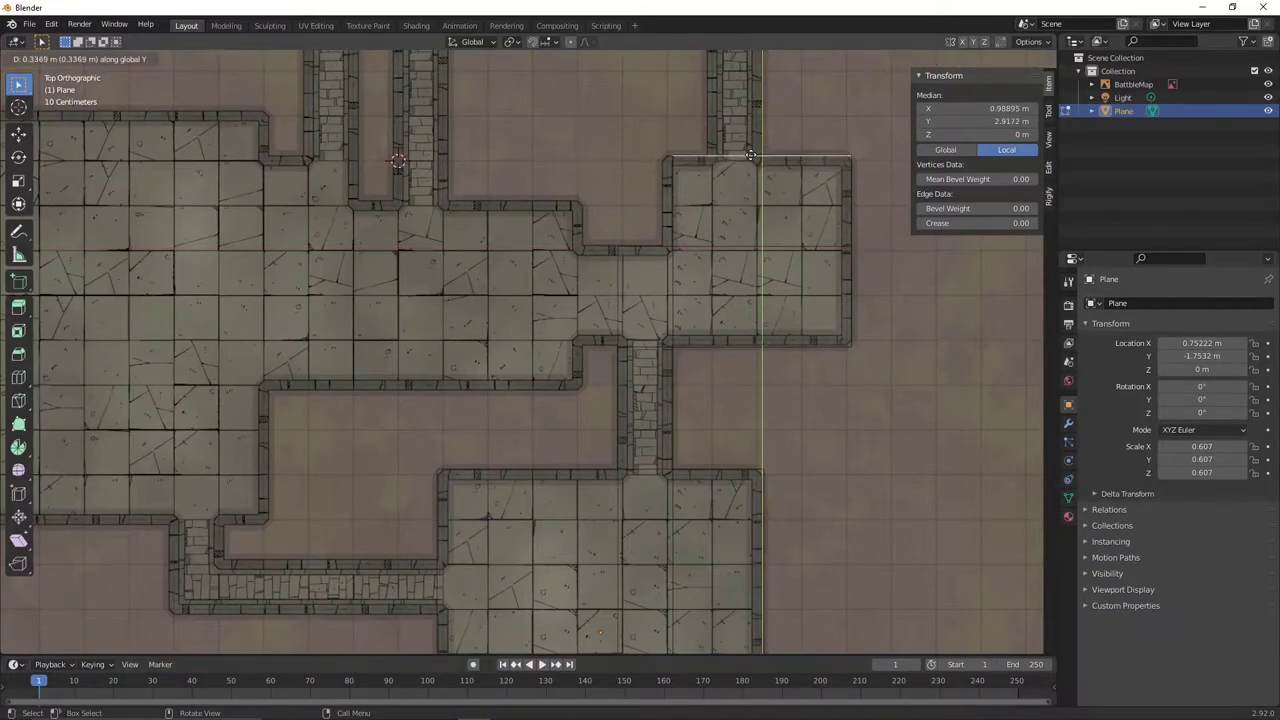
click(750, 156)
shift+middle_drag(763, 186, 766, 221)
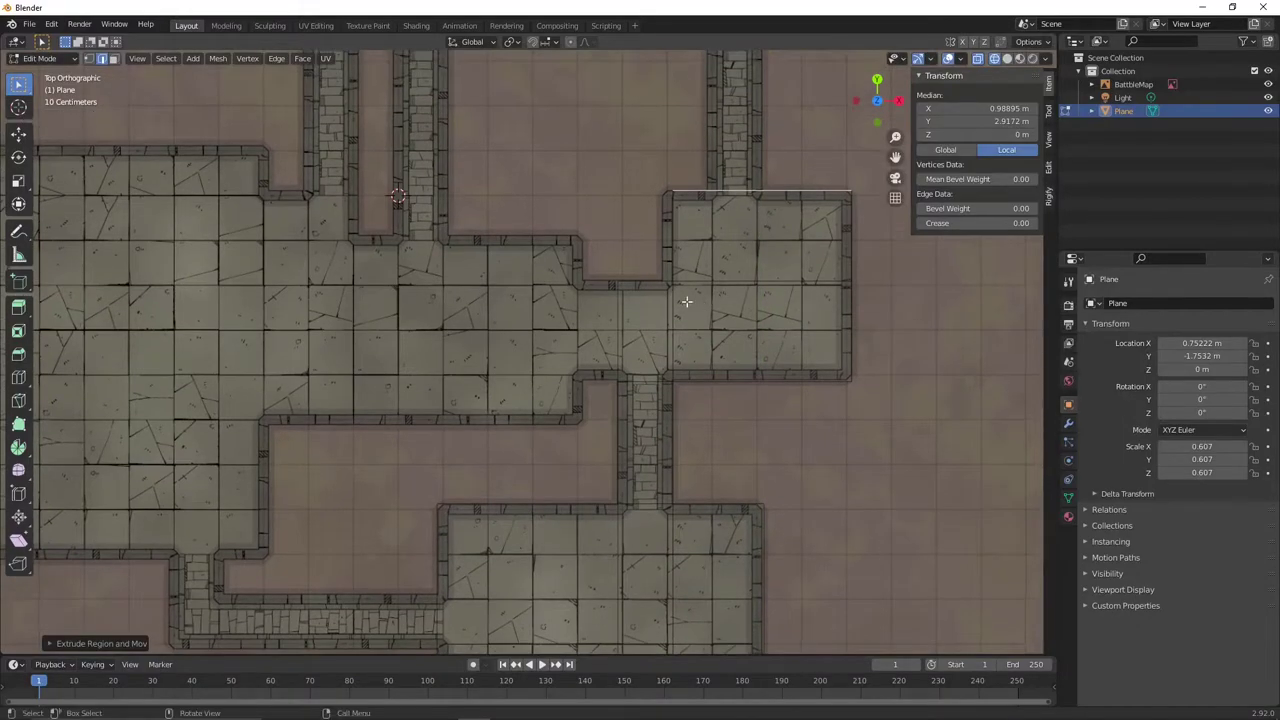
Try to extrude the junction's east edge about 1.2 m in negative X, directly into the large hall.
click(672, 305)
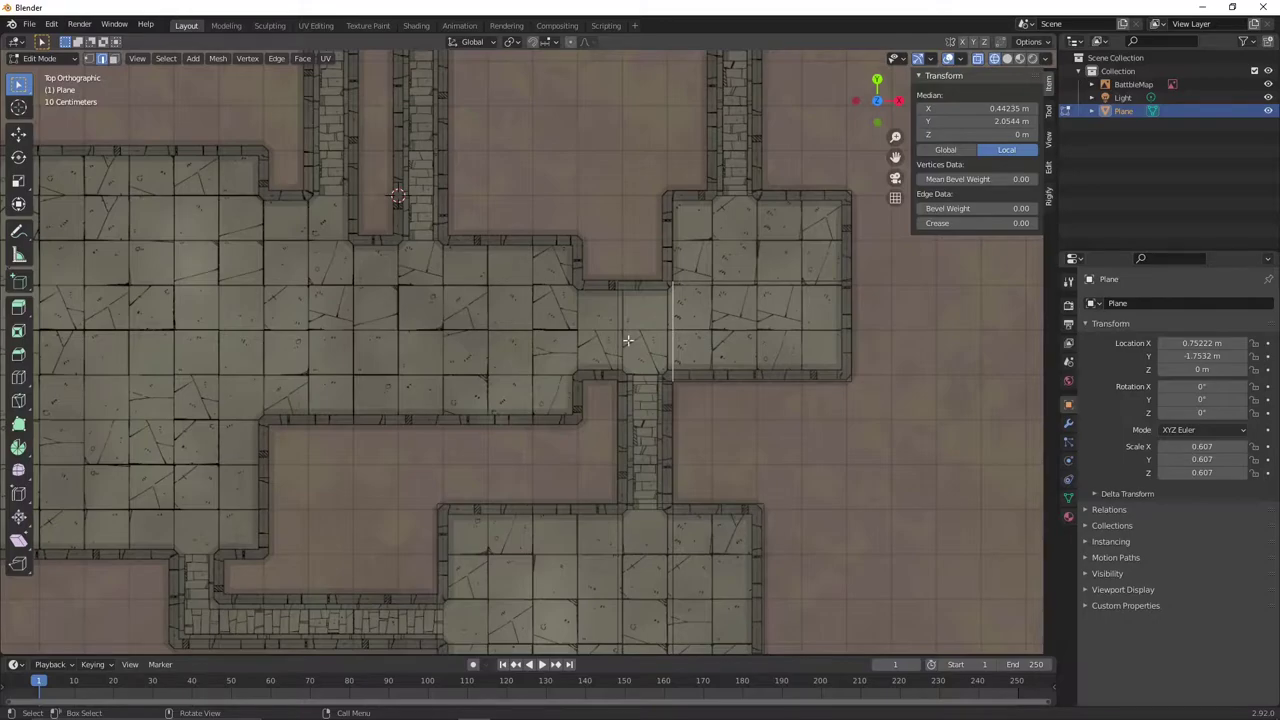
scroll(613, 338, down, 2)
shift+middle_drag(613, 338, 680, 340)
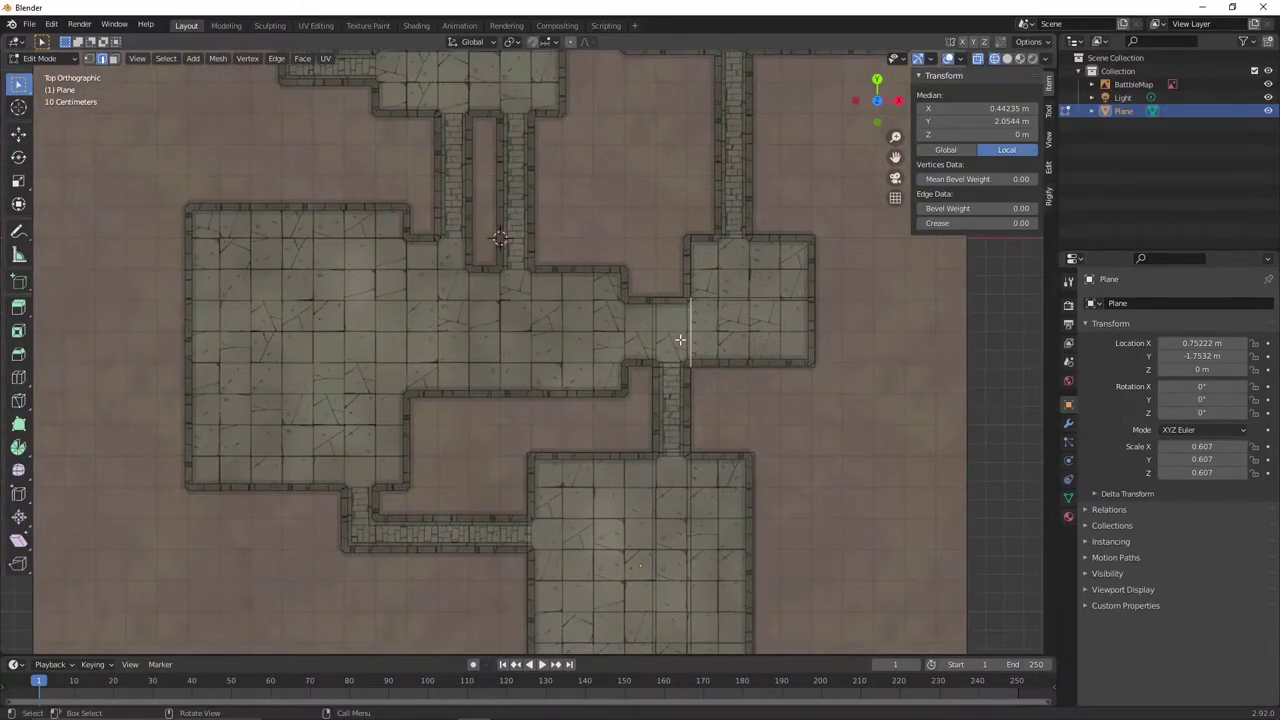
key(g)
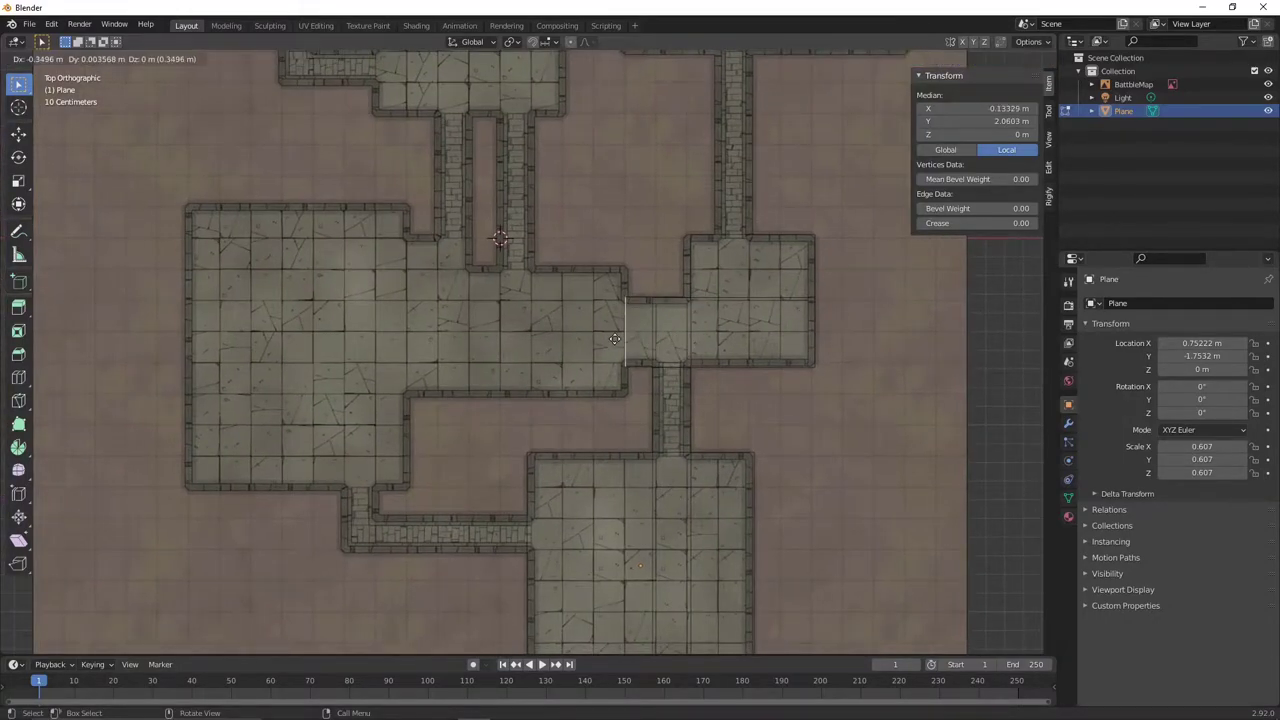
key(x)
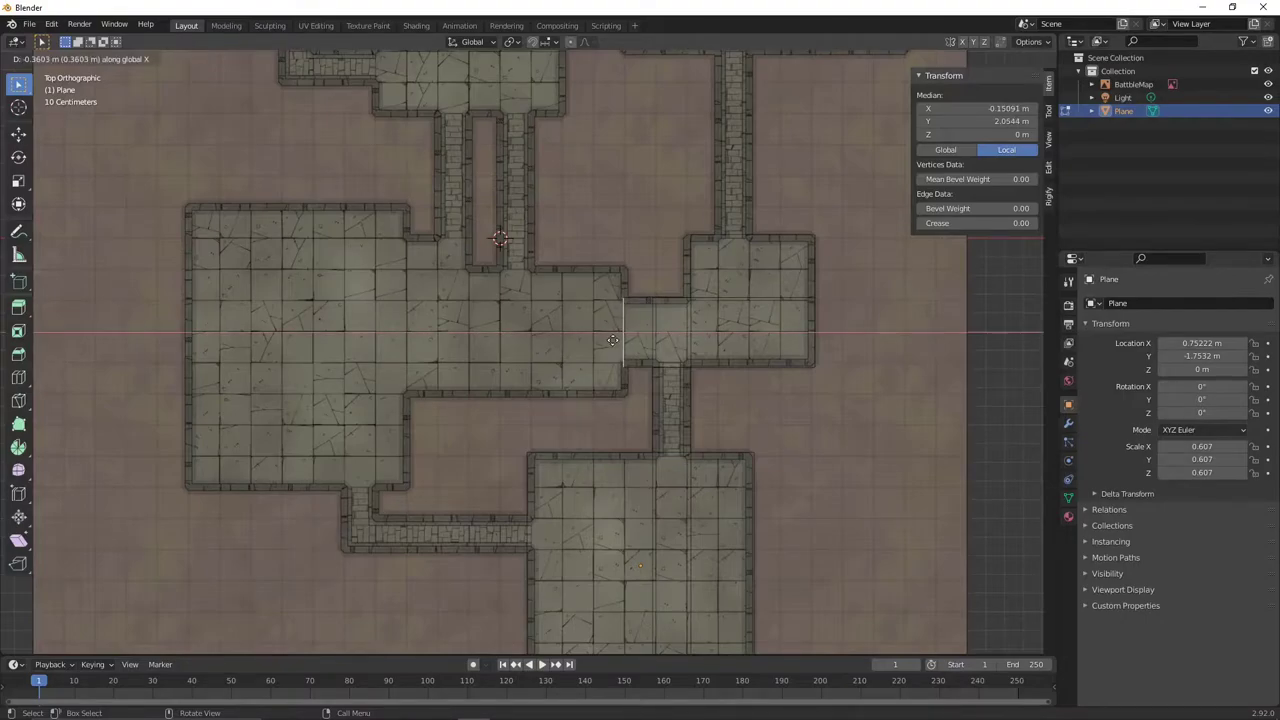
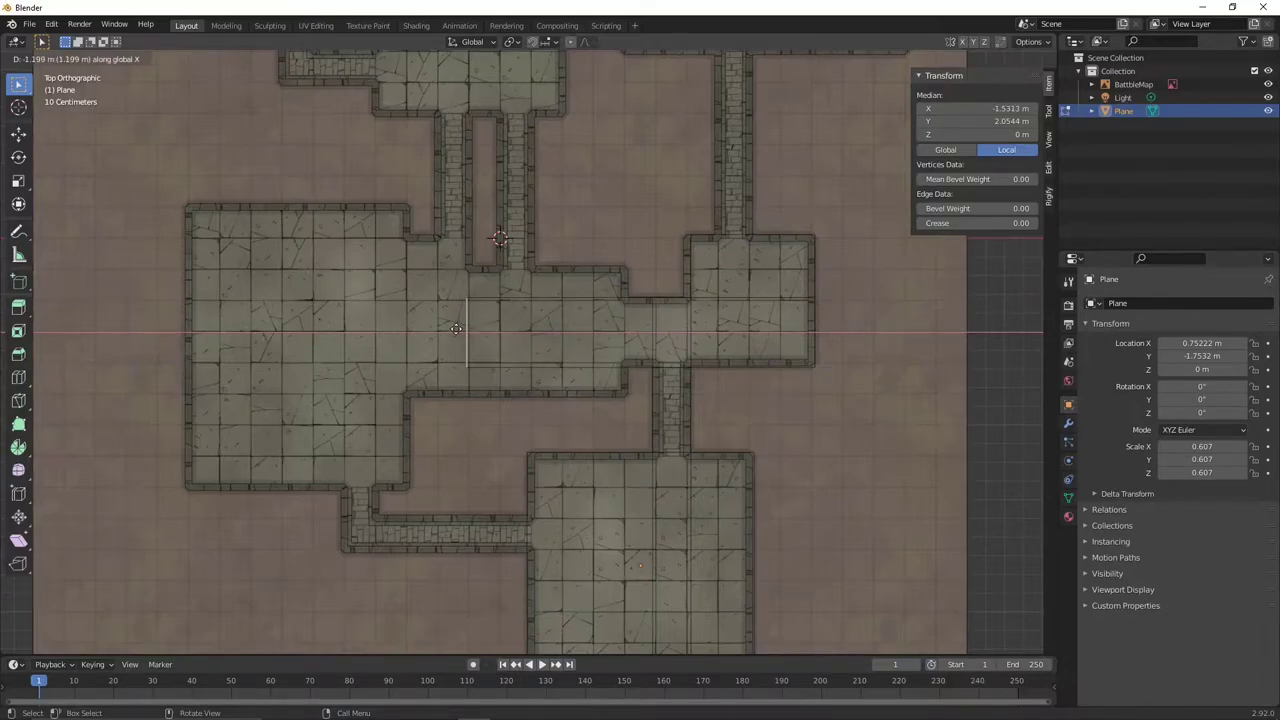
click(456, 329)
click(538, 298)
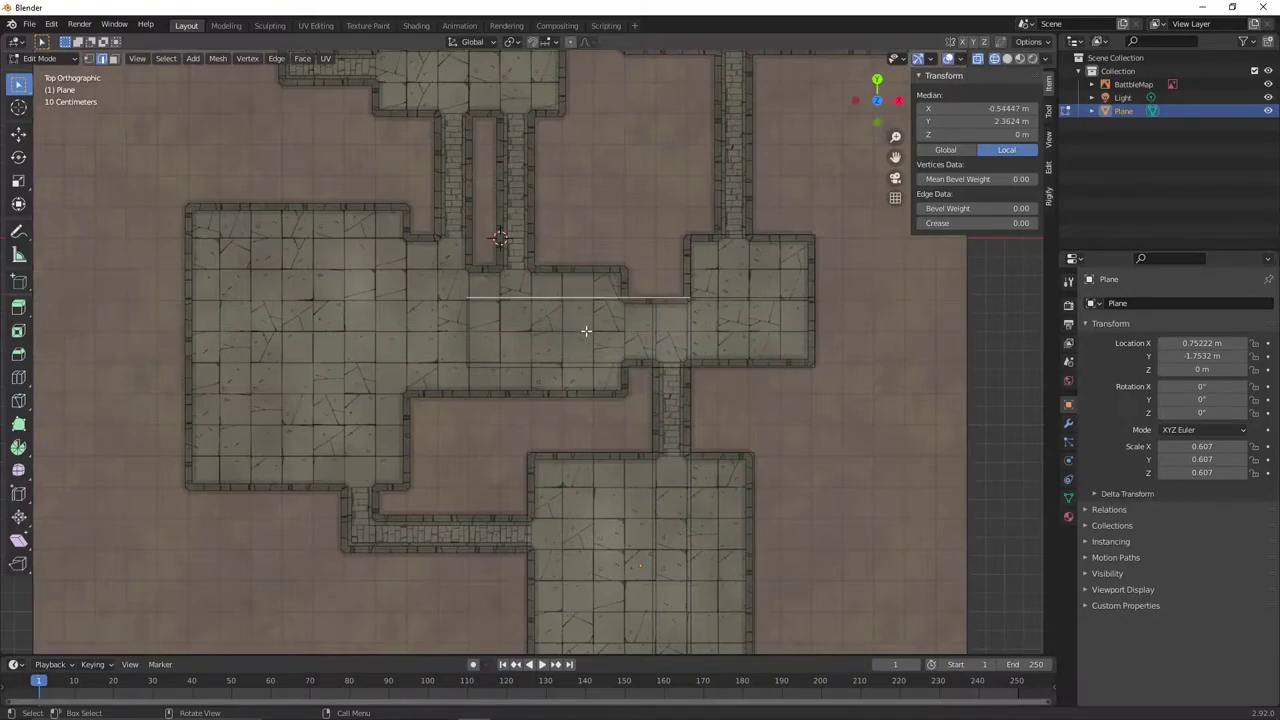
key(ctrl+z)
key(ctrl+z)
Extrude the junction edge about 0.37 m in negative X to the hall entrance, and again to about local X -1.52 m inside the hall.
key(g)
key(x)
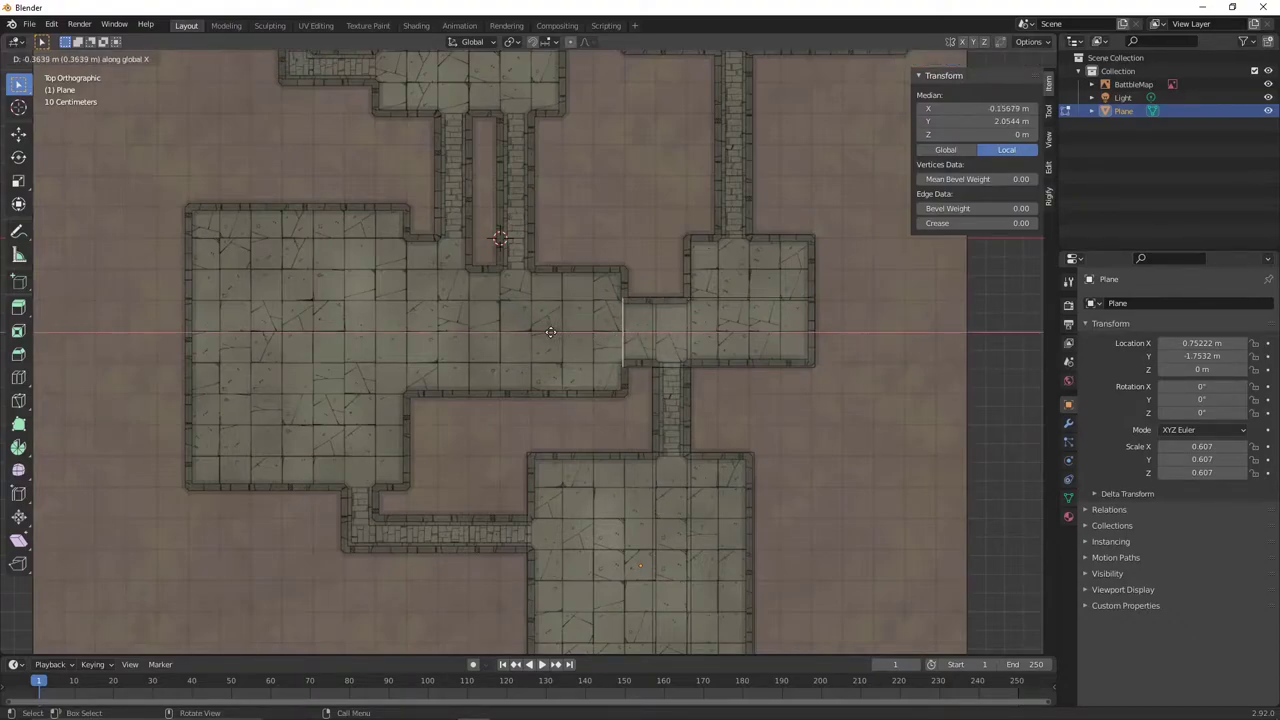
click(550, 332)
key(e)
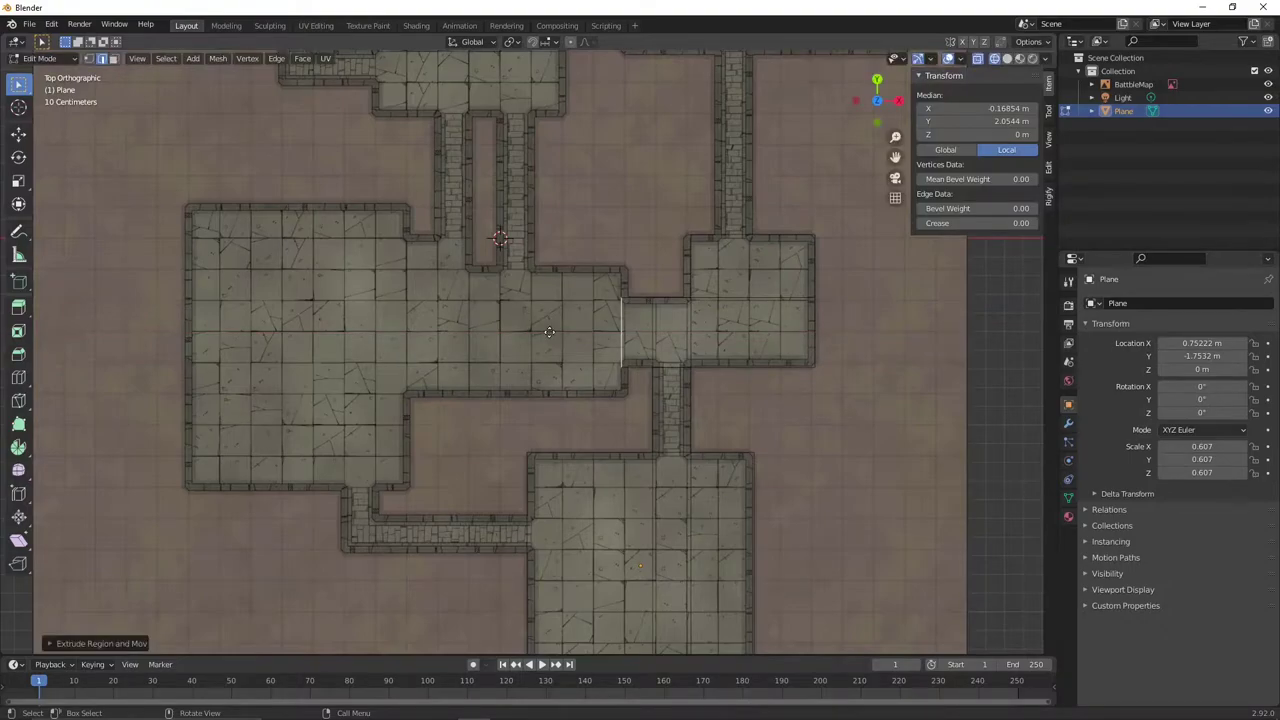
key(x)
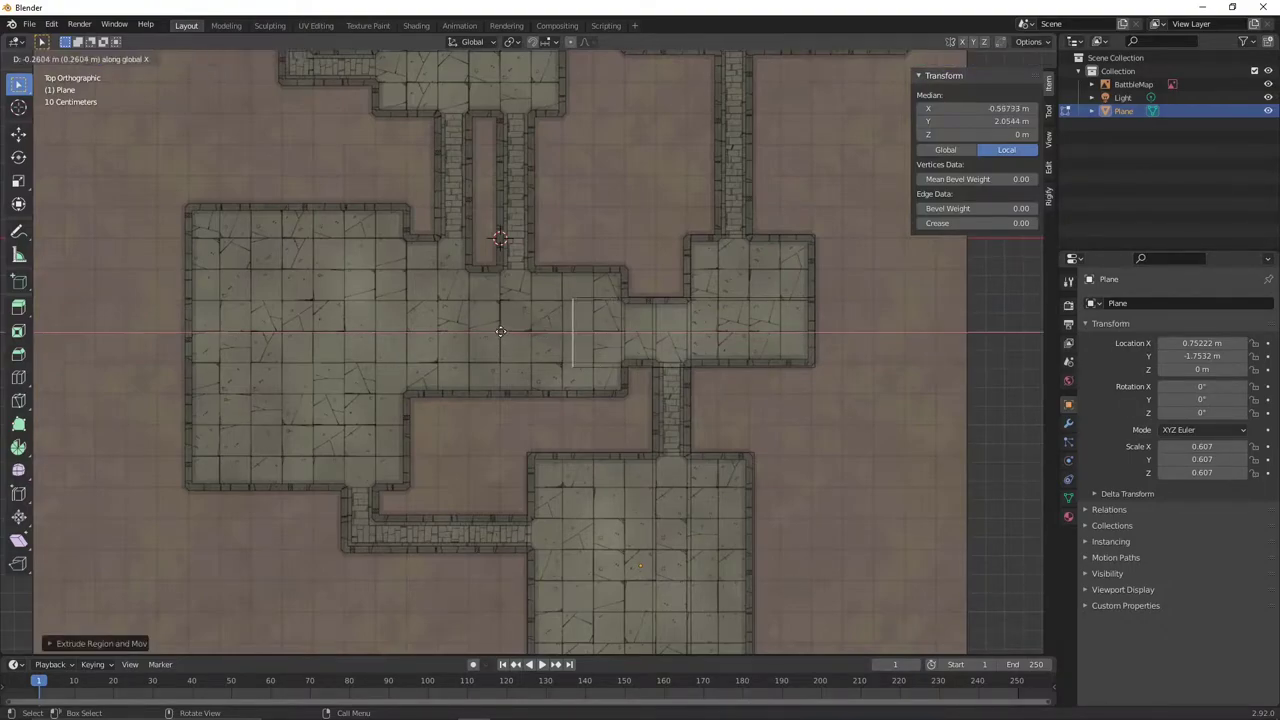
click(396, 333)
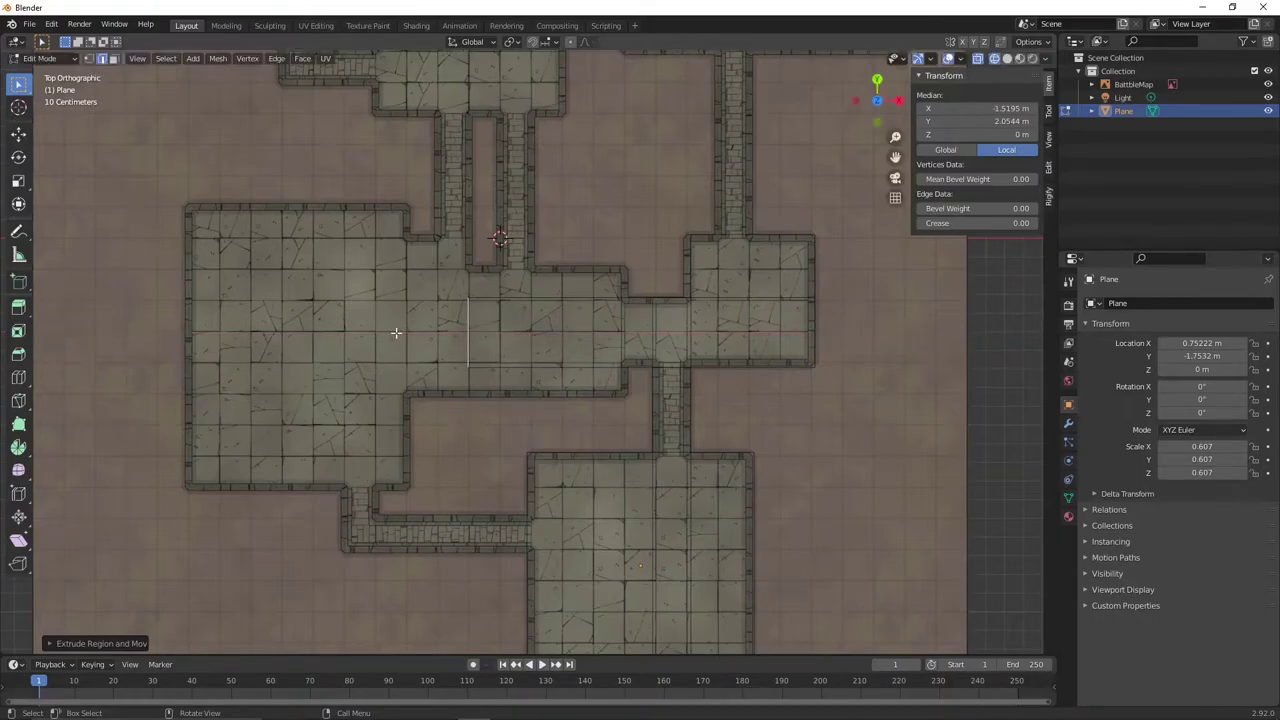
Extrude the hall face's north edge about 0.16 m and its south edge about -0.15 m along Y to the hall's walls.
click(535, 298)
key(g)
key(y)
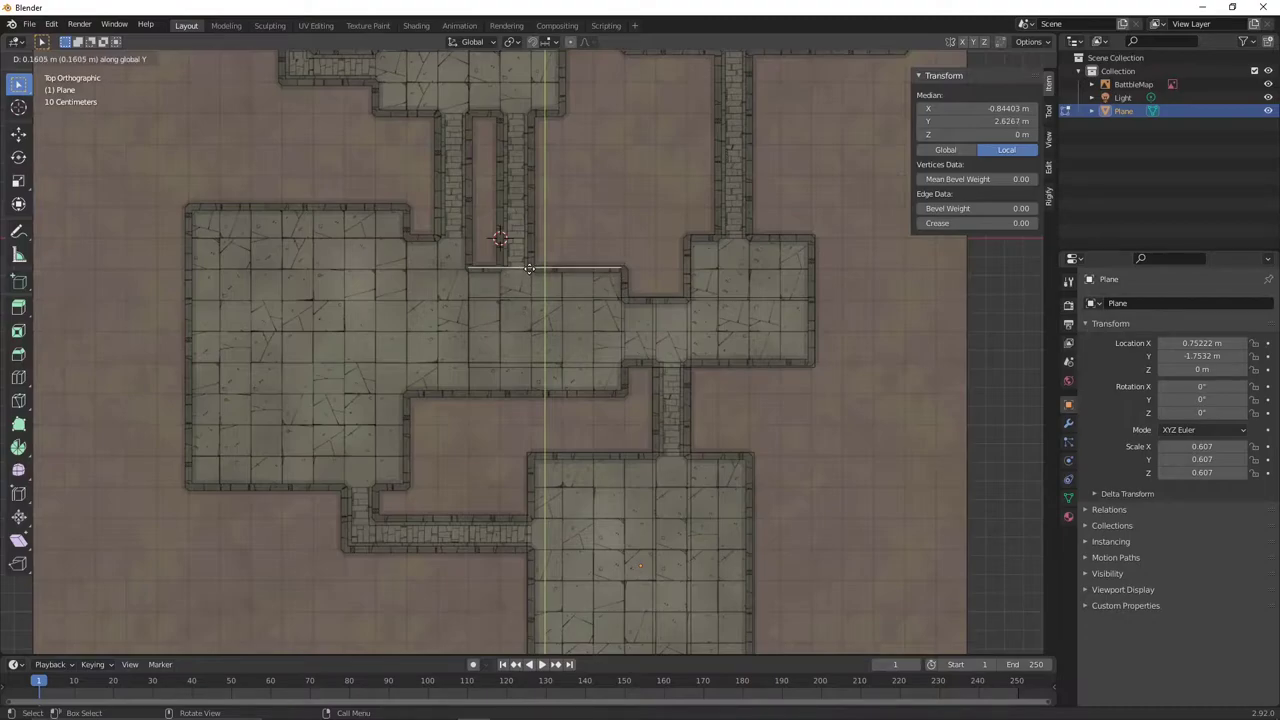
click(529, 268)
click(531, 369)
key(g)
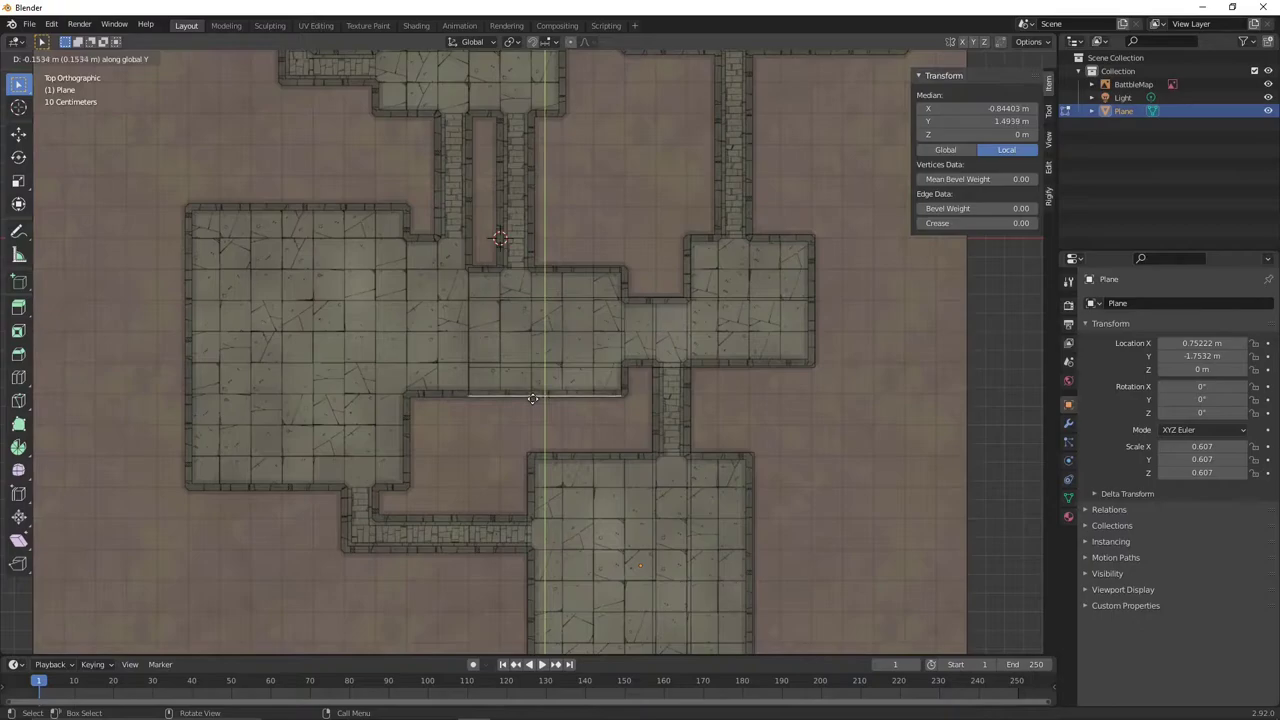
click(532, 398)
Extrude the hall face's three west edges about 0.34 m in negative X, level with the hall's inner wall corner.
click(467, 380)
shift+click(467, 346)
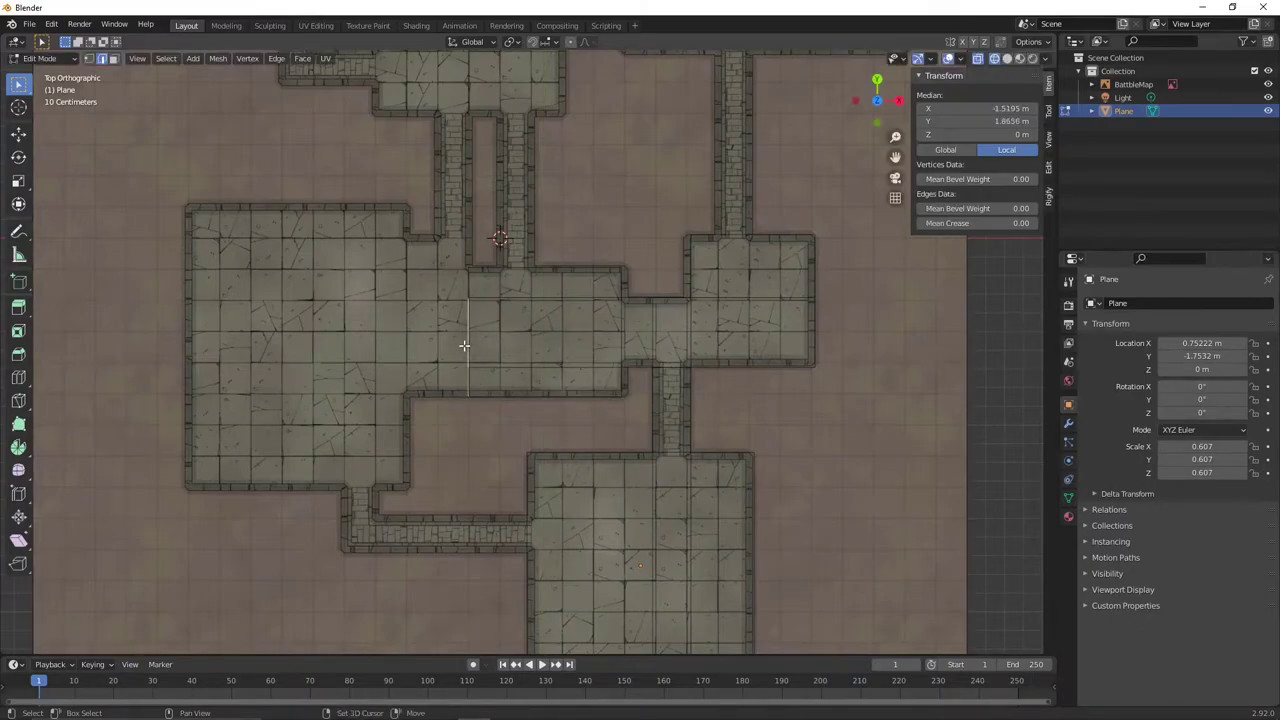
shift+click(466, 286)
key(g)
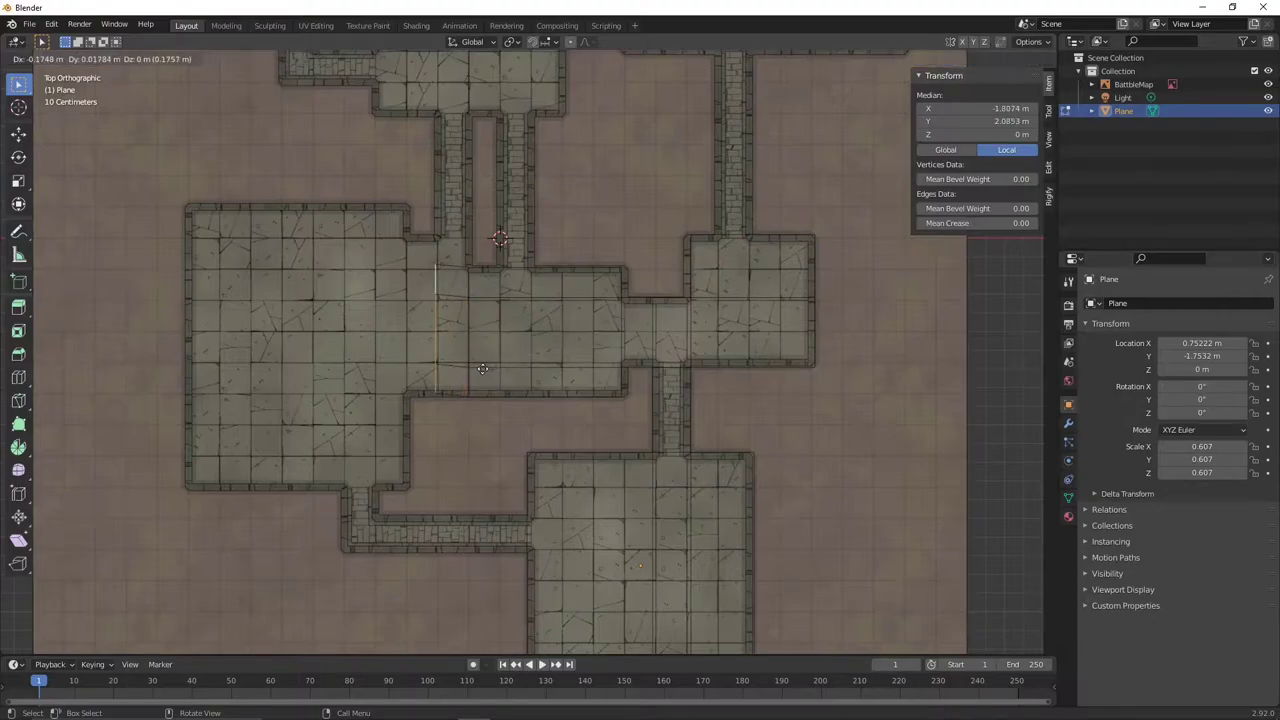
key(x)
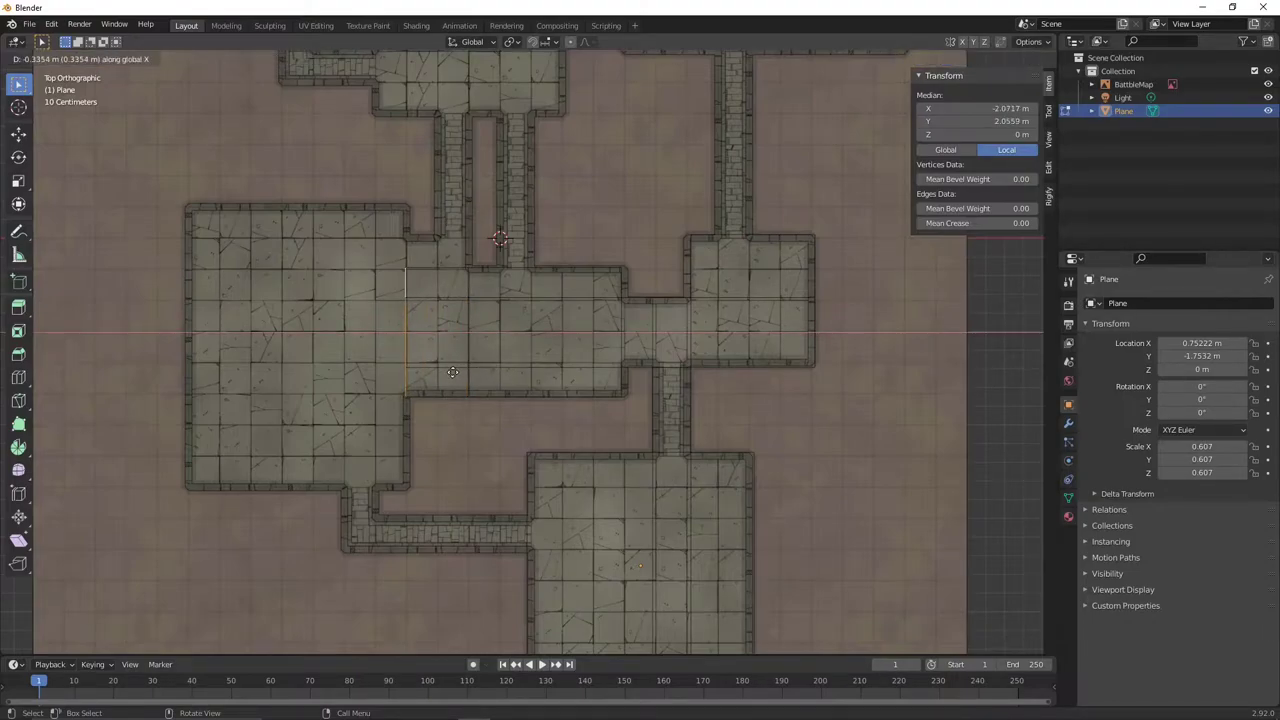
click(453, 372)
Extrude the hall's west edges again in negative X to about local X -4.02 m at the west wall.
scroll(450, 360, up, 3)
key(e)
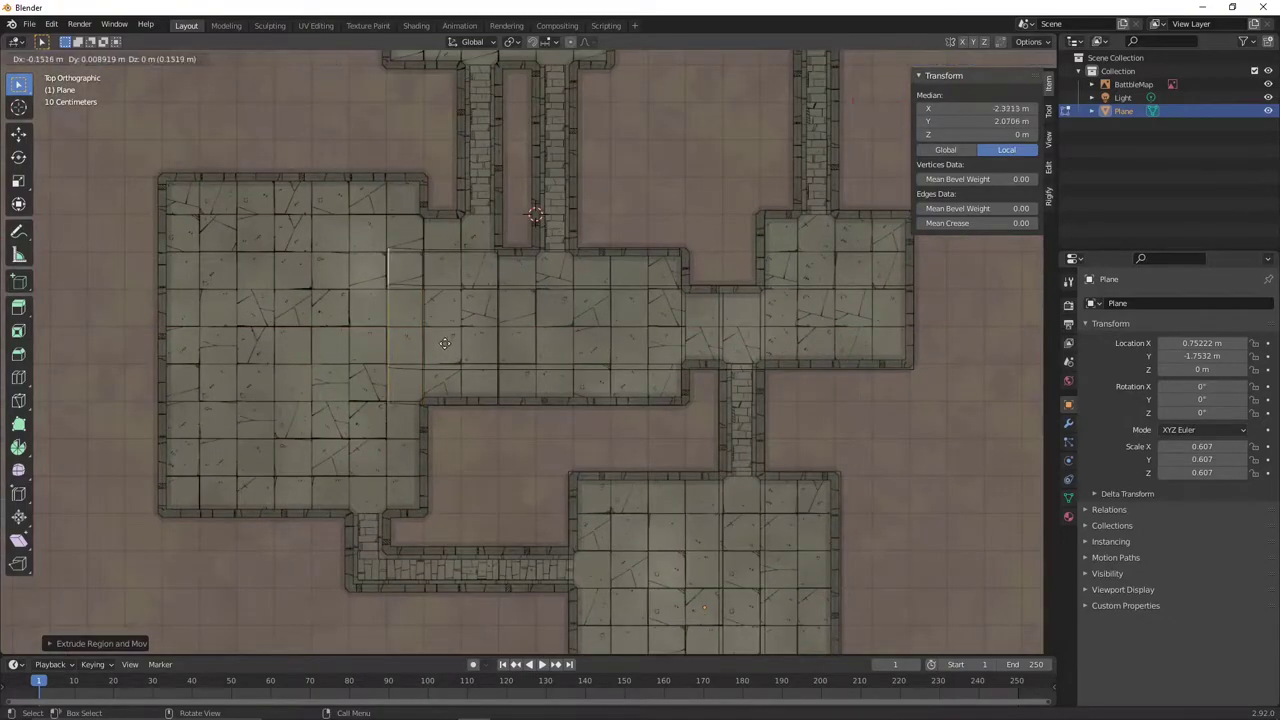
key(x)
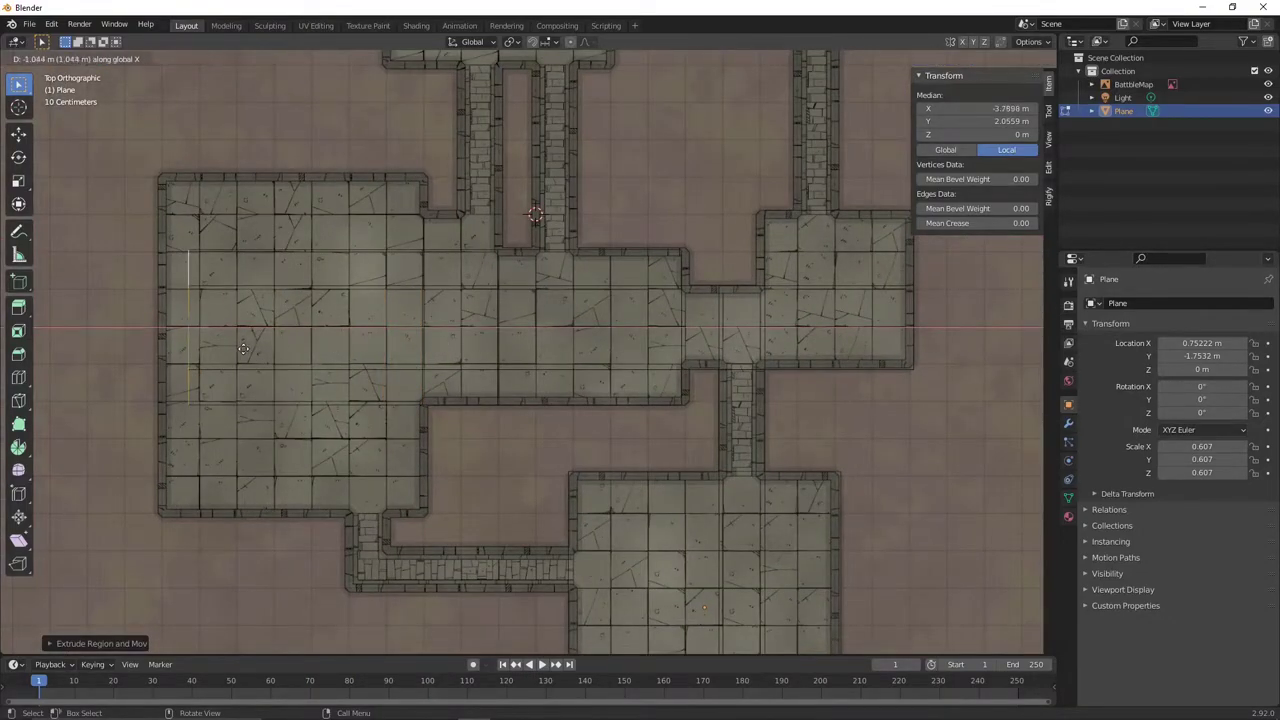
click(217, 348)
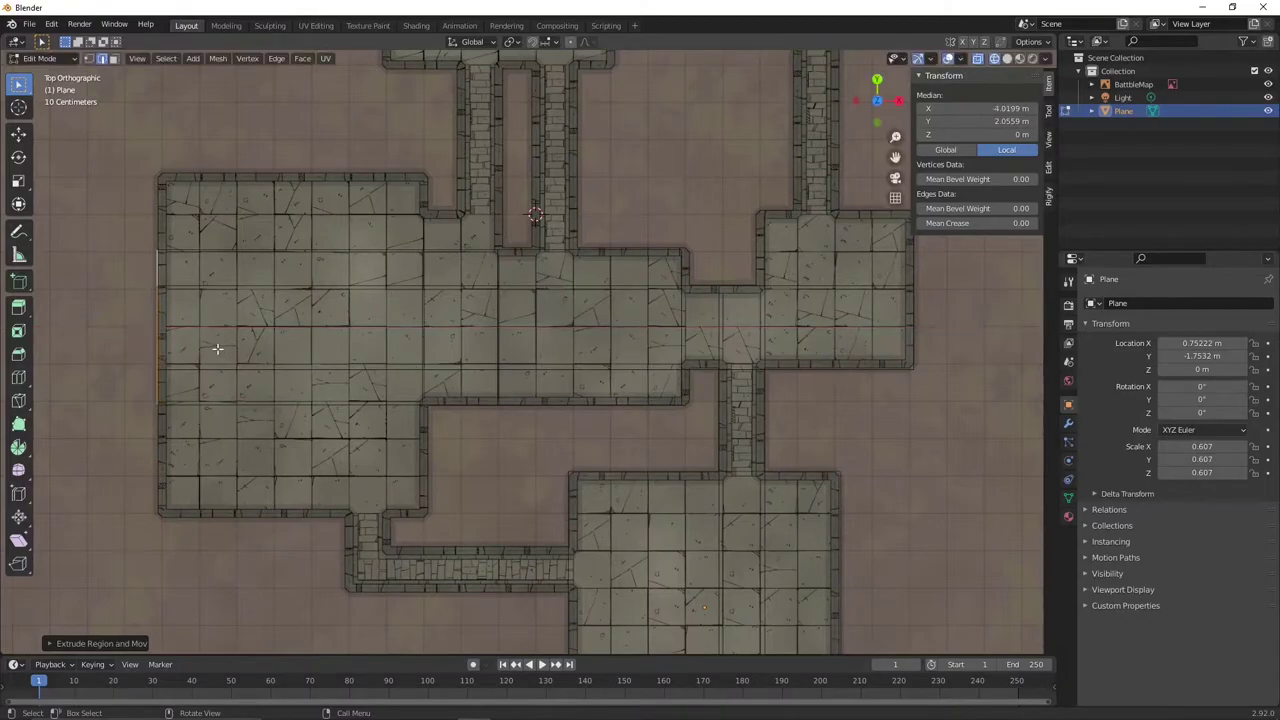
Extrude the west hall section's south edge about -0.51 m and its north edge about 0.33 m along Y to the walls.
click(281, 405)
key(g)
key(y)
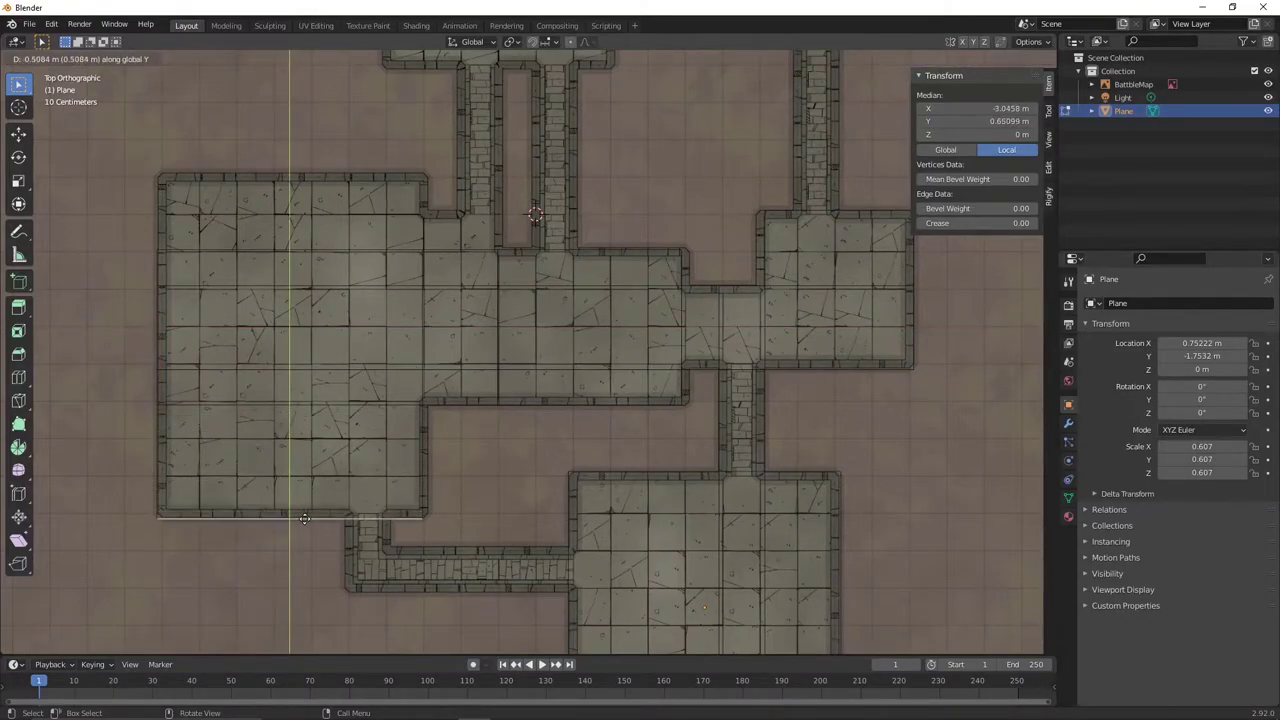
click(304, 518)
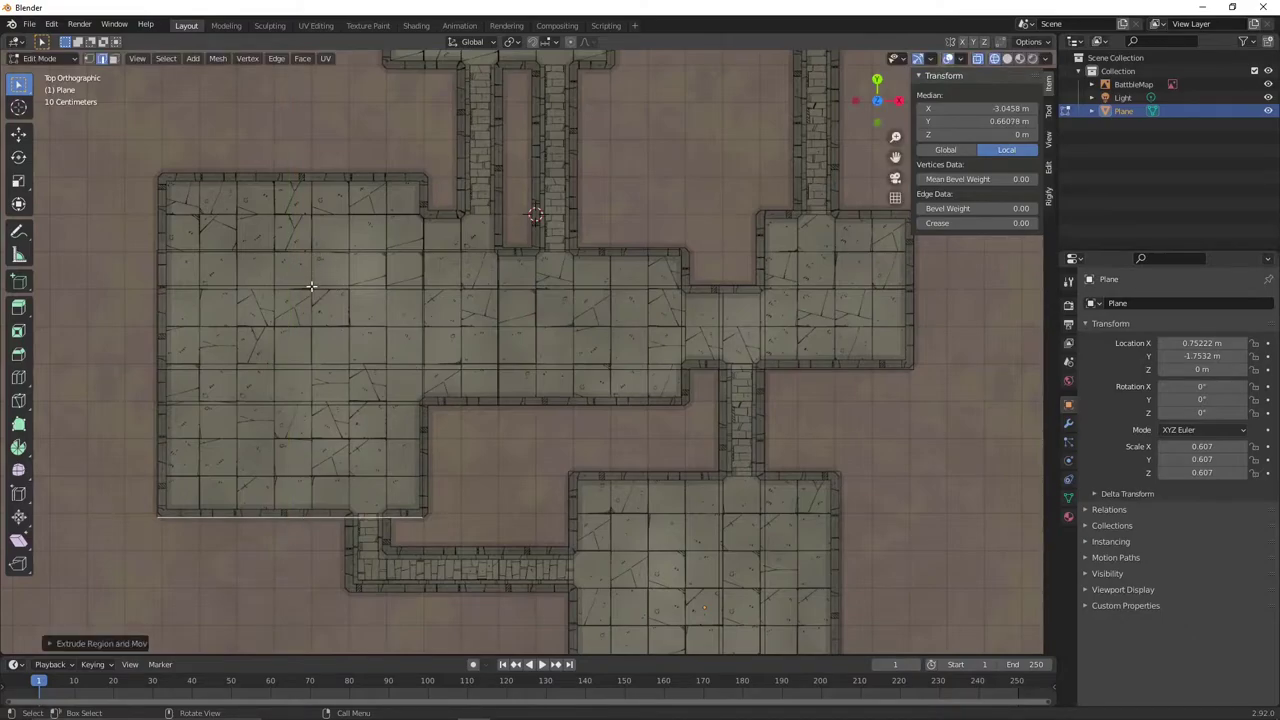
click(311, 286)
click(309, 251)
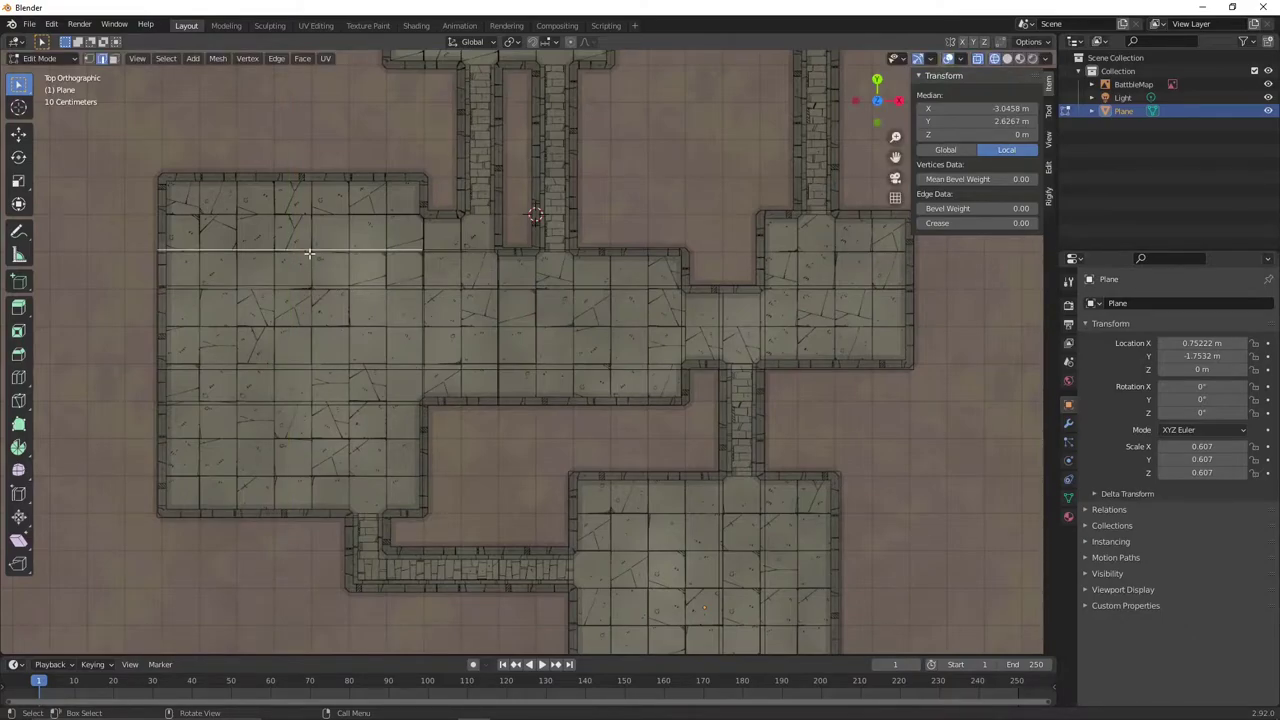
key(g)
key(y)
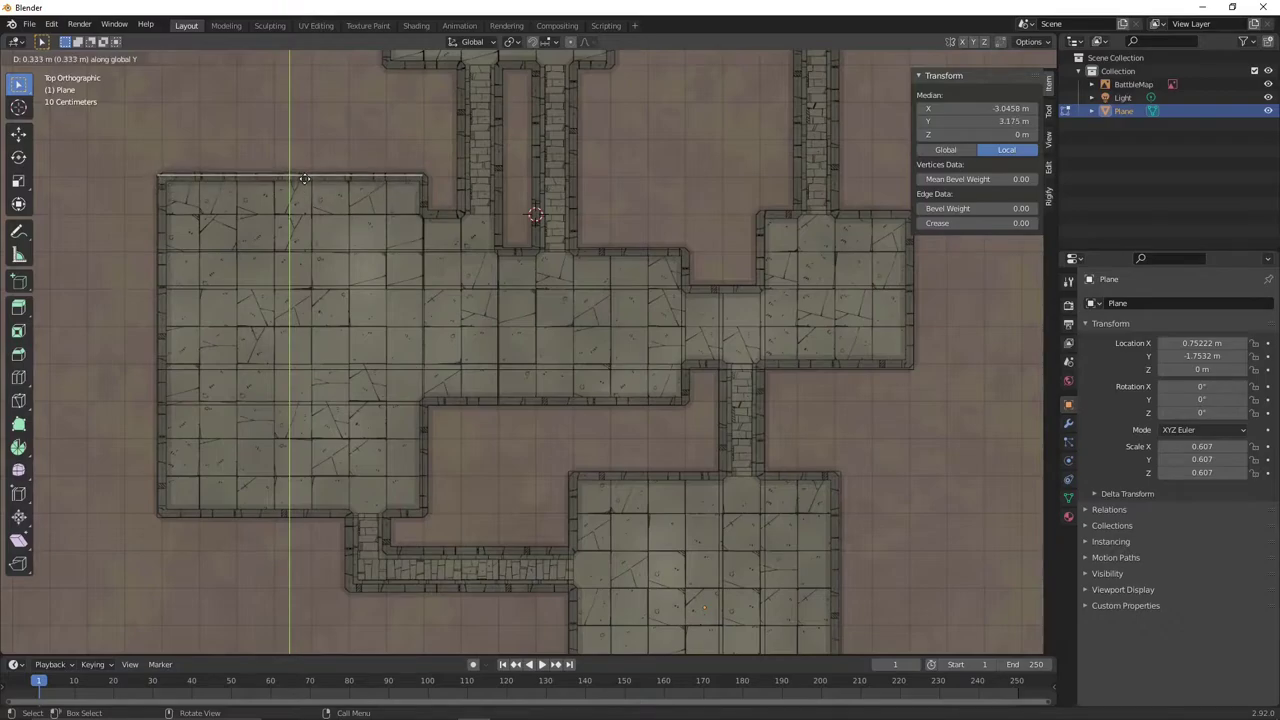
click(304, 179)
key(ctrl+z)
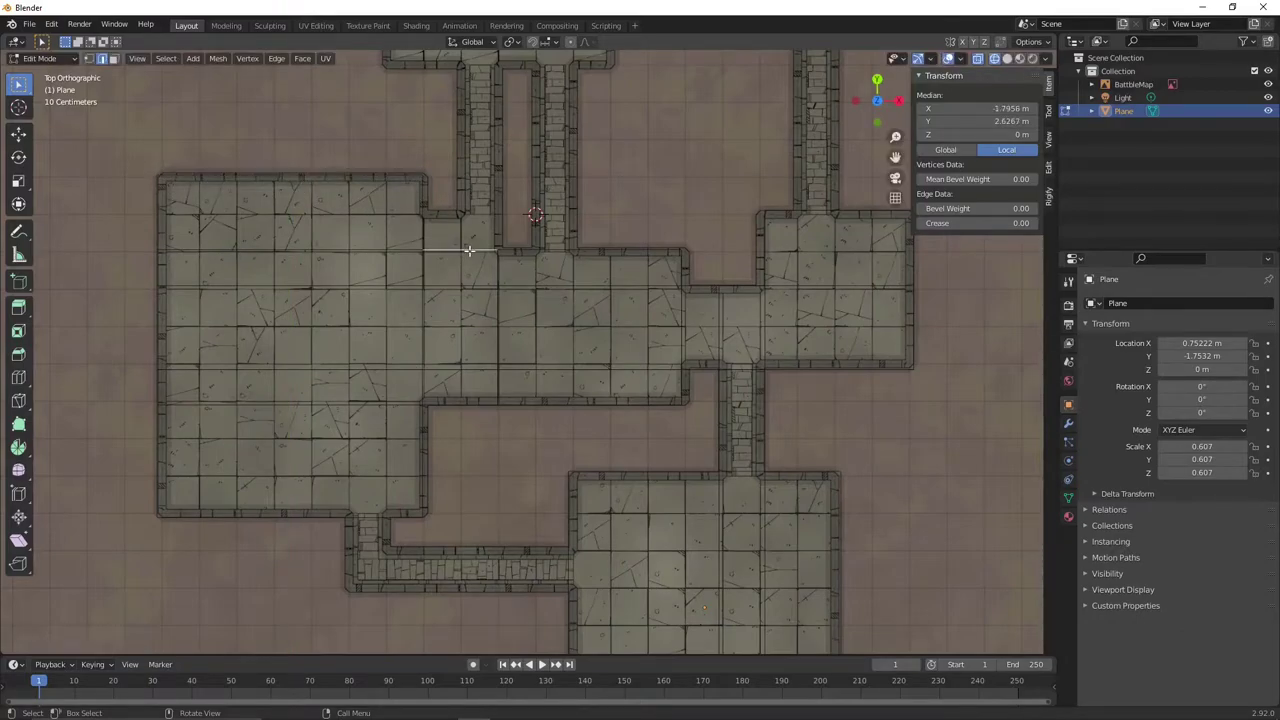
Add a centred loop cut to the hall section below the corridor and extrude its eastern north edge along Y up the corridor.
key(ctrl+r)
click(469, 251)
right_click(469, 251)
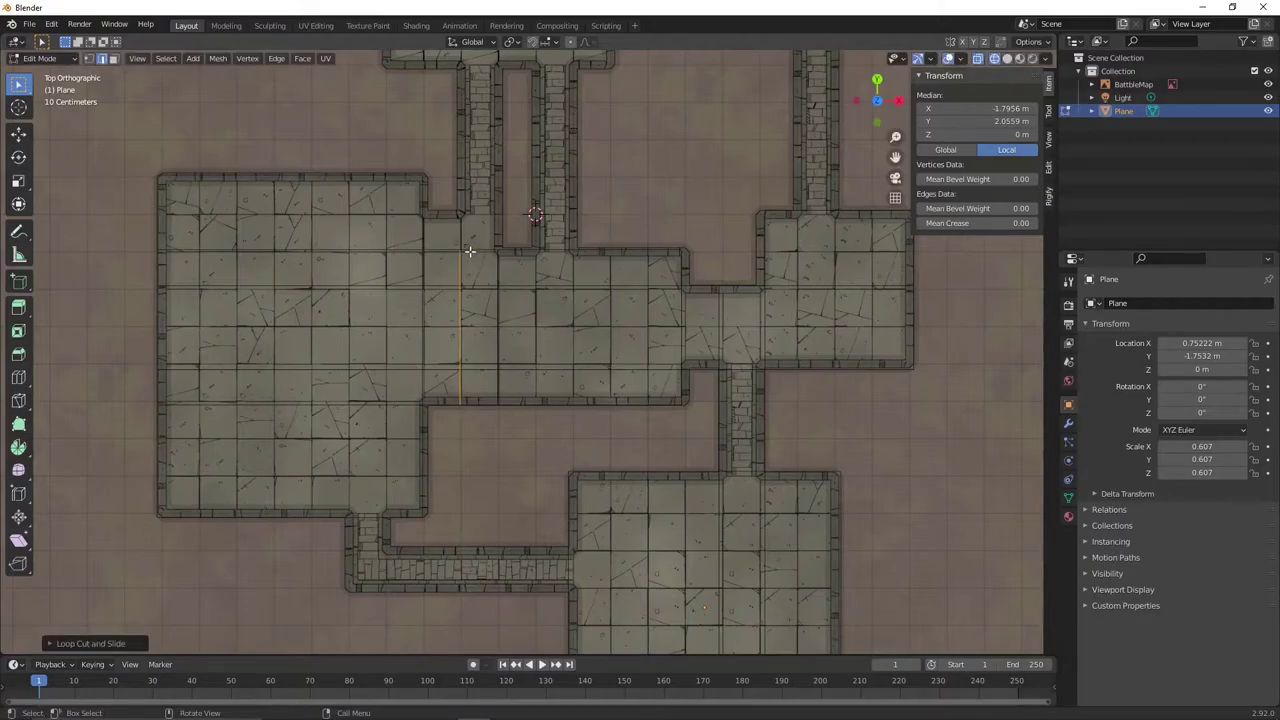
click(474, 251)
key(e)
key(y)
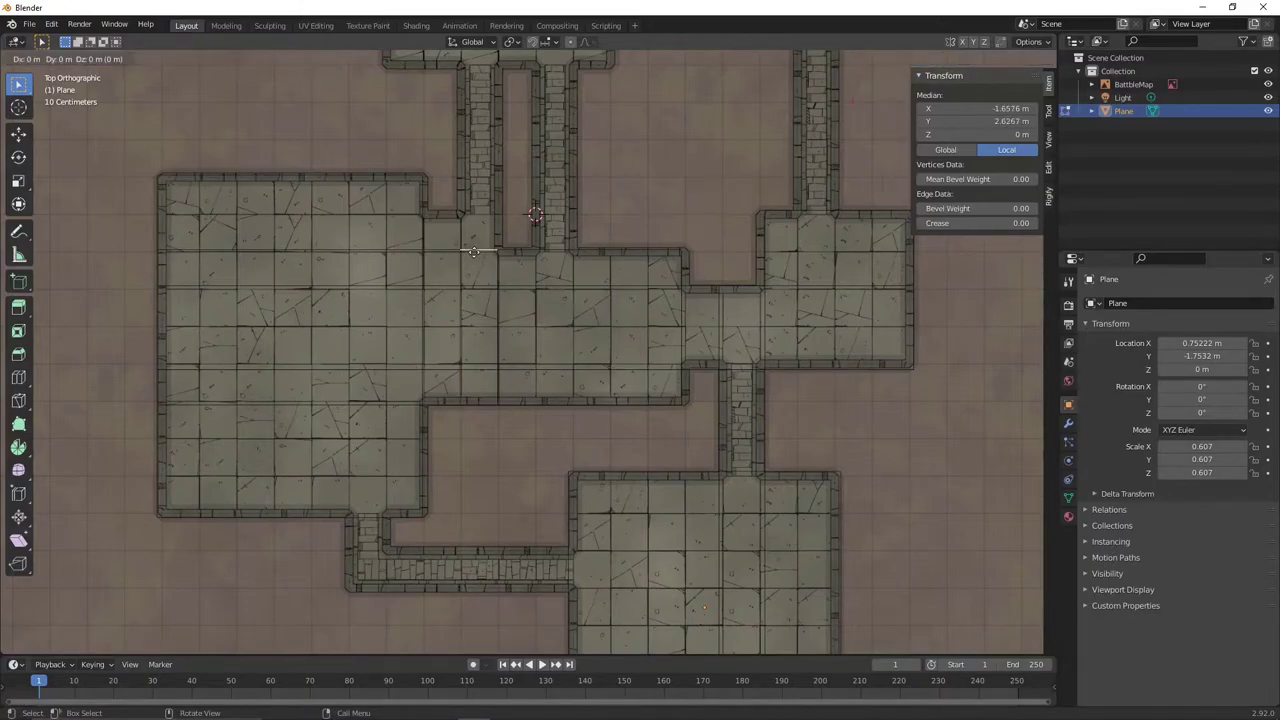
click(484, 66)
Extrude the corridor's end along Y to the square room's north wall, and extrude its east edge along X to the east wall.
shift+middle_drag(496, 88, 517, 377)
key(e)
key(y)
click(518, 190)
click(521, 240)
key(e)
key(x)
click(594, 246)
click(632, 247)
Extrude the second corridor in negative Y down to the hall, and the square room's west edge along X to its west wall.
key(e)
key(y)
click(578, 538)
key(e)
key(y)
click(498, 538)
key(e)
key(x)
Add horizontal loop cuts across the square room, aligned with the walls of its west corridor.
shift+middle_drag(408, 262, 672, 256)
key(ctrl+r)
click(688, 206)
click(689, 312)
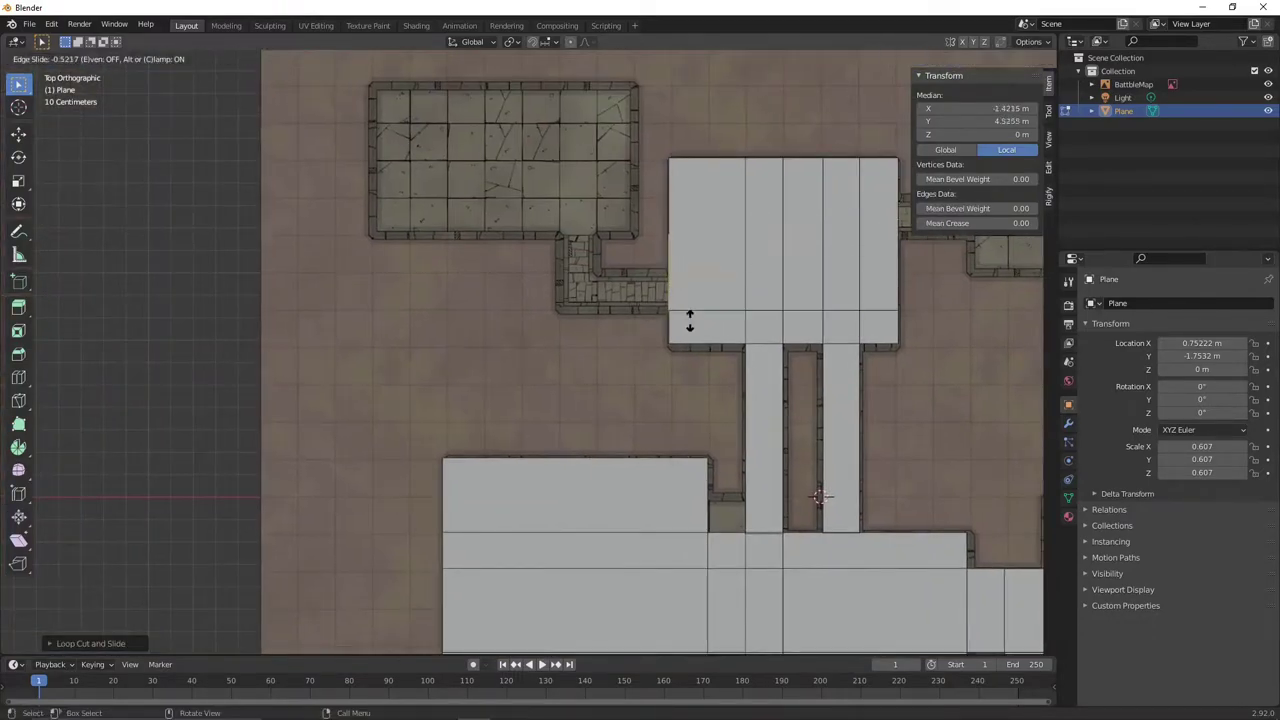
key(ctrl+r)
Extrude the west corridor in negative X to its corner and along Y up to the northwest room's north wall.
click(668, 290)
key(e)
key(x)
click(597, 284)
key(e)
key(y)
click(580, 84)
Extrude the northwest room's east edge along X to its east wall and its west edge about 0.83 m in negative X.
click(598, 190)
key(e)
key(x)
click(560, 188)
key(e)
key(x)
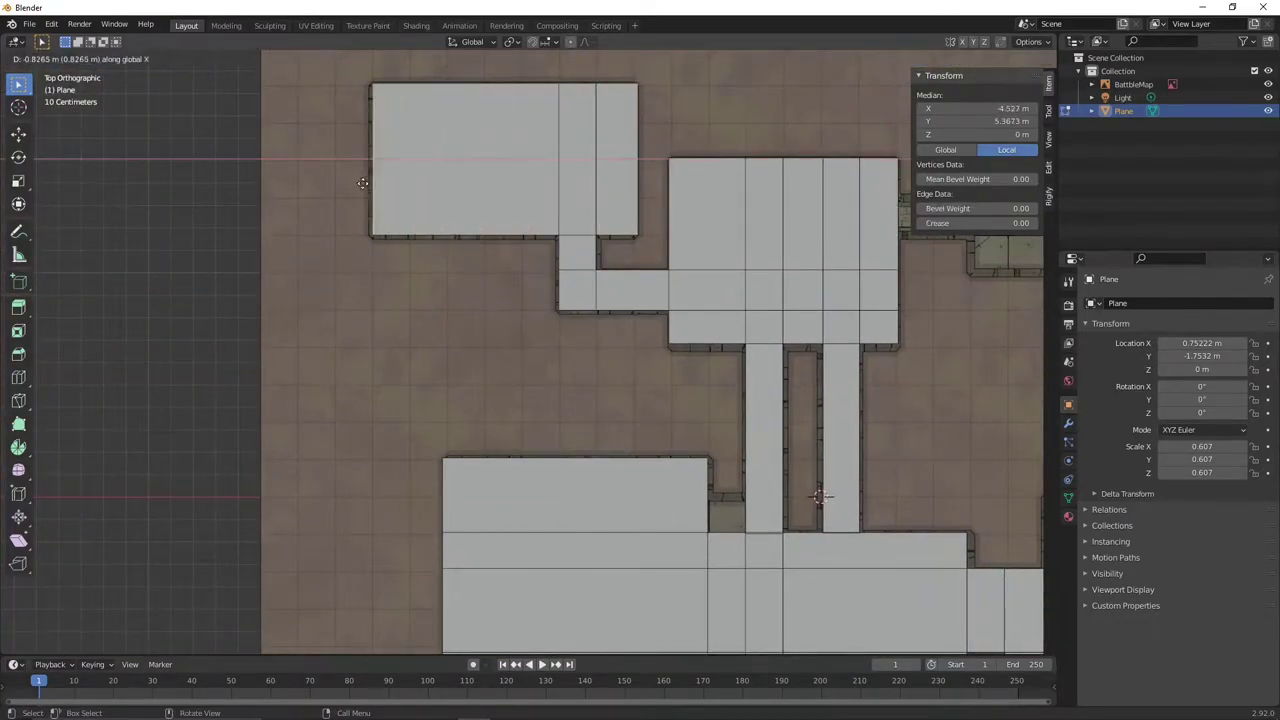
Loop cut the square room at its east corridor's wall and extrude the corridor's edge along X through the northeast room.
shift+middle_drag(890, 215, 388, 283)
key(ctrl+r)
key(e)
key(x)
click(567, 267)
Add loop cuts at the northeast room's corridor and wall lines, and extrude the strip's north edges along Y to the north wall.
key(ctrl+r)
click(649, 277)
key(ctrl+r)
click(500, 280)
shift+click(660, 266)
key(e)
key(y)
click(650, 166)
Move the northeast room's west edge about 0.02 m in negative X onto its wall.
click(473, 194)
key(g)
key(x)
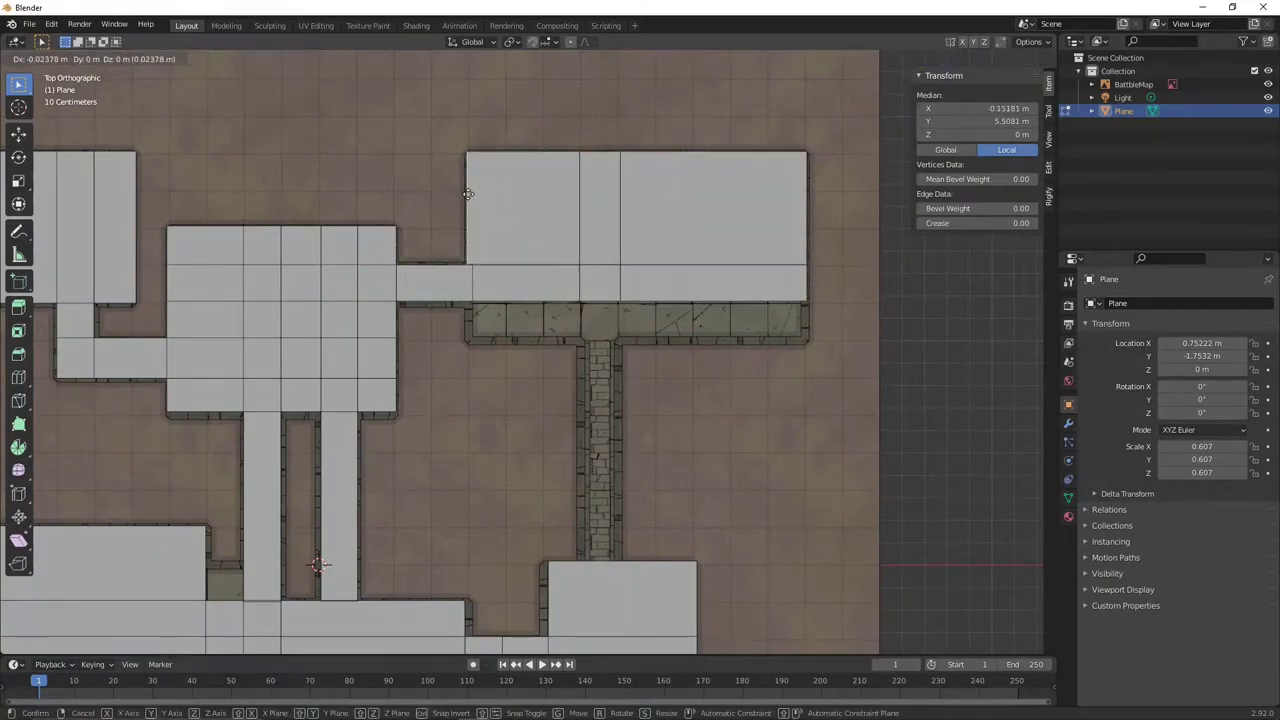
click(469, 194)
Extrude the northeast room's south edges along Y to its south wall, and its south corridor down to the small room.
key(e)
key(y)
click(657, 340)
key(e)
key(y)
Move the small room's upper west edge slightly in negative X onto its wall.
shift+middle_drag(664, 545, 744, 334)
click(629, 387)
key(g)
key(x)
click(625, 387)
Add two loop cuts across the large southern room, aligned with the walls of its west corridor.
scroll(625, 387, down, 4)
key(e)
key(y)
key(ctrl+r)
key(ctrl+r)
Extrude the southern room's west corridor in negative X to its corner, and from the corner along Y up to the hall.
click(712, 319)
key(e)
key(x)
click(586, 330)
key(e)
click(564, 331)
click(576, 304)
key(e)
key(y)
click(573, 283)
Select the whole floor plan mesh and extrude it about 0.05 m upward.
shift+middle_drag(690, 170, 620, 400)
middle_drag(685, 330, 670, 296)
scroll(660, 306, up, 1)
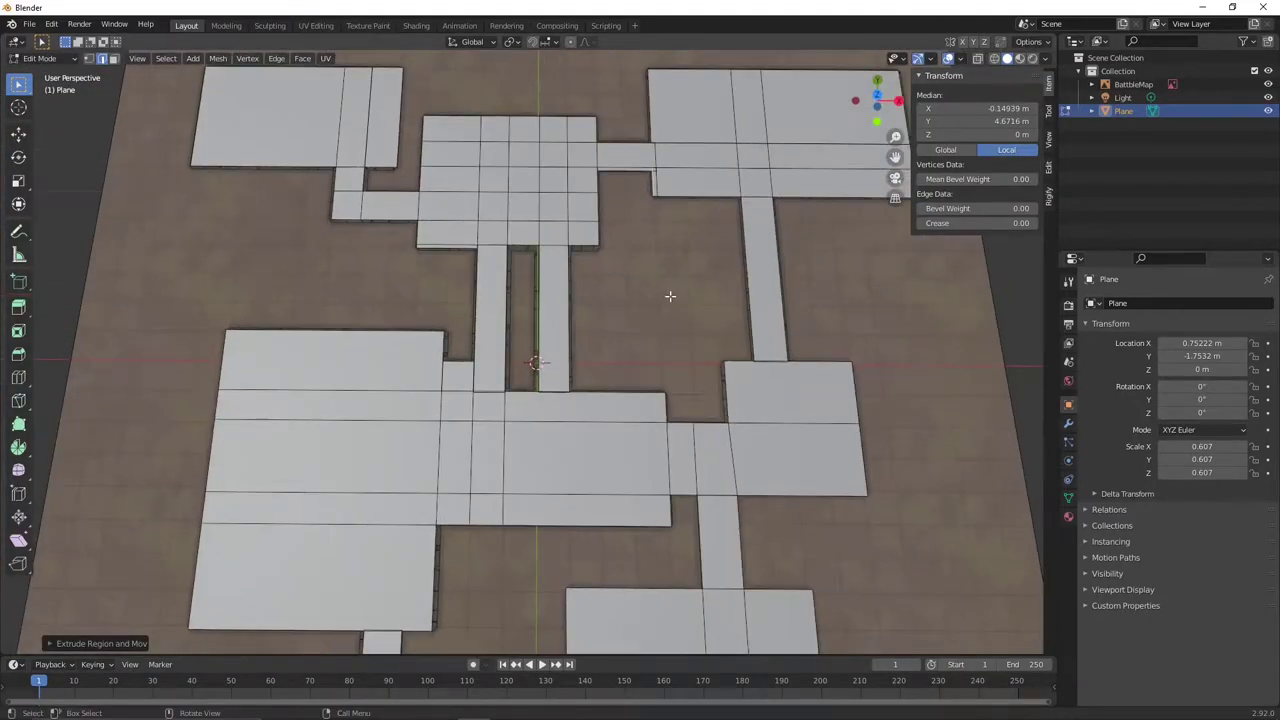
key(KP_7)
scroll(670, 296, down, 3)
scroll(670, 296, down, 1)
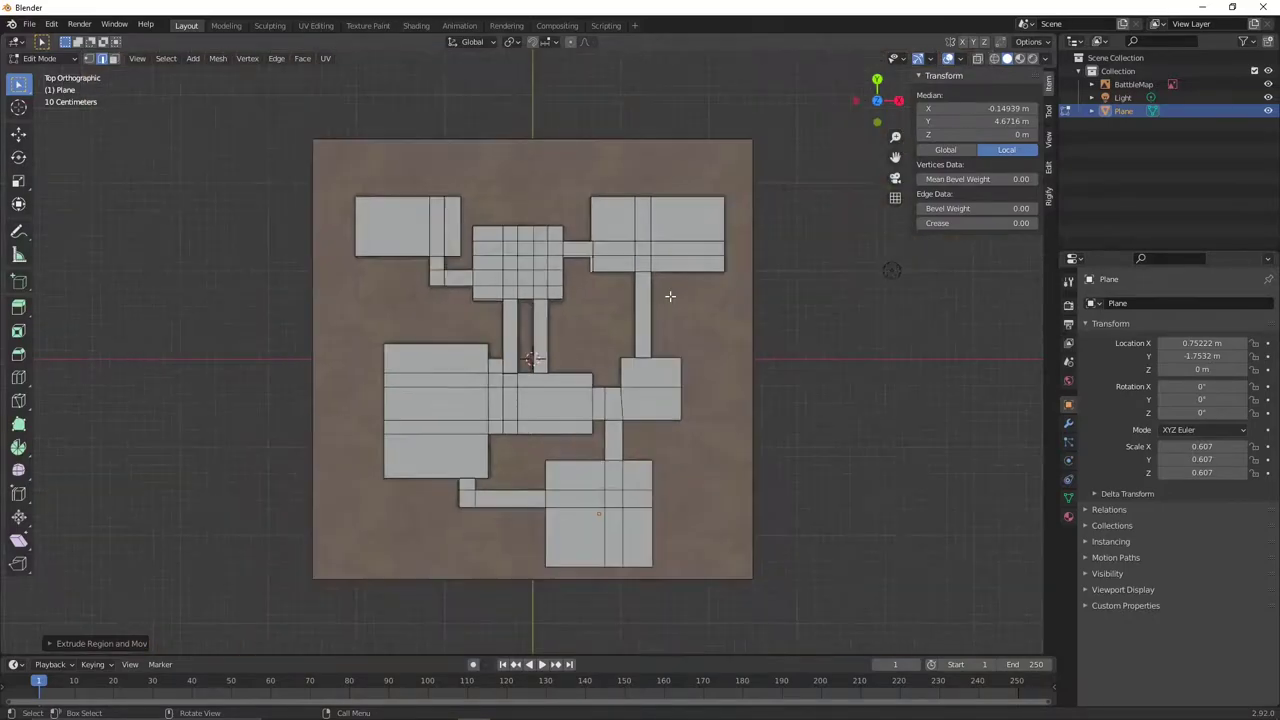
key(a)
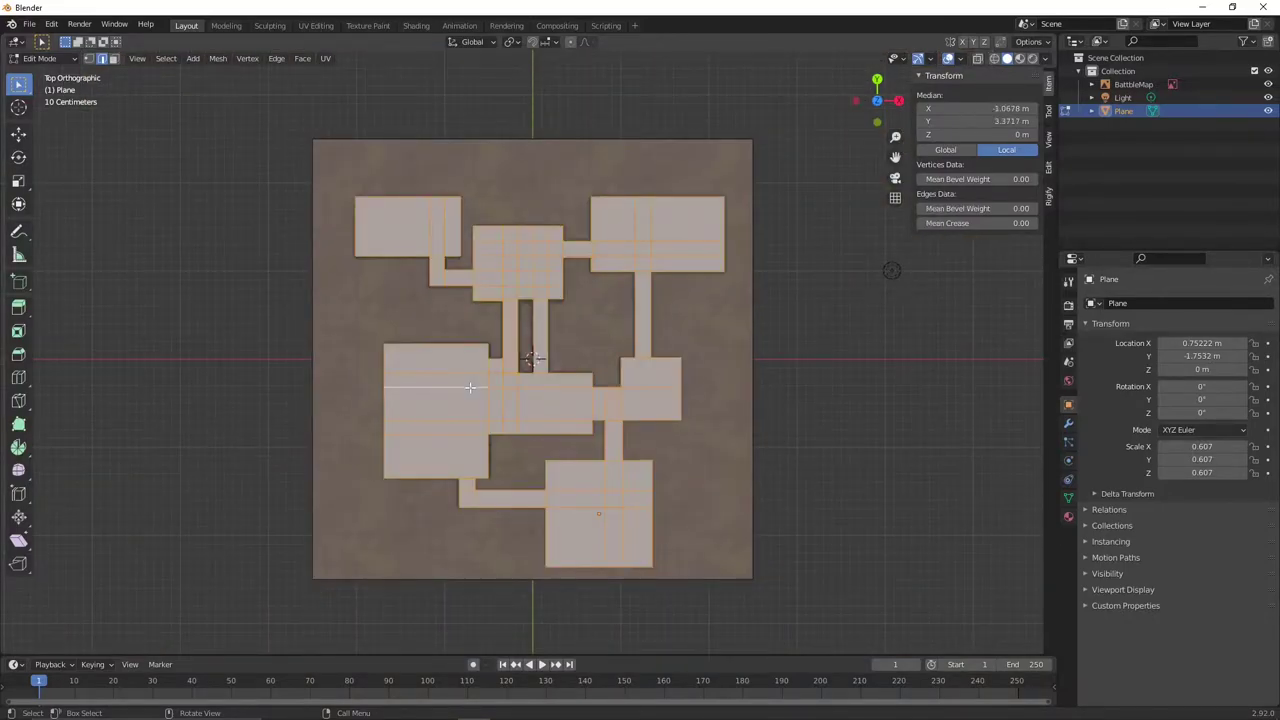
middle_drag(470, 387, 468, 256)
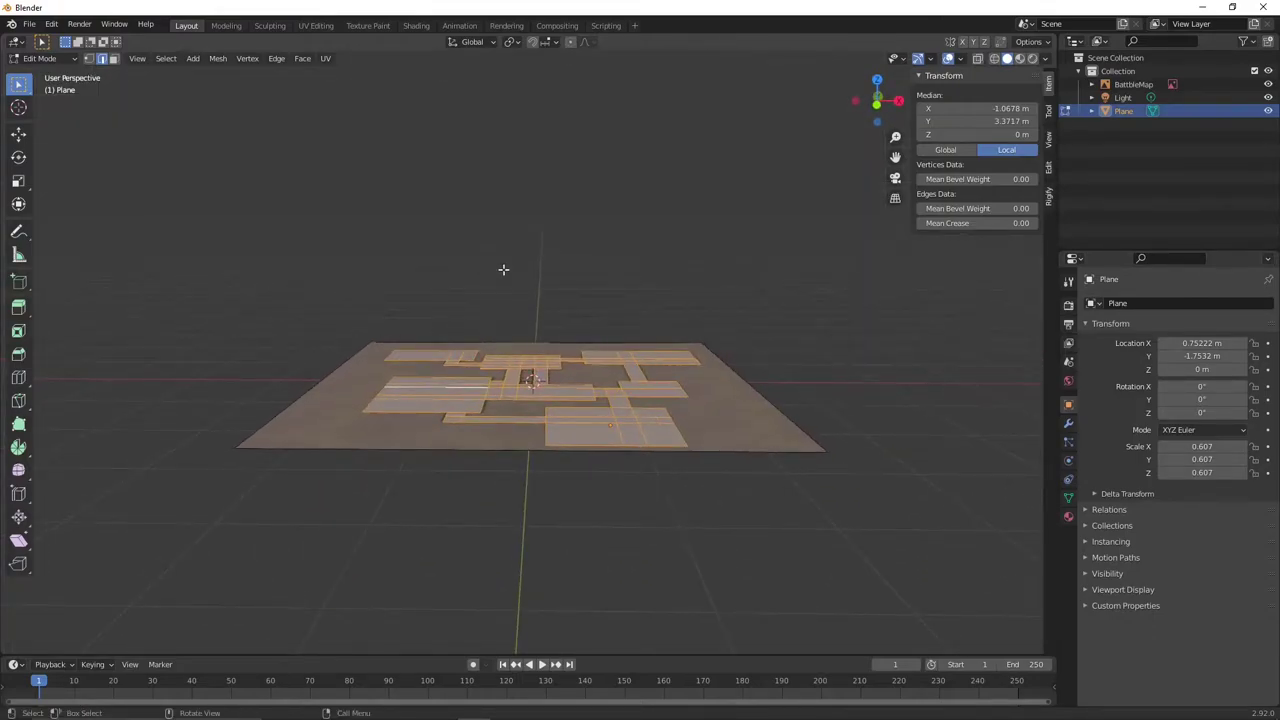
key(e)
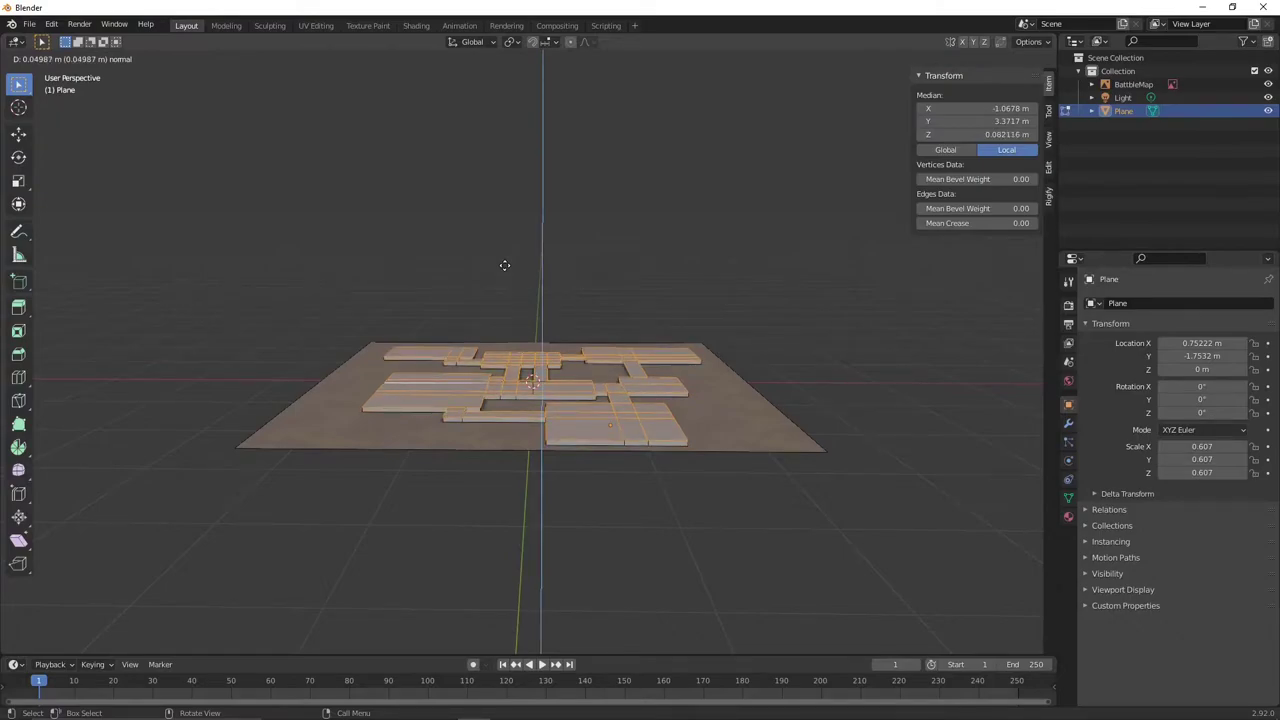
click(504, 265)
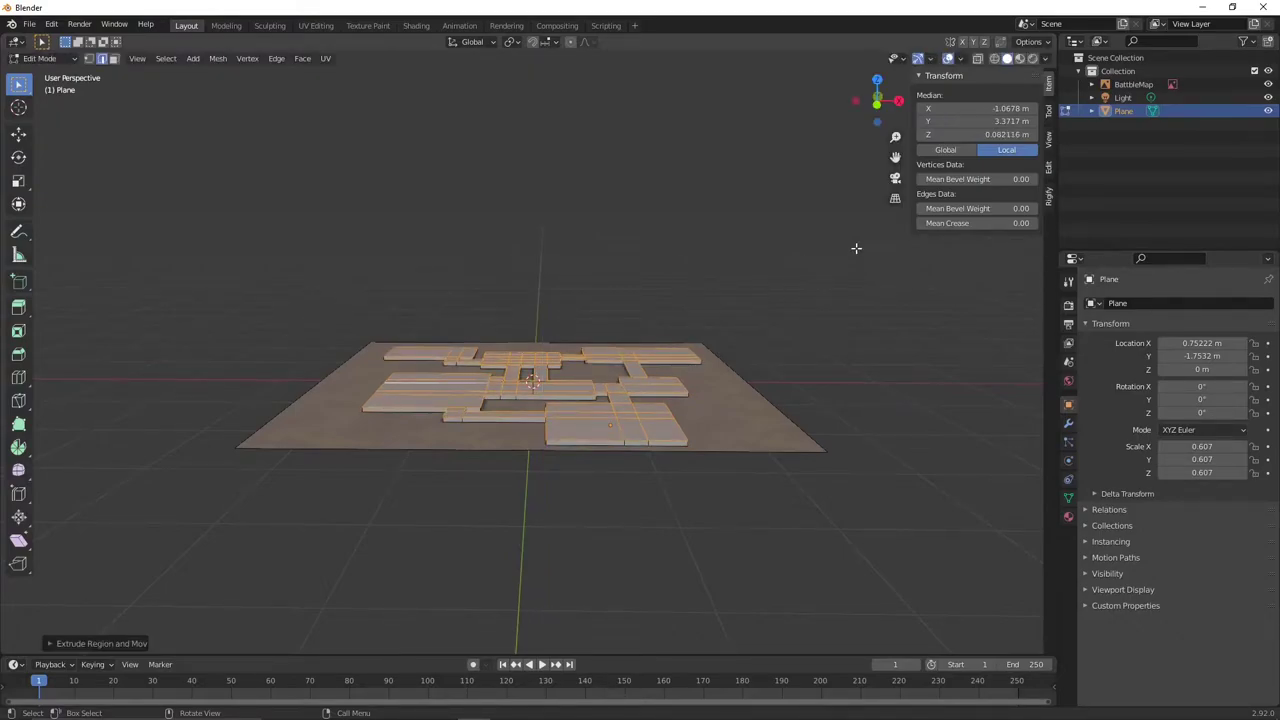
Return to Object Mode and set the floor plan's Z dimension to 0.1 m.
key(Tab)
click(975, 313)
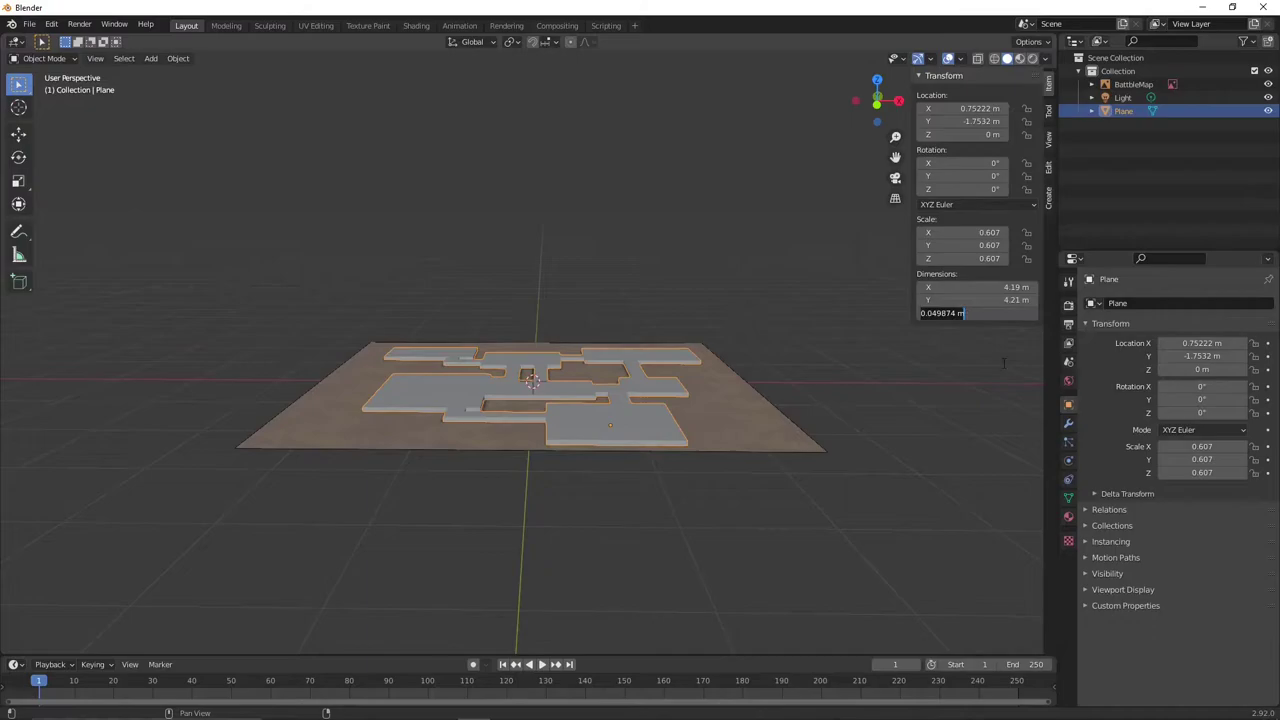
text(0.1)
key(Return)
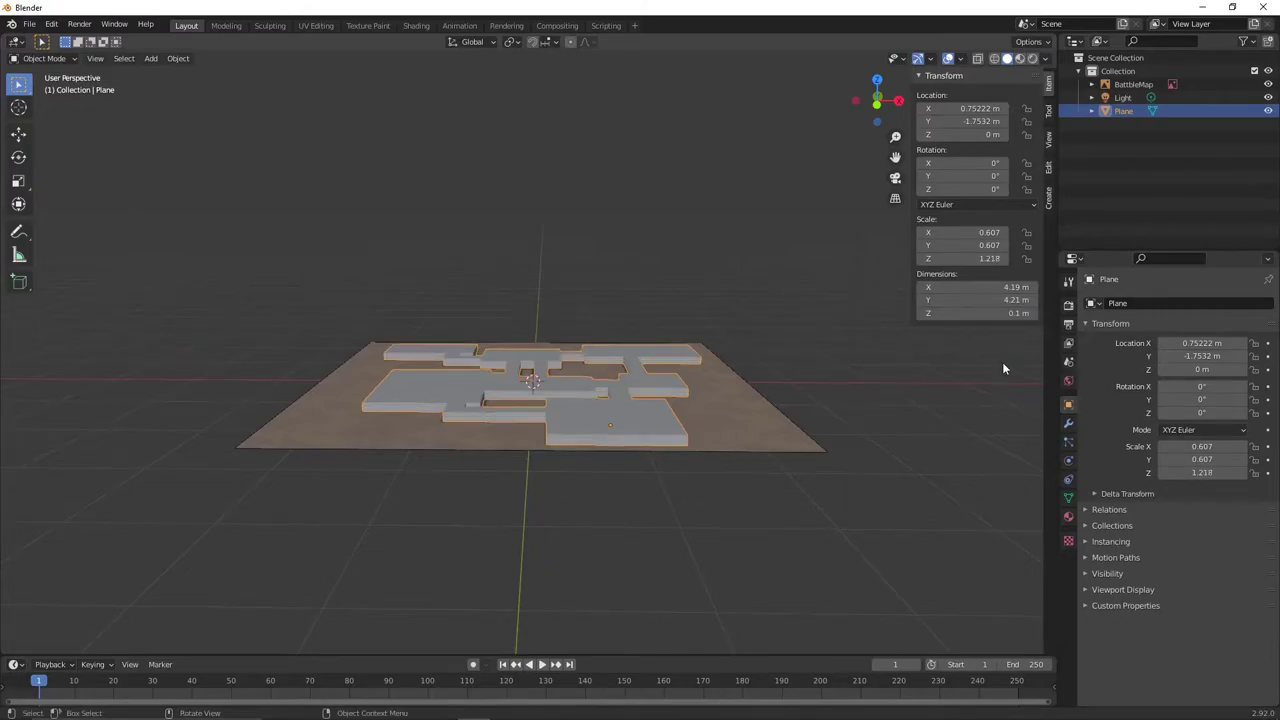
Duplicate the five top faces of the large west hall in Edit Mode and raise the copy about 0.21 m along Z.
middle_drag(676, 392, 592, 400)
click(594, 398)
click(585, 393)
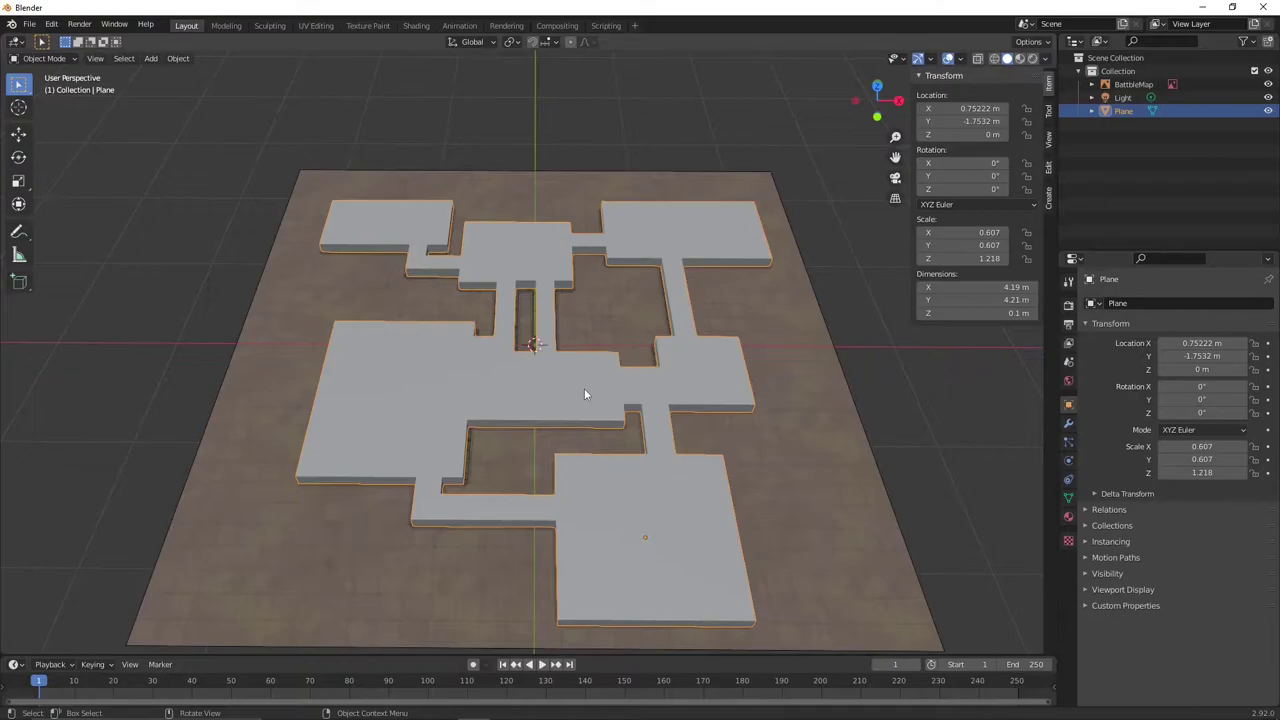
key(Tab)
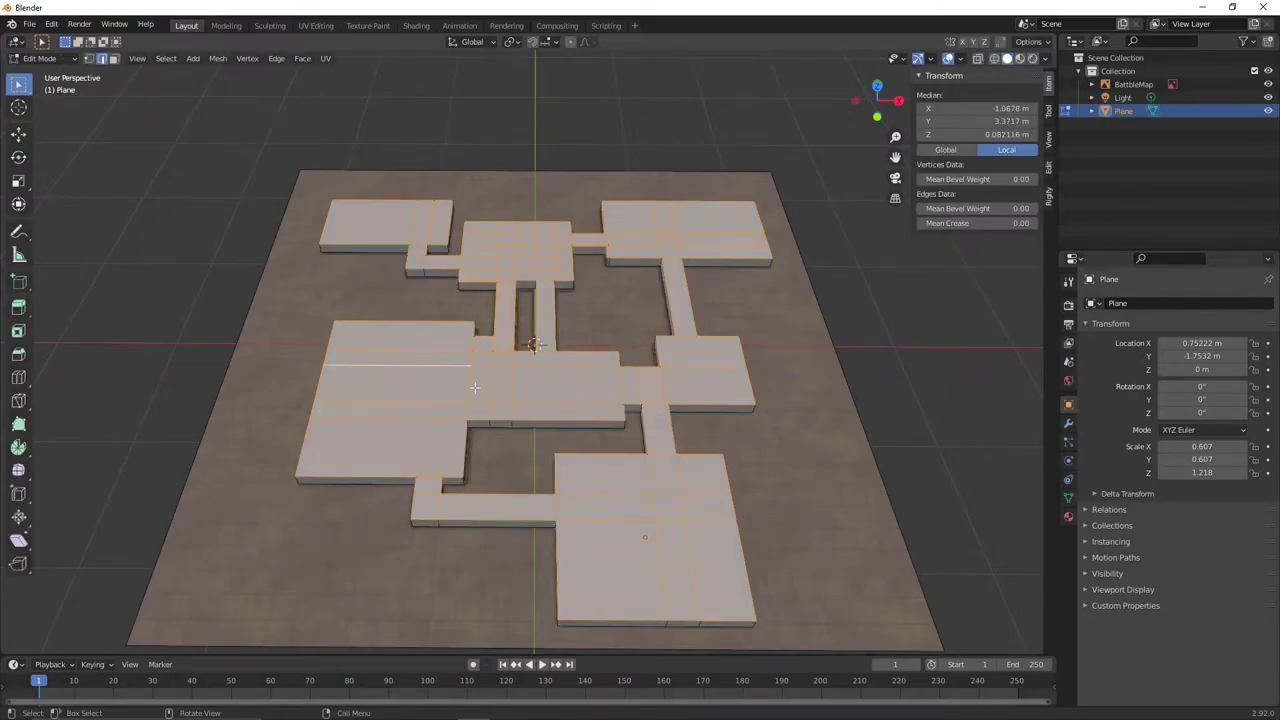
shift+middle_drag(475, 387, 521, 384)
click(472, 371)
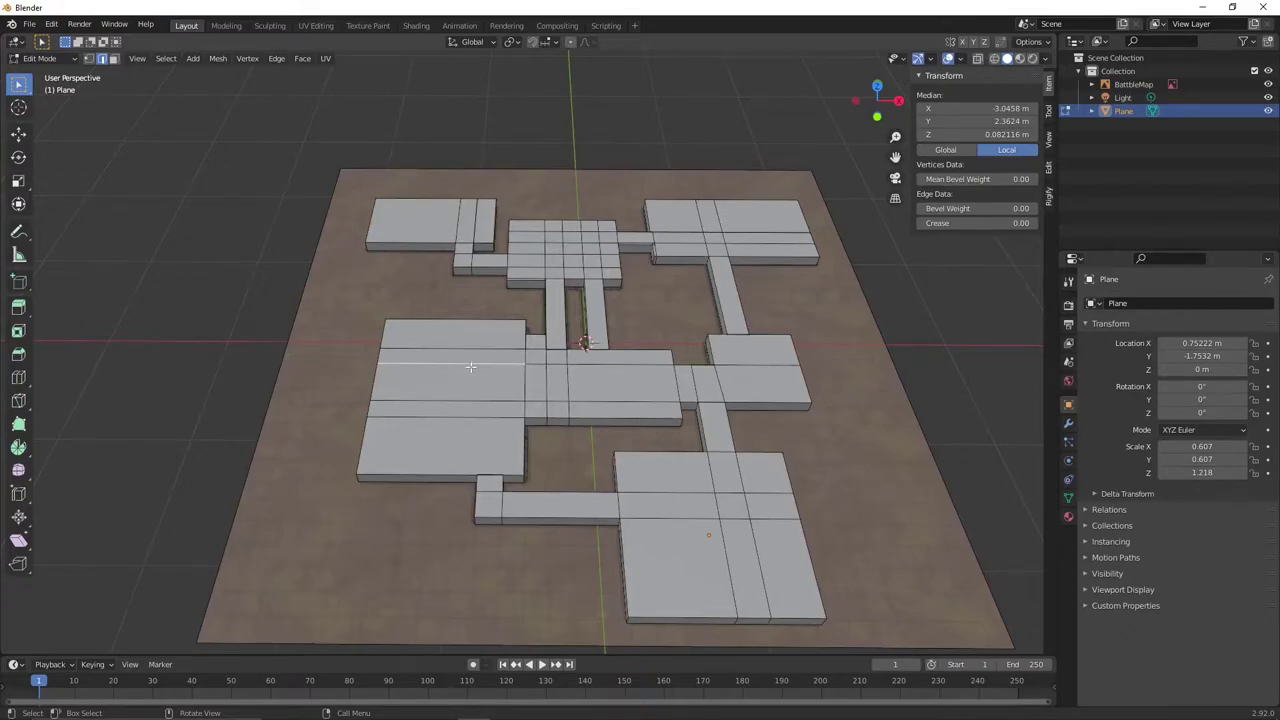
click(473, 340)
key(3)
click(473, 337)
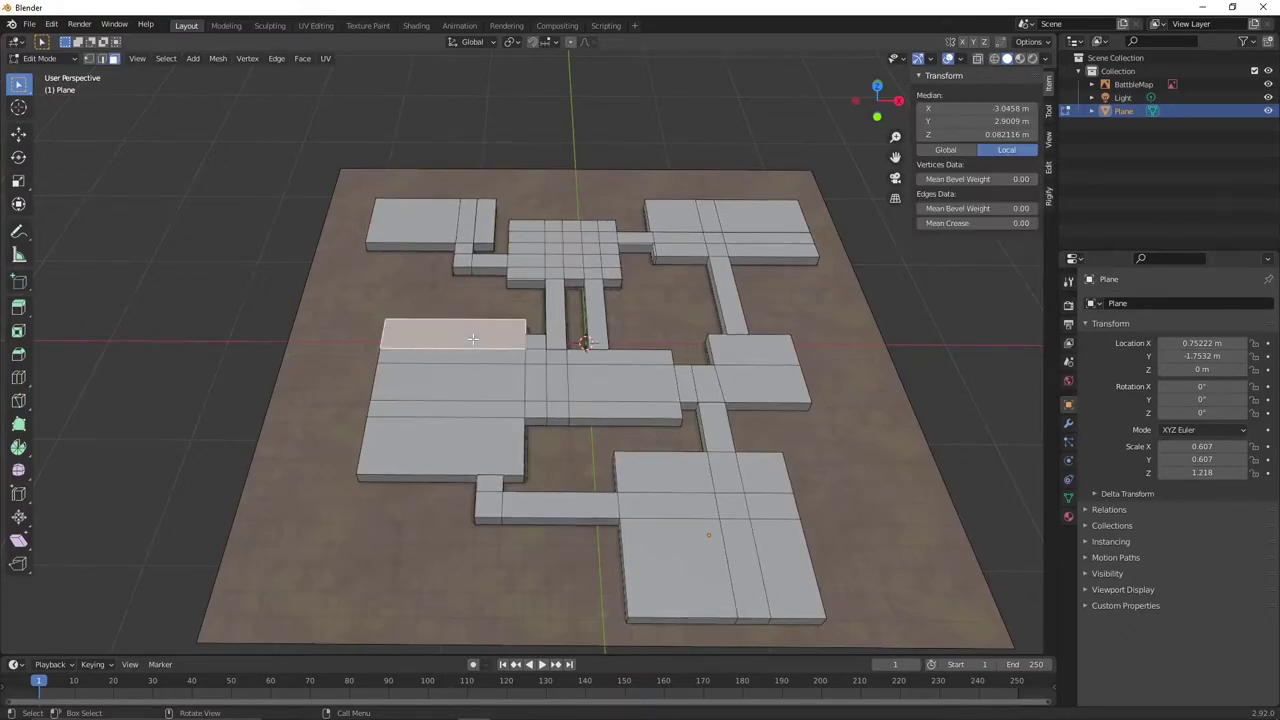
shift+click(463, 362)
shift+click(461, 380)
shift+click(456, 410)
shift+click(451, 451)
middle_drag(467, 436, 469, 409)
key(g)
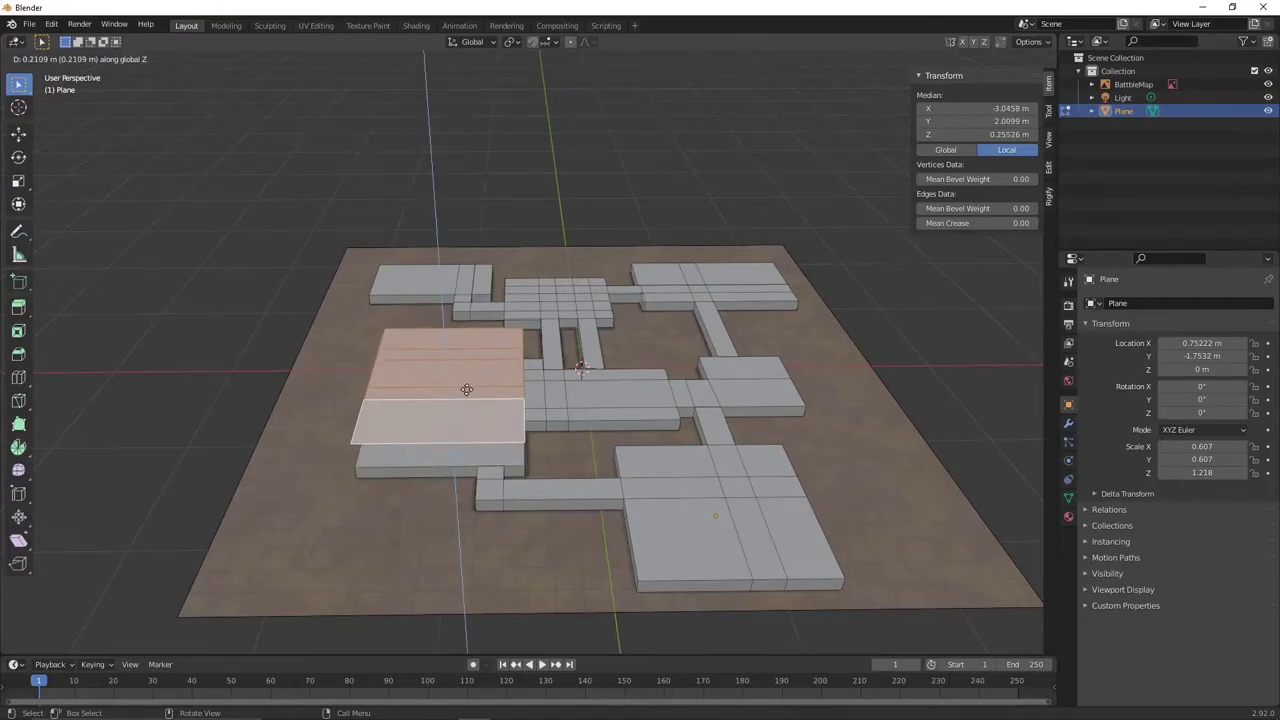
click(467, 389)
Extrude the duplicated hall faces upward to about local Z 0.32 m, forming a thin slab.
key(g)
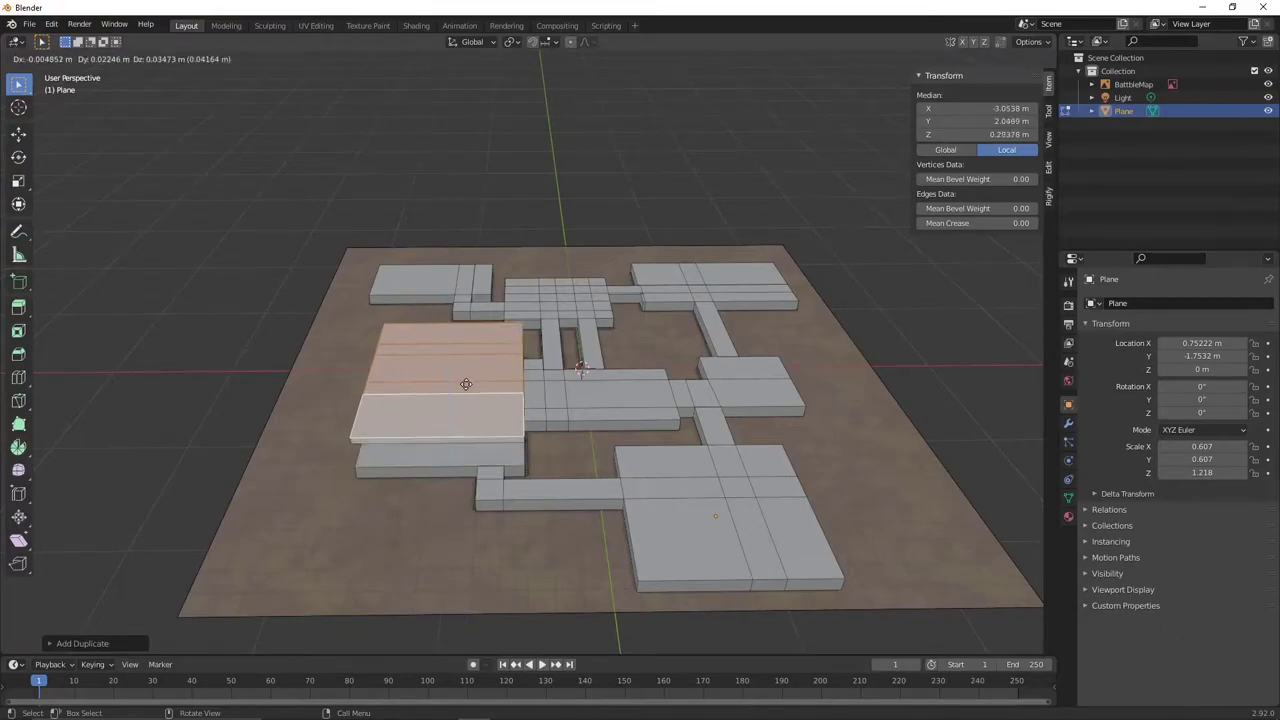
click(467, 374)
key(e)
click(465, 381)
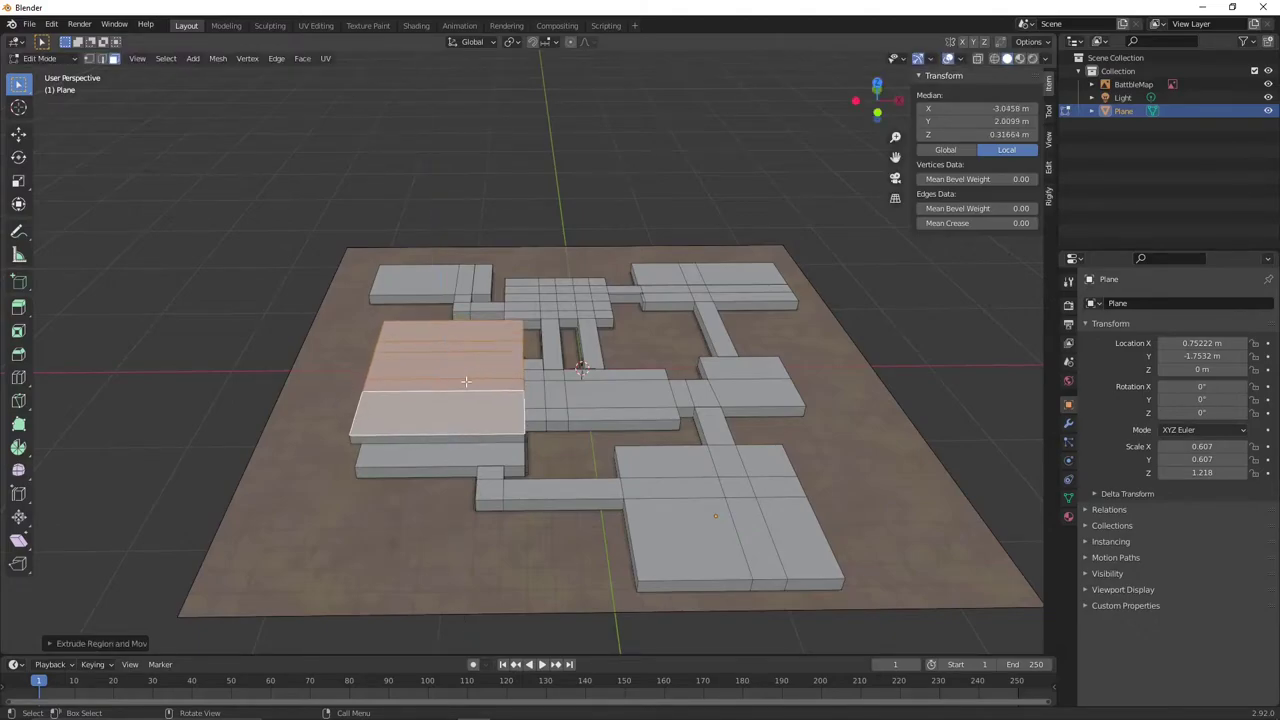
Select single top faces of the raised hall slab to examine how its surface is divided.
middle_drag(460, 360, 508, 418)
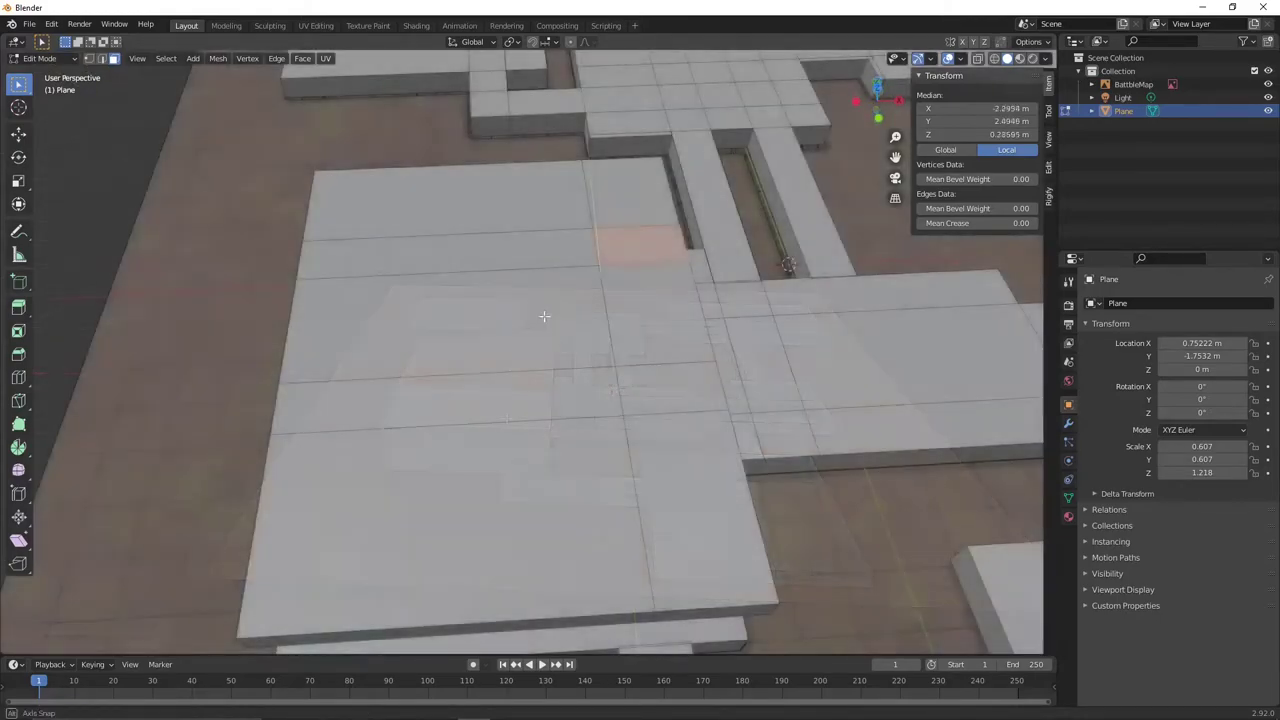
middle_drag(545, 317, 423, 300)
click(611, 271)
middle_drag(532, 318, 453, 273)
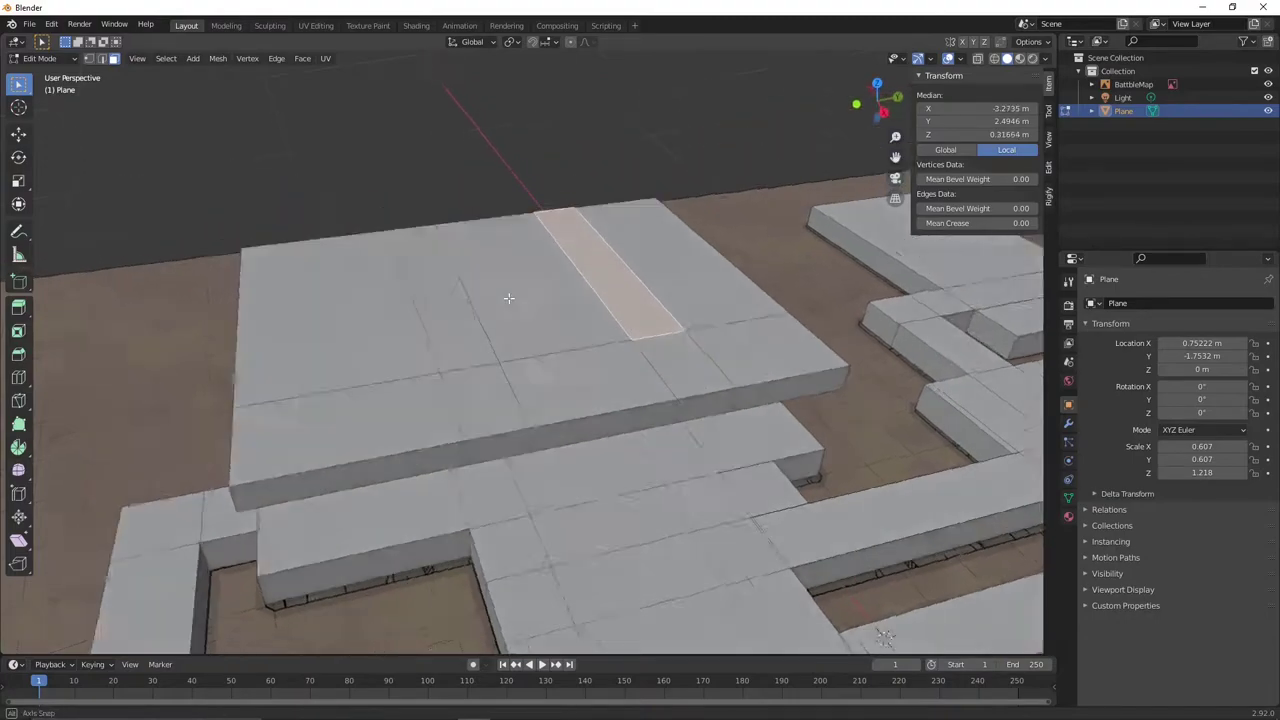
middle_drag(606, 381, 581, 370)
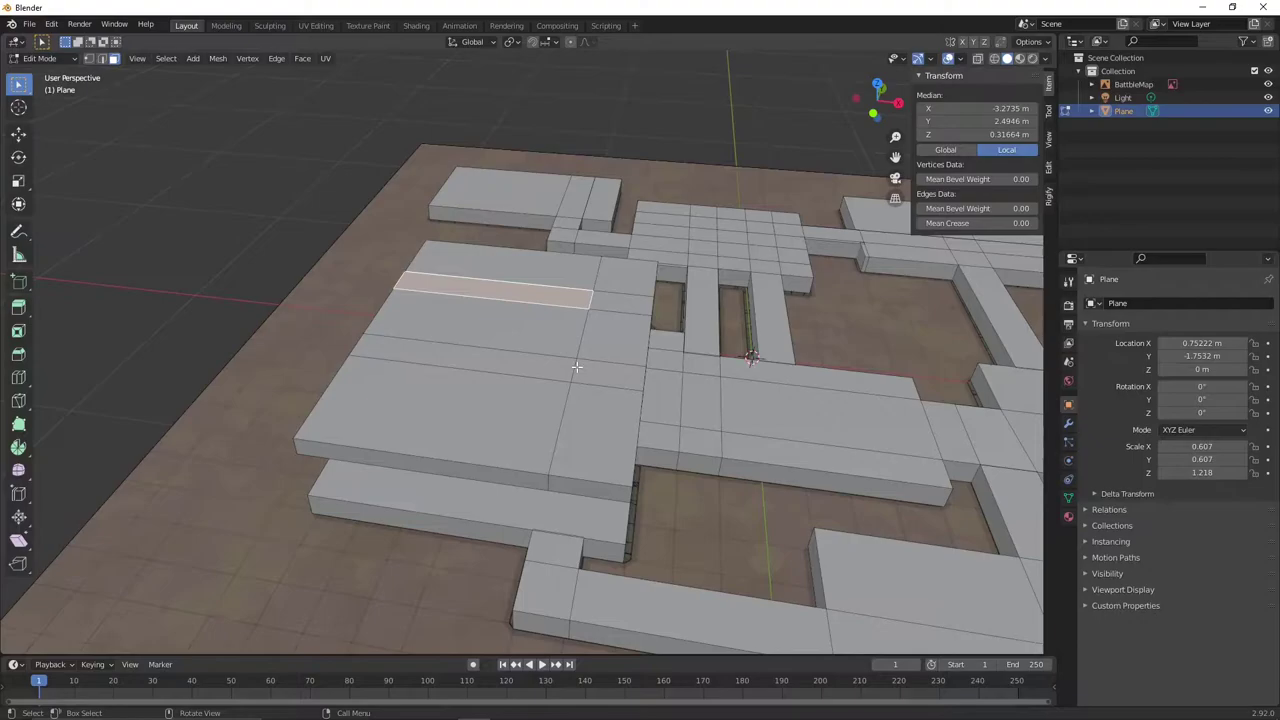
click(557, 340)
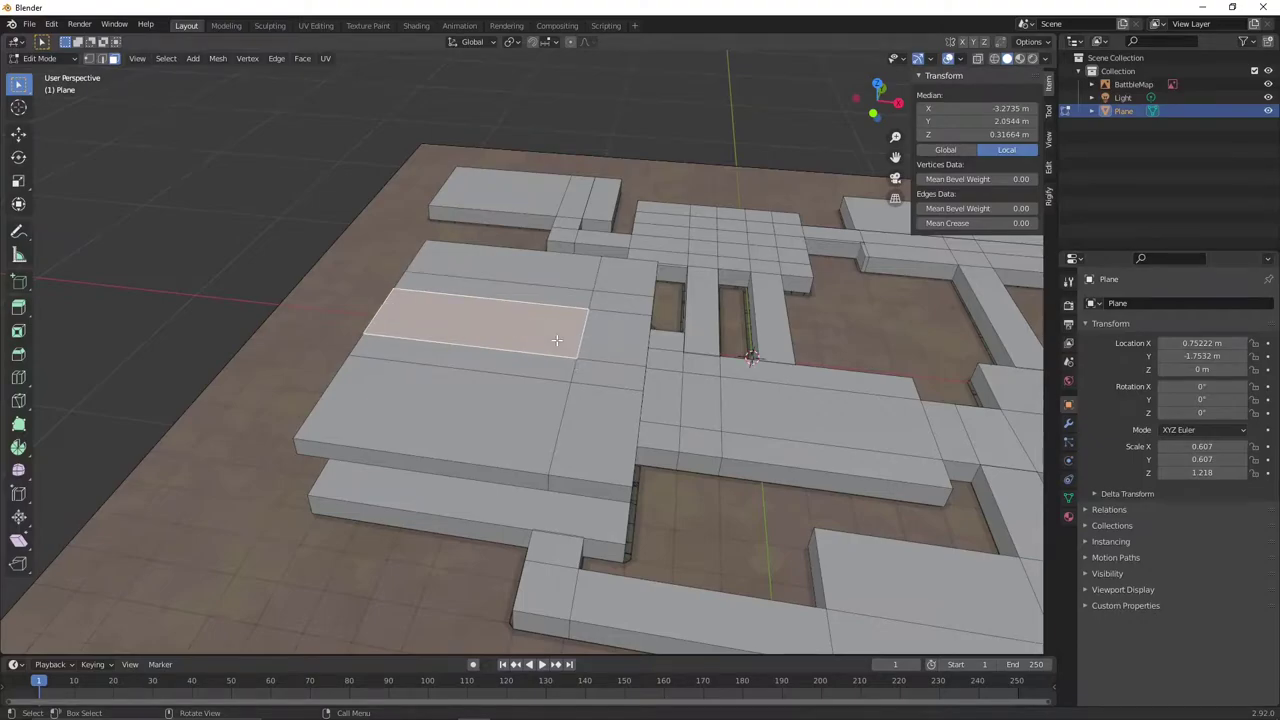
mouse_move(548, 331)
middle_down()
mouse_move(560, 305)
mouse_move(554, 328)
middle_up()
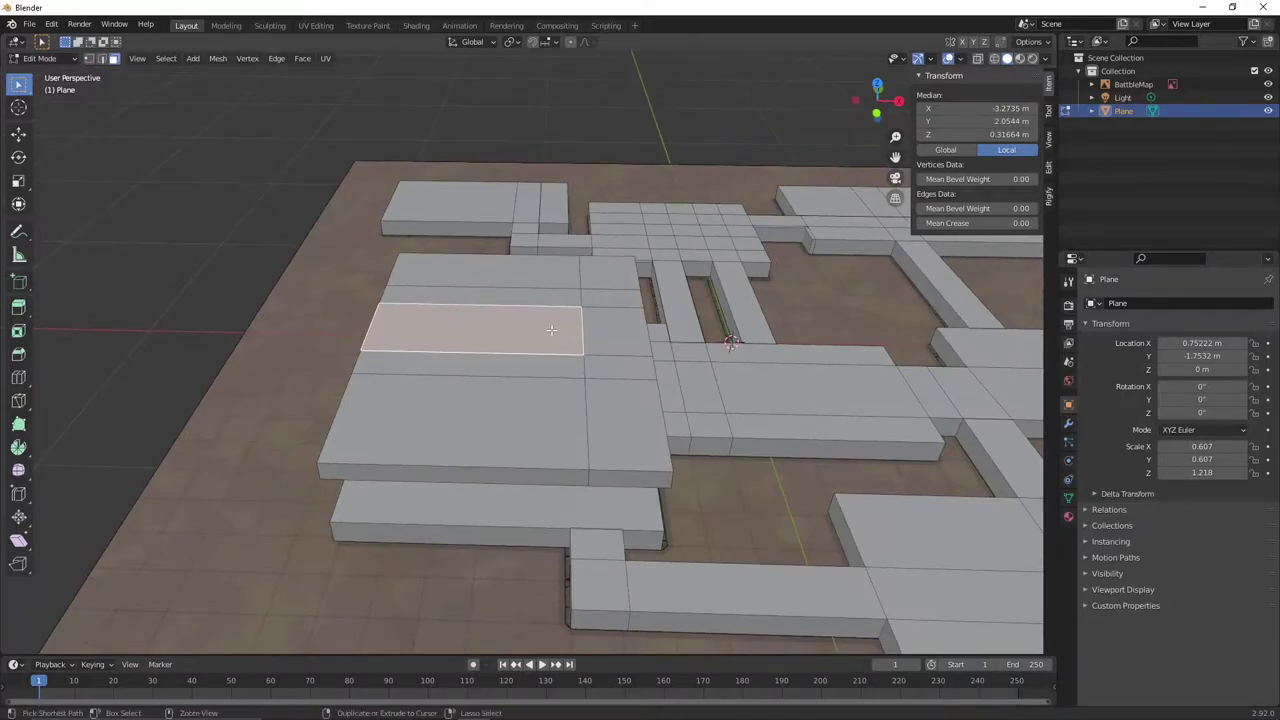
Undo the edits on the raised hall slab, including its extrusion and the face duplication that created it.
key(ctrl+z)
key(ctrl+z)
key(ctrl+z)
key(ctrl+z)
key(ctrl+z)
key(ctrl+z)
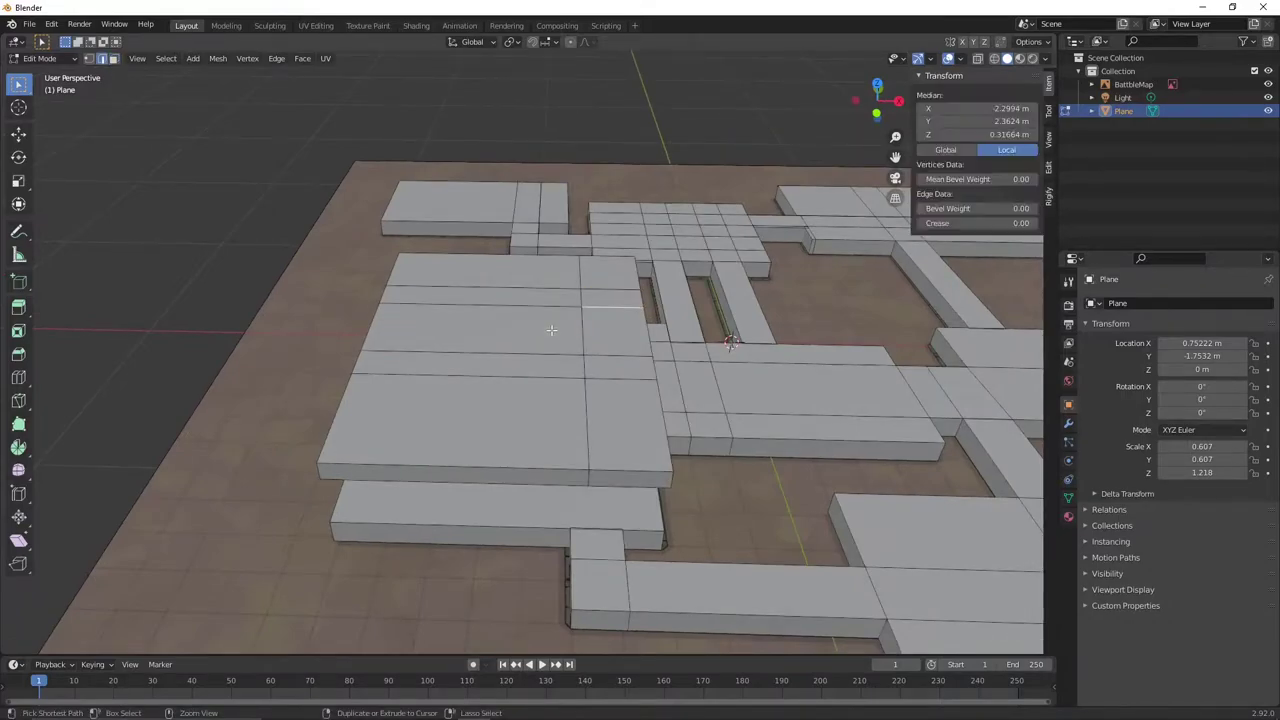
key(ctrl+z)
key(ctrl+z)
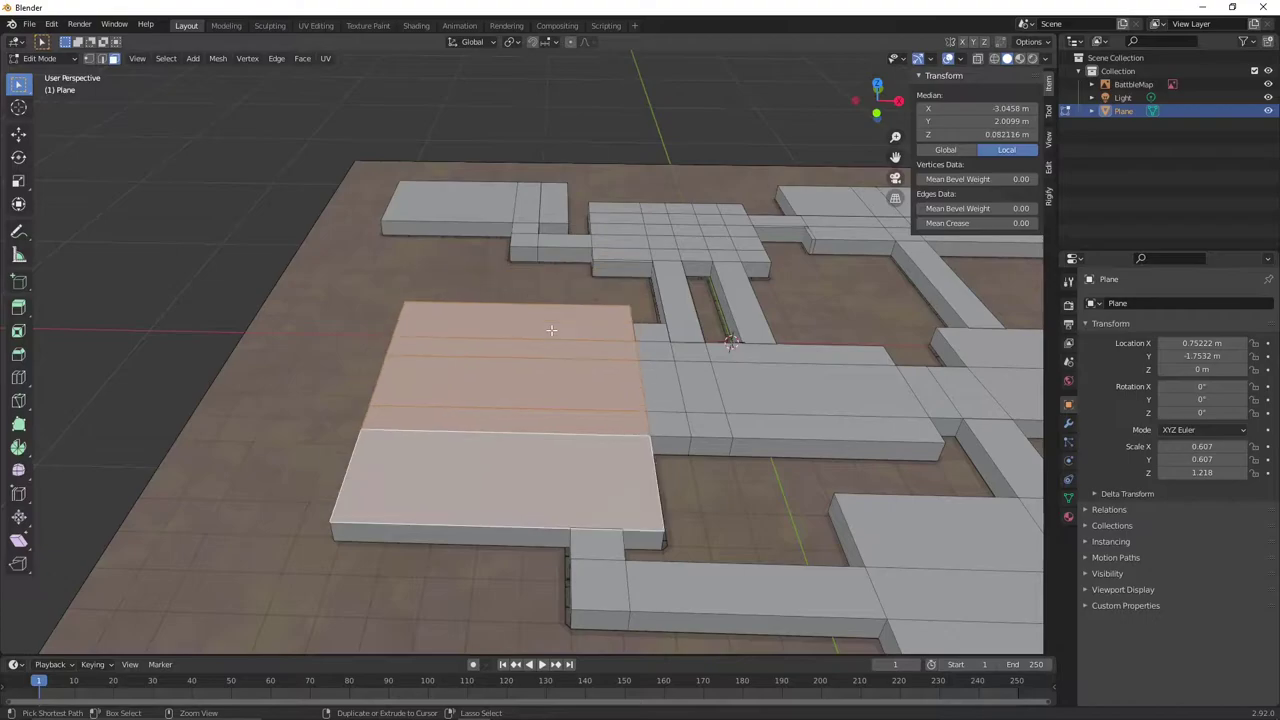
Select the whole floor plan mesh and merge its overlapping vertices by distance.
click(558, 377)
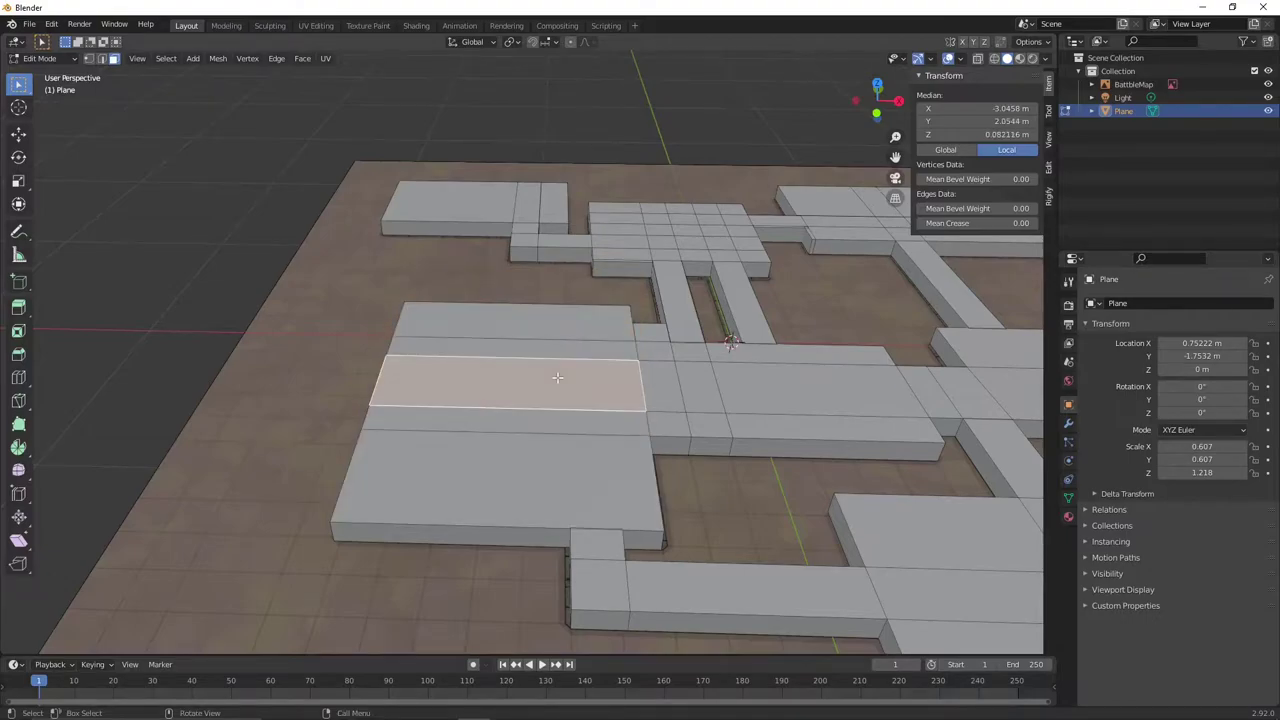
shift+middle_drag(663, 413, 552, 338)
click(712, 332)
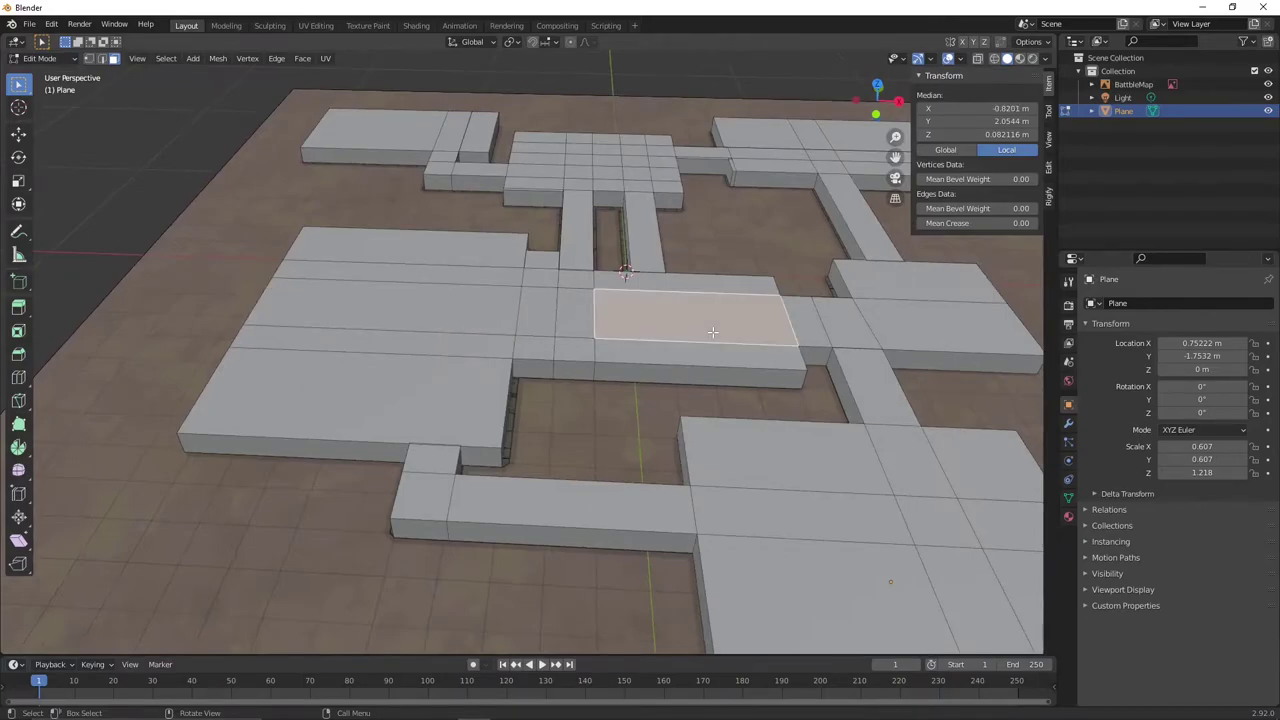
key(F3)
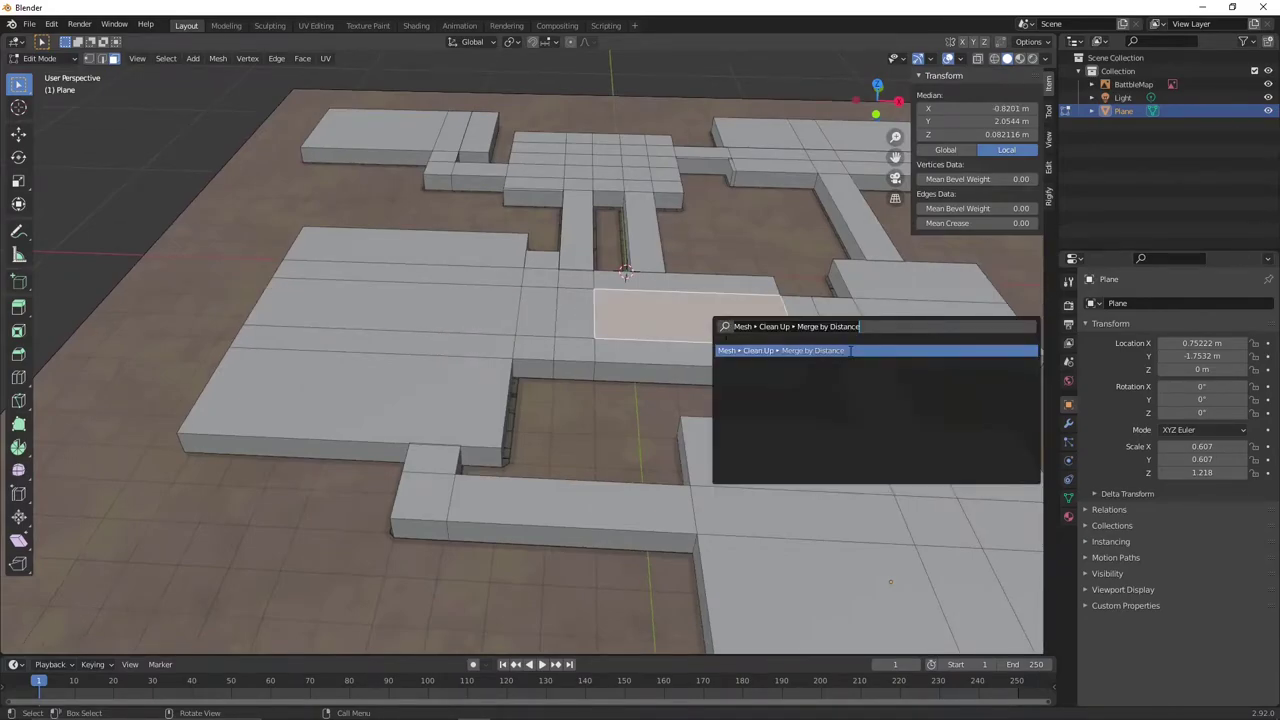
key(Escape)
key(a)
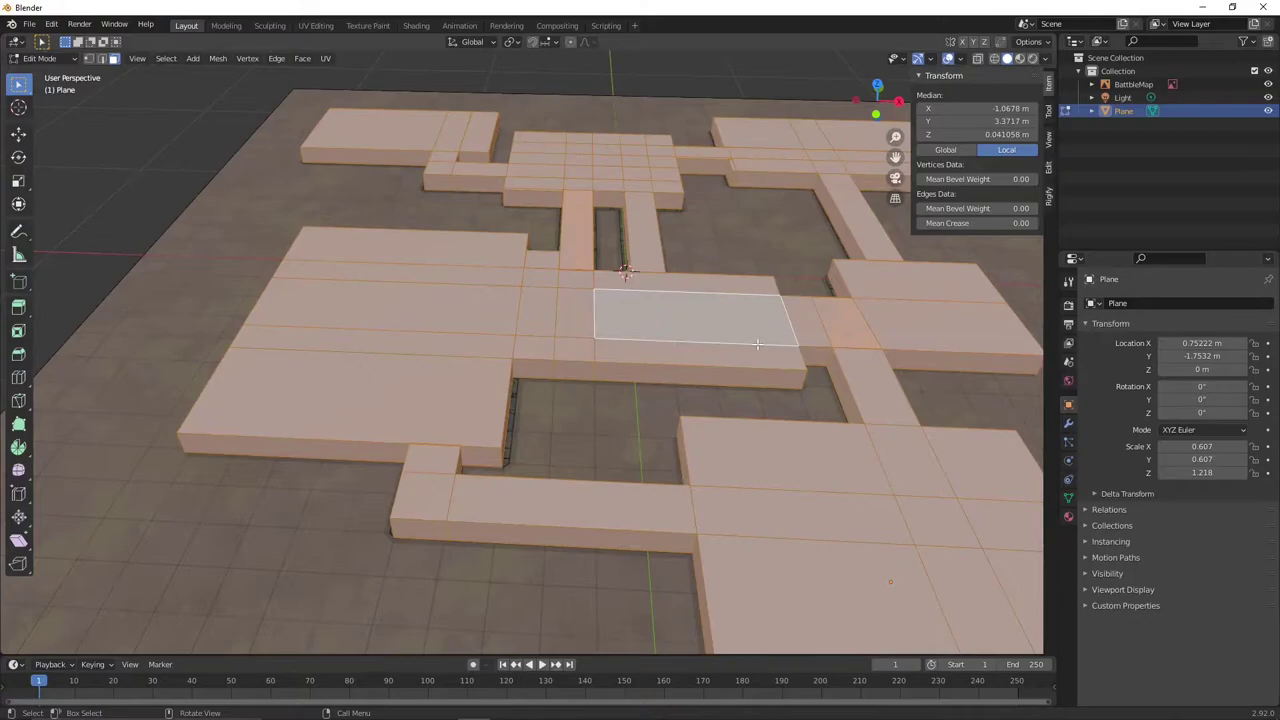
key(F3)
click(830, 369)
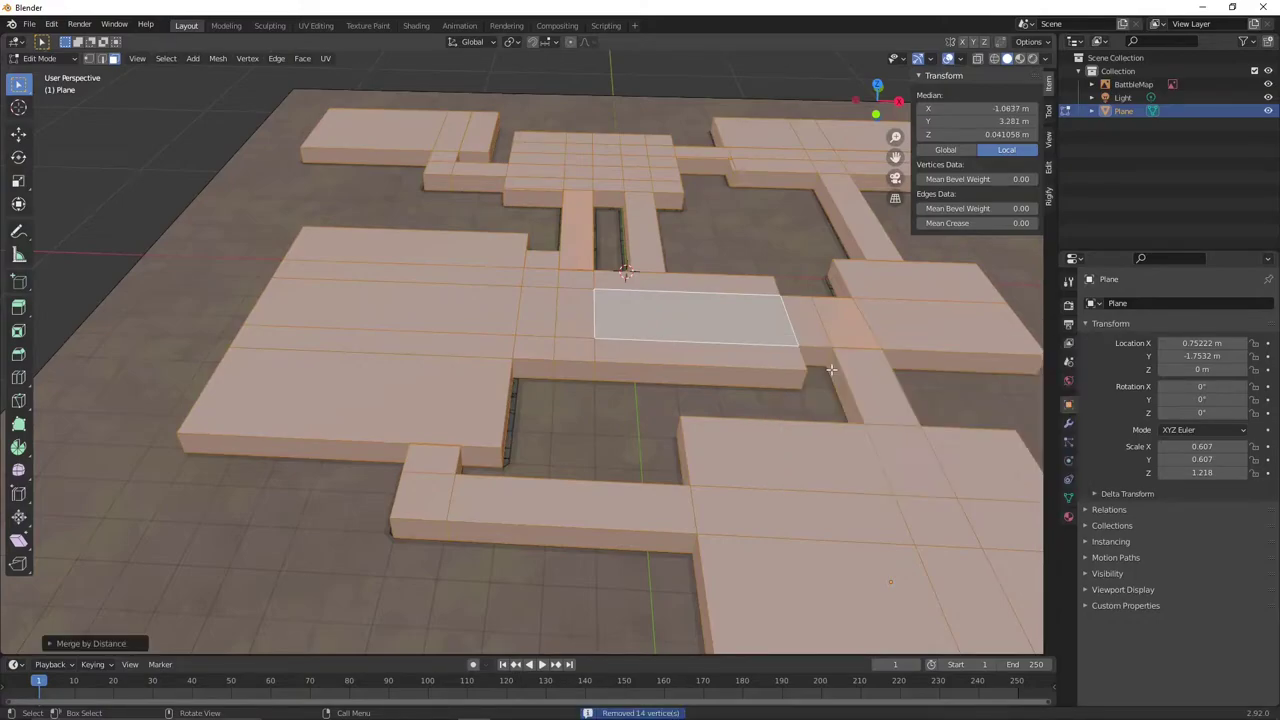
Add a Bevel modifier to the floor plan, keeping the 0.1 m amount and one segment.
scroll(819, 543, down, 3)
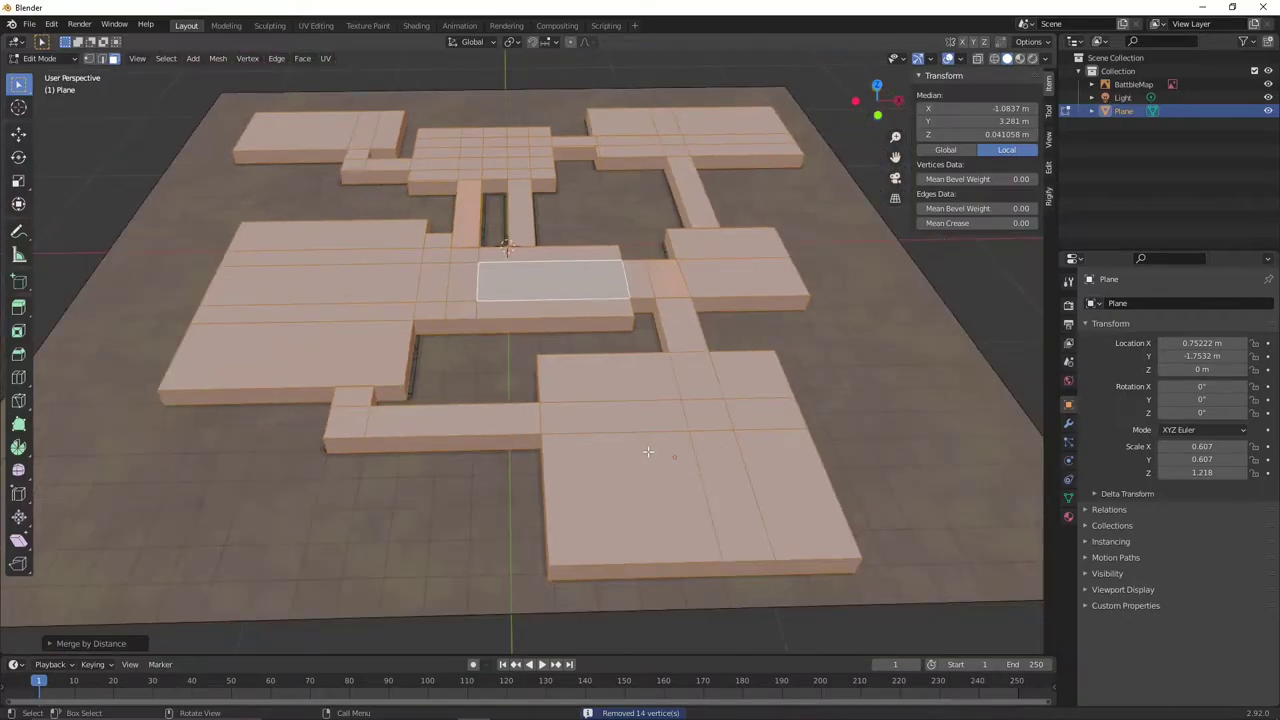
middle_drag(648, 452, 624, 313)
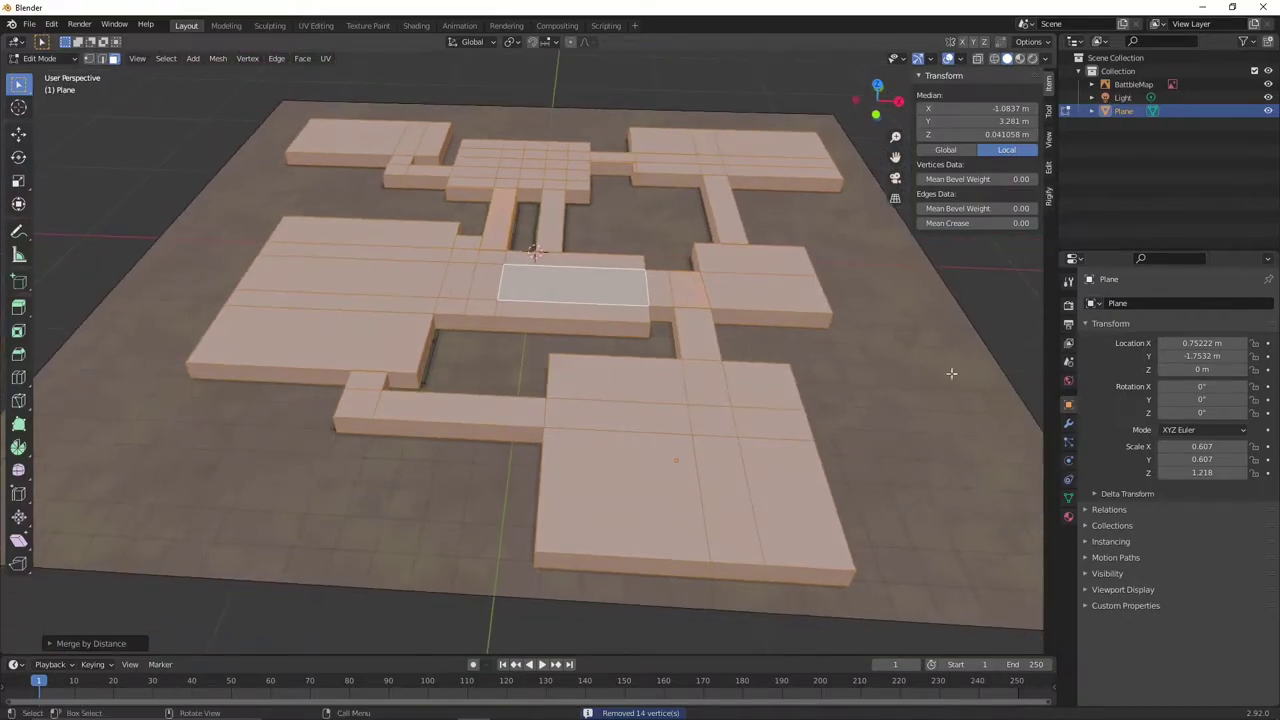
click(1068, 517)
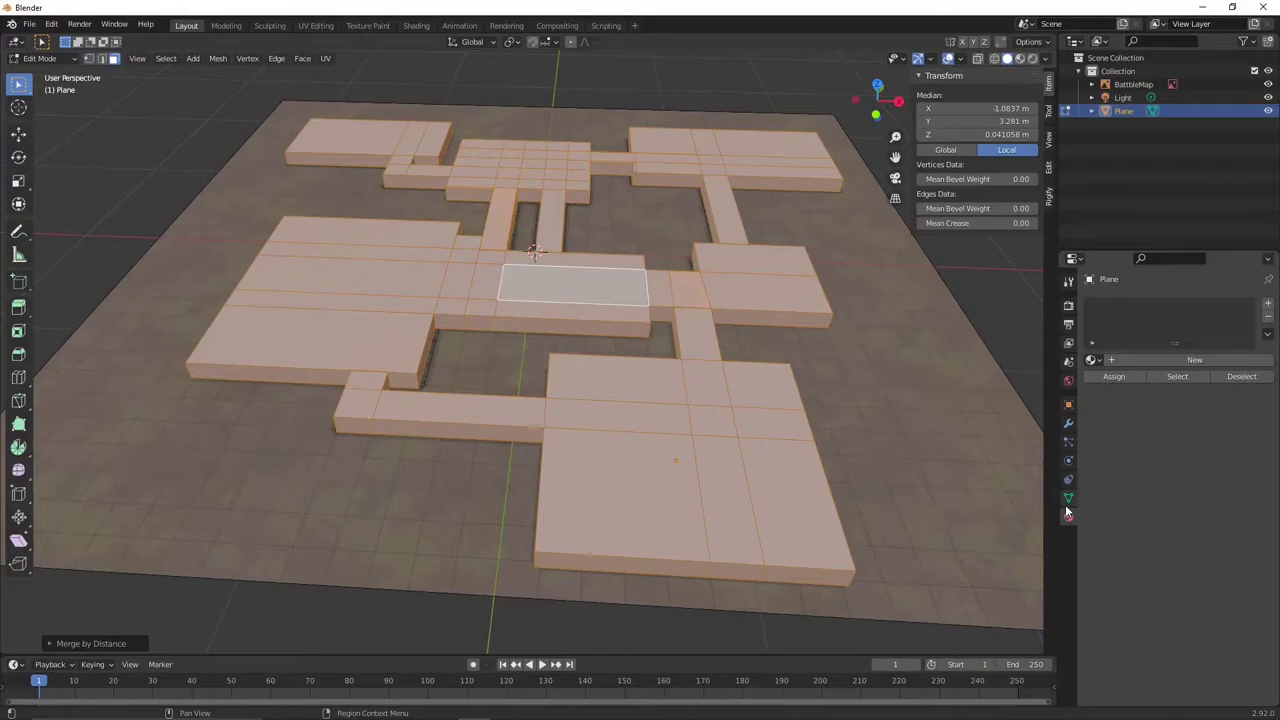
click(1068, 423)
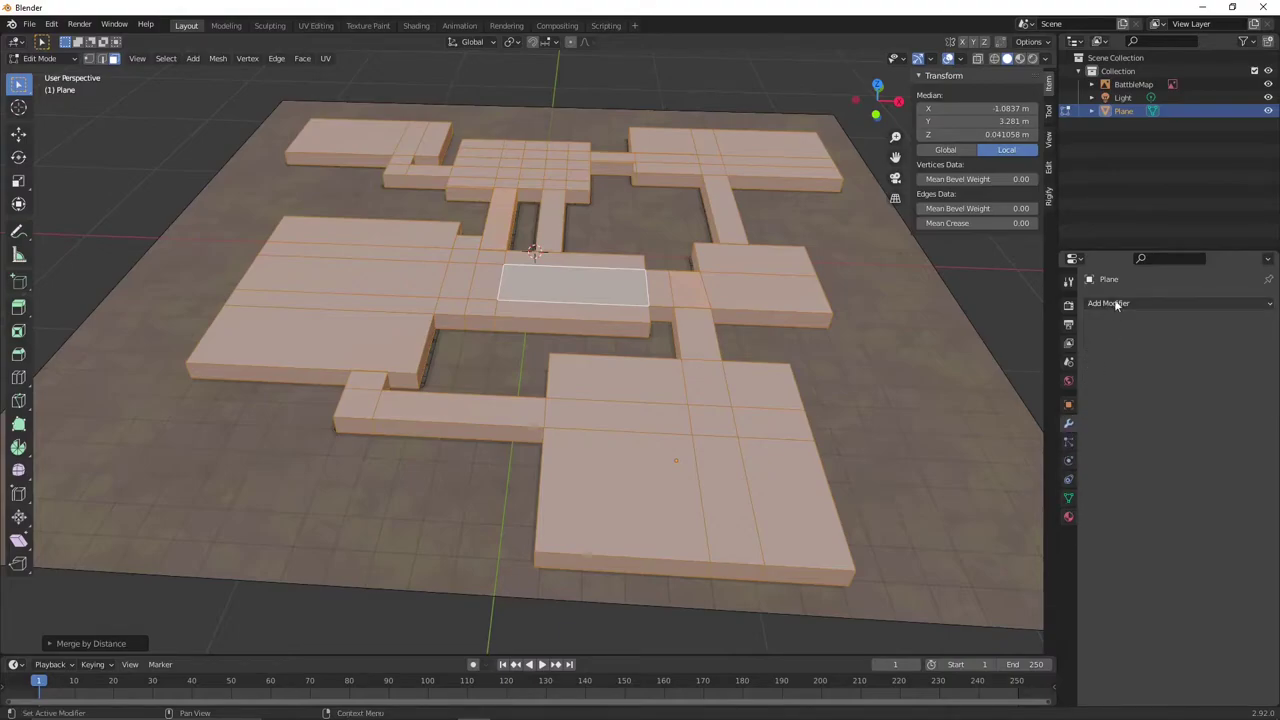
click(1114, 303)
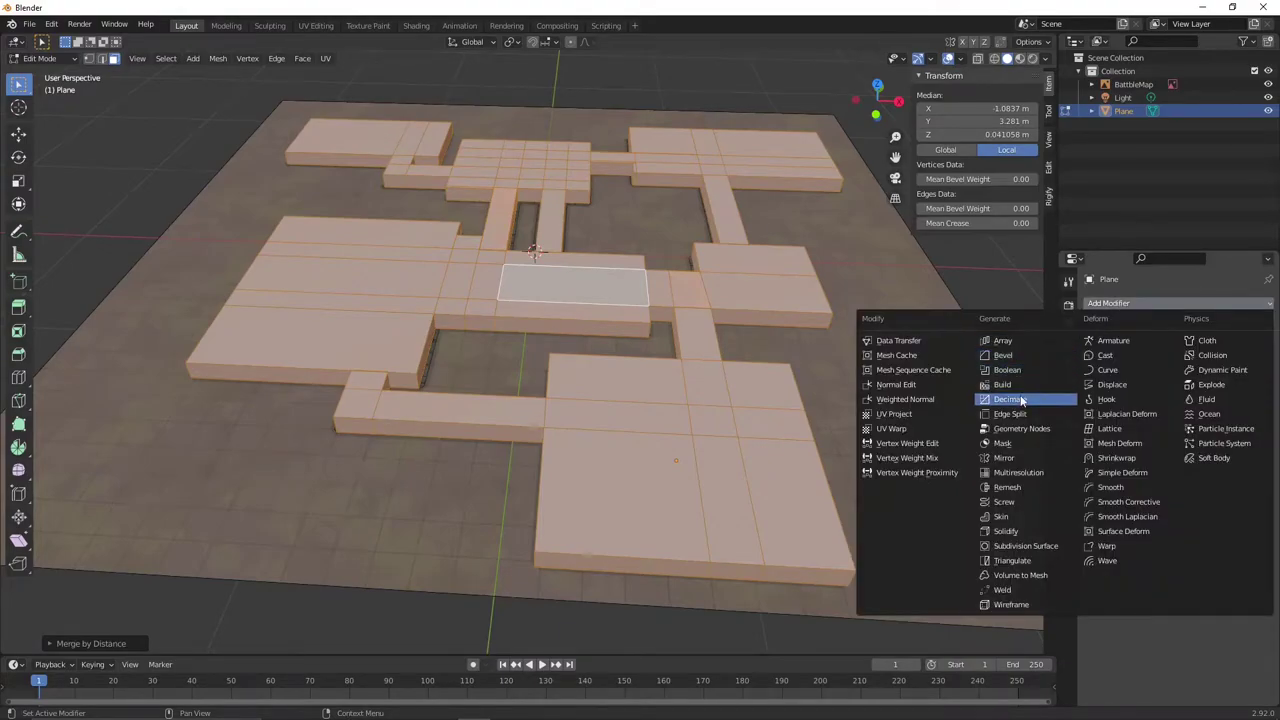
click(1005, 355)
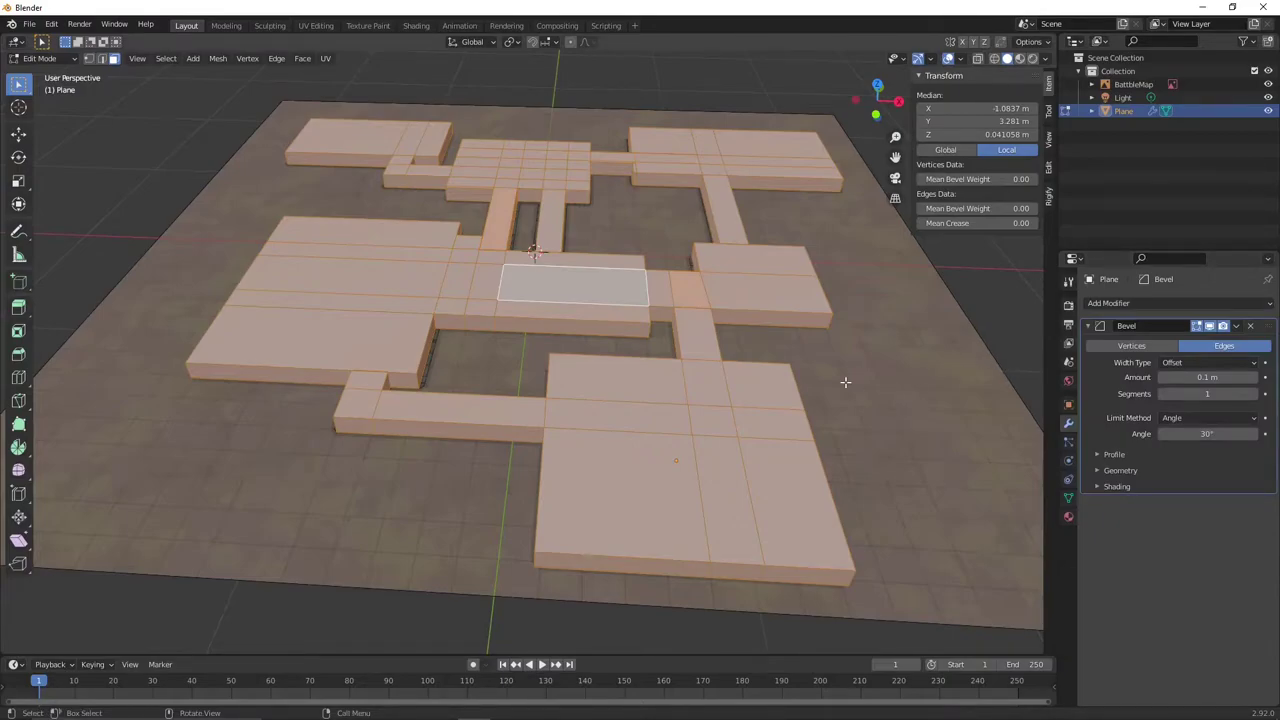
middle_drag(843, 379, 766, 354)
key(alt+a)
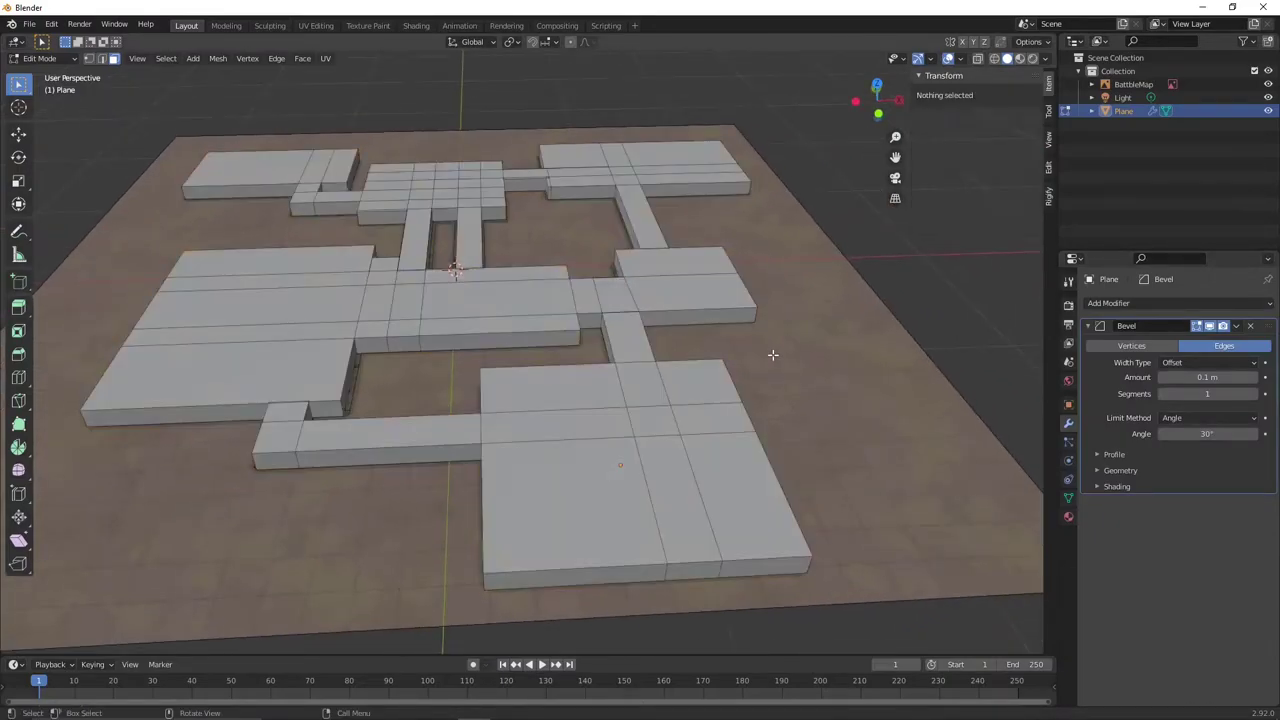
key(a)
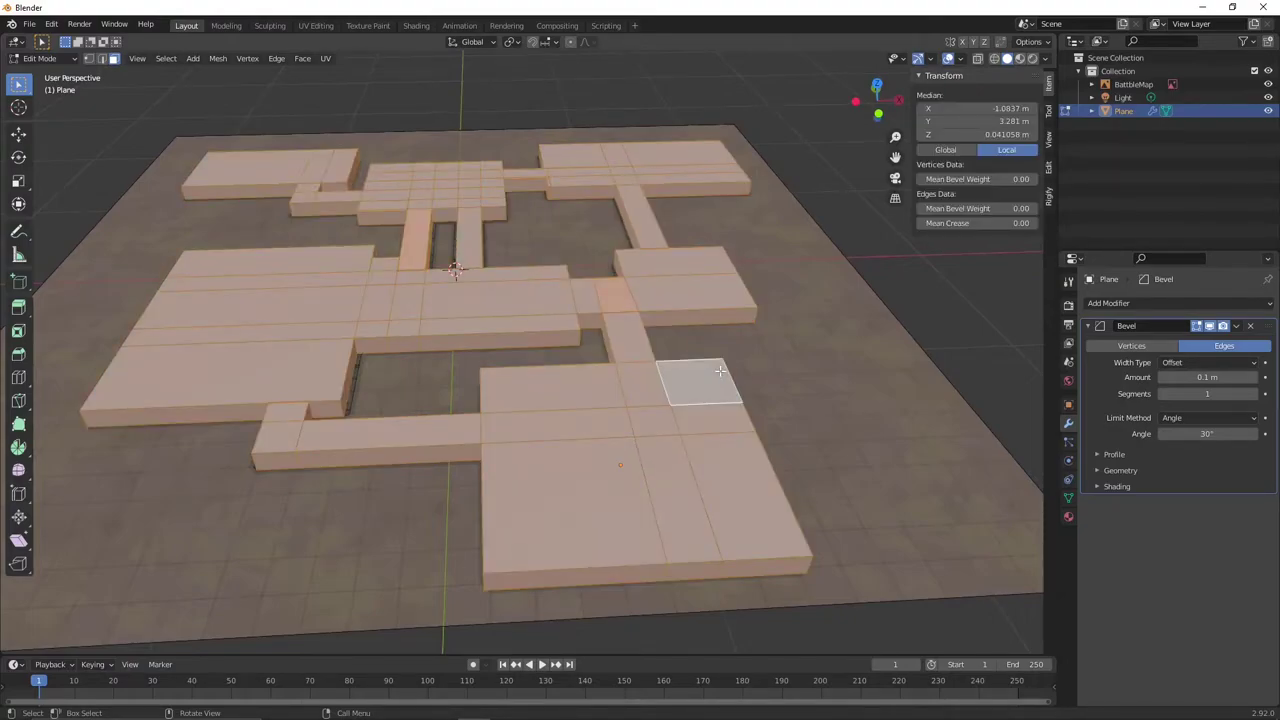
key(alt+a)
click(683, 387)
middle_drag(683, 387, 676, 387)
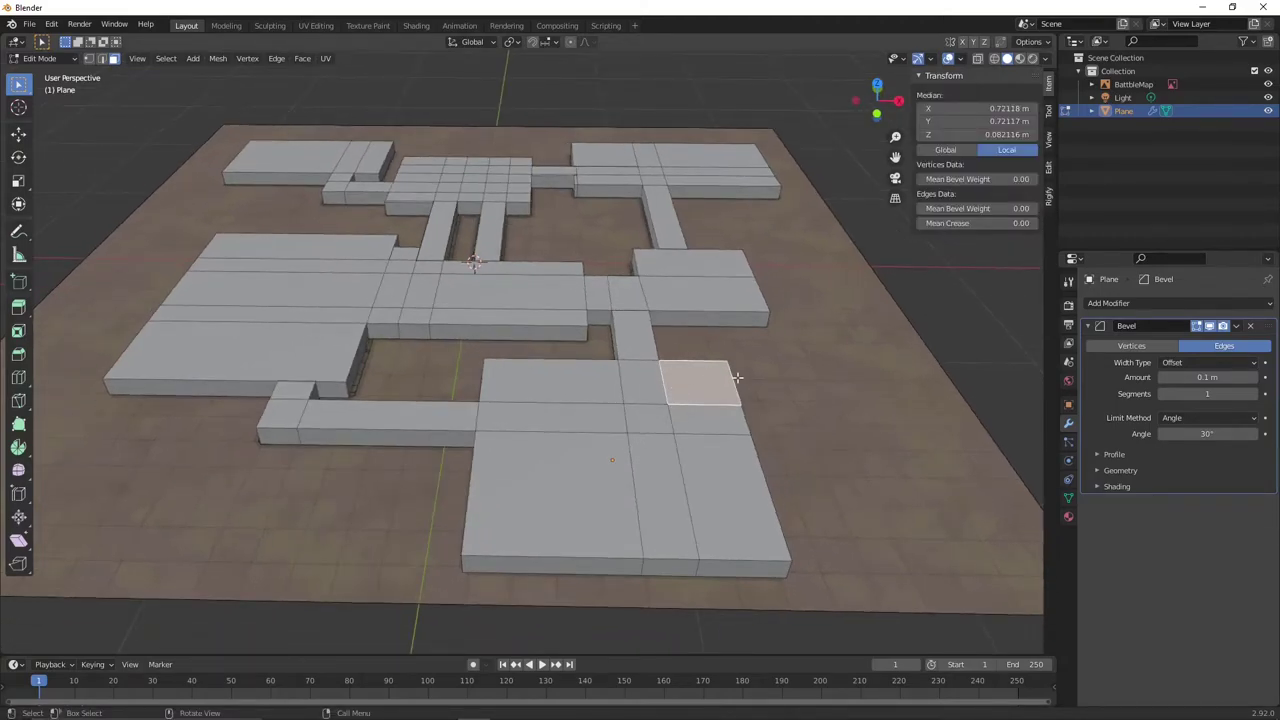
click(762, 384)
key(a)
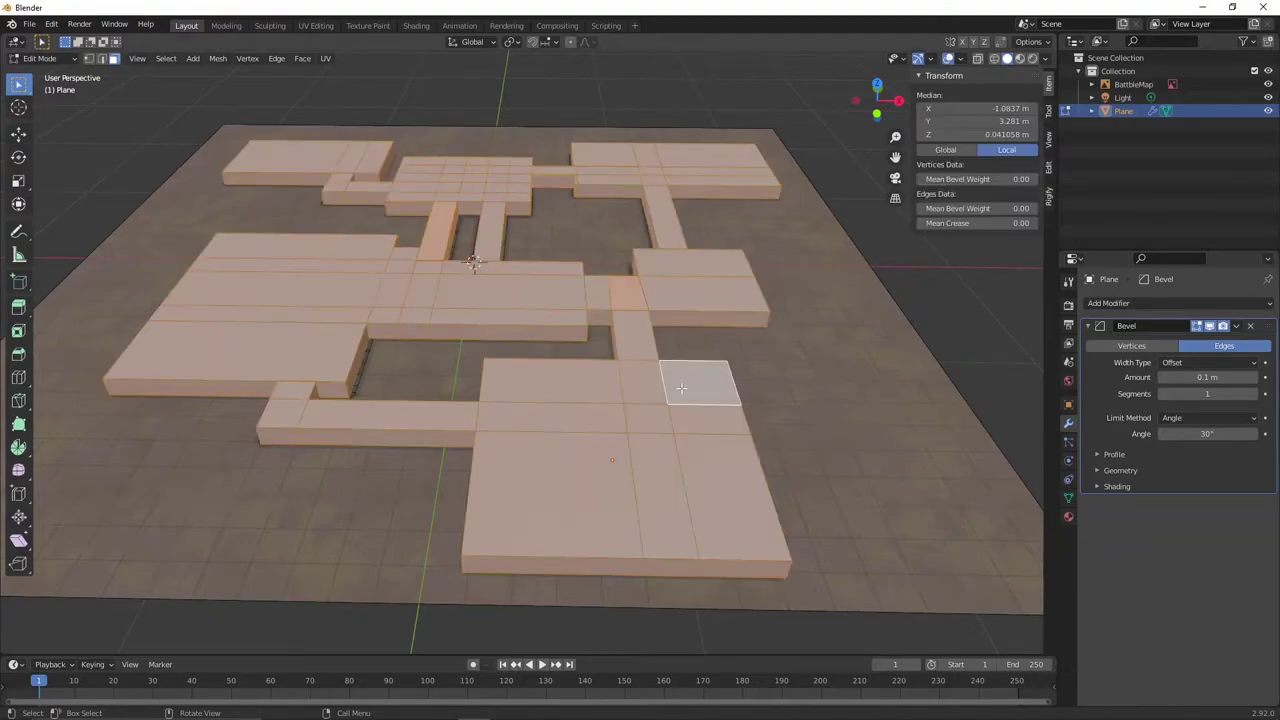
Return to Object Mode and apply the floor plan's location, rotation and scale.
key(Tab)
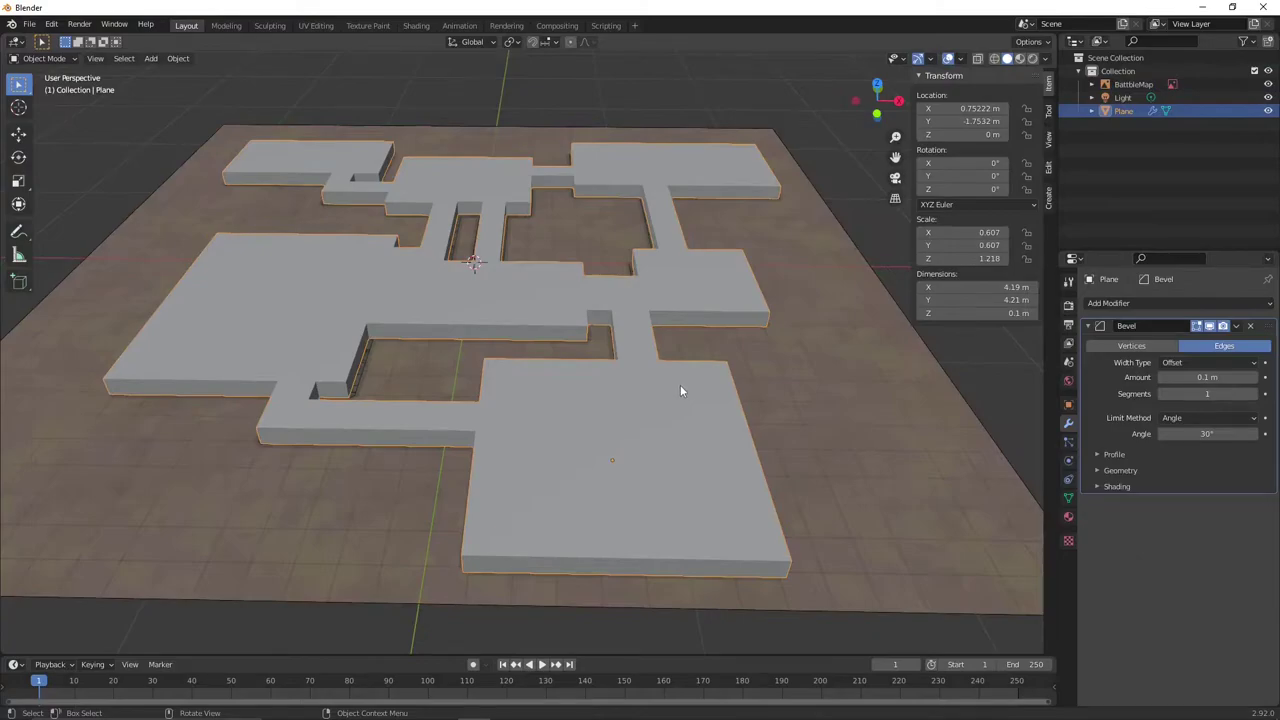
key(ctrl+a)
click(680, 385)
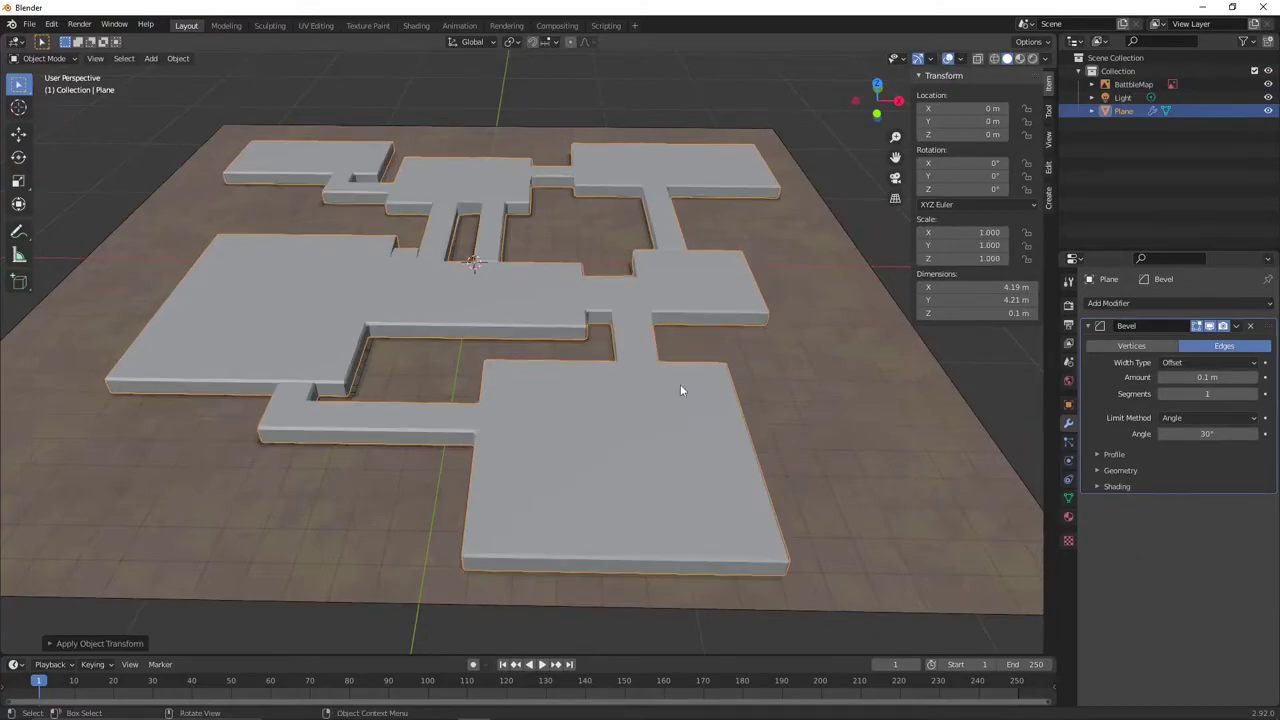
Set the floor plan's origin to the 3D cursor.
middle_drag(545, 390, 573, 397)
middle_drag(490, 278, 489, 353)
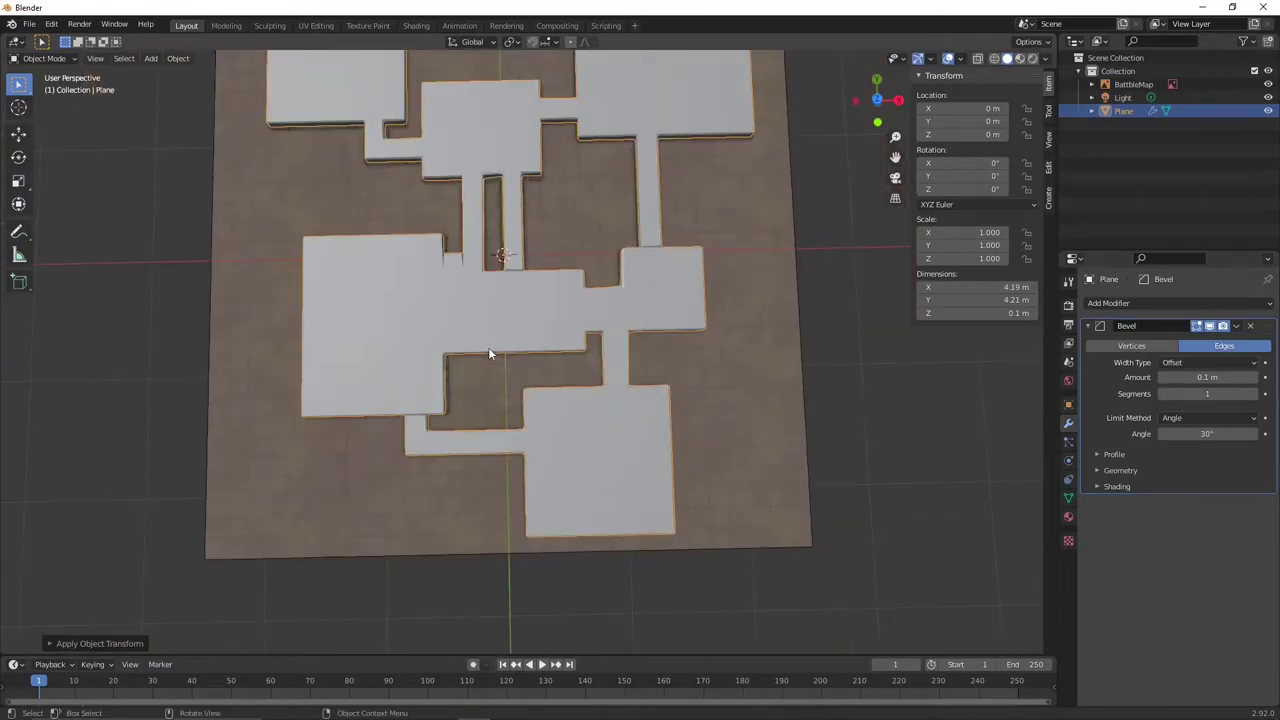
click(180, 58)
mouse_move(227, 91)
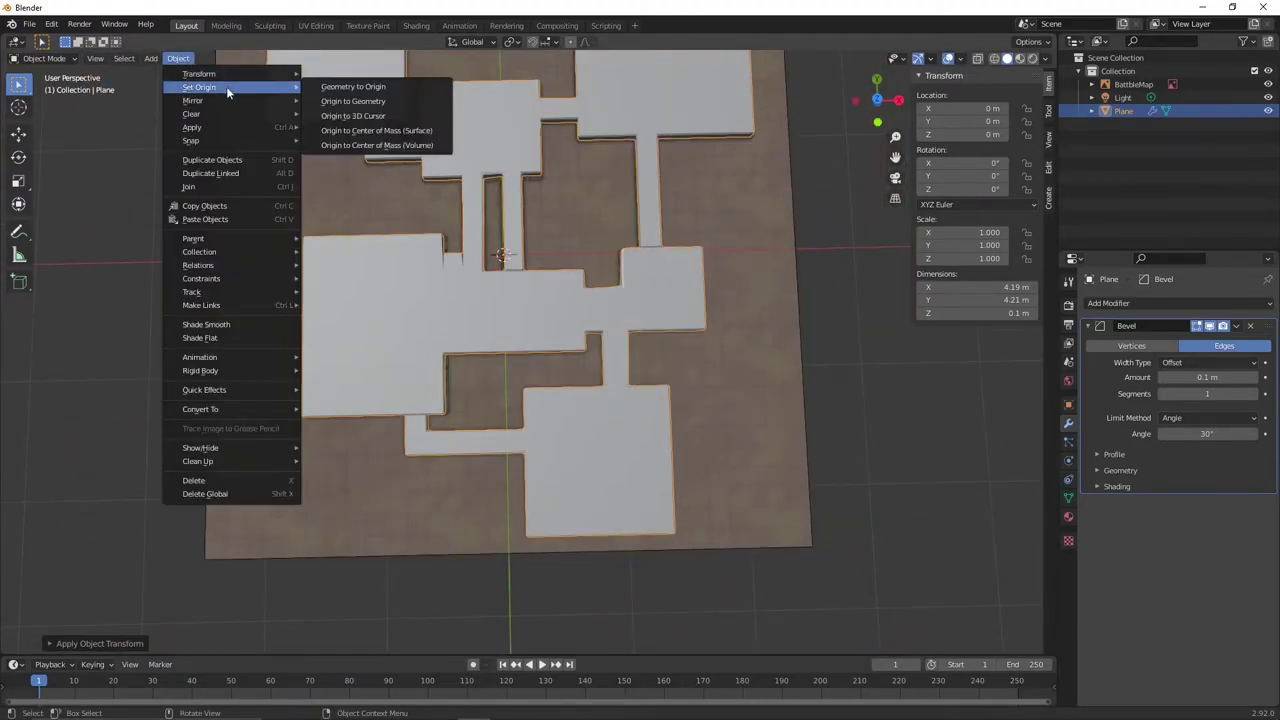
click(390, 117)
mouse_move(517, 300)
middle_down()
mouse_move(555, 149)
mouse_move(511, 240)
mouse_move(504, 290)
middle_up()
click(502, 303)
click(502, 309)
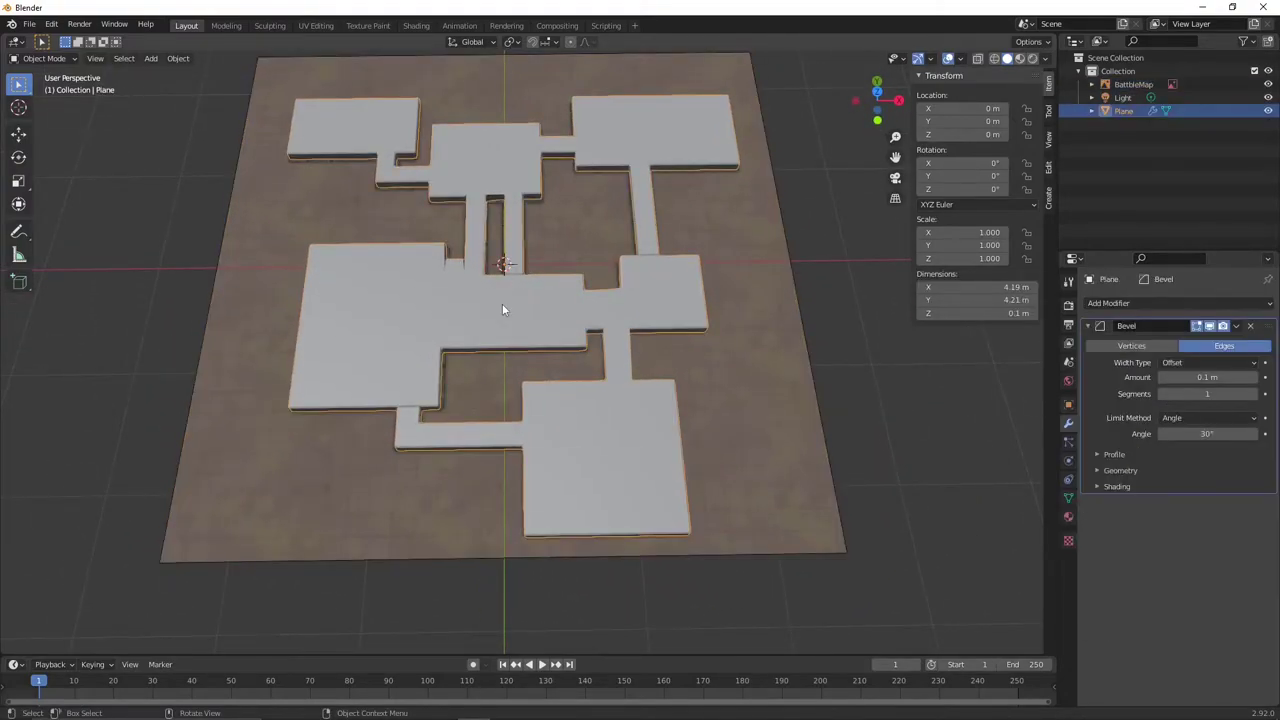
Select the floor plan object, enter Edit Mode and select its entire mesh.
click(29, 24)
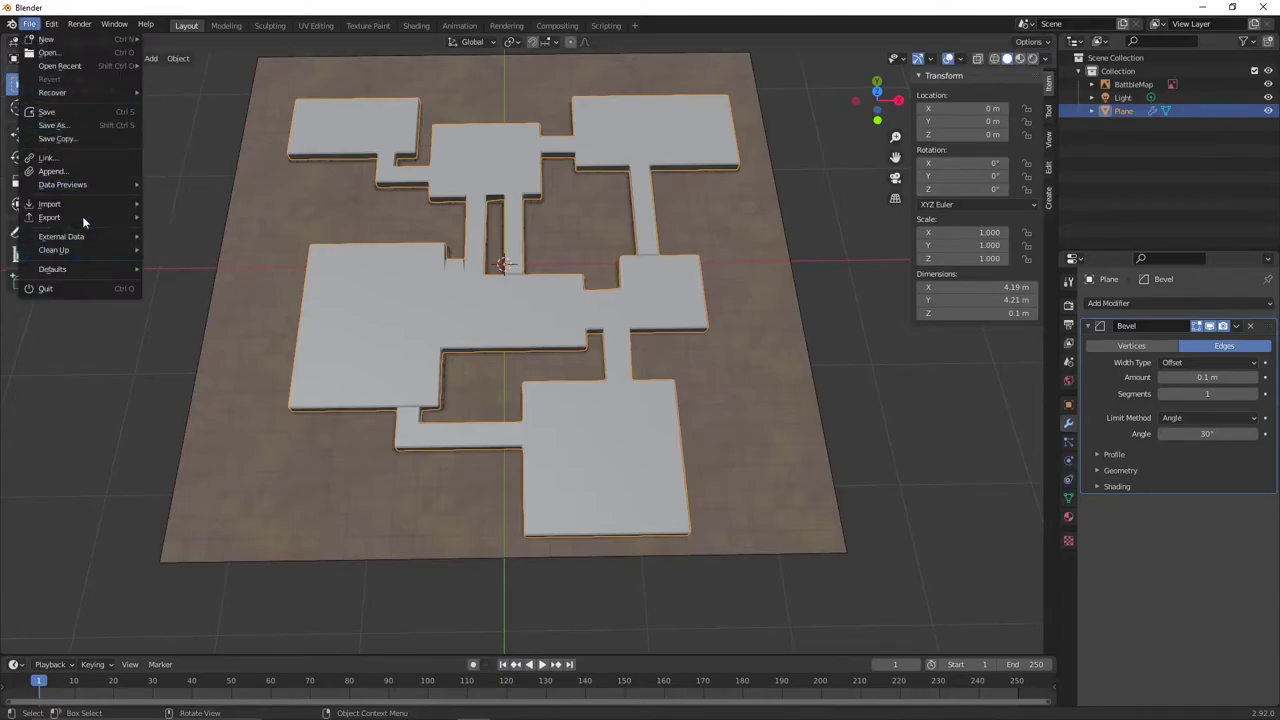
click(513, 154)
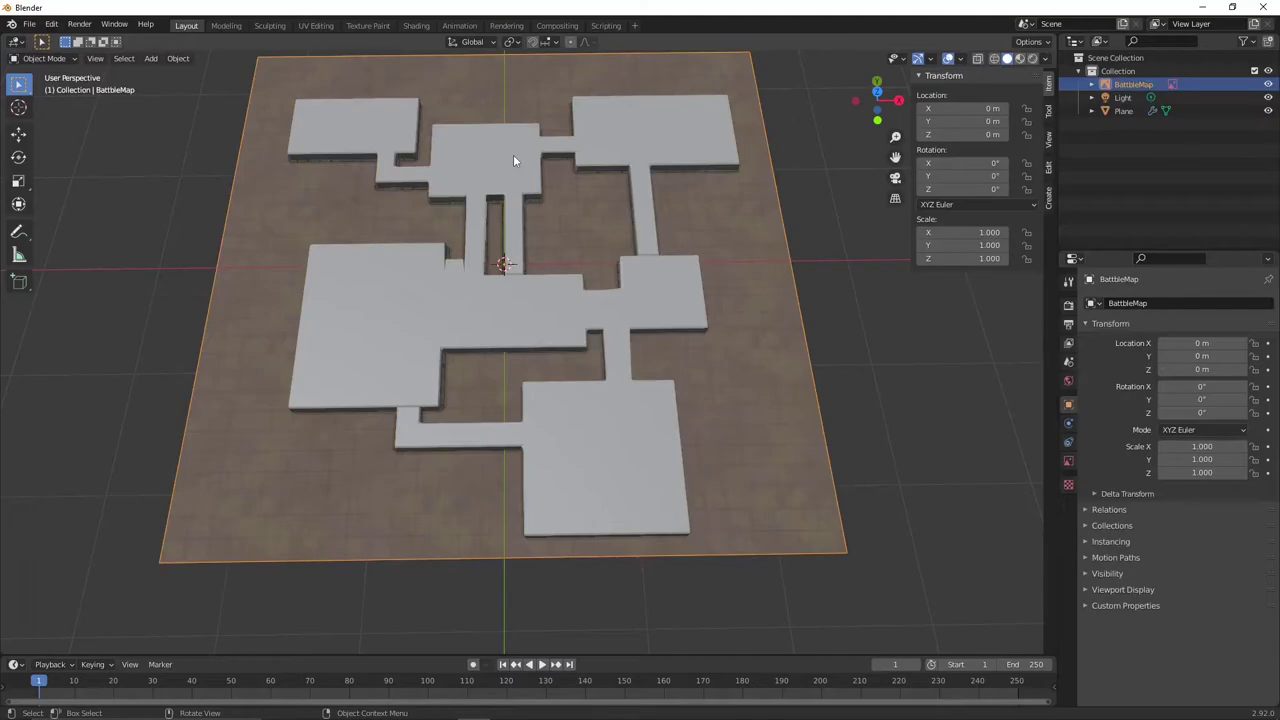
click(510, 152)
key(Tab)
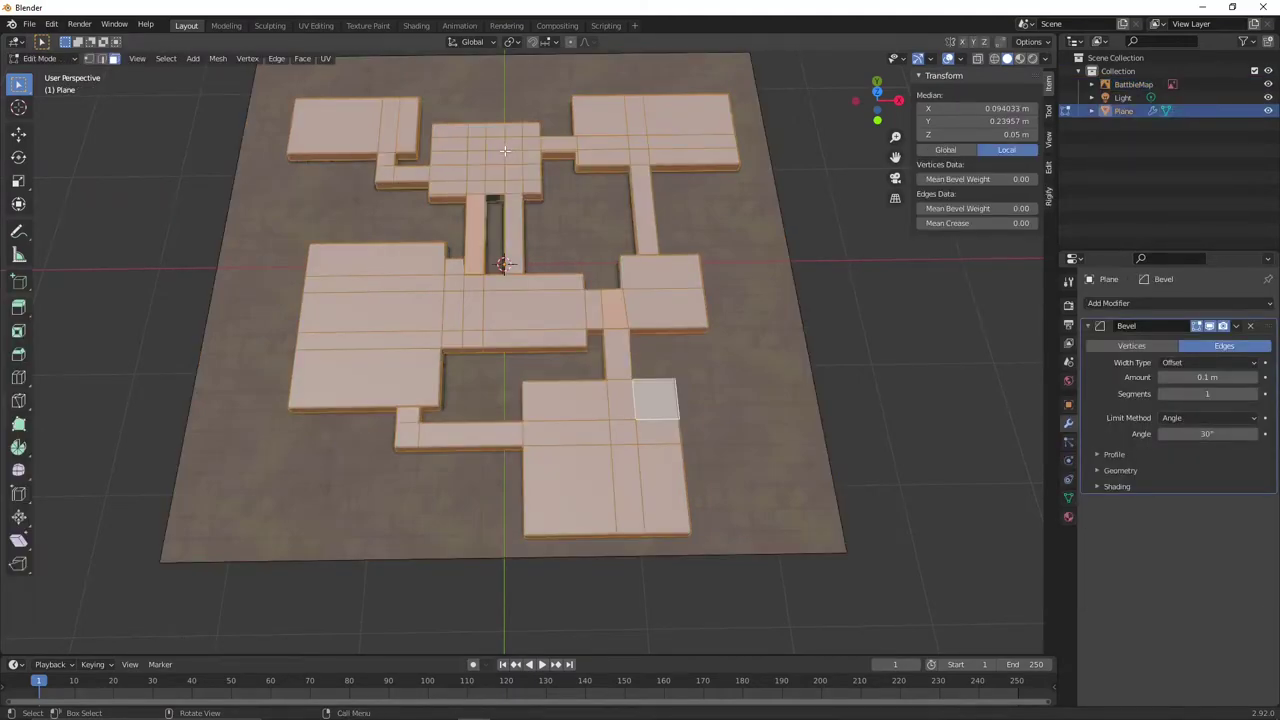
click(506, 152)
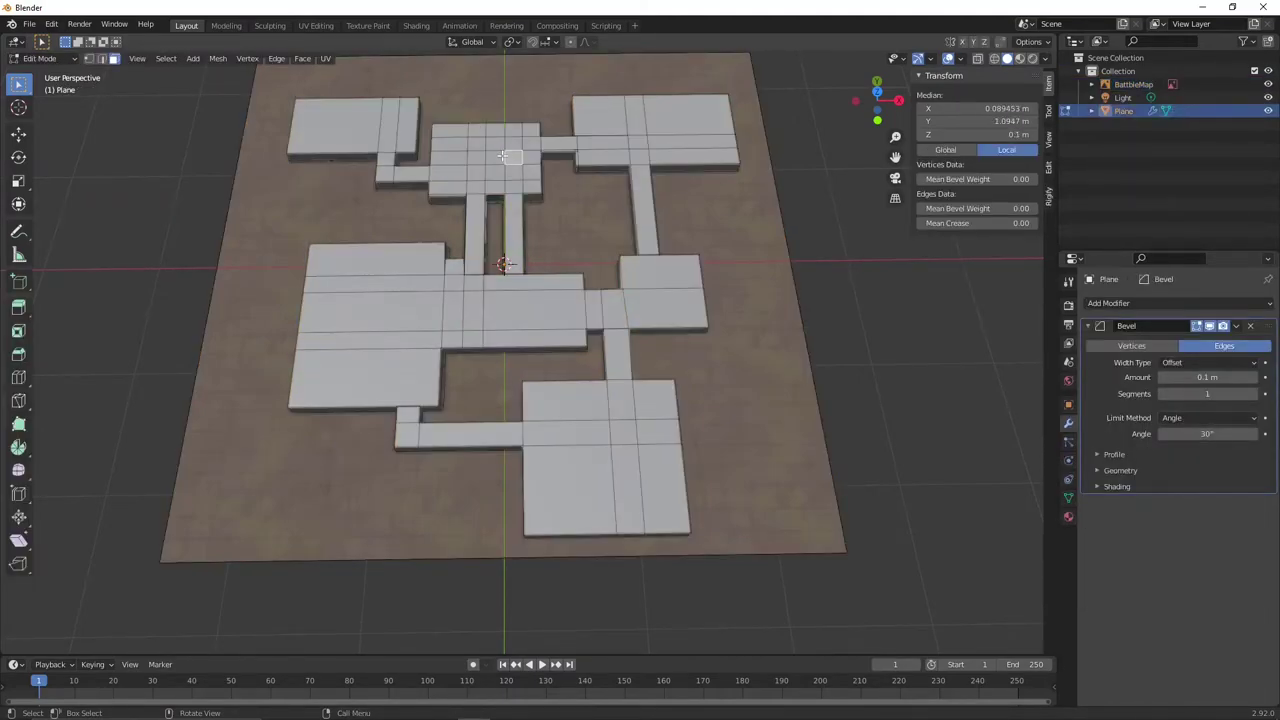
key(a)
Switch to the UV Editing workspace and view the fully selected floor plan mesh from directly above.
click(315, 25)
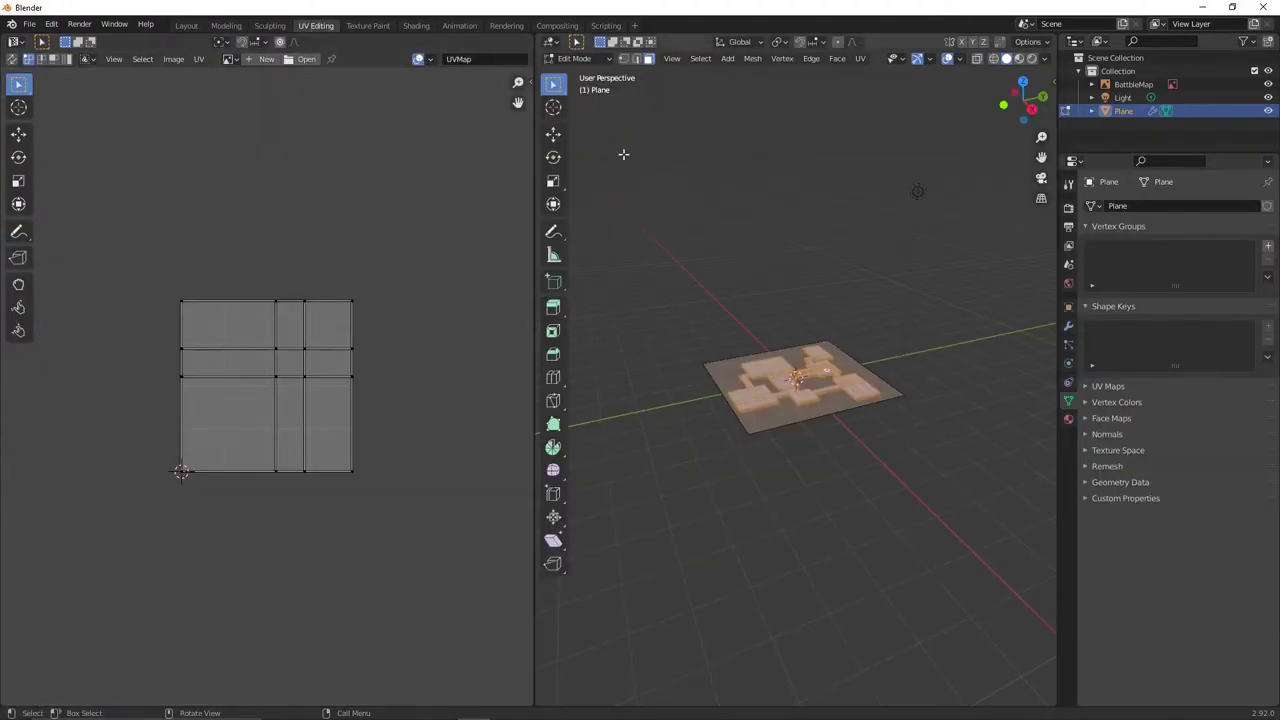
middle_drag(814, 258, 871, 477)
scroll(871, 477, up, 6)
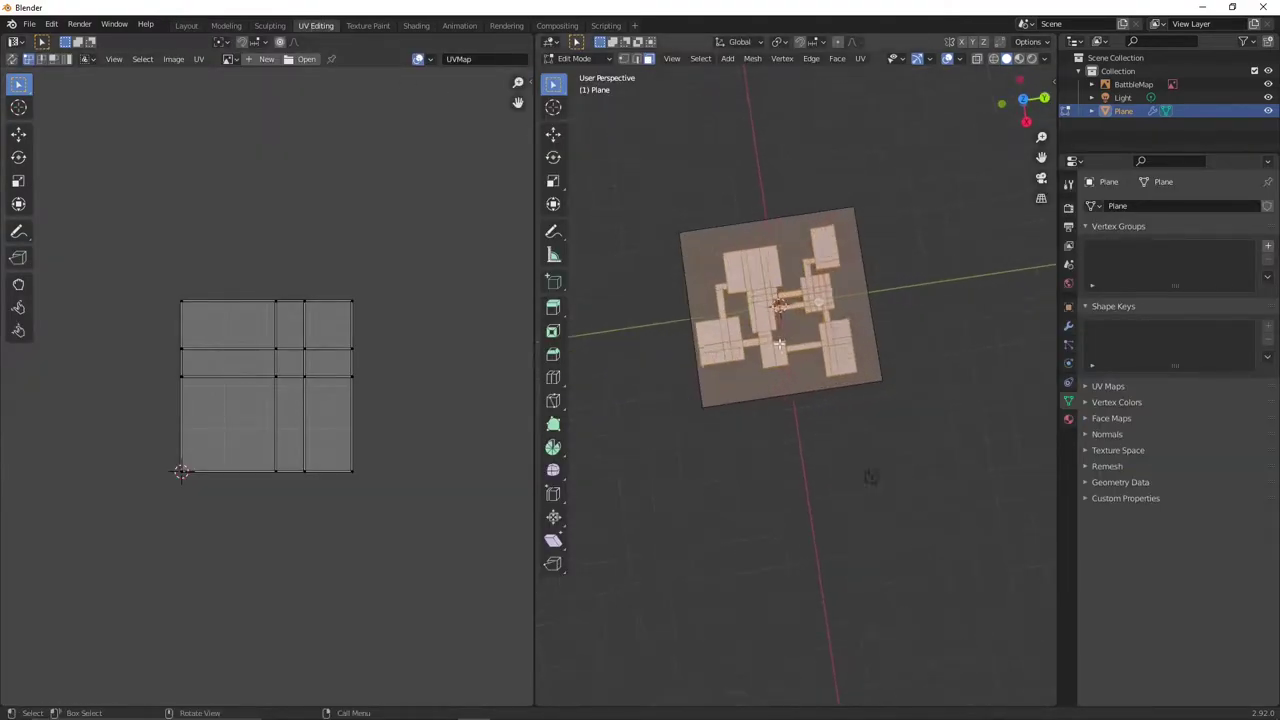
shift+middle_drag(761, 294, 724, 361)
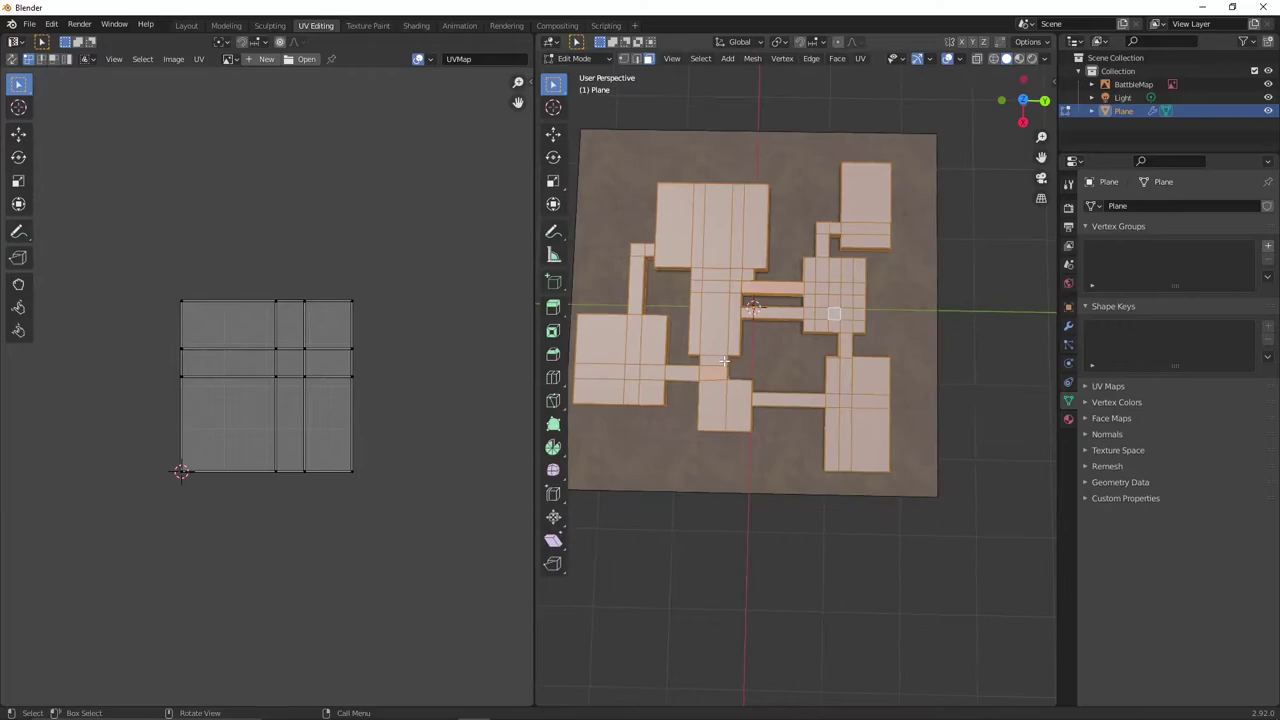
key(KP_7)
shift+middle_drag(763, 400, 793, 353)
Try a standard Unwrap and a Smart UV Project with a 66° angle limit on the floor plan.
click(859, 59)
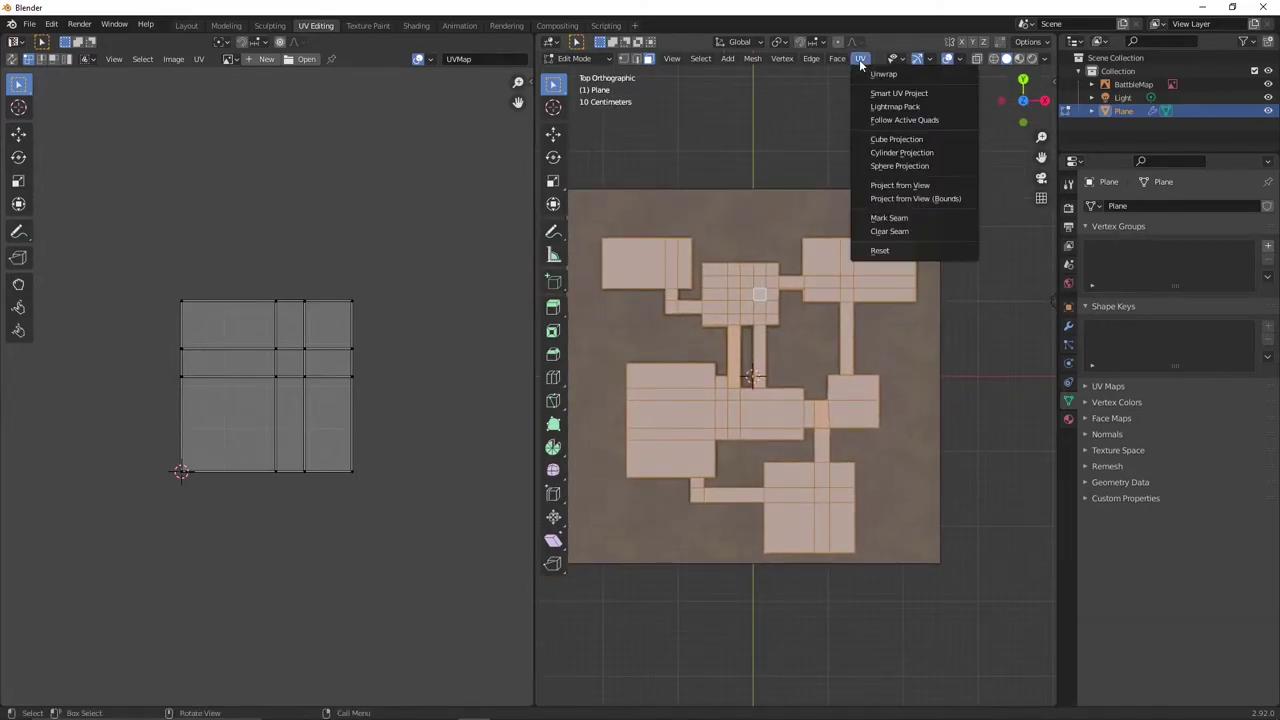
click(874, 73)
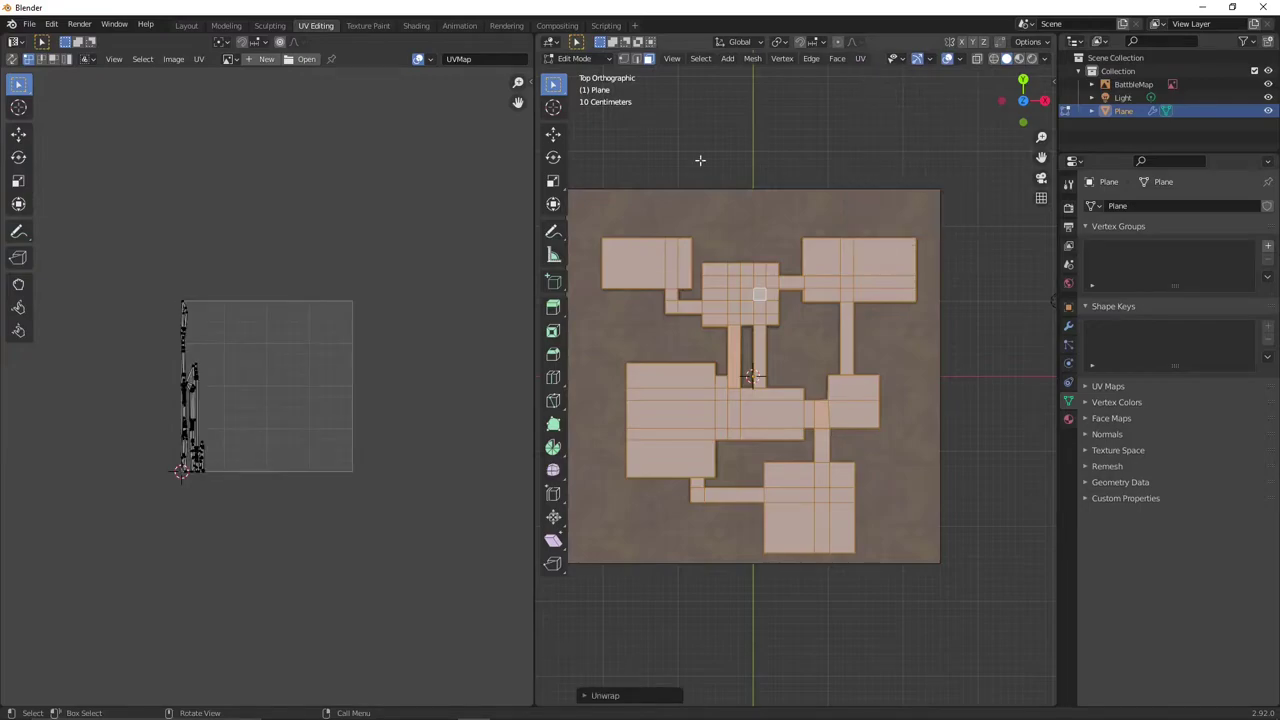
click(860, 59)
click(877, 92)
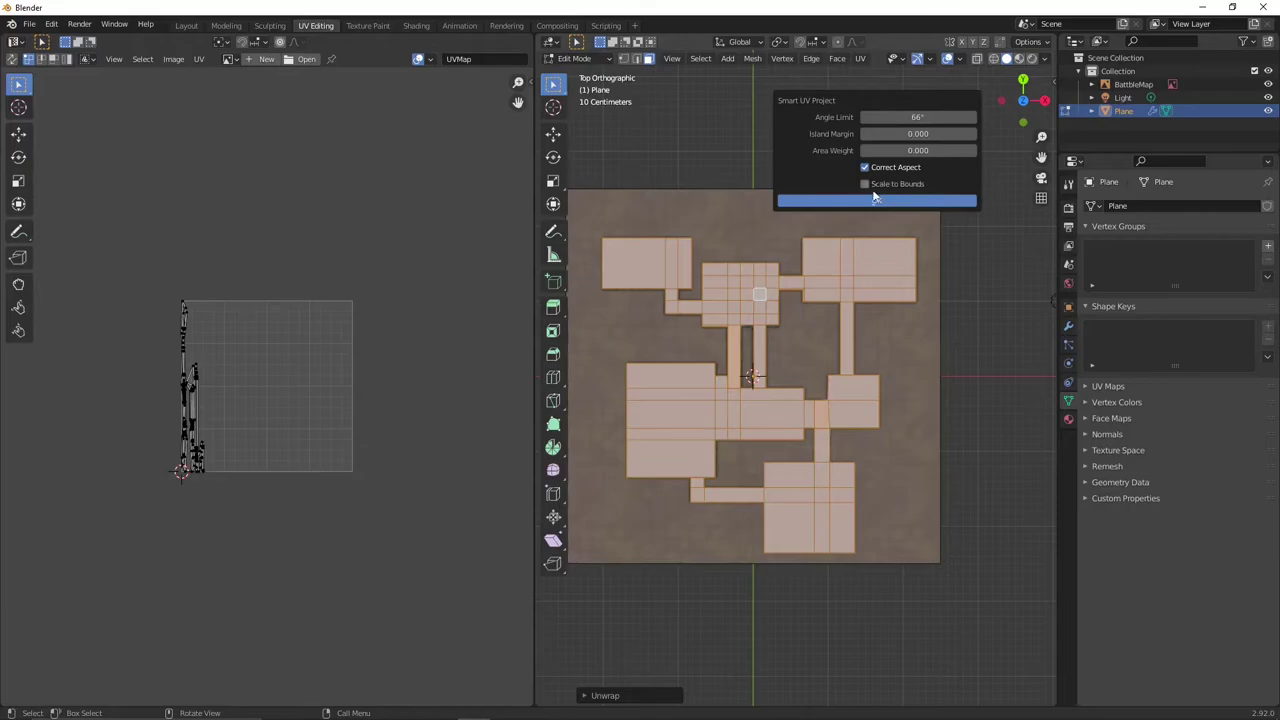
click(876, 200)
scroll(229, 418, up, 4)
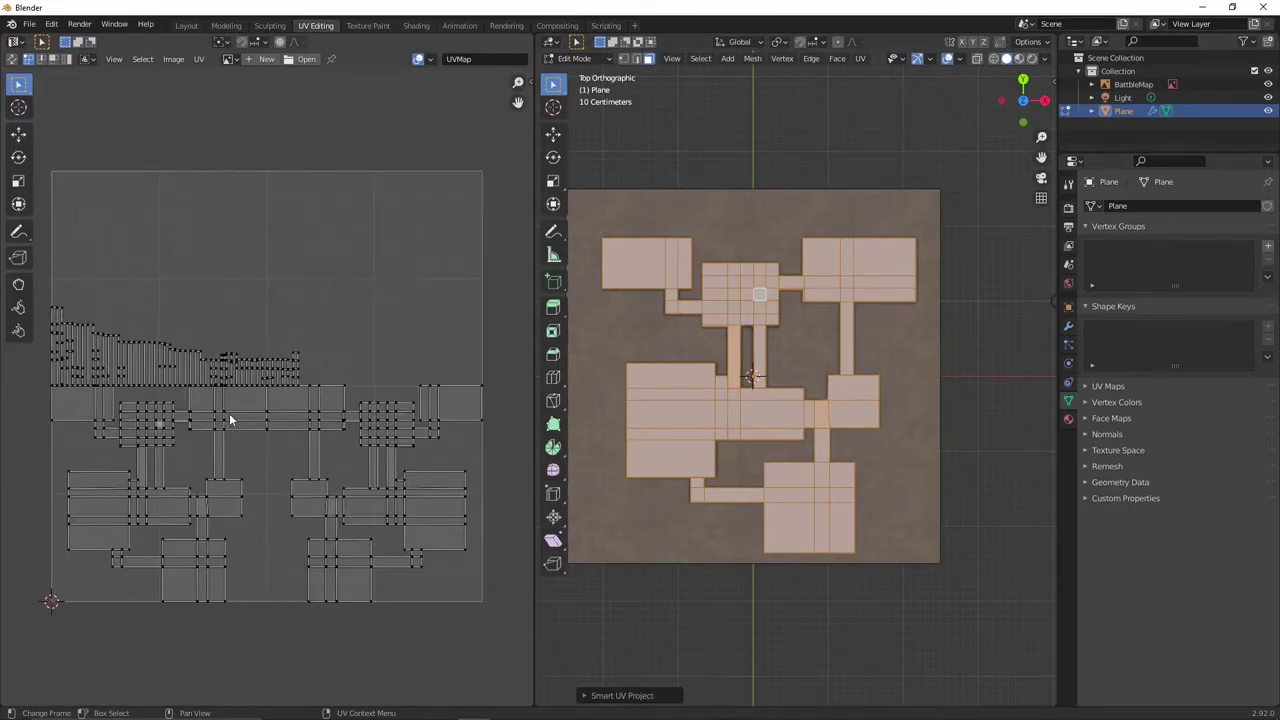
UV-map the whole floor plan mesh with Cube Projection.
click(860, 58)
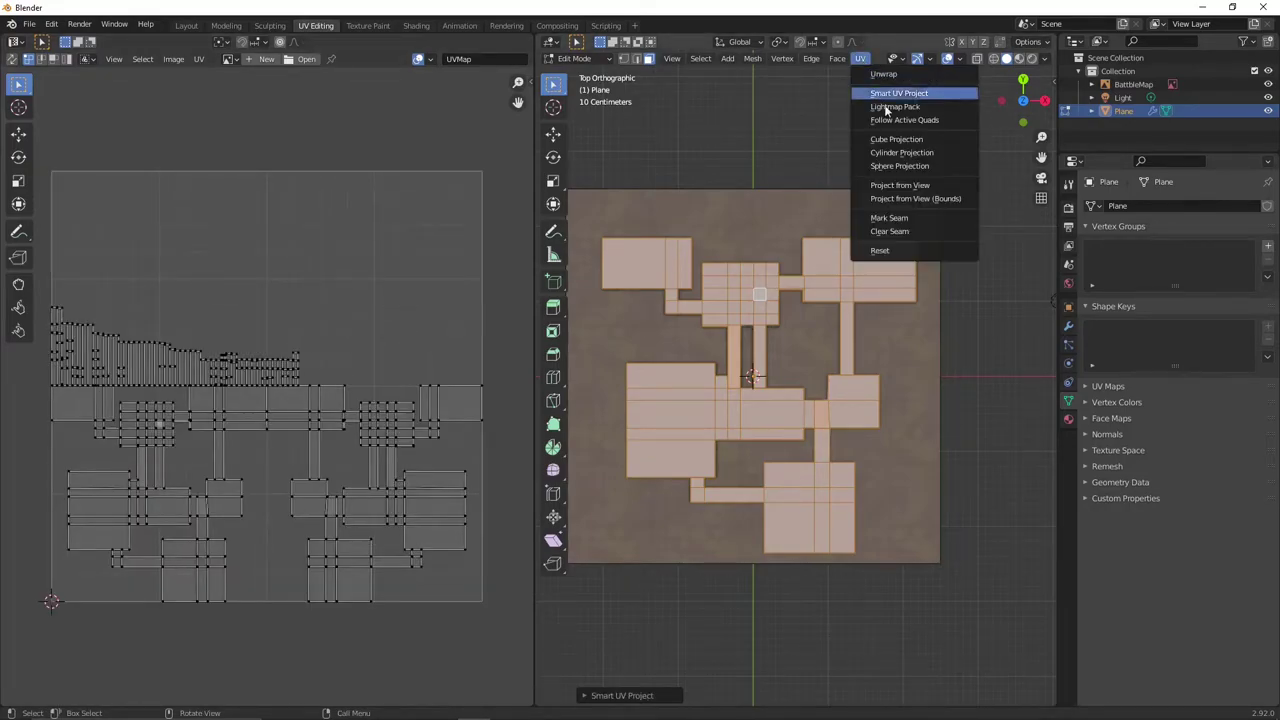
click(893, 140)
scroll(316, 310, down, 1)
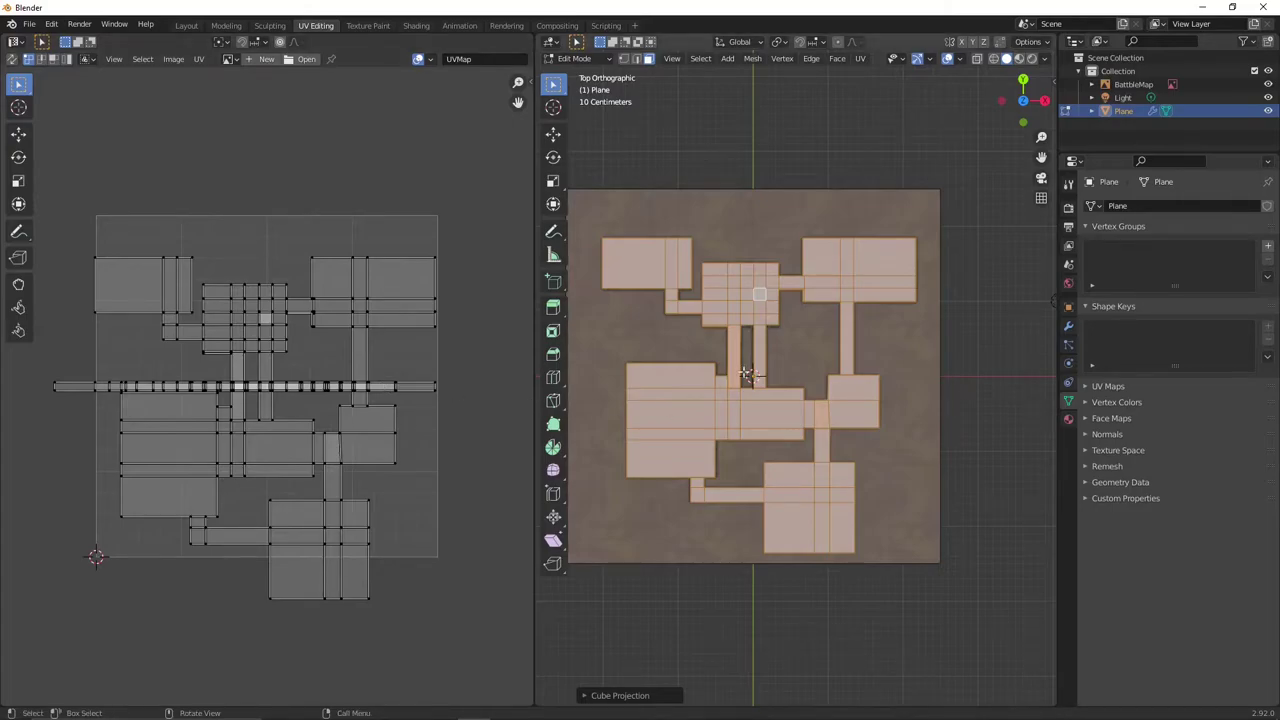
middle_drag(669, 335, 669, 272)
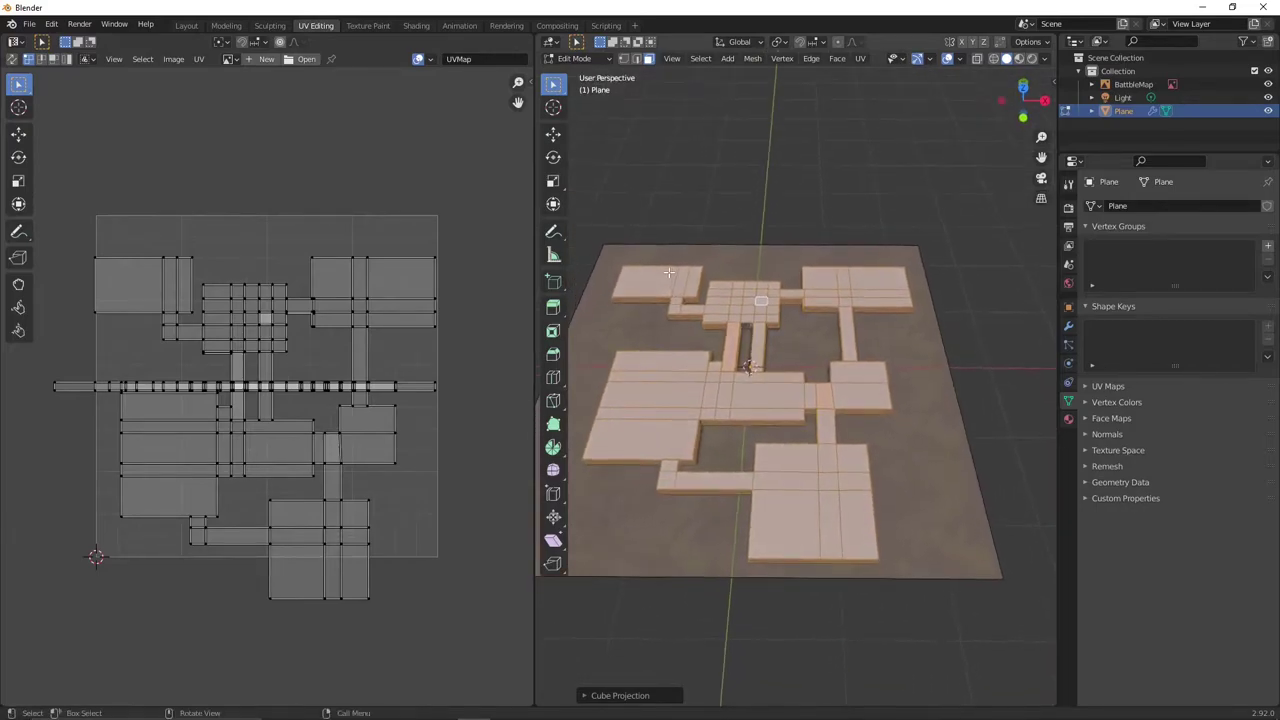
Deselect the mesh, return to Object Mode and select the floor plan object.
key(alt+a)
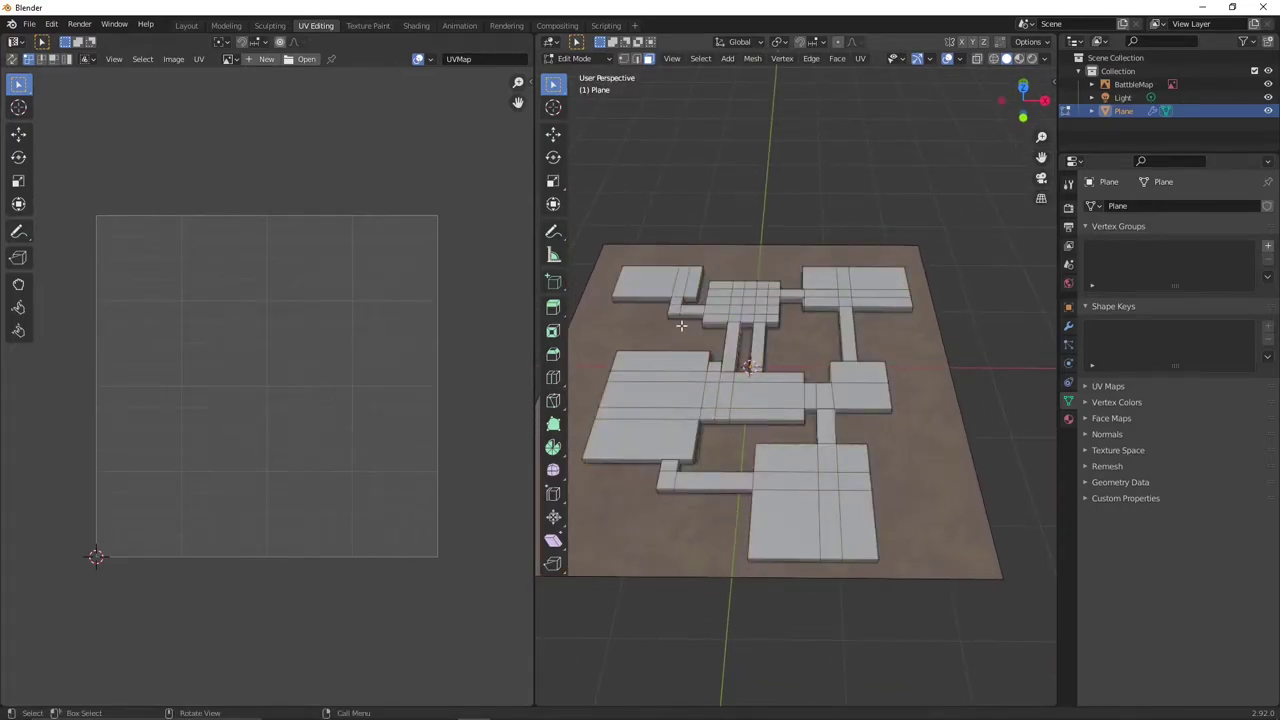
key(Tab)
click(731, 307)
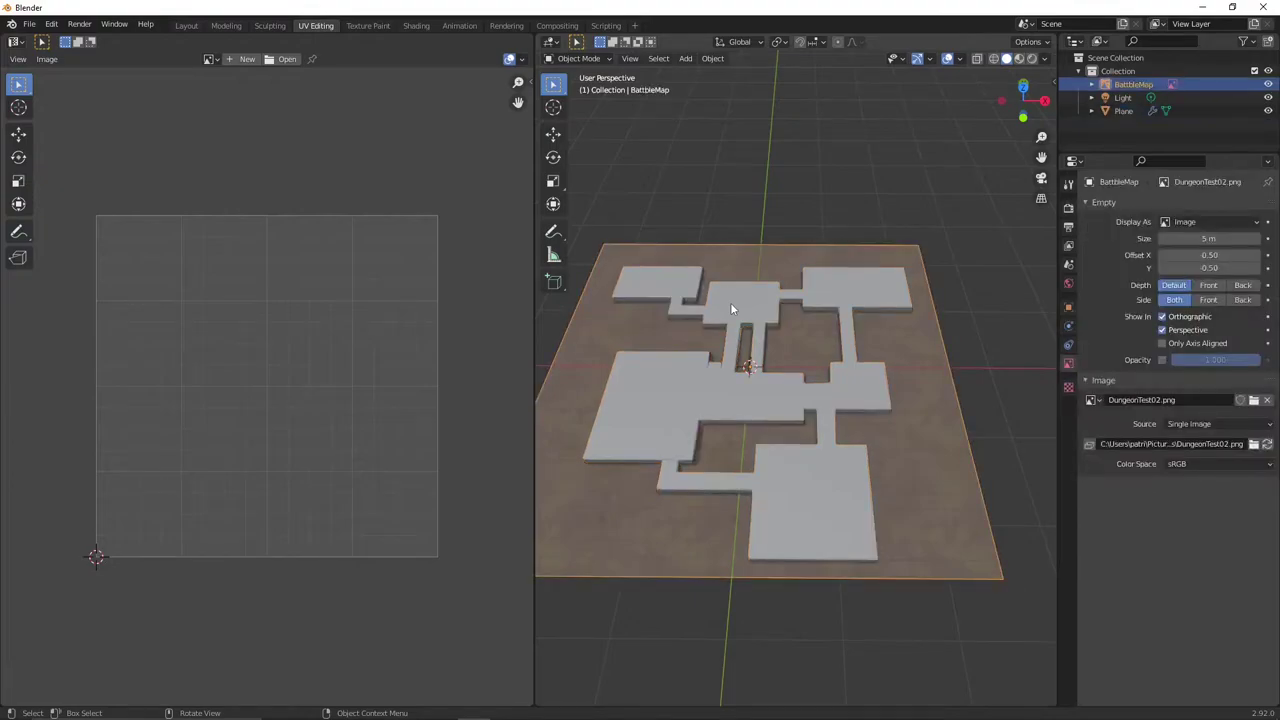
click(730, 302)
Start an FBX export into the 3D Models folder and name the file Dungeon_Example.
click(29, 23)
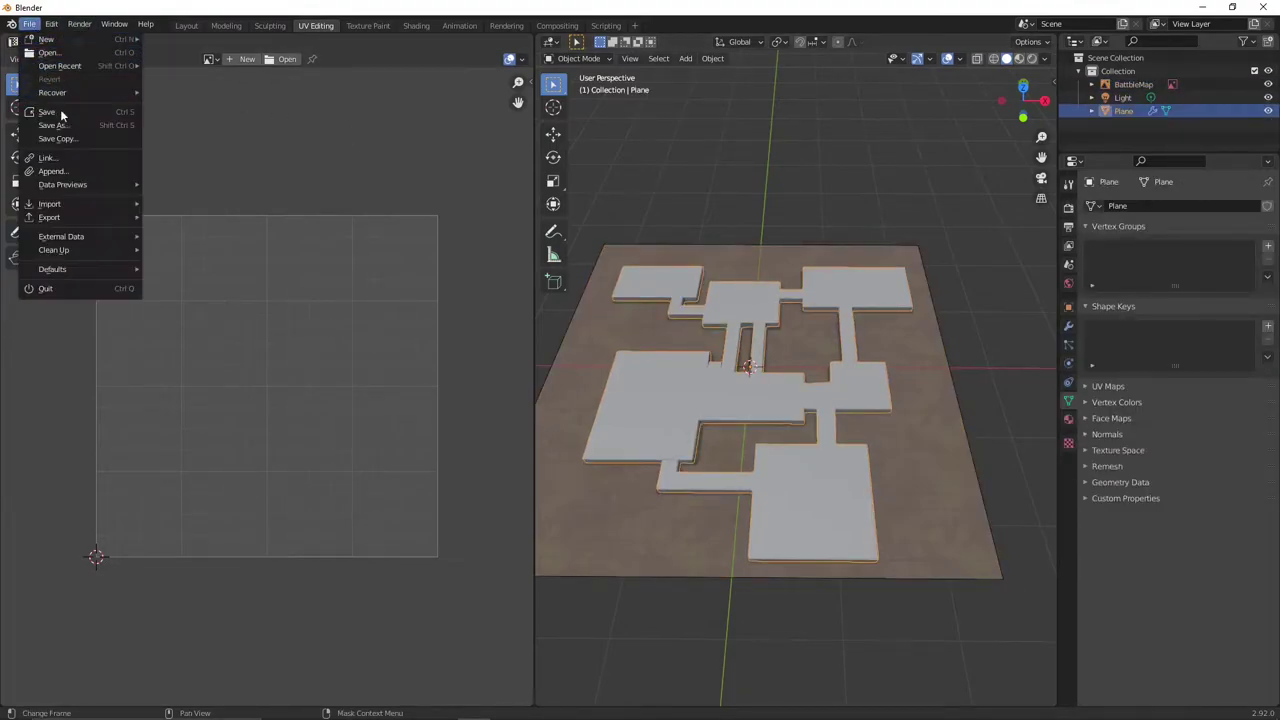
mouse_move(80, 217)
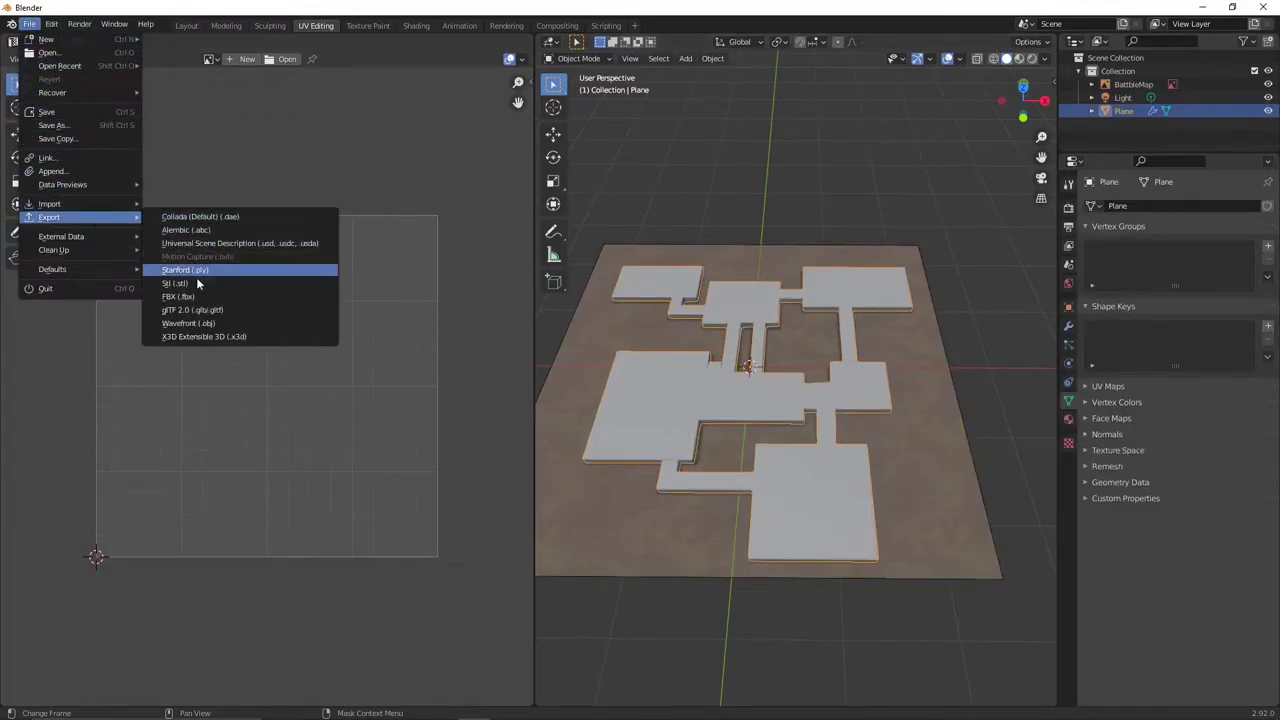
click(178, 296)
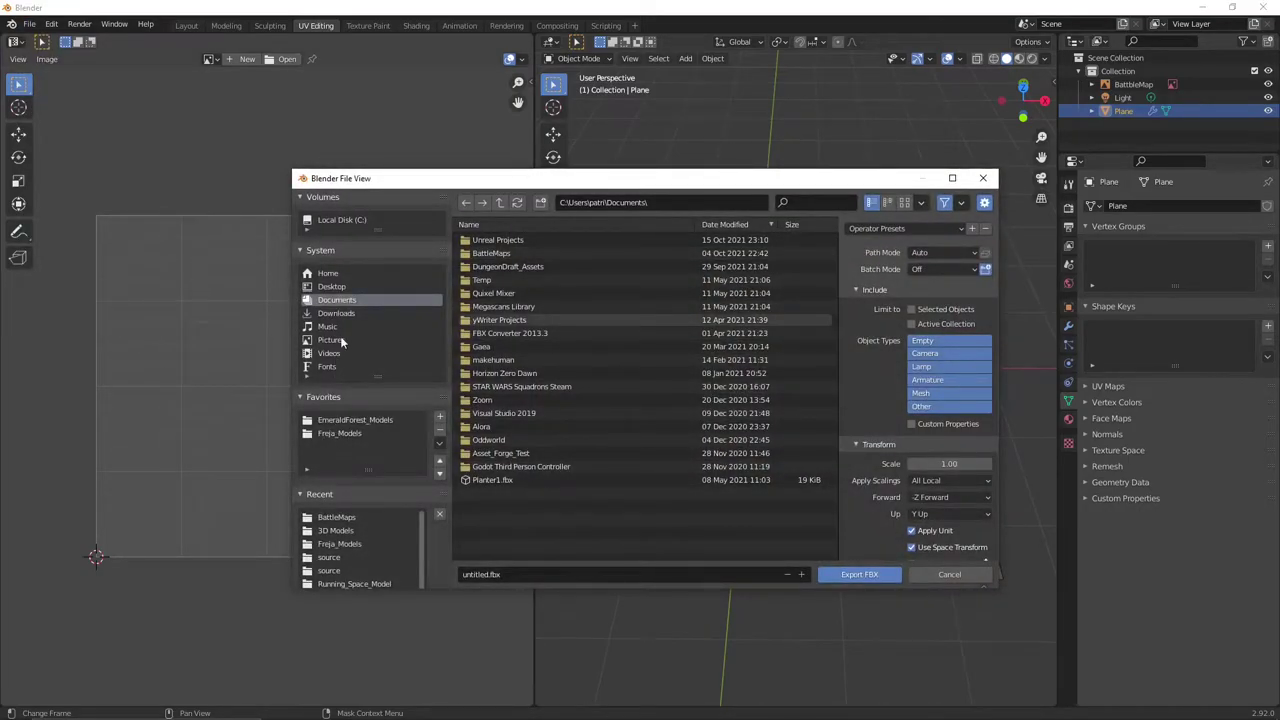
click(336, 531)
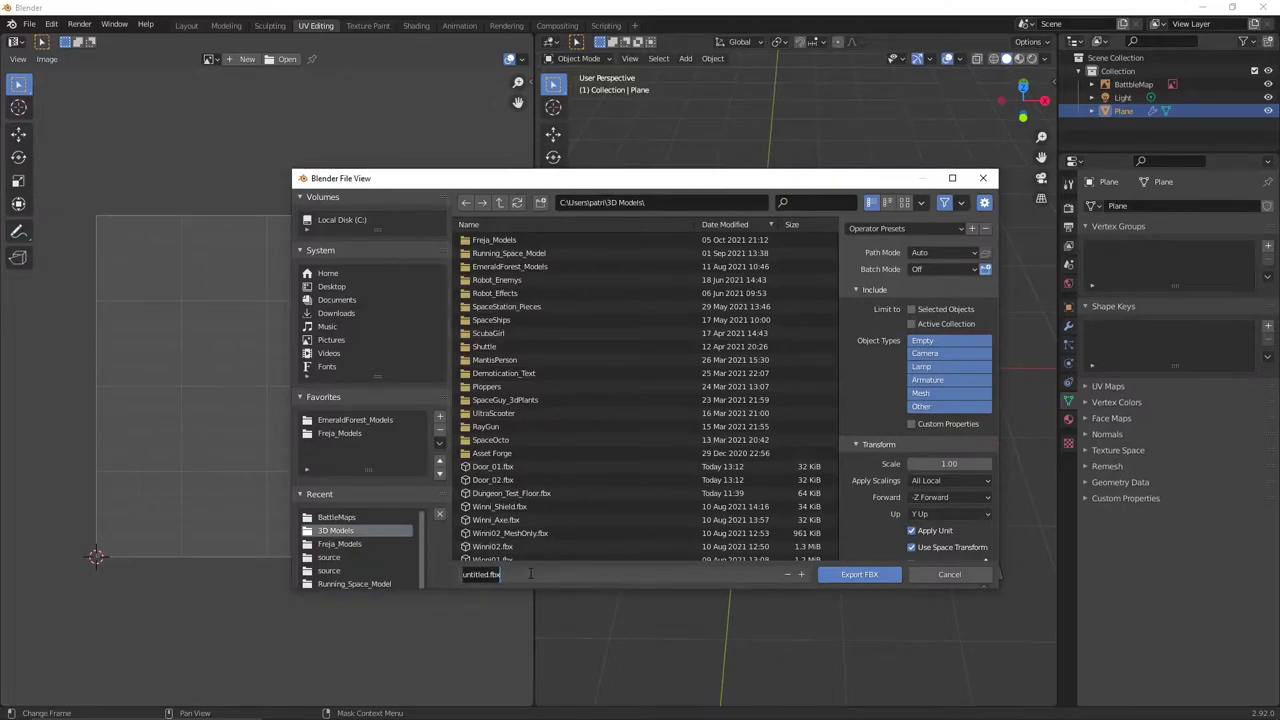
text(Du)
text(ngeon_Tes)
key(BackSpace)
key(BackSpace)
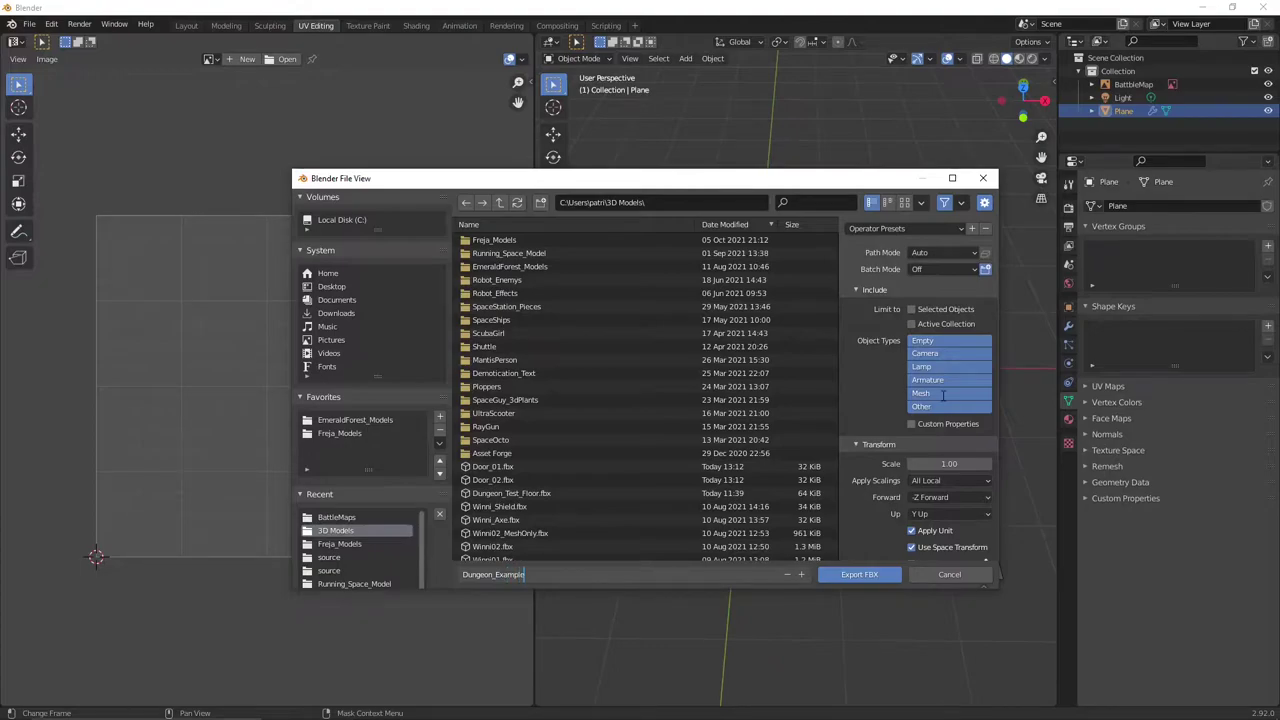
key(Return)
Limit the FBX export to selected objects and to the Mesh and Other object types.
click(912, 310)
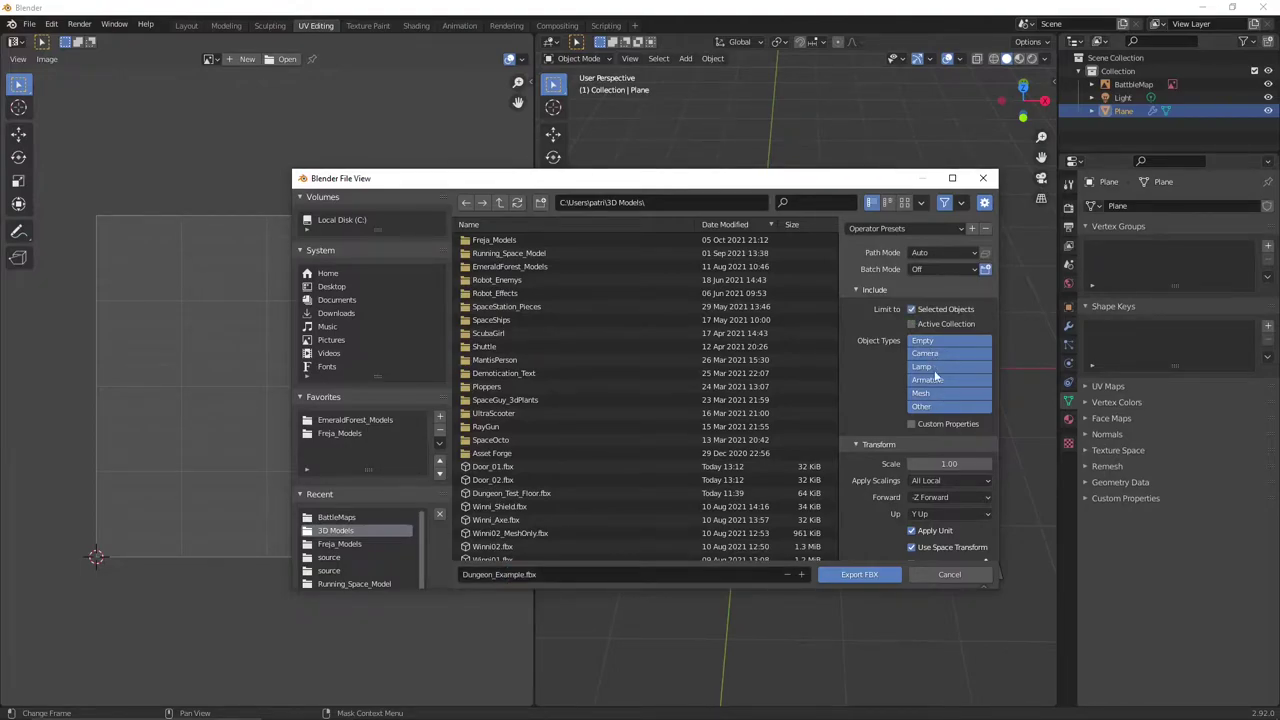
click(933, 393)
shift+click(933, 406)
scroll(935, 425, down, 3)
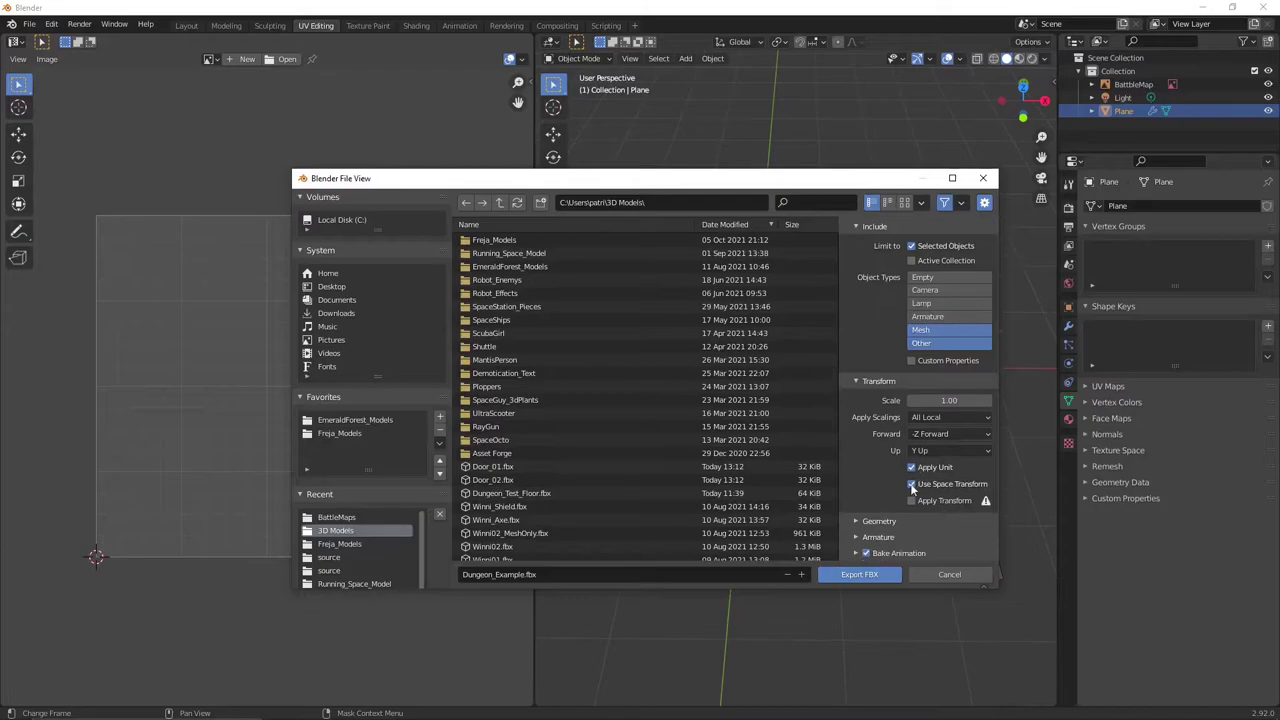
Set the geometry smoothing to Face, keep Apply Modifiers enabled and export the FBX file.
click(879, 521)
scroll(955, 470, down, 2)
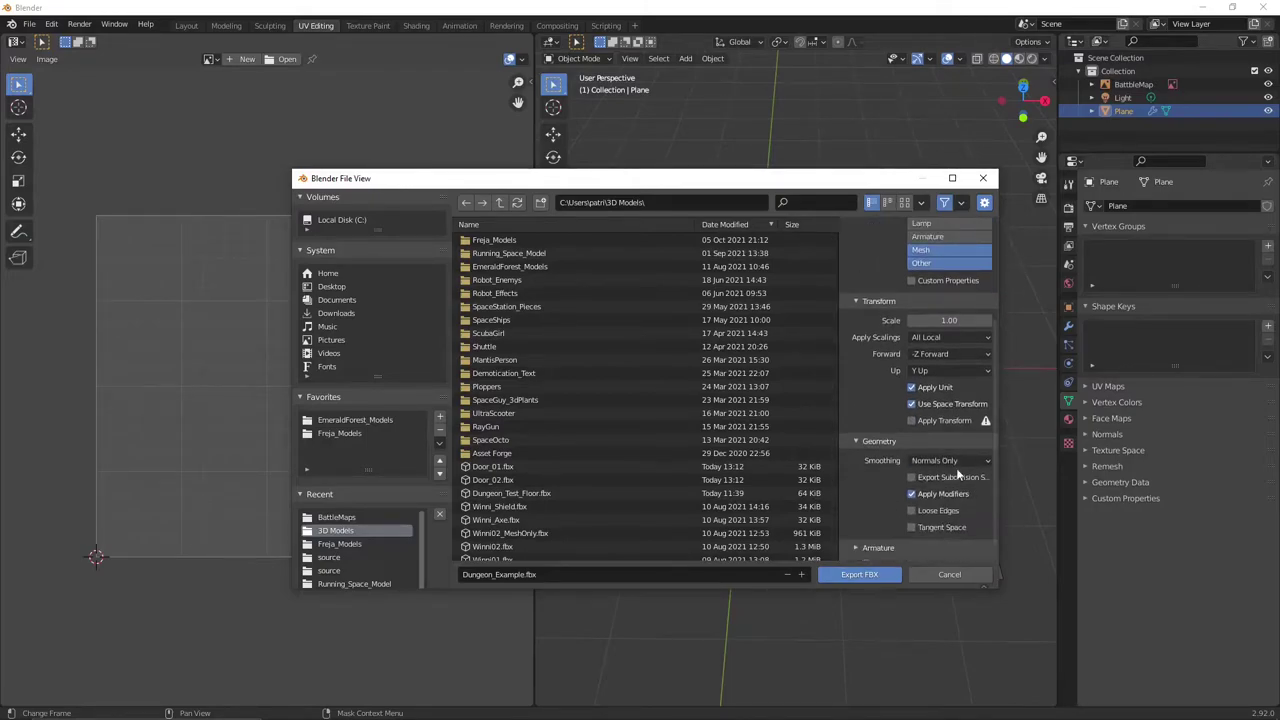
click(958, 461)
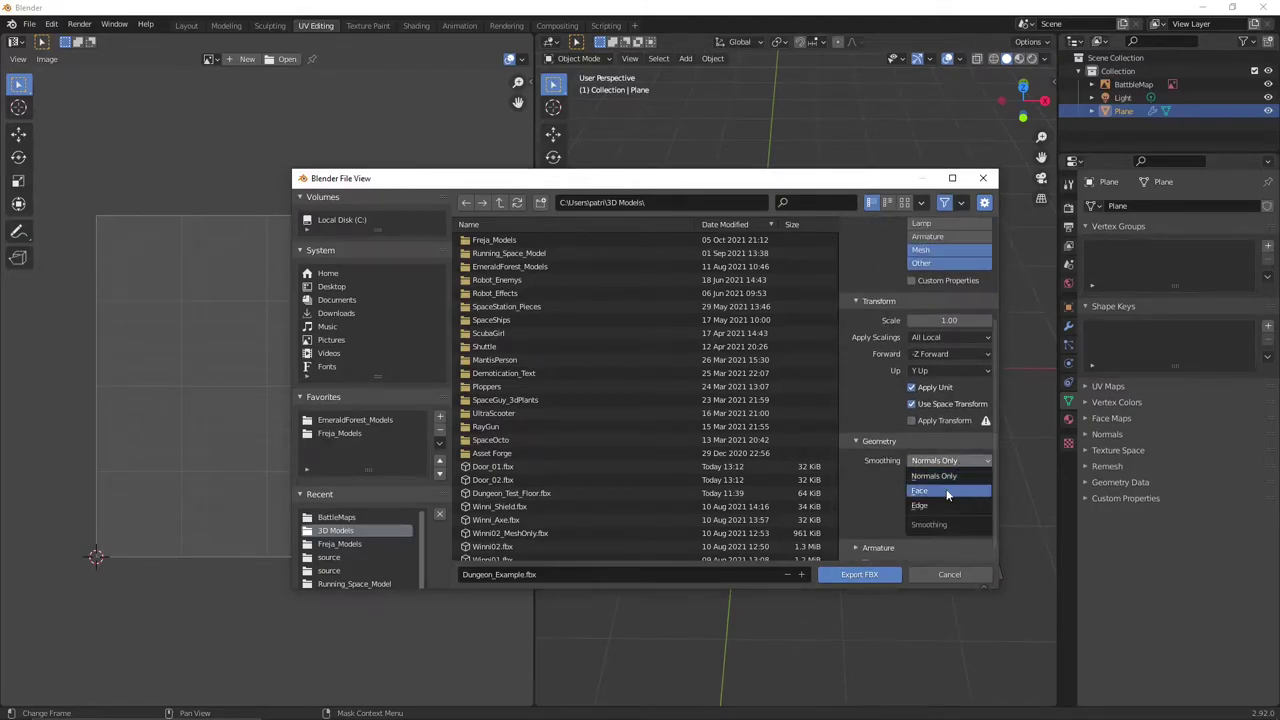
click(947, 491)
scroll(945, 488, down, 1)
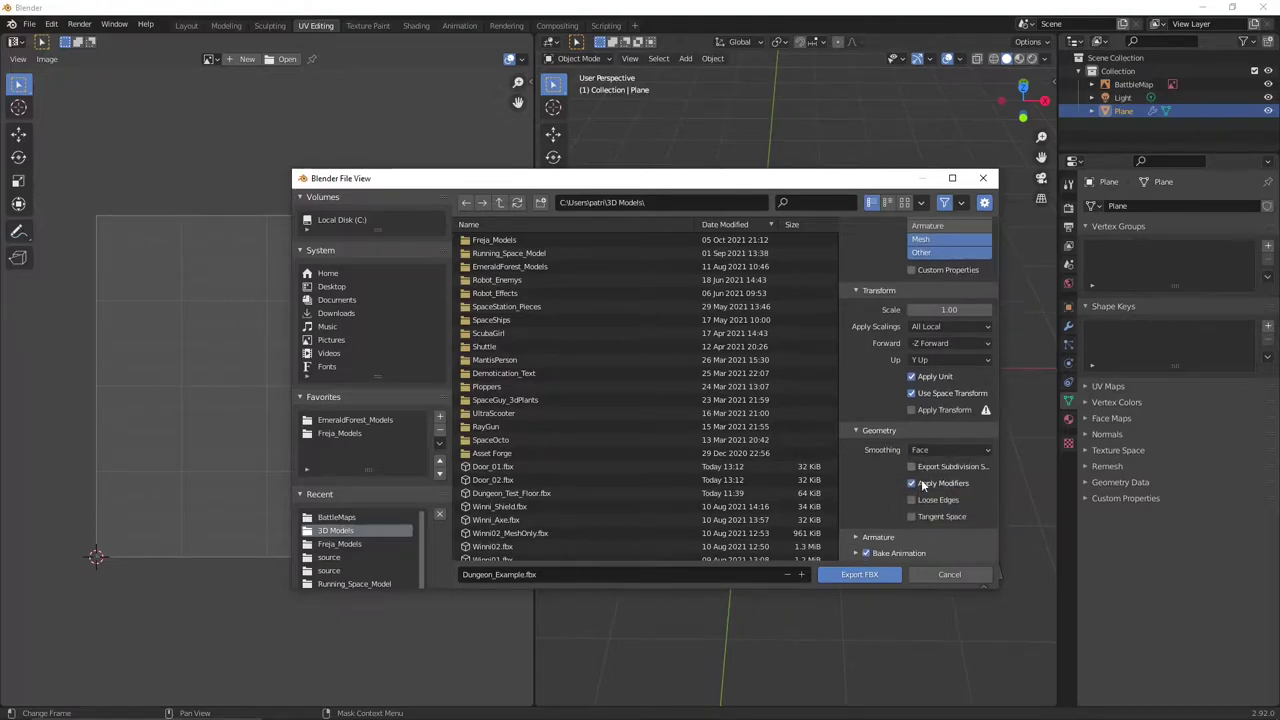
click(875, 579)
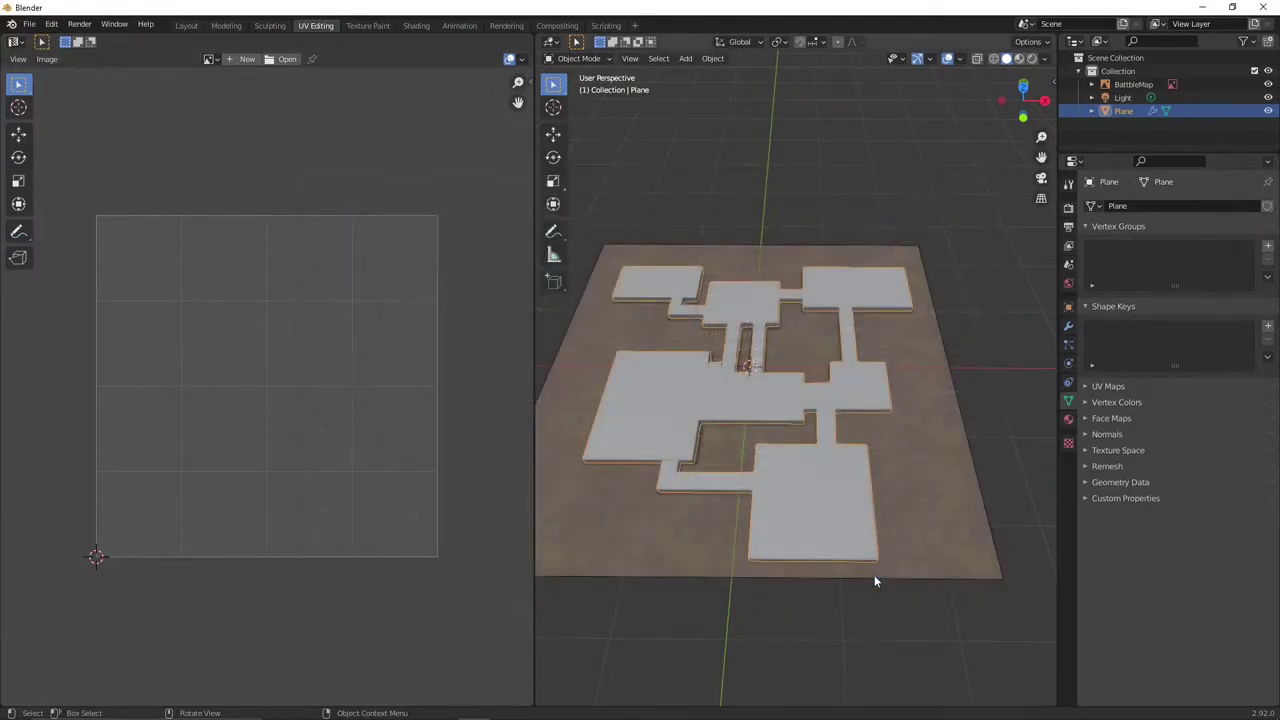
Switch to Unreal Editor and import Dungeon_Example.fbx into the Example_Dungeon_Assets folder with an import uniform scale of 1.
click(1203, 8)
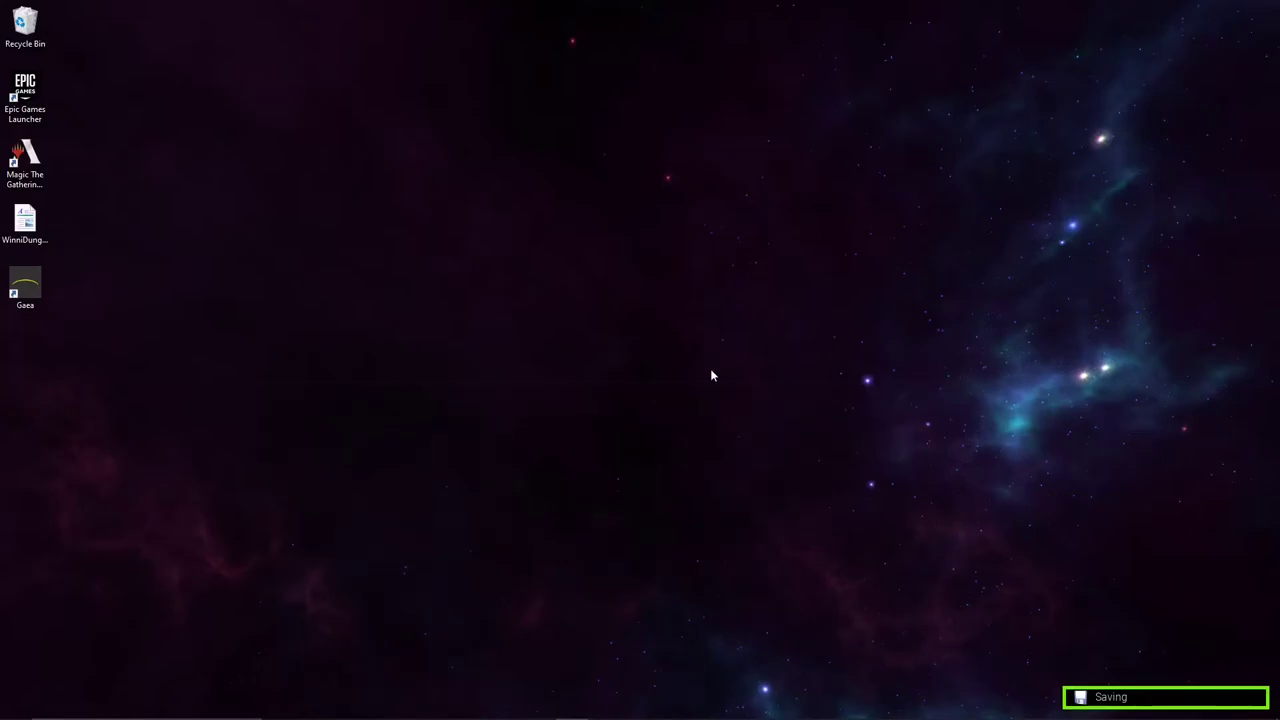
mouse_move(571, 707)
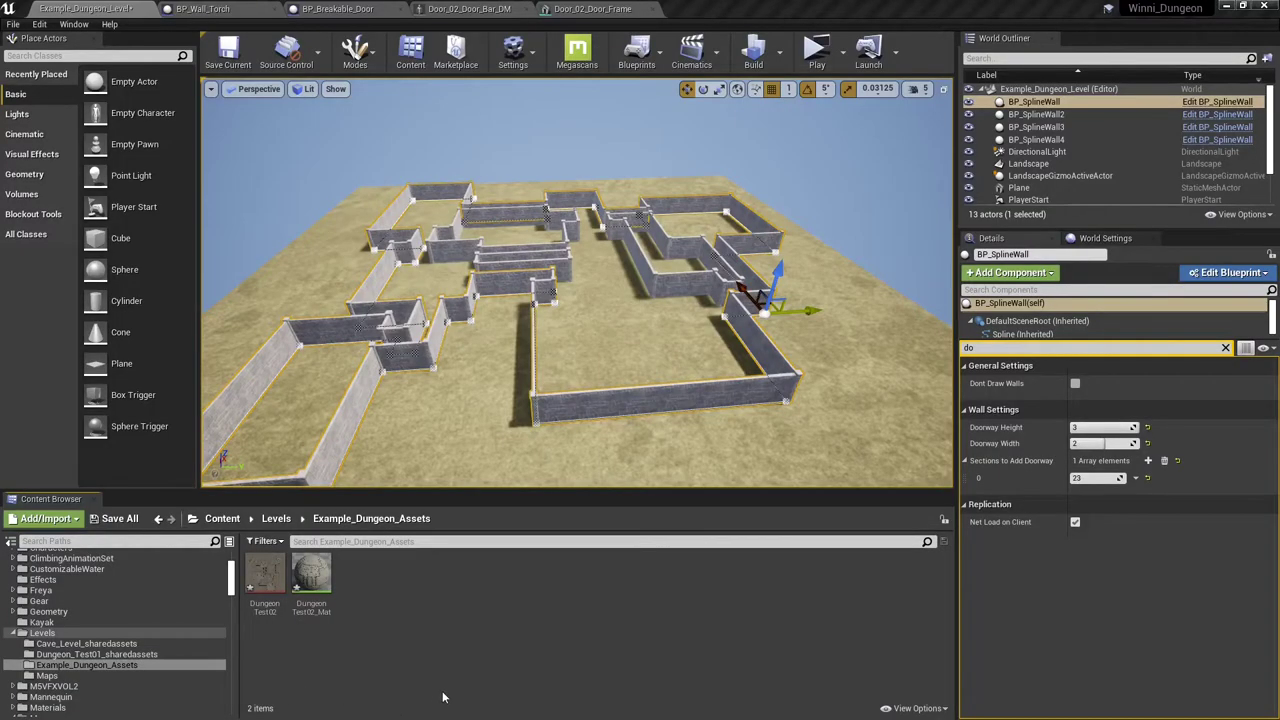
click(407, 676)
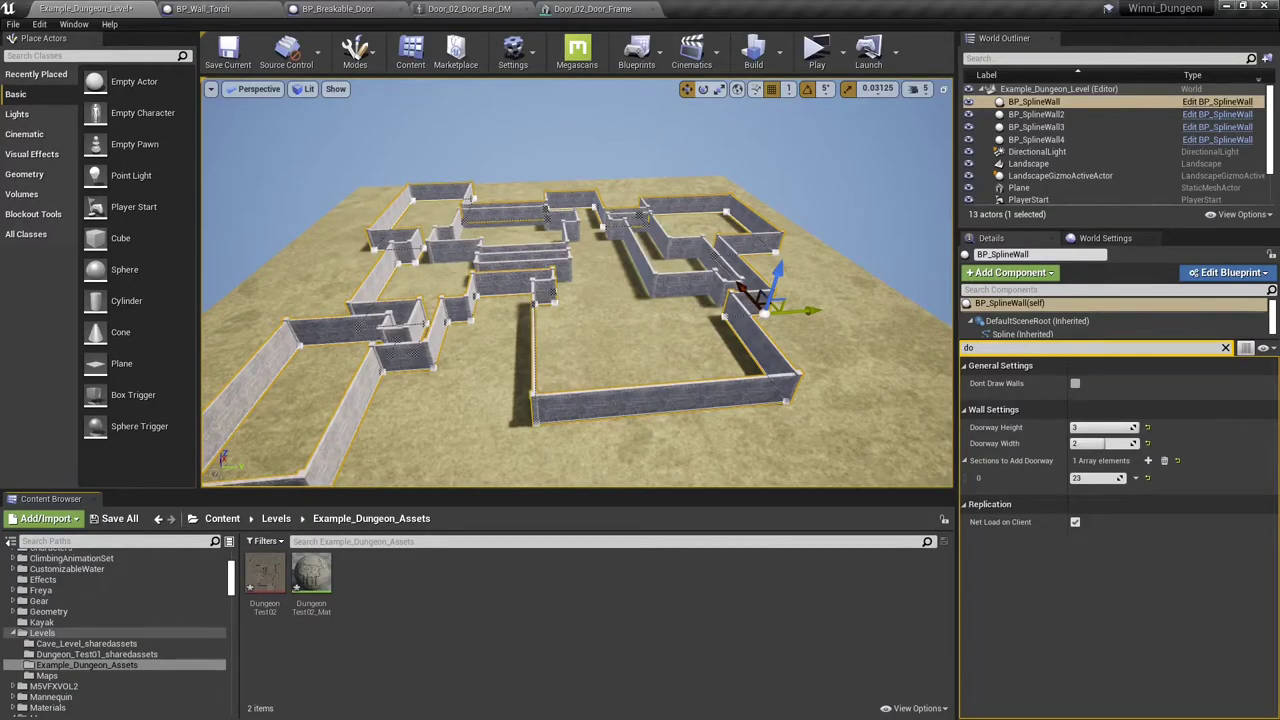
key(super)
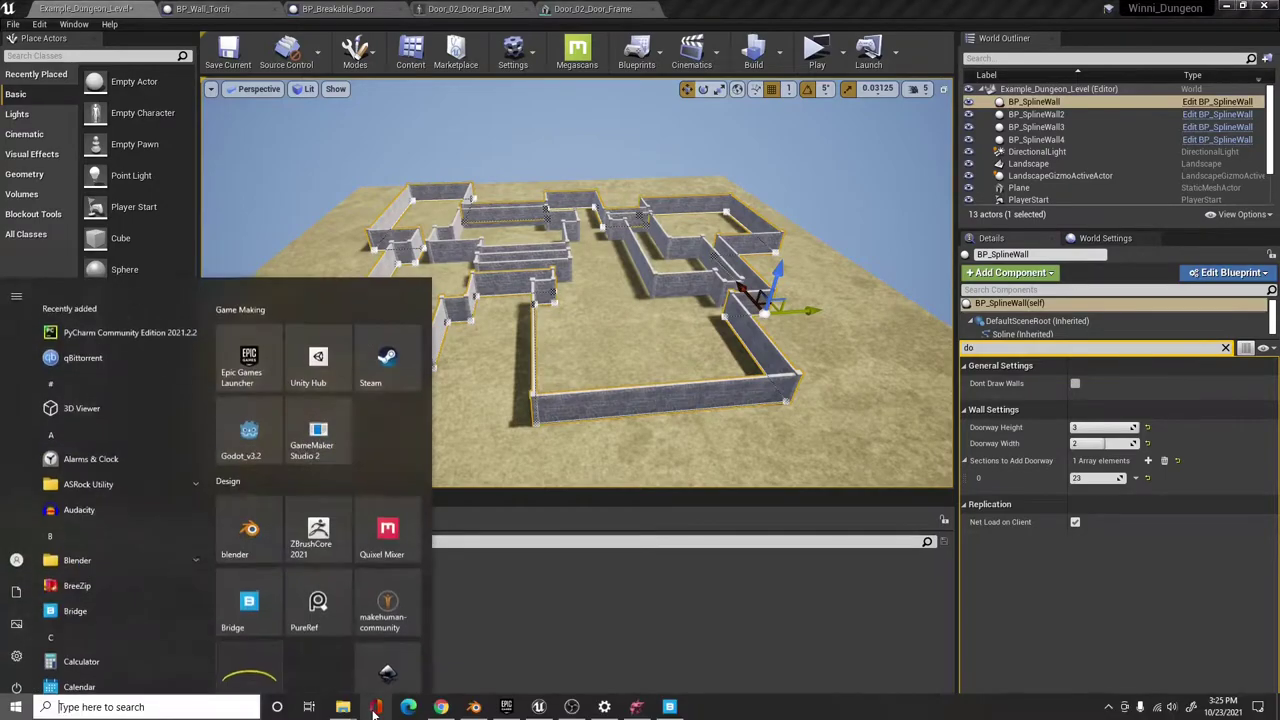
mouse_move(344, 707)
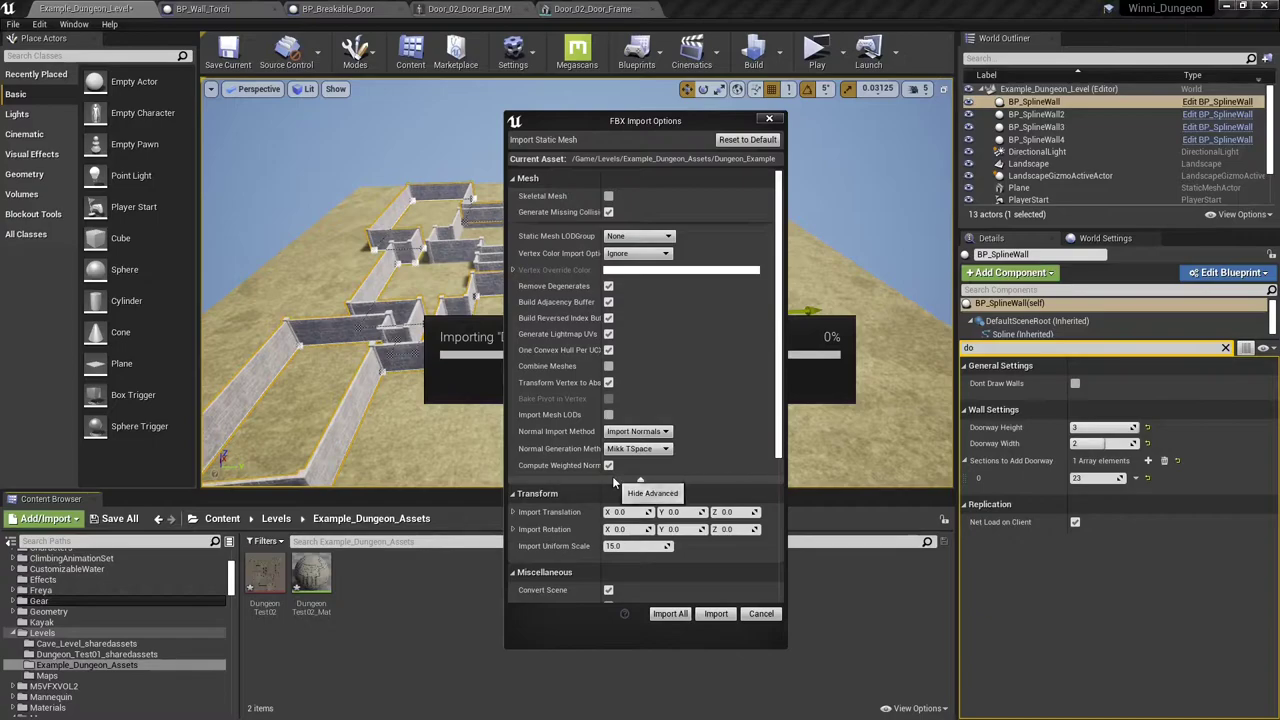
click(628, 546)
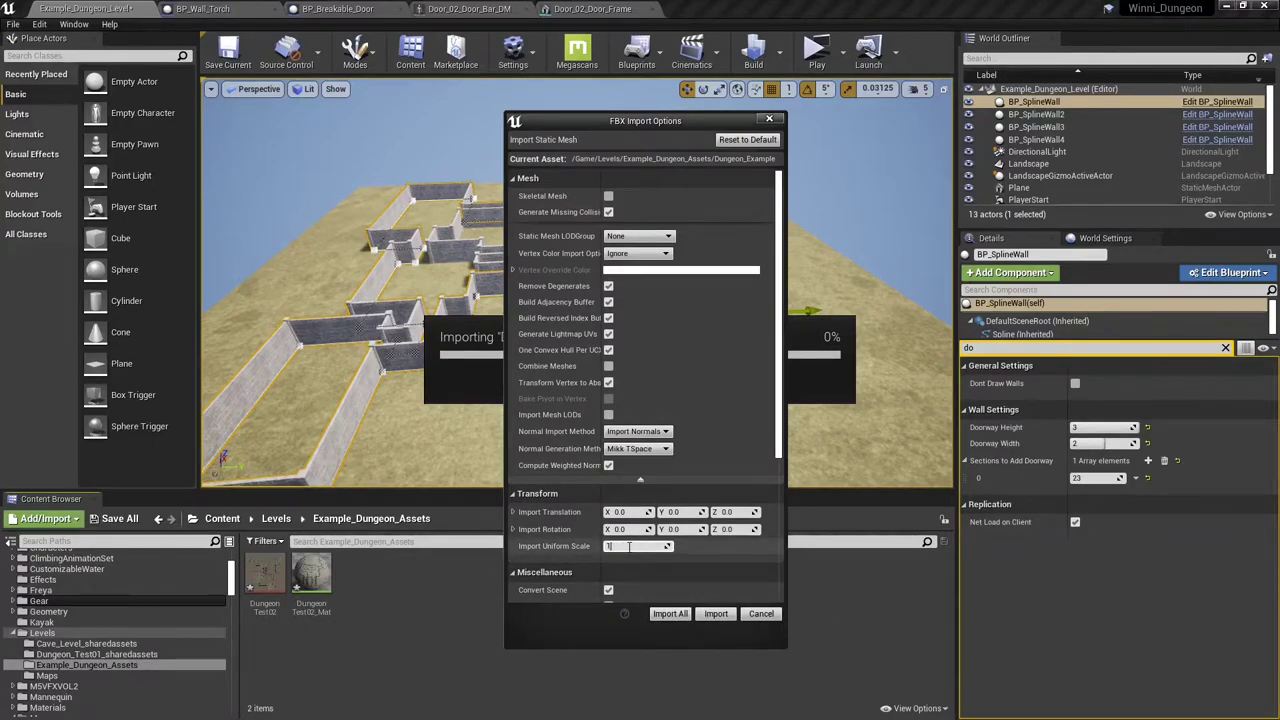
click(670, 613)
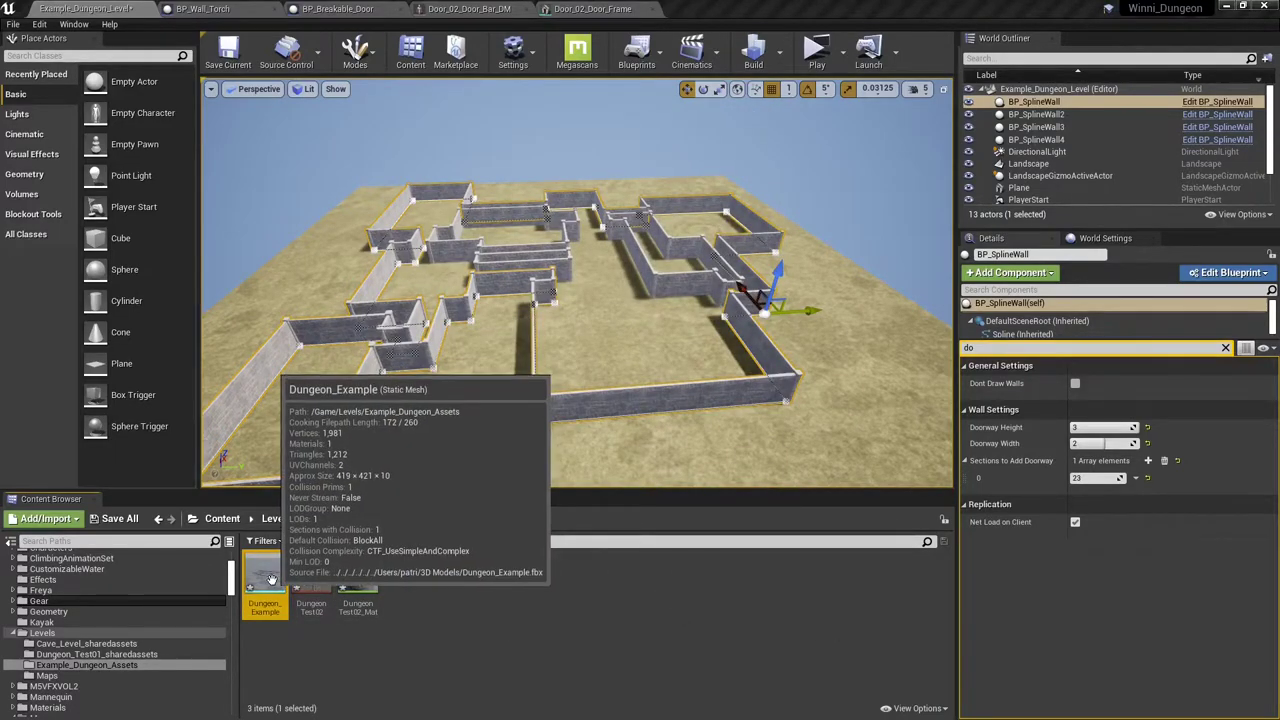
Place the Dungeon_Example mesh in the level among the spline walls and clear the details search filter.
drag(268, 580, 568, 288)
key(f)
scroll(570, 268, up, 8)
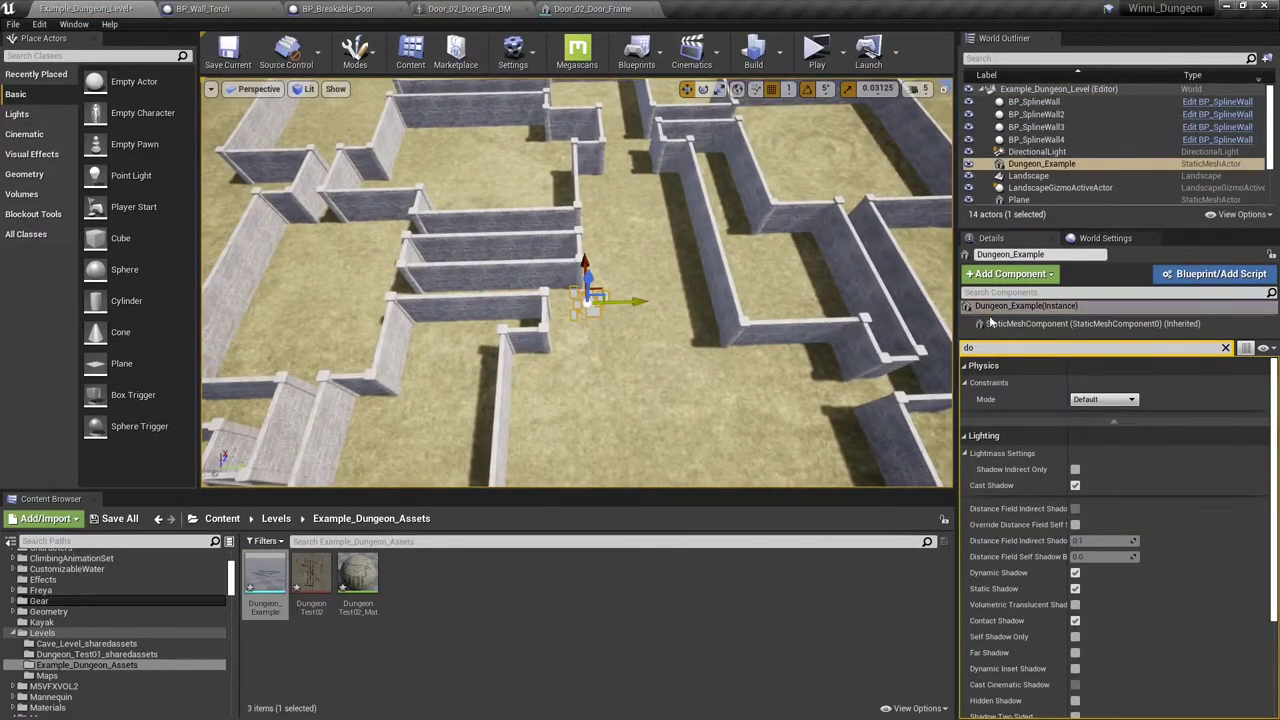
click(1226, 348)
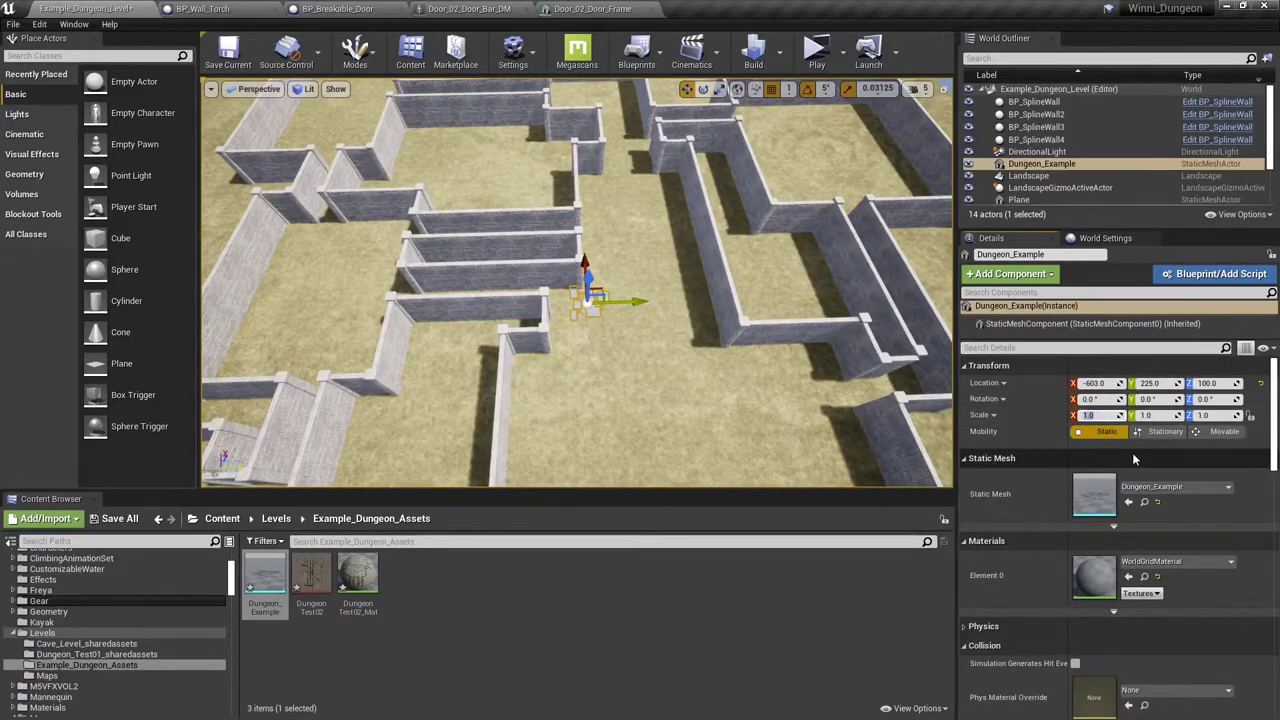
Set the X and Y scale of the Dungeon_Example floor to 15.
text(15)
key(Tab)
text(15)
key(Tab)
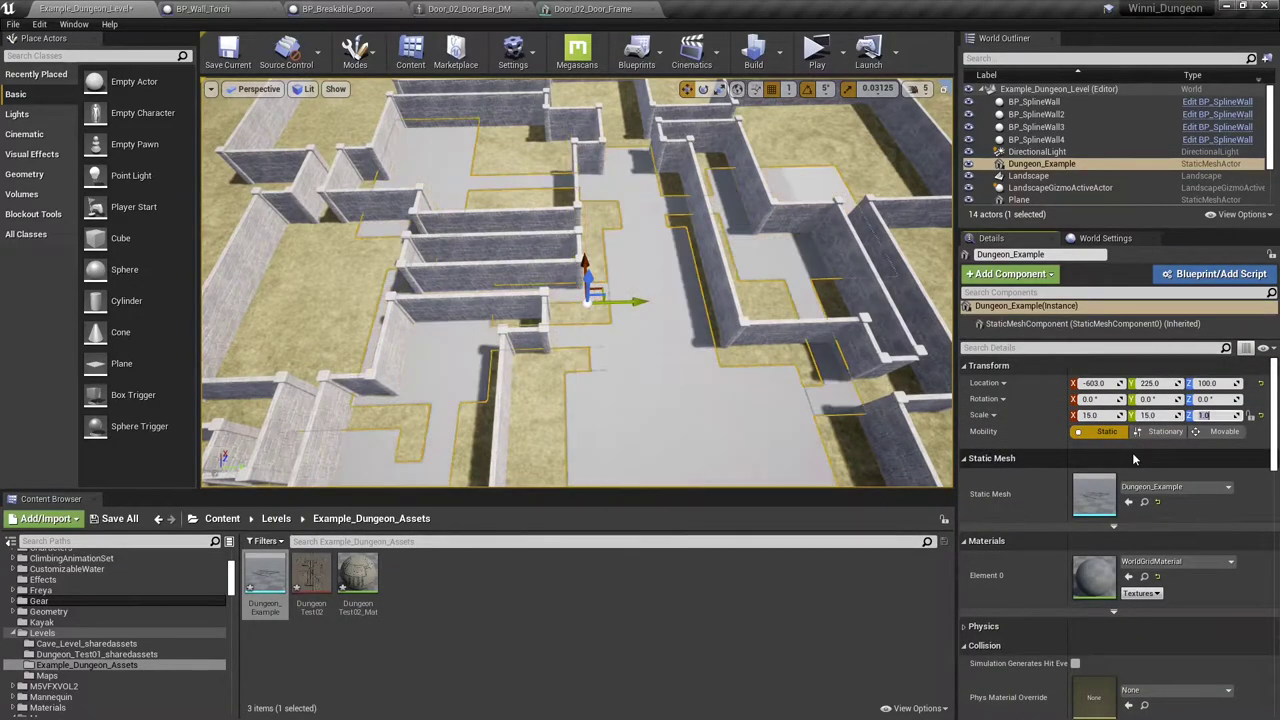
Set the X and Y scale of the Dungeon_Example floor to 20.
right_drag(763, 312, 763, 325)
key(s)
key(s)
click(1097, 415)
text(20)
key(Tab)
text(20)
key(Tab)
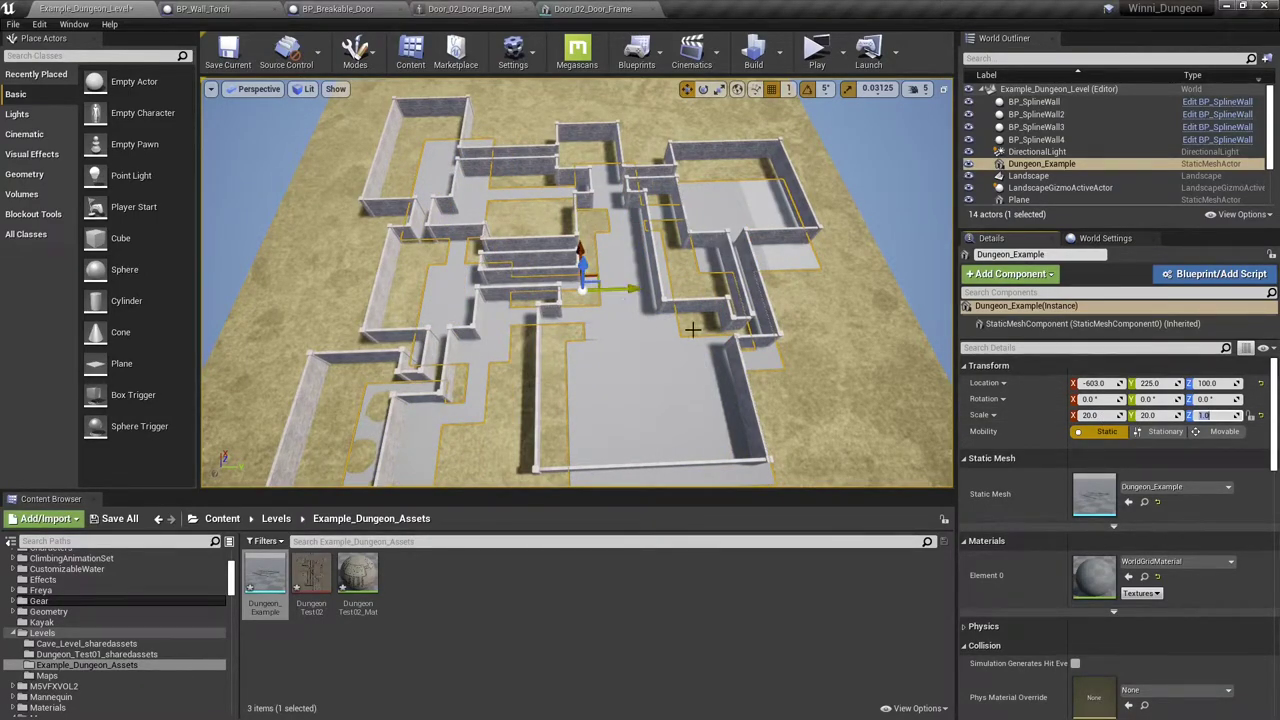
Set the X and Y scale of the Dungeon_Example floor to 30.
click(1100, 415)
text(30)
key(Tab)
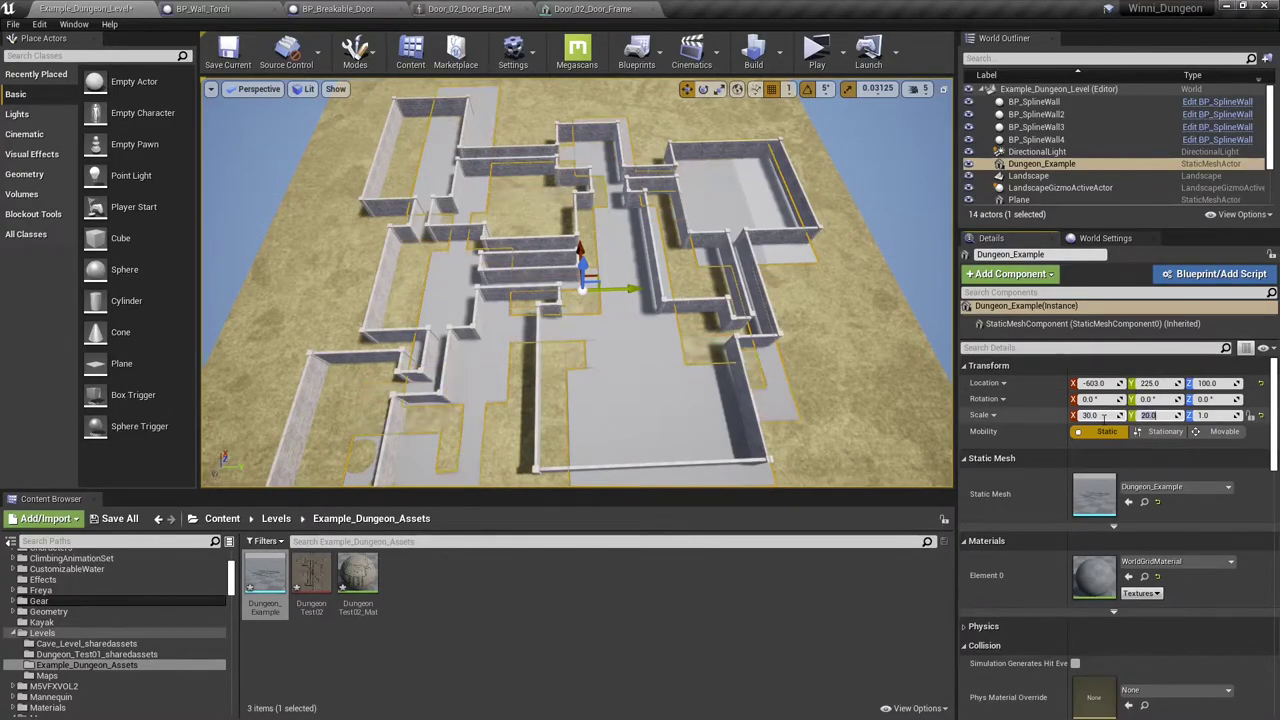
text(30)
key(Tab)
key(Return)
Set the X and Y scale of the Dungeon_Example floor to 25.
text(25)
key(Tab)
text(25)
key(Tab)
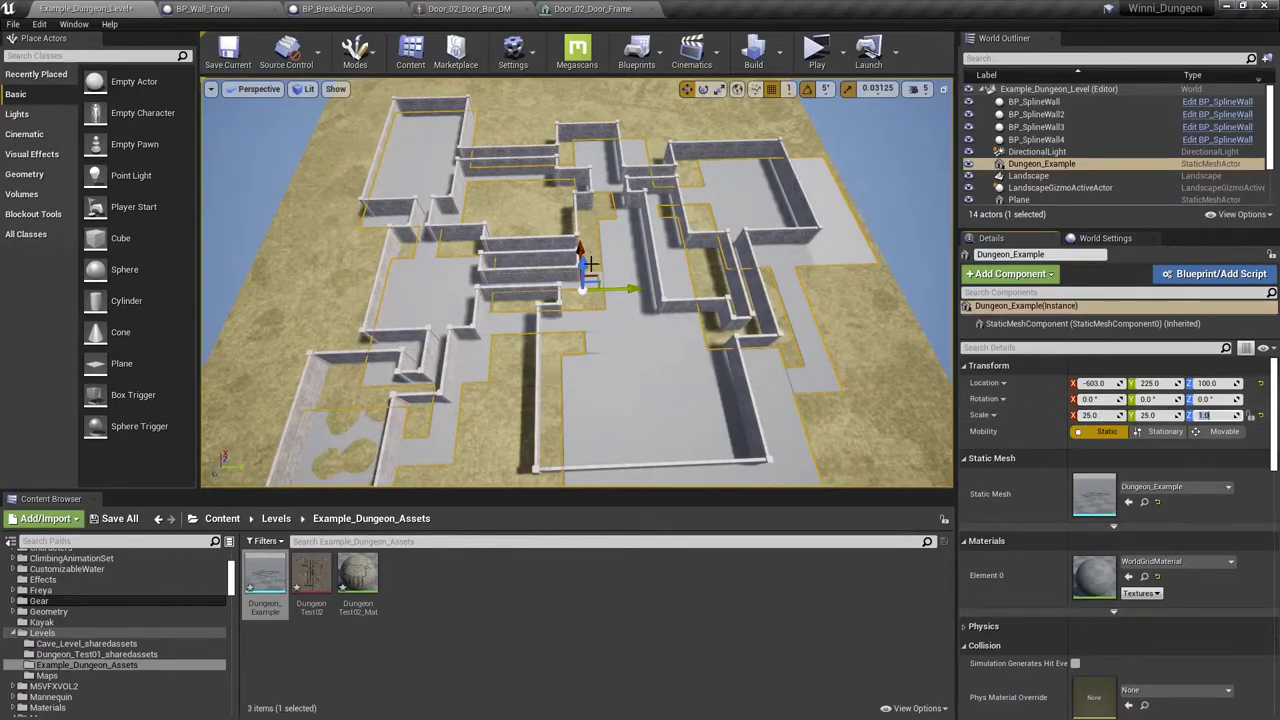
Move the Dungeon_Example floor to about X 293, Y -87 and set its X and Y scale to 22.
drag(581, 254, 569, 220)
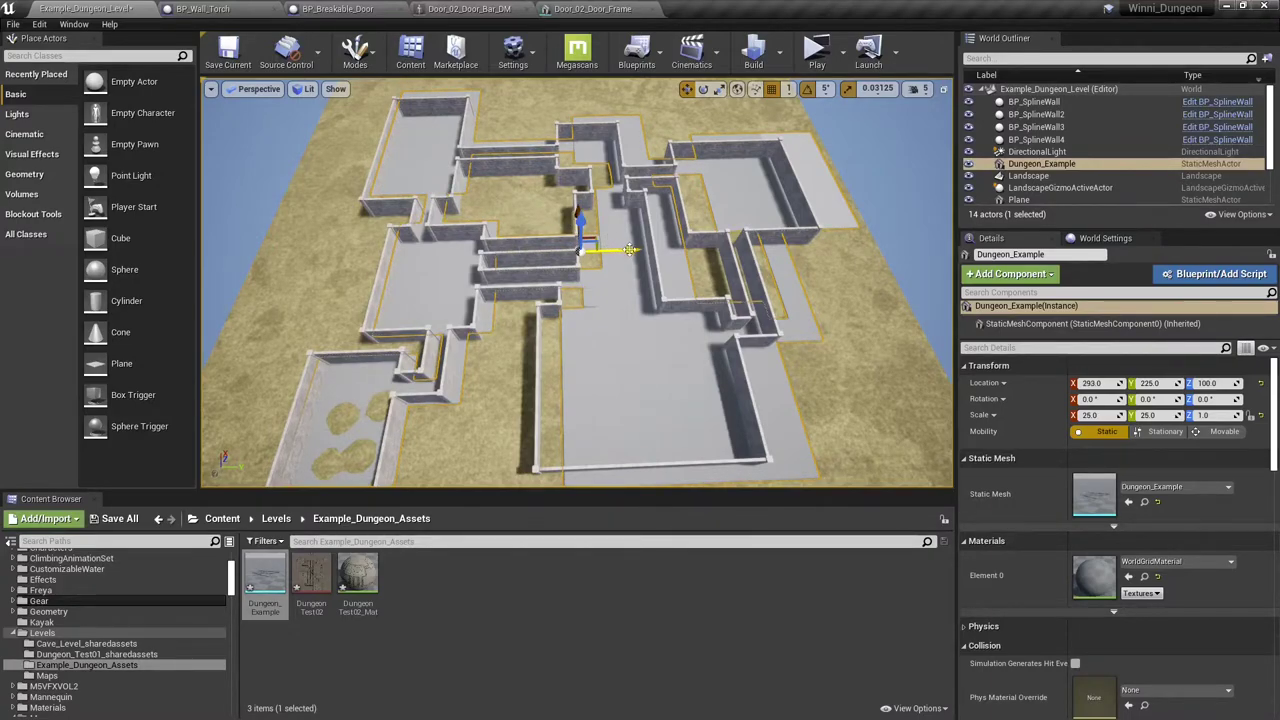
drag(633, 251, 621, 251)
click(1102, 414)
text(22)
key(Tab)
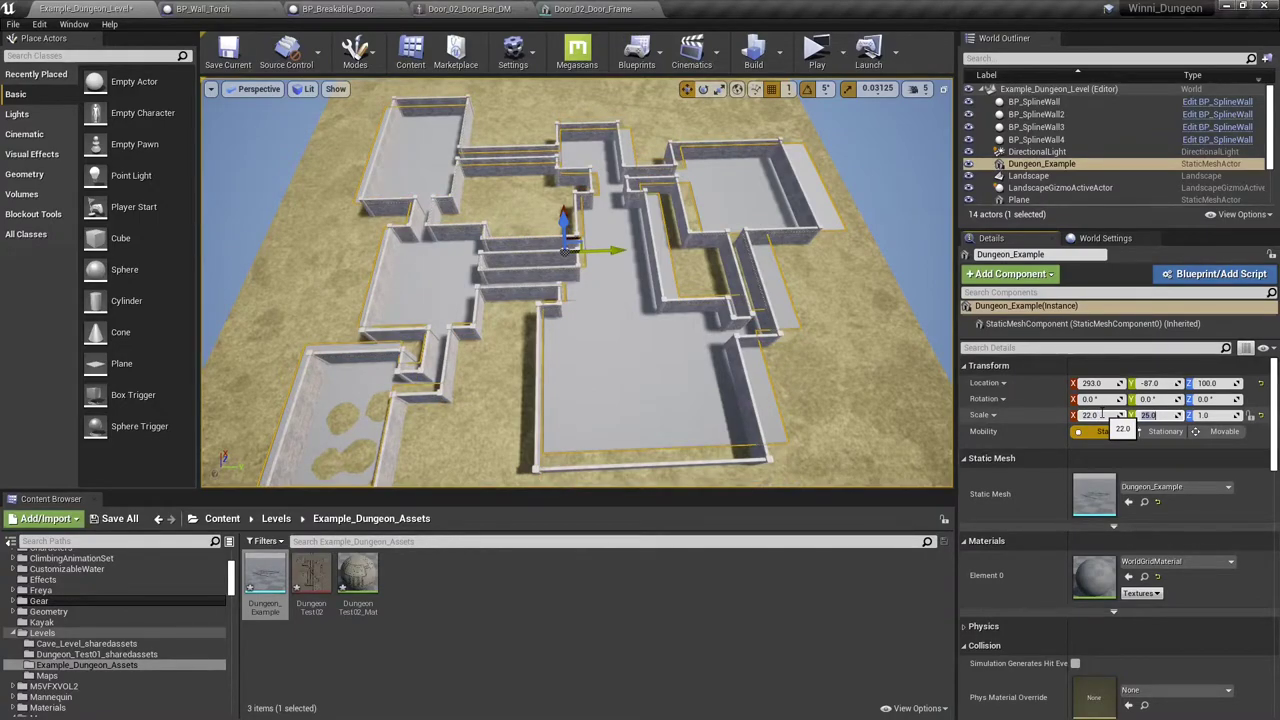
text(22)
key(Tab)
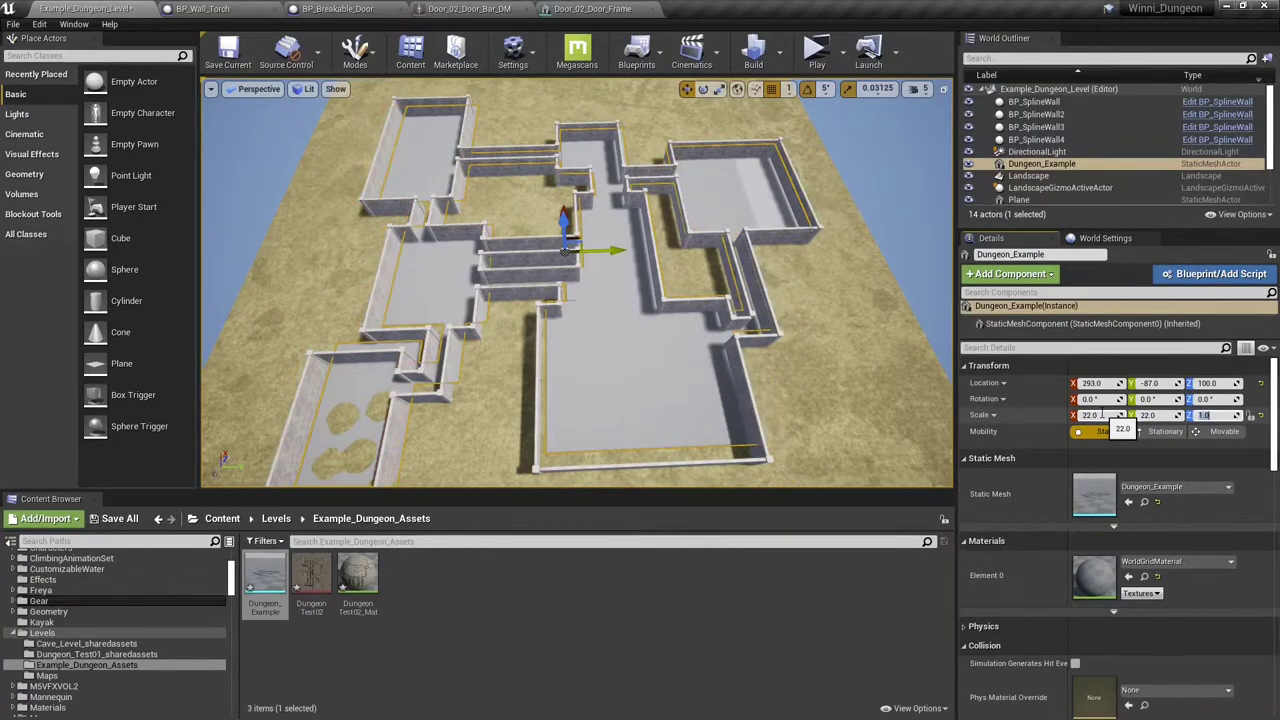
Align the floor with the spline walls at about X 2, Y -180, checking the fit around the rooms.
drag(565, 209, 563, 217)
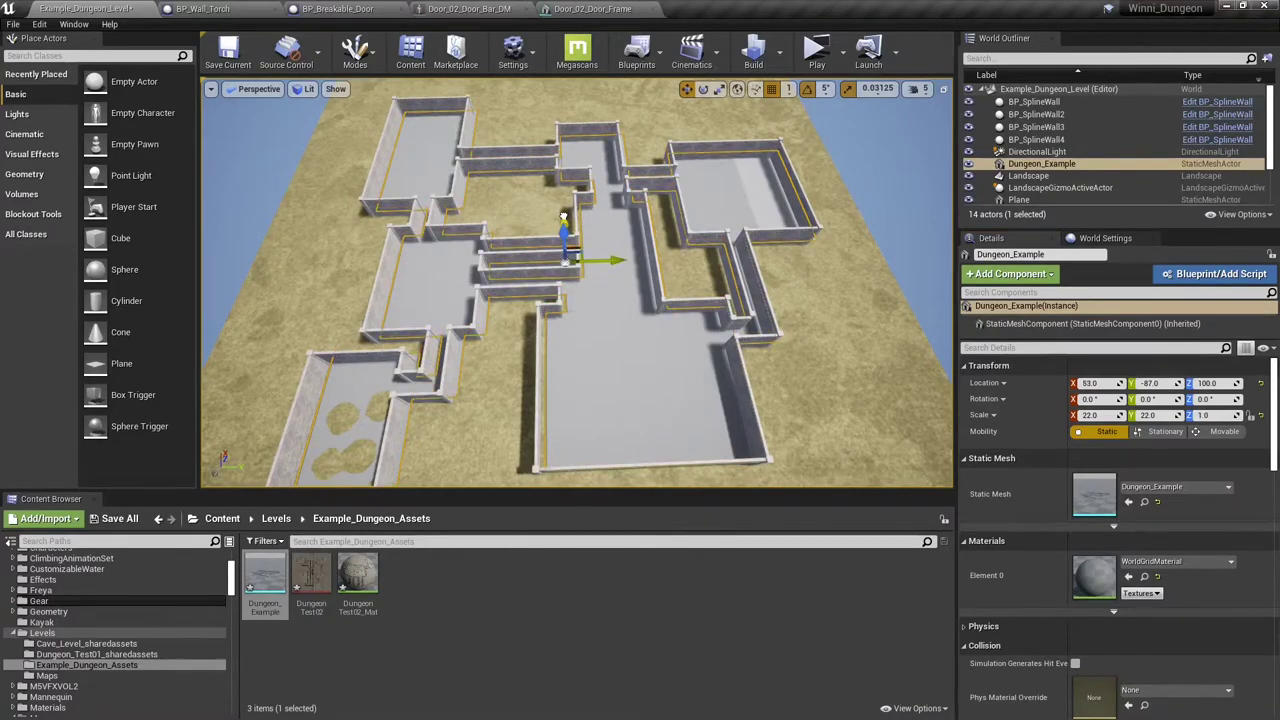
drag(606, 260, 602, 261)
right_drag(602, 261, 664, 257)
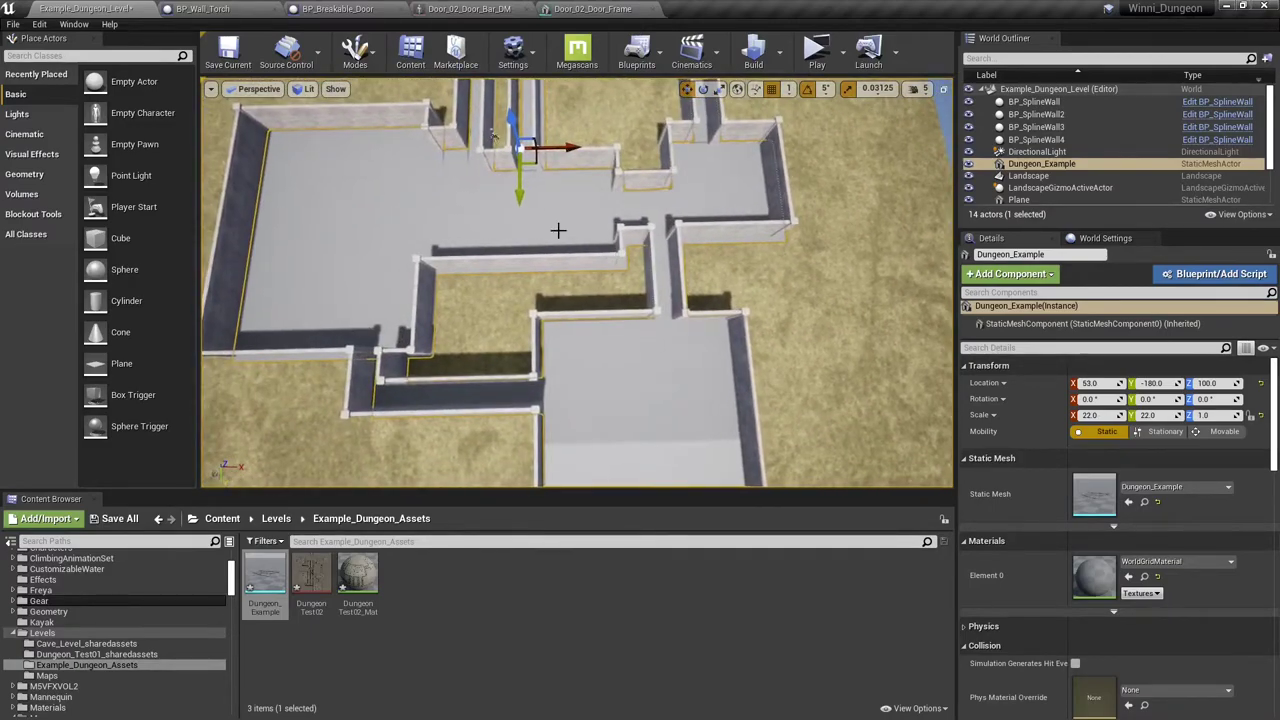
drag(567, 149, 562, 149)
right_drag(562, 149, 592, 202)
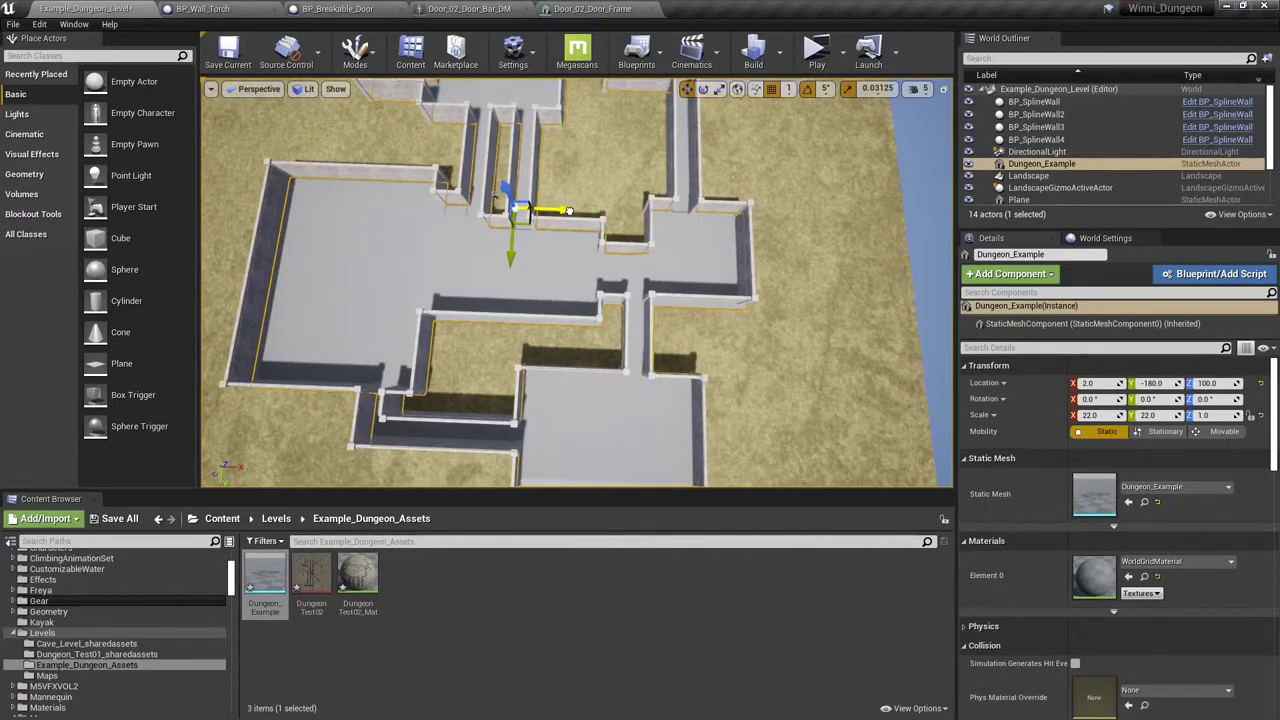
right_drag(569, 211, 735, 215)
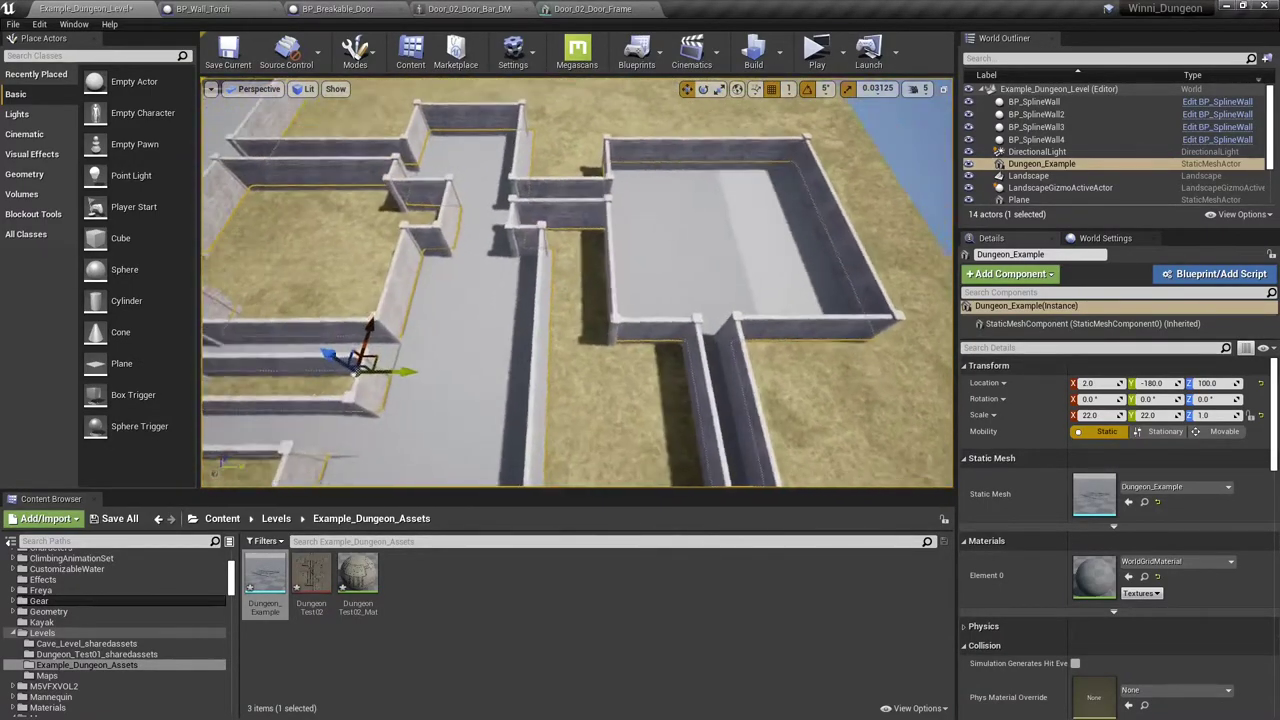
right_drag(577, 283, 860, 292)
right_drag(605, 270, 700, 285)
mouse_move(526, 236)
right_down()
mouse_move(550, 236)
mouse_move(526, 236)
right_up()
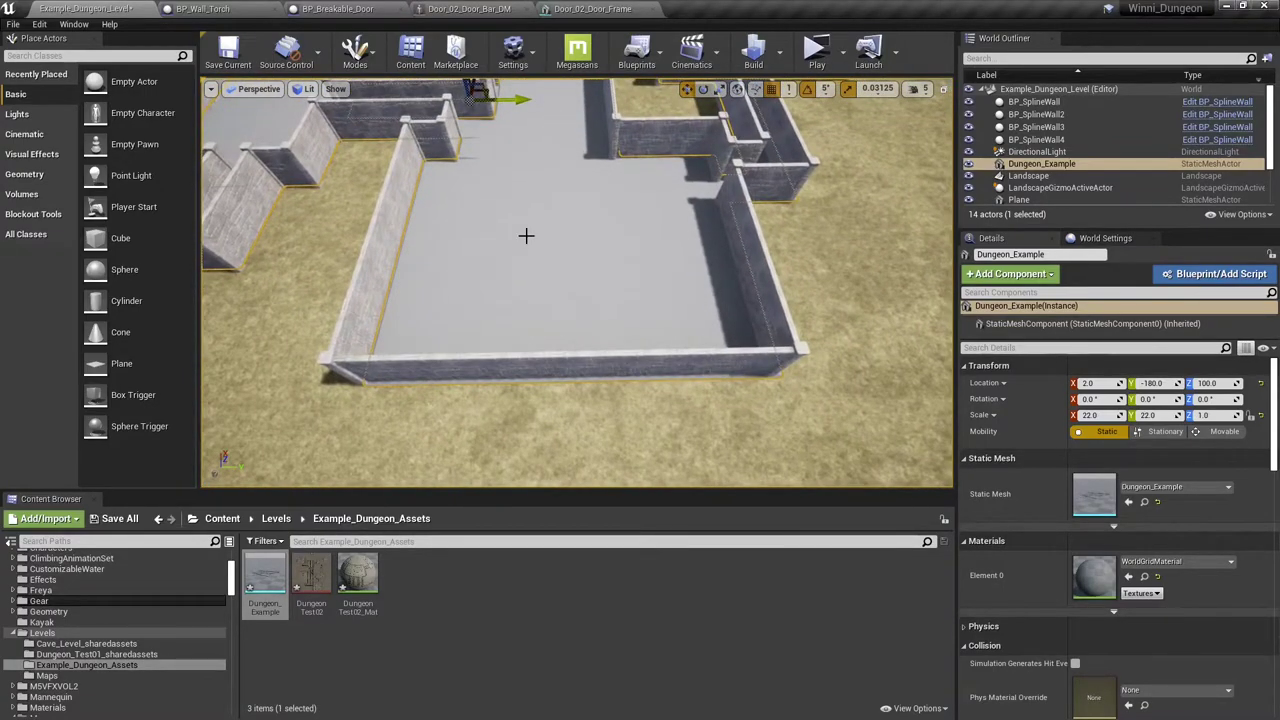
right_drag(513, 465, 486, 458)
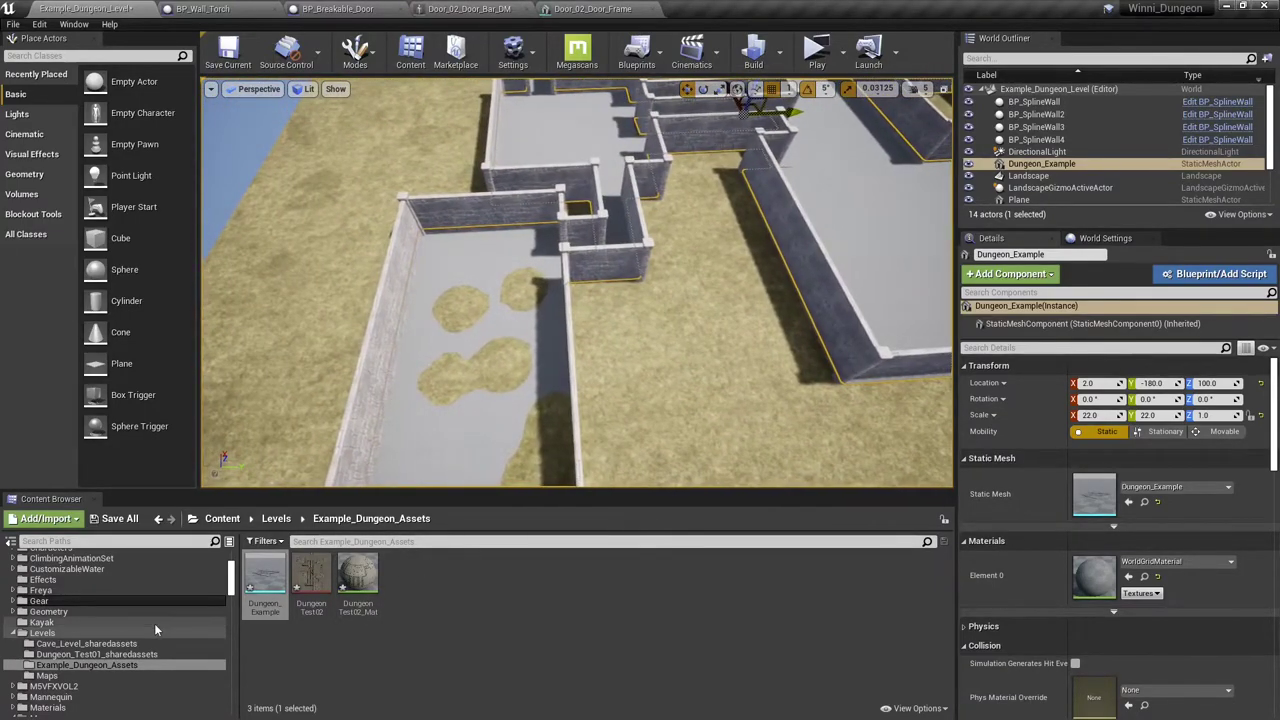
Open the Castle_Cobblestone_sc2rdefa_surface folder among the Megascans surfaces.
scroll(148, 631, down, 2)
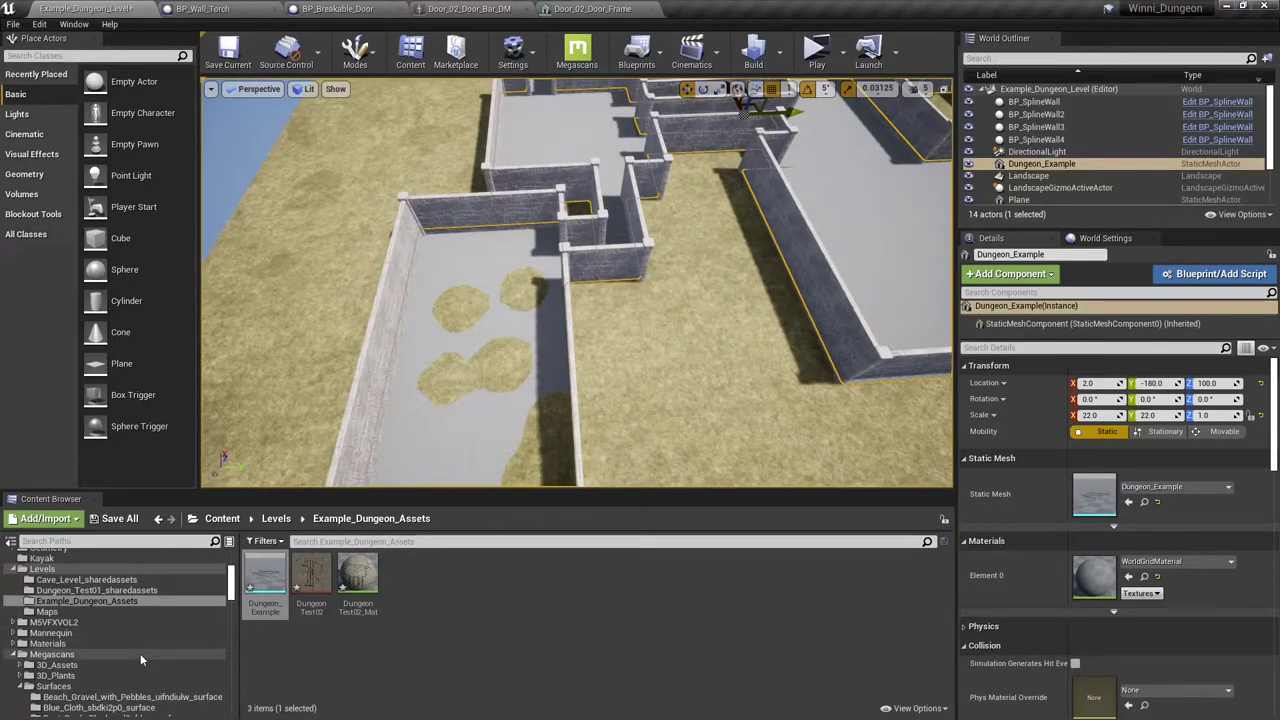
scroll(140, 653, down, 2)
scroll(140, 658, down, 1)
click(140, 656)
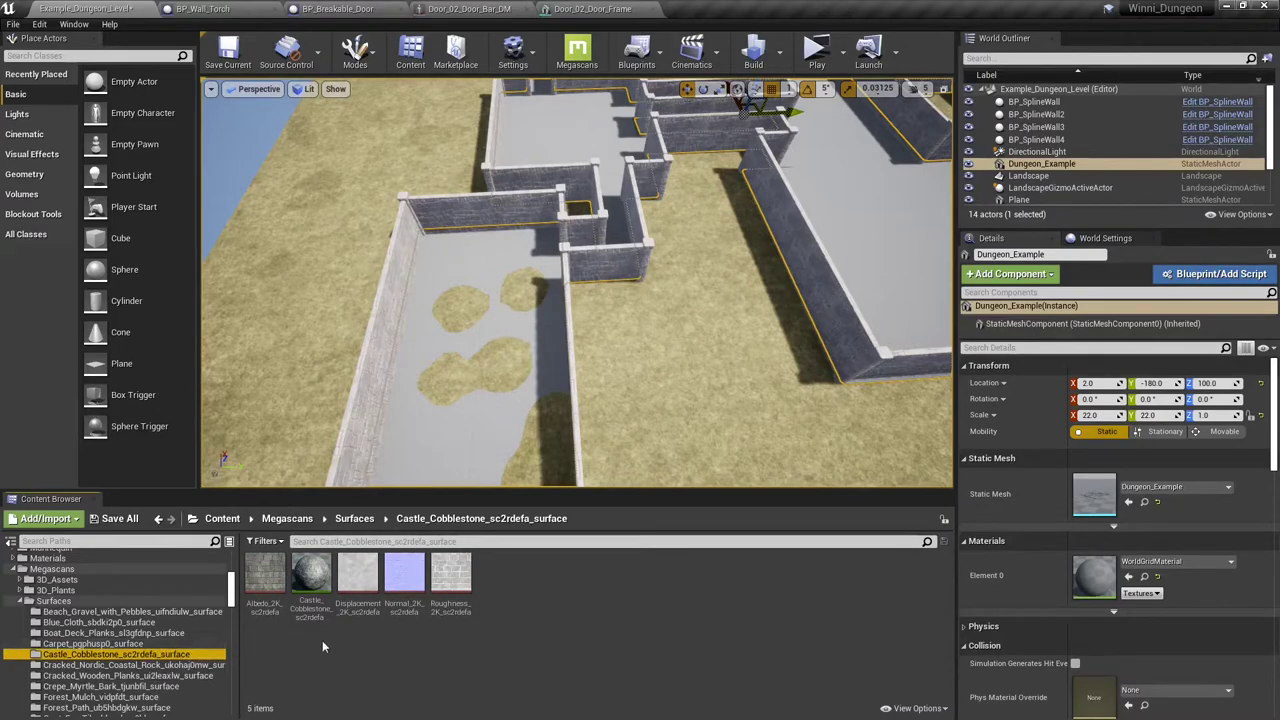
mouse_move(463, 417)
right_down()
mouse_move(488, 420)
mouse_move(505, 385)
mouse_move(463, 417)
right_up()
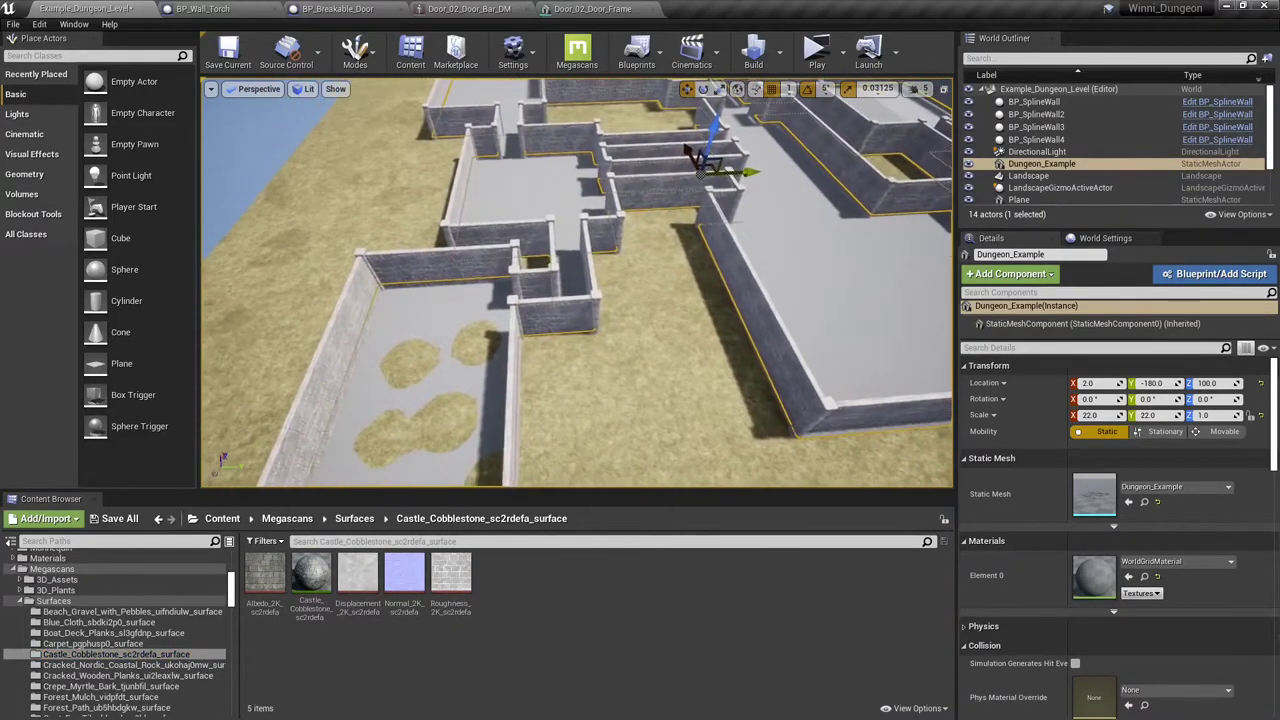
scroll(131, 638, down, 1)
click(126, 637)
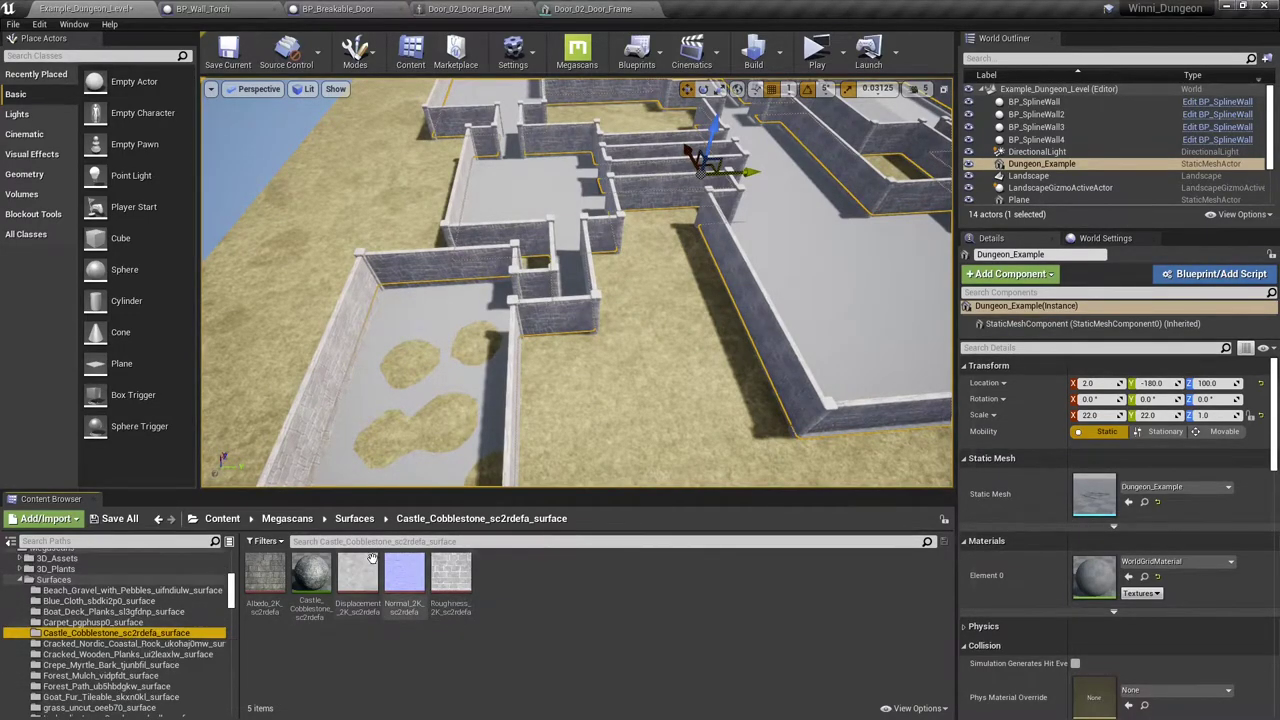
Duplicate the Castle Cobblestone material instance, replacing the ending of its name with Example_Dungeon.
right_click(311, 578)
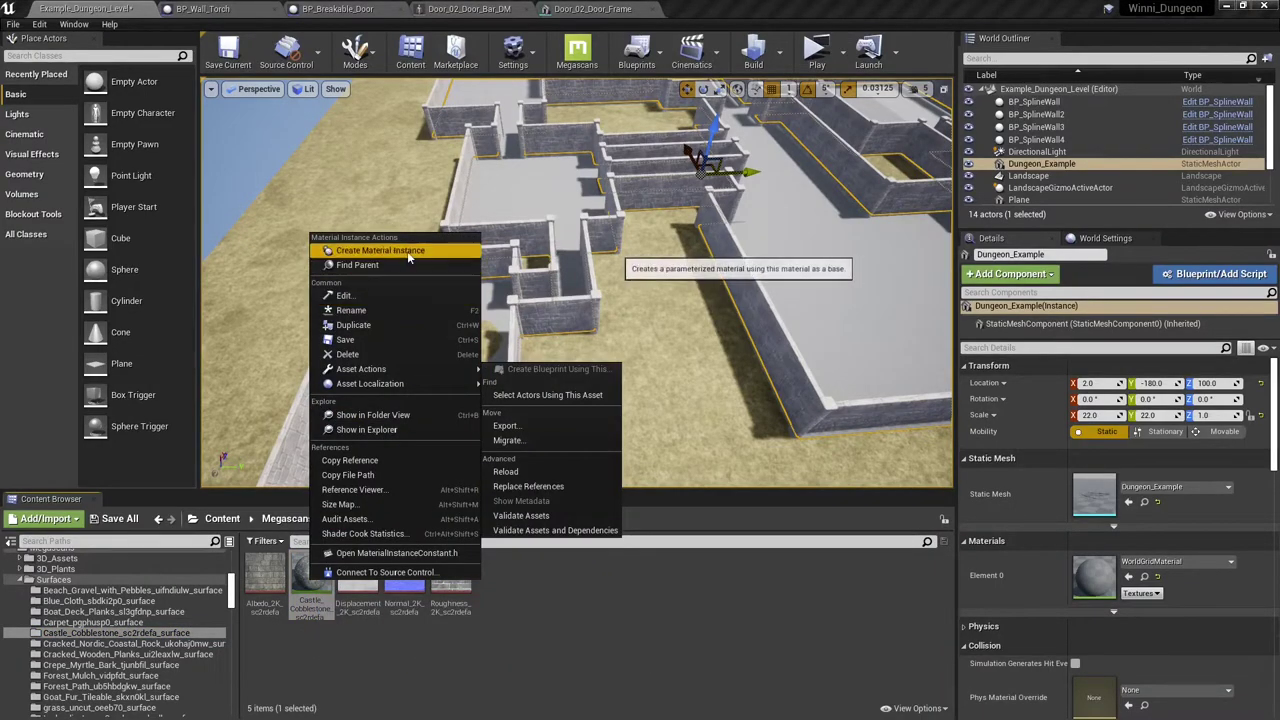
click(443, 686)
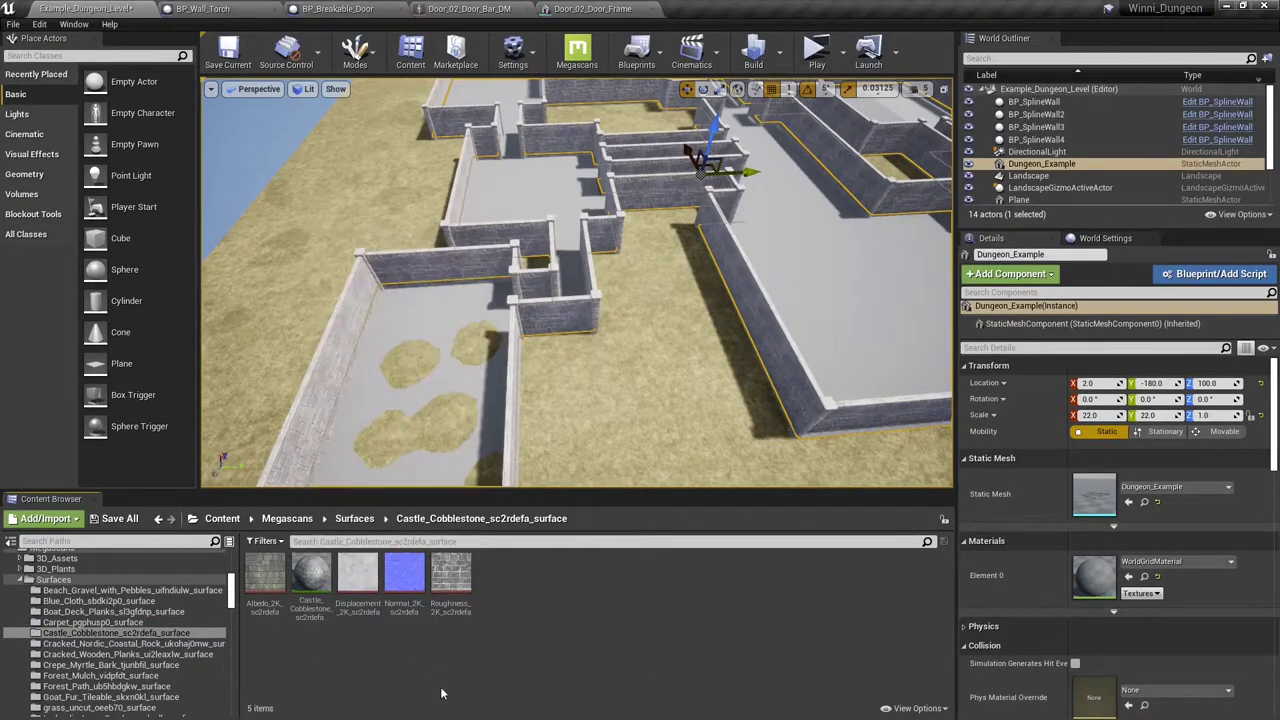
right_click(311, 577)
click(370, 323)
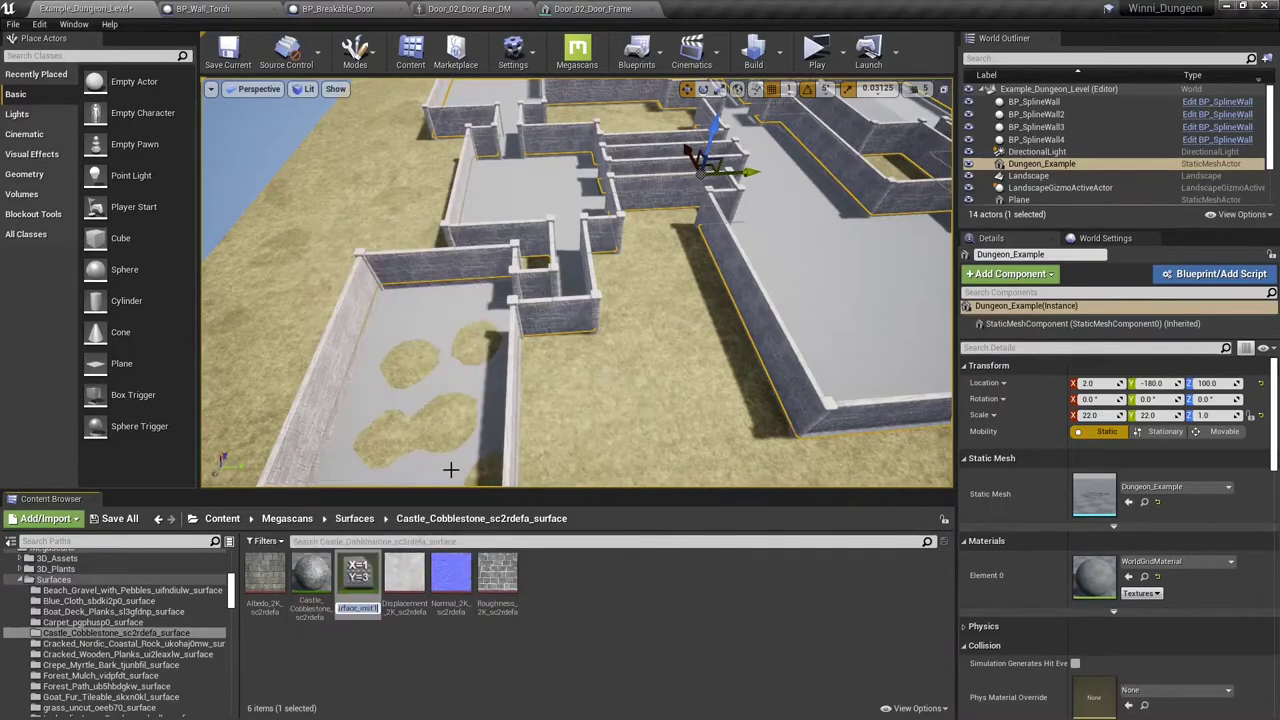
key(Right)
key(BackSpace)
key(BackSpace)
key(BackSpace)
key(BackSpace)
key(BackSpace)
text(Example_Dungeon)
key(Return)
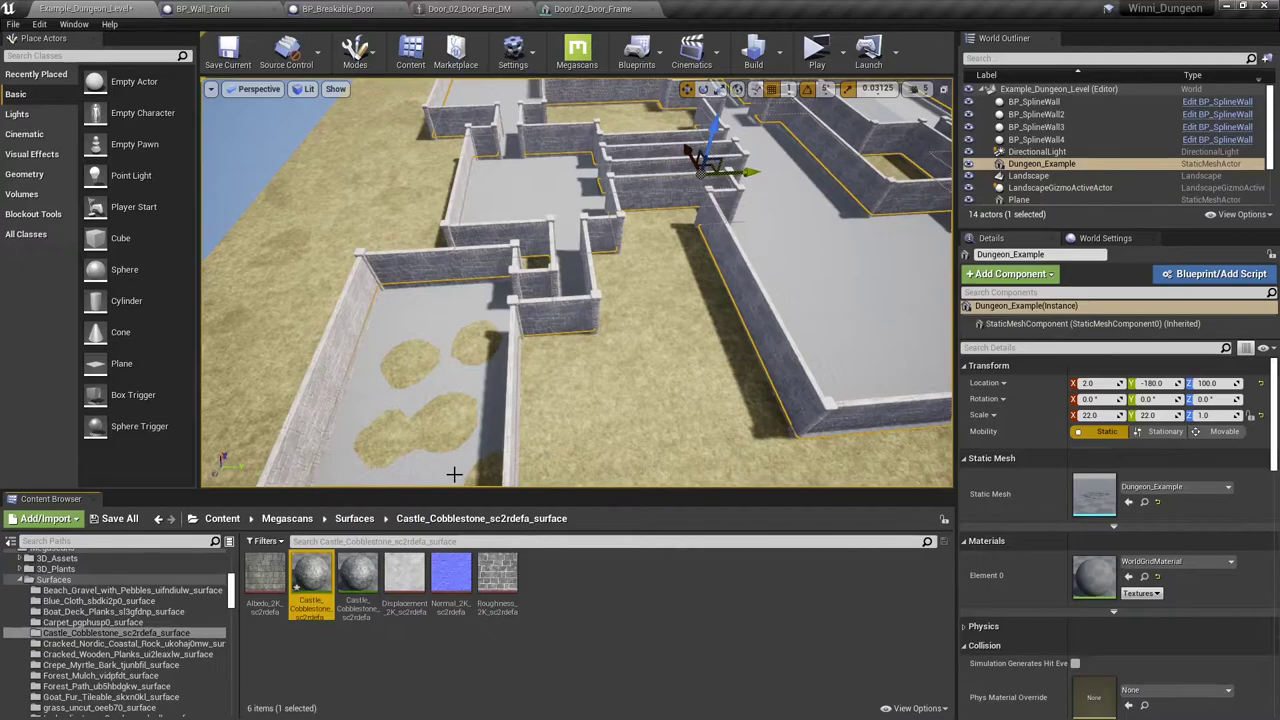
Apply the duplicated cobblestone material to Element 0 of the Dungeon_Example floor and view the stones up close.
drag(311, 580, 1100, 578)
mouse_move(805, 372)
right_down()
mouse_move(805, 315)
mouse_move(818, 318)
mouse_move(803, 368)
mouse_move(790, 368)
mouse_move(803, 368)
right_up()
key(w)
key(s)
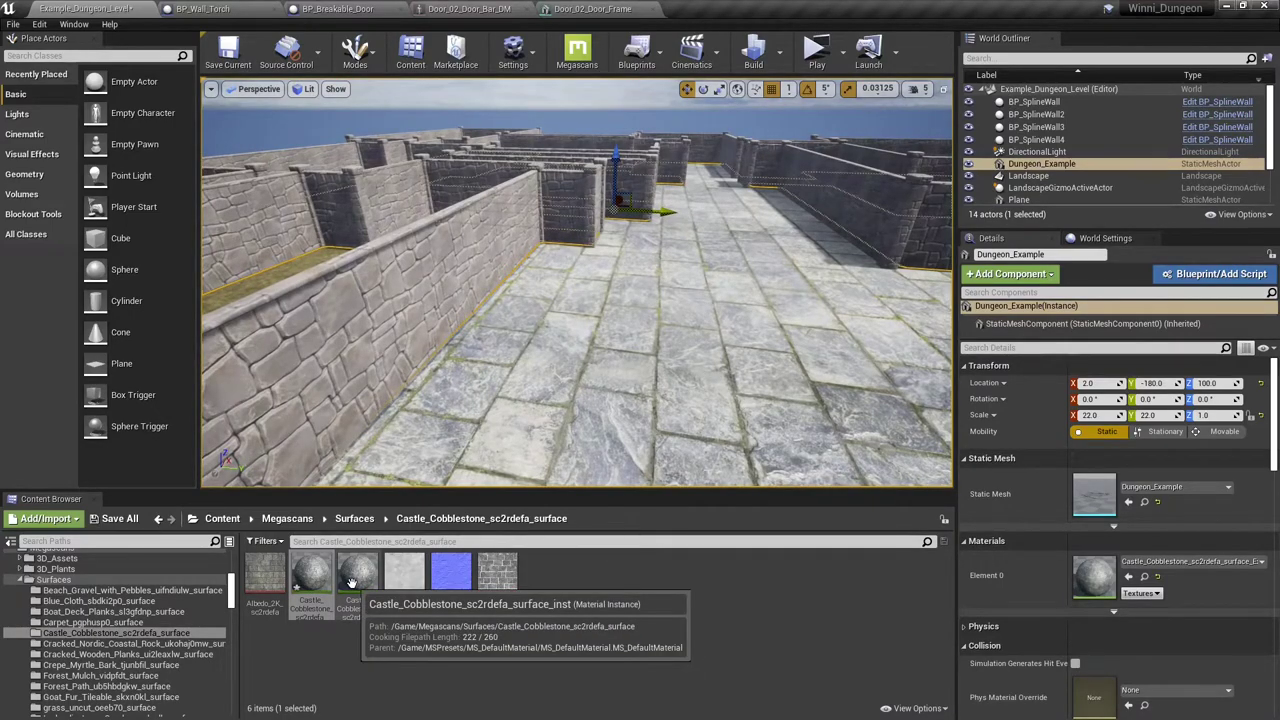
Open the duplicated cobblestone material instance in a floating window over the level viewport.
double_click(311, 580)
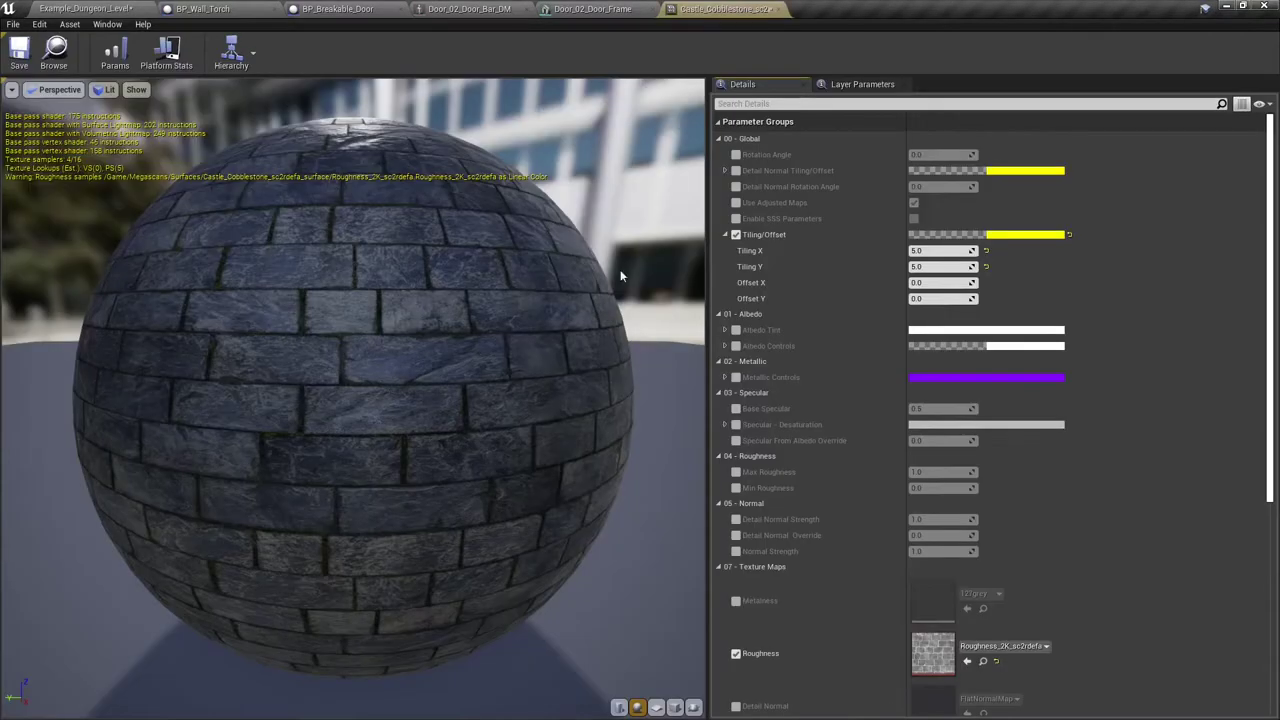
drag(726, 9, 748, 34)
click(85, 8)
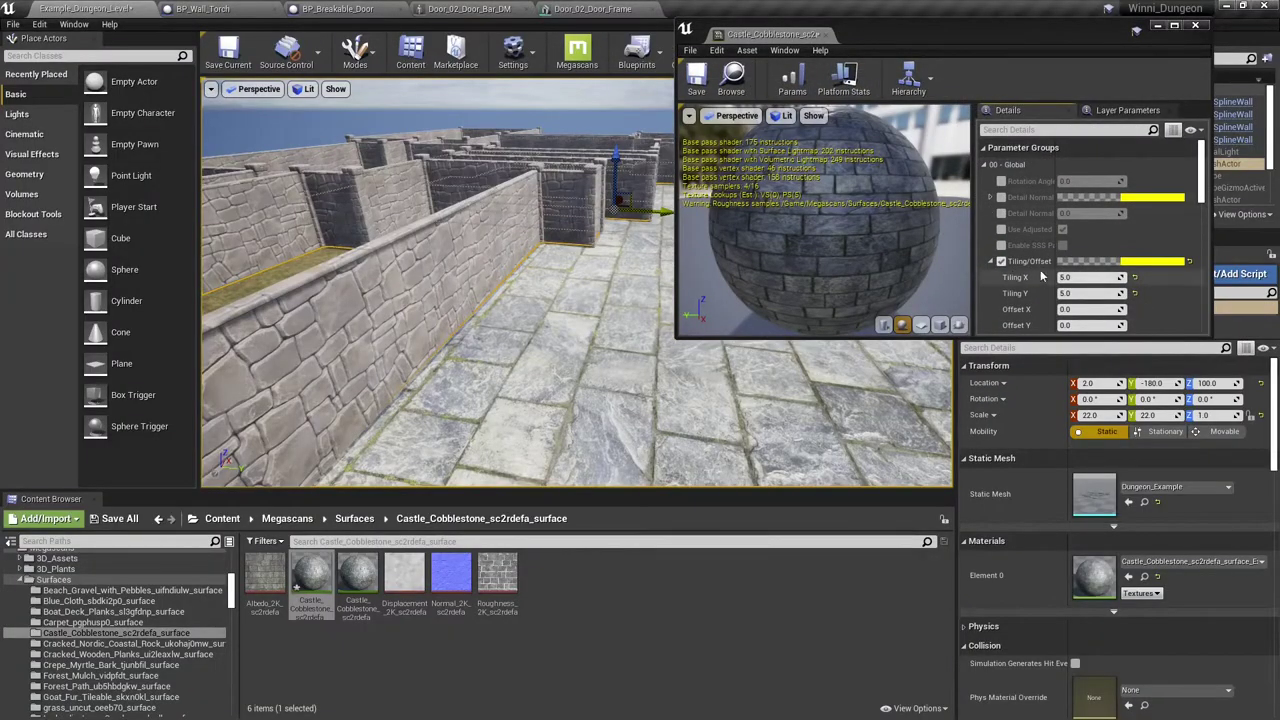
Set the cobblestone material's Tiling X and Tiling Y to 1.
scroll(1020, 278, down, 1)
click(1075, 258)
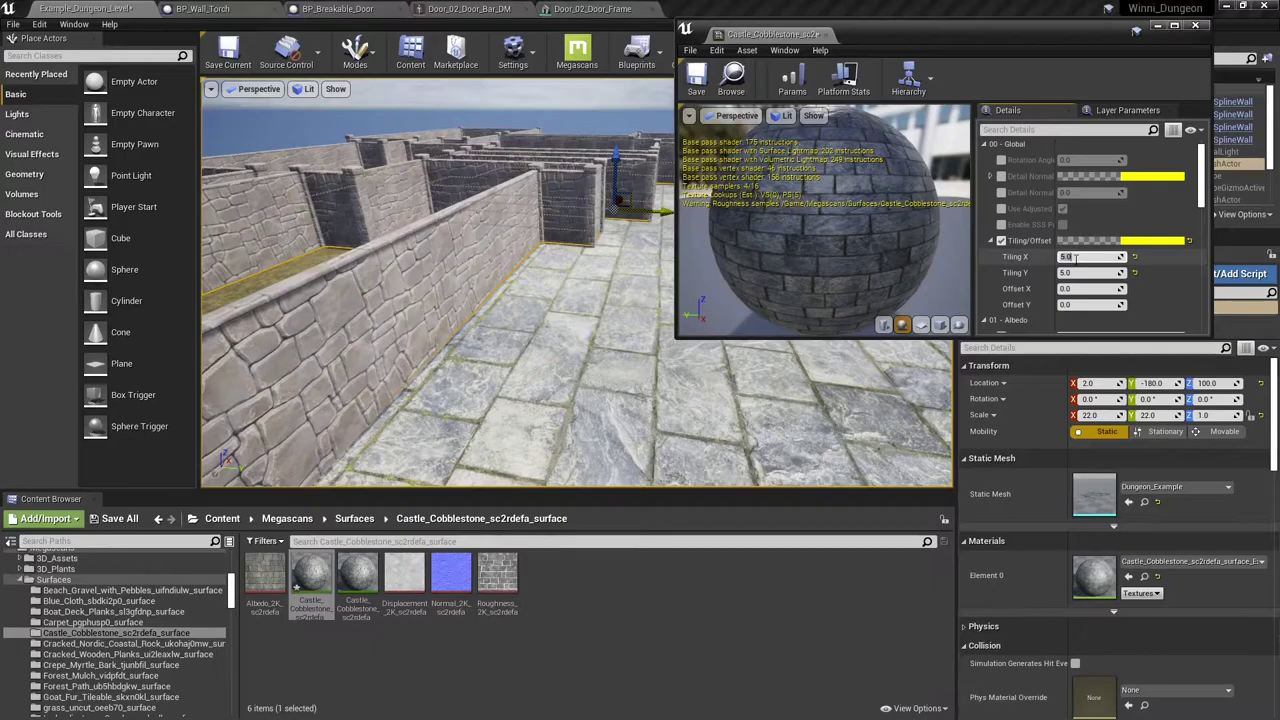
text(1)
key(Tab)
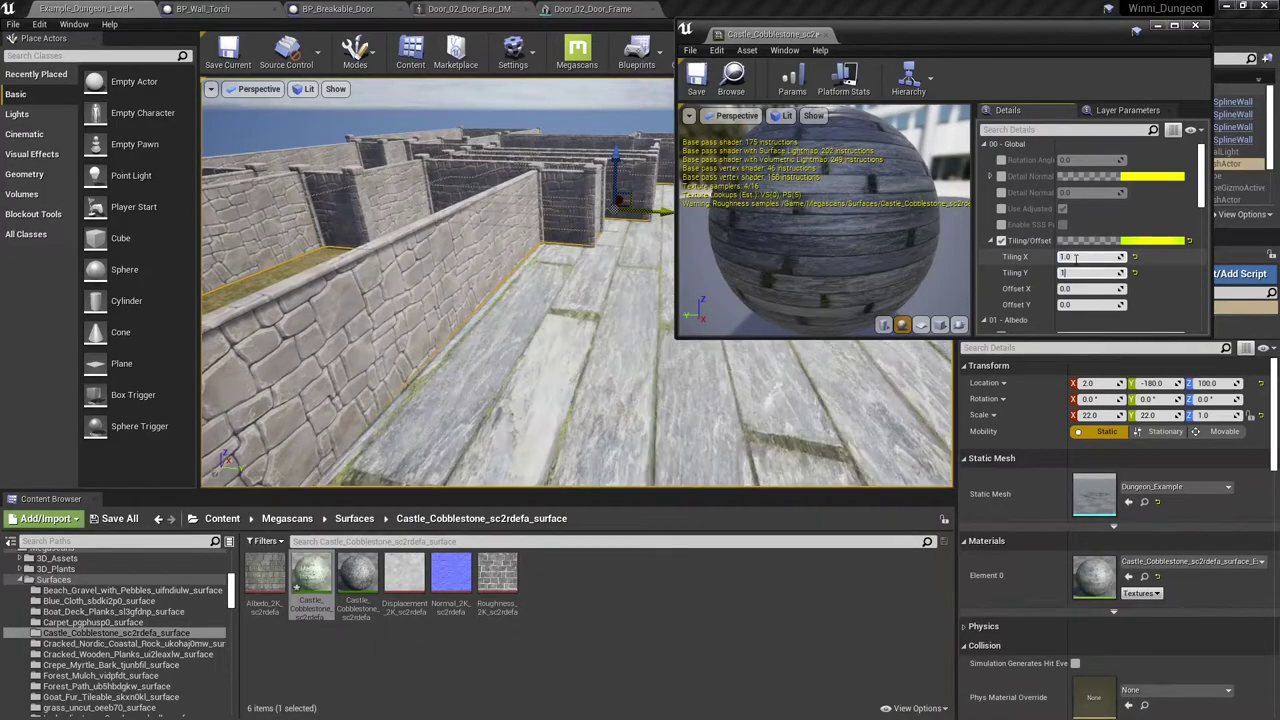
text(1)
key(Tab)
Set the cobblestone material's Tiling X and Tiling Y to 10.
key(shift+Tab)
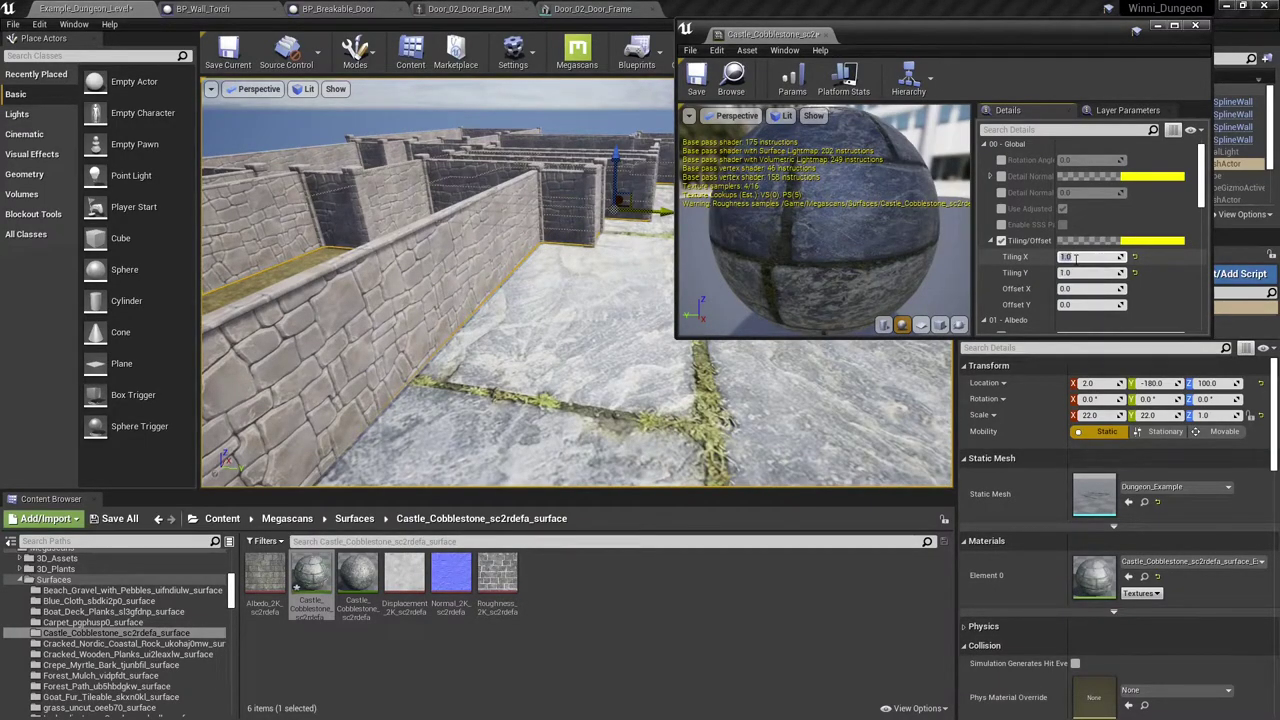
text(10)
key(Tab)
text(10)
key(Tab)
Set the cobblestone material's Tiling X and Tiling Y to 15 and check the floor from above.
key(shift+Tab)
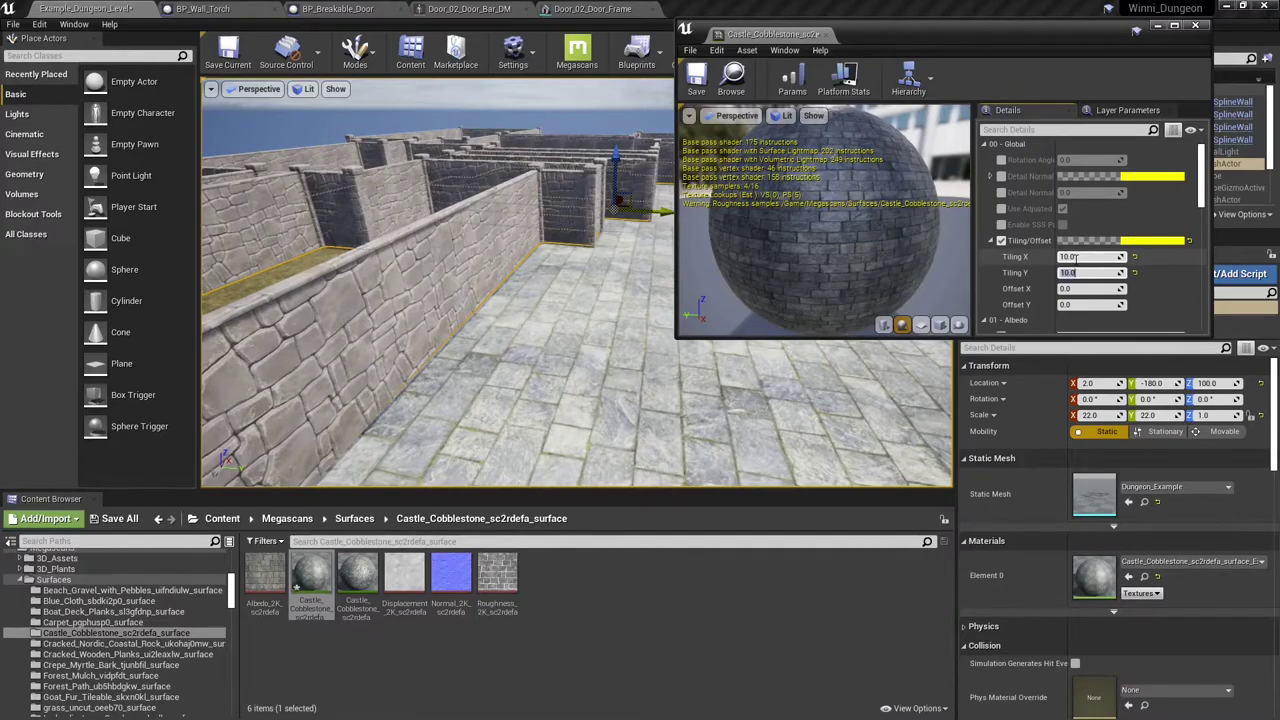
click(1075, 258)
text(15)
key(Tab)
text(1)
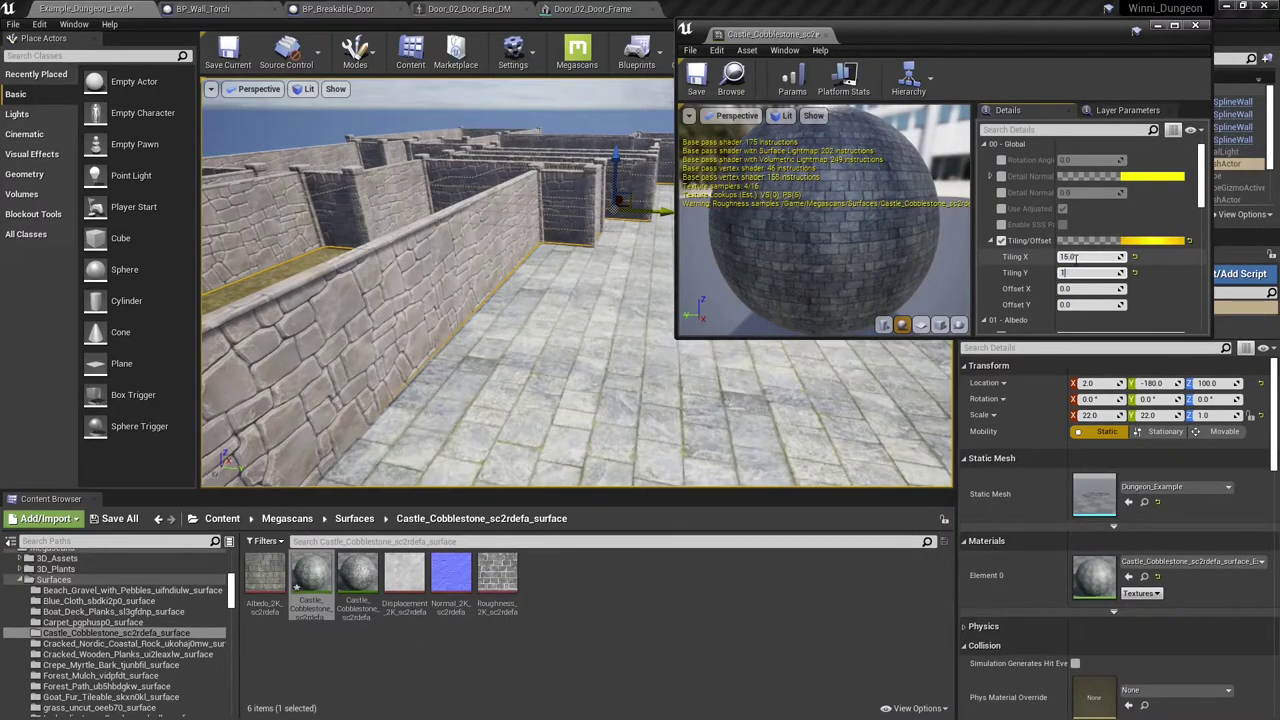
text(5)
key(Tab)
right_drag(514, 363, 610, 365)
right_drag(550, 430, 646, 337)
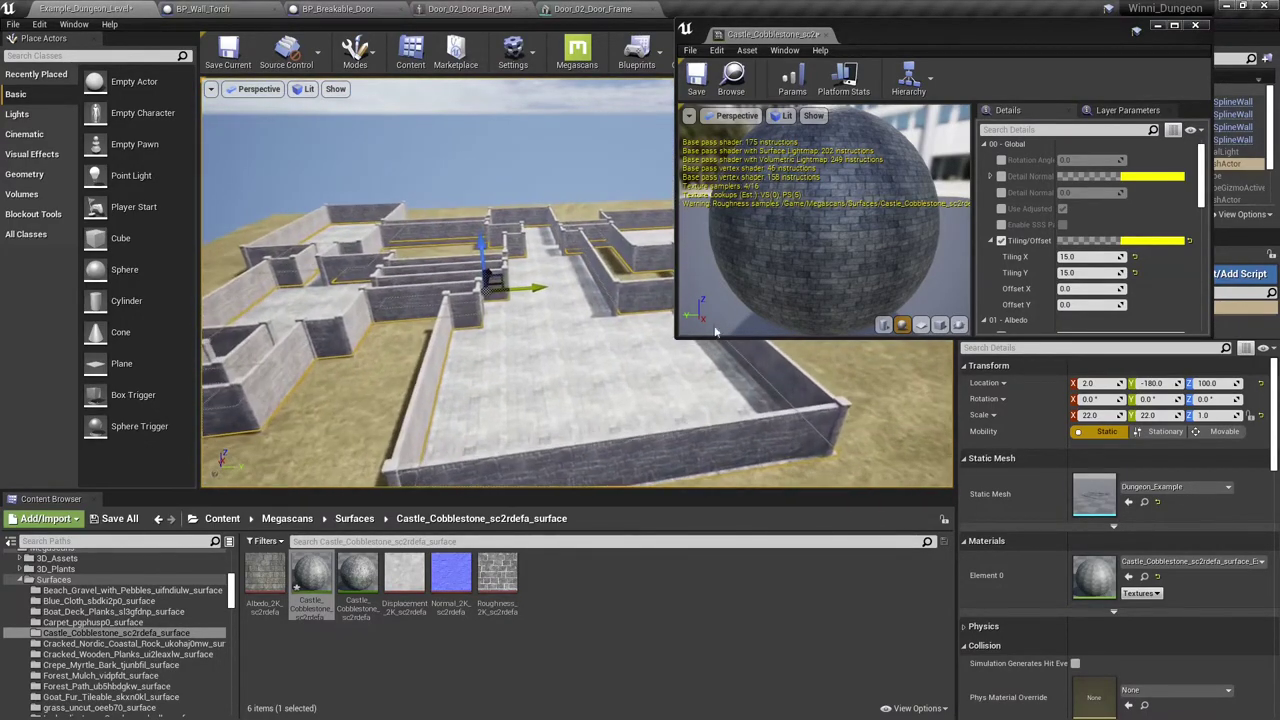
Enable the cobblestone material's Rotation Angle override and set it to 90.
click(1001, 160)
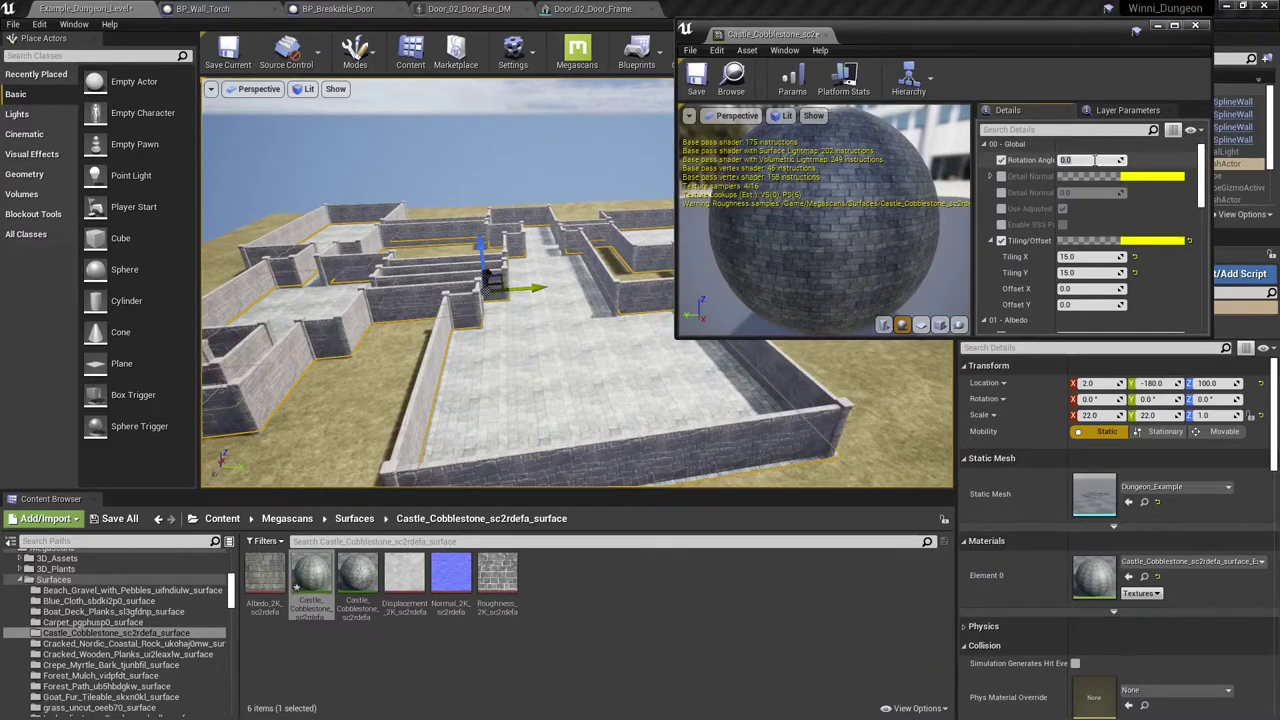
key(Return)
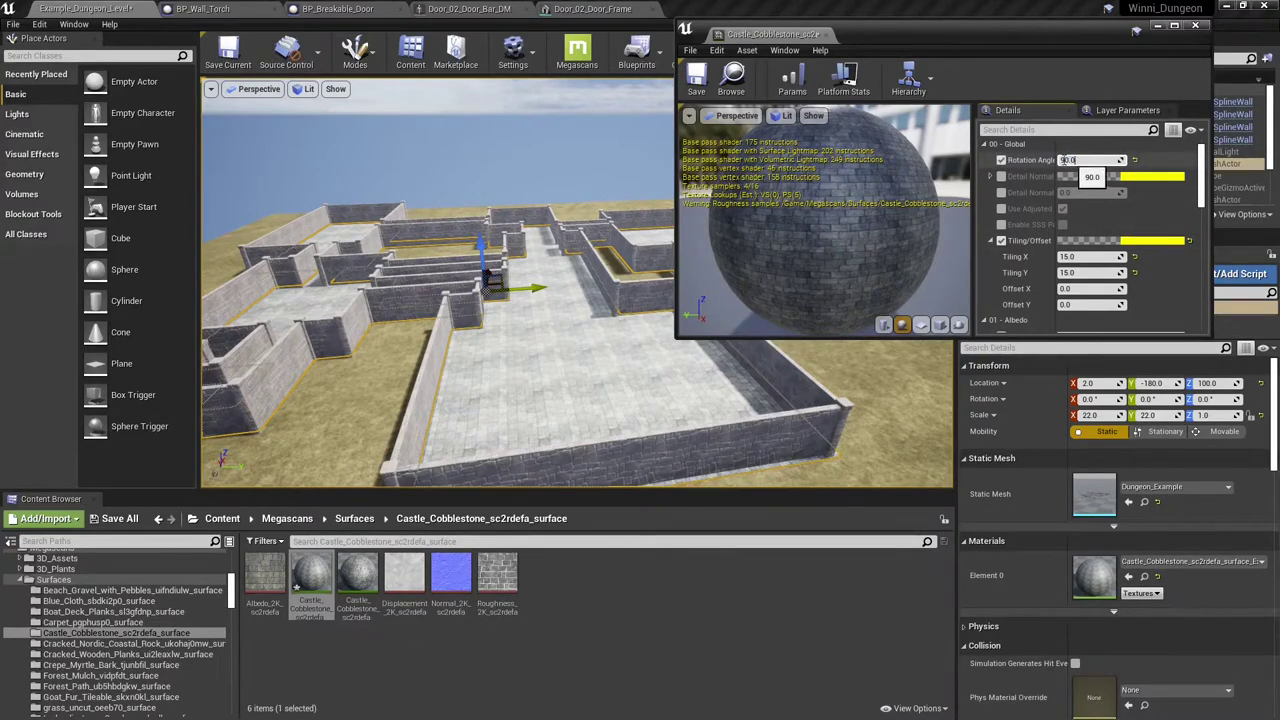
click(1068, 160)
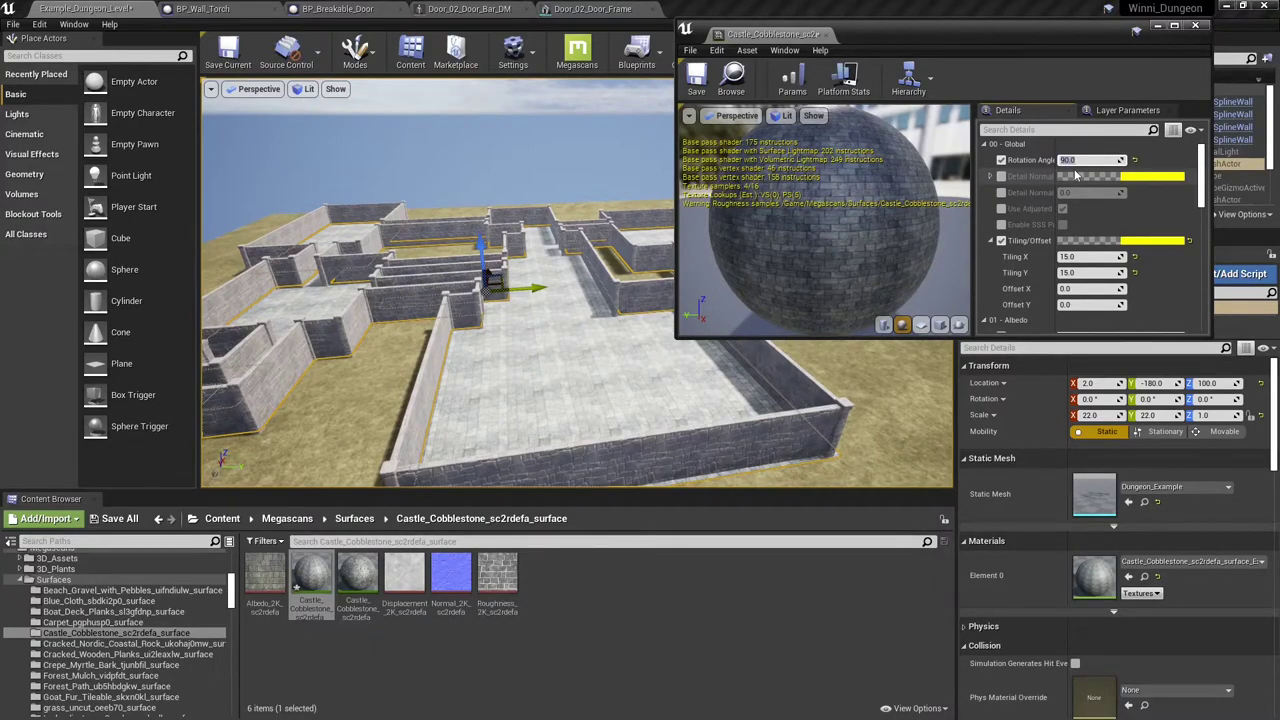
Reset the Rotation Angle, set it to 0.25, check the floor's stone direction and close the material instance window.
click(1134, 160)
drag(1064, 161, 1114, 160)
click(1069, 161)
text(.25)
key(Return)
right_drag(577, 340, 515, 410)
key(w)
key(s)
right_drag(460, 315, 464, 280)
click(1195, 25)
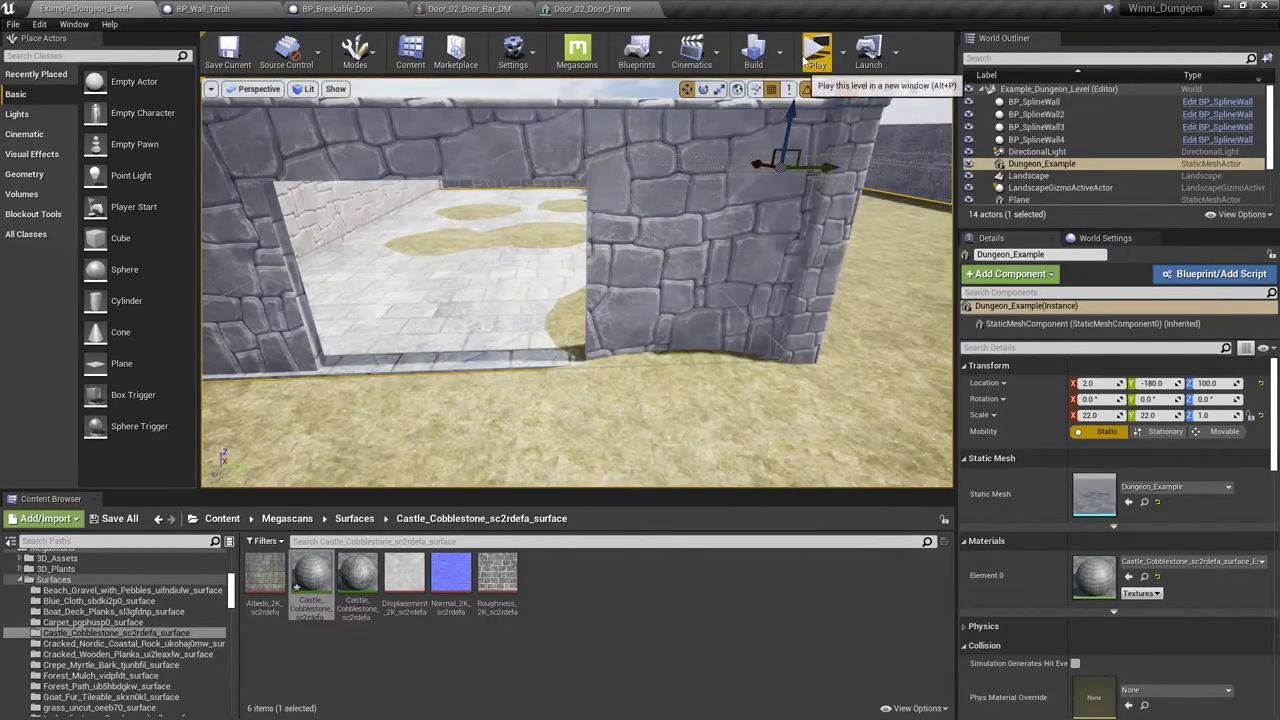
Play the level and run the character through the wall opening into the dungeon room.
click(806, 62)
key(w)
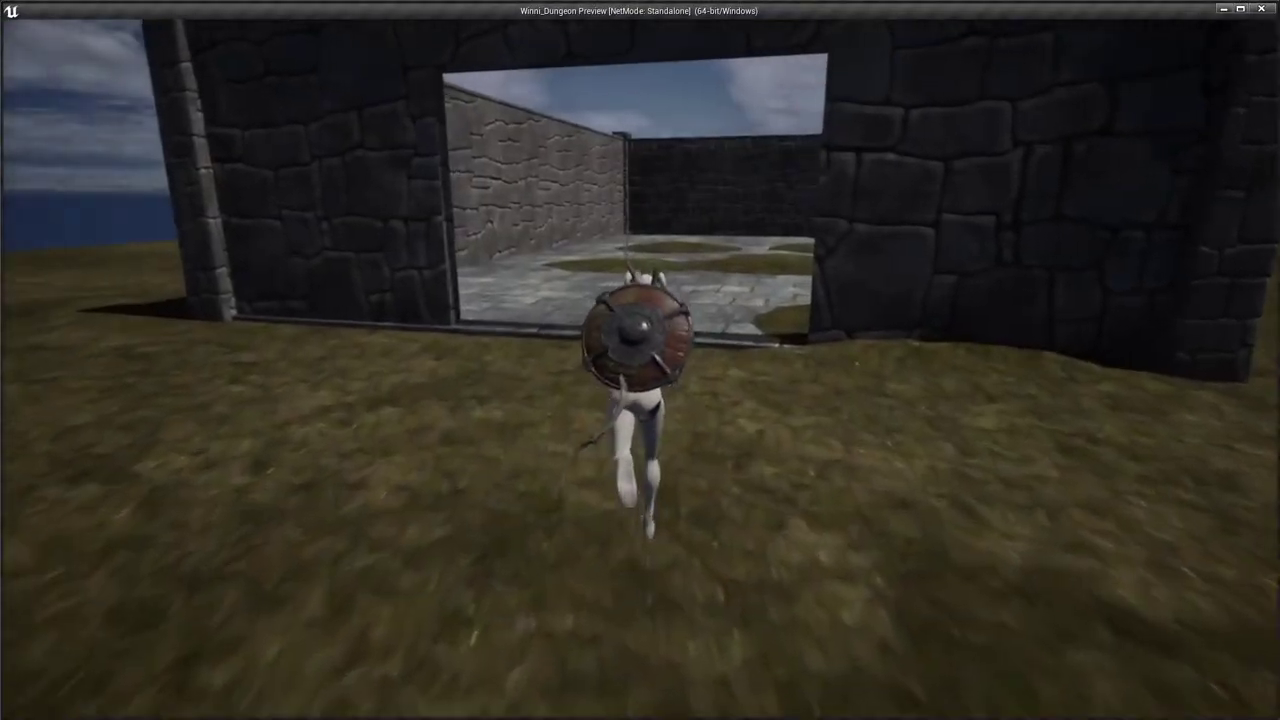
key(w)
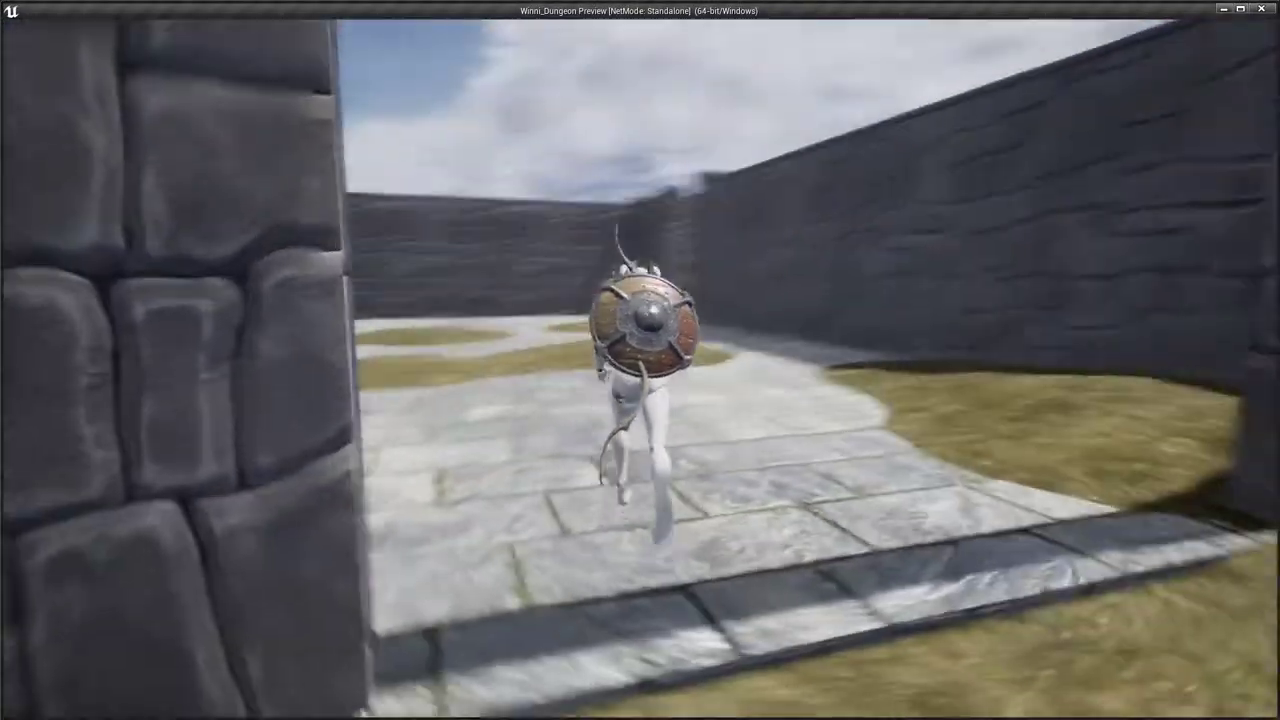
key(w)
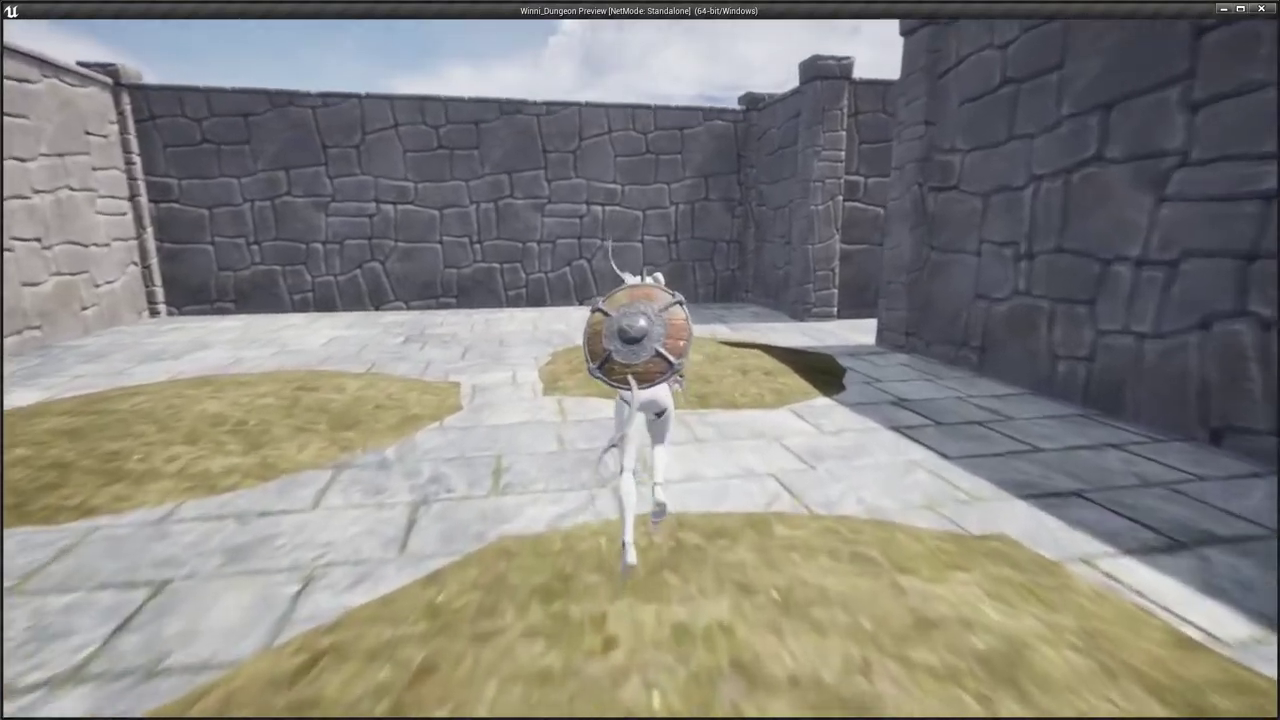
Run the character through the dungeon rooms and the narrow corridor, then inspect the size of the floor stones.
key(w)
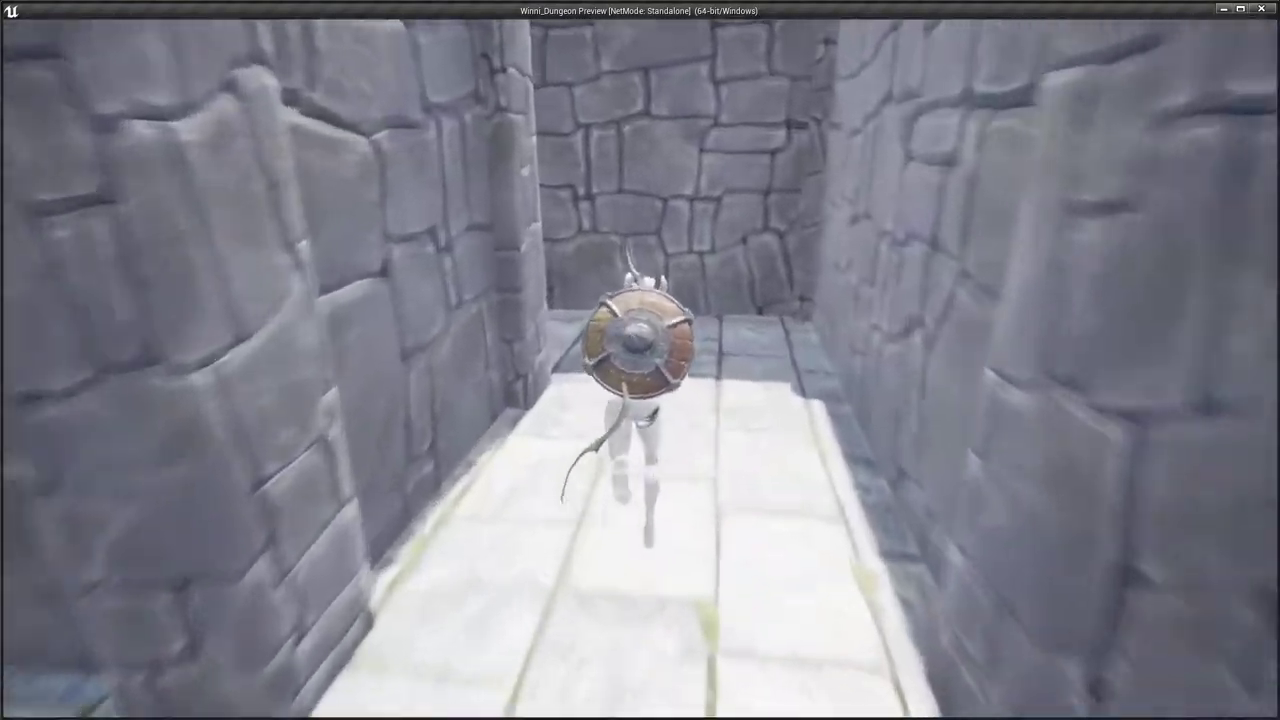
key(w)
key(w)
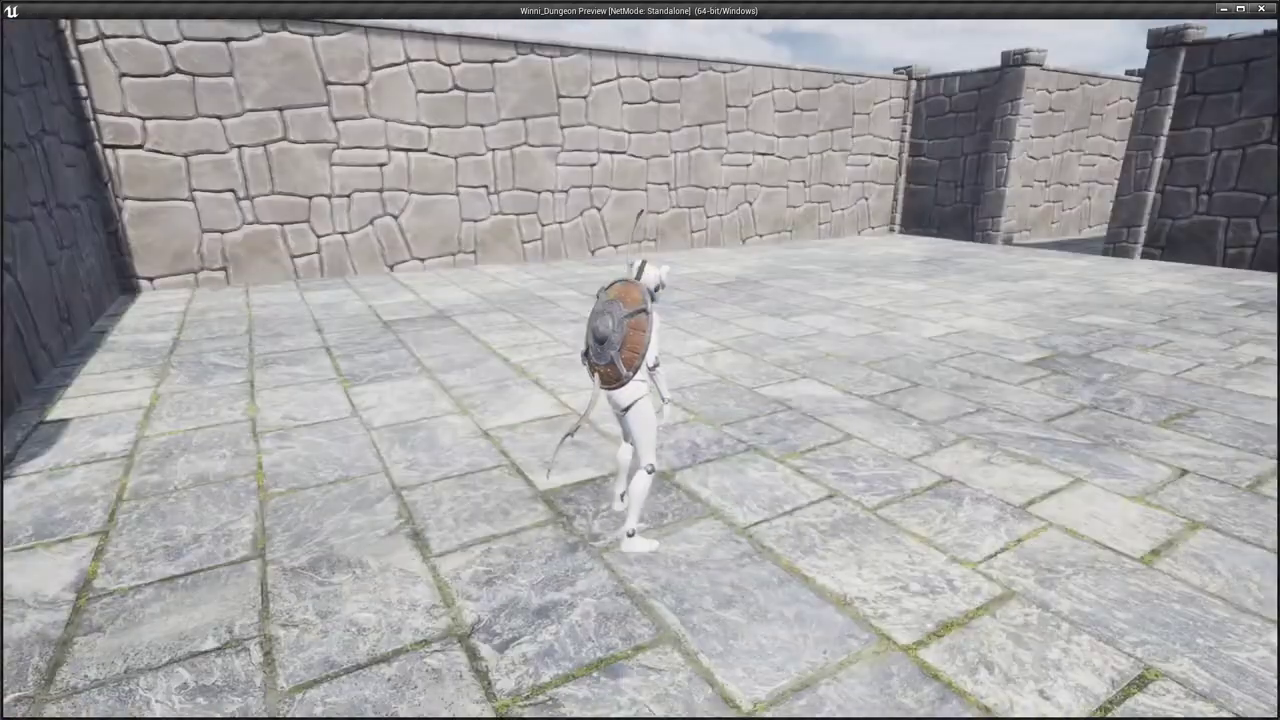
key(w)
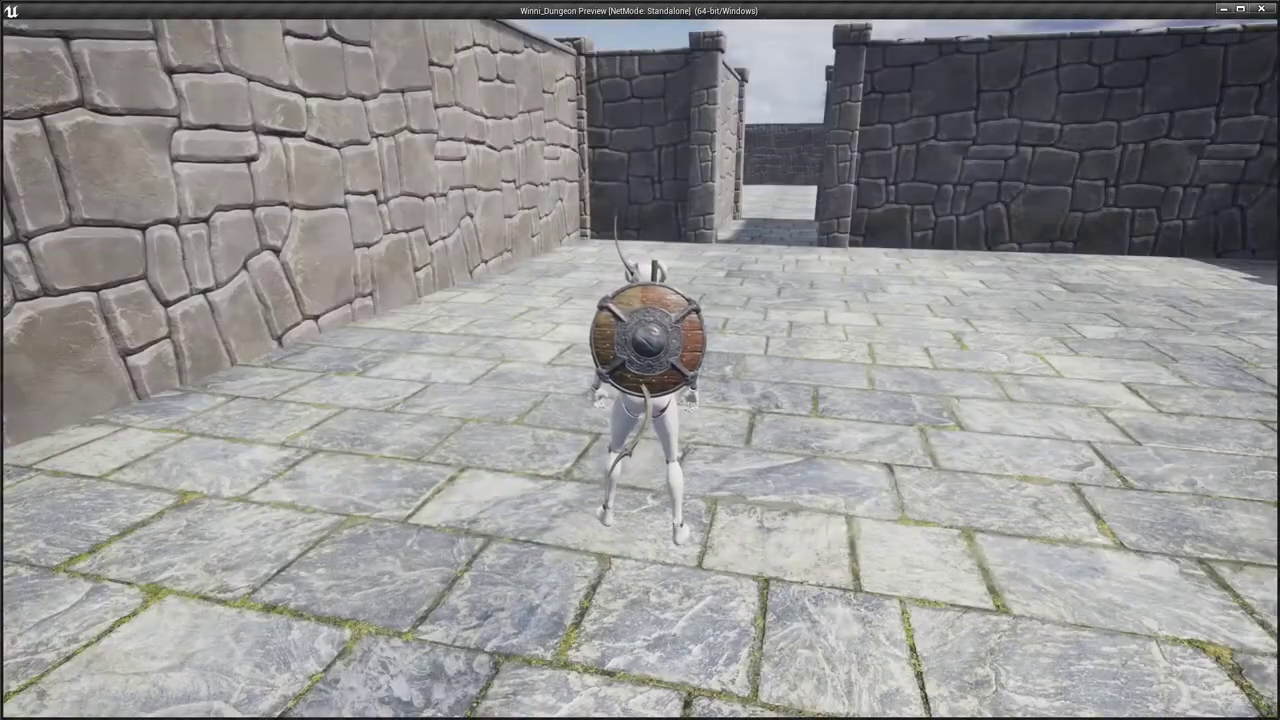
key(d)
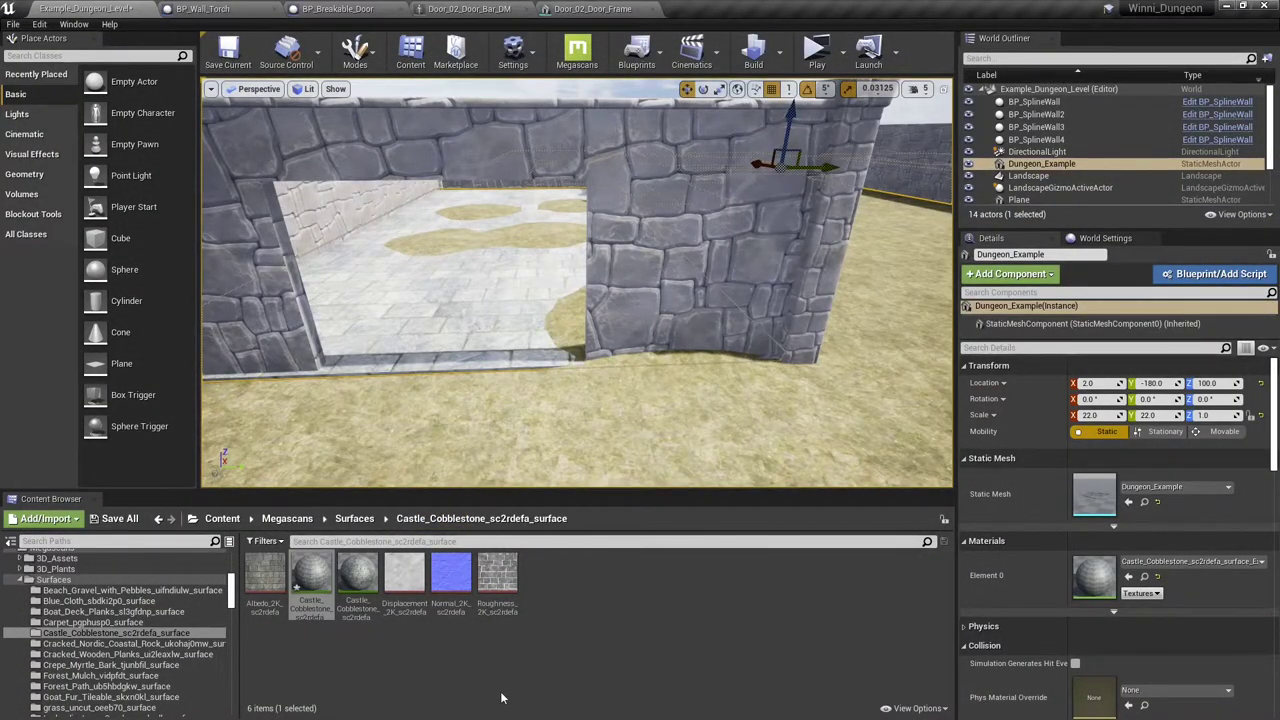
Reopen the cobblestone material instance, set Tiling X and Tiling Y to 20 and check the floor up close.
key(super)
mouse_move(538, 707)
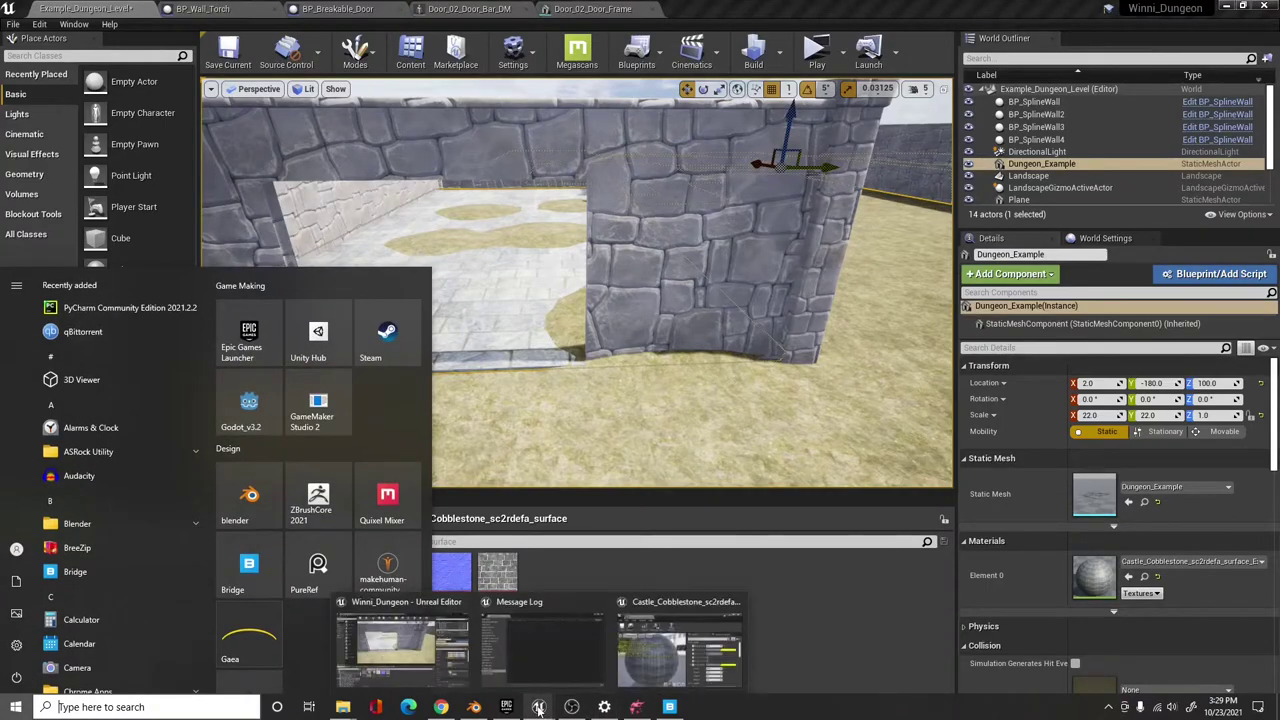
click(686, 625)
click(1001, 160)
click(1094, 256)
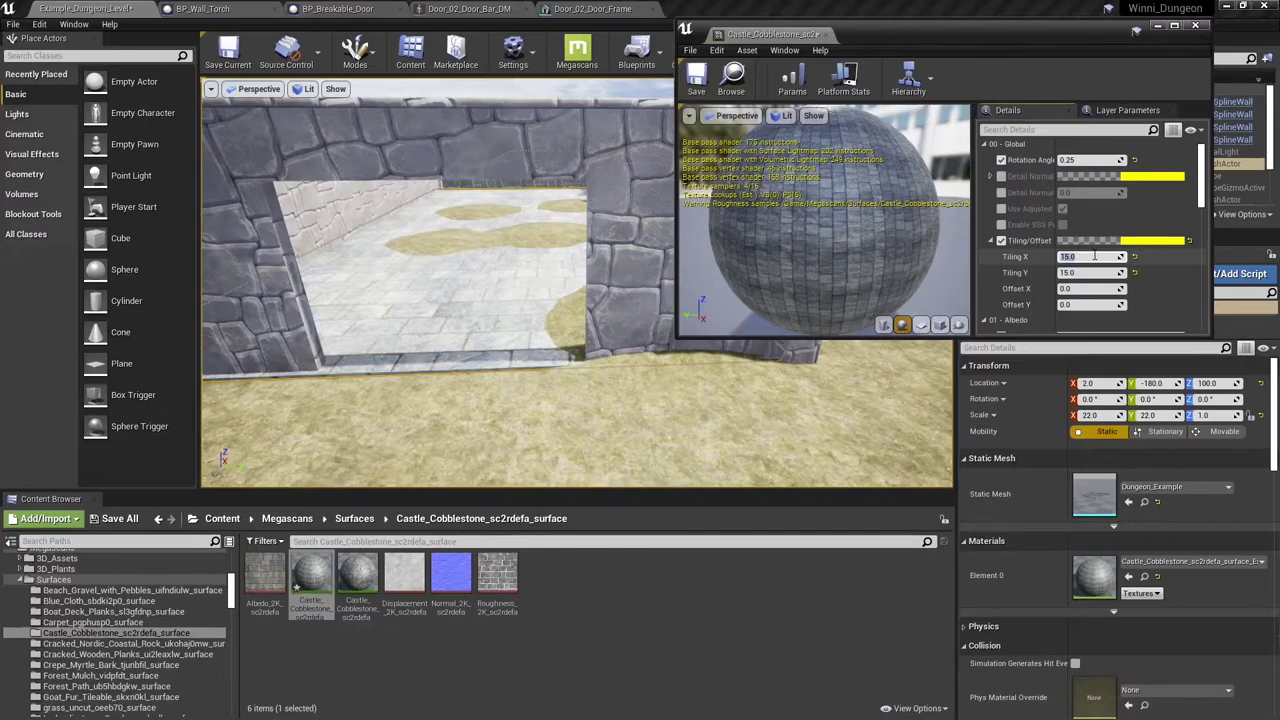
text(20)
key(Return)
right_drag(440, 300, 760, 325)
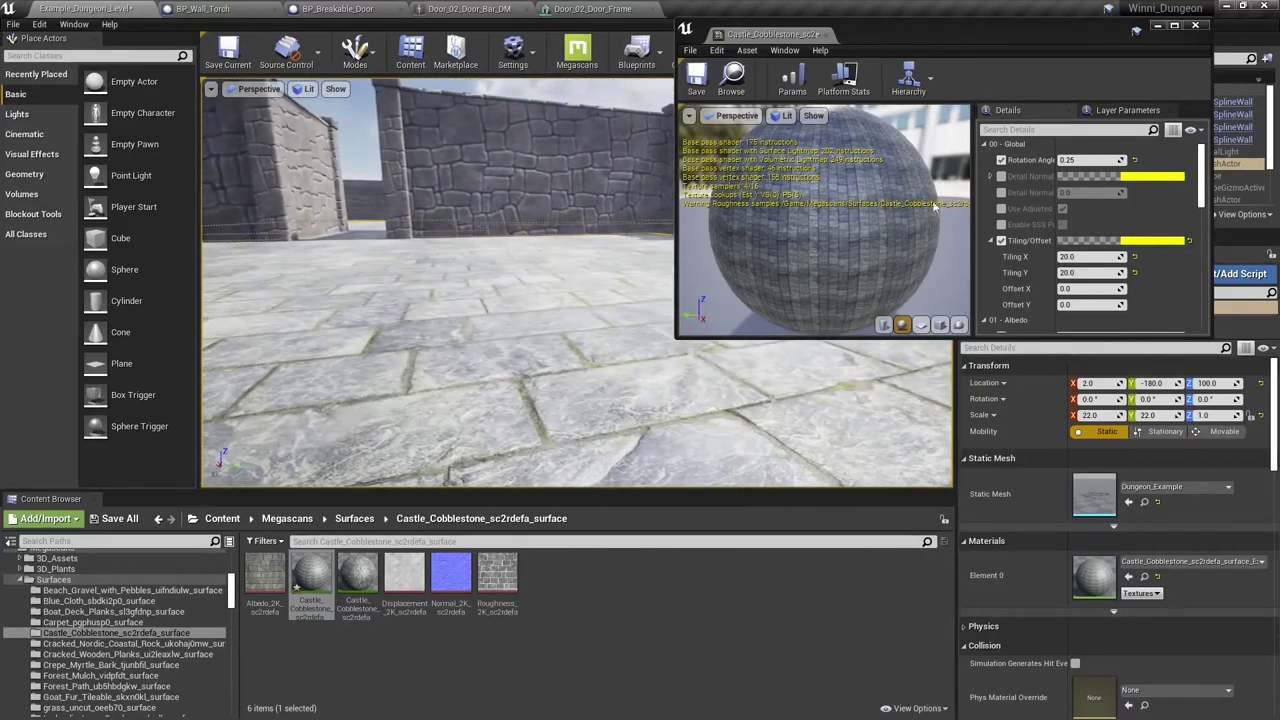
Set the cobblestone material's Tiling X and Tiling Y to 30 and minimise the material instance window.
click(1100, 257)
text(30)
key(Tab)
text(30)
key(Tab)
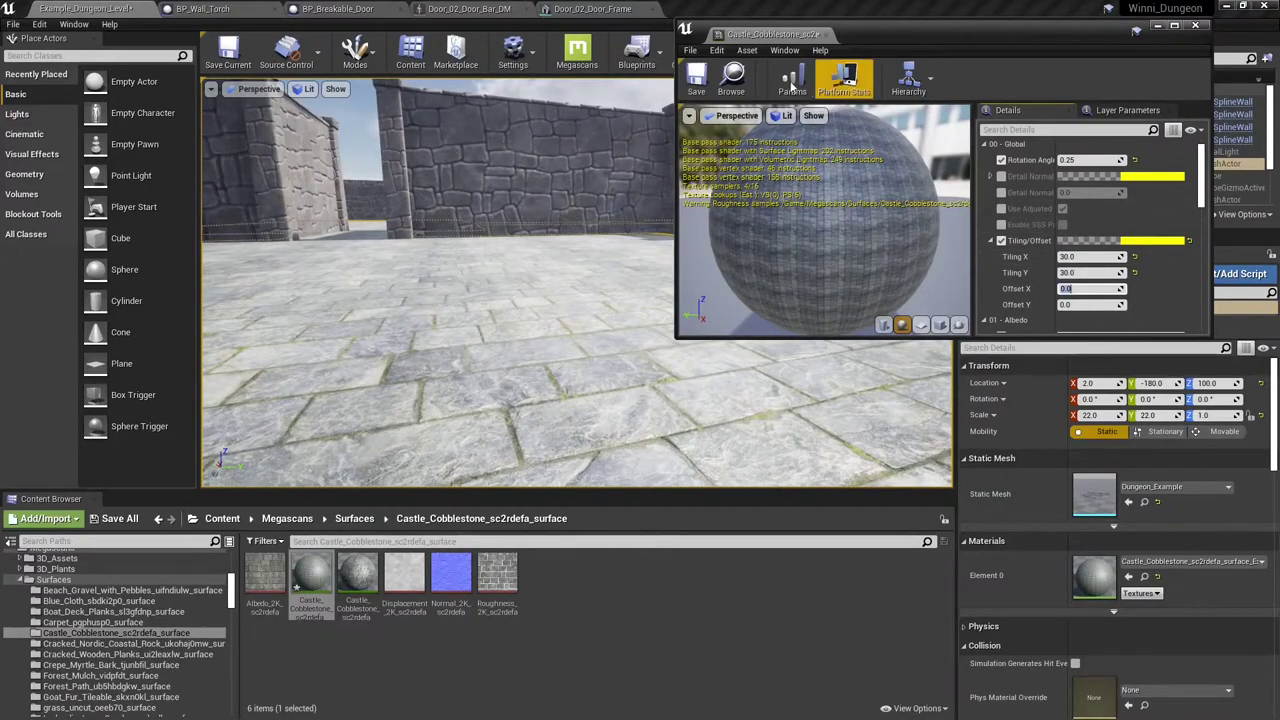
click(572, 157)
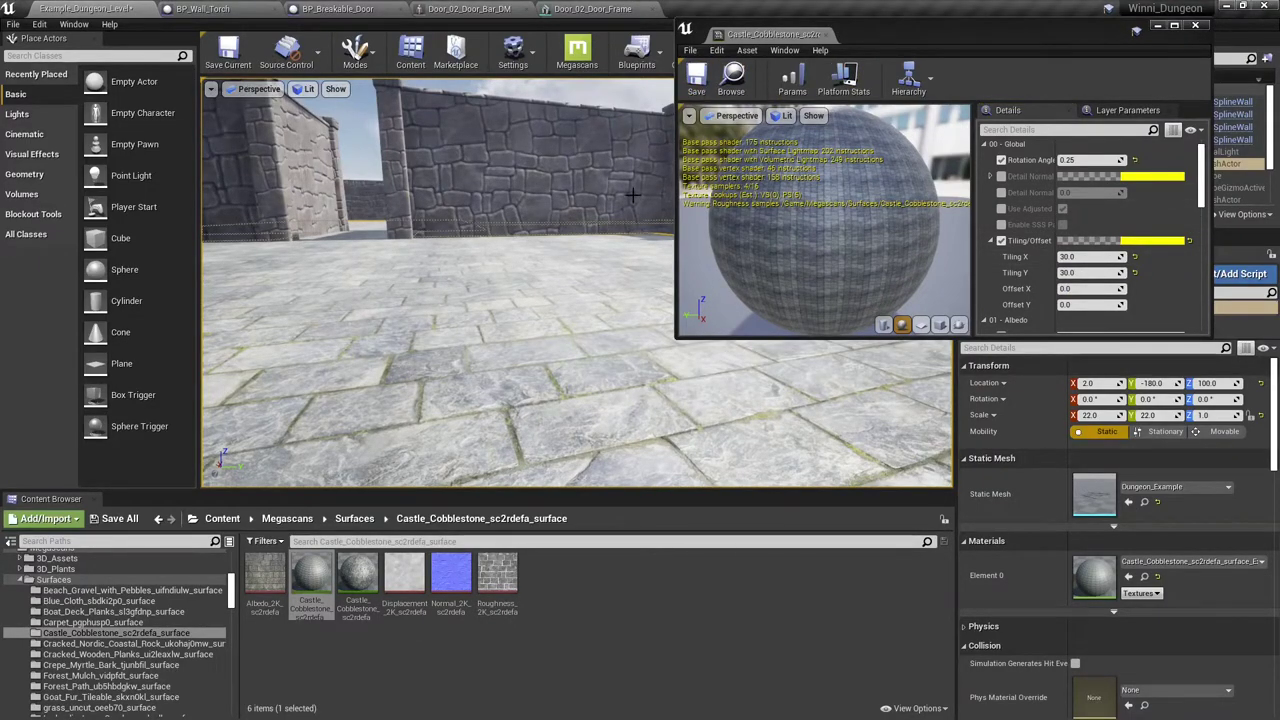
click(1157, 25)
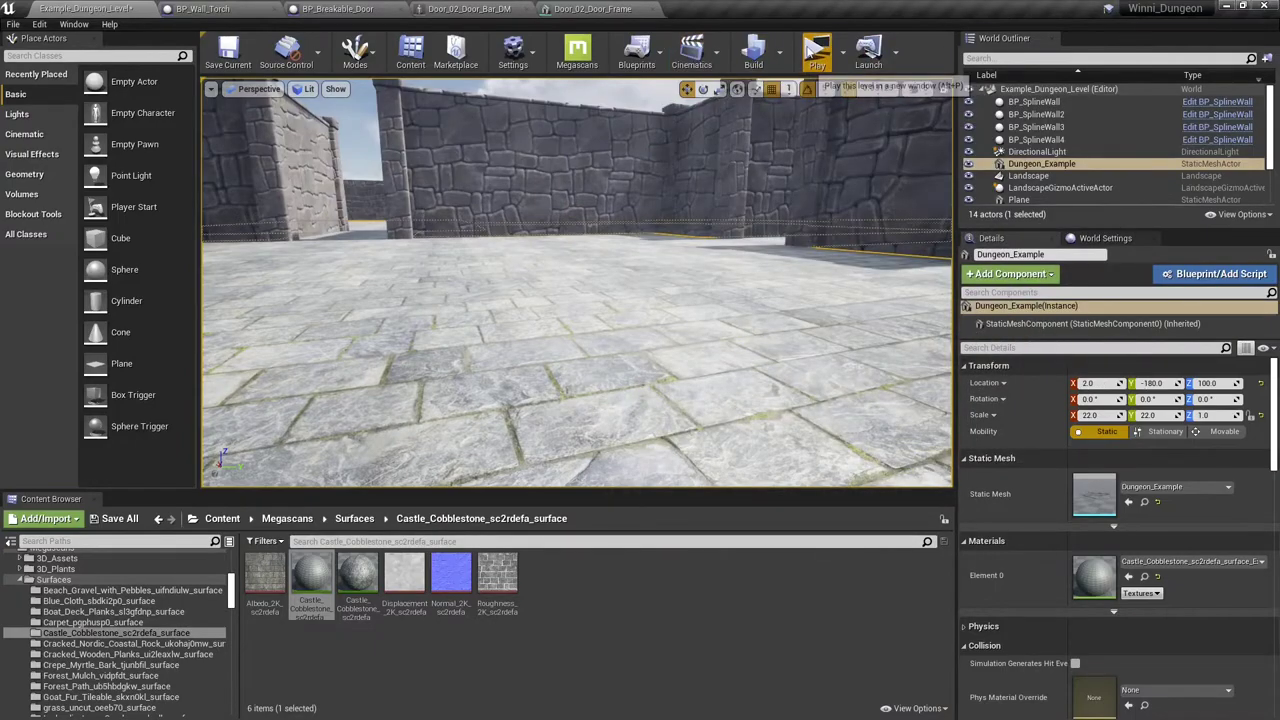
Play the level and run the character across the retiled stone floor toward the next room.
click(812, 45)
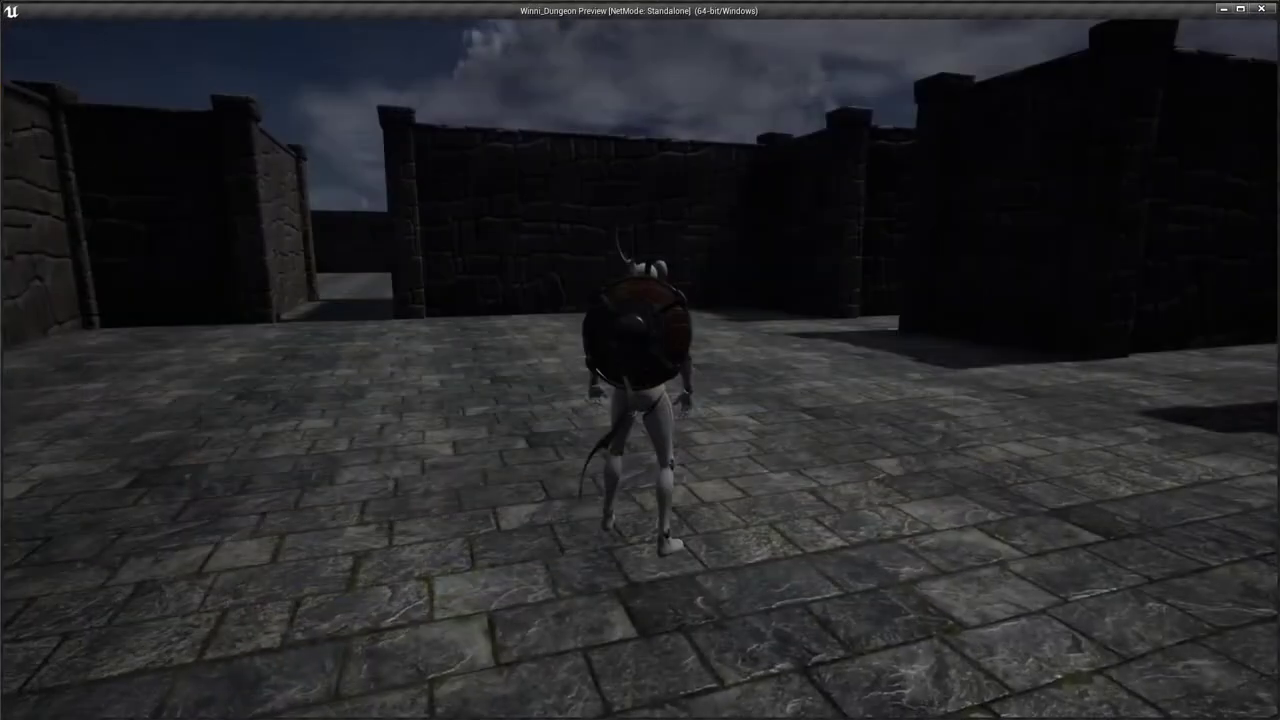
key(w)
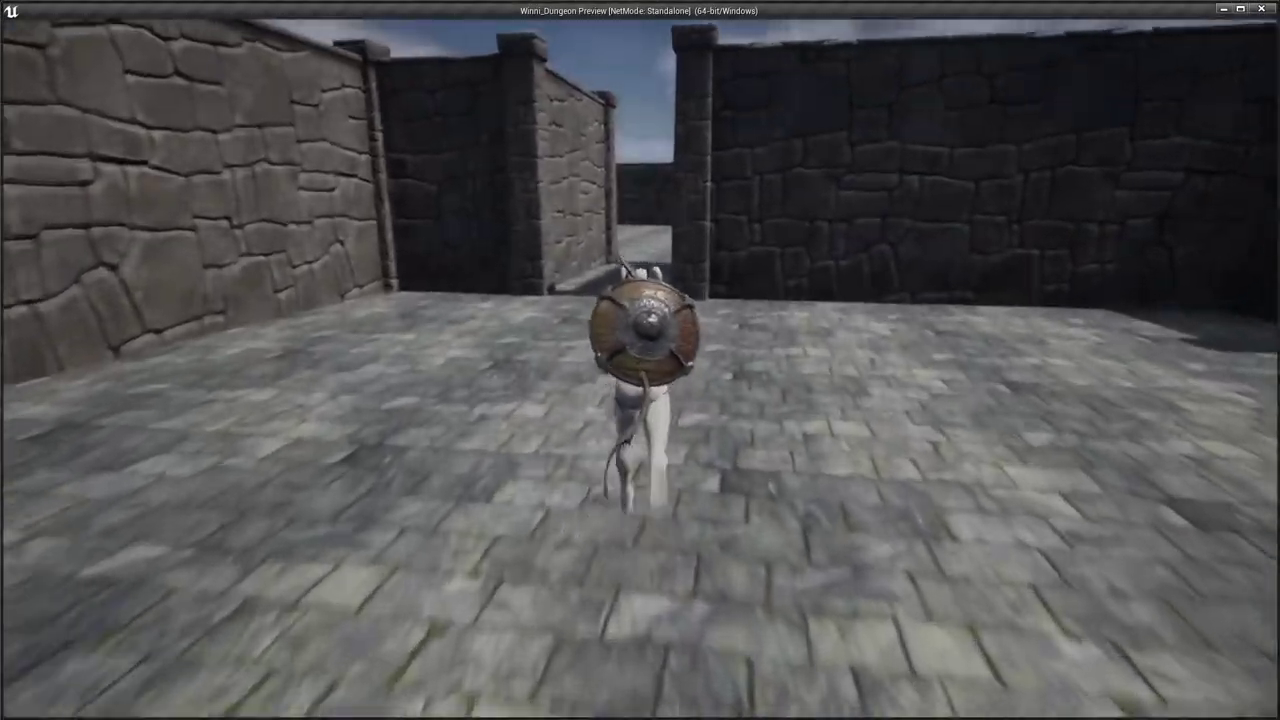
key(w)
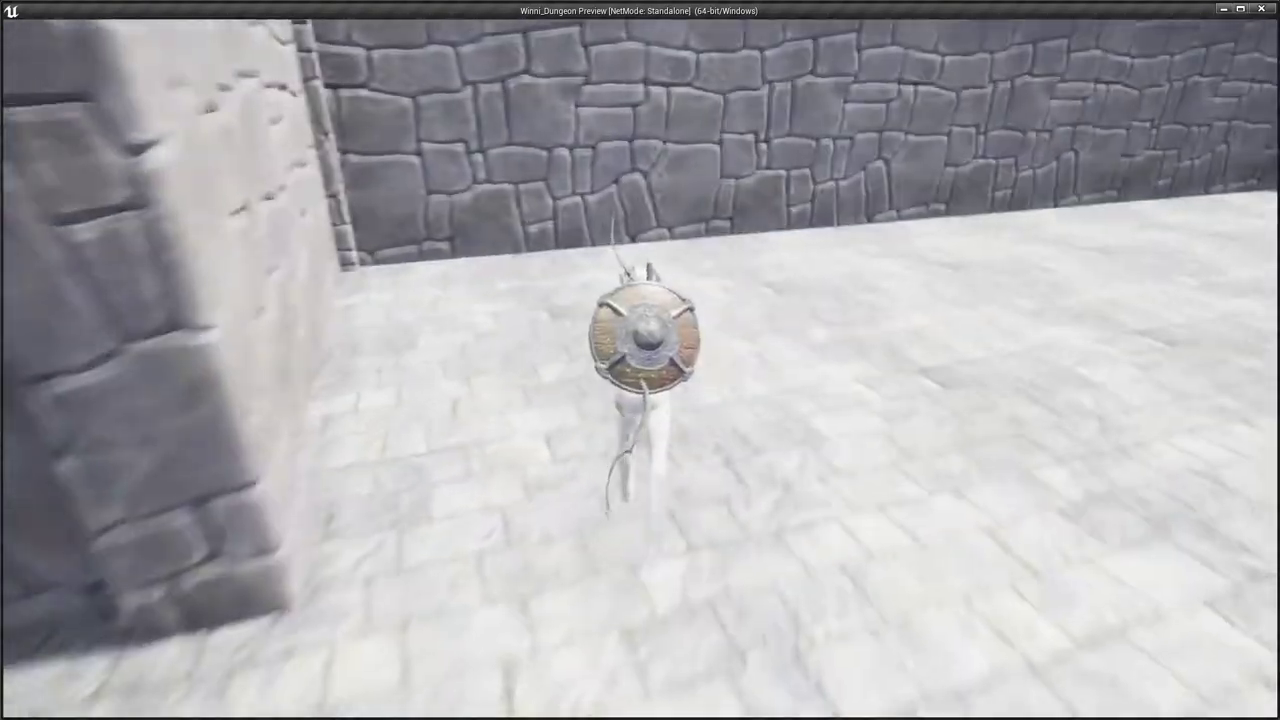
key(w)
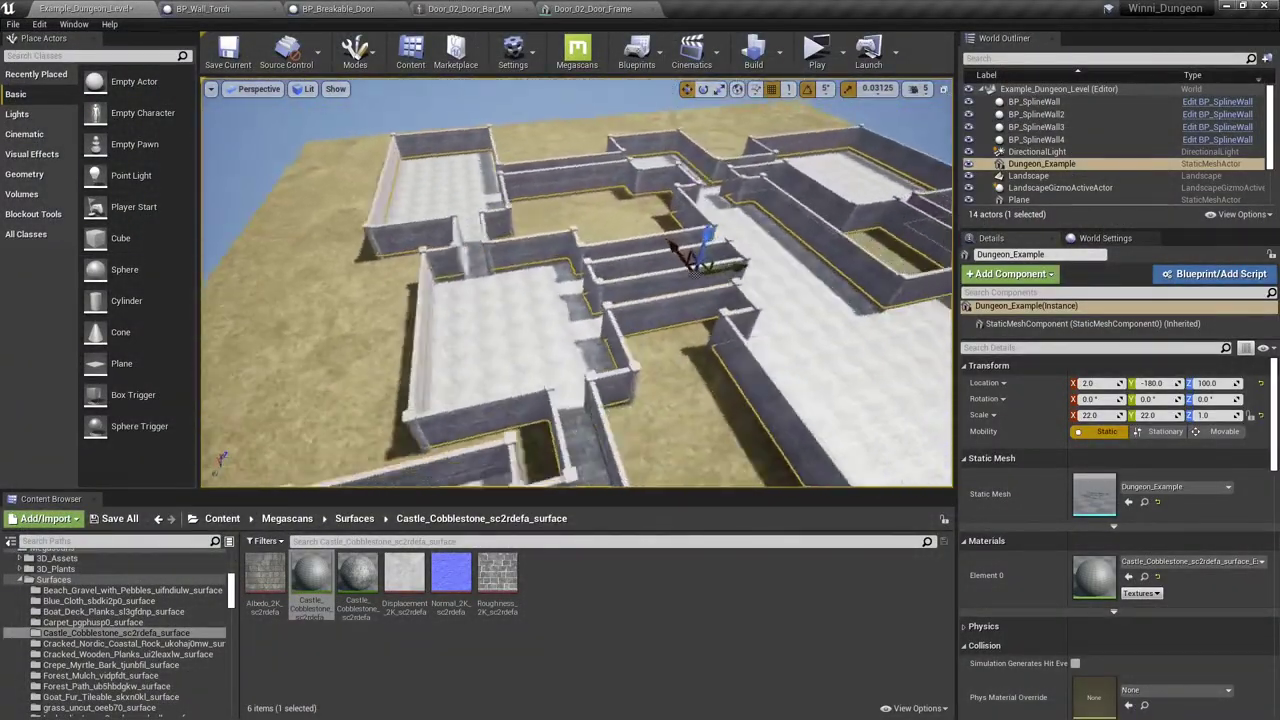
Select BP_SplineWall3 around the grass courtyard and add one element to its Sections to Add Doorway array.
mouse_move(576, 282)
right_down()
mouse_move(530, 282)
mouse_move(415, 325)
mouse_move(580, 288)
right_up()
key(s)
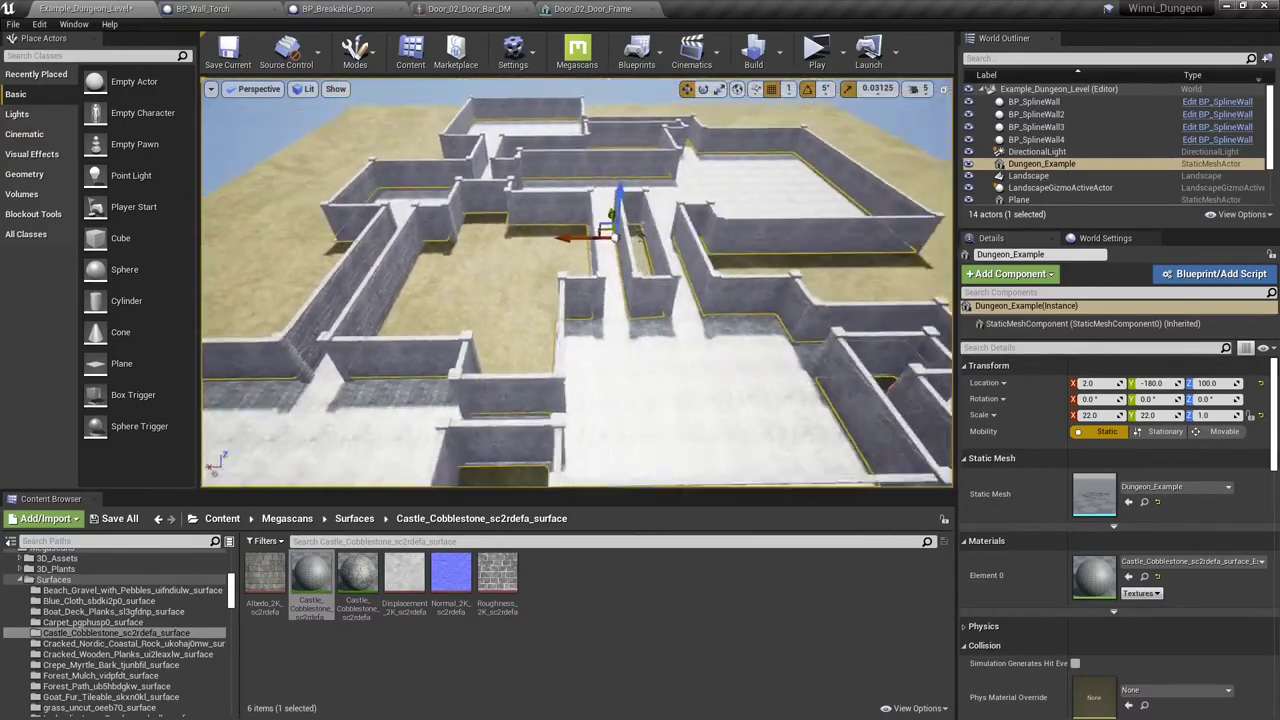
click(521, 209)
key(f)
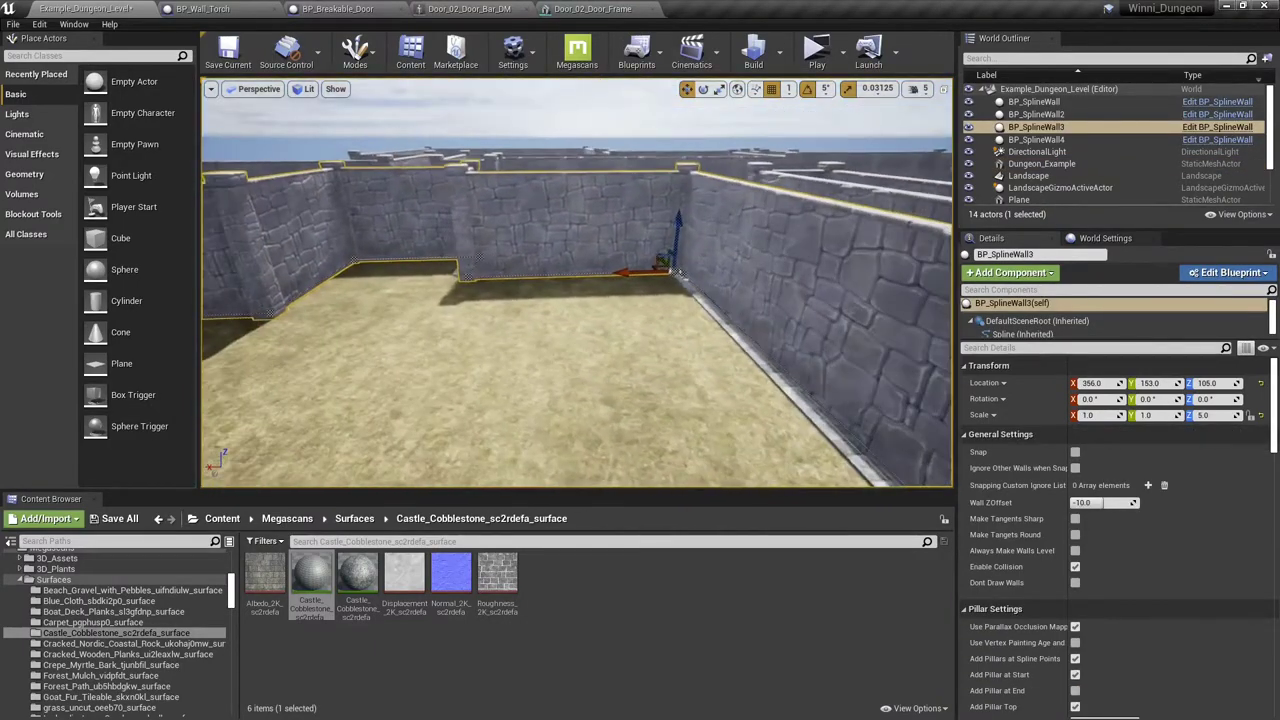
scroll(1082, 490, down, 10)
scroll(1082, 490, down, 6)
scroll(1048, 320, down, 1)
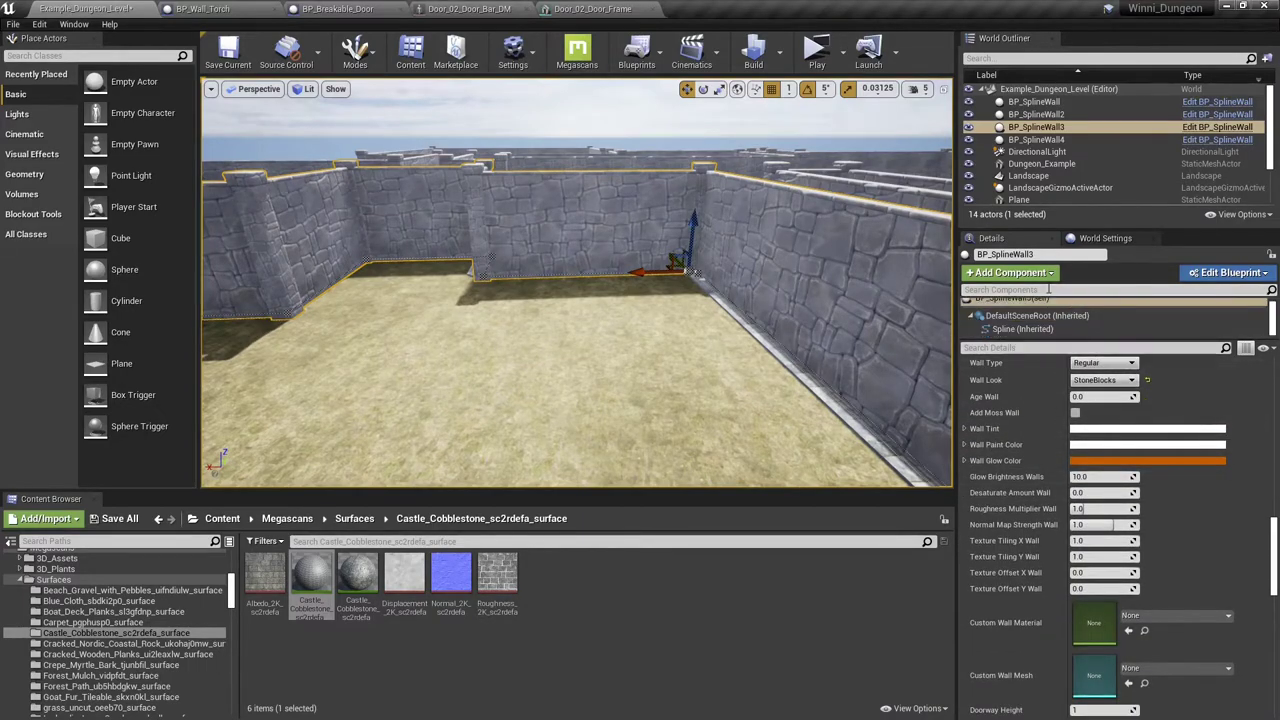
click(1048, 289)
text(door)
scroll(1120, 486, down, 5)
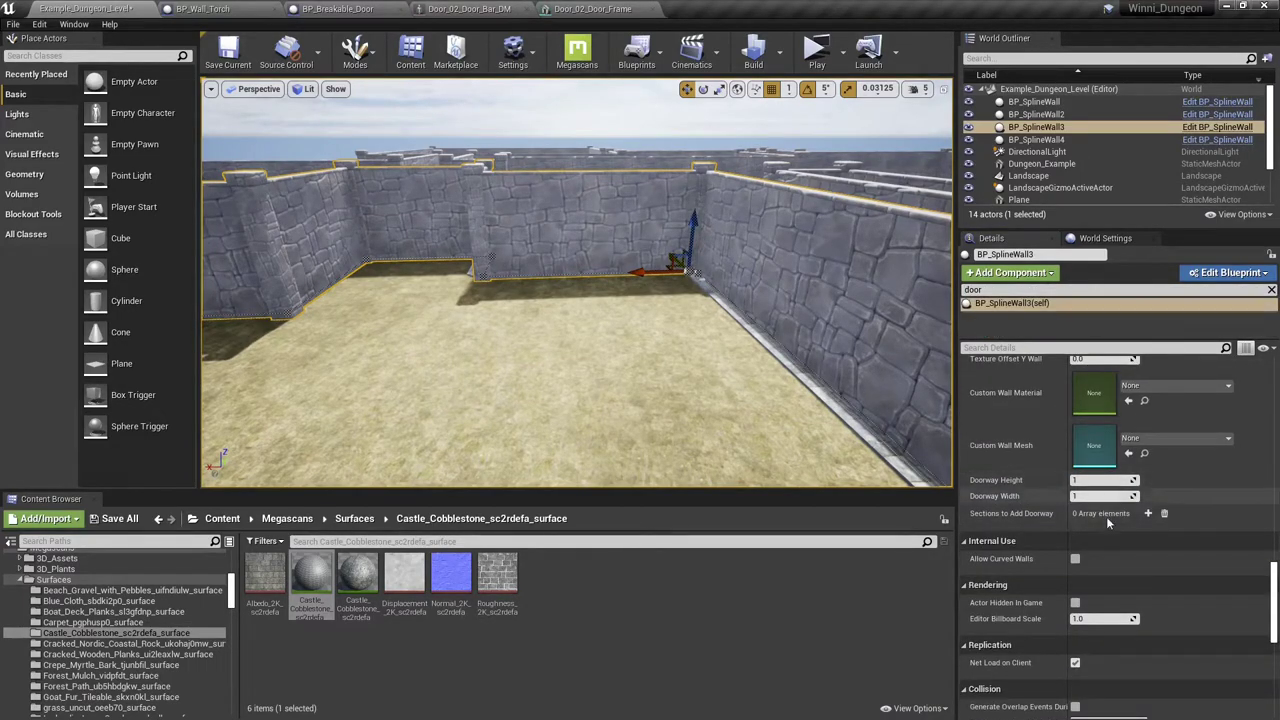
click(1149, 513)
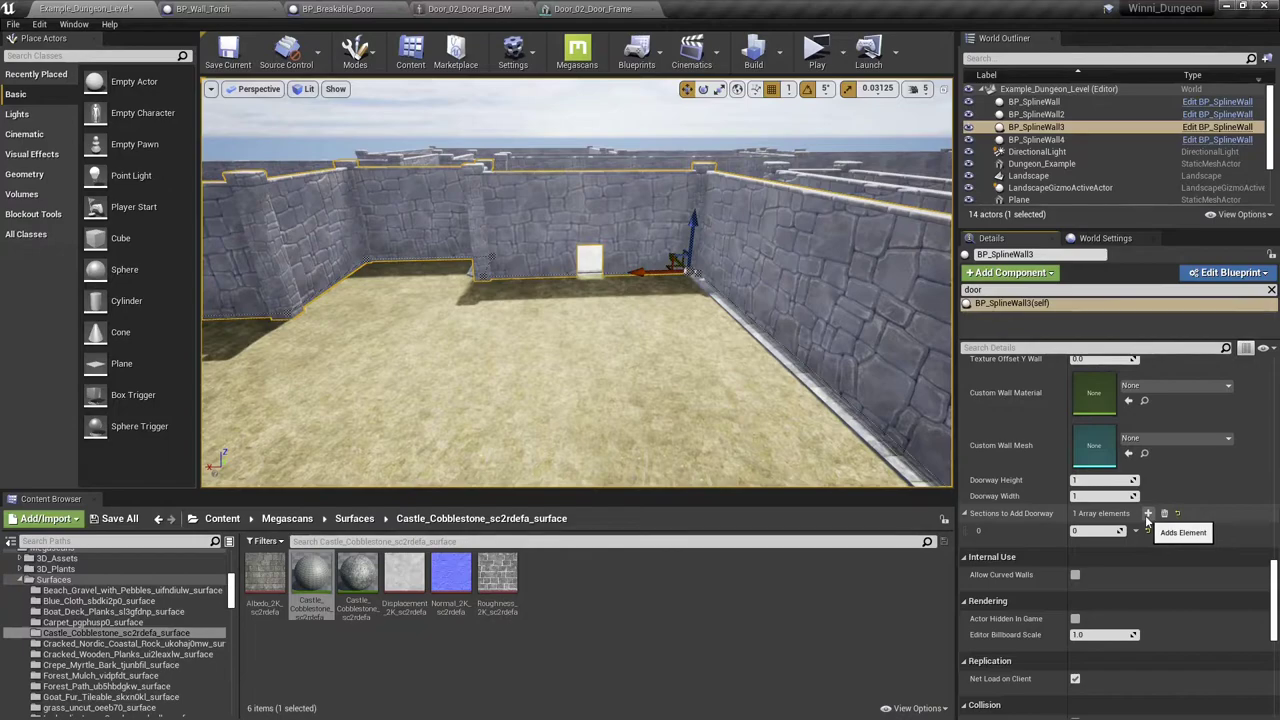
Set the Doorway Height of BP_SplineWall3 to 2.
click(1094, 483)
text(2)
key(Return)
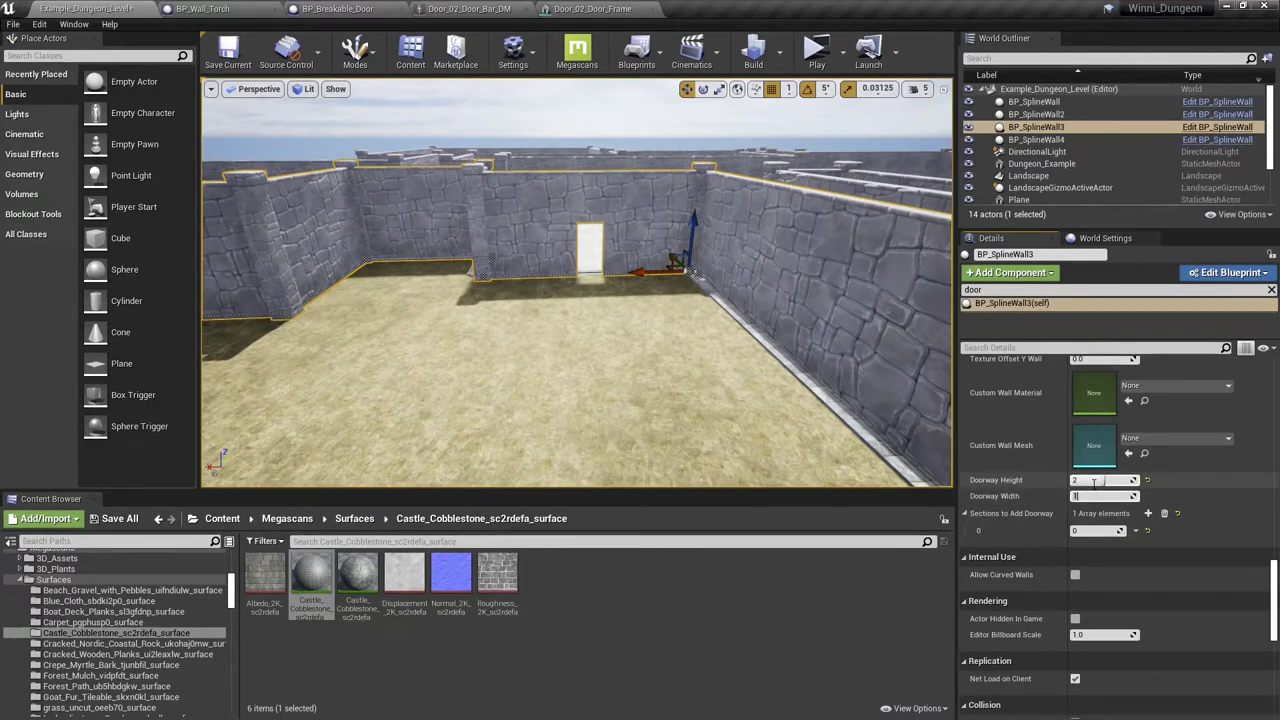
Duplicate the dungeon floor mesh straight up to the tops of the walls as a ceiling and check it from above.
mouse_move(603, 346)
right_down()
mouse_move(450, 312)
mouse_move(300, 318)
mouse_move(564, 299)
mouse_move(760, 312)
mouse_move(880, 290)
mouse_move(890, 325)
mouse_move(600, 346)
right_up()
key(w)
right_drag(518, 306, 518, 306)
click(518, 306)
alt+drag(494, 220, 493, 193)
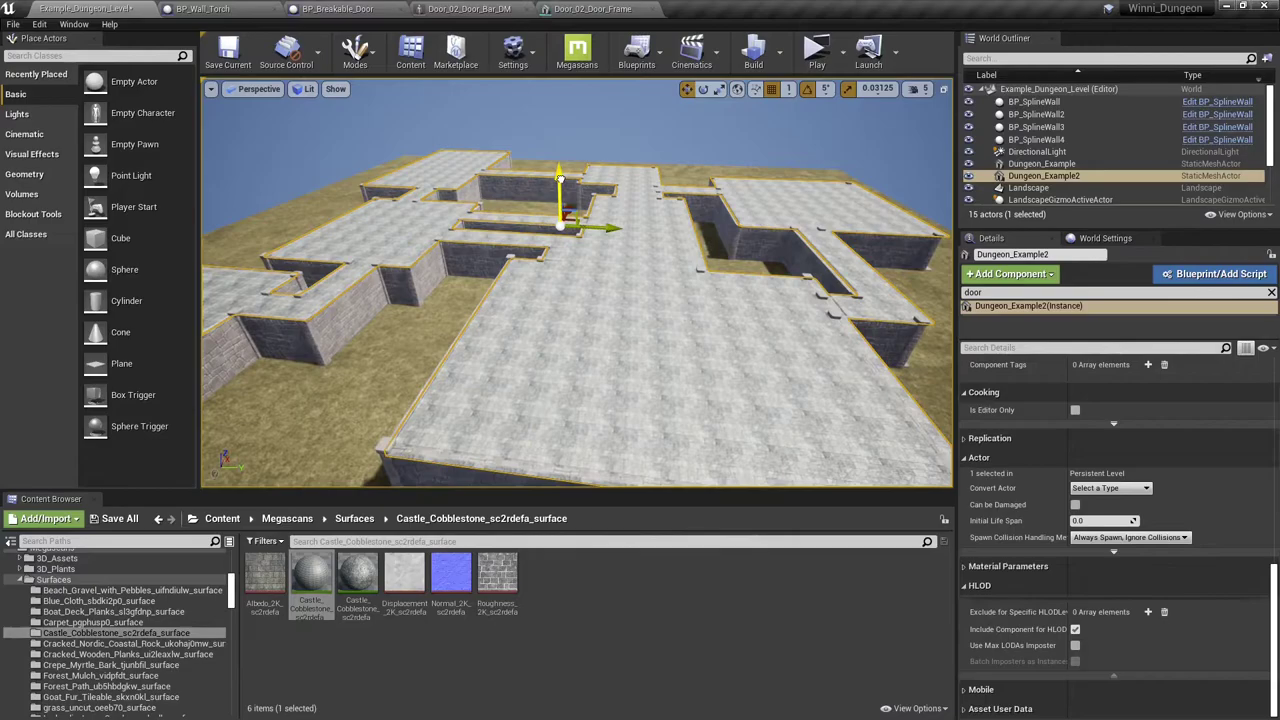
click(546, 189)
right_drag(546, 189, 546, 189)
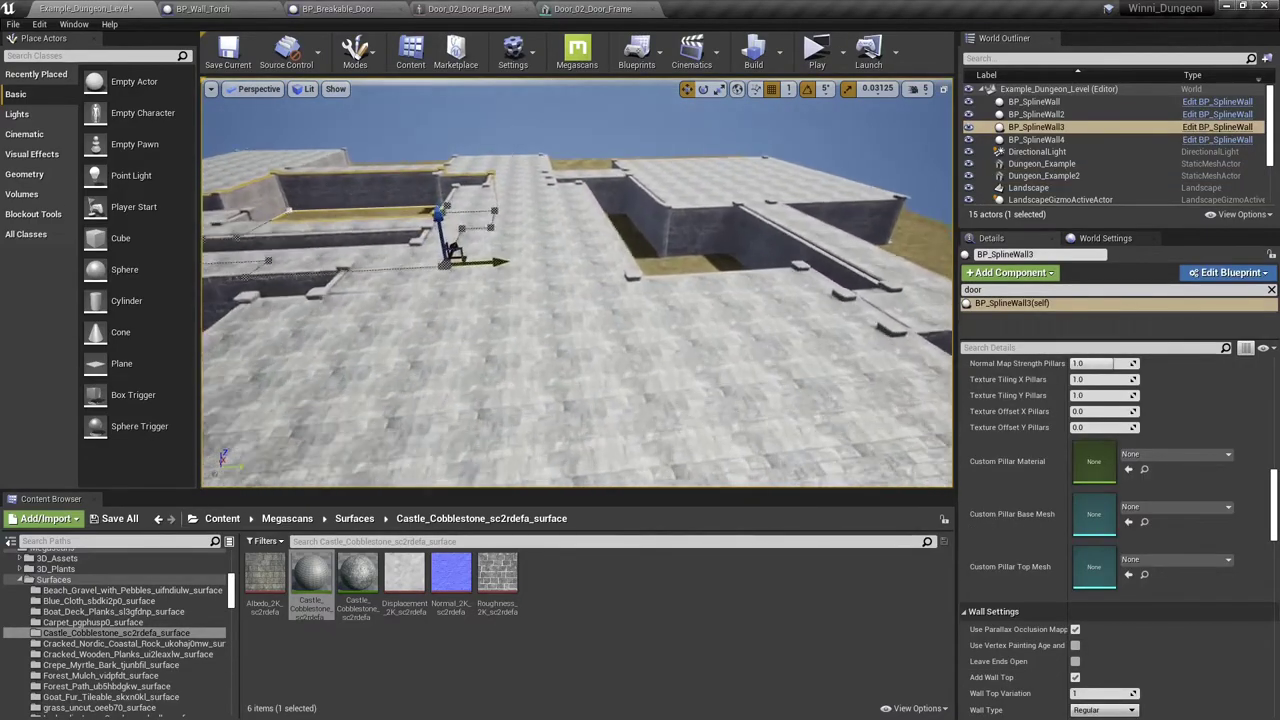
click(656, 251)
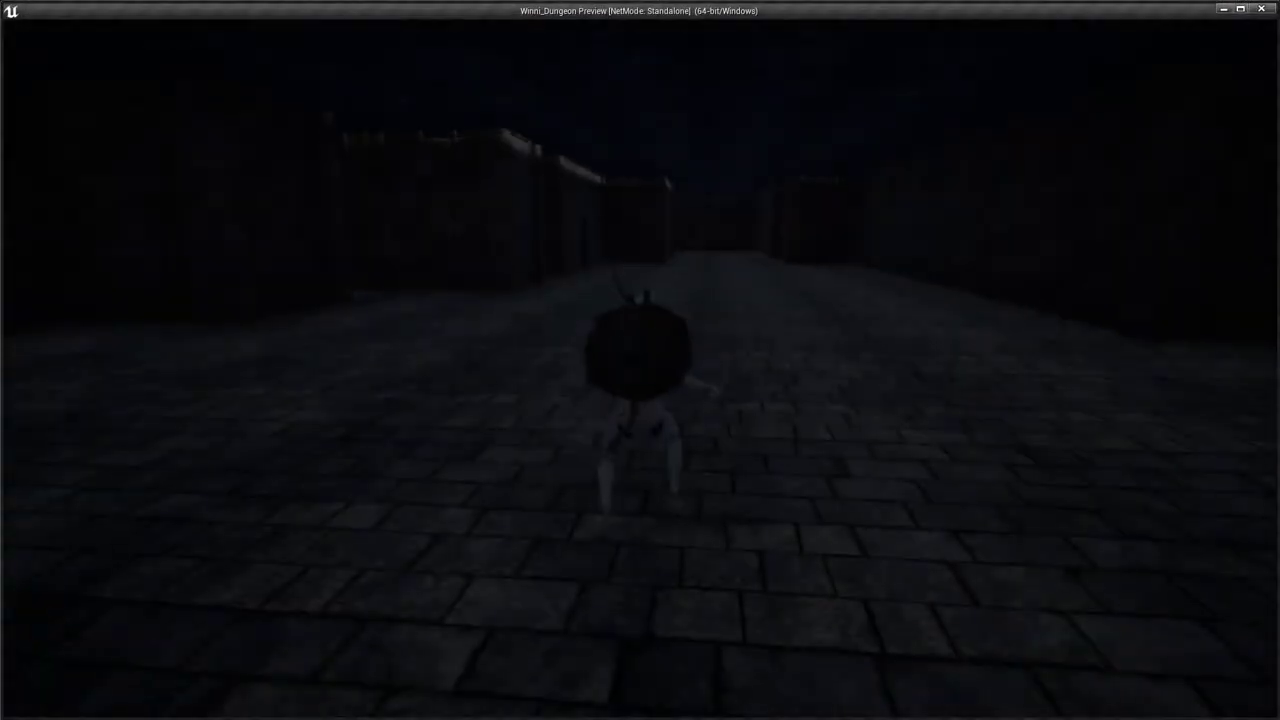
Play the level and run the character under the ceiling and through the new doorway onto the grass.
key(w)
key(w)
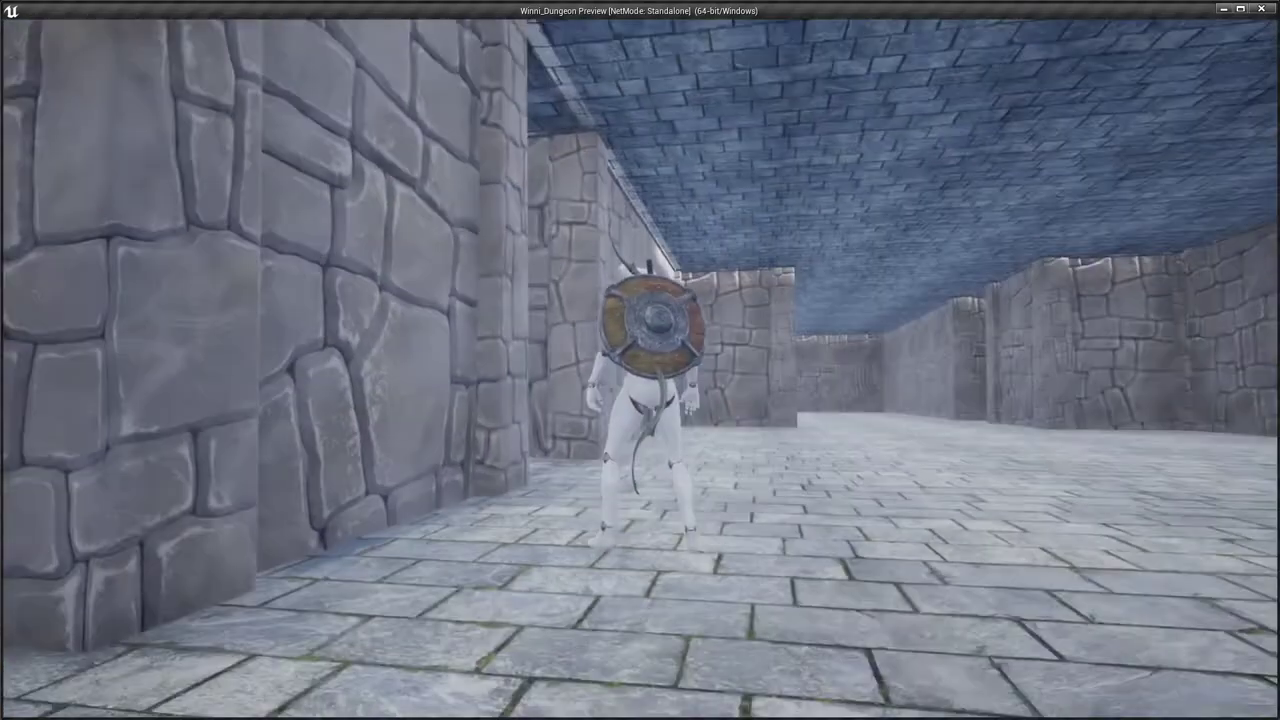
key(d)
key(w)
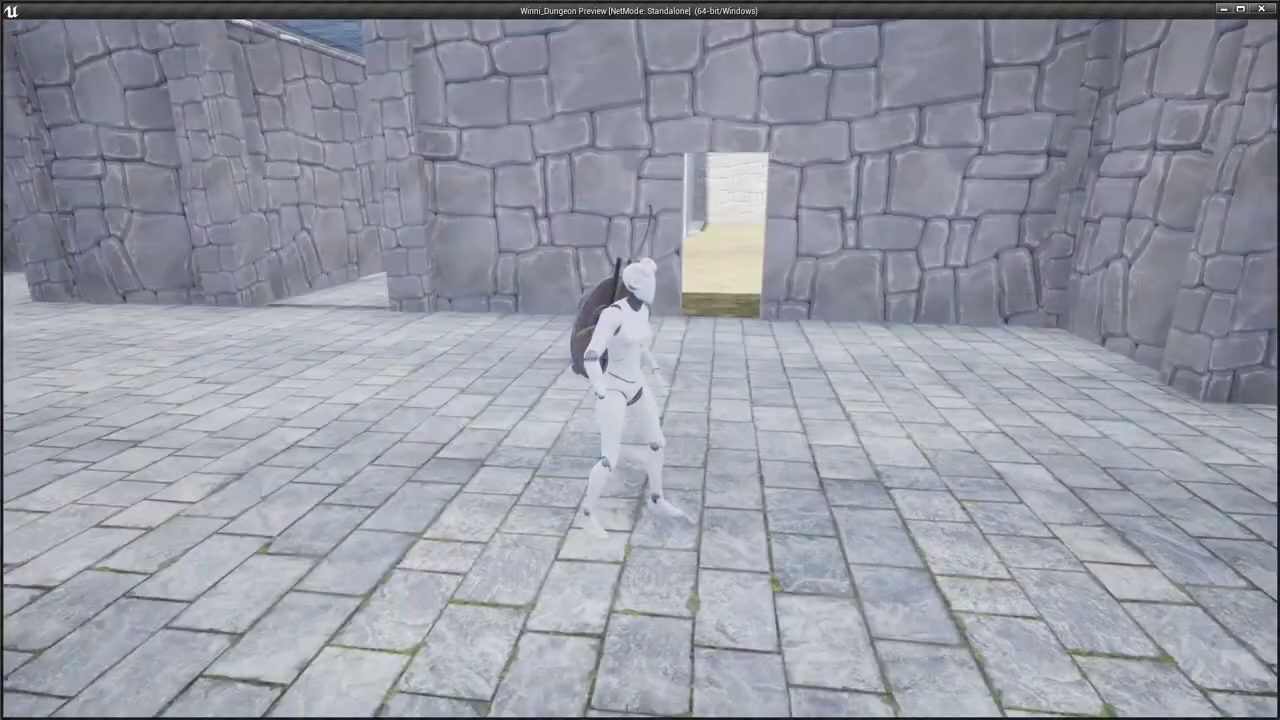
key(w)
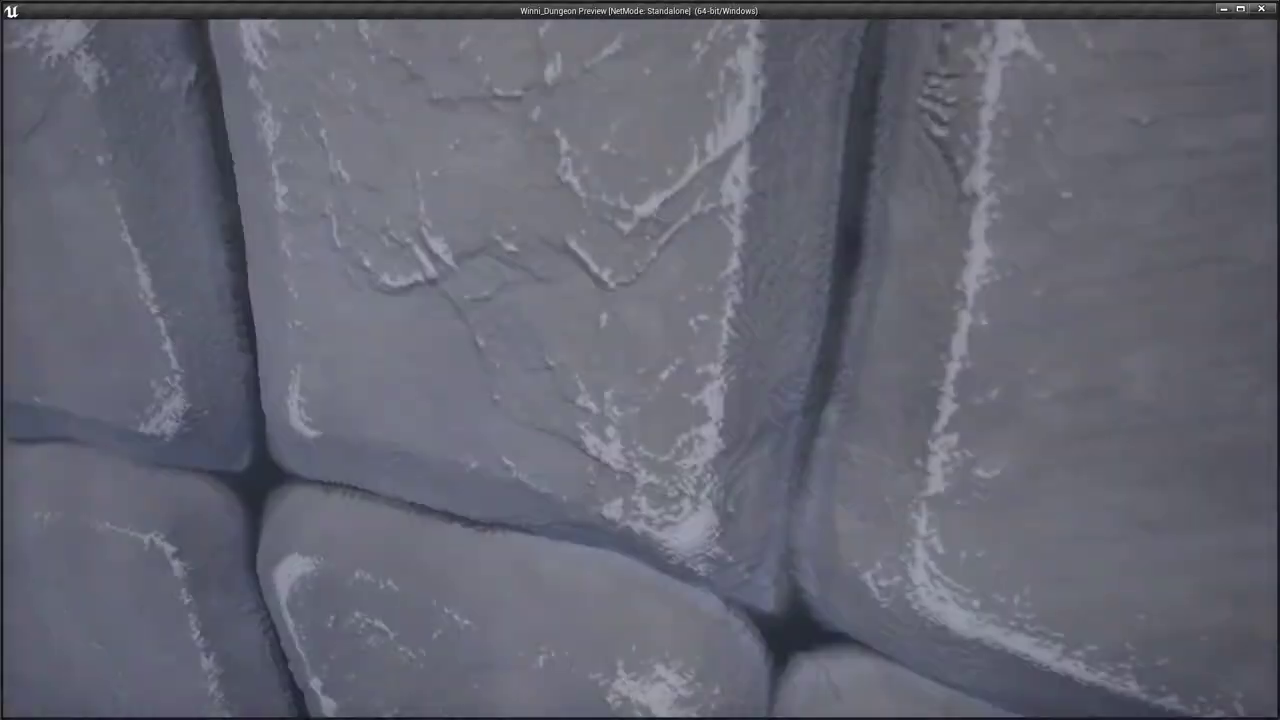
key(w)
key(w)
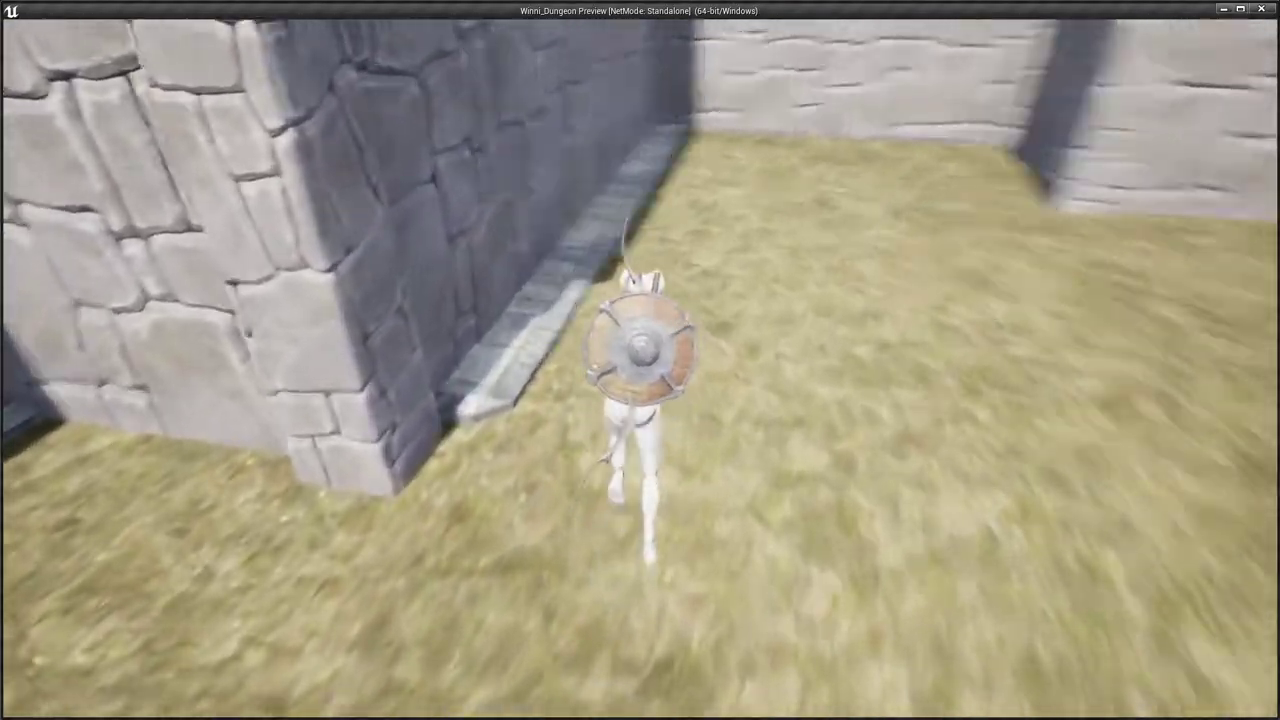
Run the character around the grass courtyard along the outer walls and back to the doorway.
key(w)
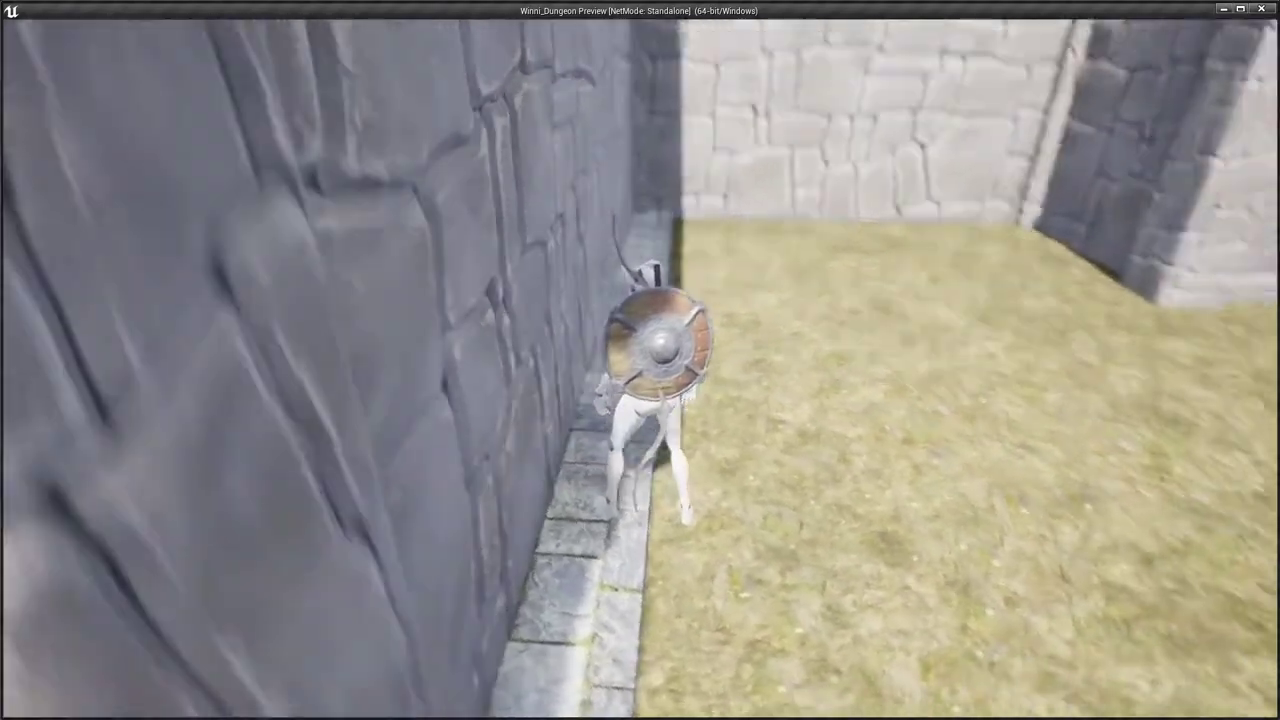
key(w)
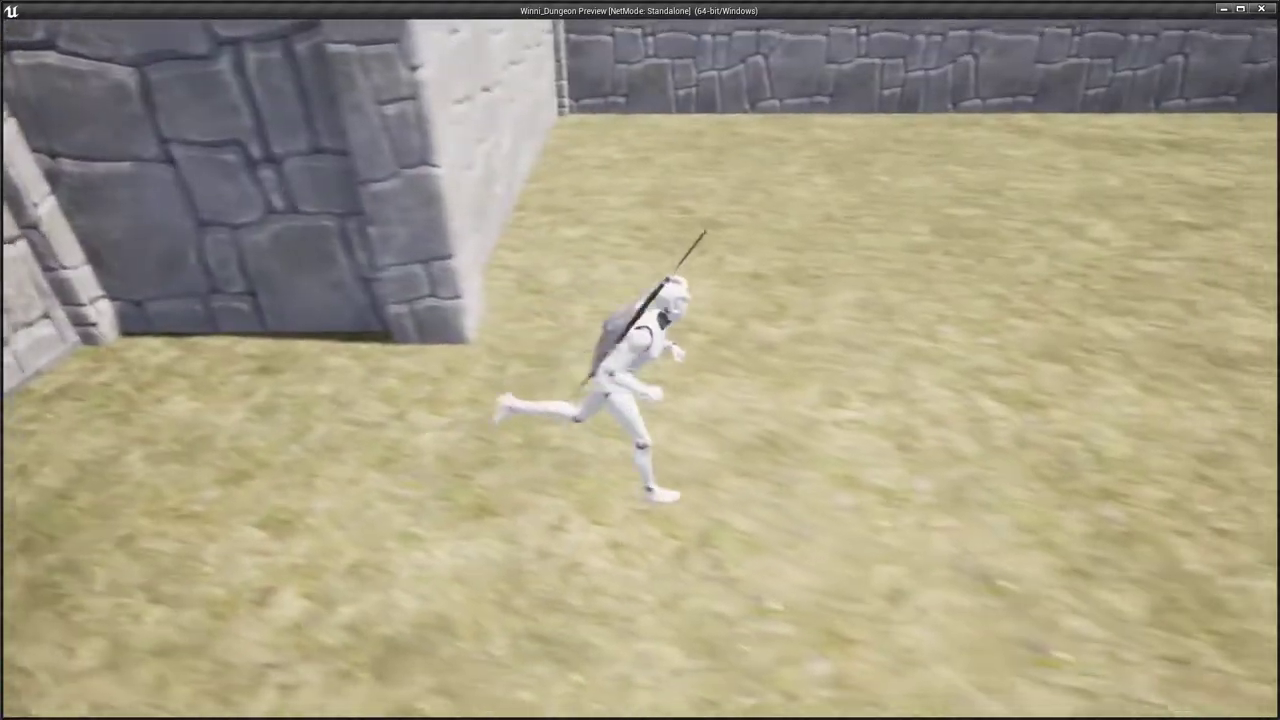
key(w)
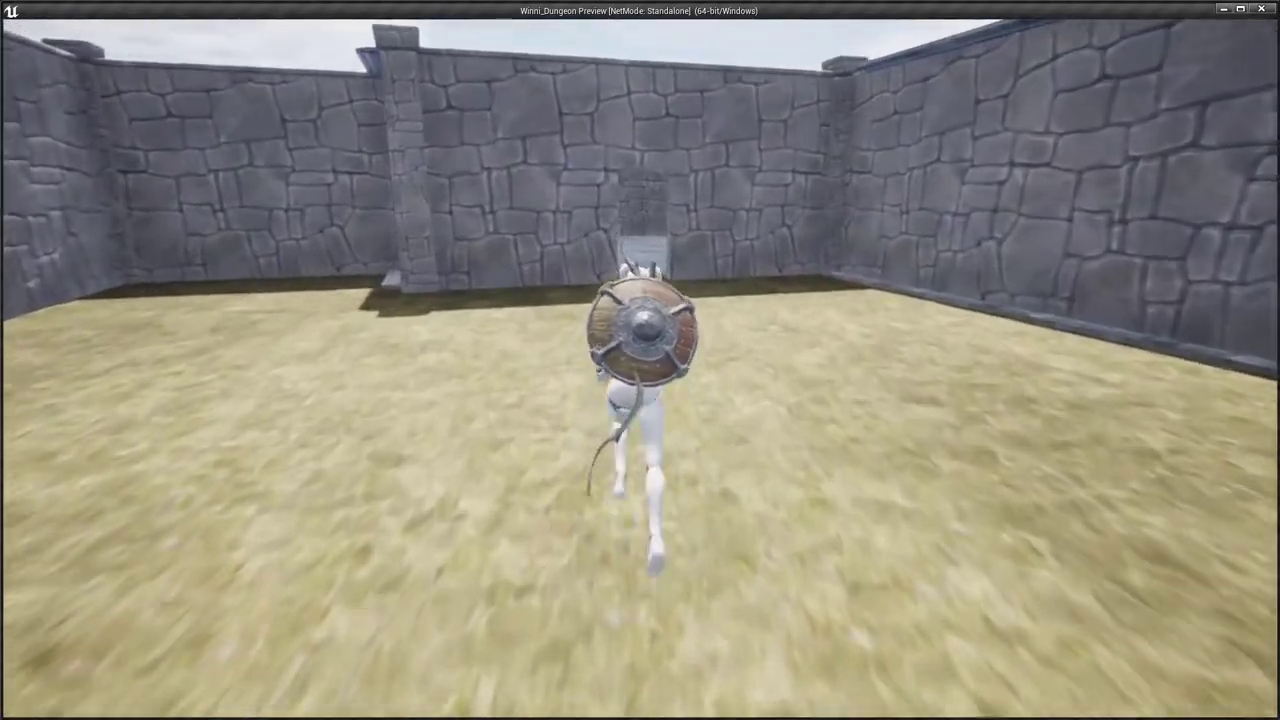
key(w)
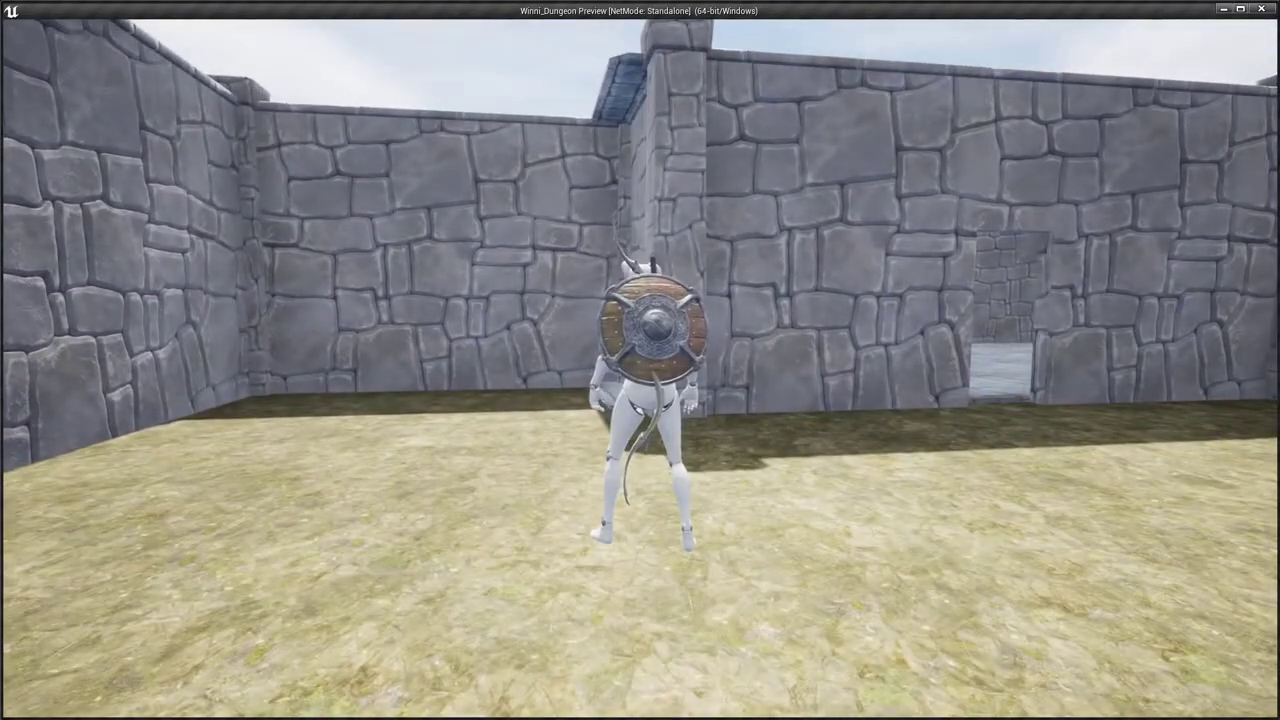
key(w)
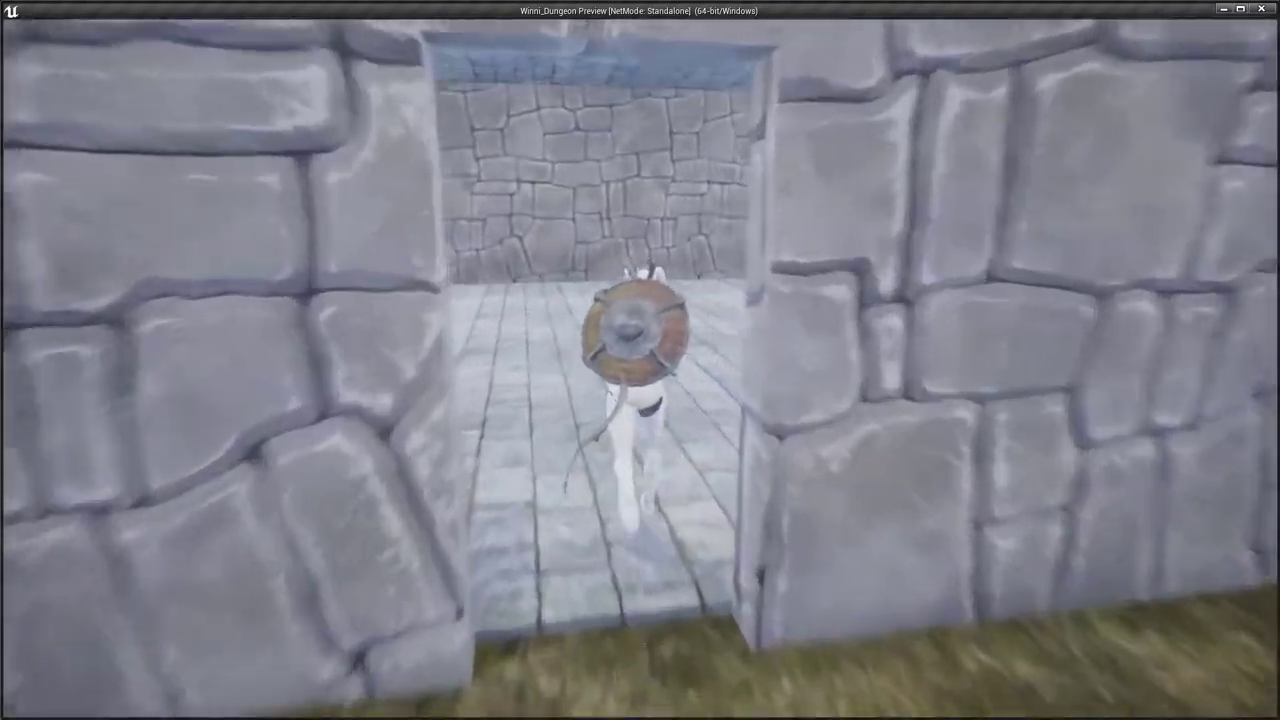
Run the character back through the roofed room and down the stone corridor to inspect the ceiling.
key(w)
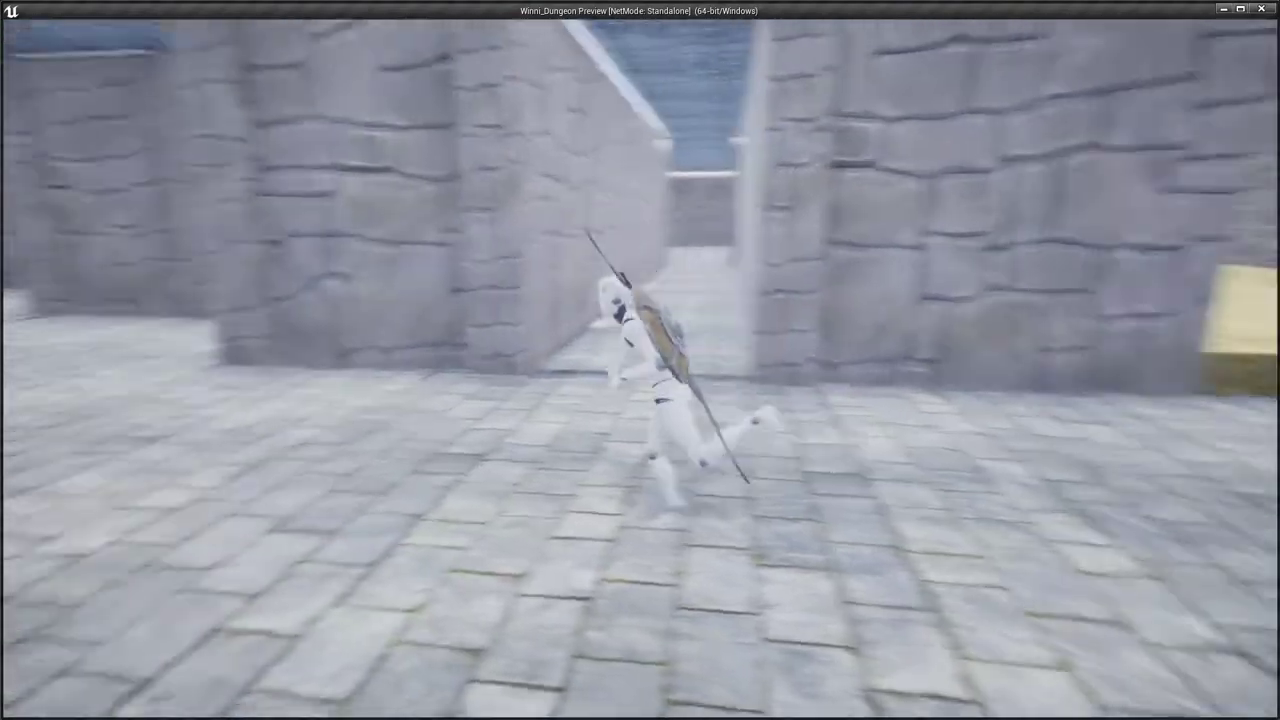
key(w)
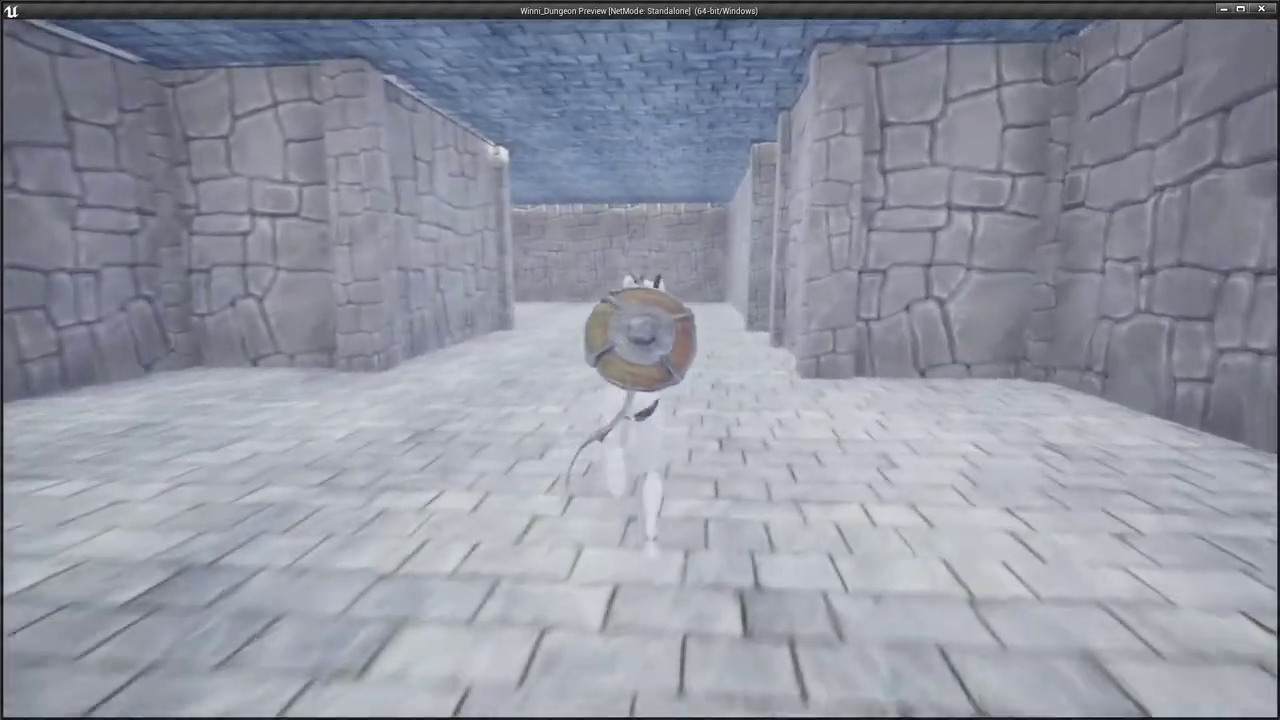
key(w)
key(w)
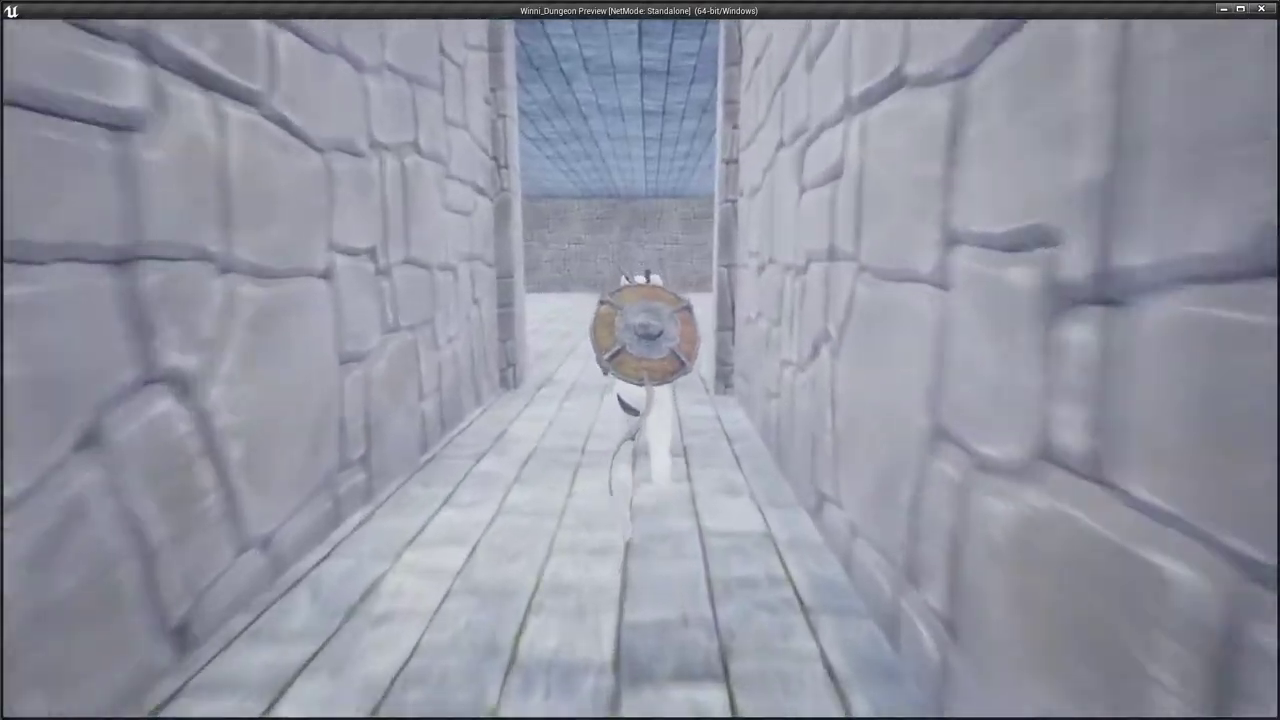
Run the character down the stone corridors and across the roofed room toward the doorway to inspect the walls and ceiling.
key(w)
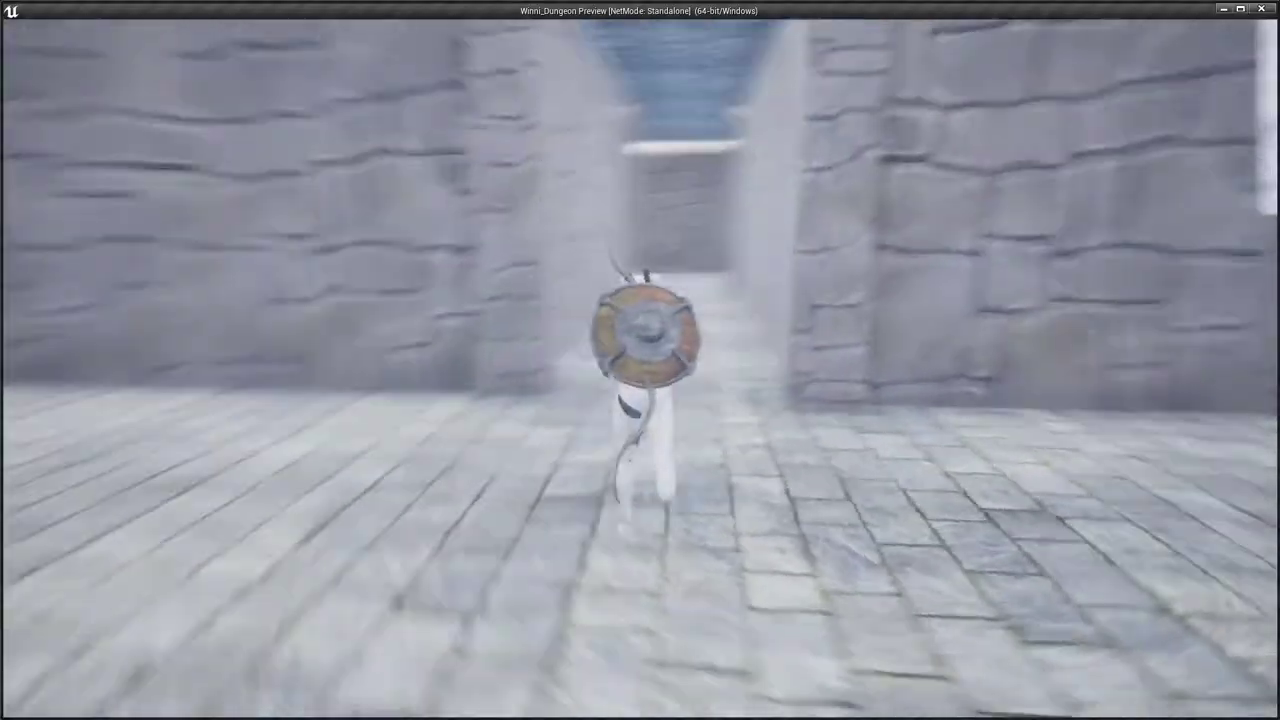
key(w)
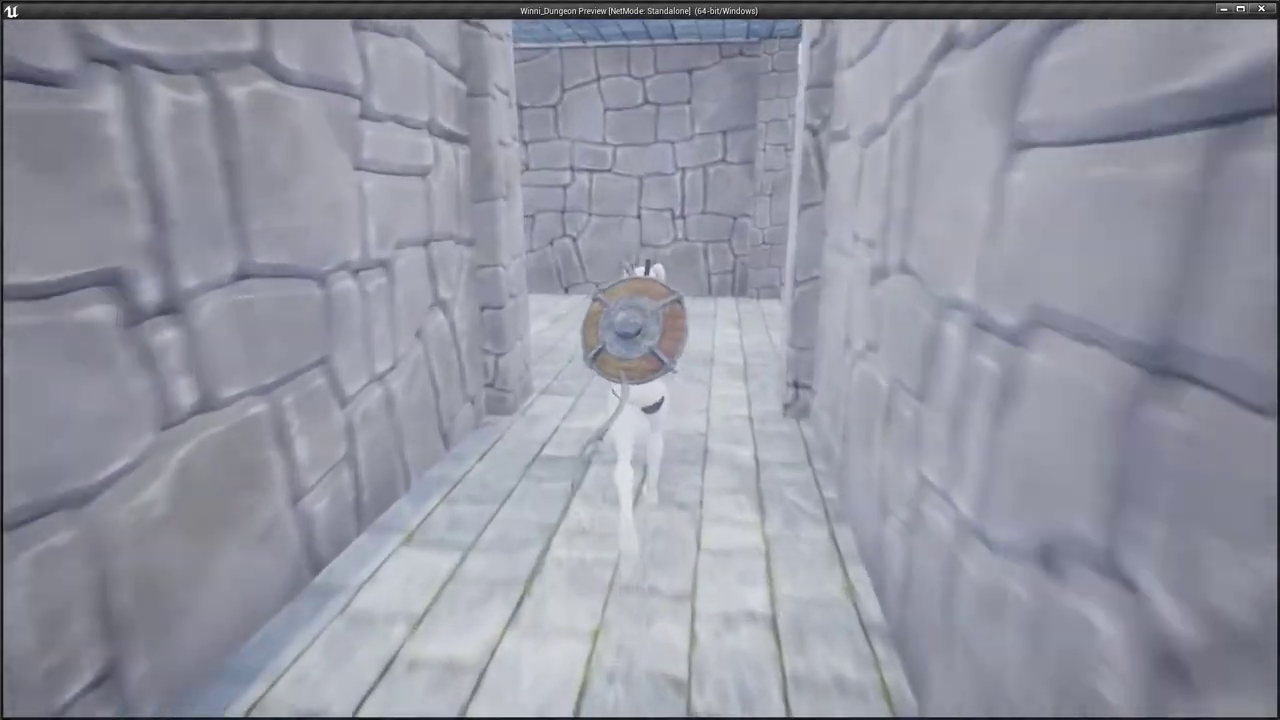
key(w)
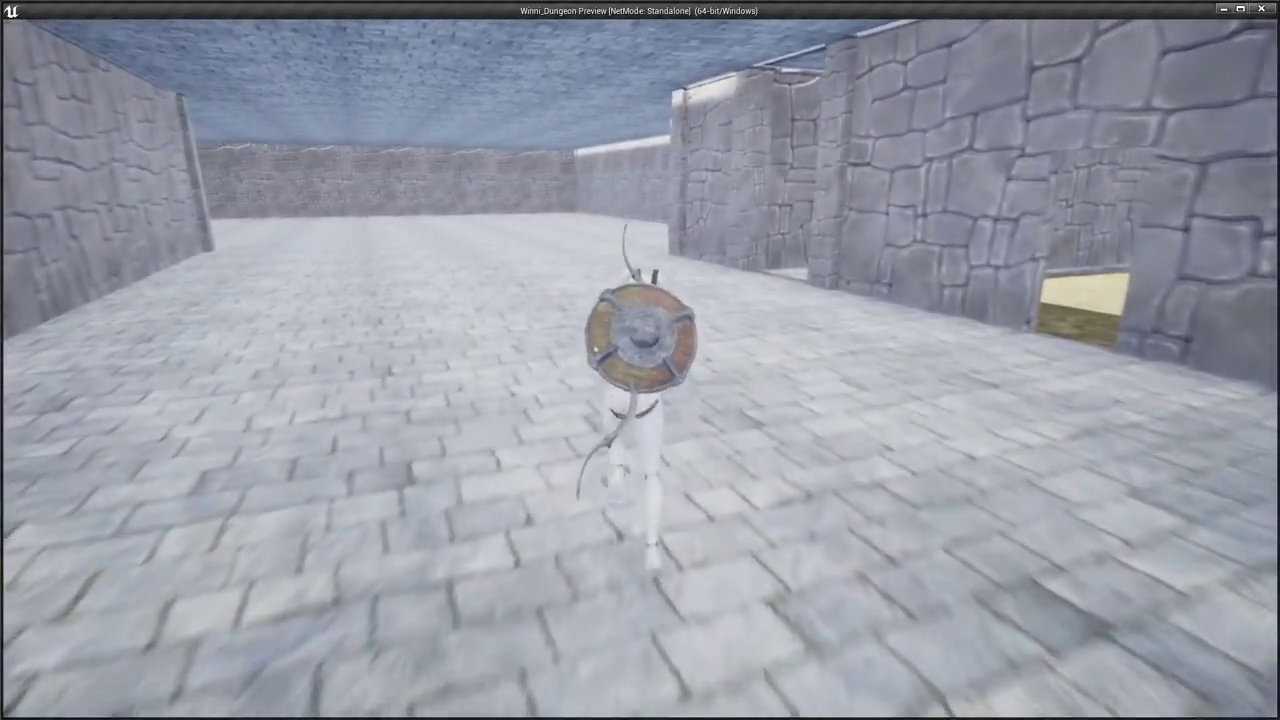
key(w)
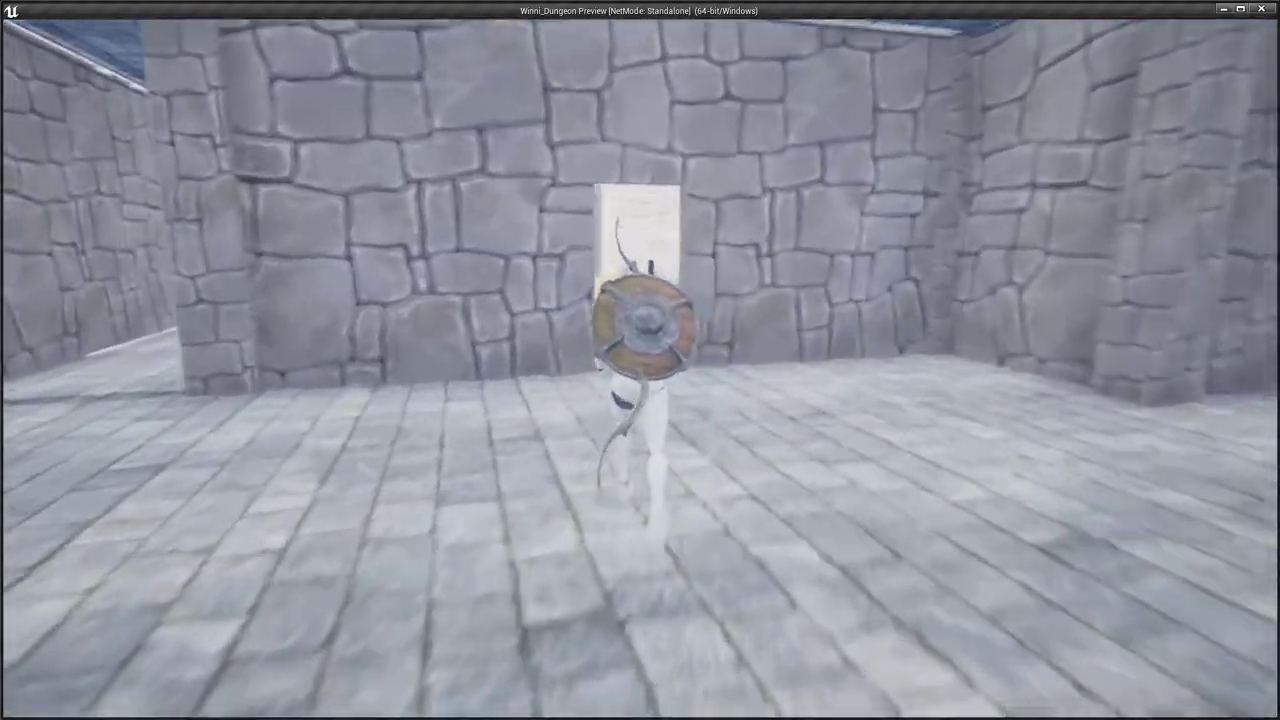
key(w)
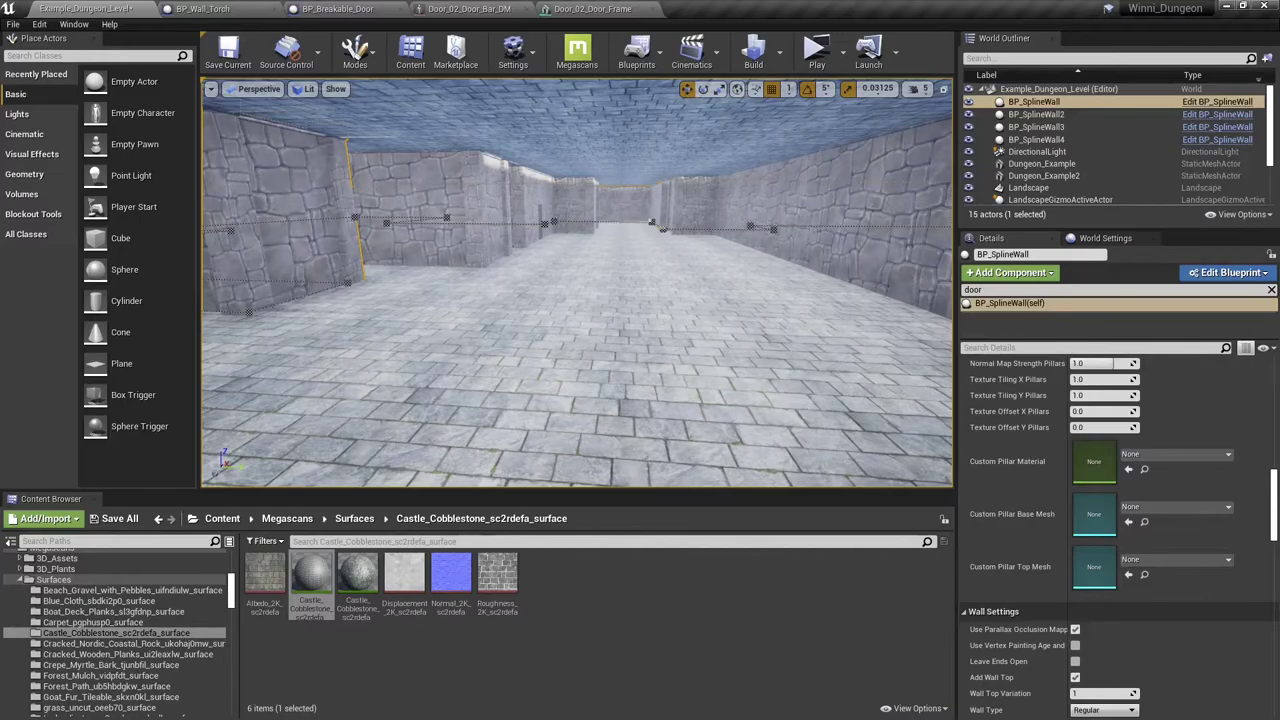
Switch to Blender, select the BattleMap reference image under the dungeon mesh and view the room layout from above.
key(super)
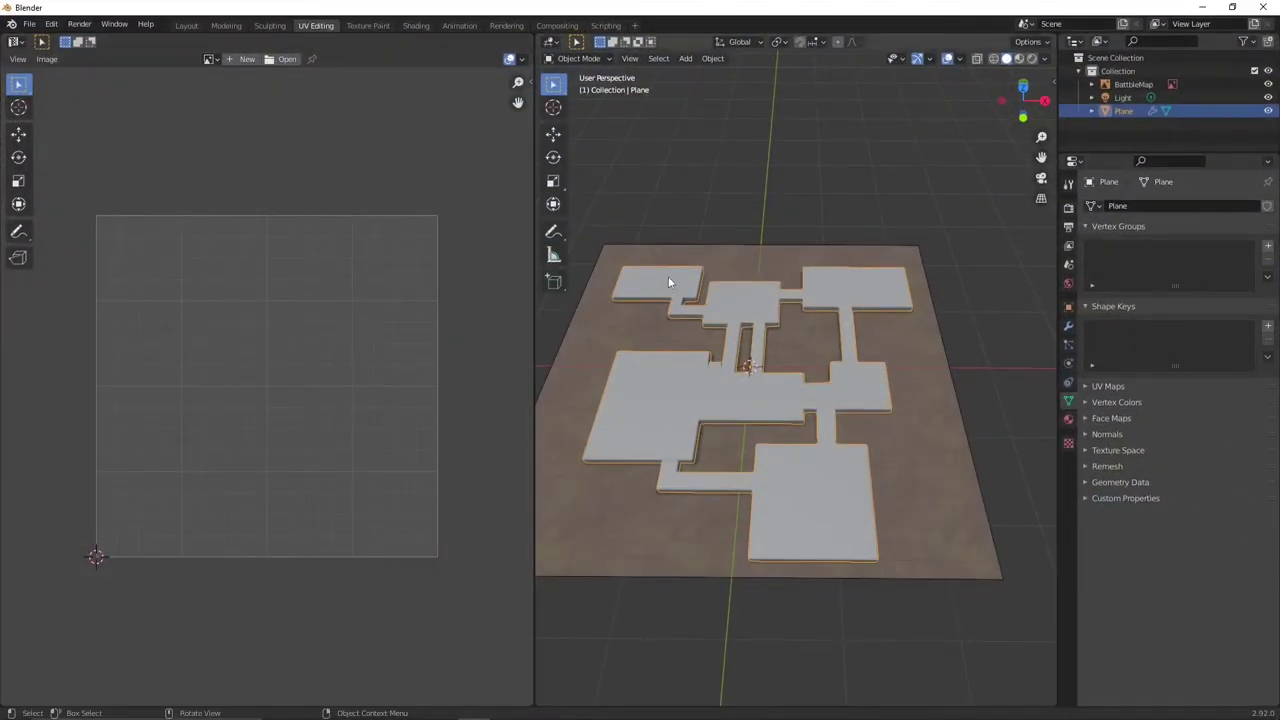
click(669, 282)
right_click(674, 291)
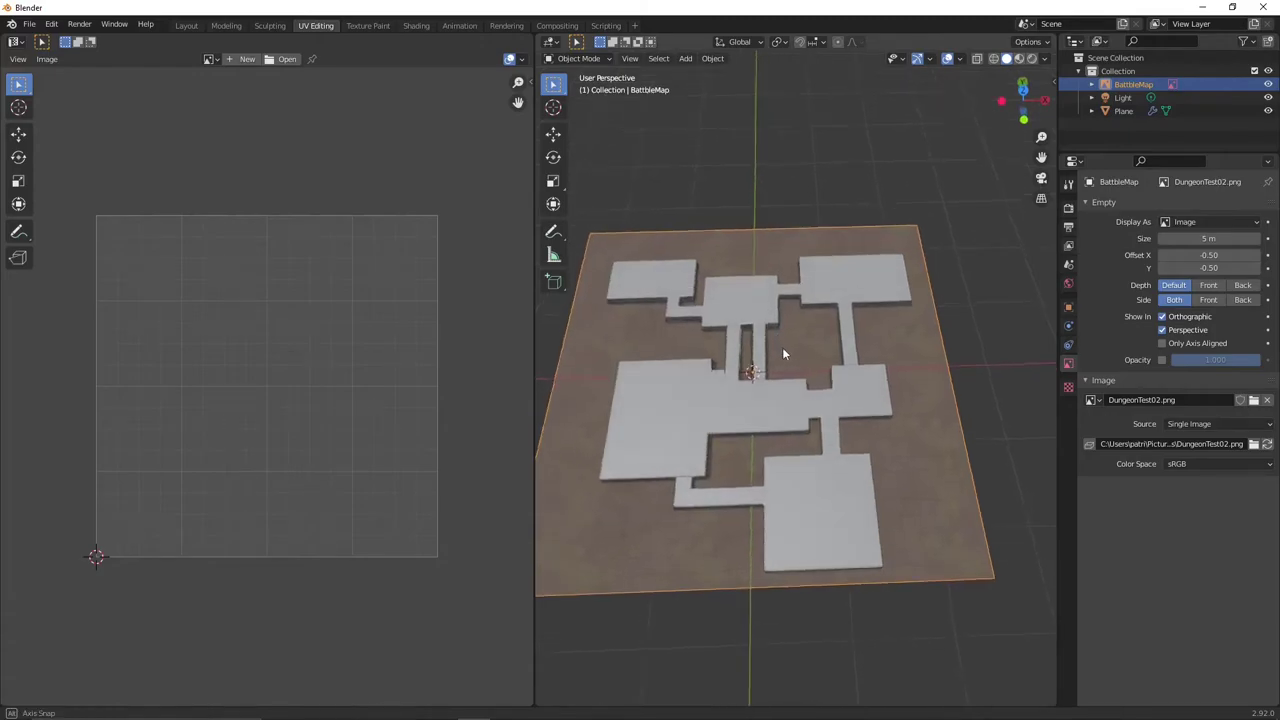
middle_drag(811, 378, 753, 311)
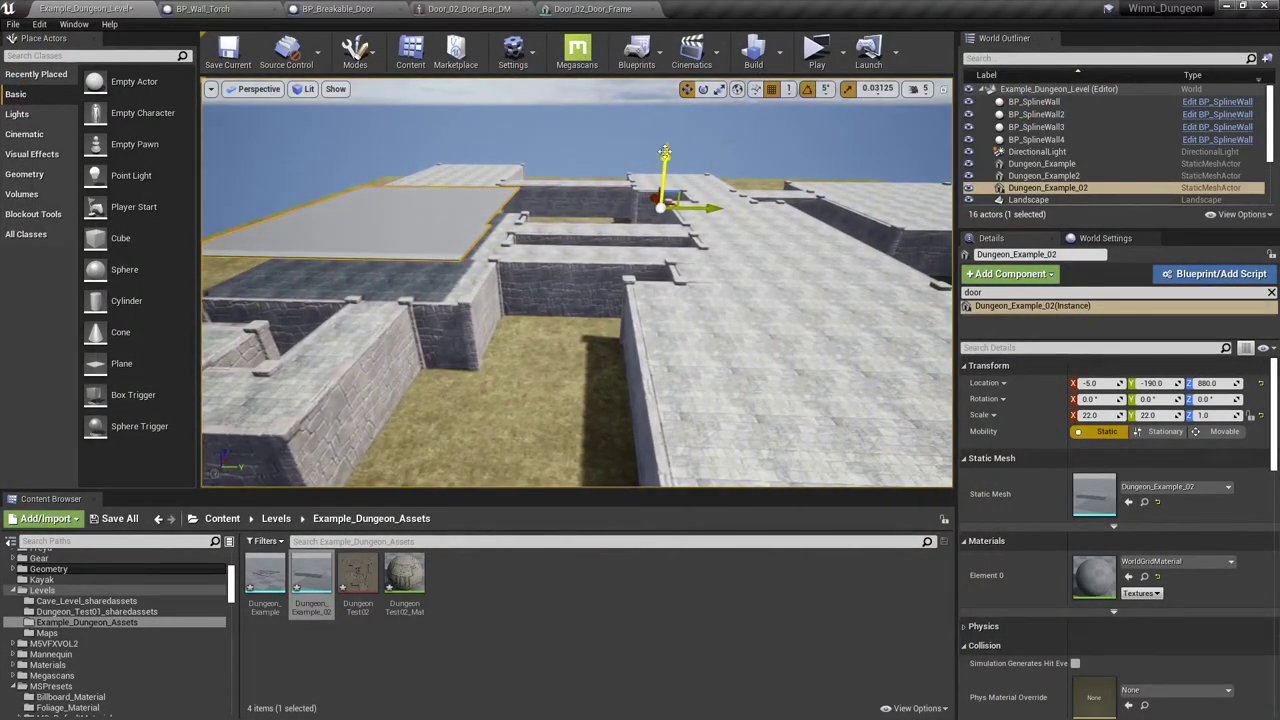
Raise the Dungeon_Example_02 mesh to a Z location of 1378 and inspect it above the dungeon walls in Unreal Editor.
right_drag(621, 142, 550, 256)
right_drag(530, 445, 581, 150)
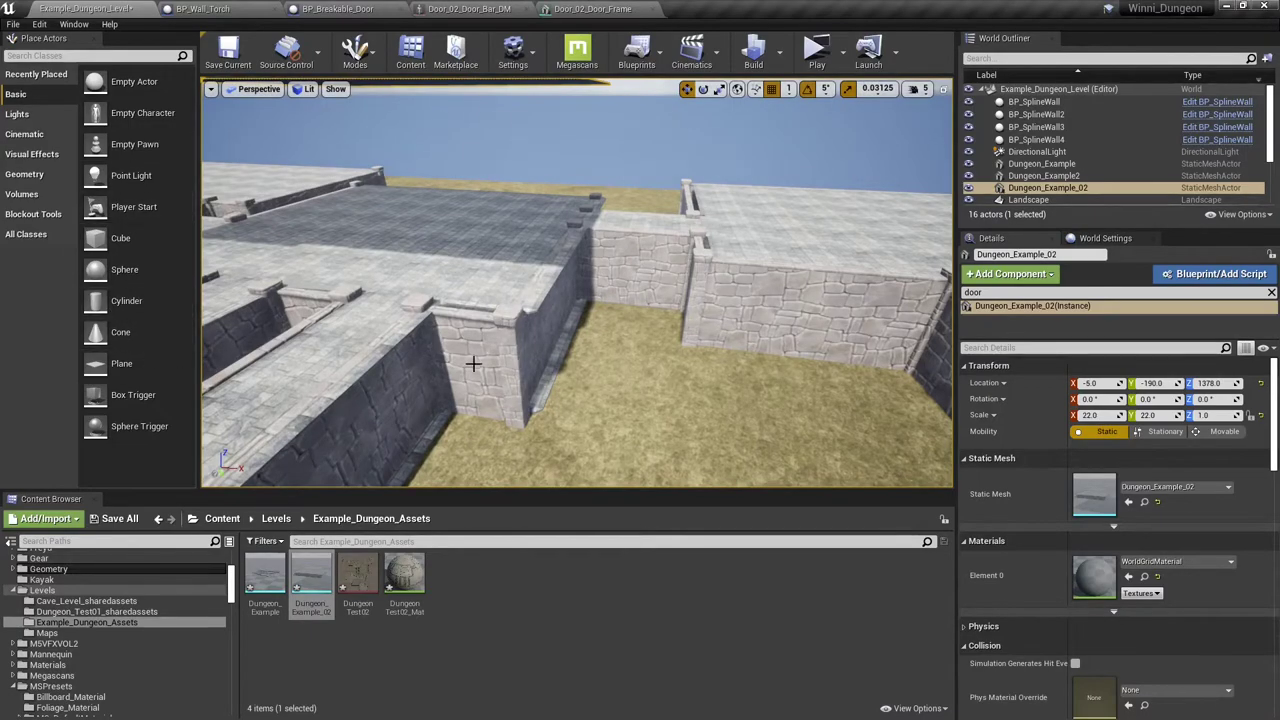
right_drag(578, 283, 622, 244)
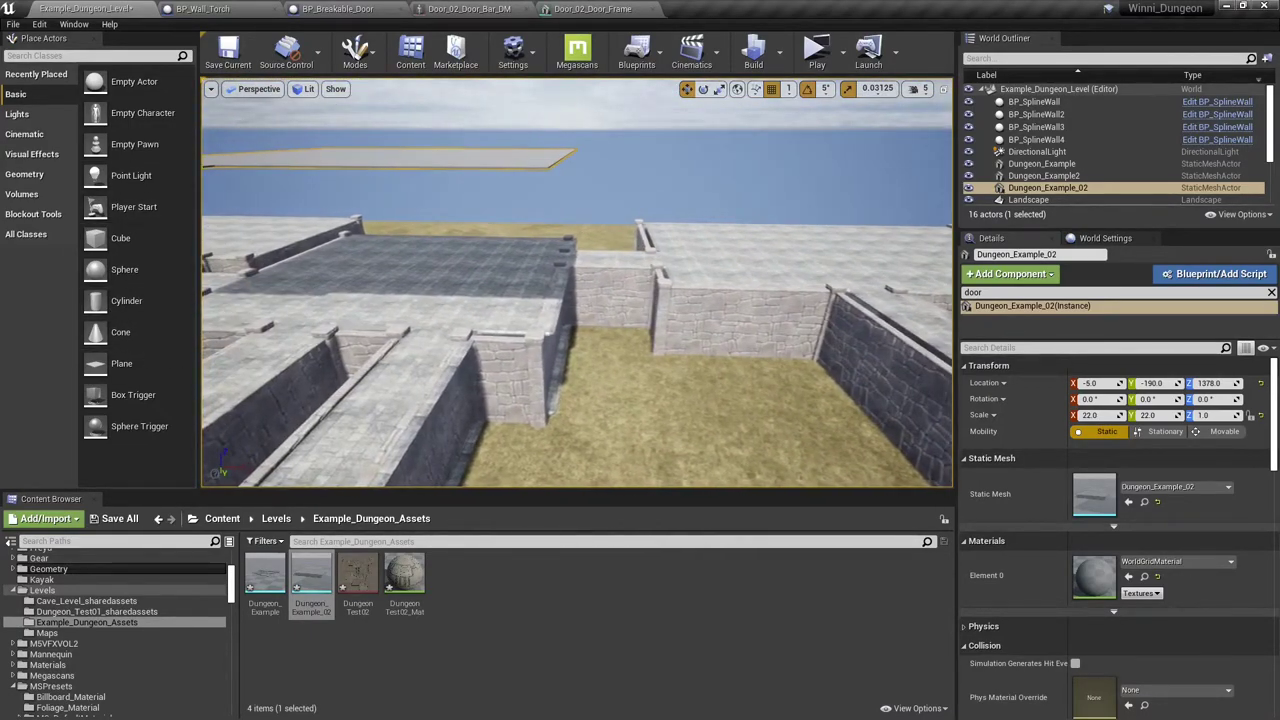
right_drag(595, 170, 453, 400)
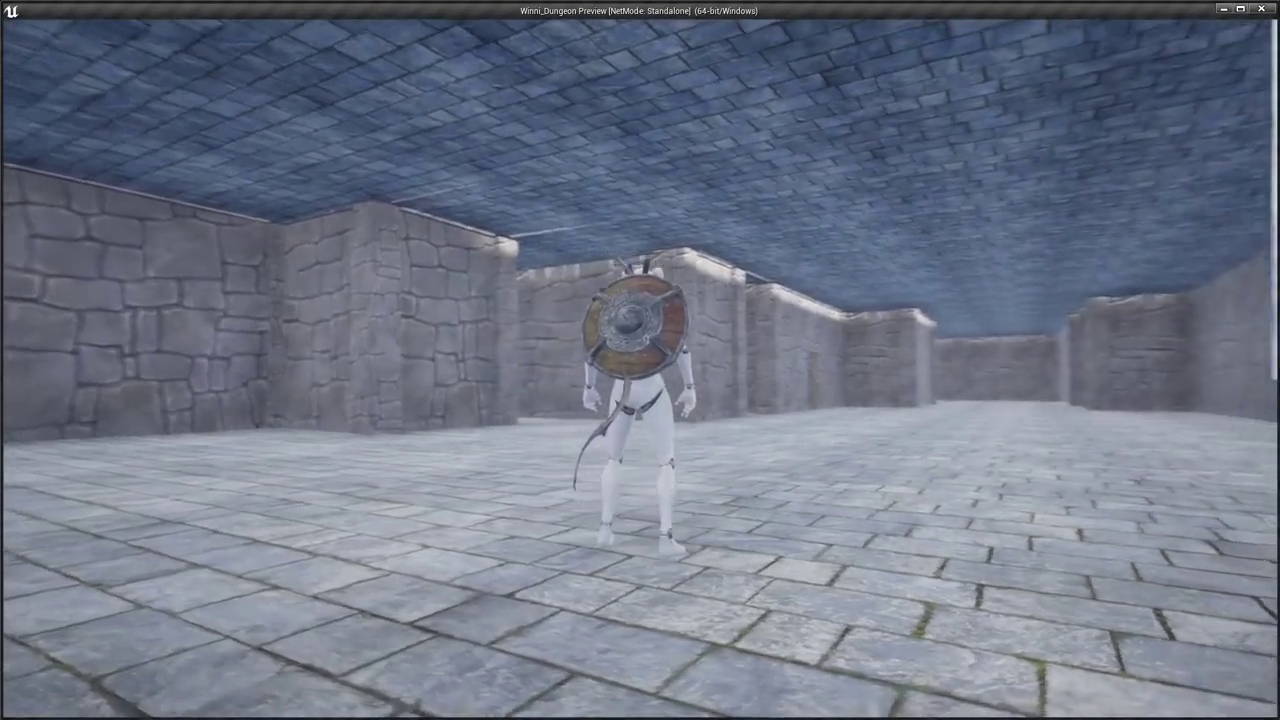
Play the level and run the character through the roofed room to the entrance of the narrow corridor.
key(w)
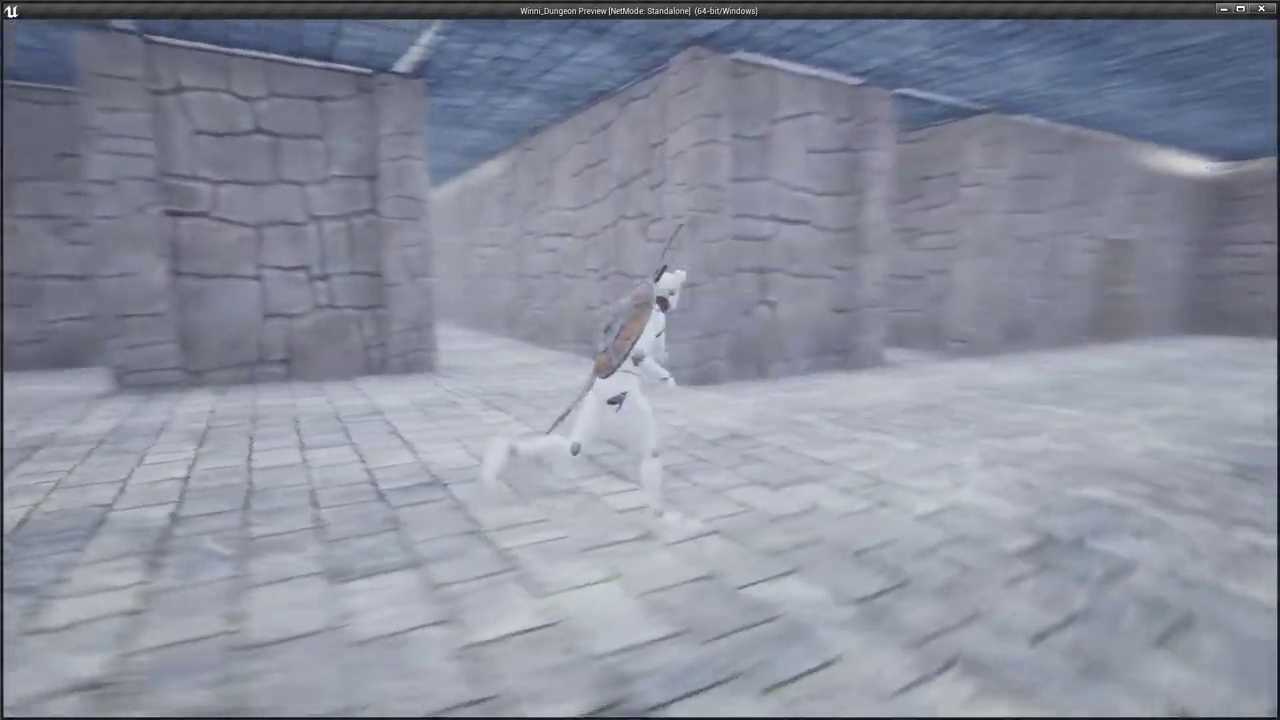
key(d)
key(a)
key(w)
key(d)
key(w)
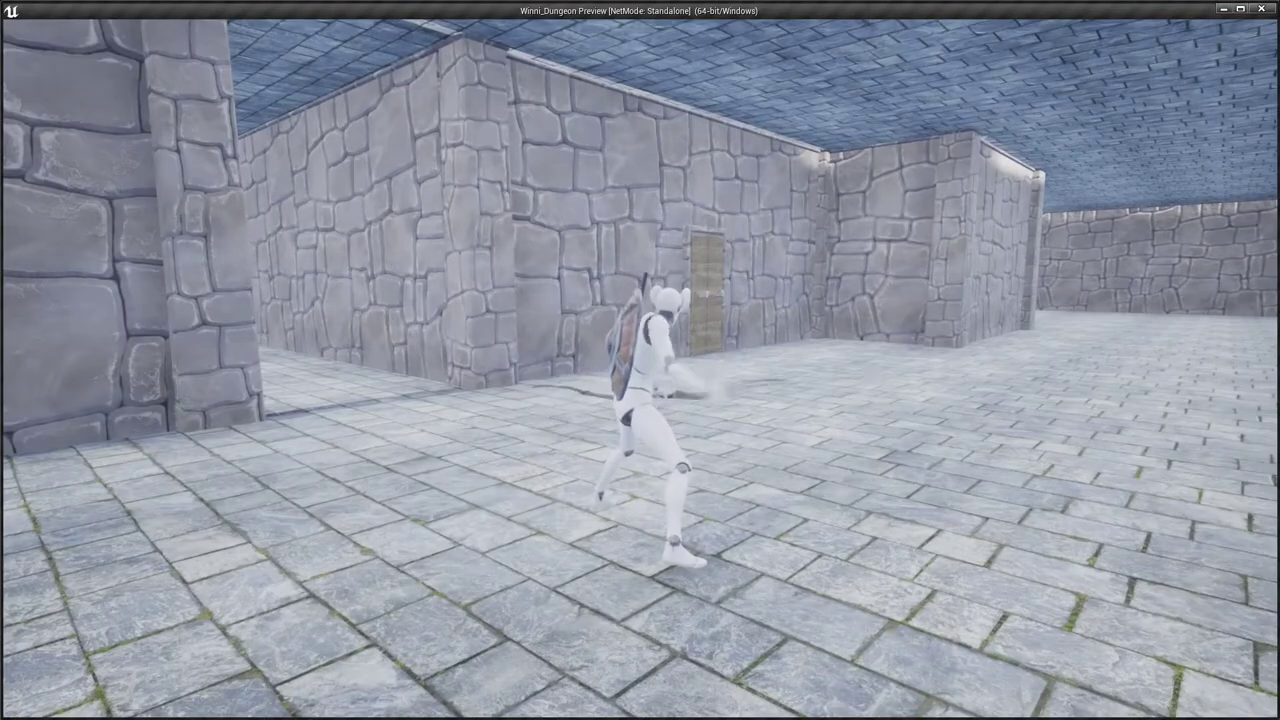
key(w)
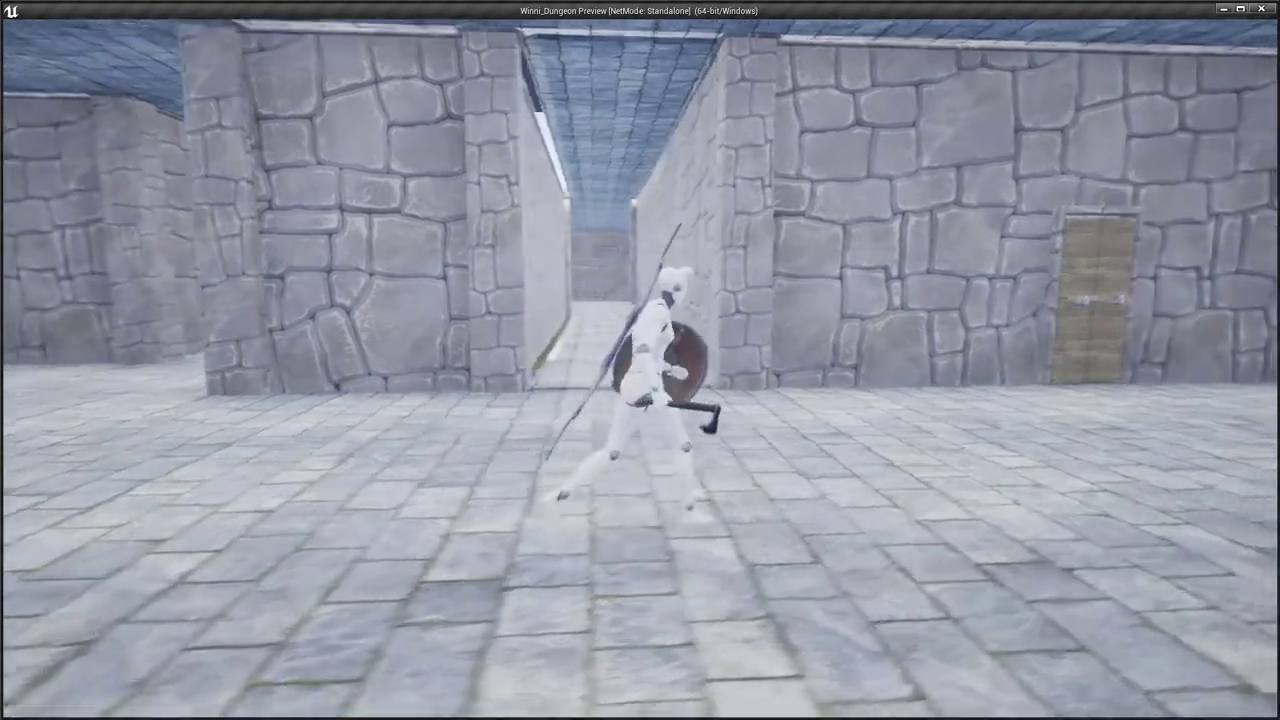
Run the character into the narrow corridor, inspect the floor gap along the wall and ceiling edge, and come back out.
key(w)
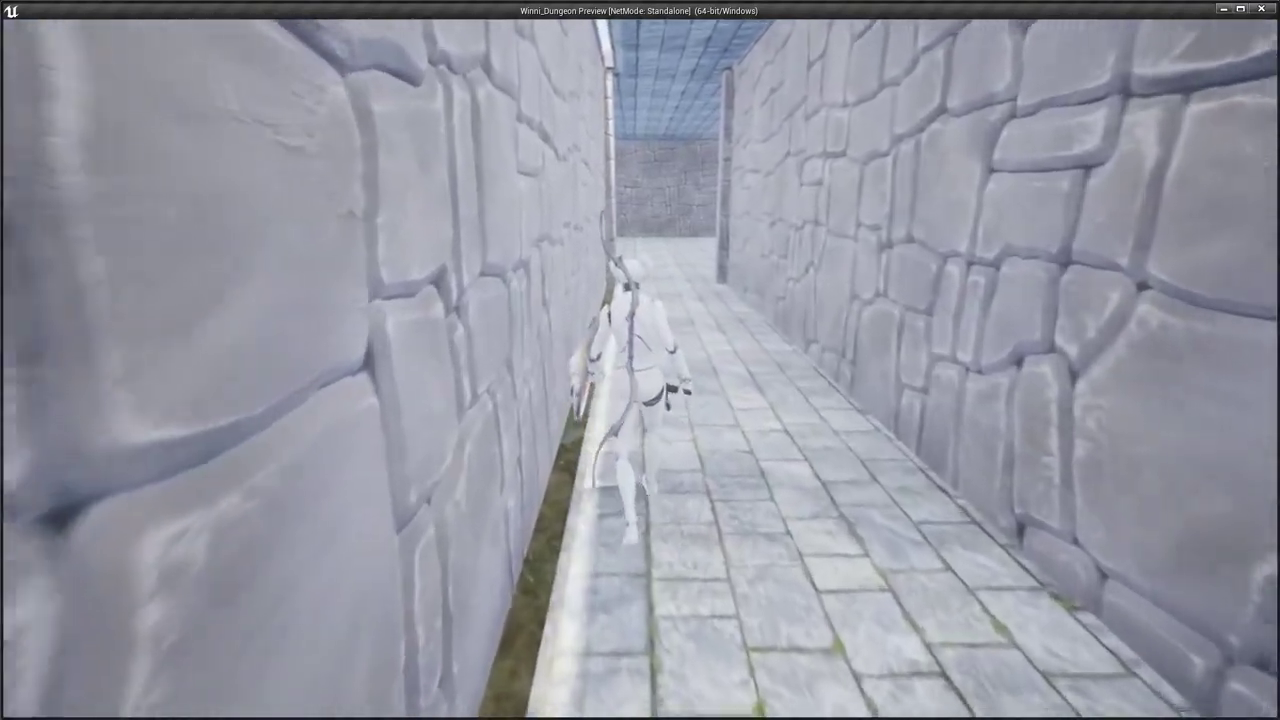
key(w)
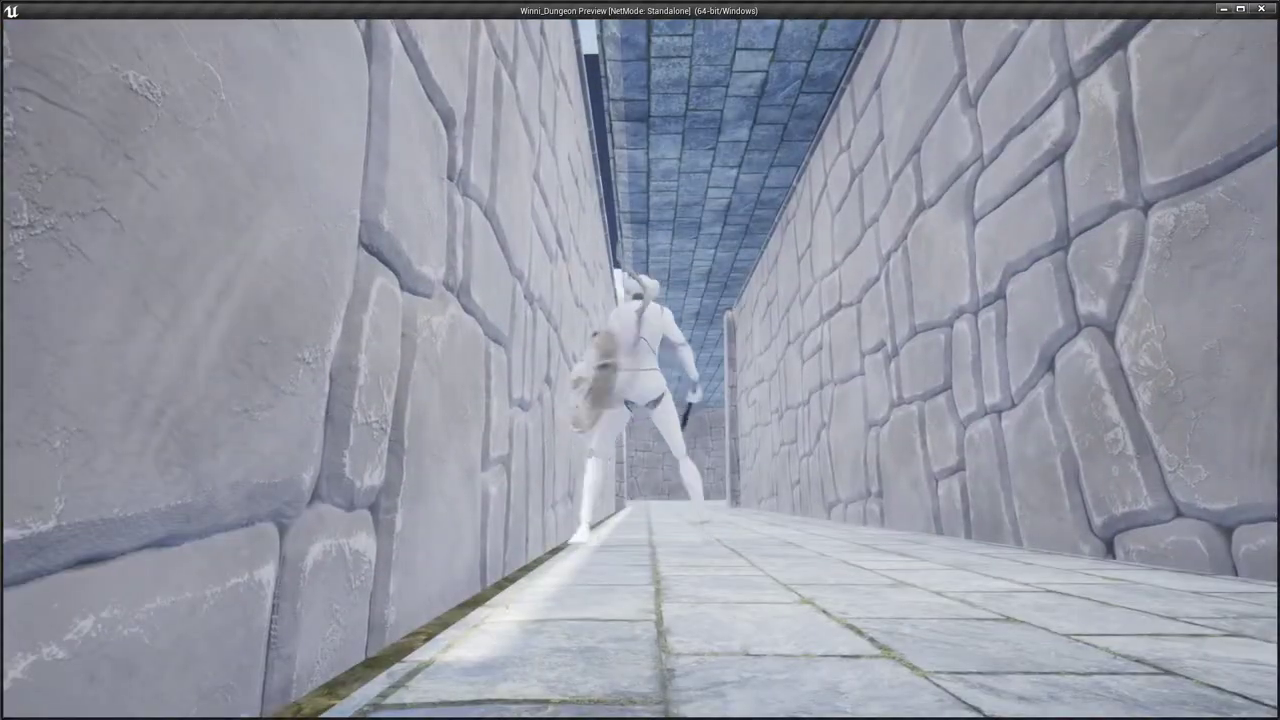
key(d)
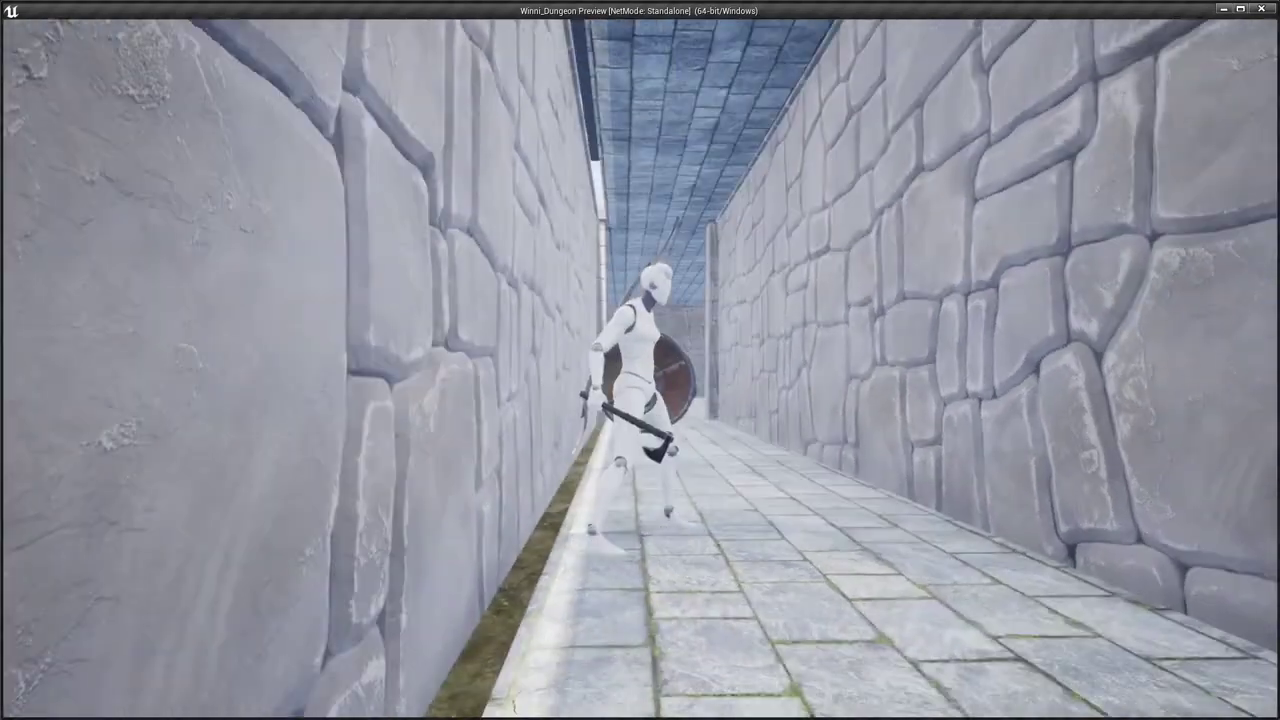
key(w)
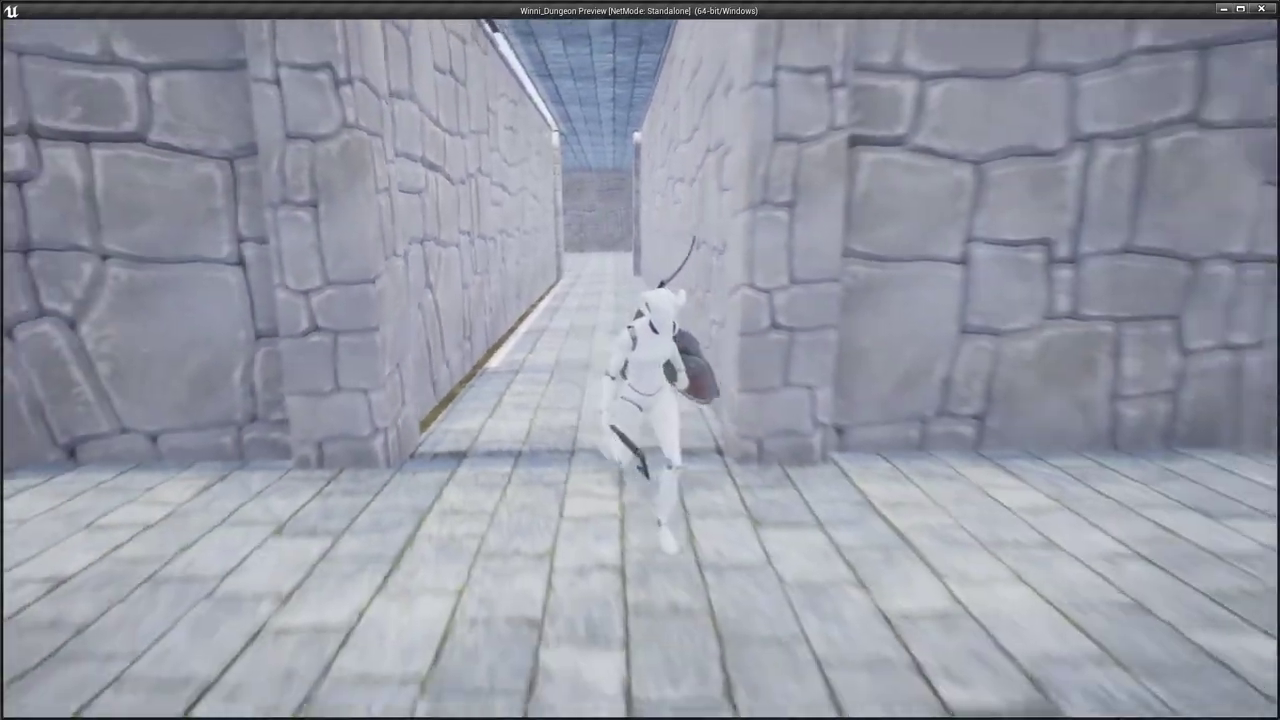
Run the character to the wooden door in the stone wall, attack it with the axe and back away from the doorway.
key(w)
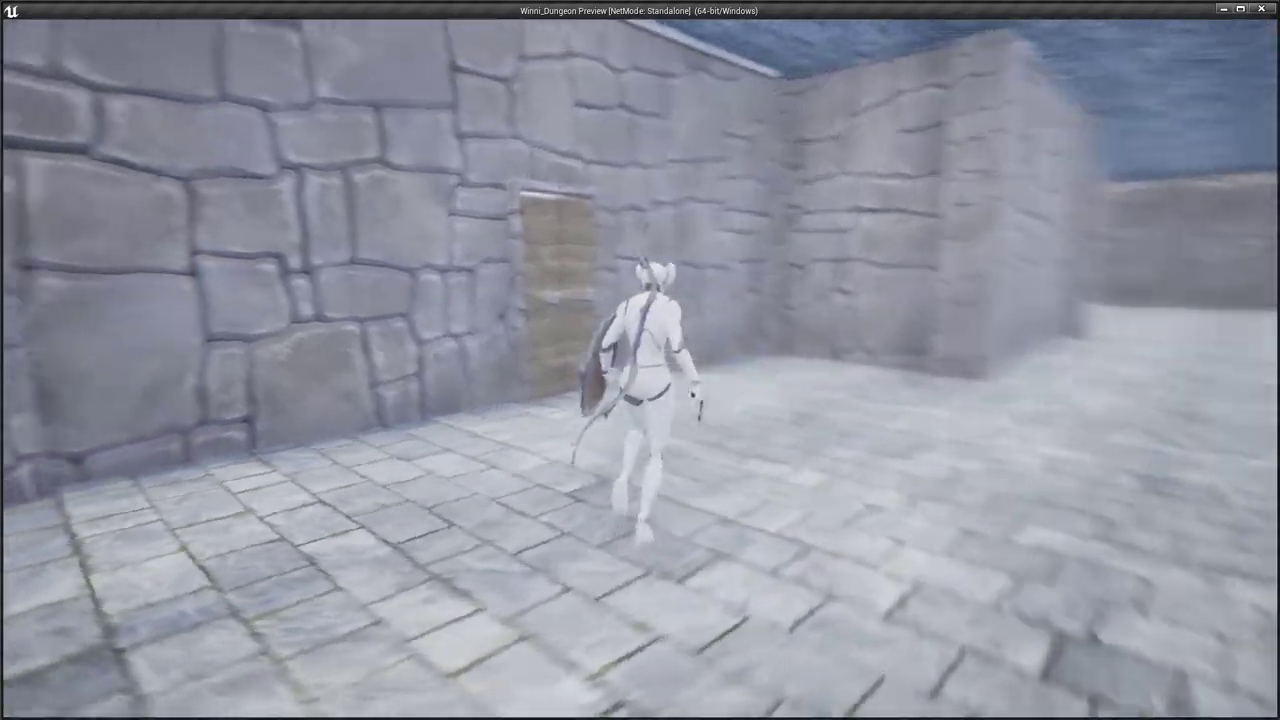
click(640, 360)
key(w)
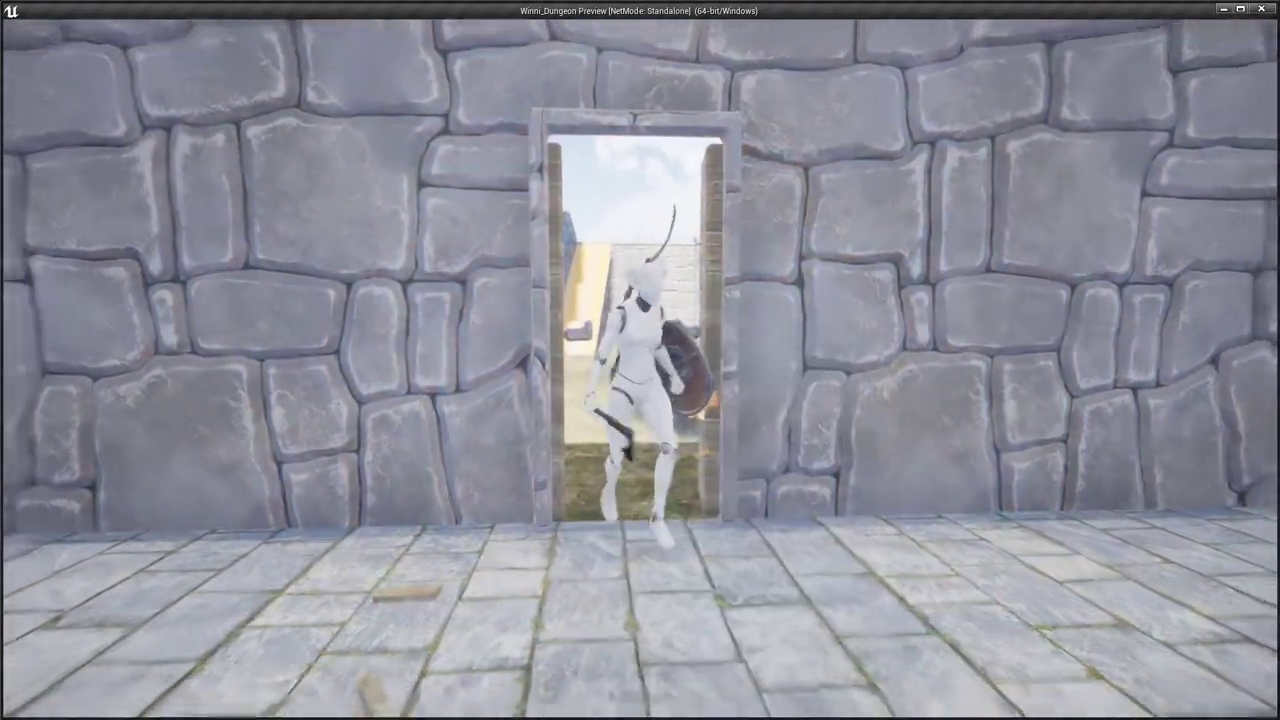
key(s)
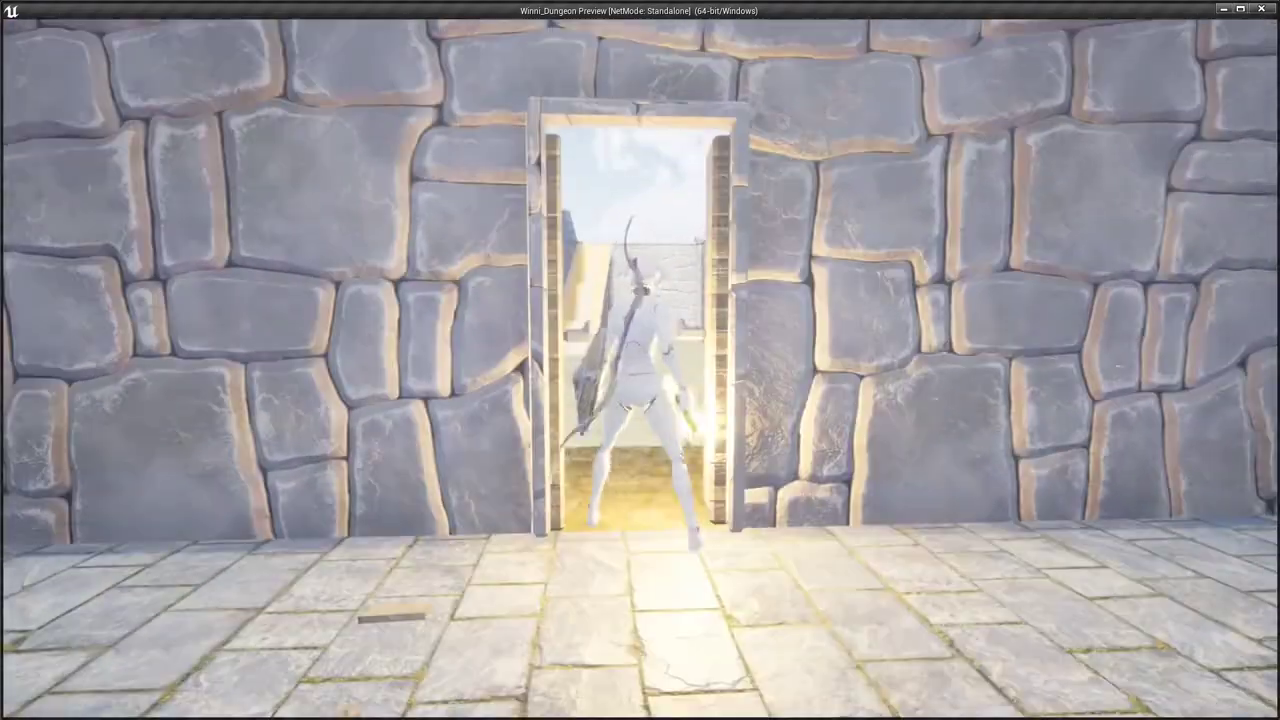
key(s)
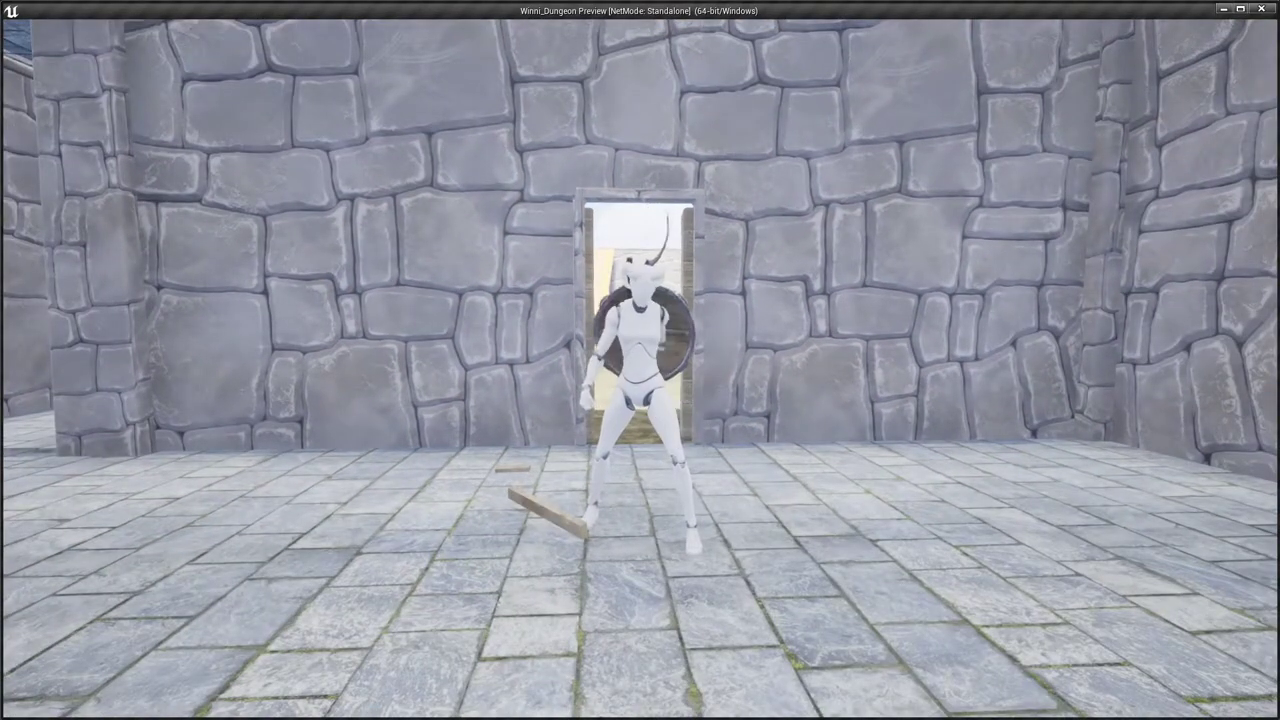
key(w)
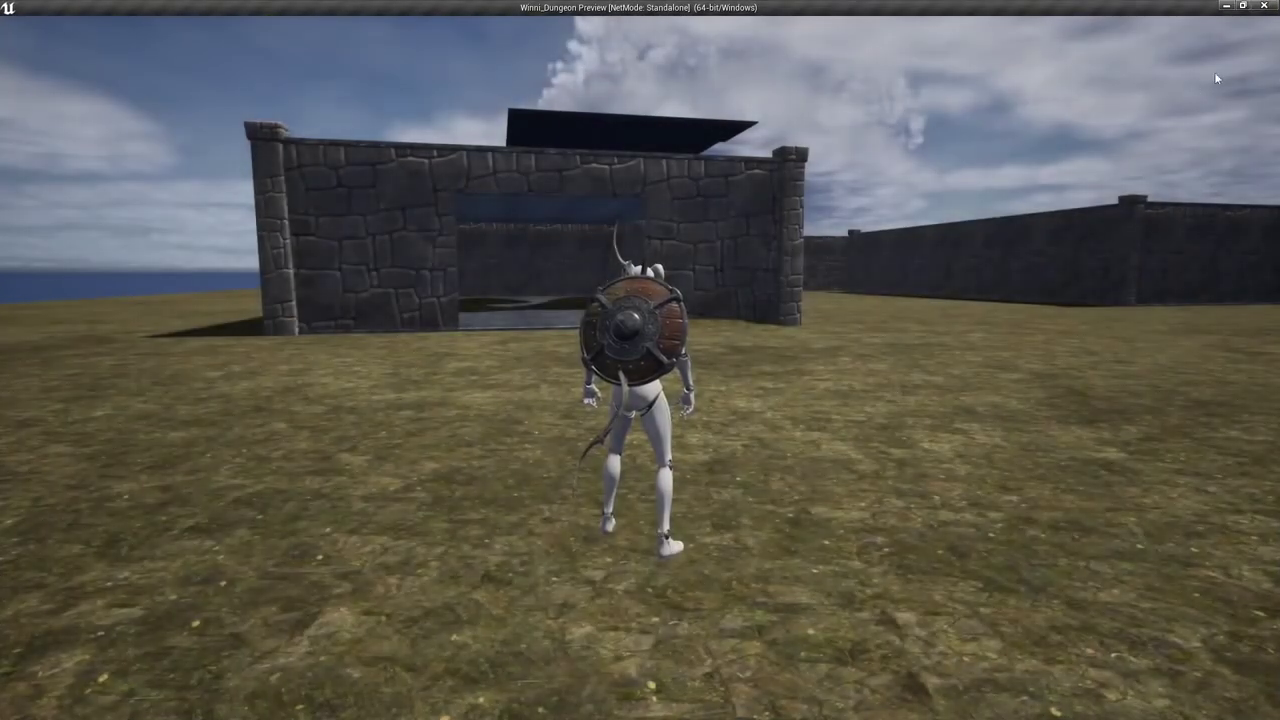
Play the level from the grass outside and run the character through the wide entrance, over the grass patches and into the corridor.
key(w)
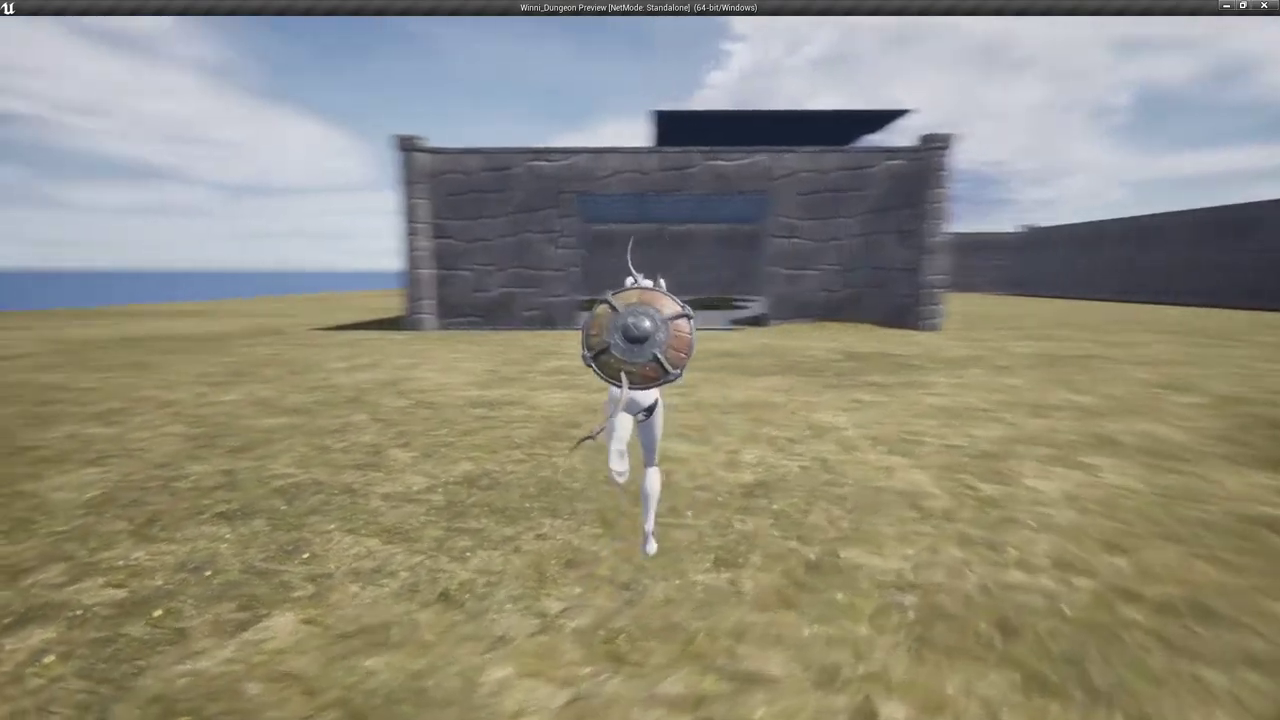
key(w)
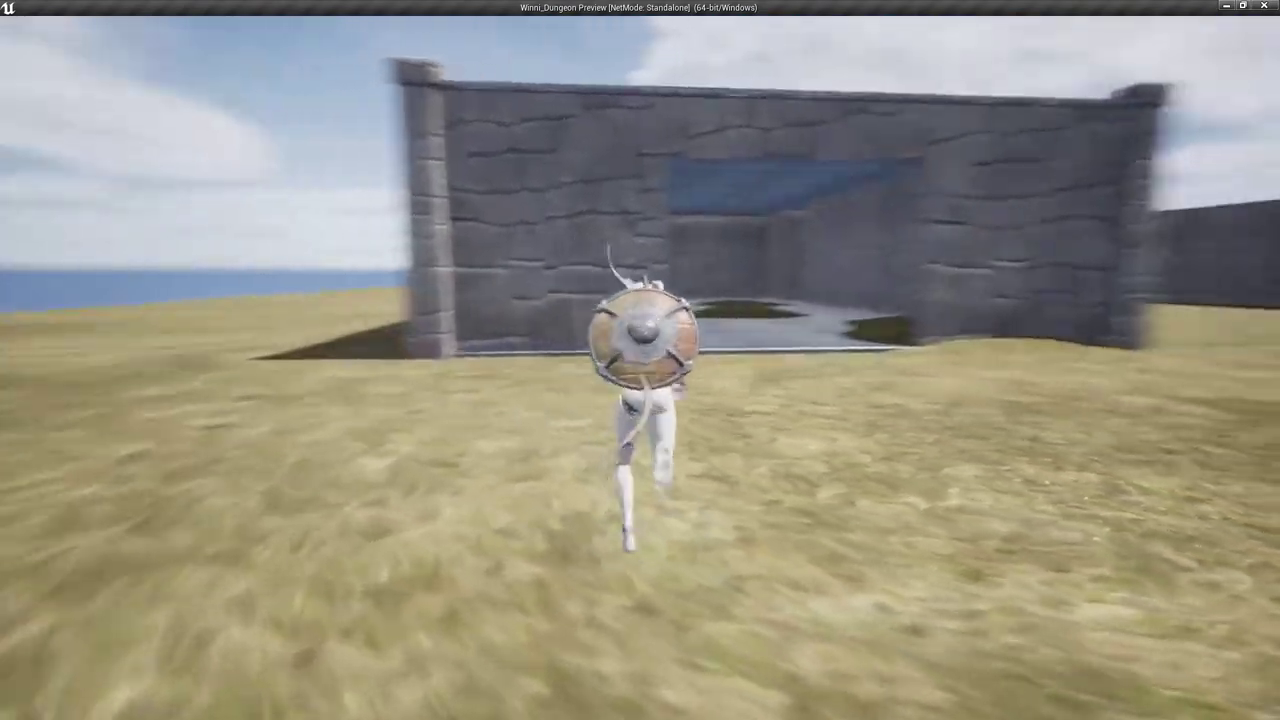
key(w)
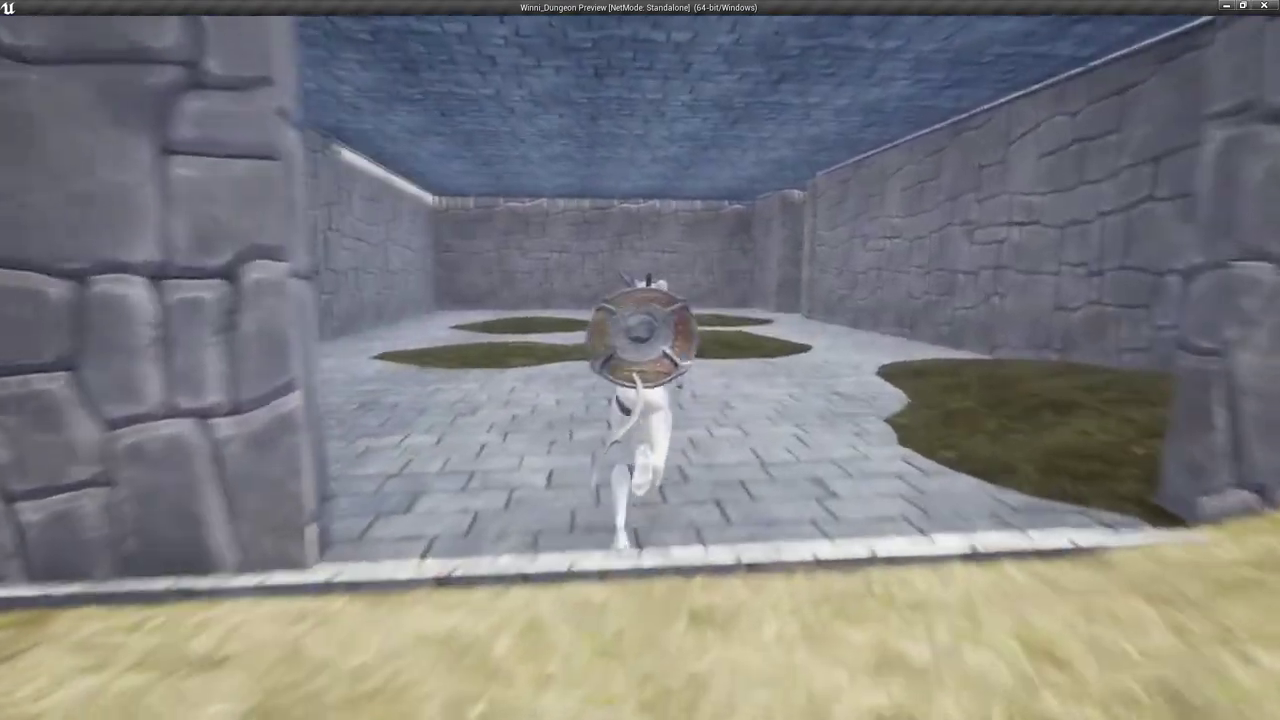
key(w)
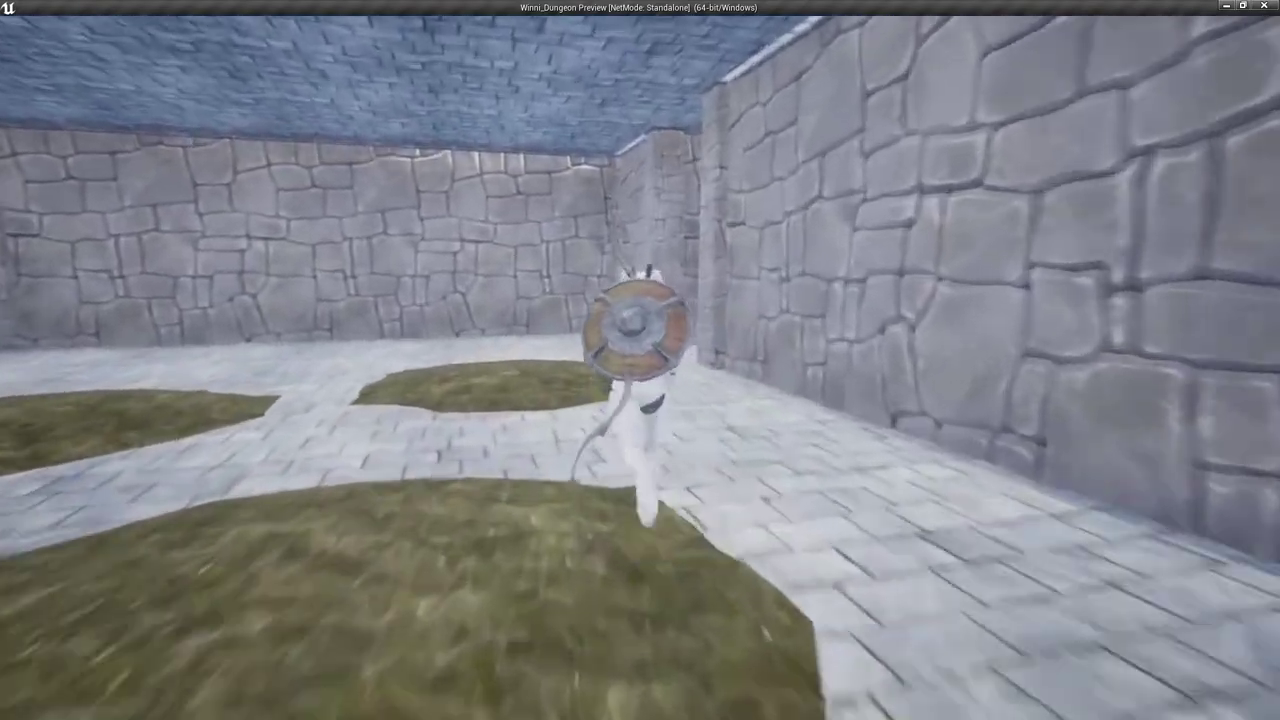
key(w)
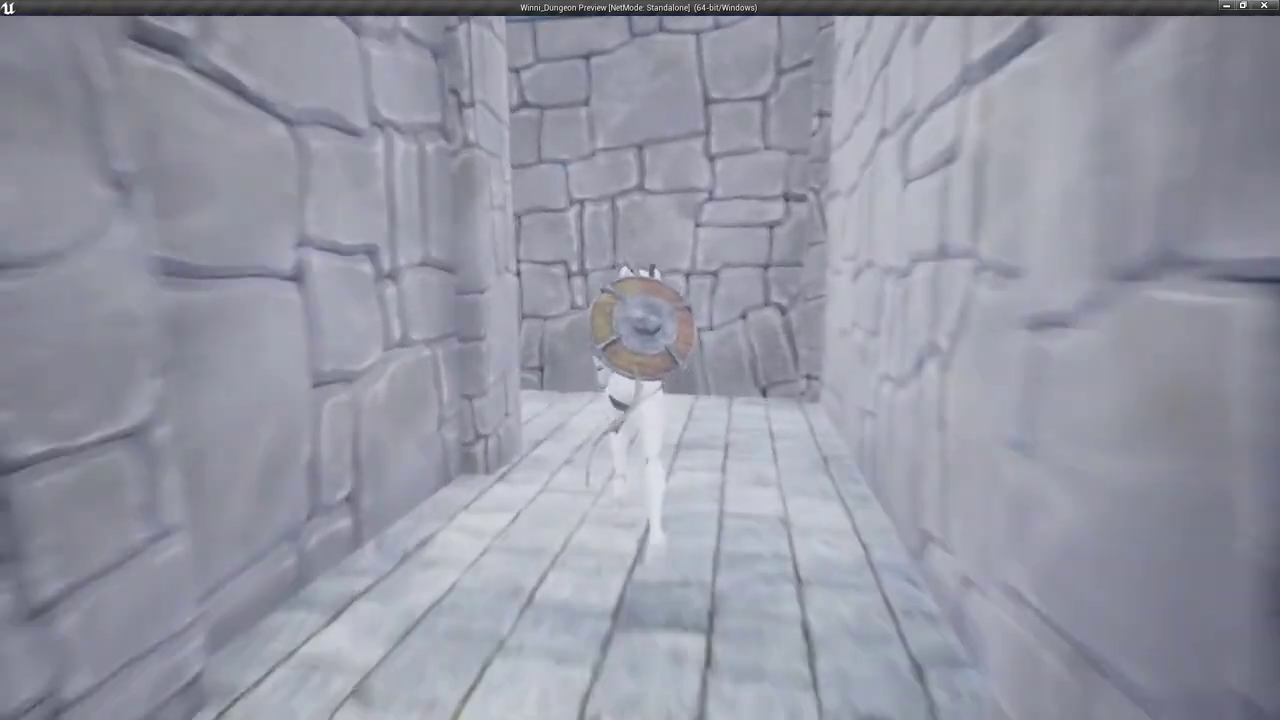
Run the character through the next roofed room and along the narrow corridor with the grass gap to the room beyond.
key(w)
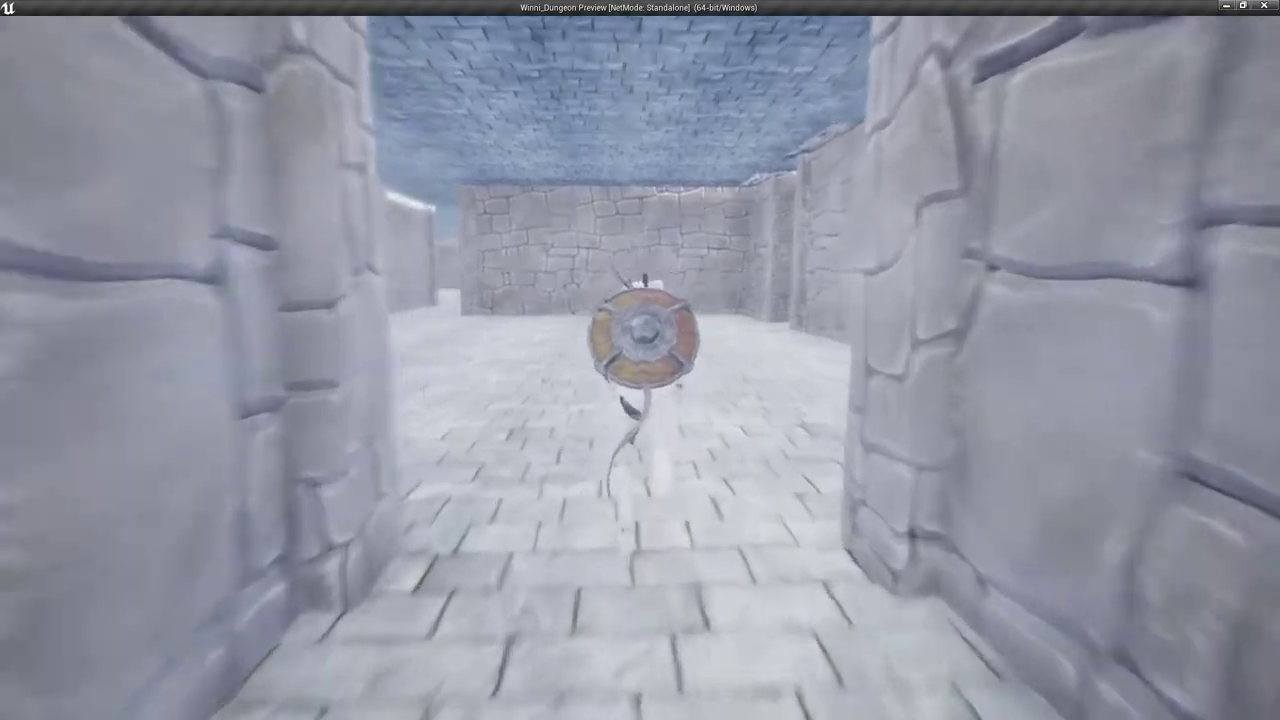
key(w)
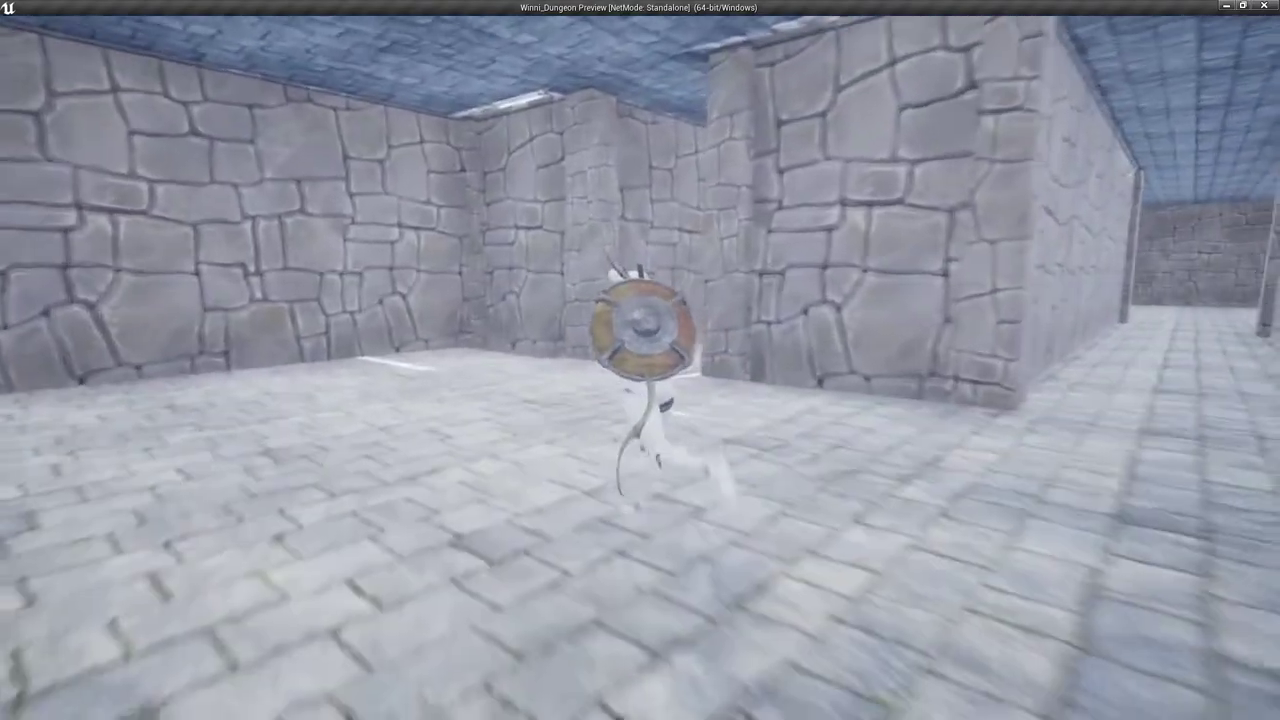
key(w)
key(w)
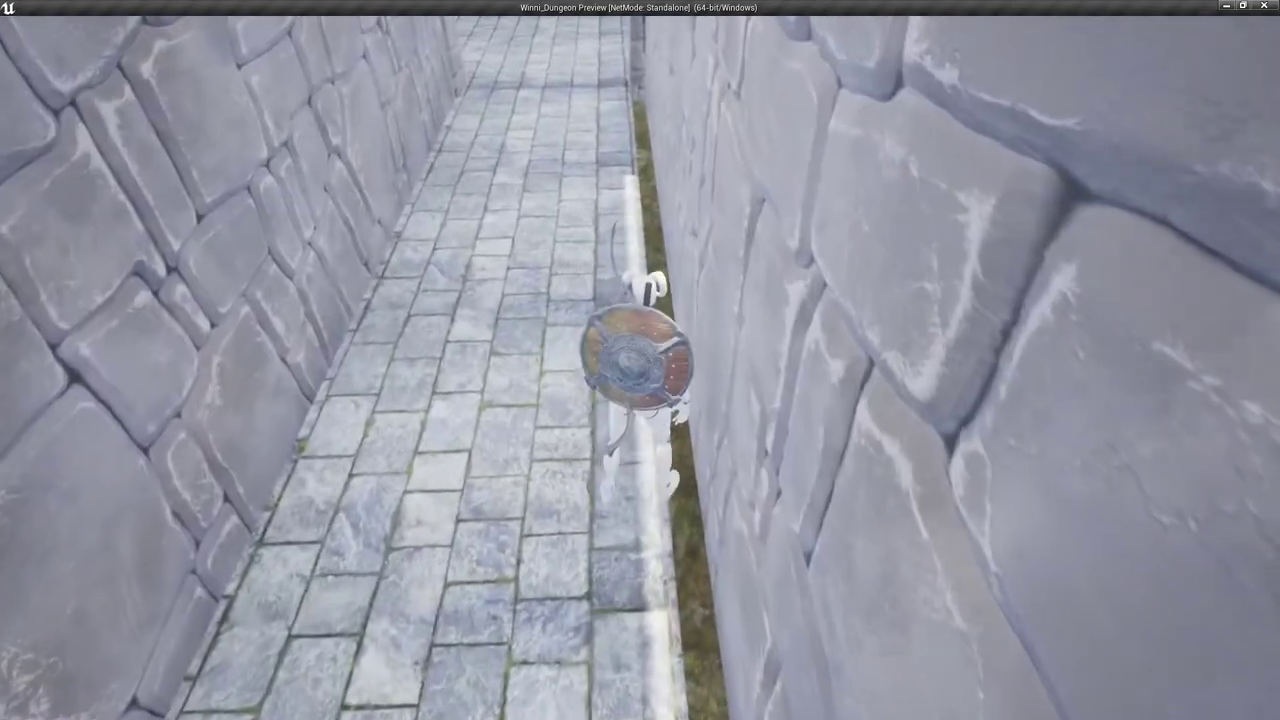
key(w)
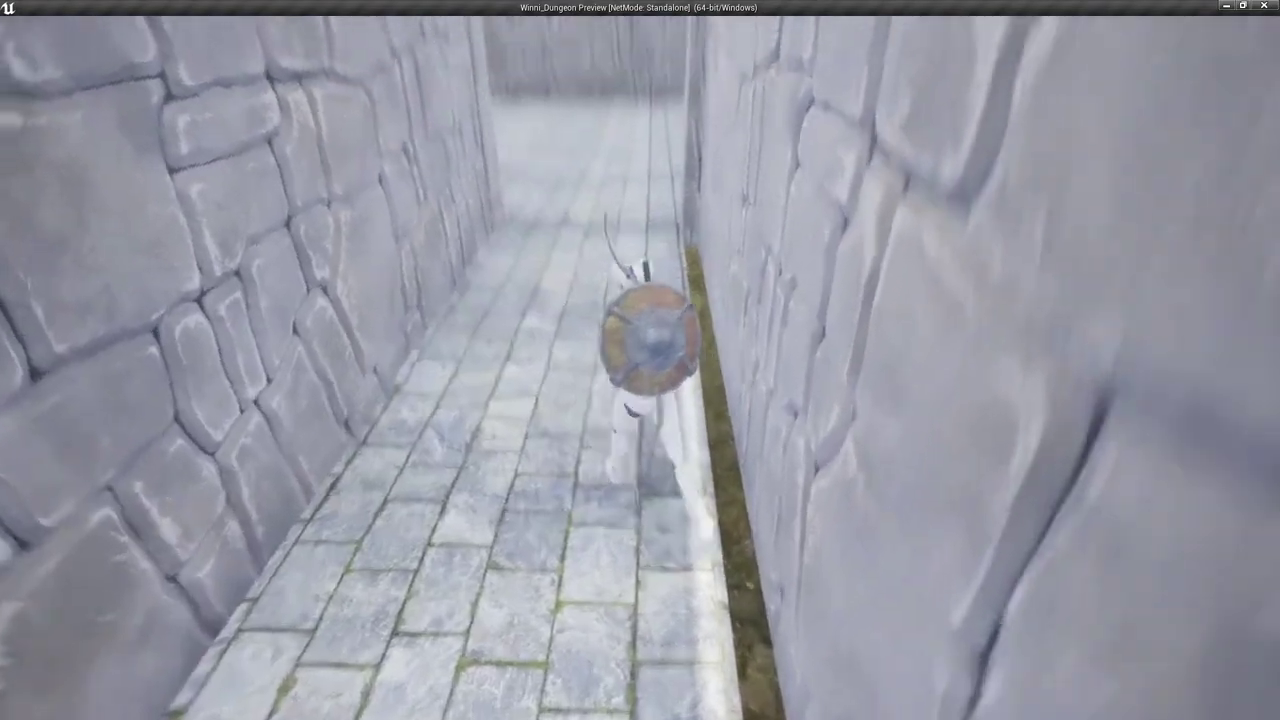
key(w)
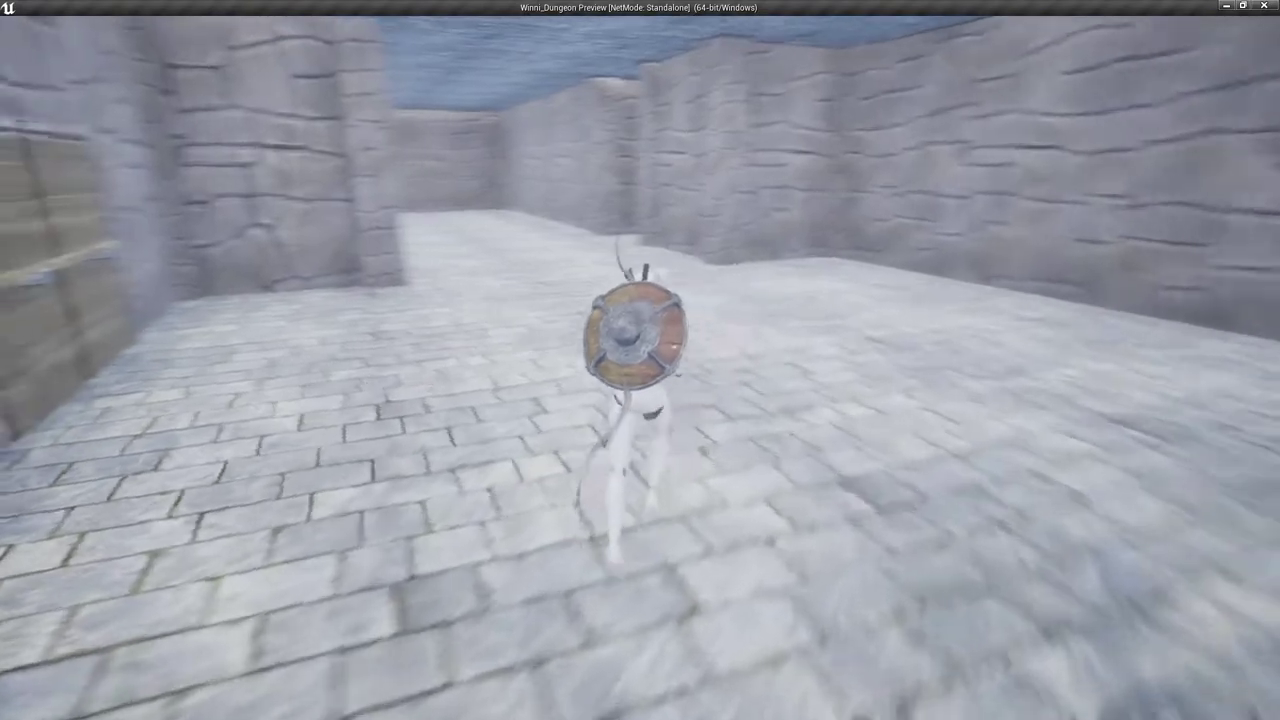
Break open the wooden double door, run the character around the grass courtyard and return through the doorway.
key(w)
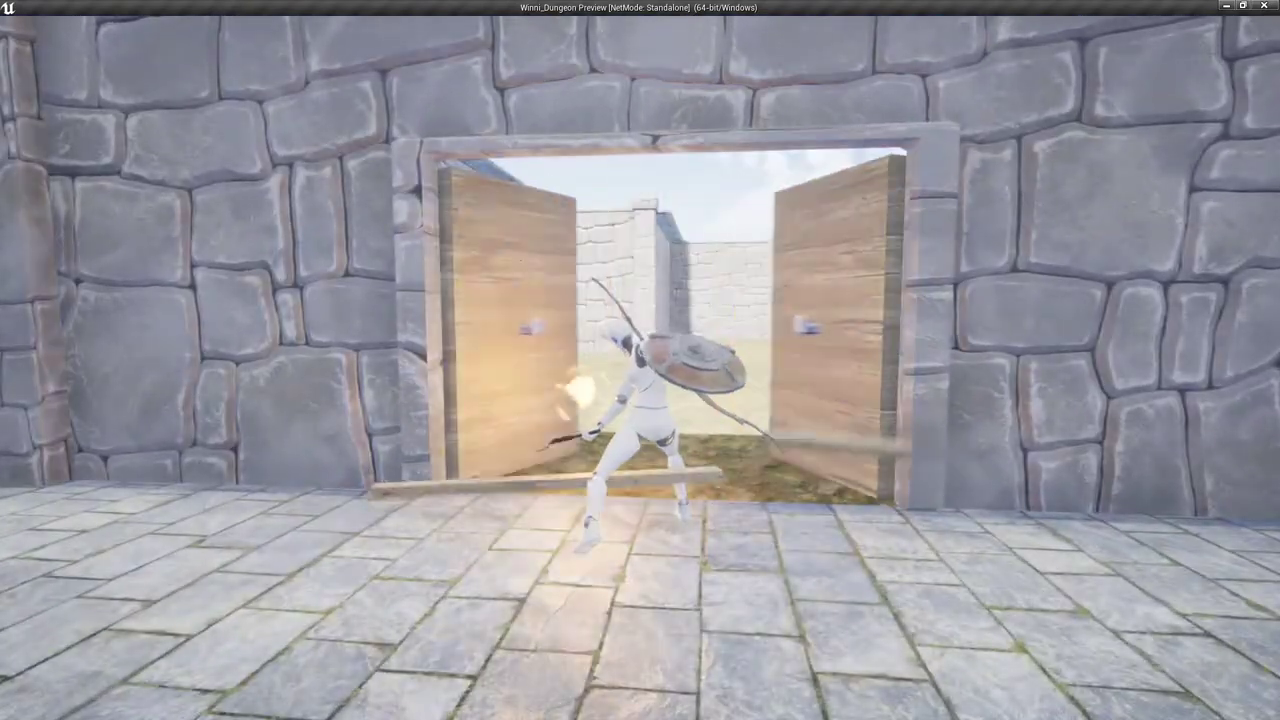
key(w)
key(w)
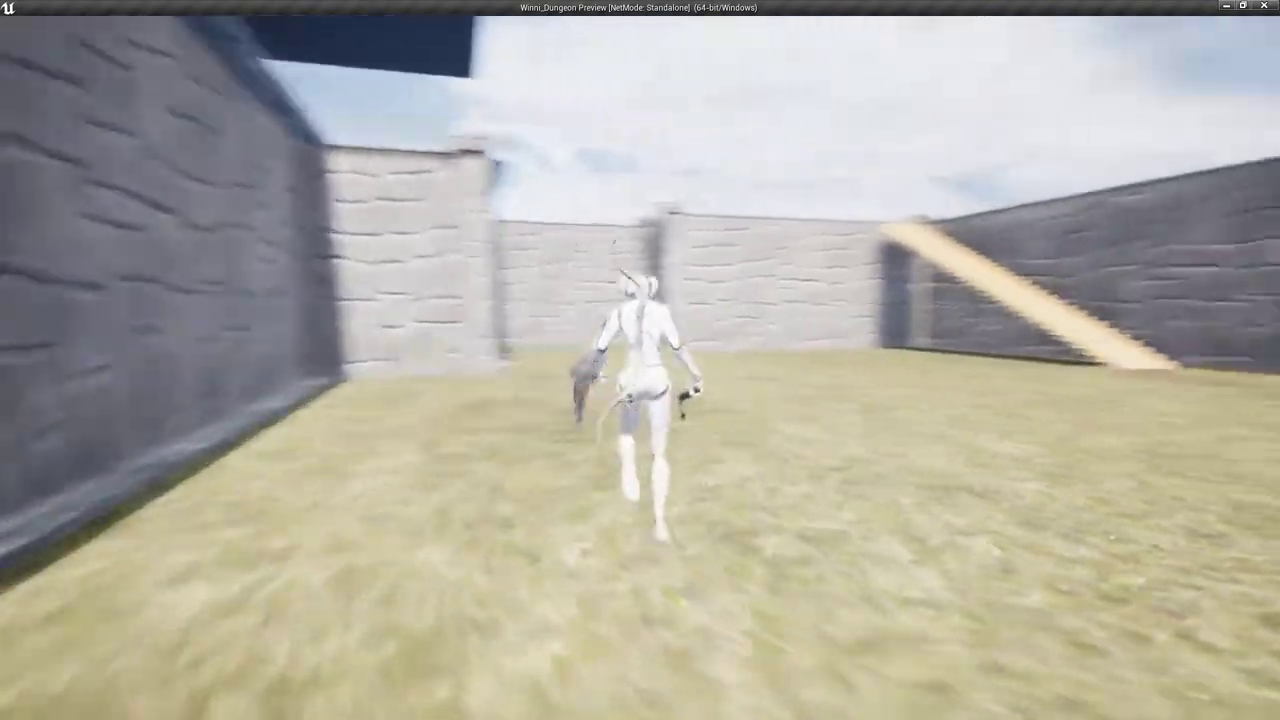
key(w)
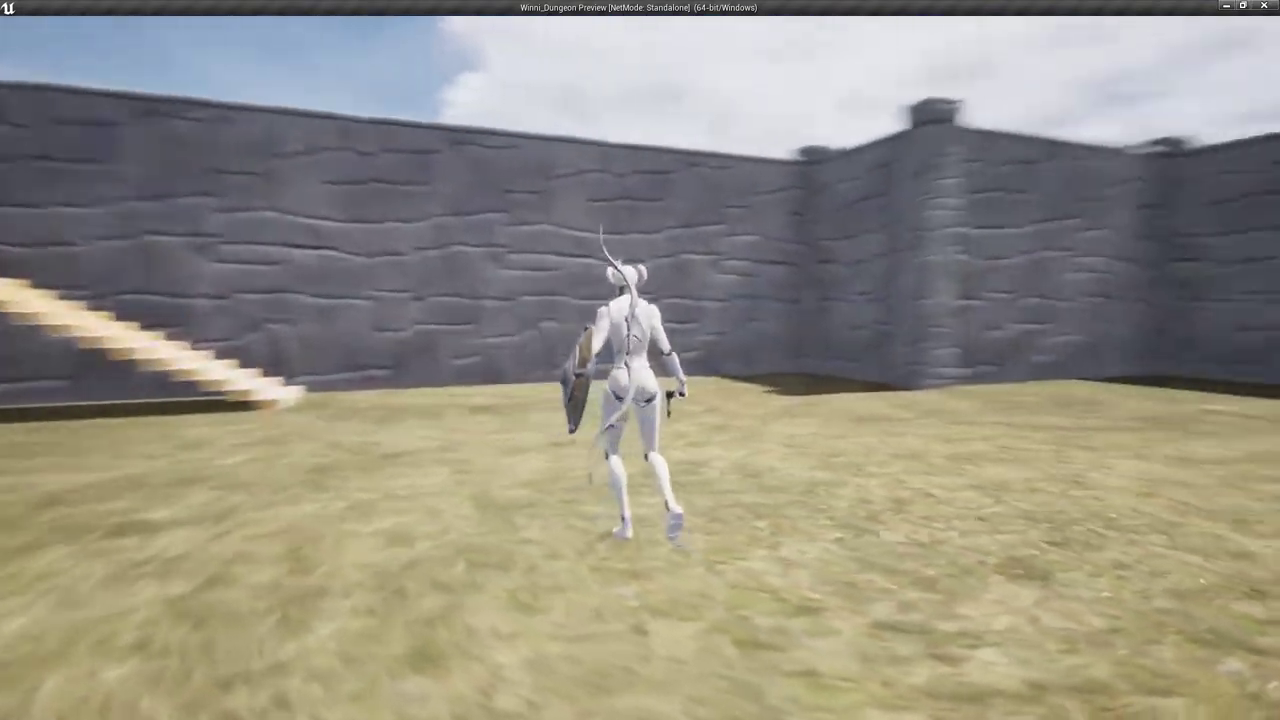
key(w)
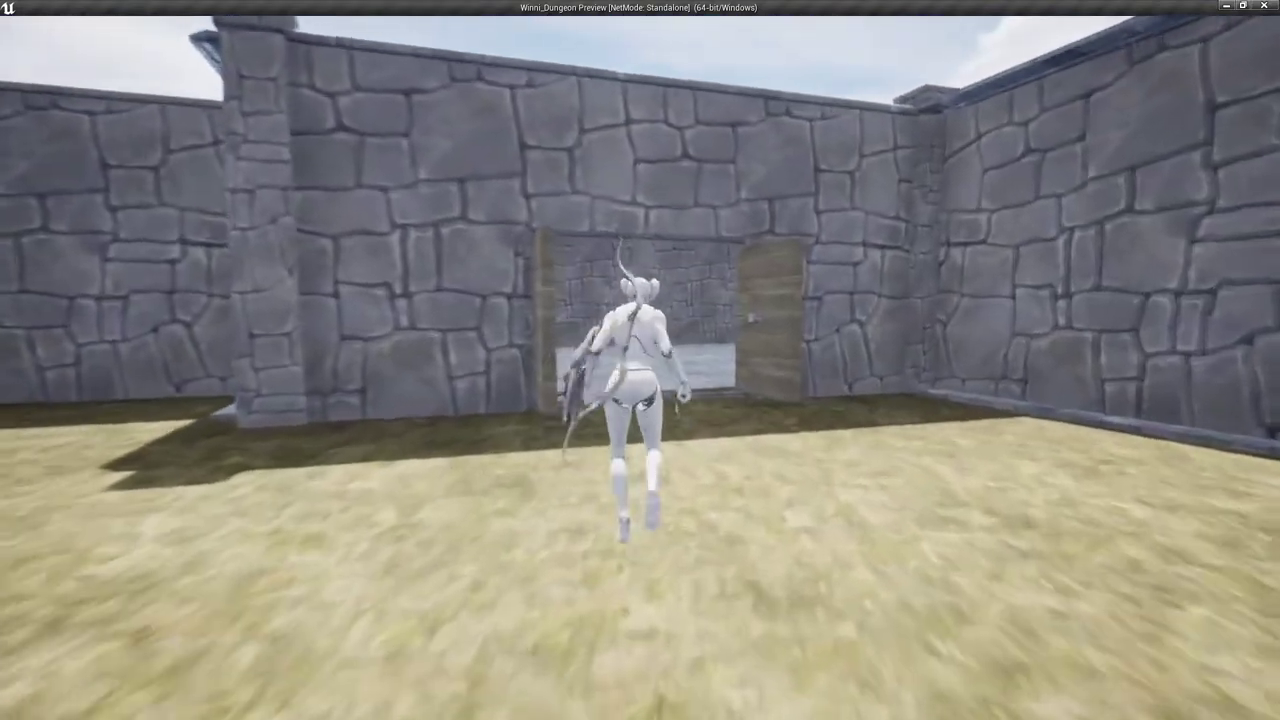
key(w)
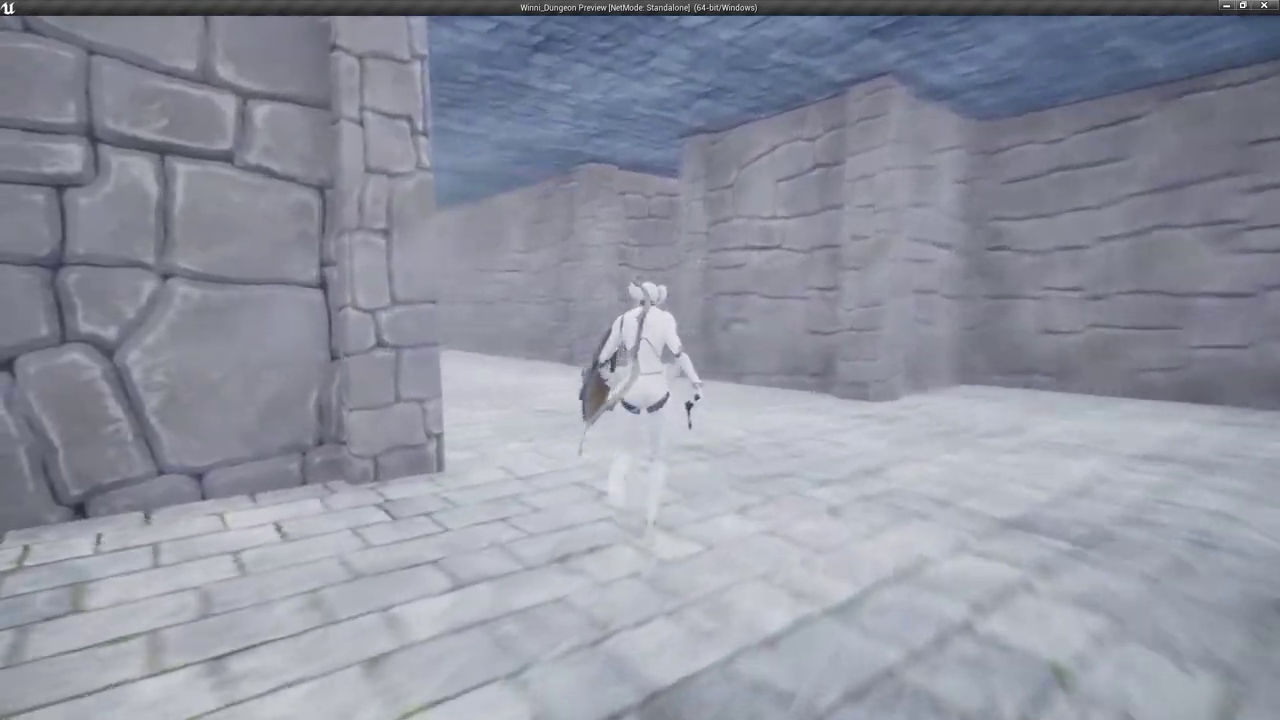
Run the character from the doorway room through the stone corridor into the large roofed room.
key(w)
key(w)
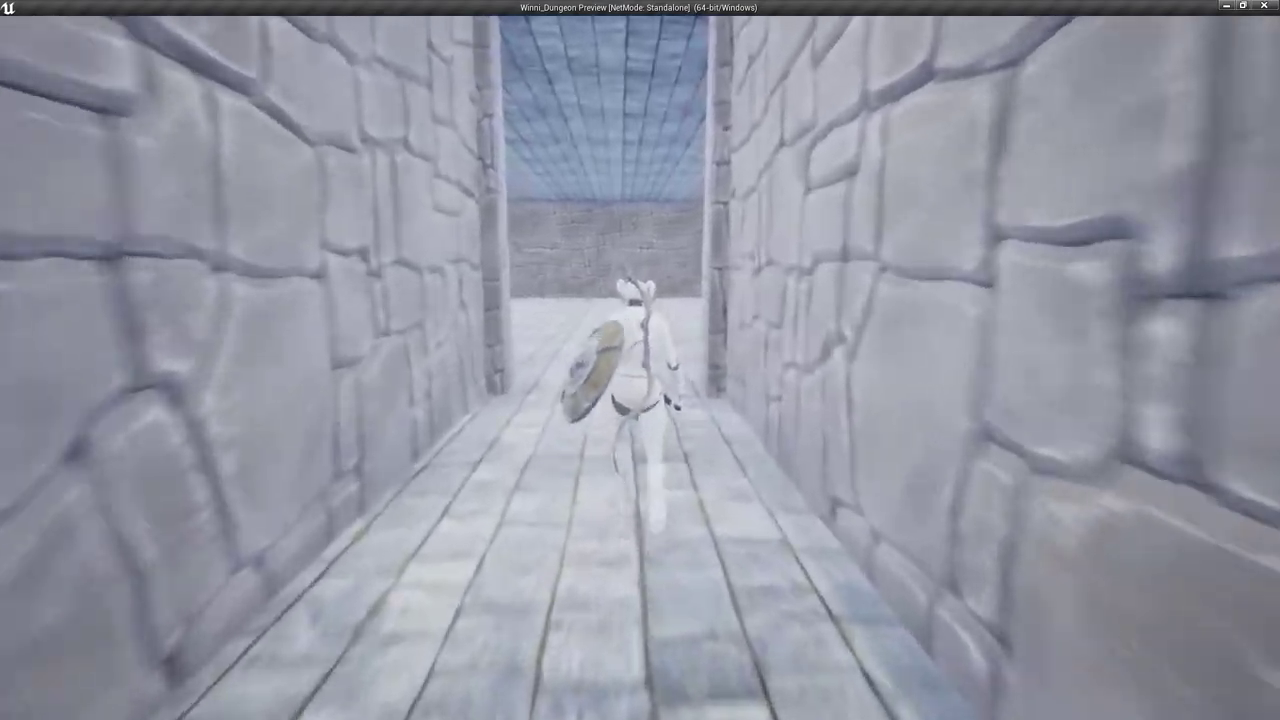
key(w)
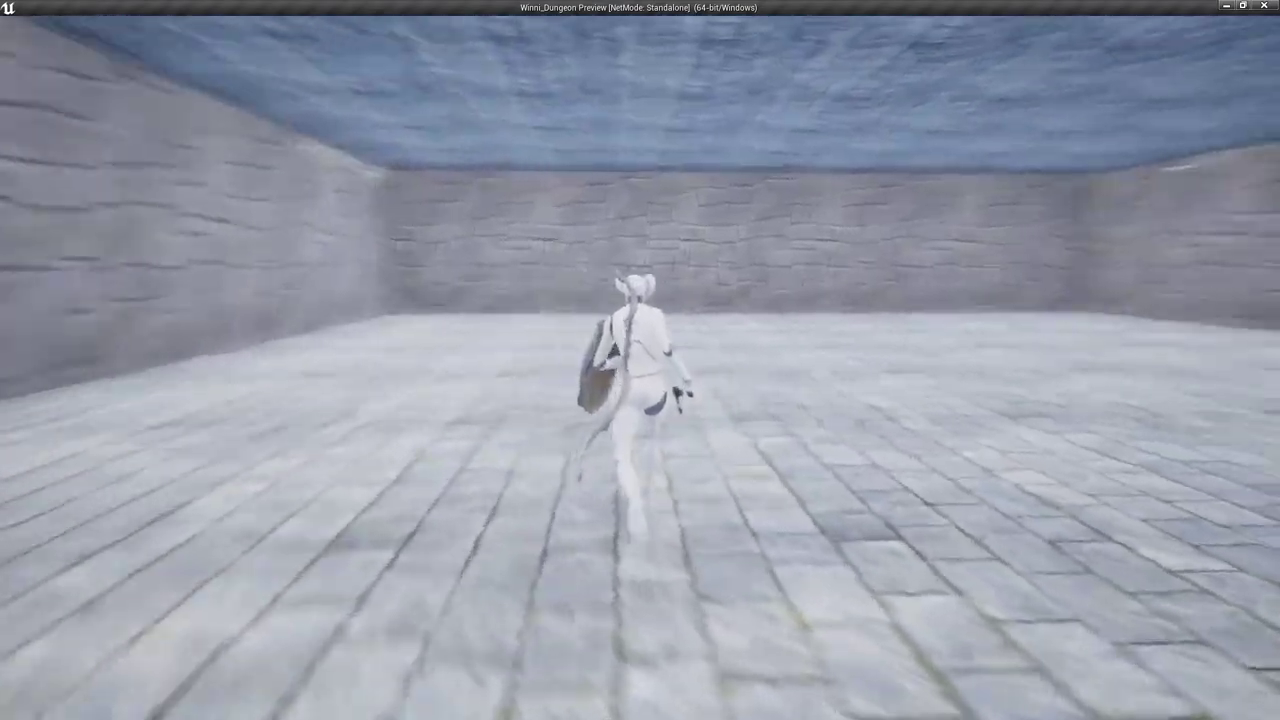